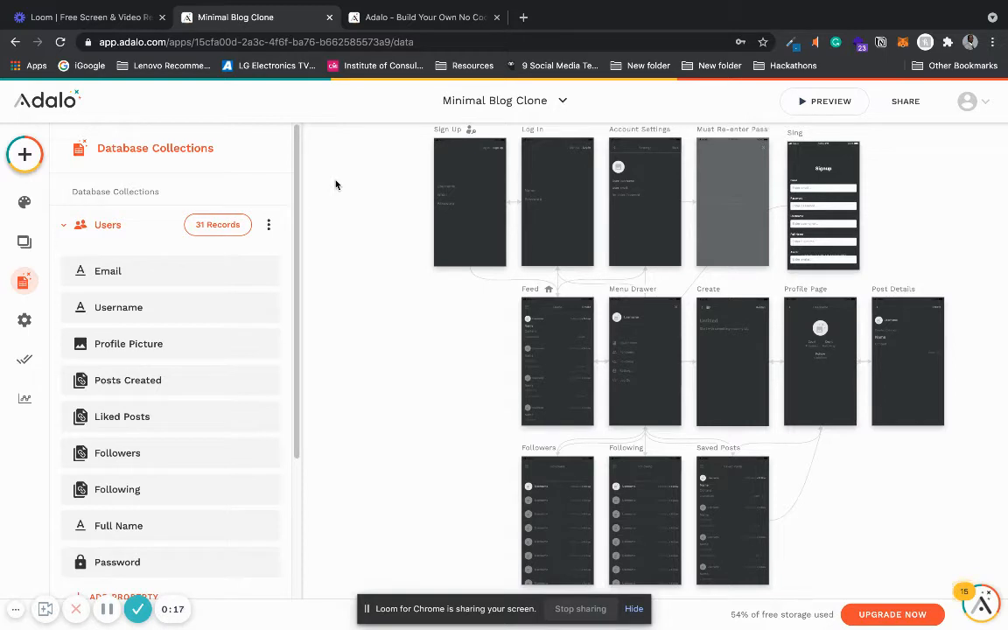
# - Preview the blog app and sign up with a username, e-mail address and password
pyautogui.click(823, 103)
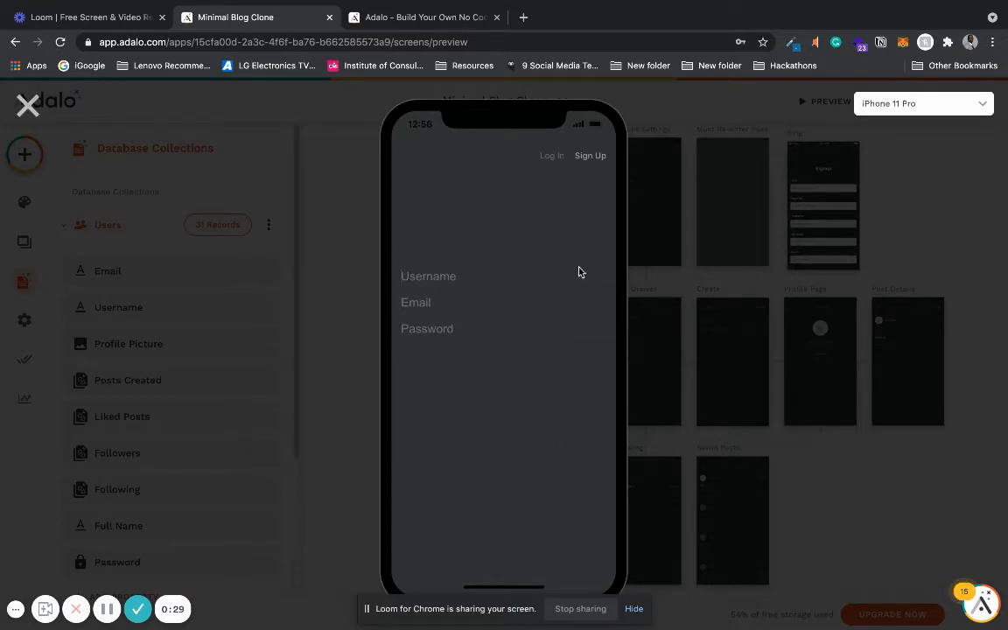
pyautogui.press('Tab')
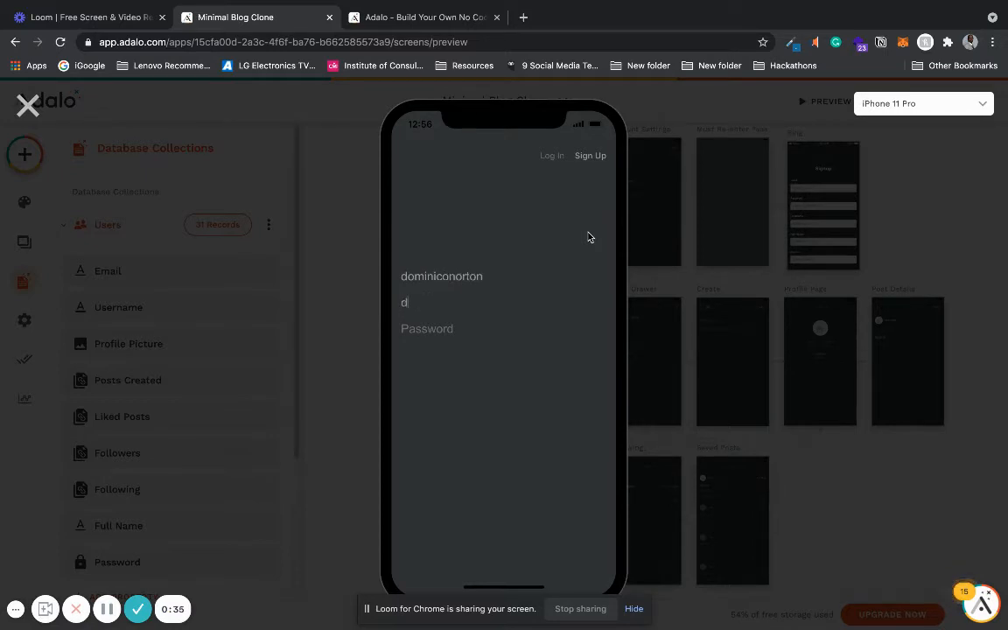
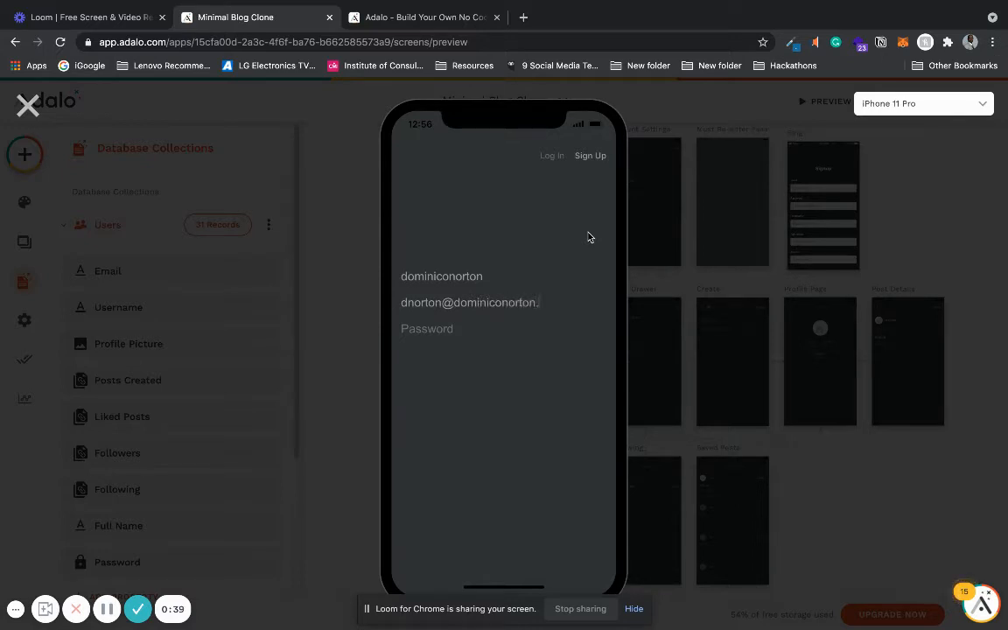
pyautogui.click(597, 162)
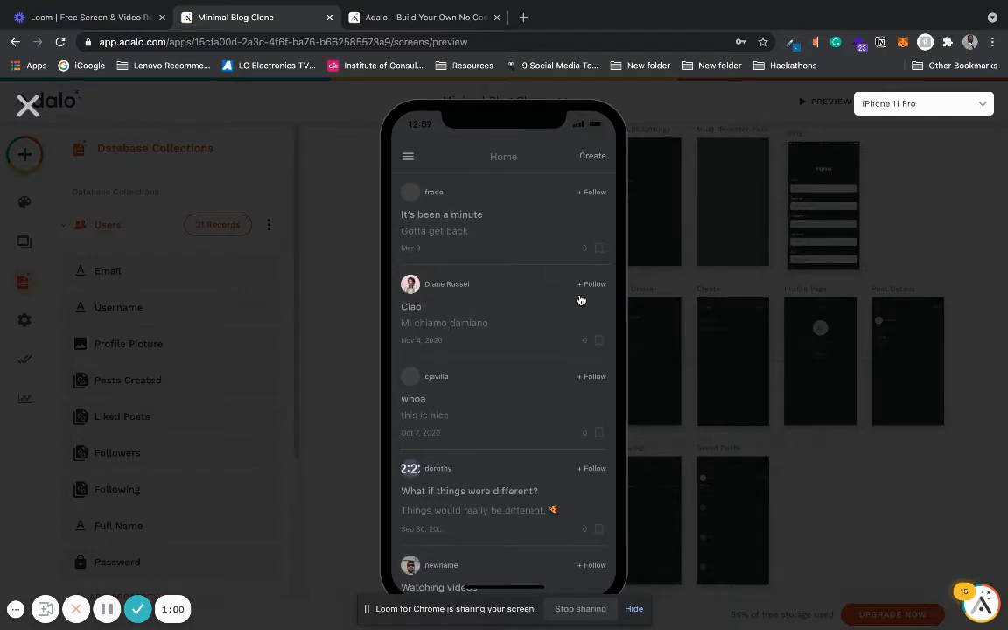
# - Create and publish a post titled "My first blog post" with the body "This is my first blog post"
pyautogui.click(591, 157)
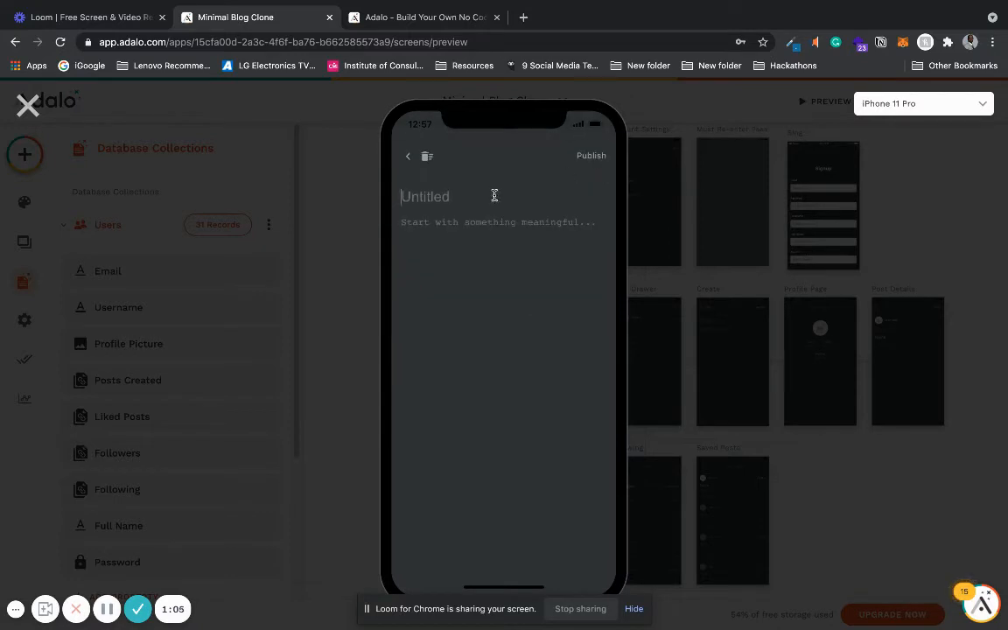
pyautogui.write('My first blog post')
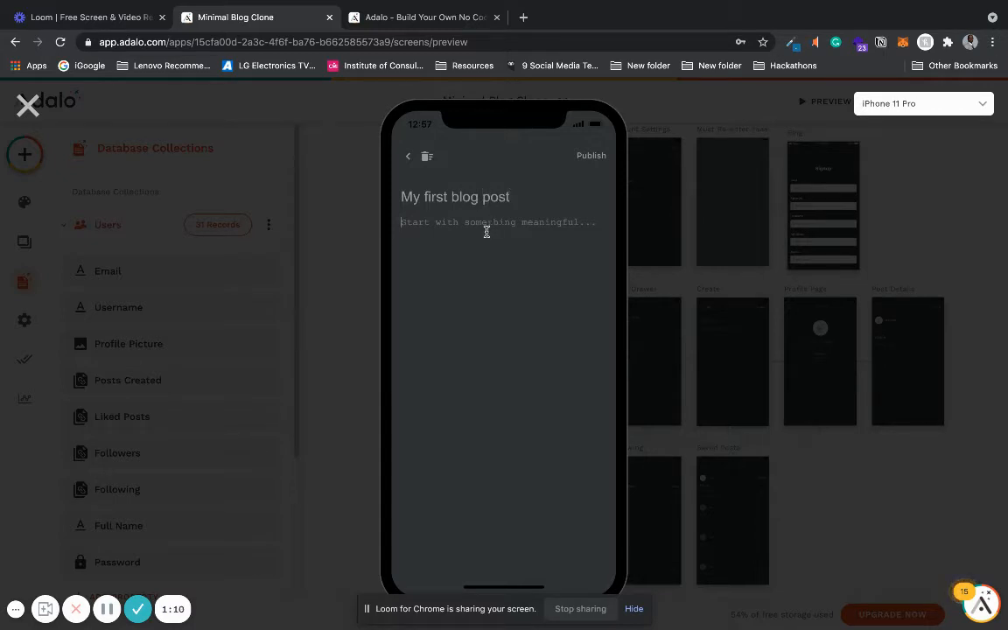
pyautogui.click(487, 231)
pyautogui.write('This is my first blog post')
pyautogui.click(585, 156)
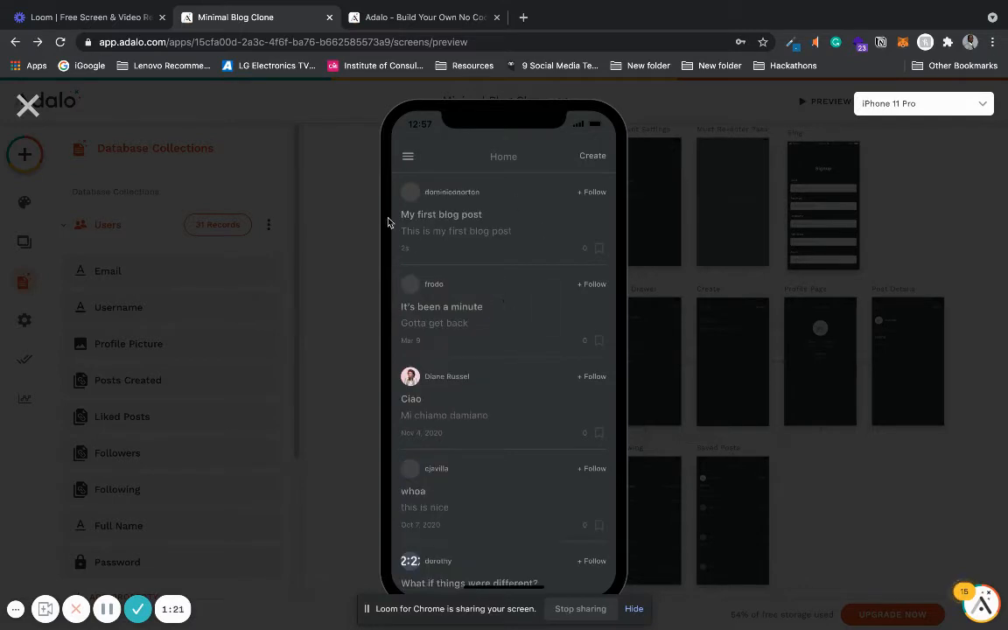
# - Open the new post, save it, and return to the feed
pyautogui.click(451, 215)
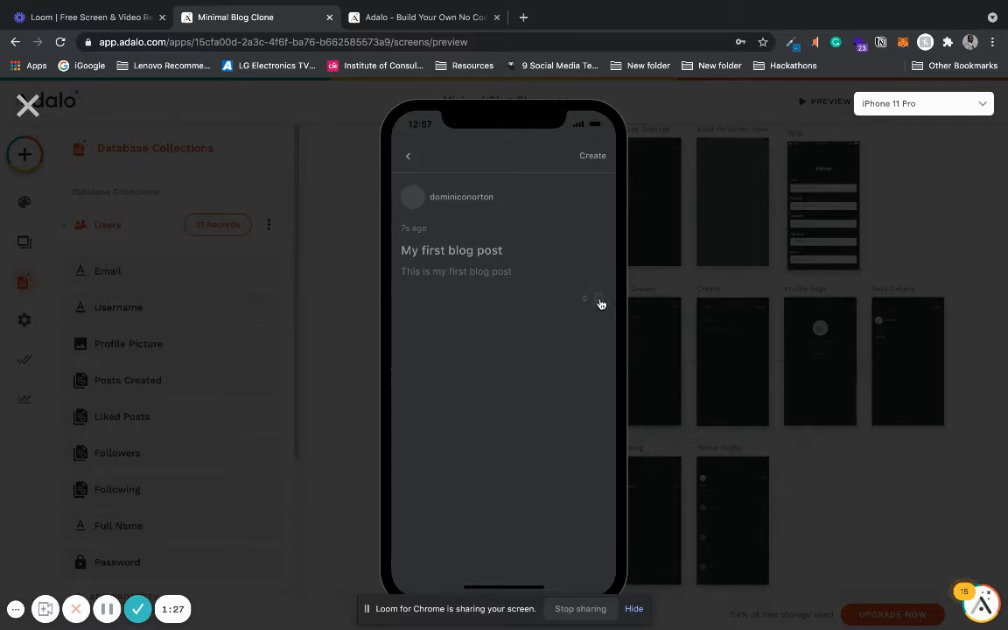
pyautogui.click(599, 301)
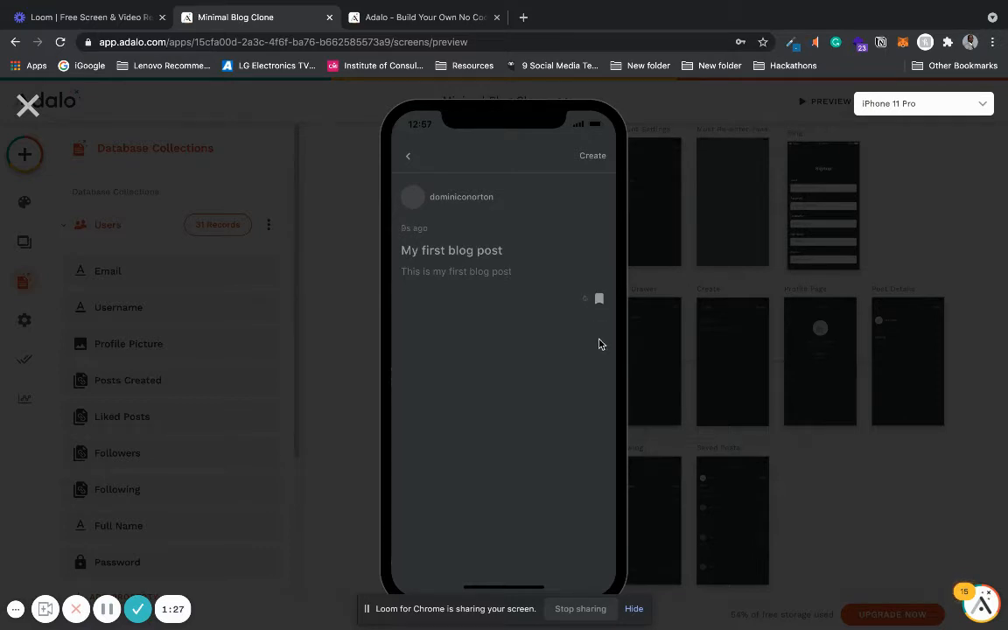
pyautogui.click(413, 162)
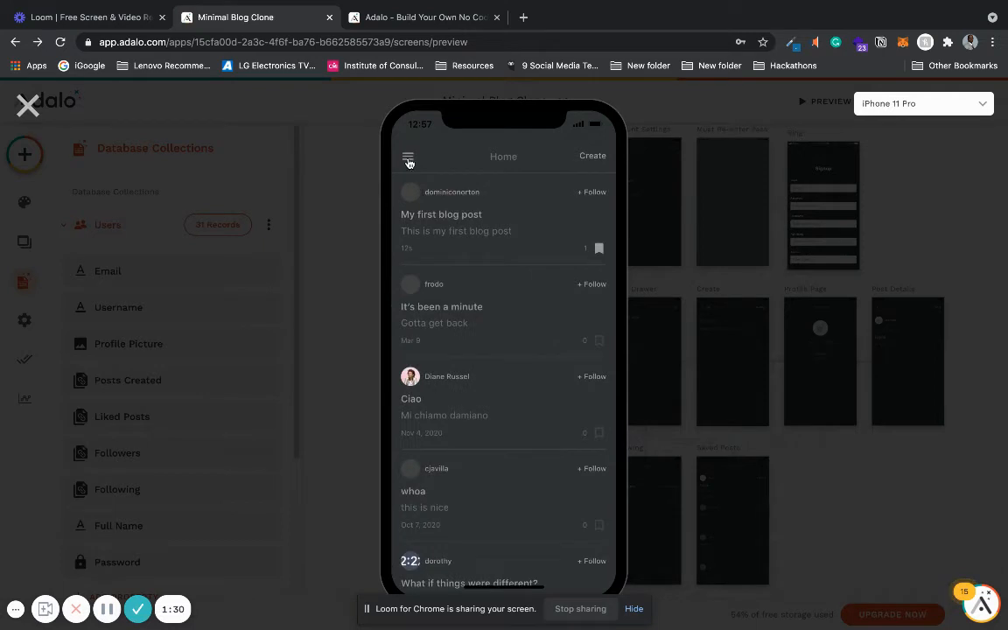
# - Browse the Saved Posts and Settings screens through the preview's menu drawer
pyautogui.click(407, 161)
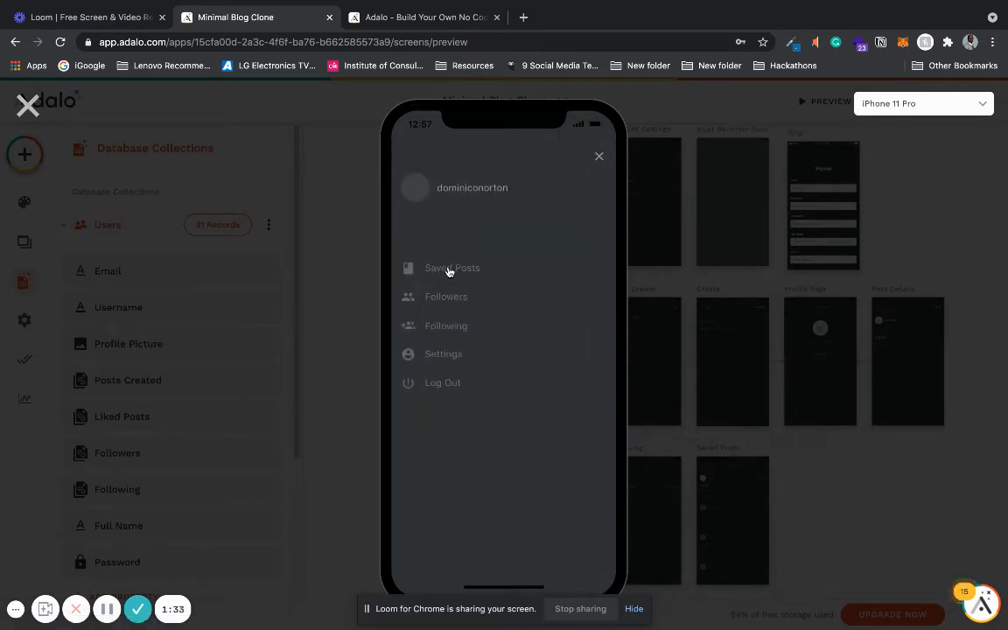
pyautogui.click(448, 271)
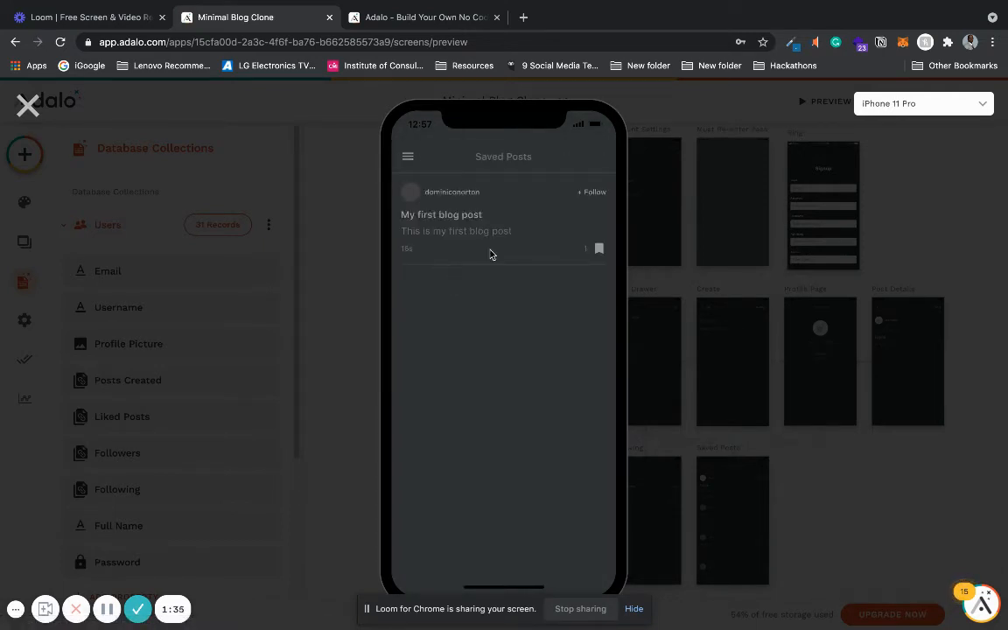
pyautogui.click(406, 156)
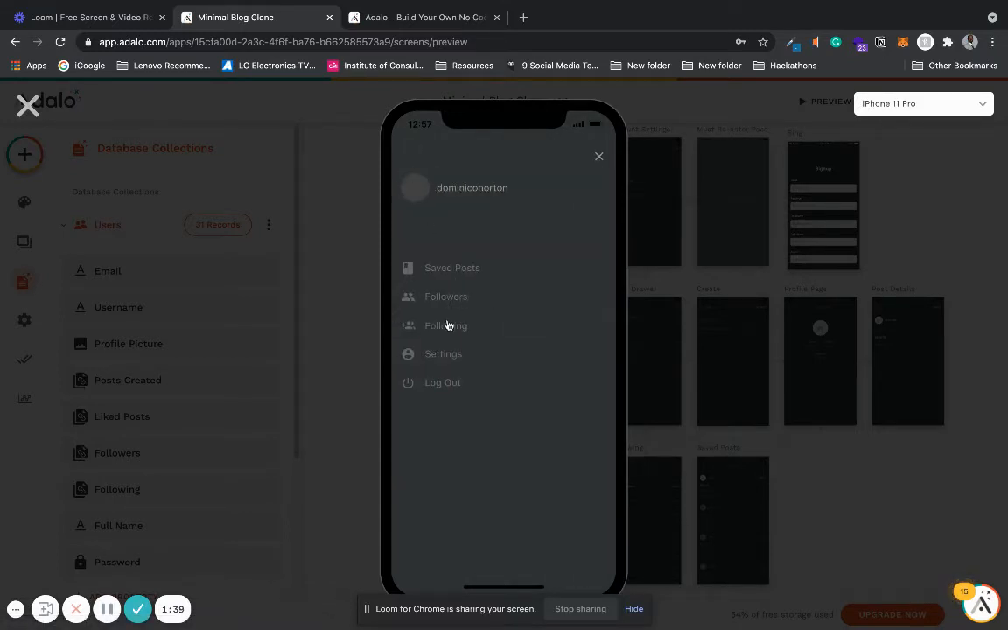
pyautogui.click(439, 355)
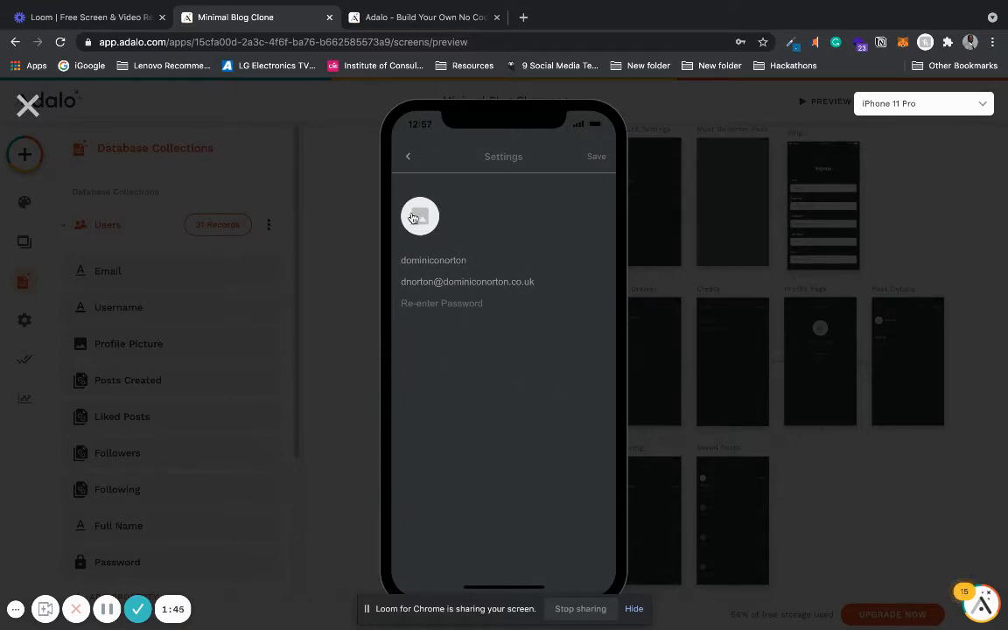
pyautogui.click(408, 156)
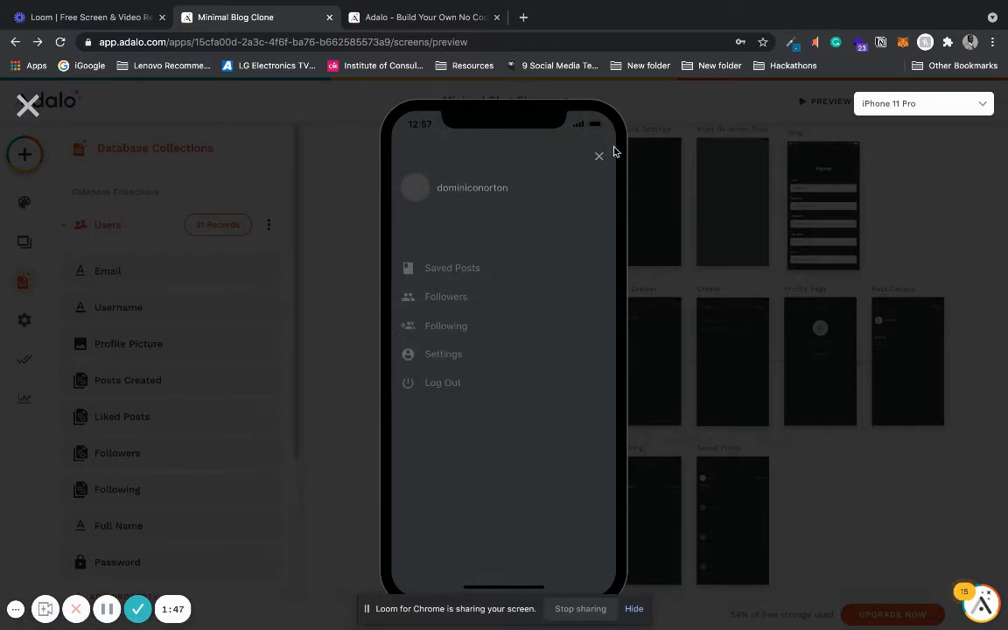
pyautogui.click(595, 158)
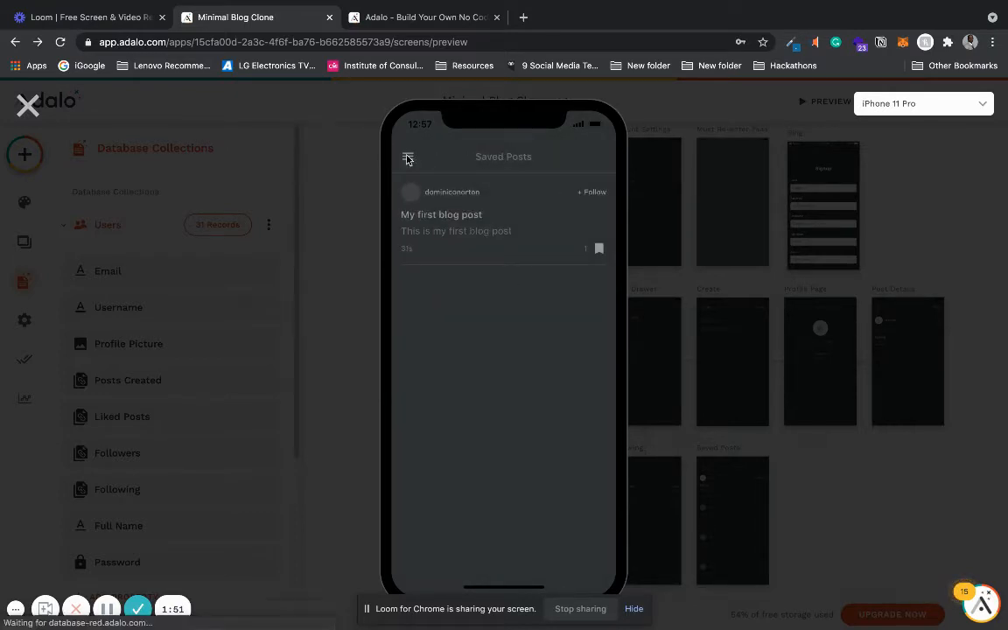
pyautogui.click(408, 158)
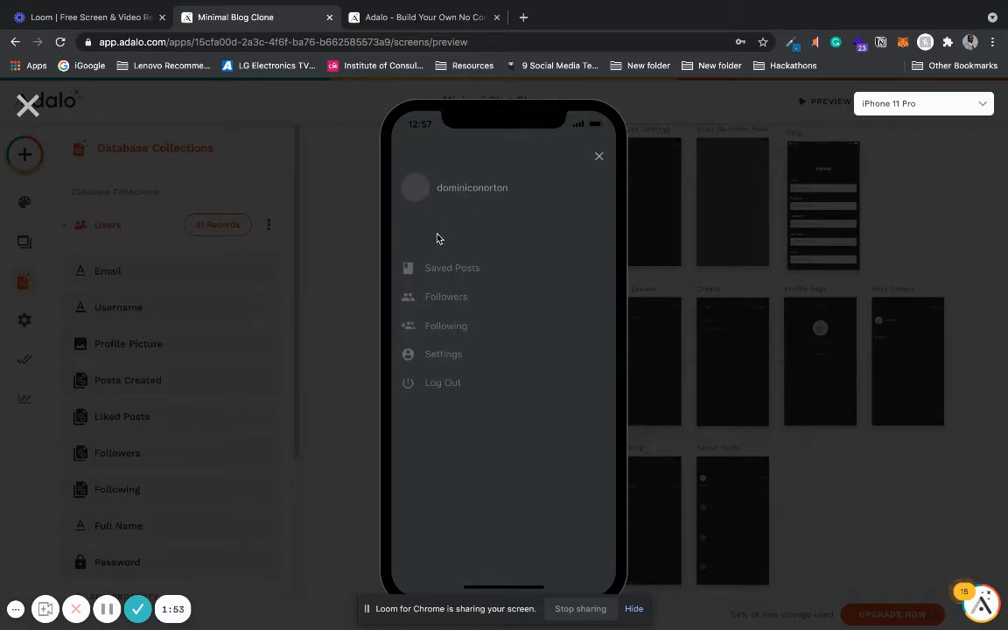
pyautogui.click(464, 192)
pyautogui.click(598, 156)
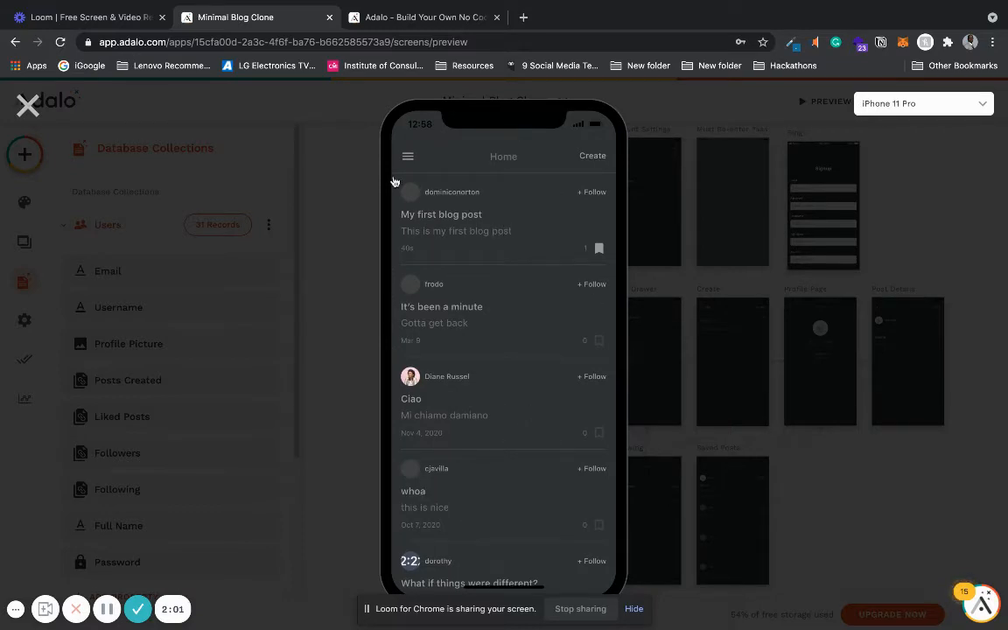
pyautogui.click(590, 245)
# - Switch to the Adalo website tab and log in to the app builder
pyautogui.click(434, 27)
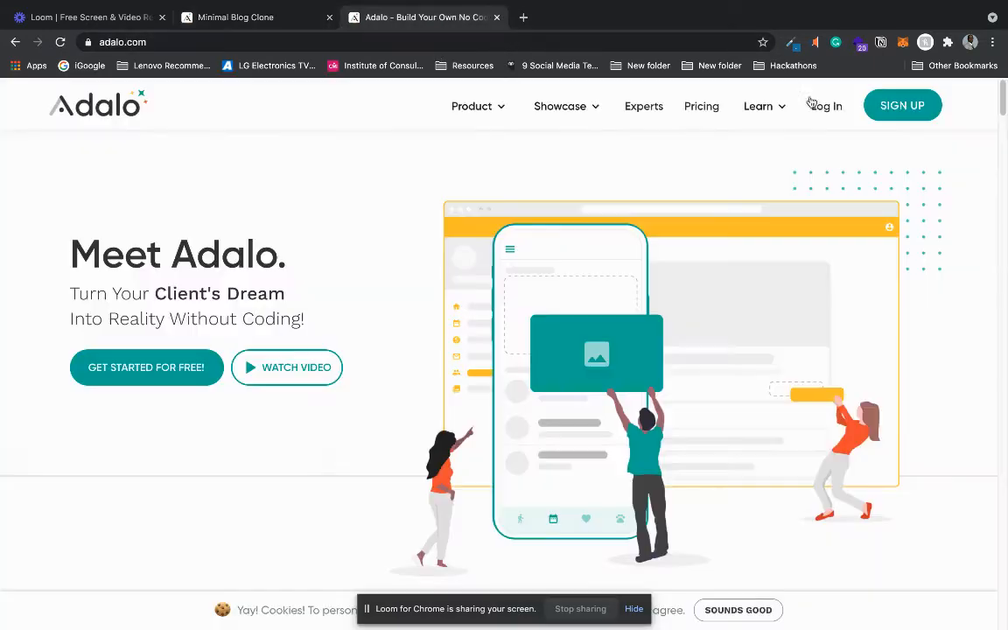
pyautogui.click(825, 109)
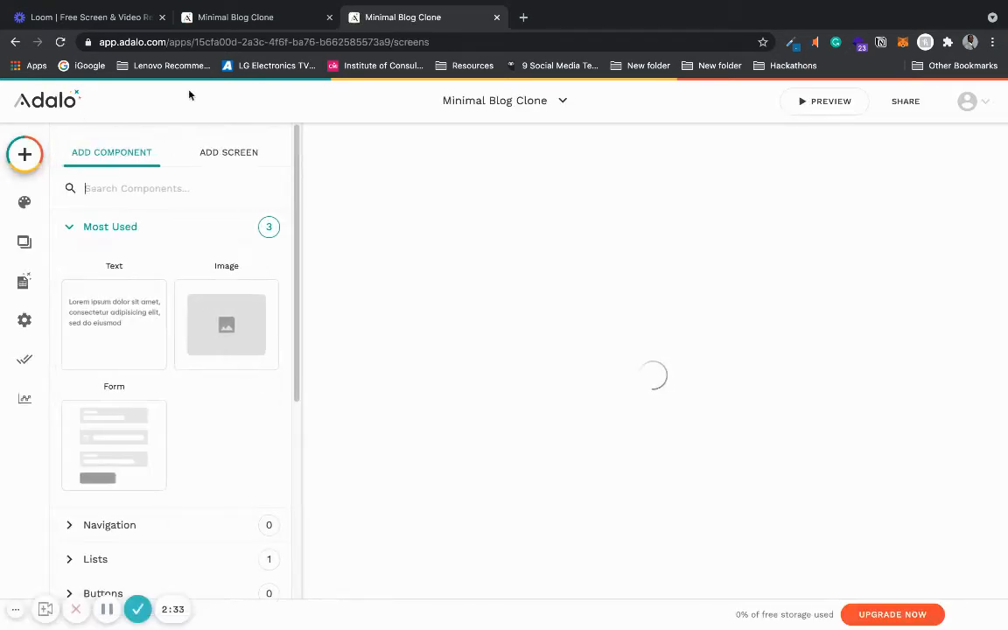
# - Start creating a new app and choose Native Mobile App as its platform
pyautogui.click(497, 112)
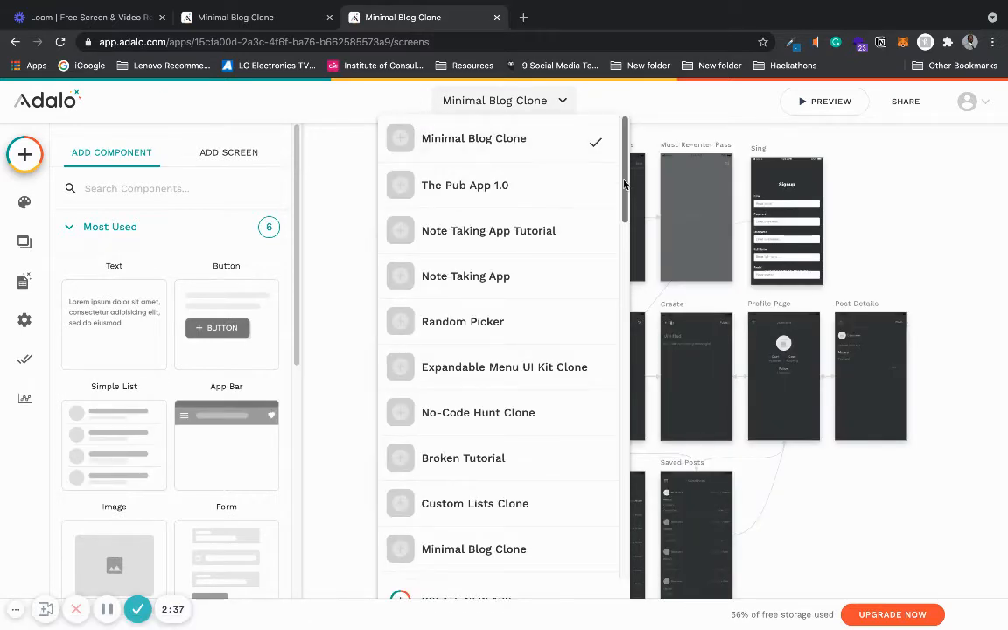
pyautogui.scroll(-10, 562, 350)
pyautogui.click(551, 596)
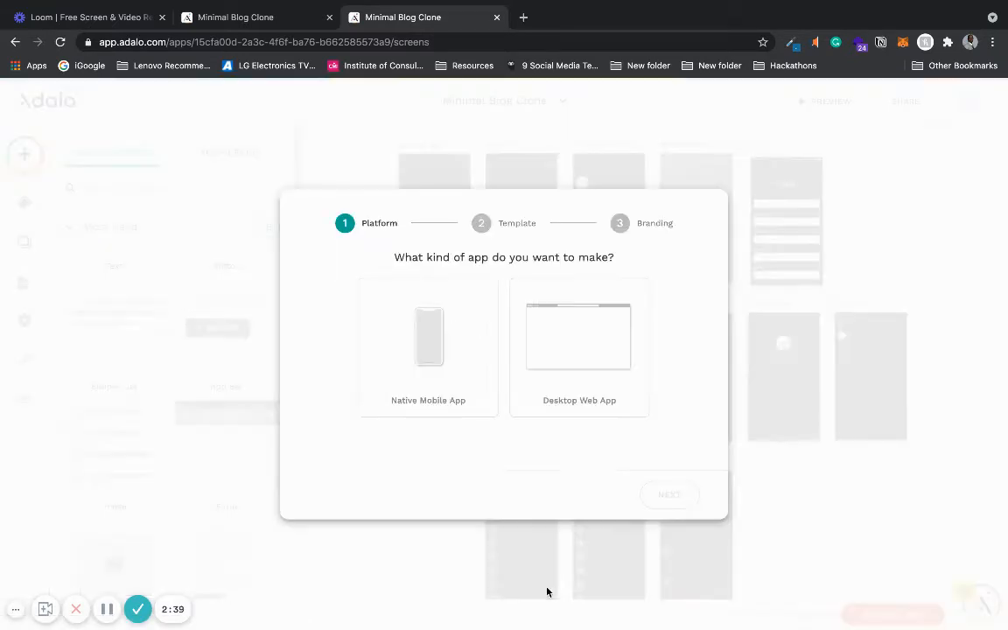
pyautogui.click(444, 321)
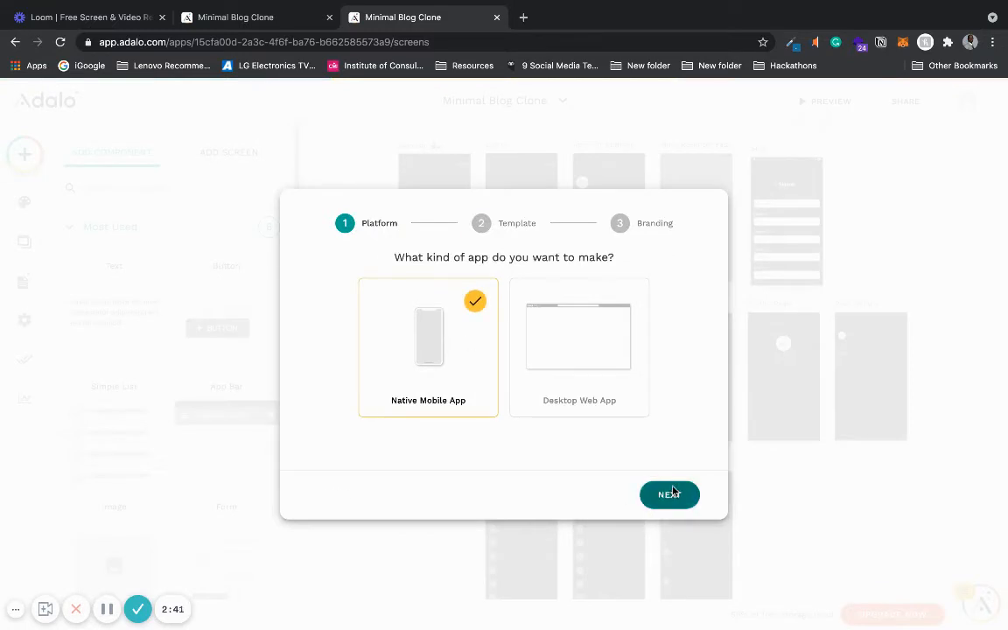
pyautogui.click(672, 491)
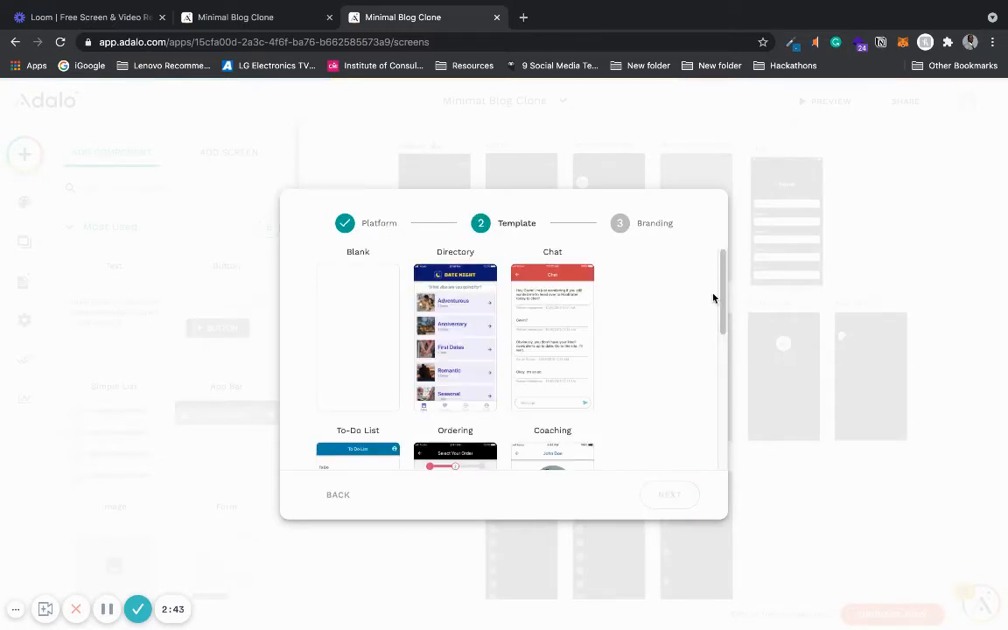
# - Choose the Blank template for the new app
pyautogui.moveTo(720, 296); pyautogui.dragTo(722, 274)
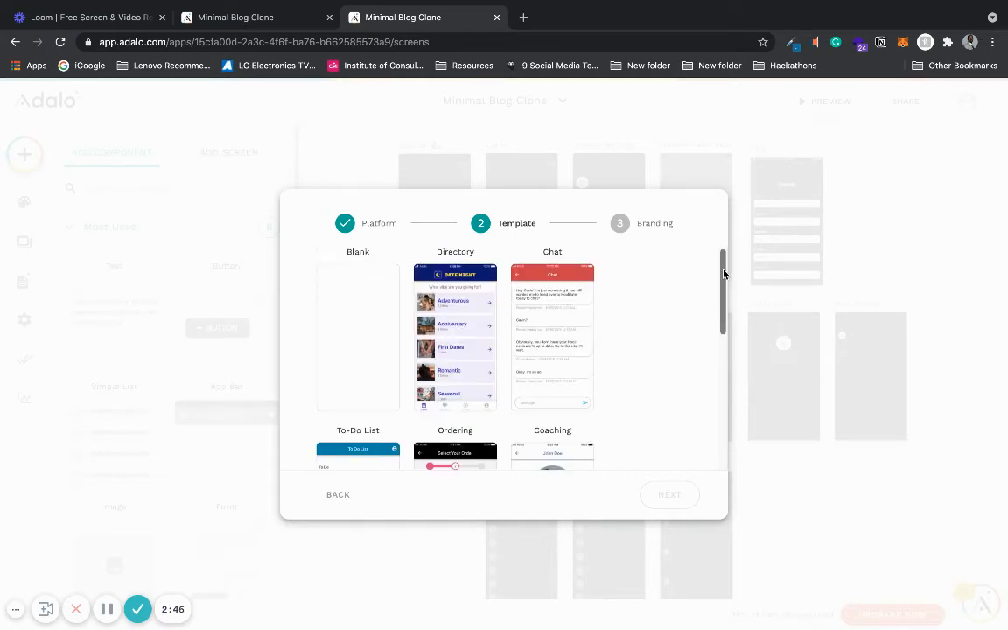
pyautogui.click(348, 305)
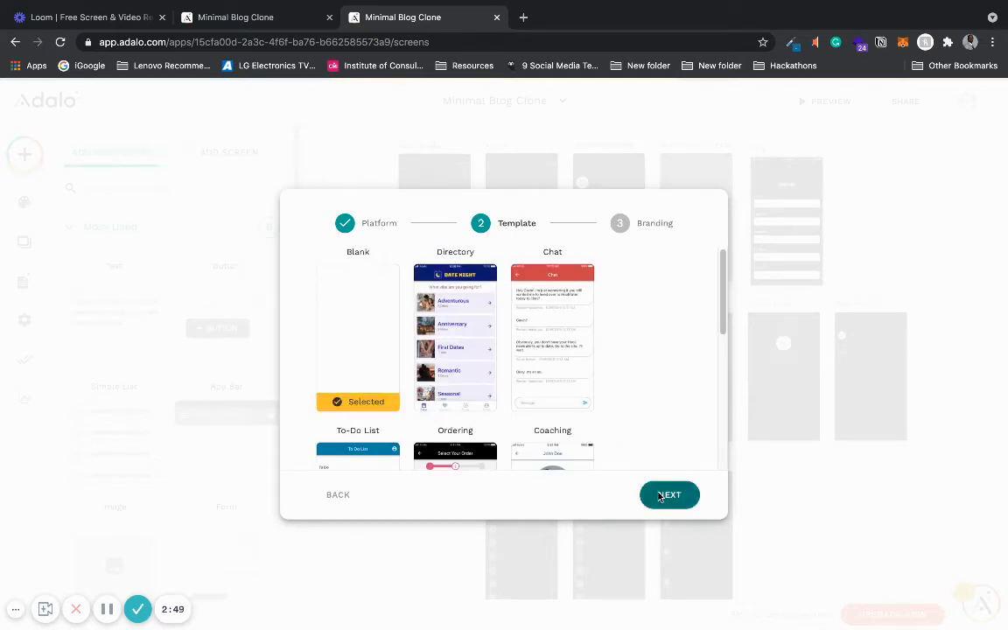
pyautogui.click(663, 494)
# - Name the app "Microblogging App" and create it
pyautogui.click(531, 276)
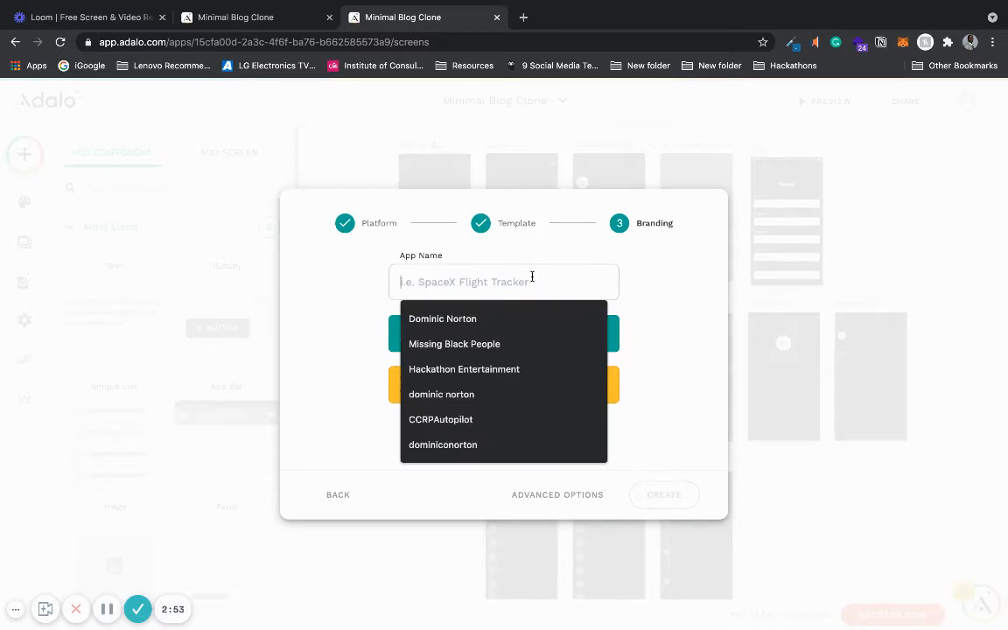
pyautogui.write('B')
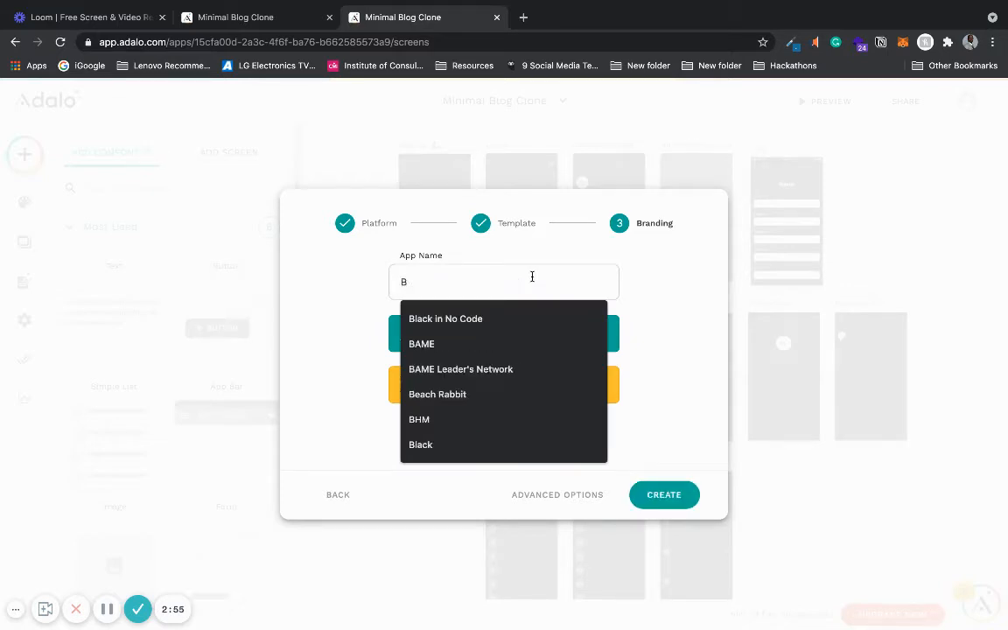
pyautogui.write('logg')
pyautogui.press('BackSpace')
pyautogui.press('BackSpace')
pyautogui.press('BackSpace')
pyautogui.press('BackSpace')
pyautogui.write('Microblo')
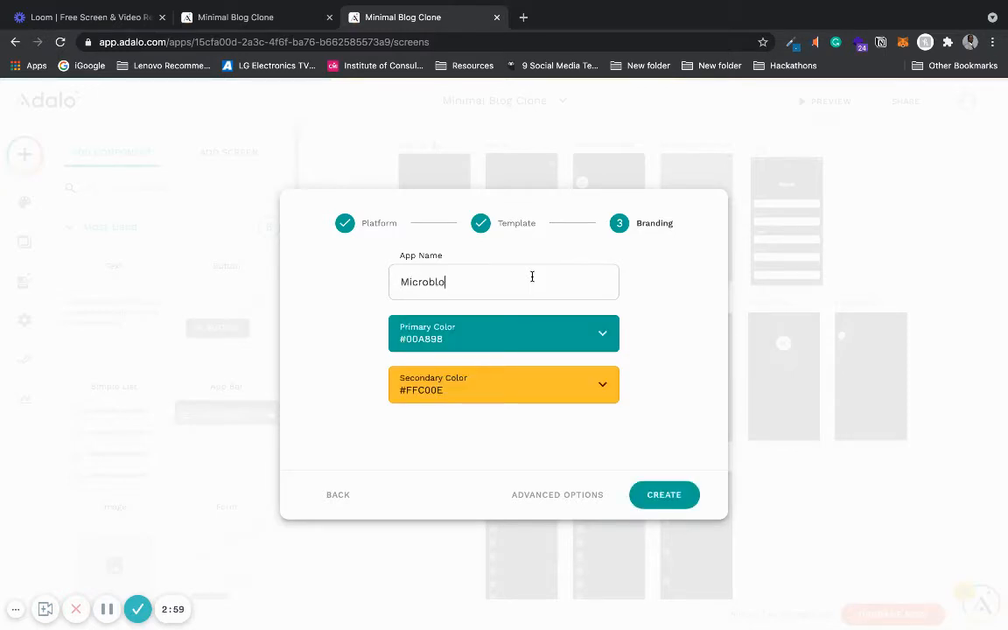
pyautogui.write('gging App')
pyautogui.click(686, 495)
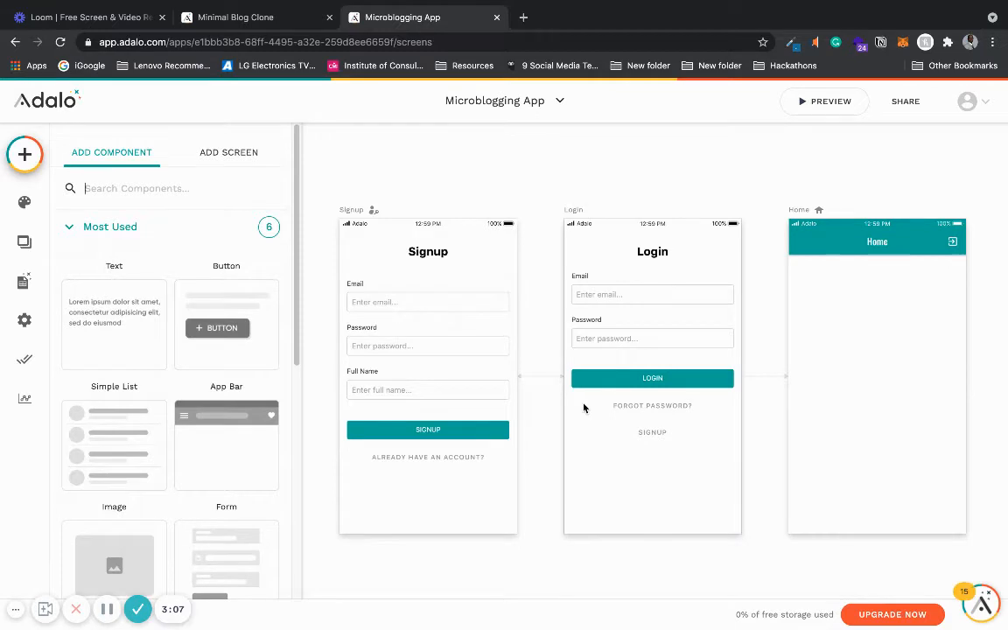
pyautogui.scroll(-5, 584, 413)
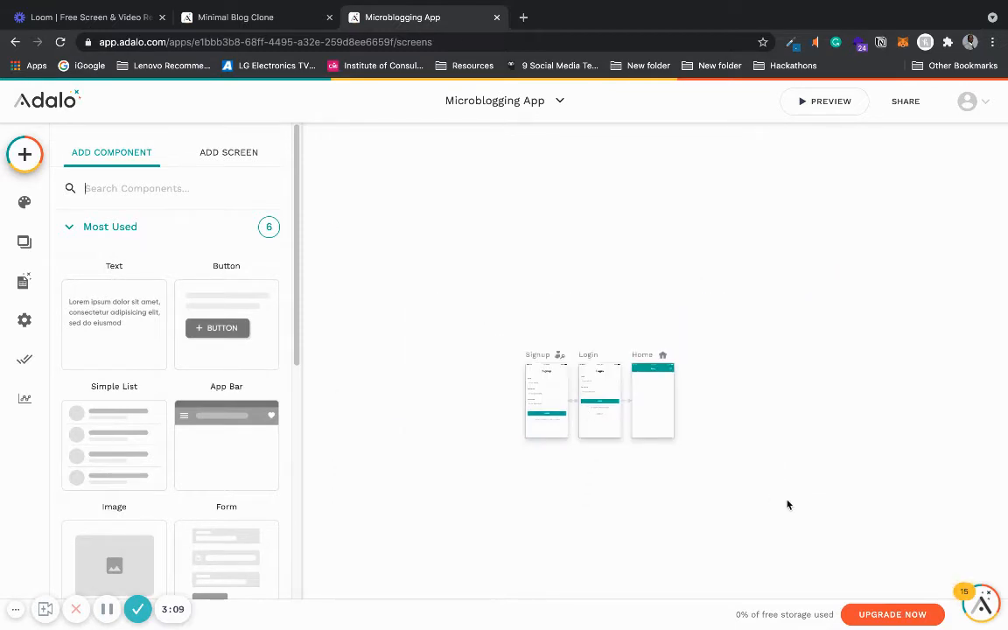
pyautogui.scroll(3, 787, 505)
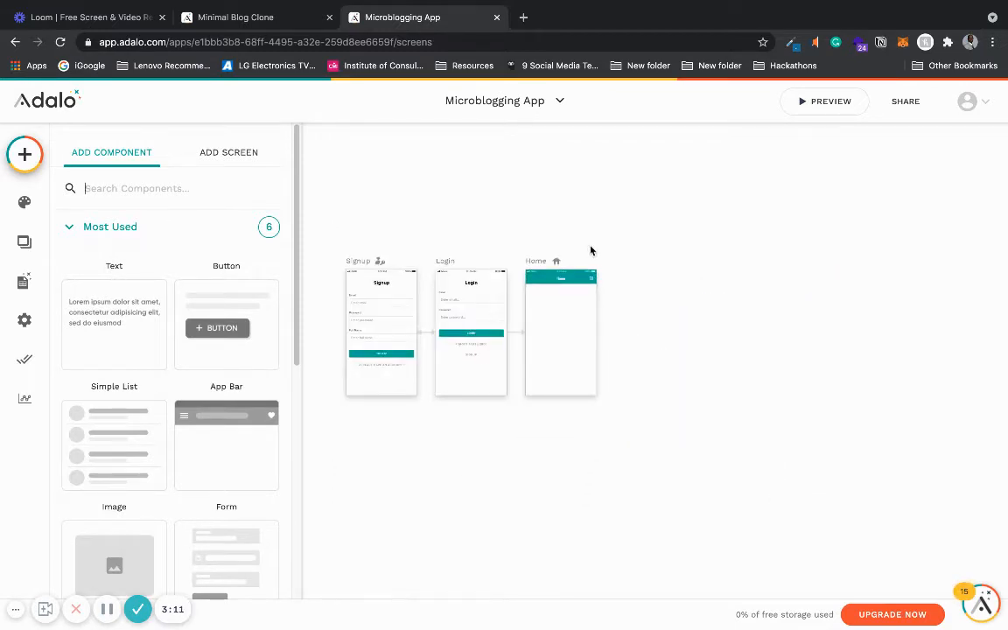
pyautogui.scroll(2, 590, 251)
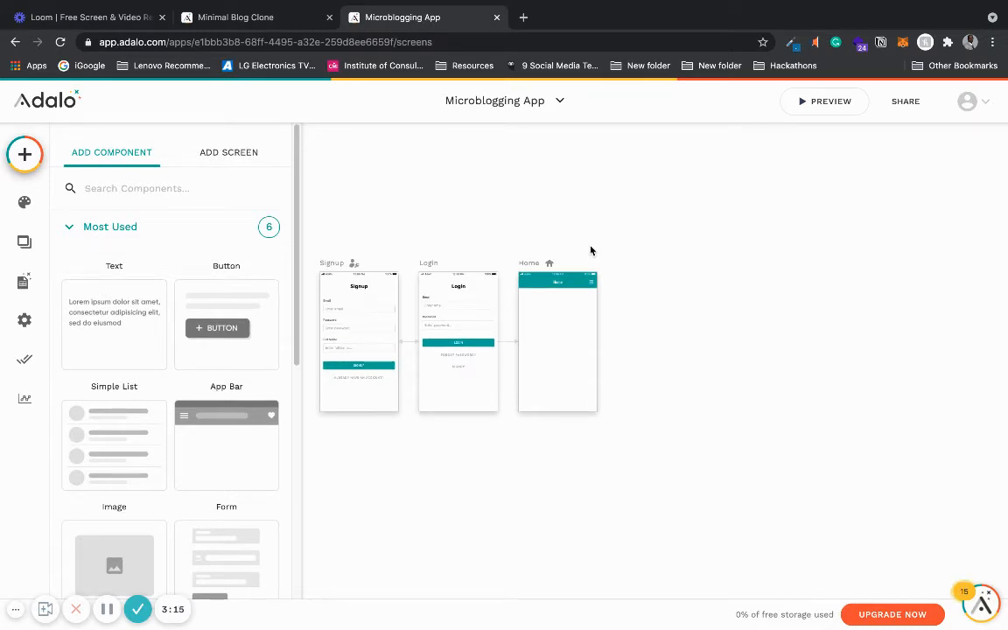
# - Switch back to the Minimal Blog Clone tab and review the Users collection's properties
pyautogui.click(276, 19)
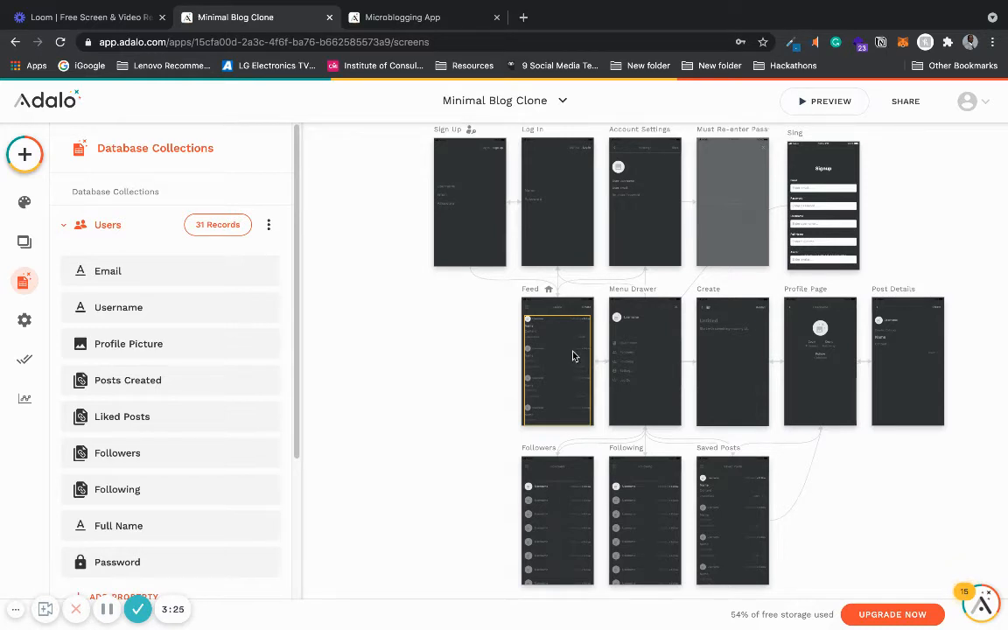
pyautogui.click(100, 227)
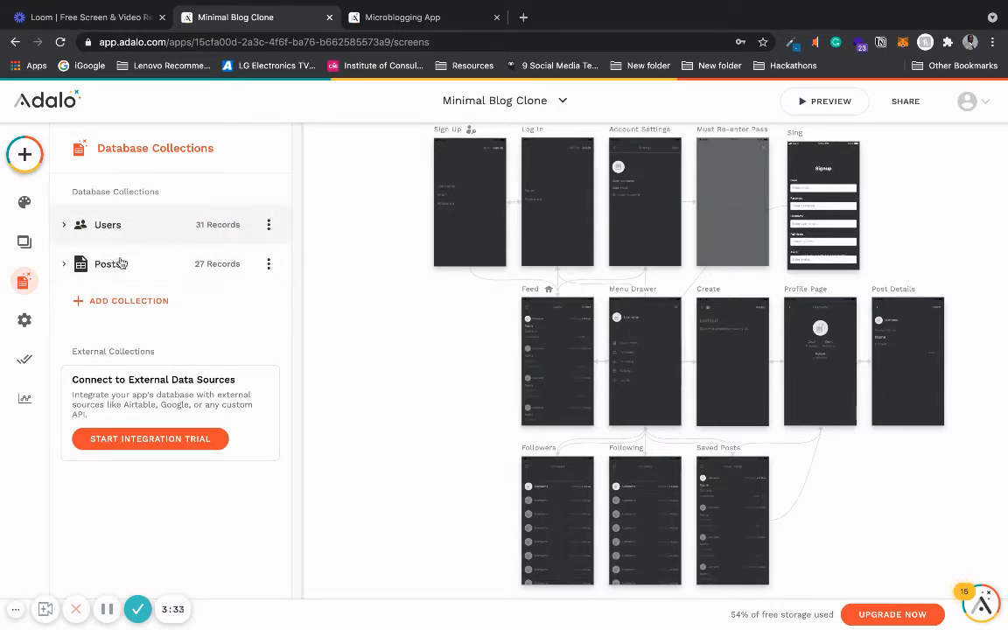
pyautogui.click(107, 225)
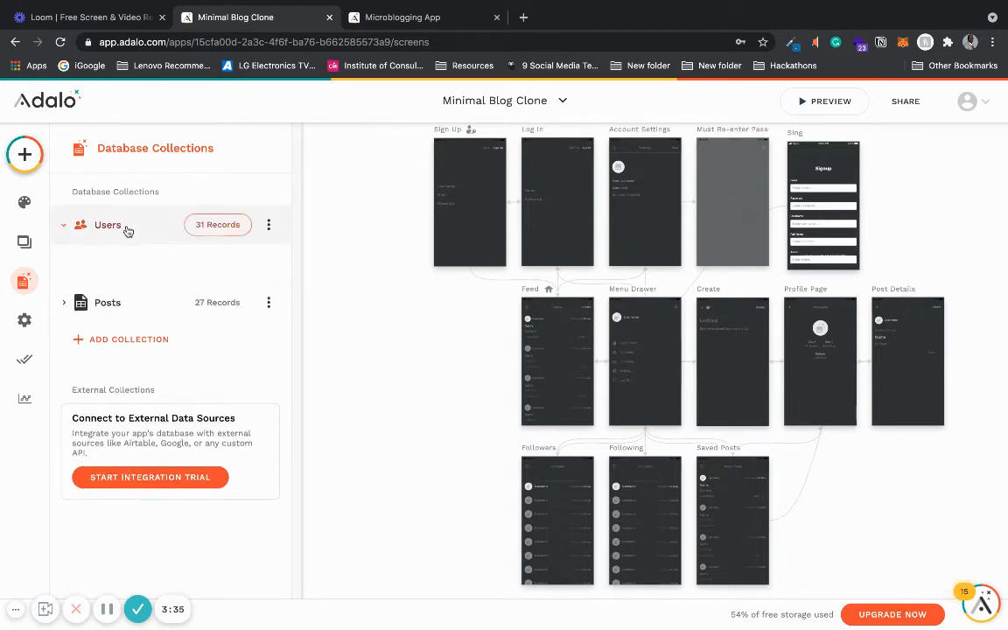
pyautogui.moveTo(297, 265); pyautogui.dragTo(295, 367)
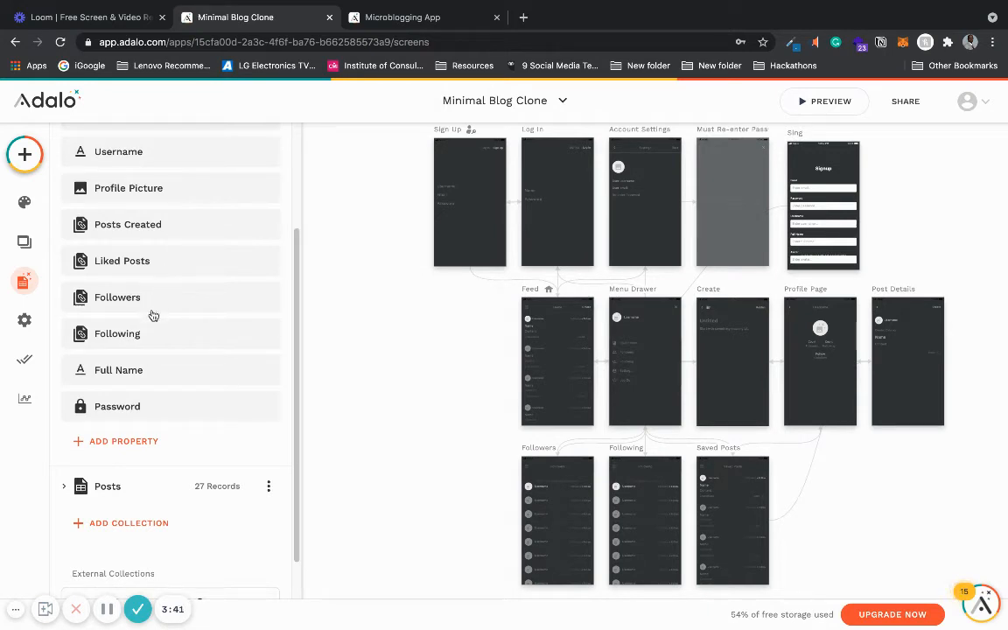
# - Switch to the Microblogging App and open its Users database collection
pyautogui.click(393, 24)
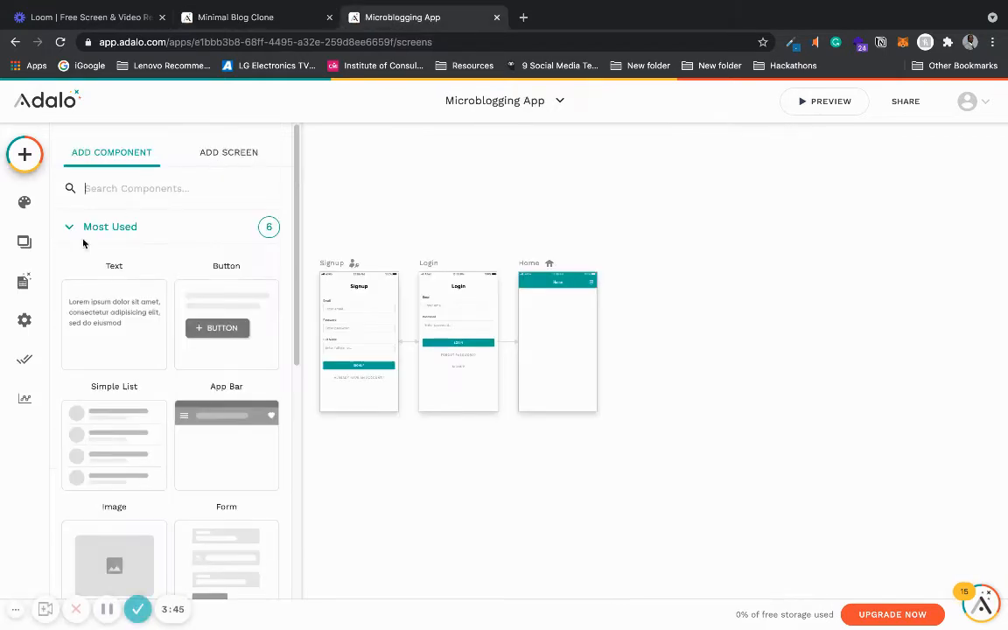
pyautogui.click(23, 283)
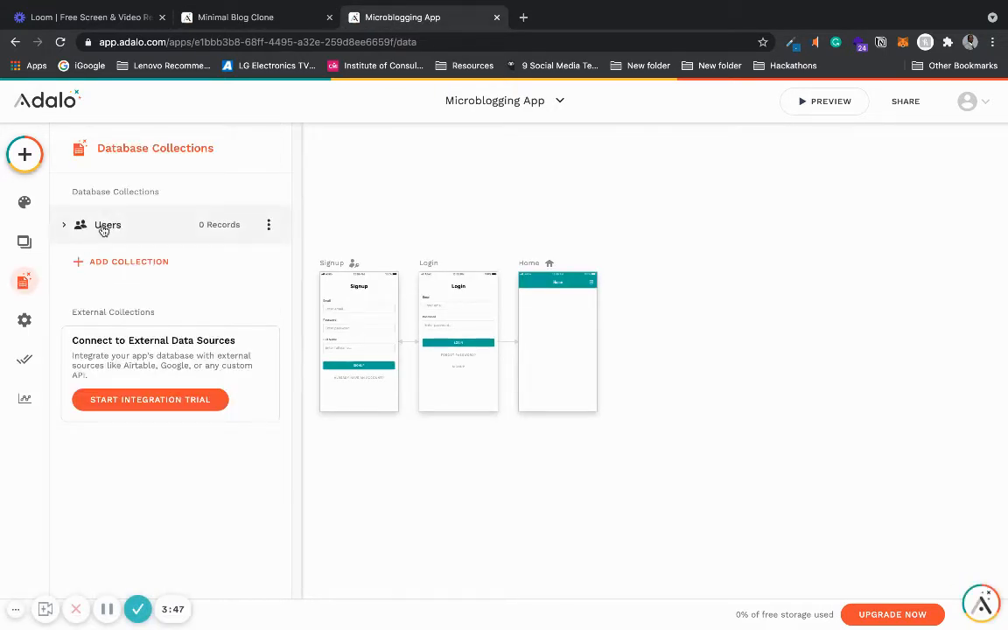
pyautogui.click(100, 226)
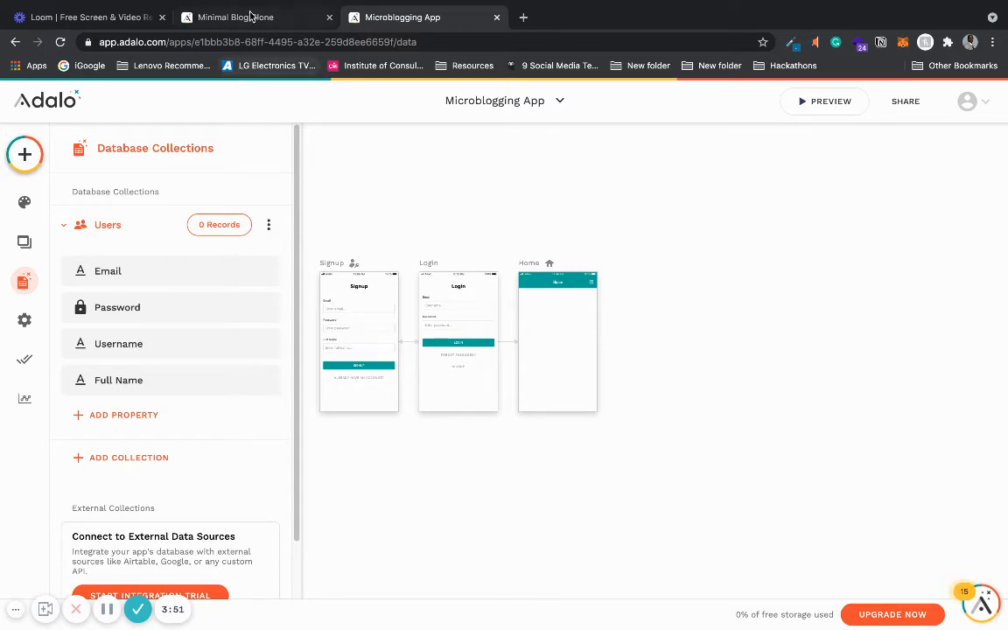
# - Add a visible Username field to the Signup screen's form
pyautogui.click(371, 353)
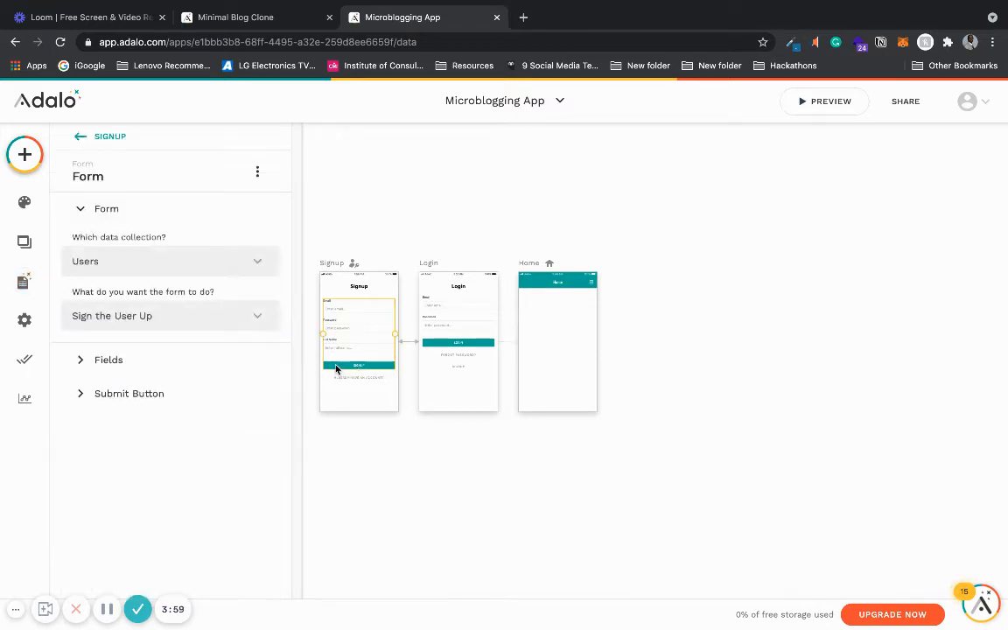
pyautogui.click(192, 357)
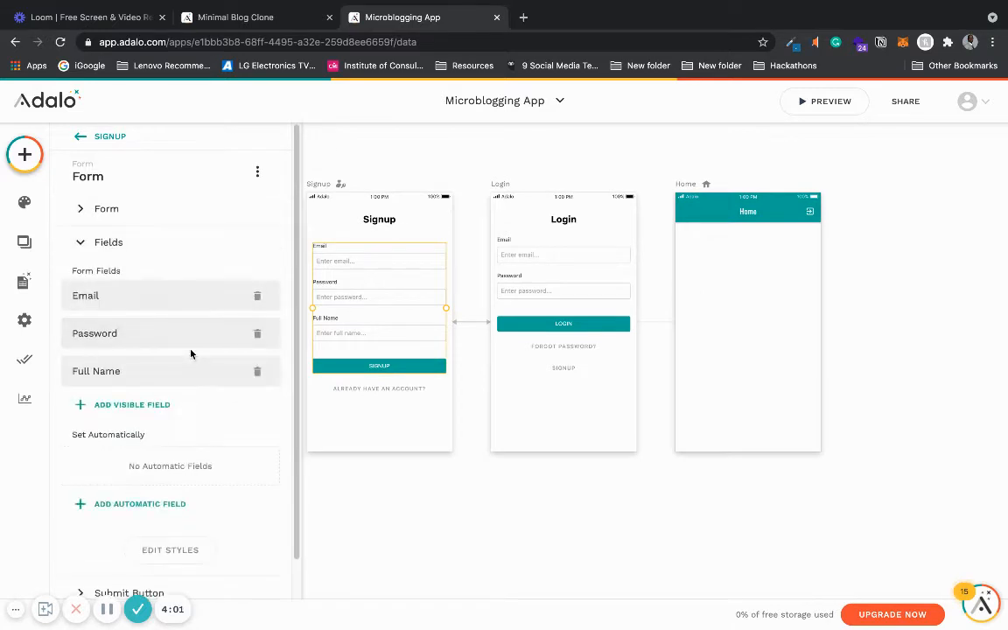
pyautogui.click(165, 407)
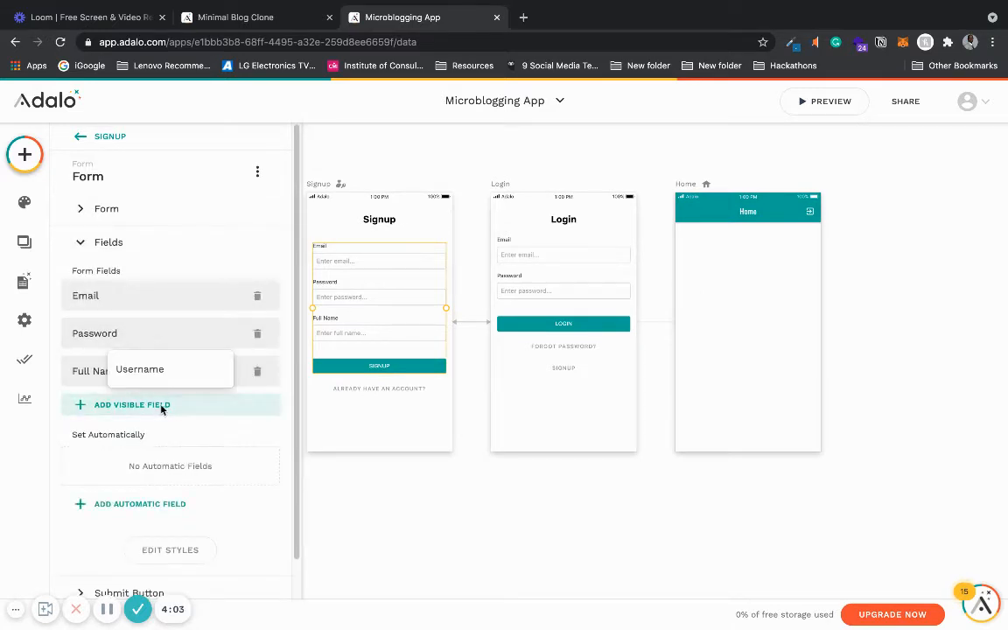
pyautogui.click(157, 372)
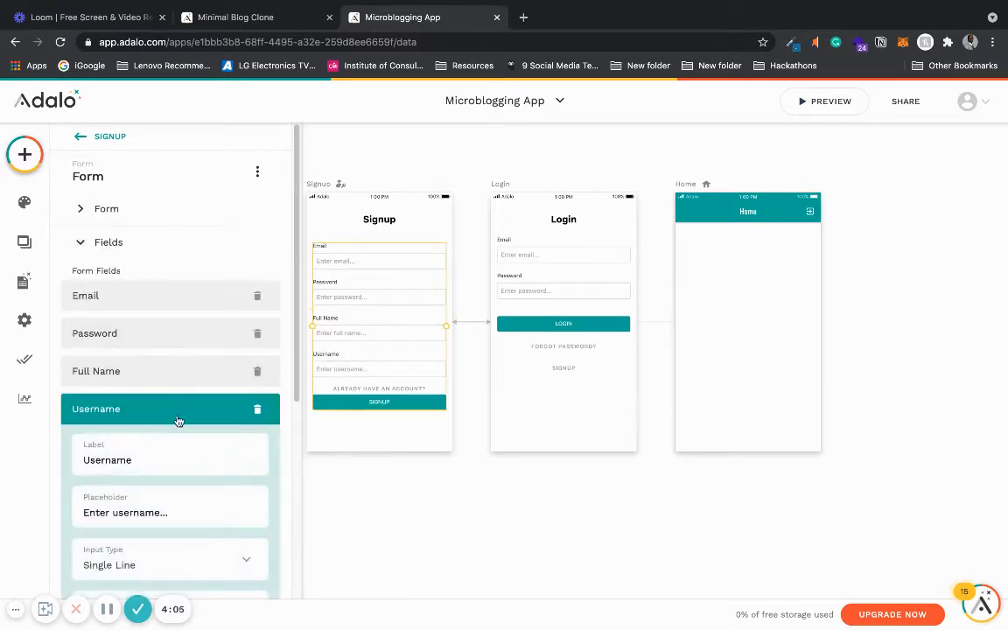
pyautogui.scroll(-4, 270, 381)
pyautogui.scroll(2, 293, 368)
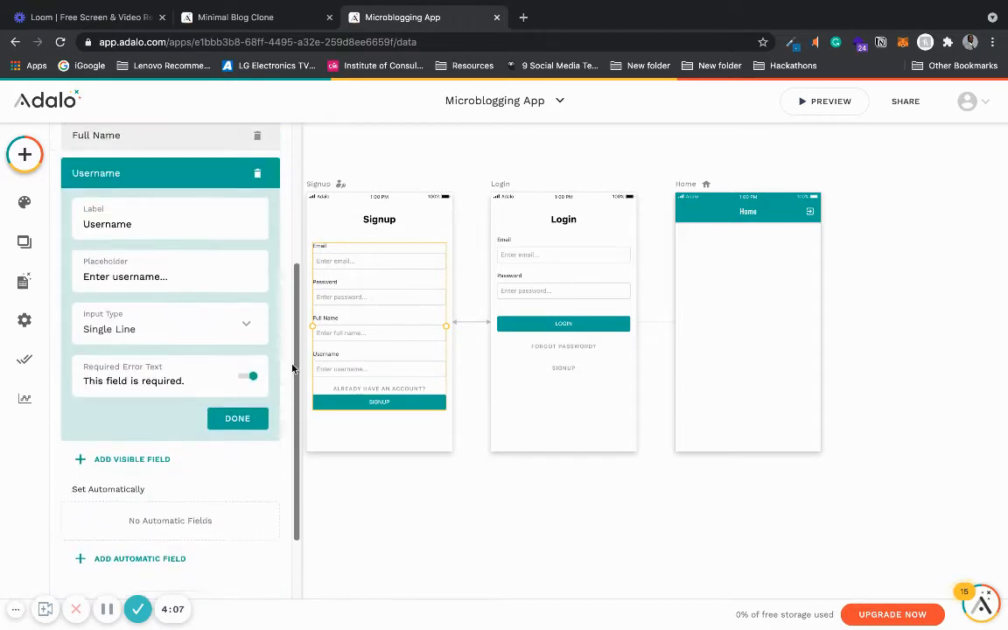
pyautogui.click(229, 431)
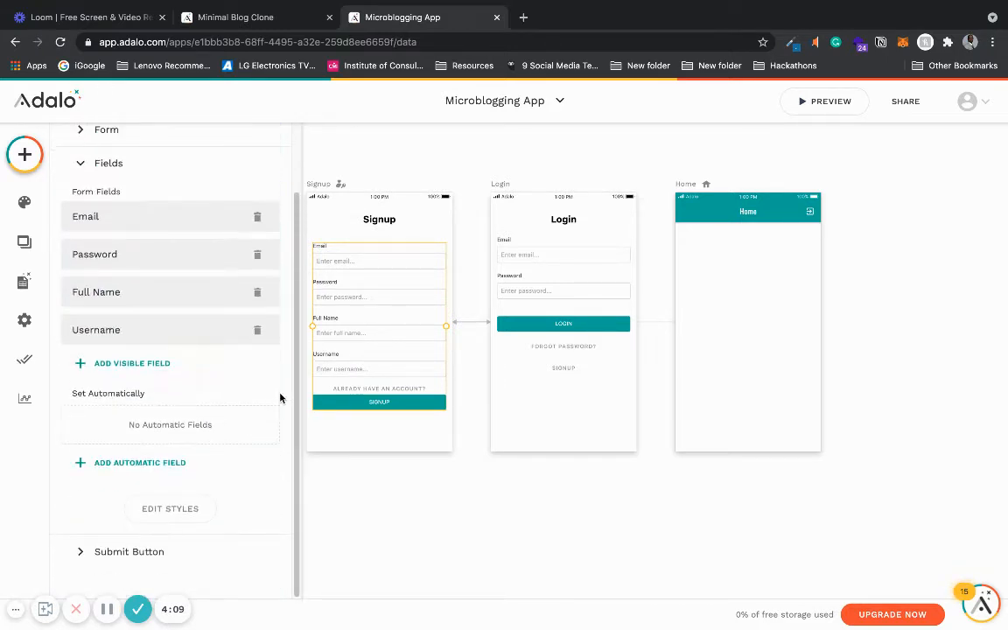
# - Reorder the signup form fields to Username, Full Name, Email, Password
pyautogui.moveTo(129, 328); pyautogui.dragTo(122, 289)
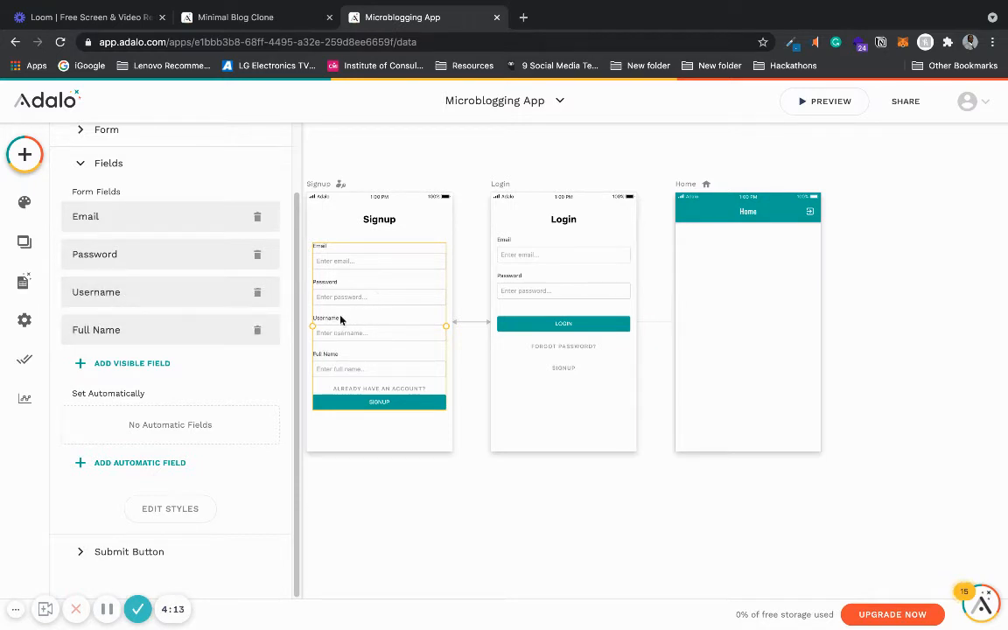
pyautogui.moveTo(135, 255); pyautogui.dragTo(134, 327)
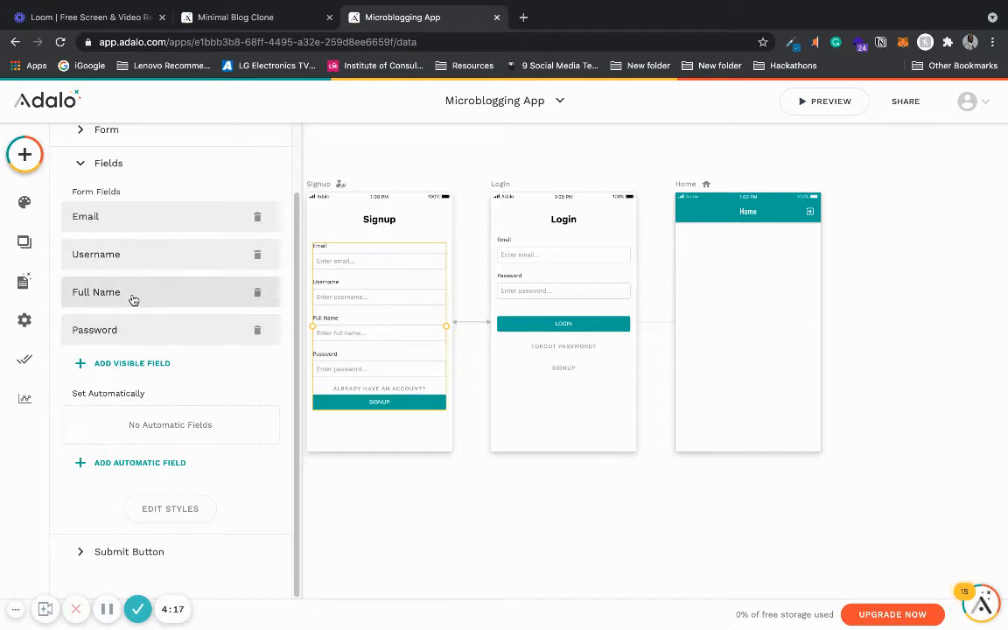
pyautogui.moveTo(151, 221); pyautogui.dragTo(151, 299)
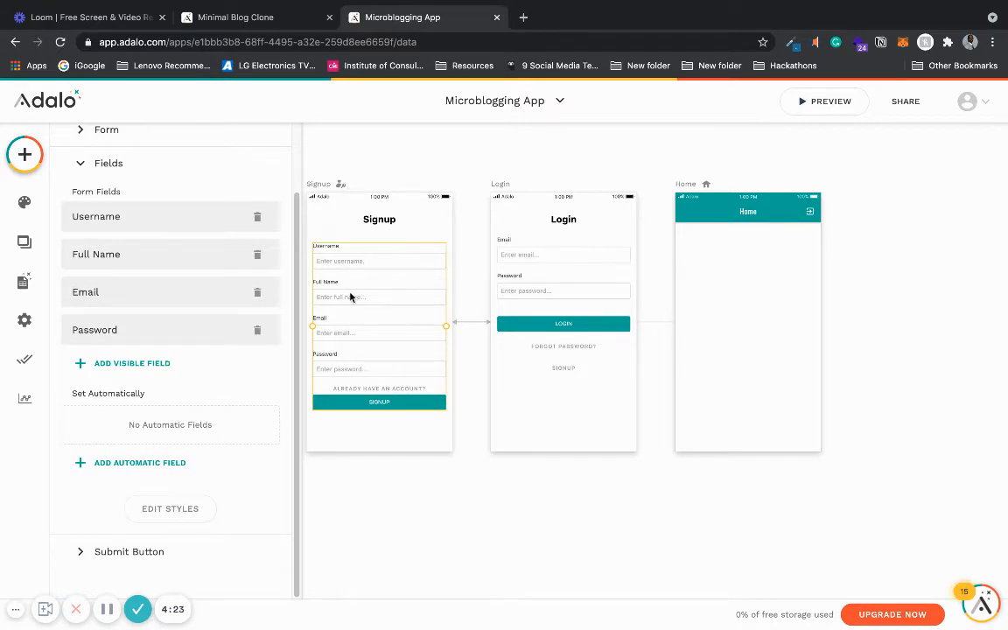
# - Switch to the Minimal Blog Clone tab and review its Posts collection's properties
pyautogui.click(25, 280)
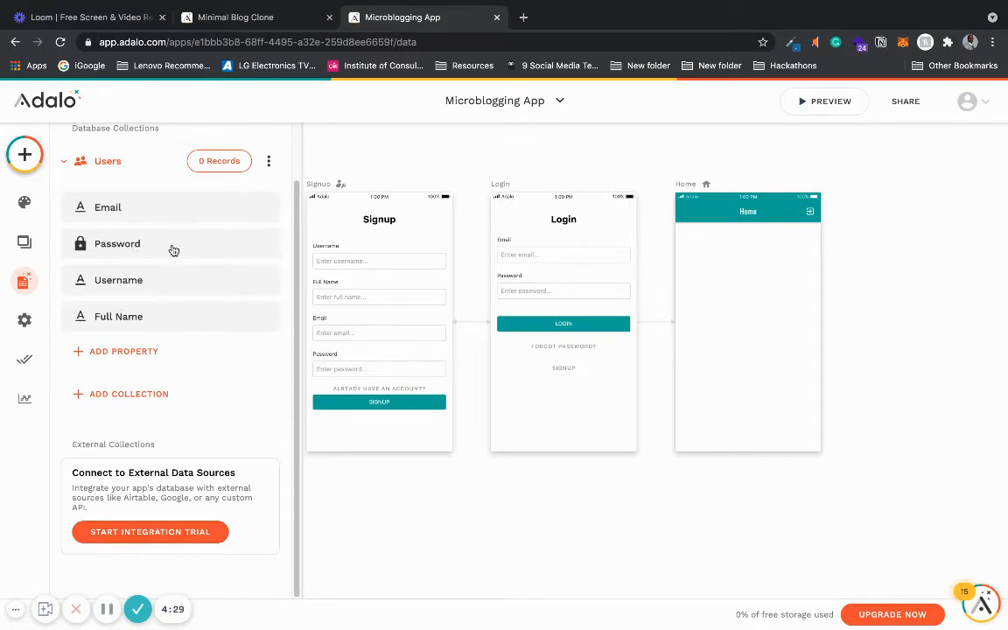
pyautogui.click(695, 477)
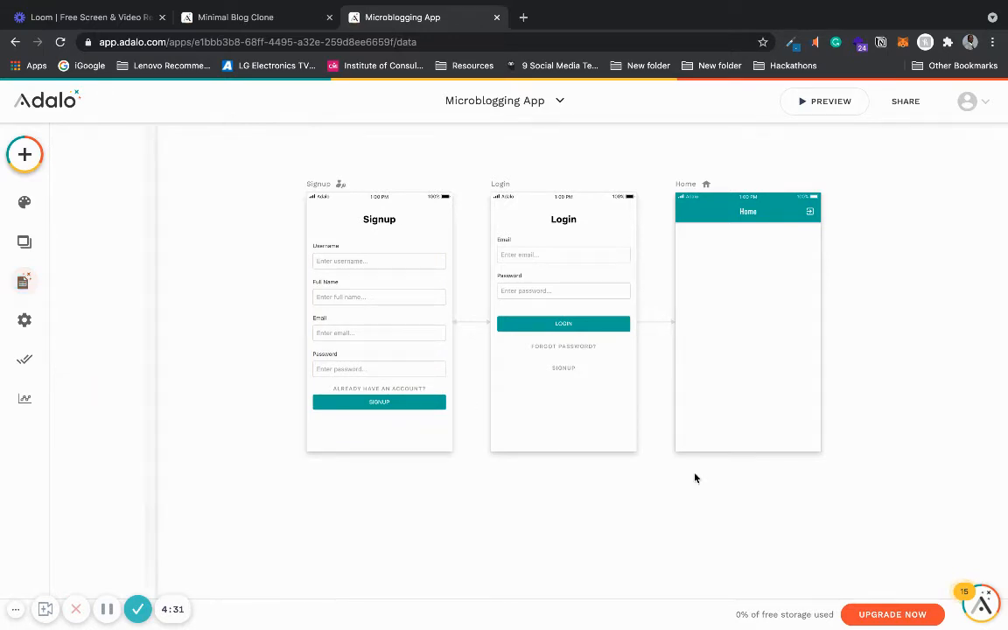
pyautogui.scroll(-3, 695, 477)
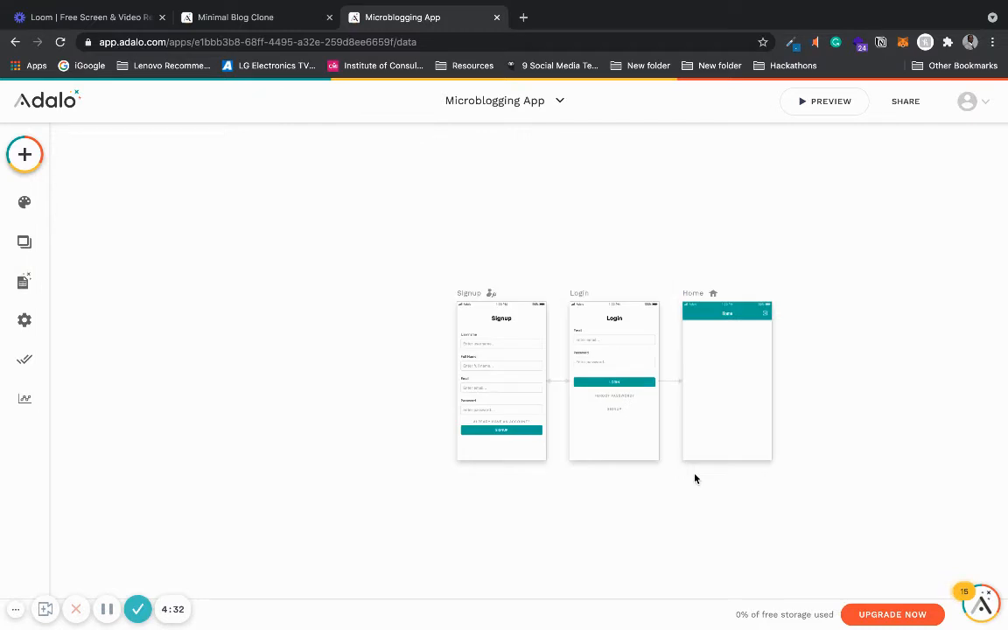
pyautogui.click(274, 26)
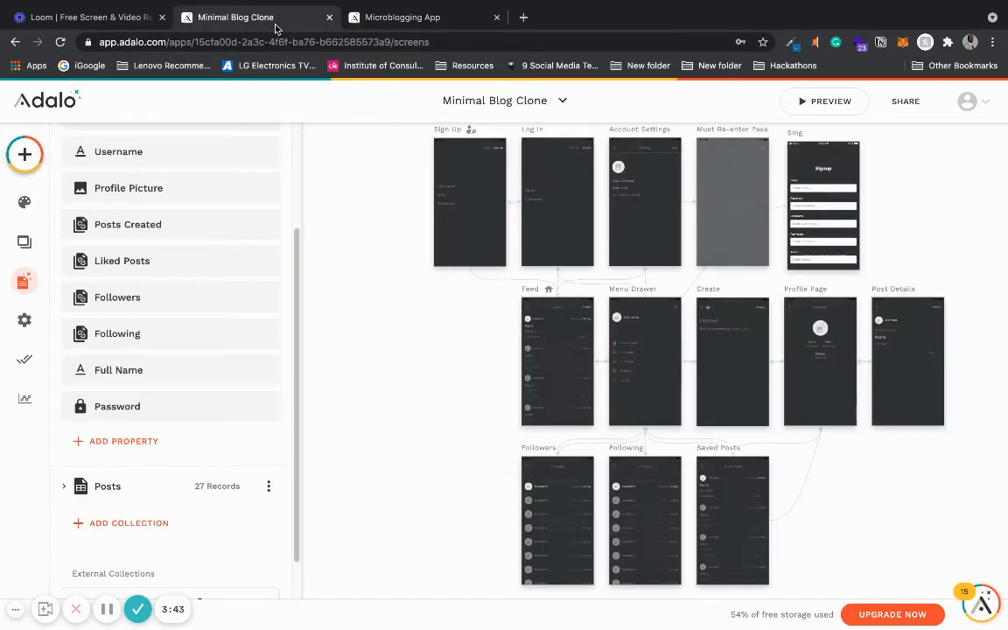
pyautogui.click(19, 281)
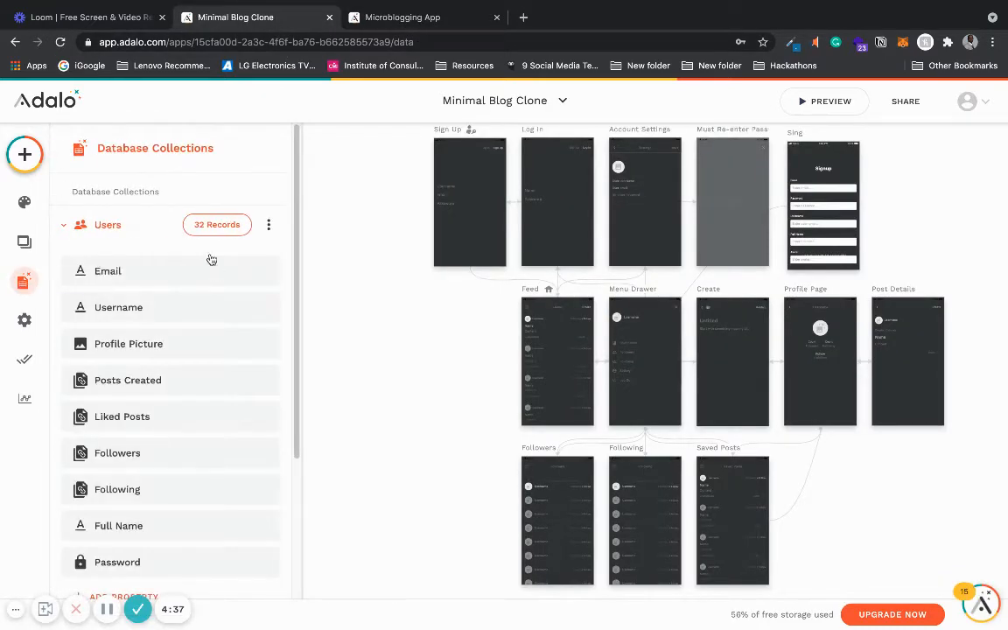
pyautogui.click(84, 227)
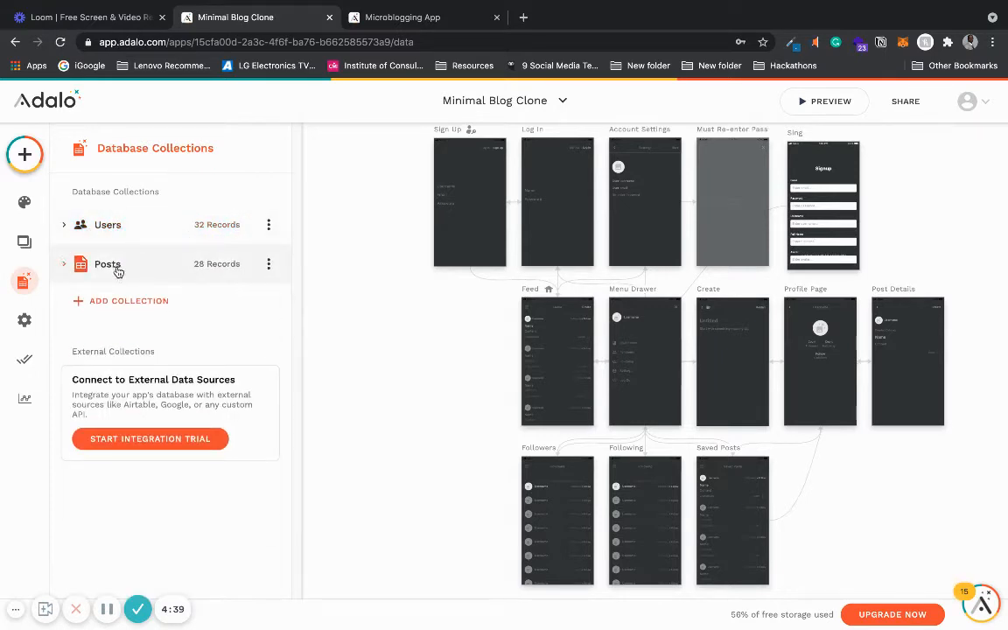
pyautogui.click(116, 270)
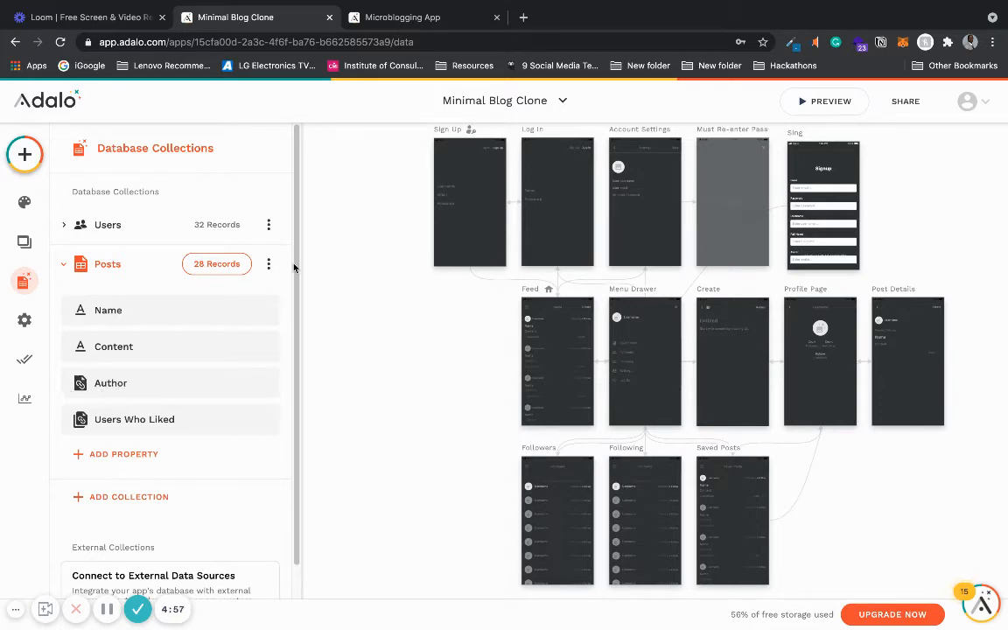
# - In the Microblogging App database, create a new collection named POSTS
pyautogui.click(417, 17)
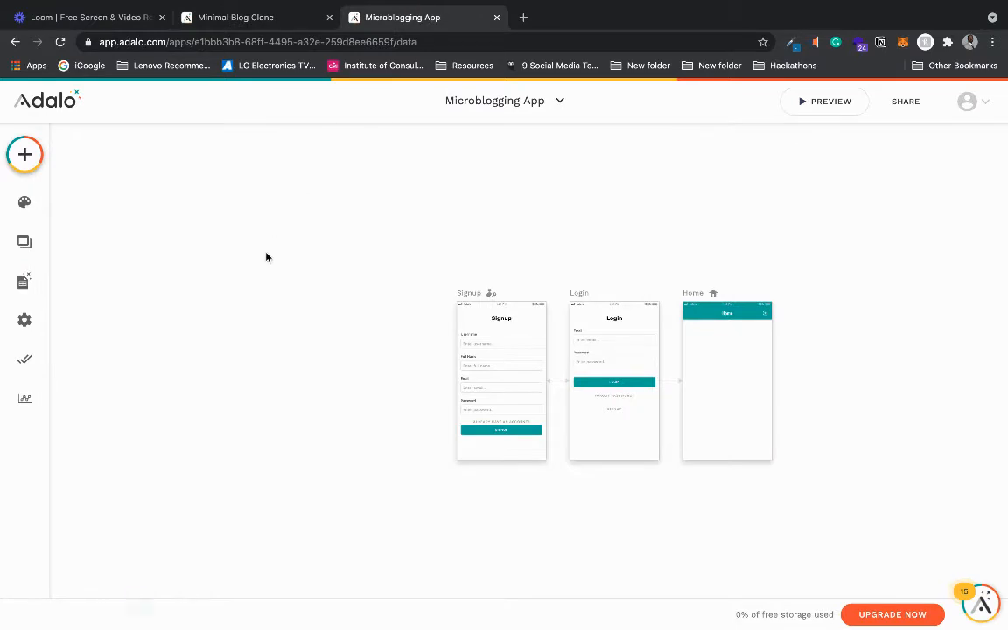
pyautogui.click(24, 281)
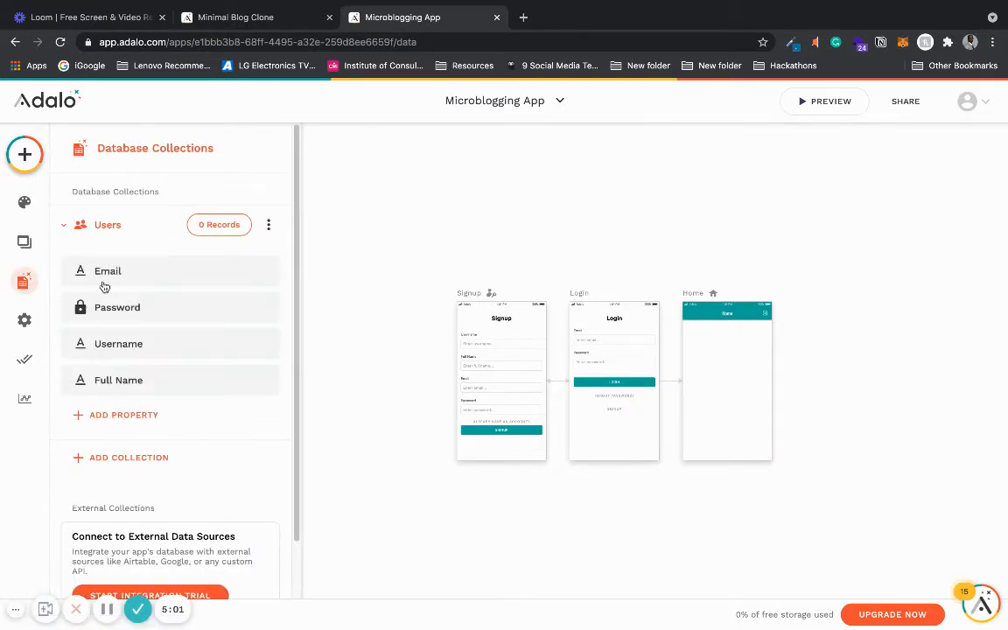
pyautogui.click(64, 225)
pyautogui.click(106, 264)
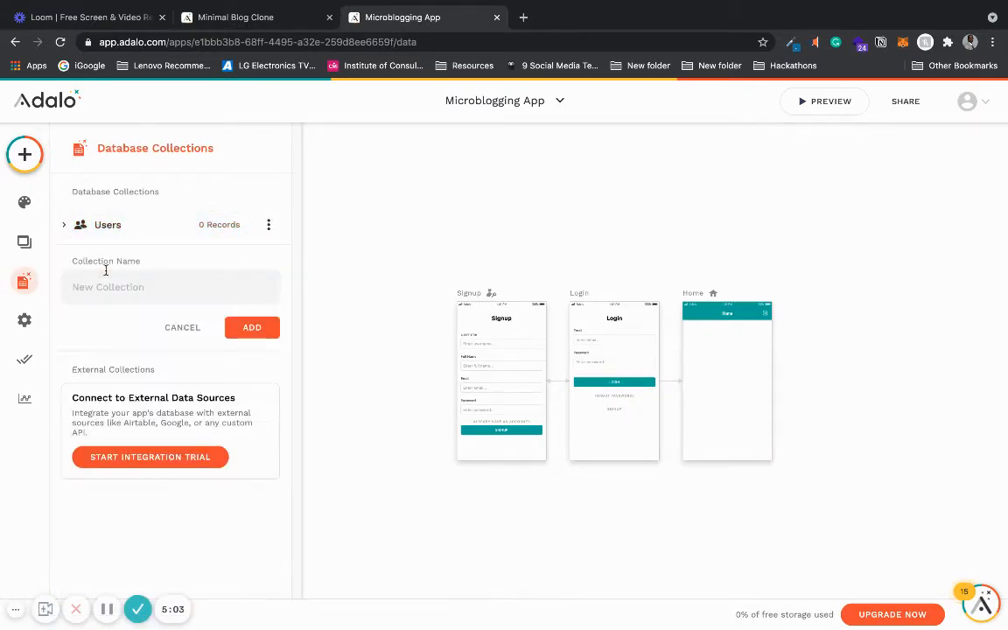
pyautogui.write('POSTS')
pyautogui.click(245, 327)
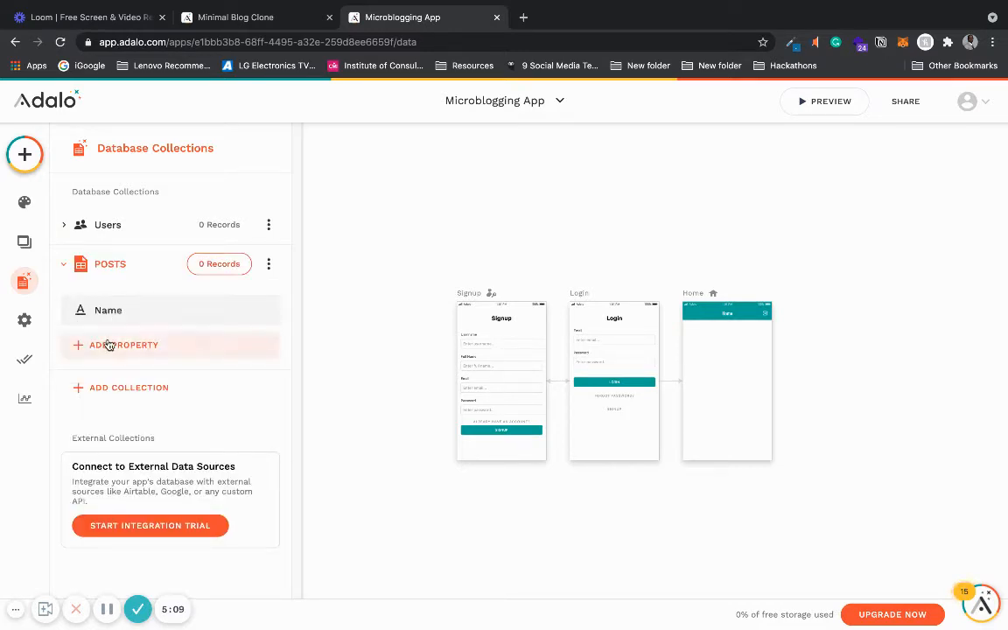
# - Add a Text property named Content to the POSTS collection
pyautogui.click(109, 345)
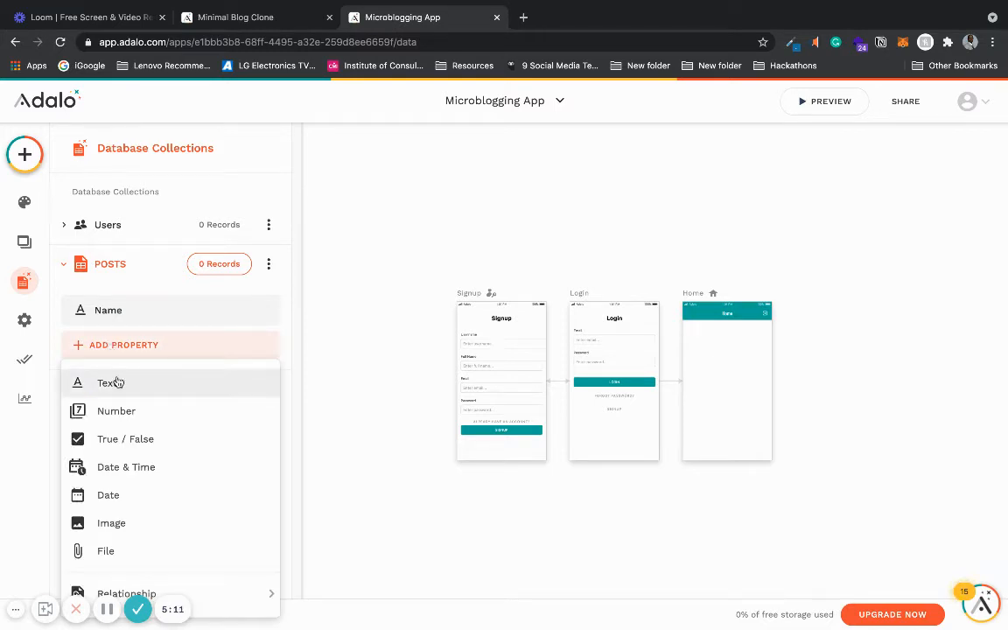
pyautogui.click(117, 383)
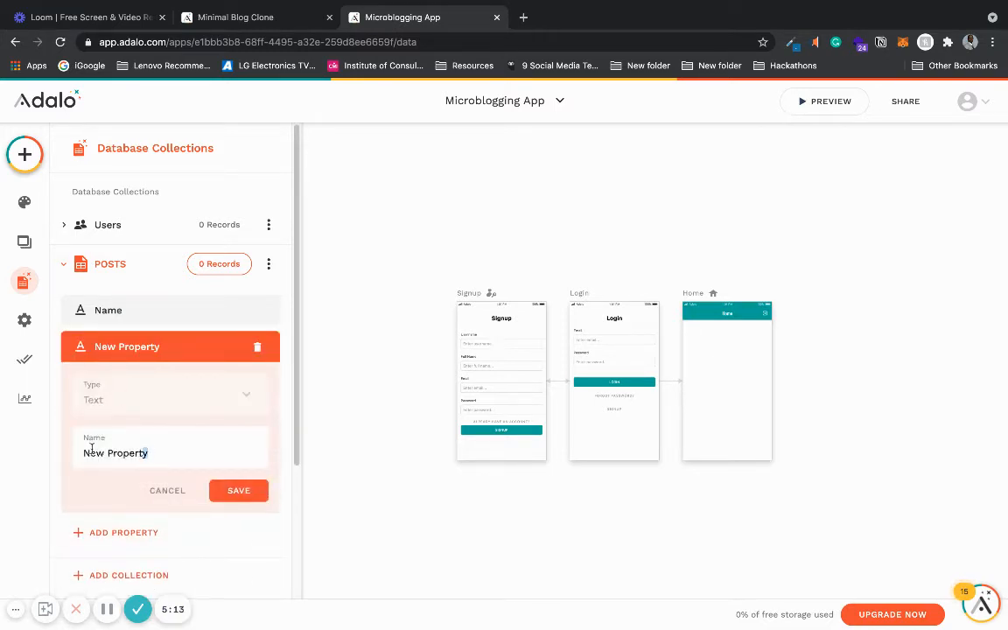
pyautogui.moveTo(91, 449); pyautogui.dragTo(74, 447)
pyautogui.write('Content')
pyautogui.click(234, 490)
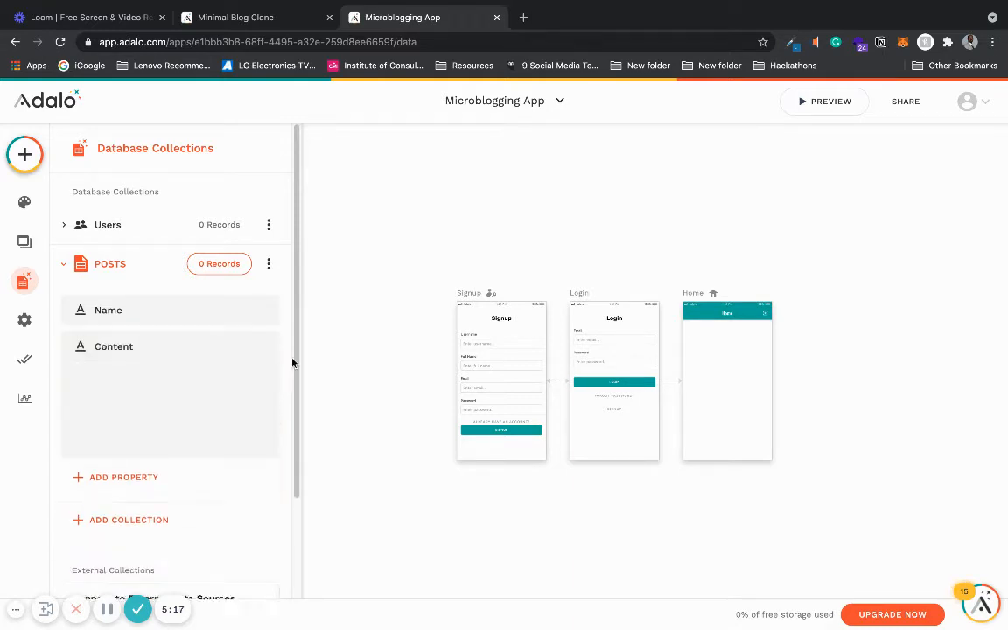
# - Add a Users relationship property to POSTS where a user can have multiple posts and each post belongs to one user
pyautogui.scroll(-1, 295, 339)
pyautogui.click(146, 350)
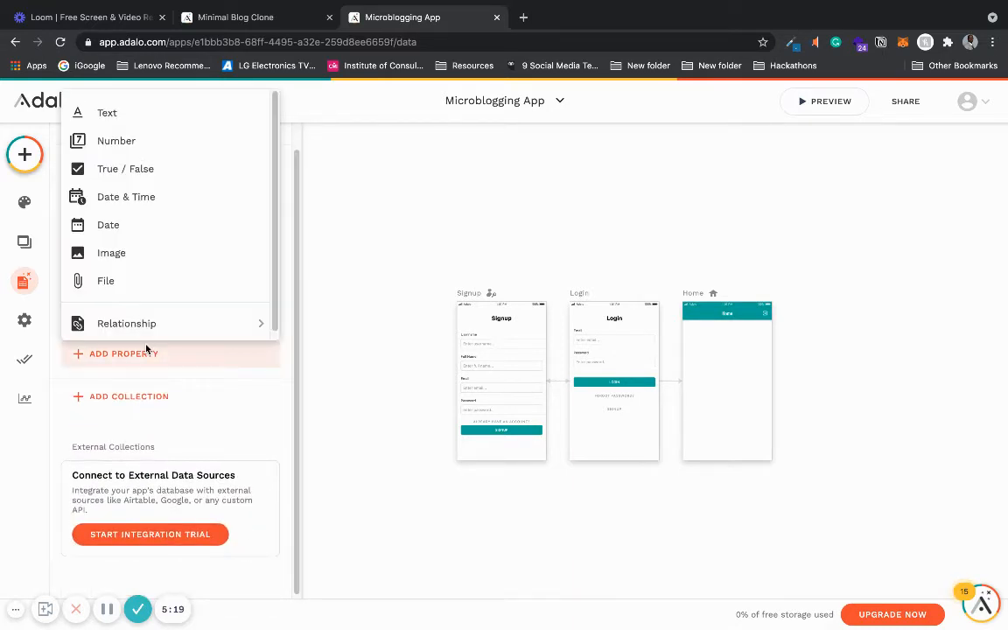
pyautogui.moveTo(171, 326)
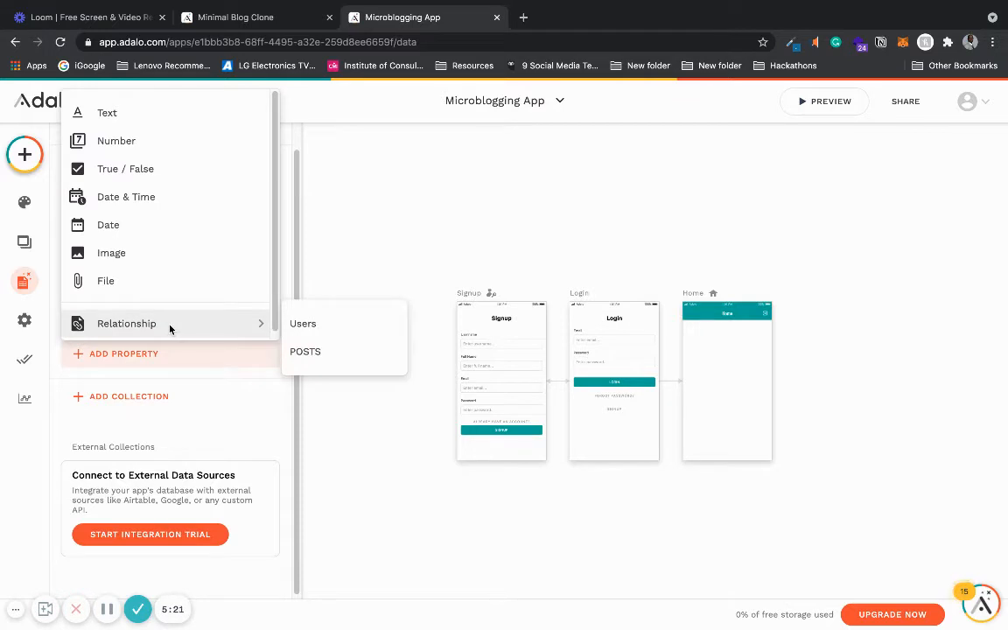
pyautogui.click(297, 325)
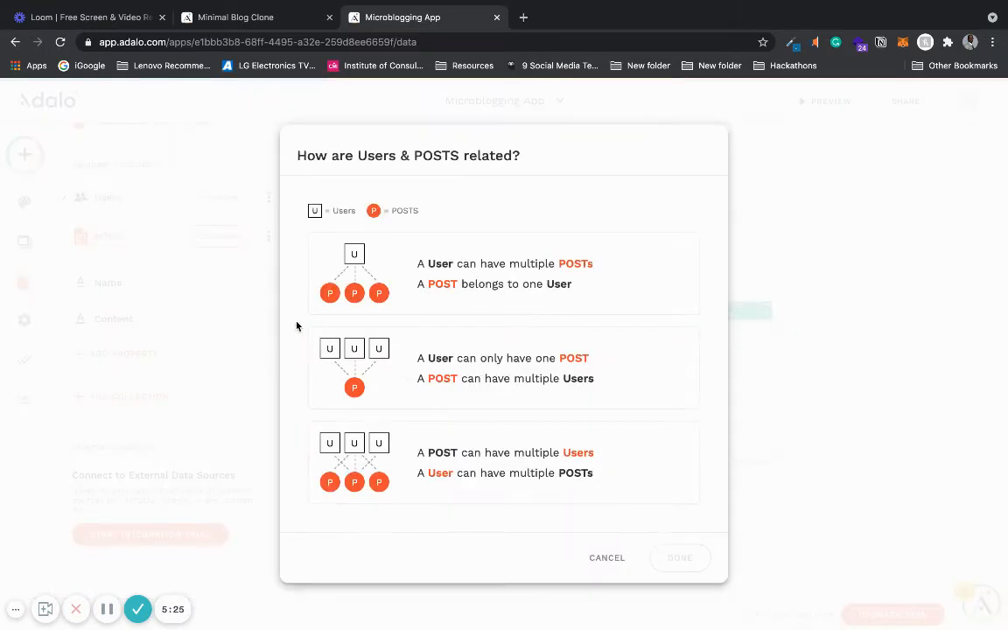
pyautogui.click(420, 253)
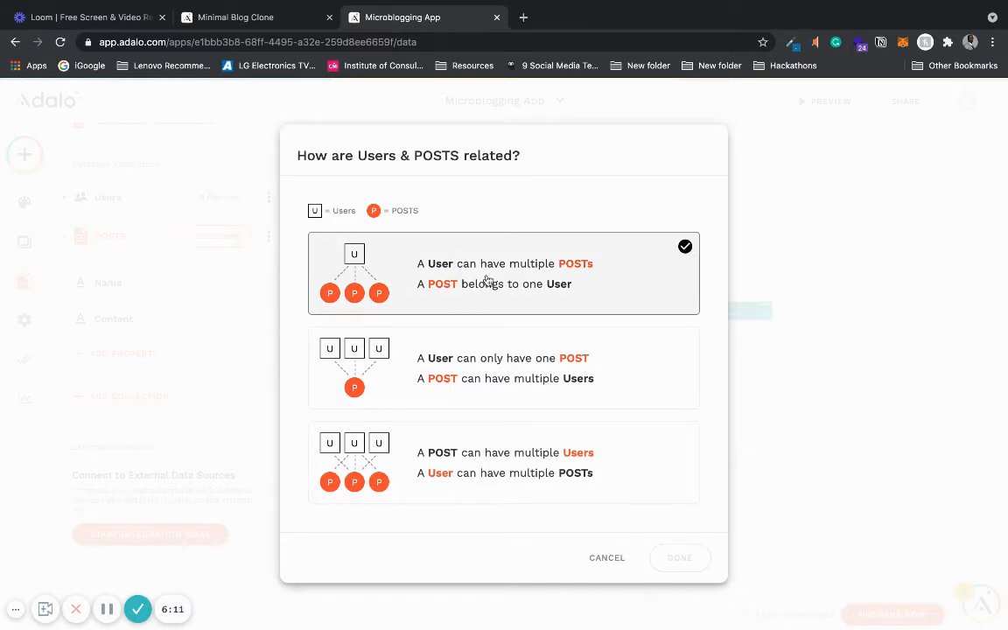
pyautogui.click(487, 280)
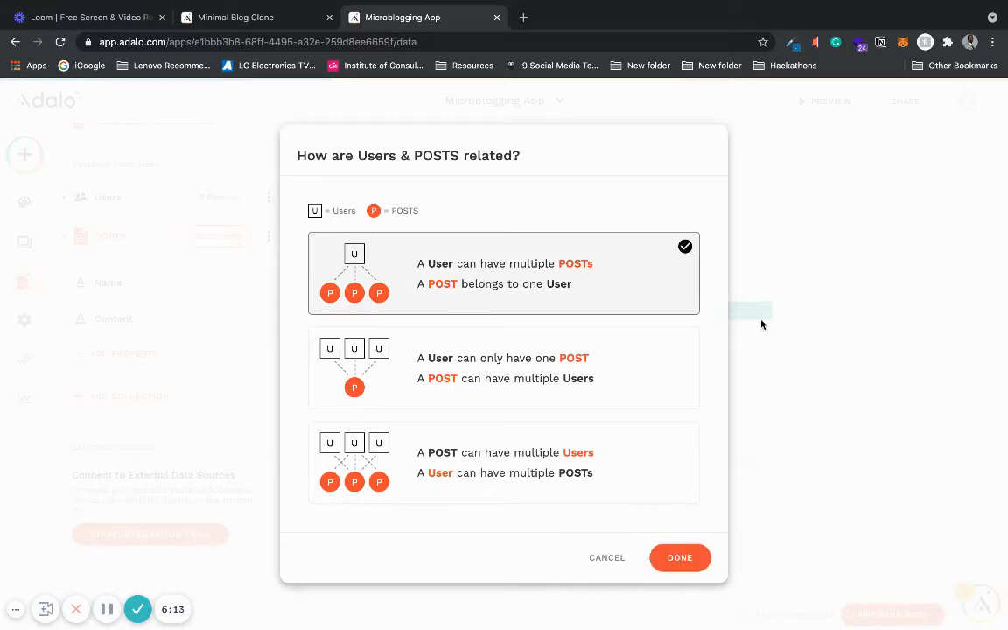
pyautogui.click(679, 560)
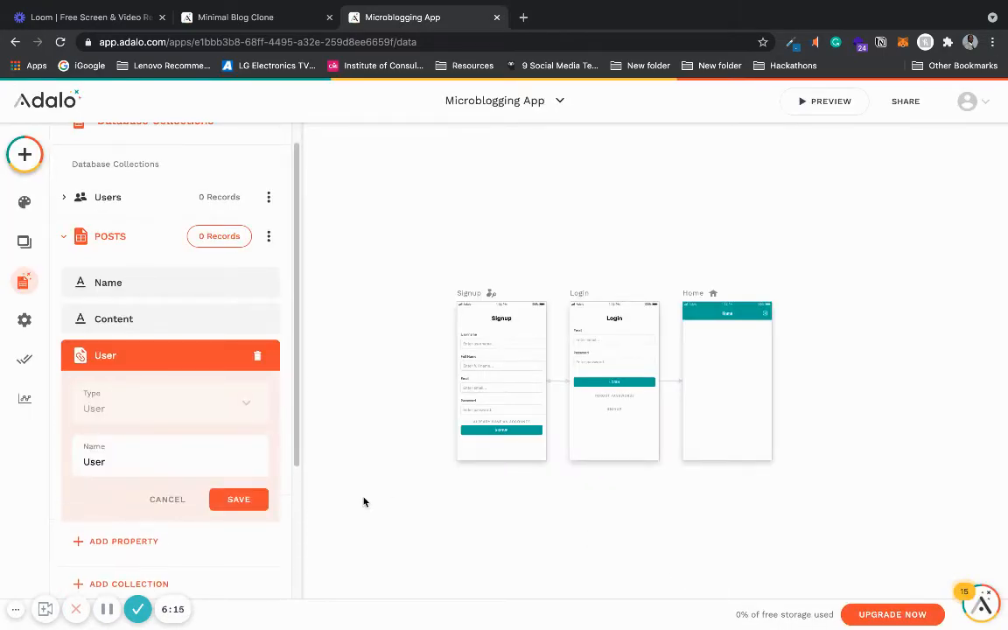
# - Compare with the reference app, then rename the POSTS user relationship property to Author and save it
pyautogui.click(289, 18)
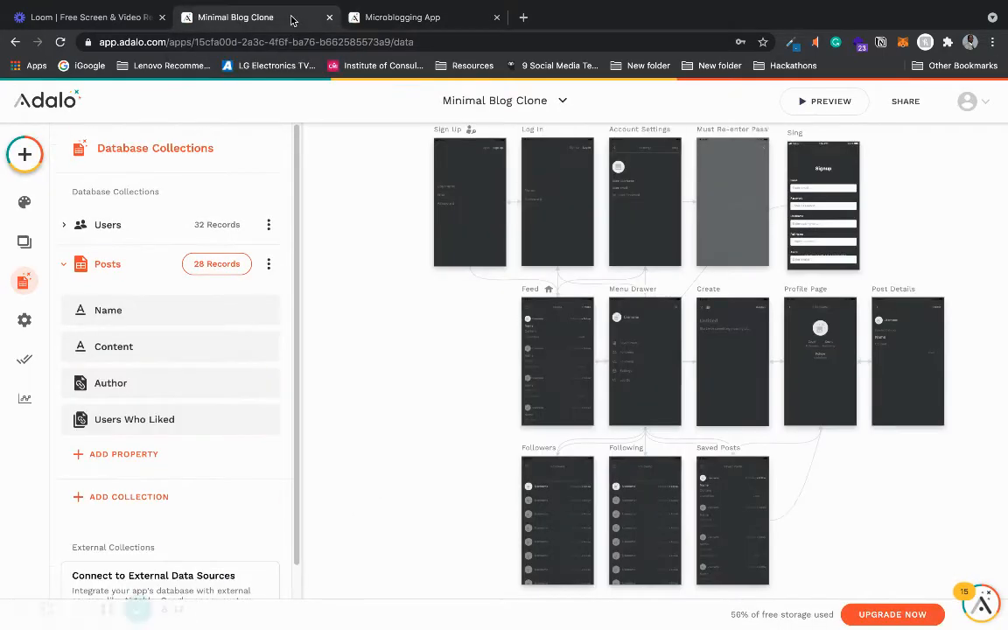
pyautogui.click(404, 16)
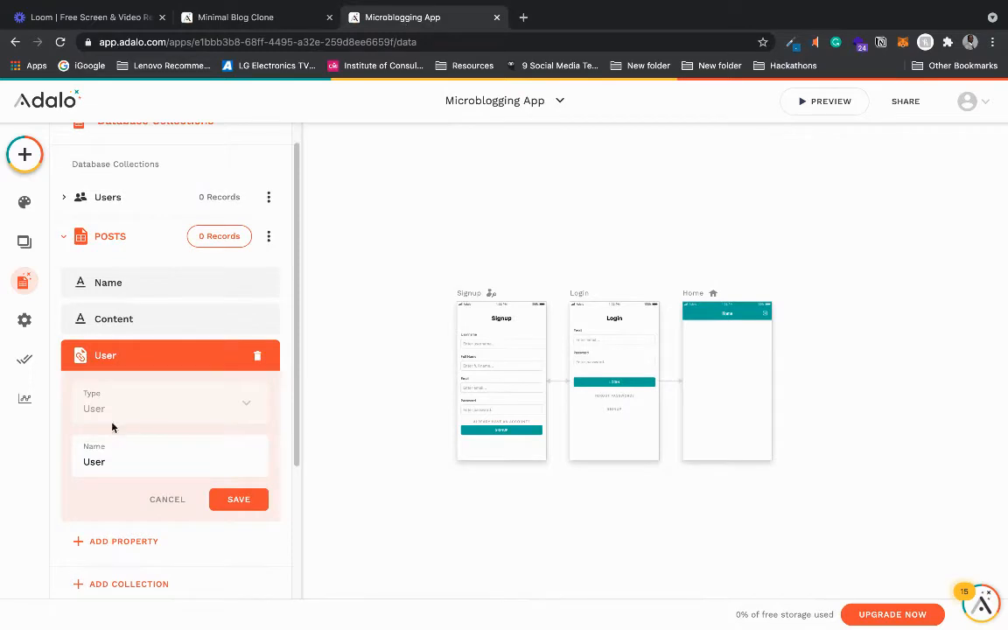
pyautogui.moveTo(114, 464); pyautogui.dragTo(63, 462)
pyautogui.write('A')
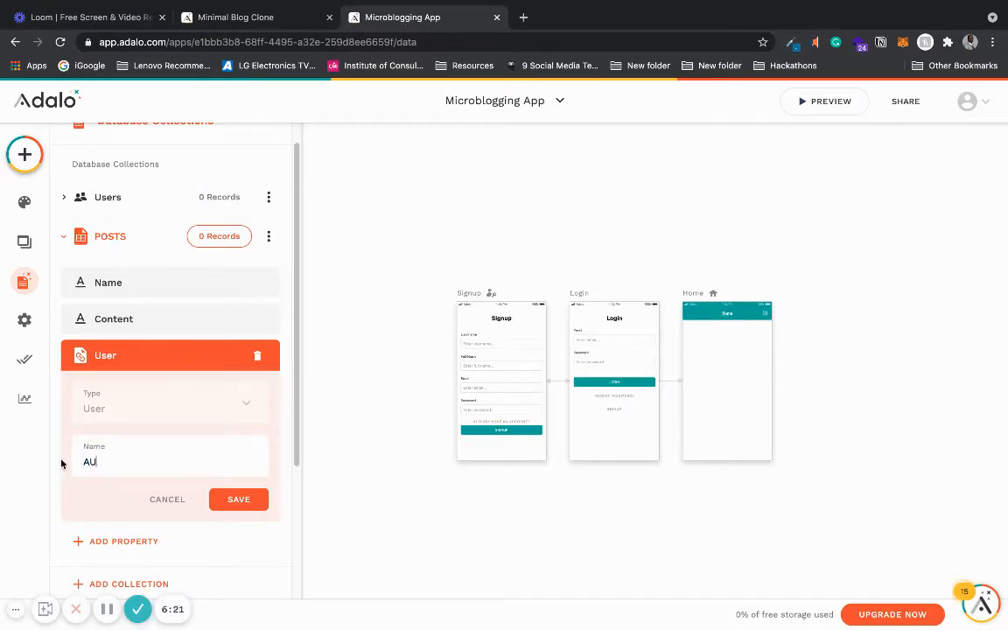
pyautogui.write('uthor')
pyautogui.click(224, 498)
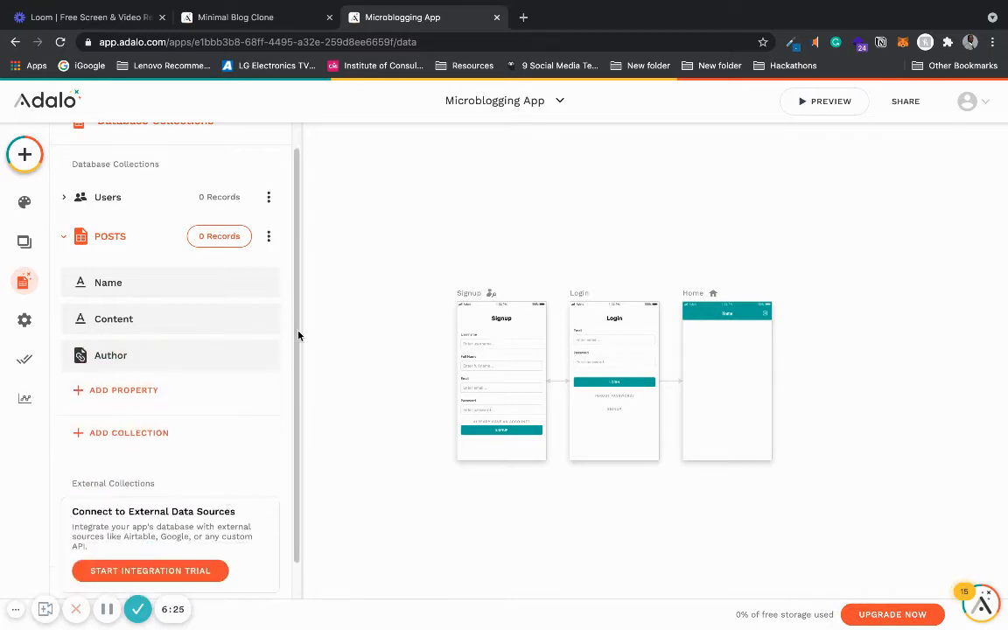
pyautogui.click(219, 237)
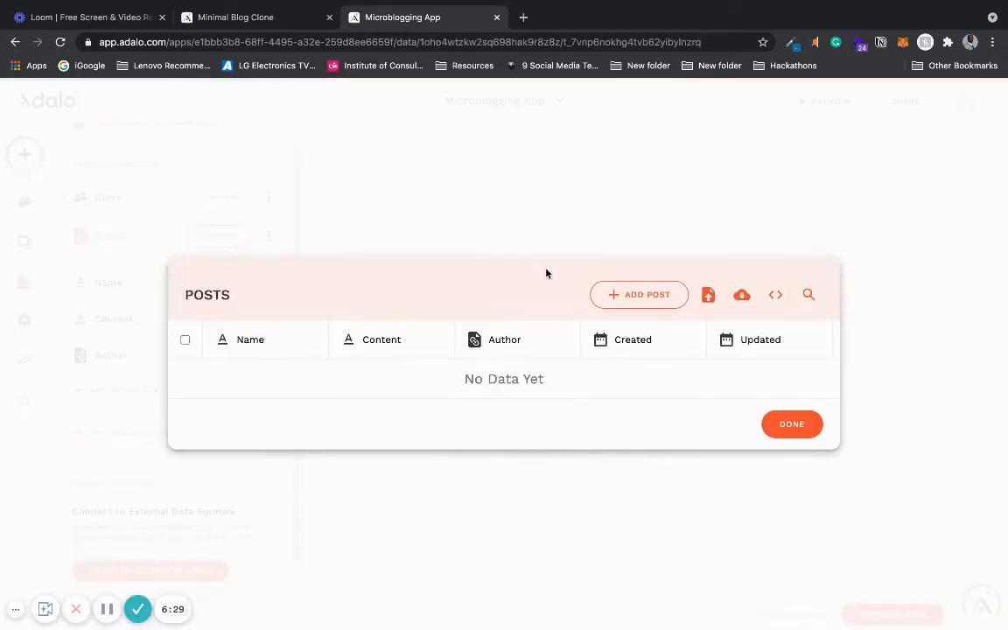
pyautogui.click(634, 295)
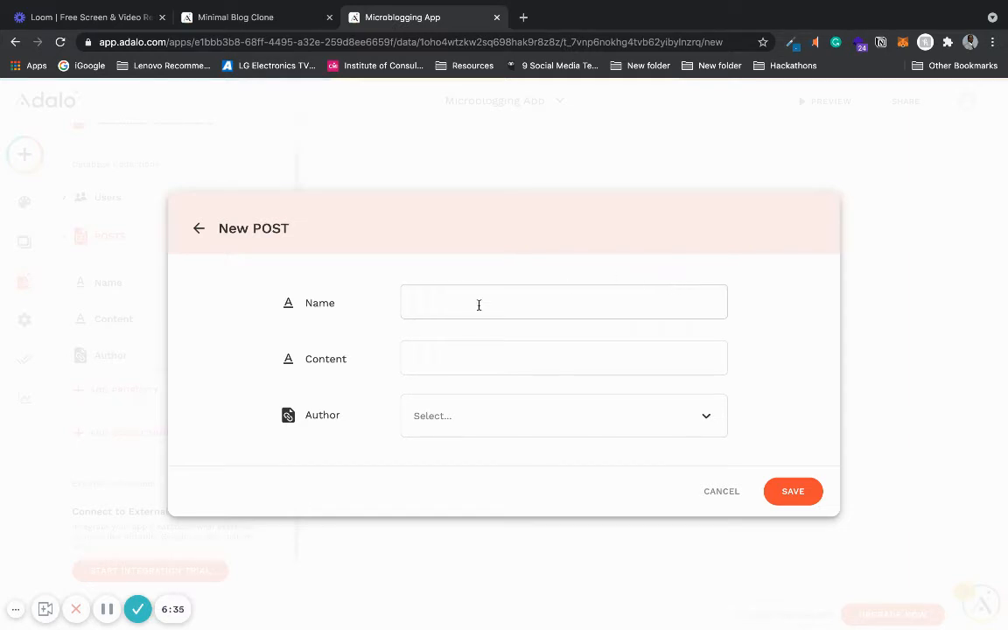
pyautogui.click(434, 351)
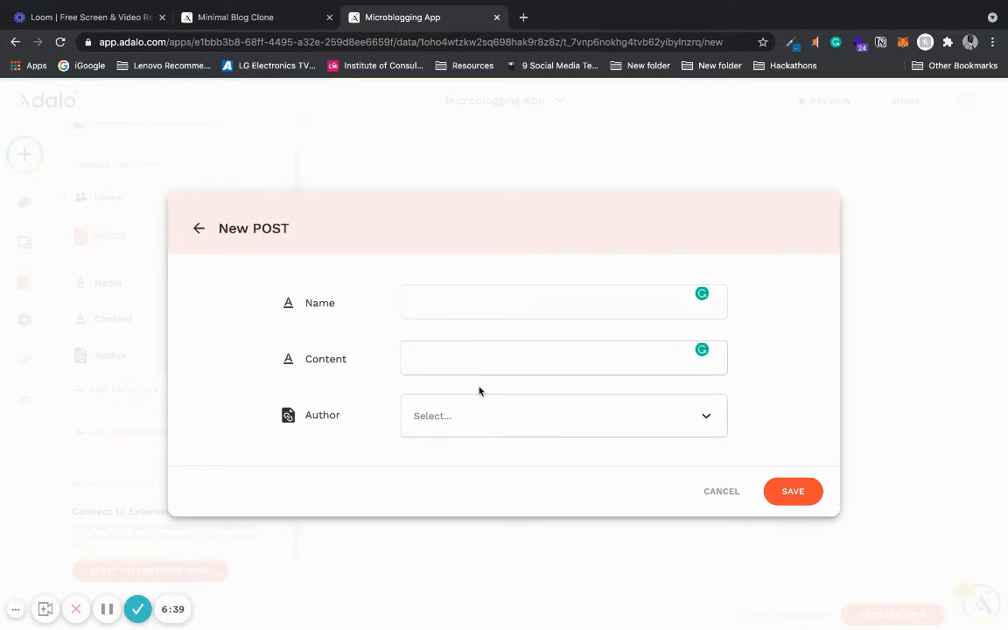
pyautogui.click(724, 491)
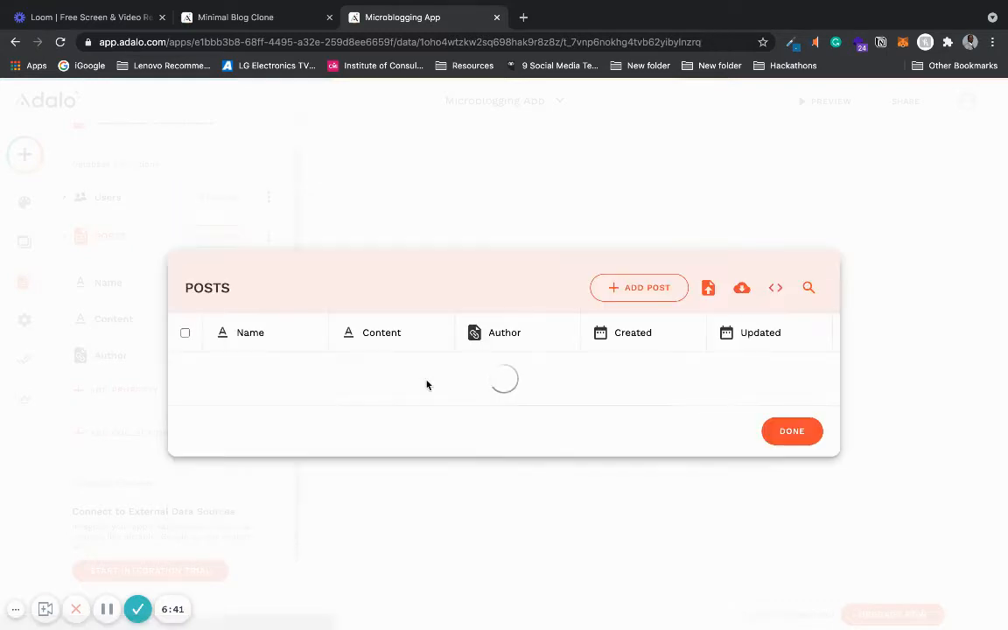
pyautogui.click(788, 430)
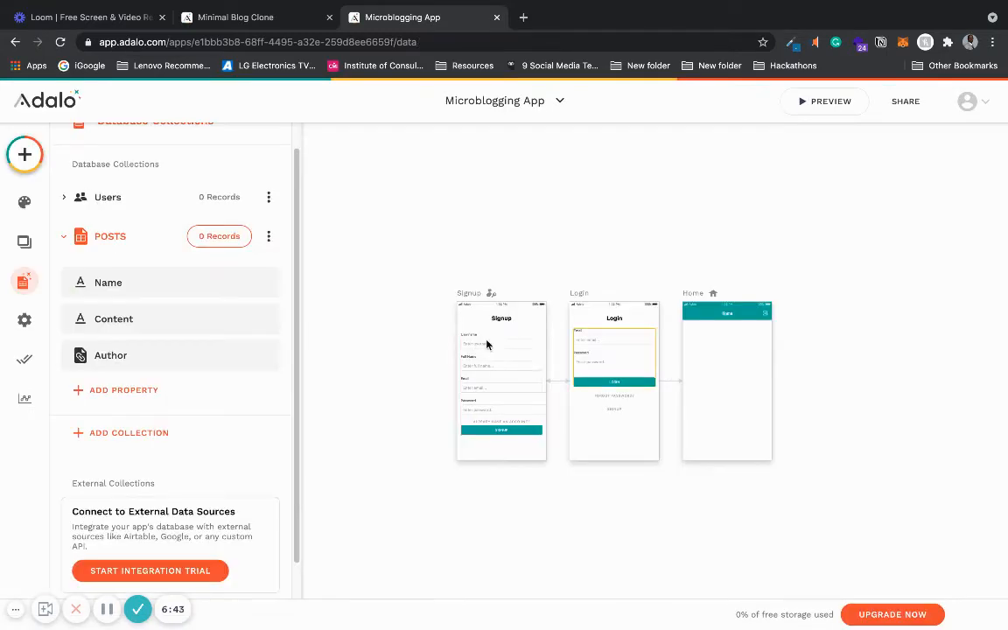
# - Open the Users collection's records and start a new user, filling in the user's e-mail address
pyautogui.click(220, 197)
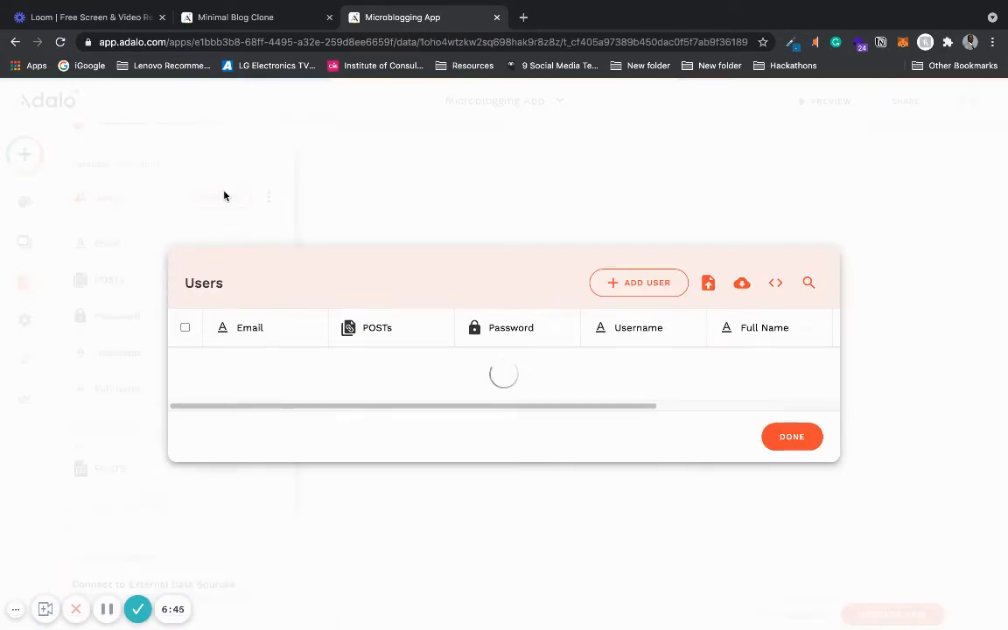
pyautogui.click(630, 284)
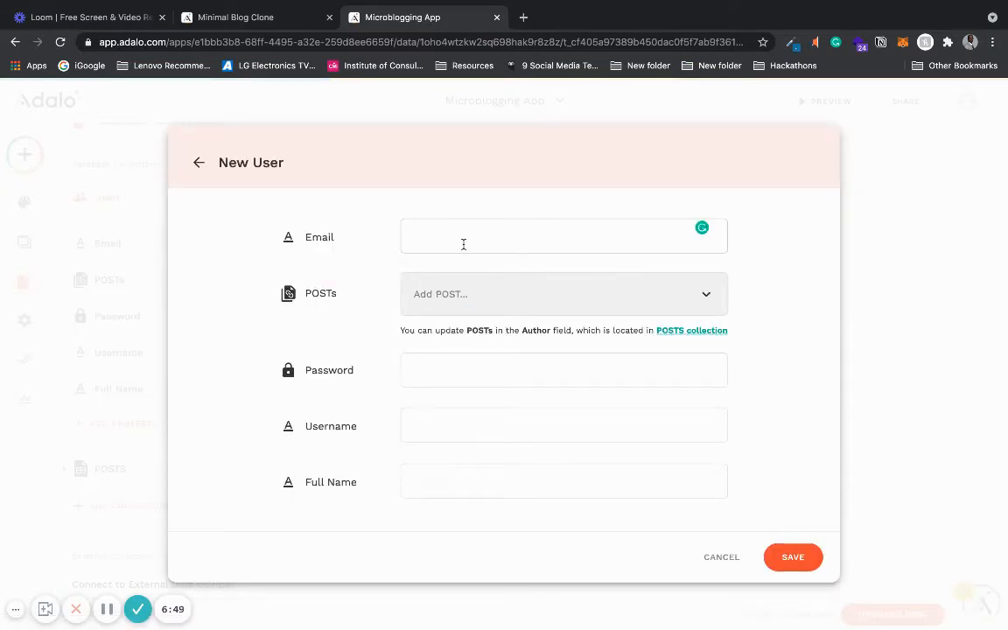
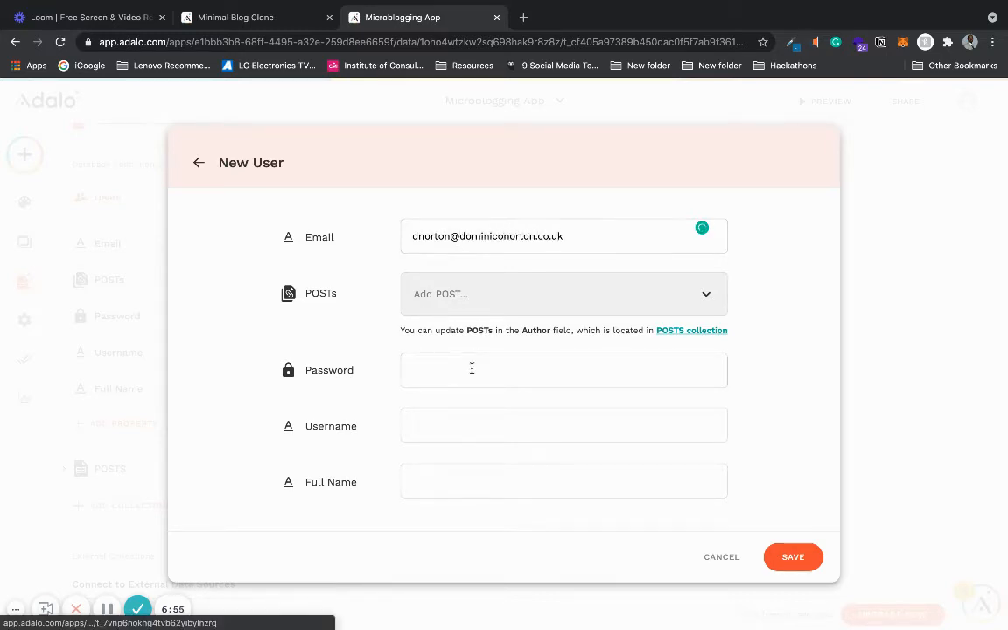
# - Enter the new user's password, username and full name, and save the user record
pyautogui.click(470, 368)
pyautogui.write('passw')
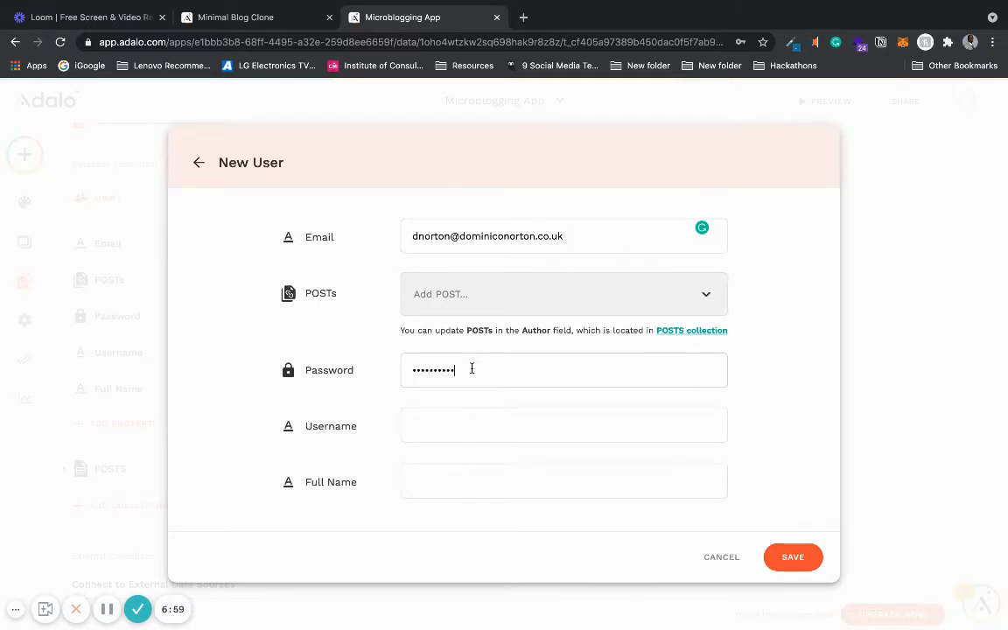
pyautogui.click(468, 425)
pyautogui.moveTo(466, 373); pyautogui.dragTo(388, 376)
pyautogui.write('pass')
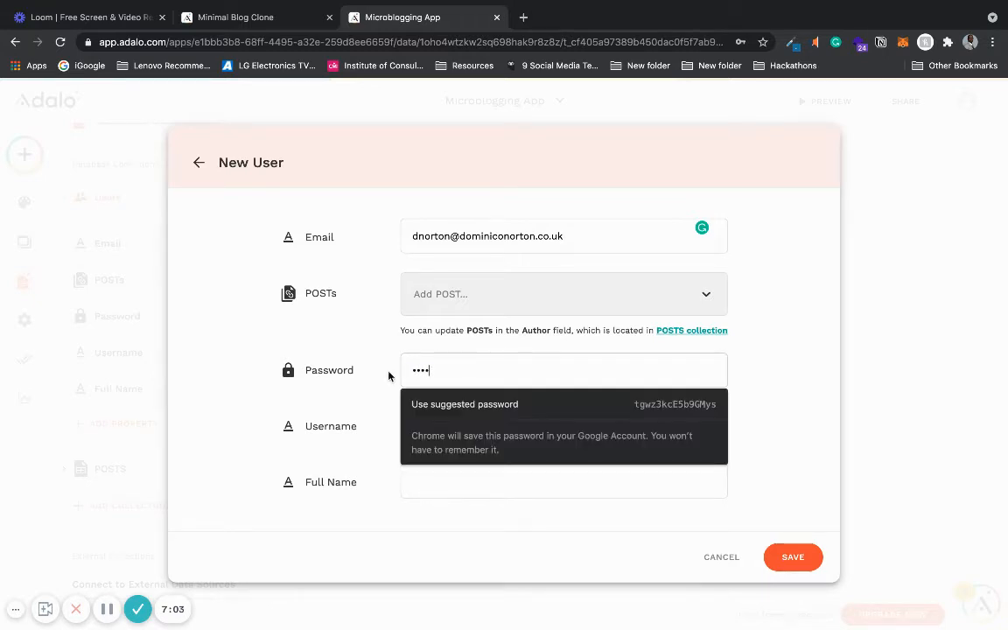
pyautogui.write('wo')
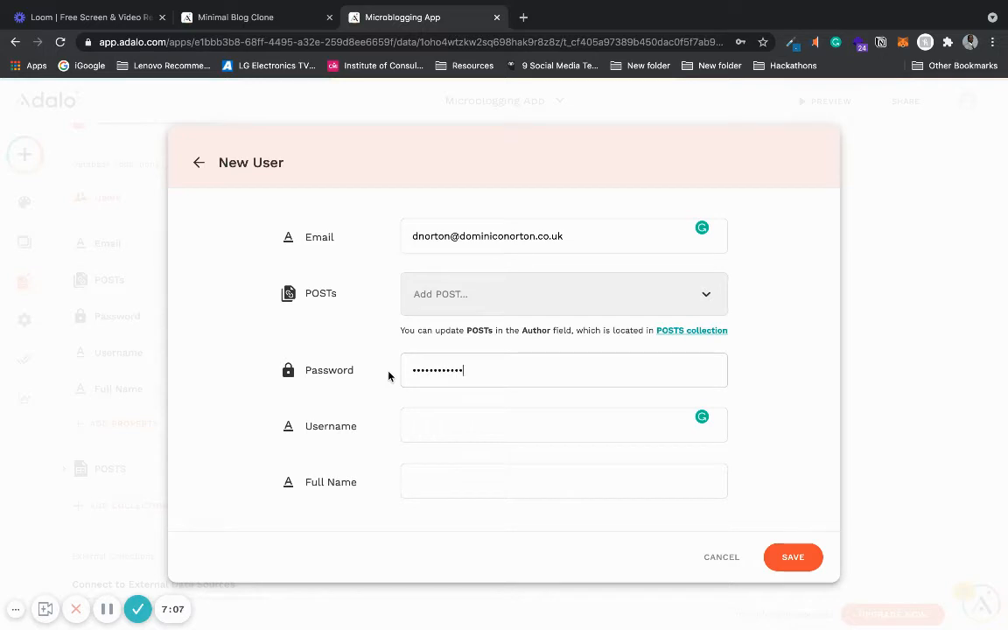
pyautogui.click(426, 419)
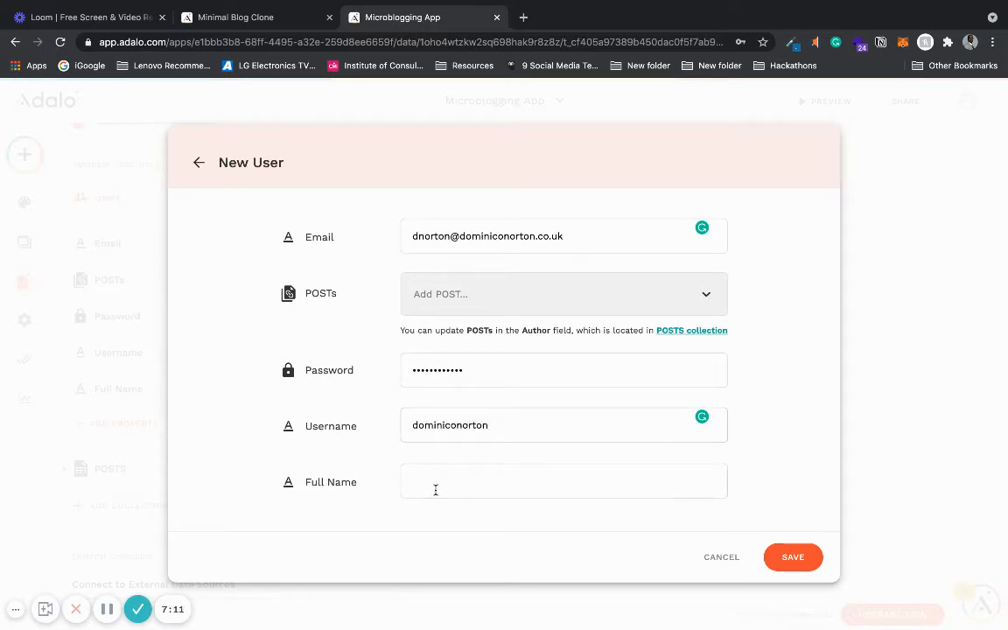
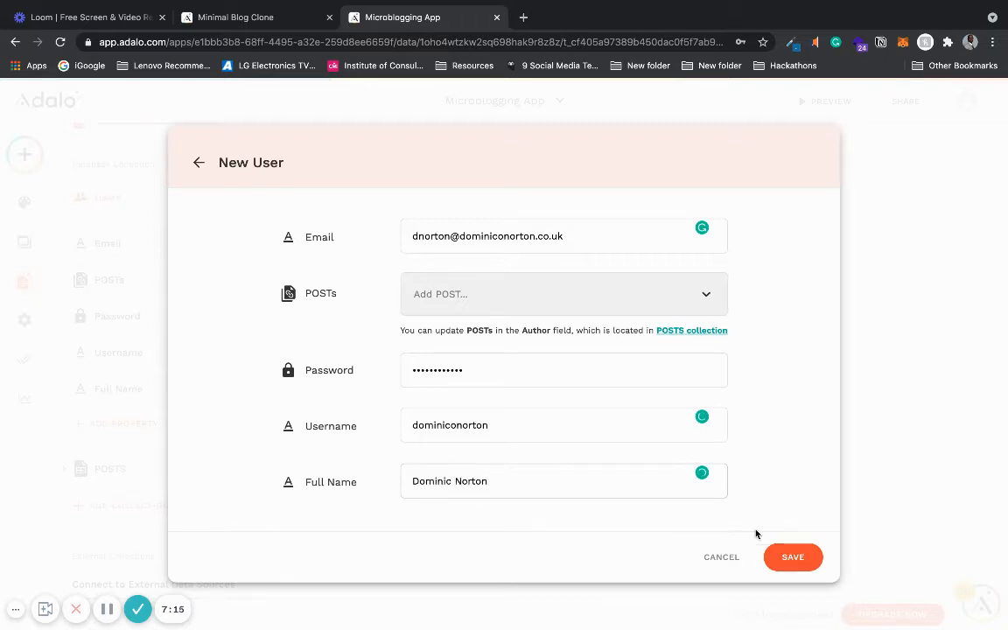
pyautogui.click(793, 558)
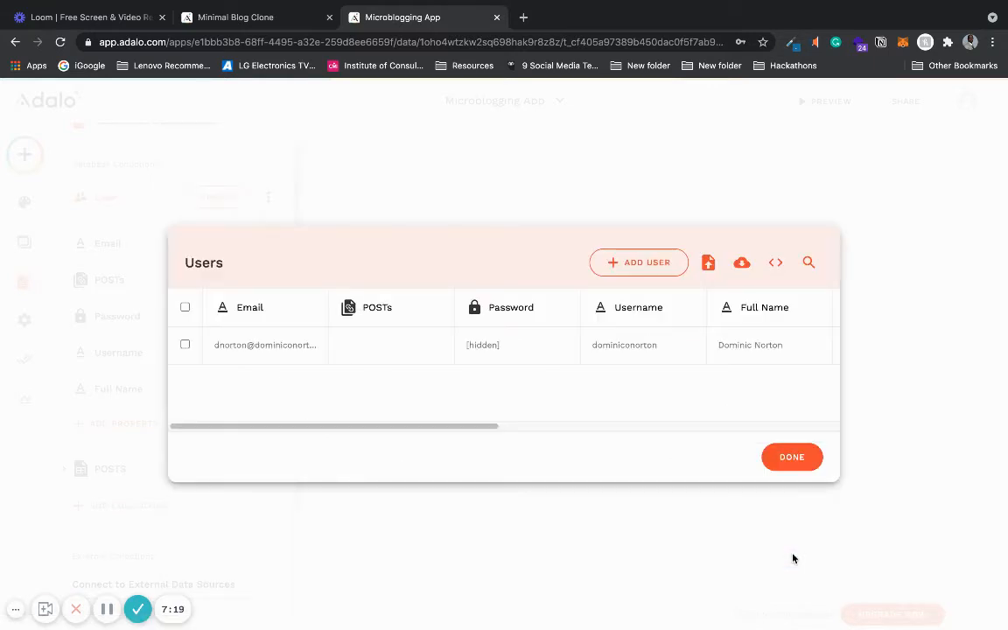
# - Review the records in the Users and POSTS collections
pyautogui.moveTo(448, 429); pyautogui.dragTo(374, 371)
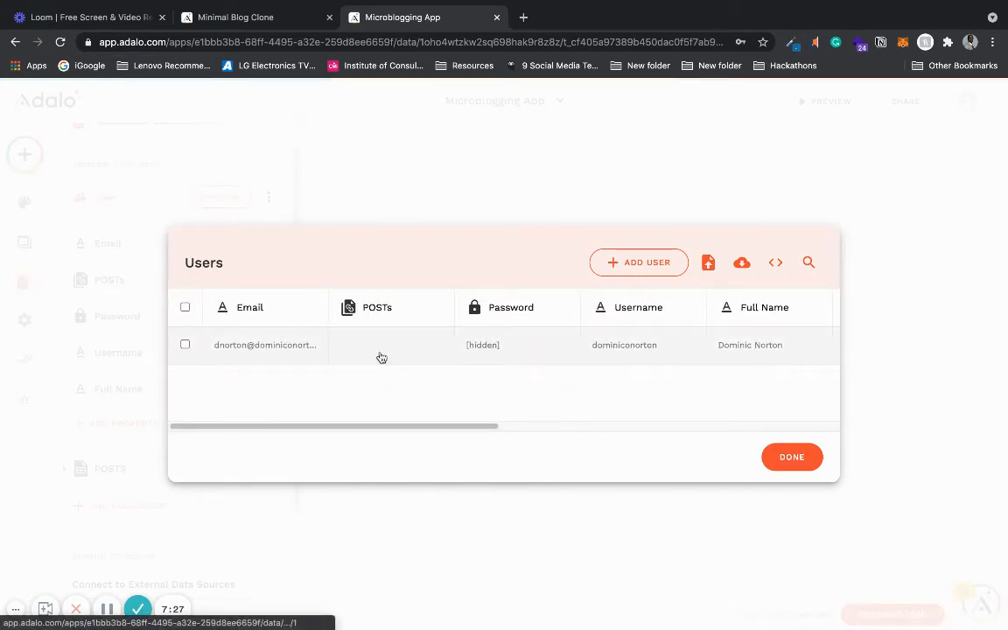
pyautogui.click(793, 458)
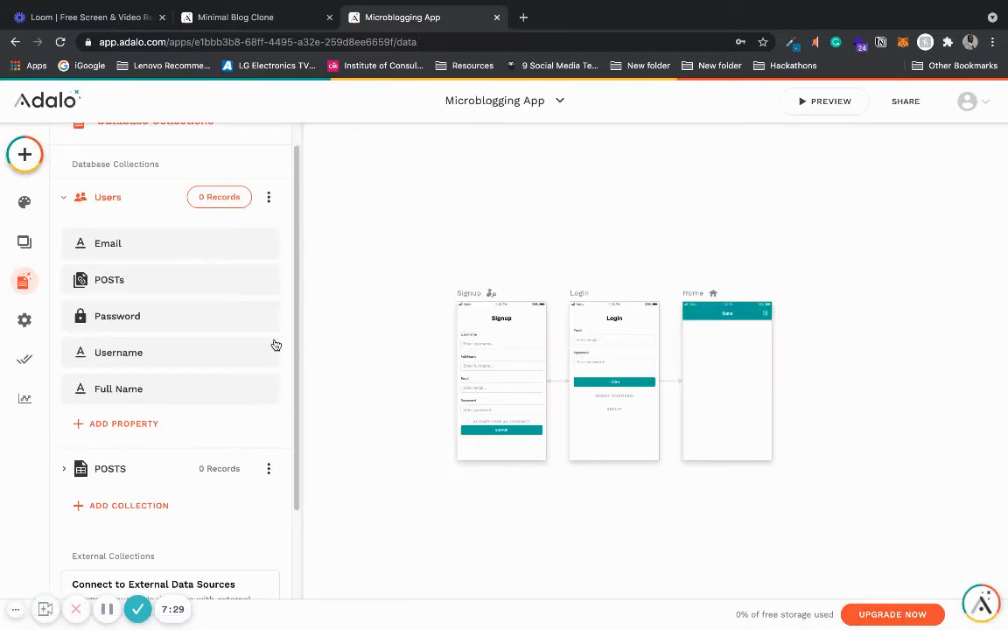
pyautogui.click(112, 204)
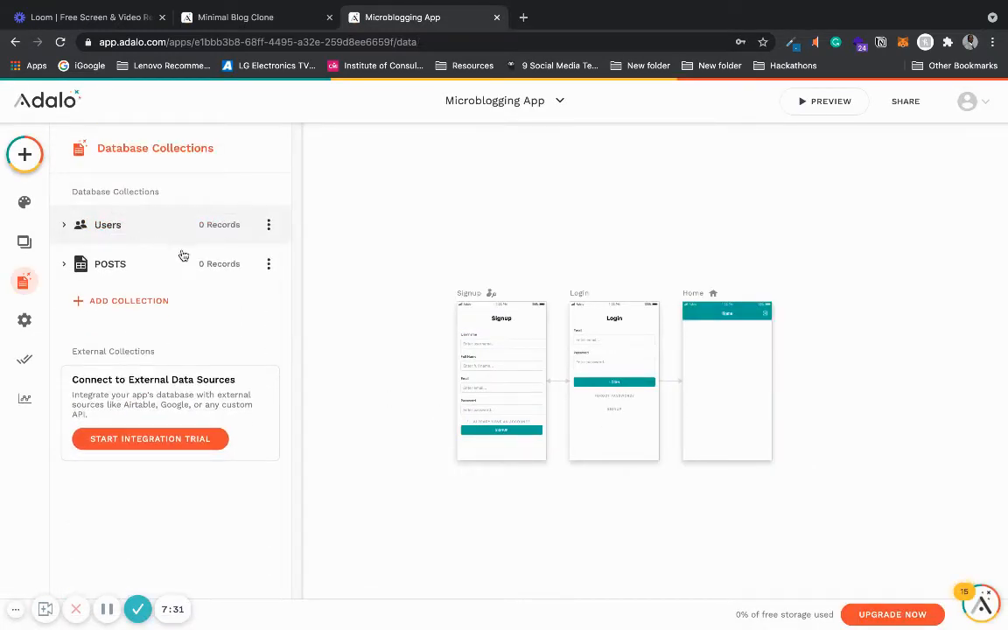
pyautogui.click(210, 264)
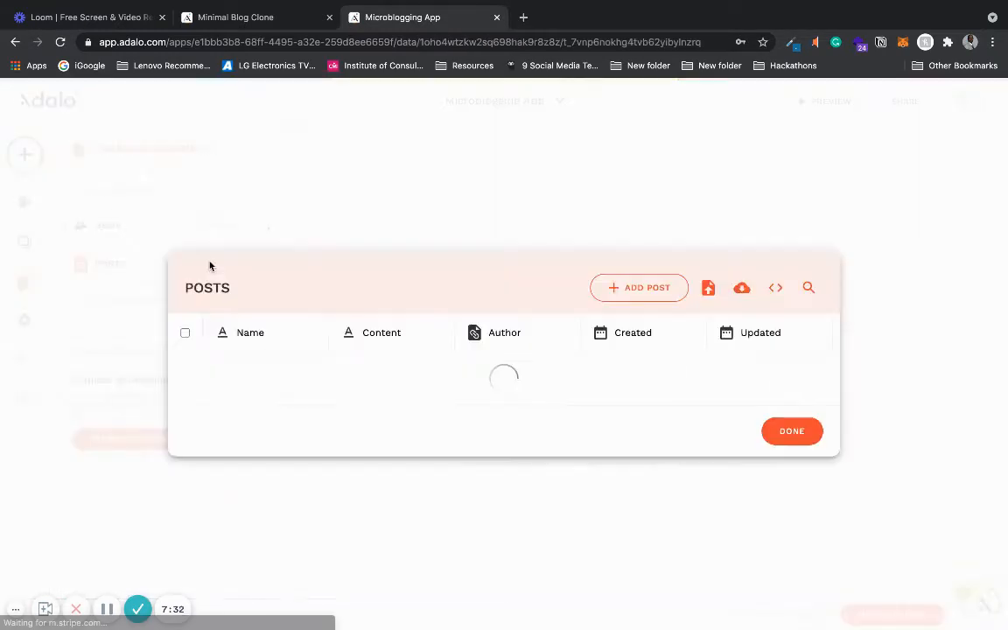
pyautogui.click(306, 225)
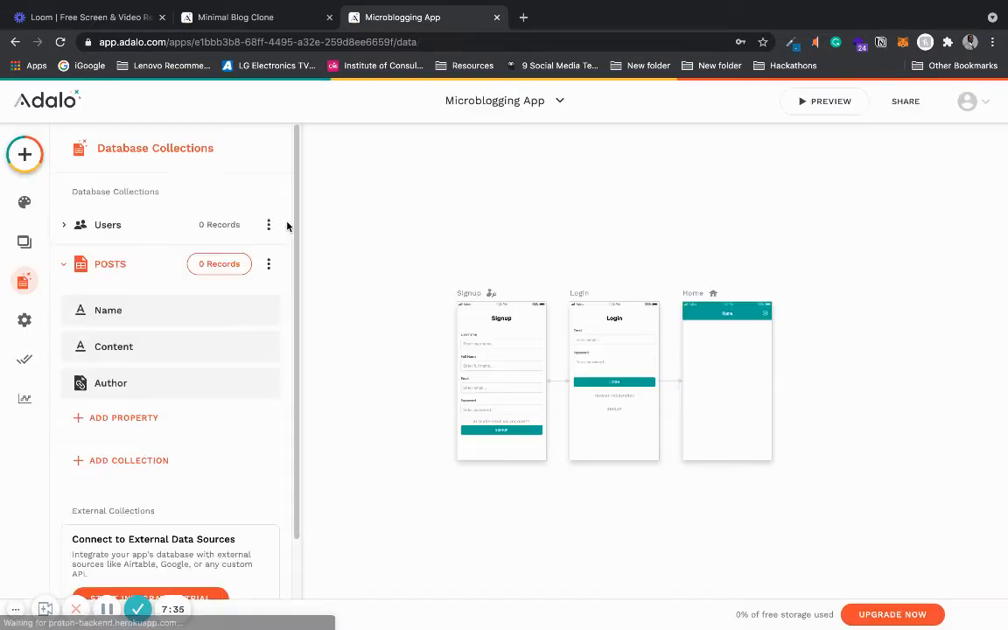
pyautogui.click(210, 226)
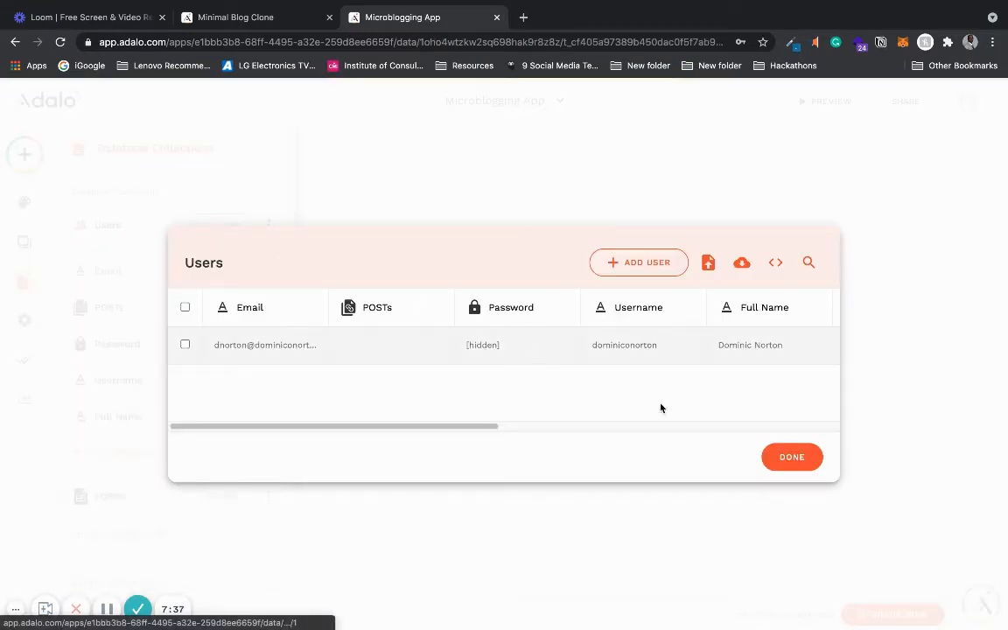
pyautogui.click(792, 457)
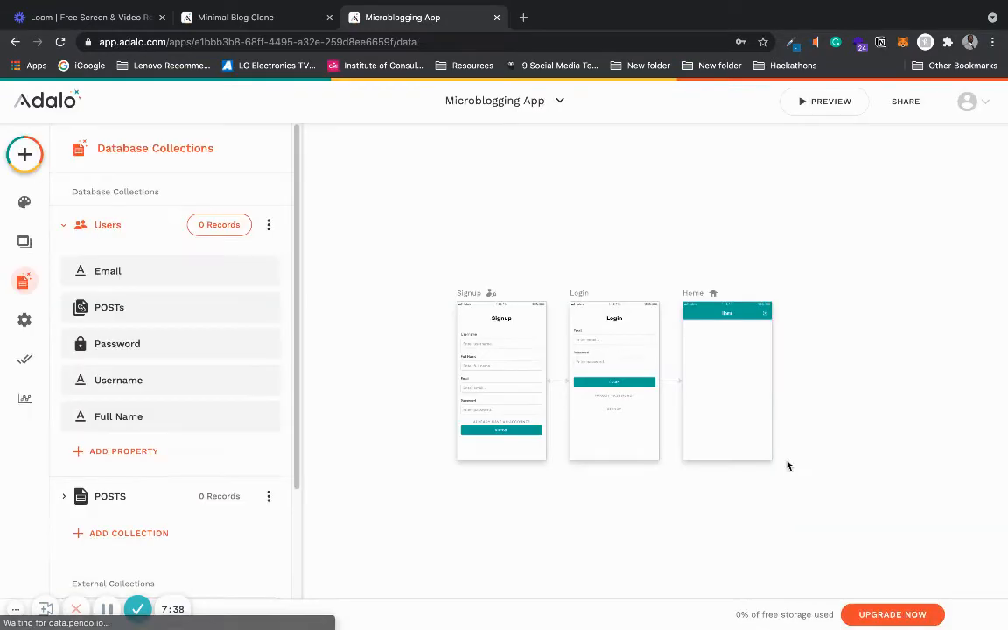
pyautogui.click(63, 225)
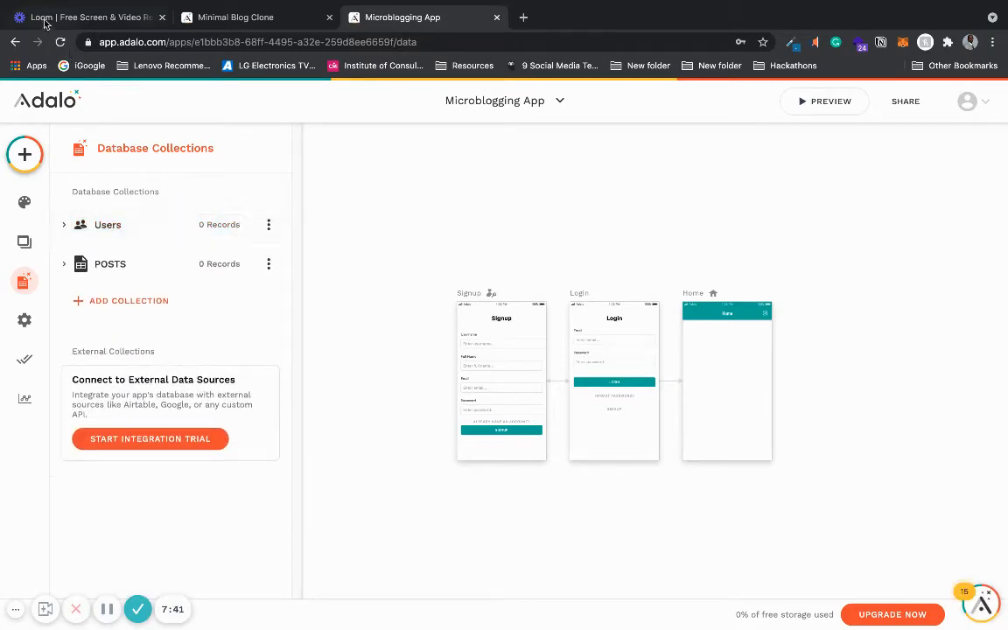
pyautogui.click(61, 42)
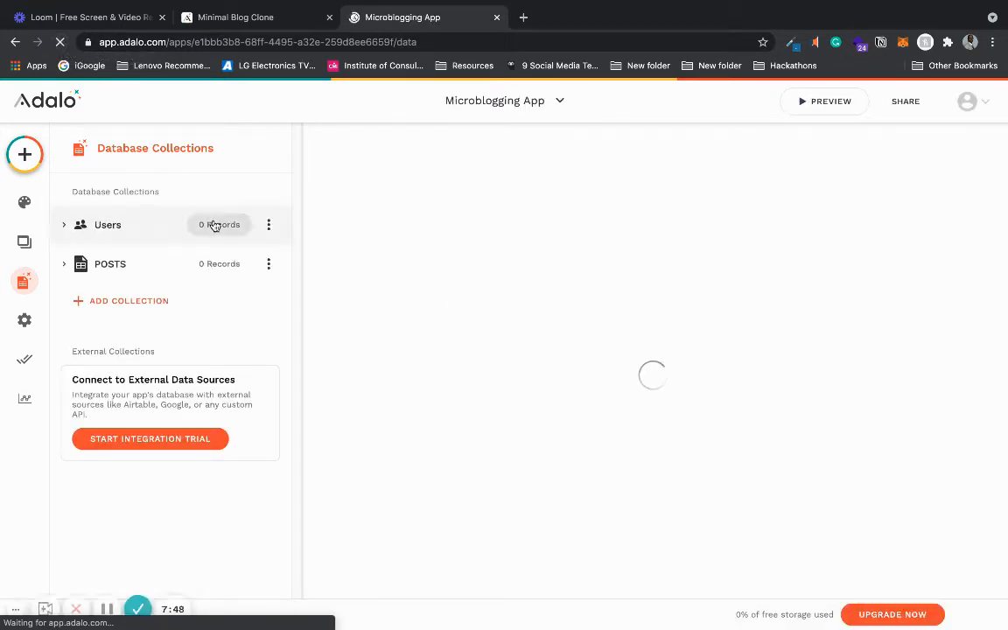
# - Add a POSTS record named Hello World with content This is Mr. Hackathon's First Microblogging App
pyautogui.click(214, 273)
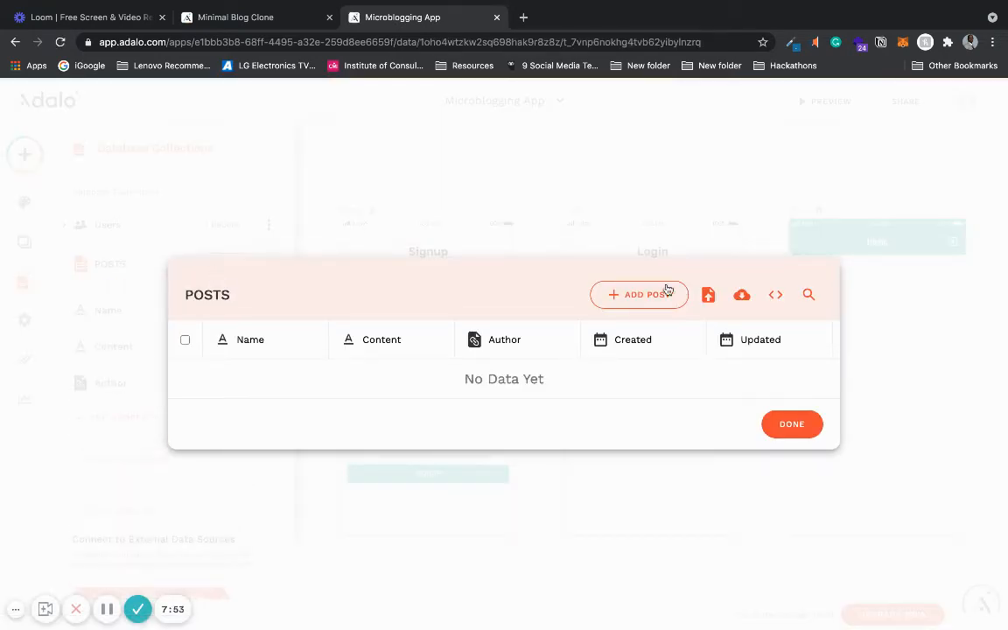
pyautogui.click(616, 294)
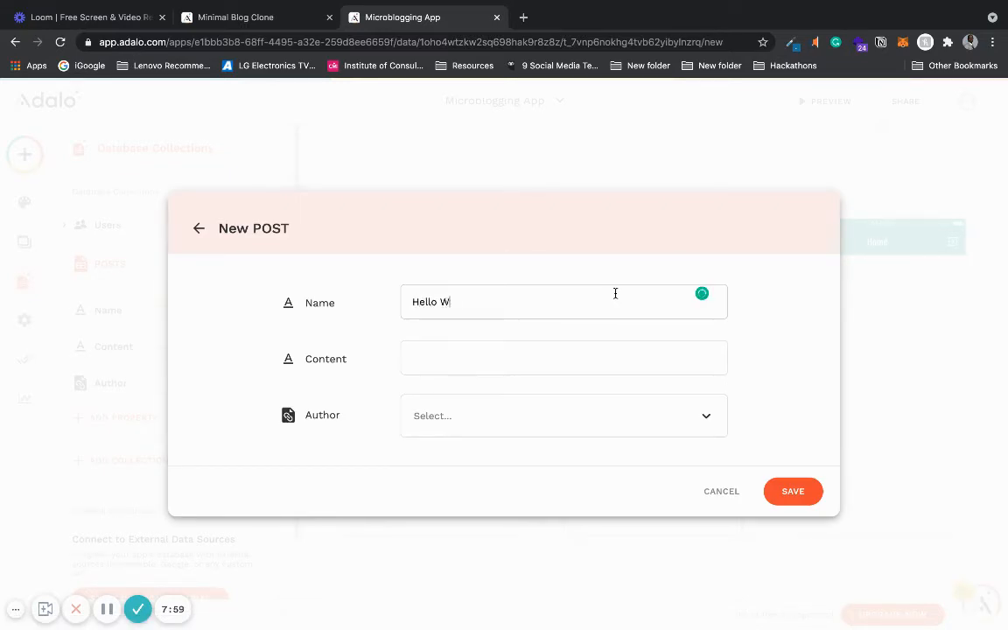
pyautogui.write('Hello World')
pyautogui.click(575, 350)
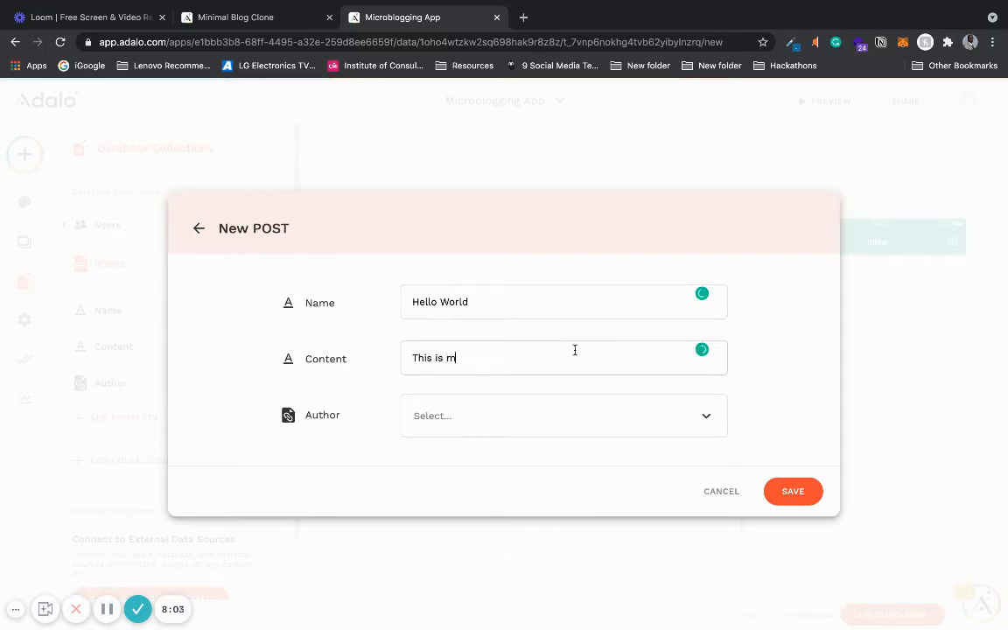
pyautogui.write("This is Mr. Hackathon's First Microblogging")
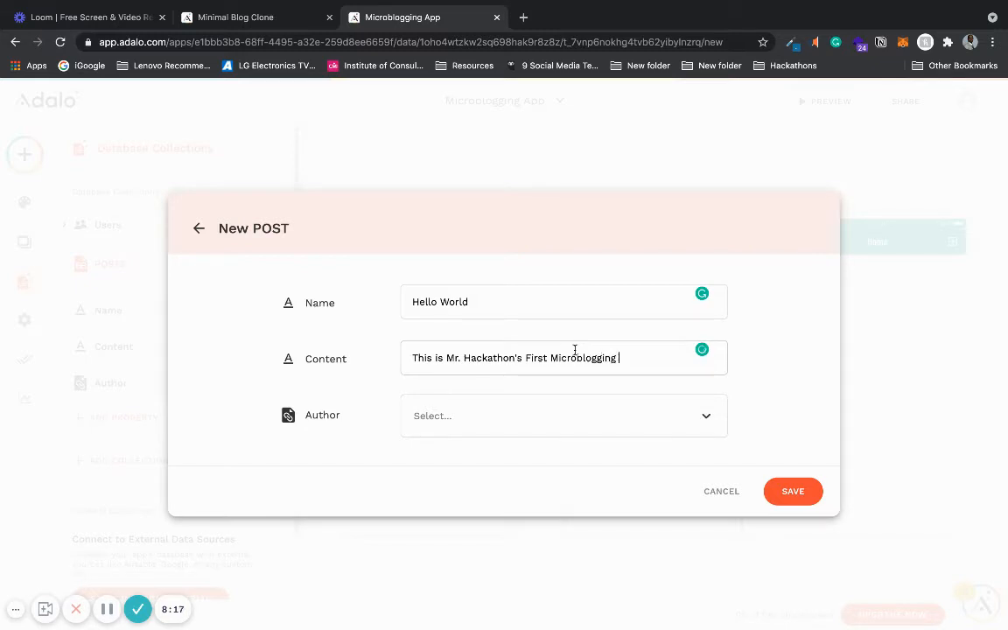
# - Set the post's Author to the newly added user and save the record
pyautogui.click(560, 423)
pyautogui.click(542, 459)
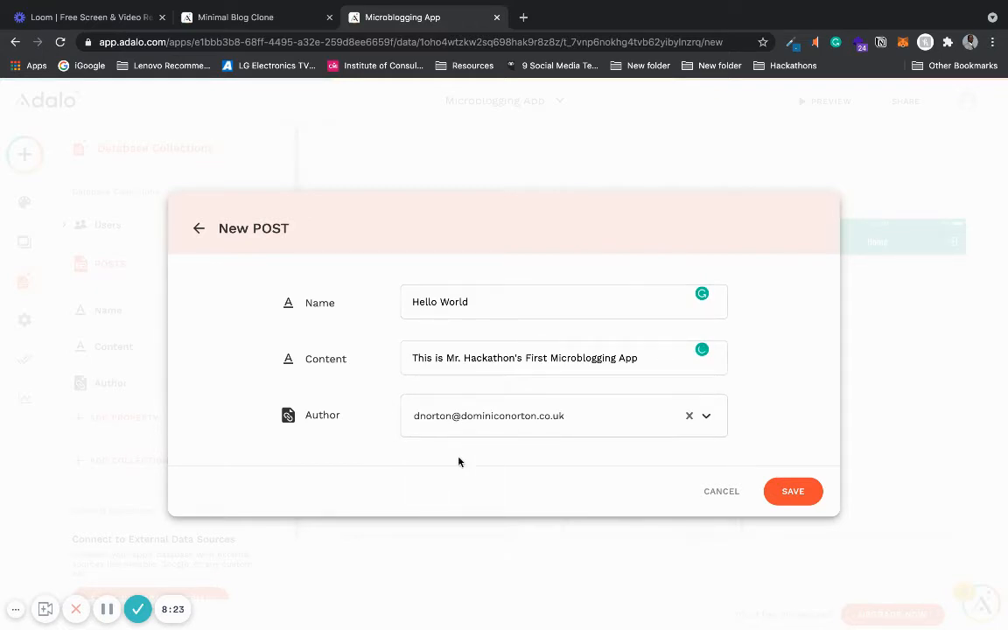
pyautogui.click(803, 490)
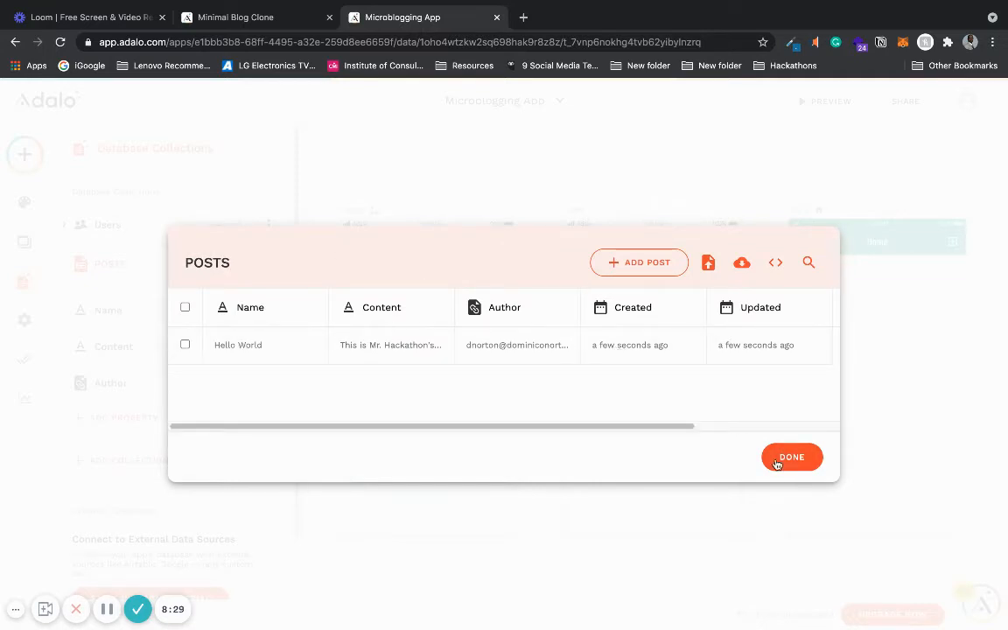
pyautogui.click(787, 459)
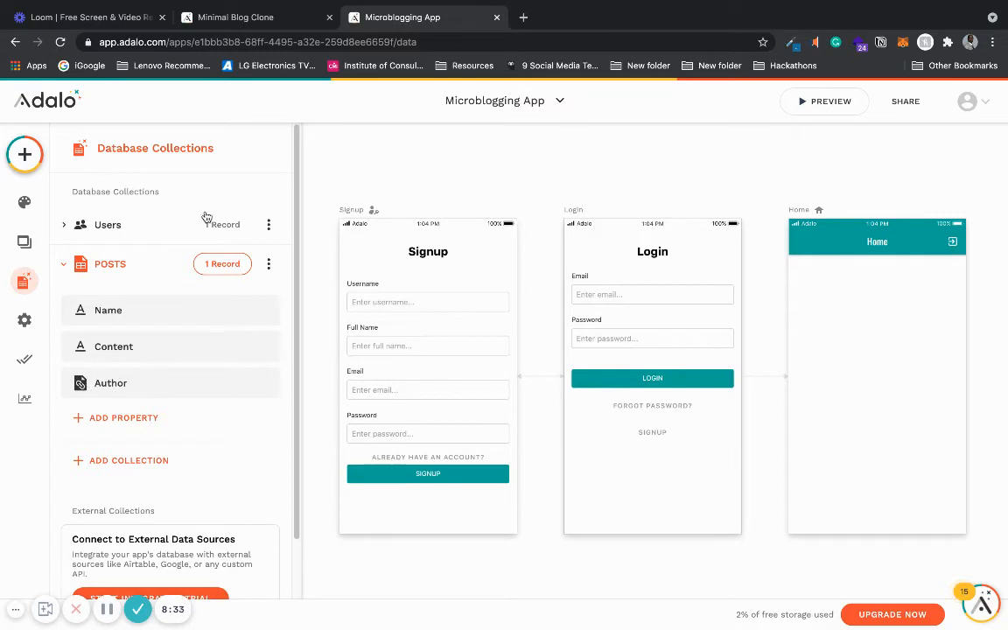
# - Examine the POSTS and Users records to check how the post is linked to its author
pyautogui.click(220, 263)
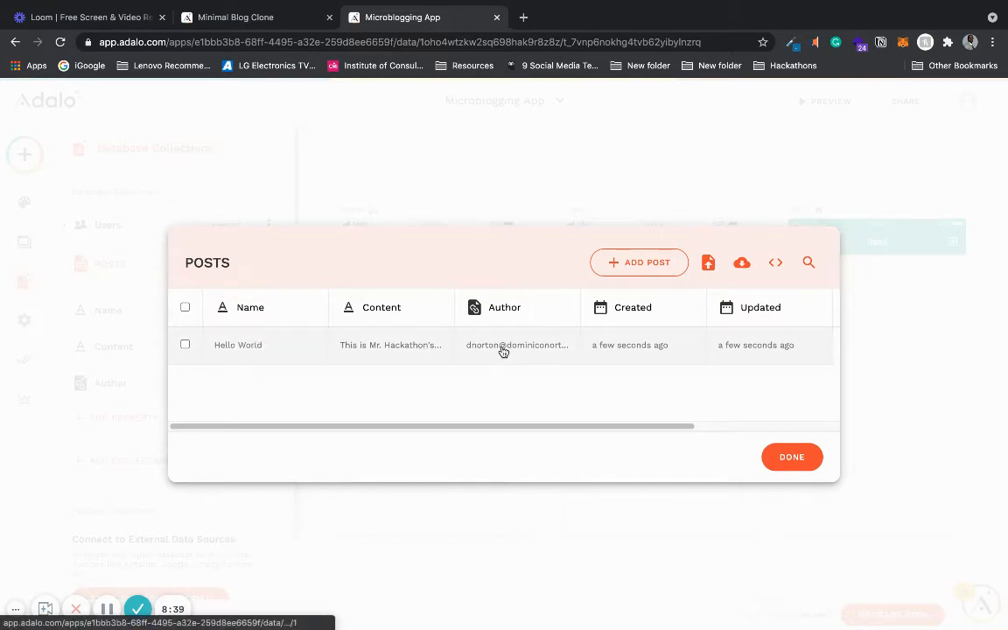
pyautogui.click(771, 456)
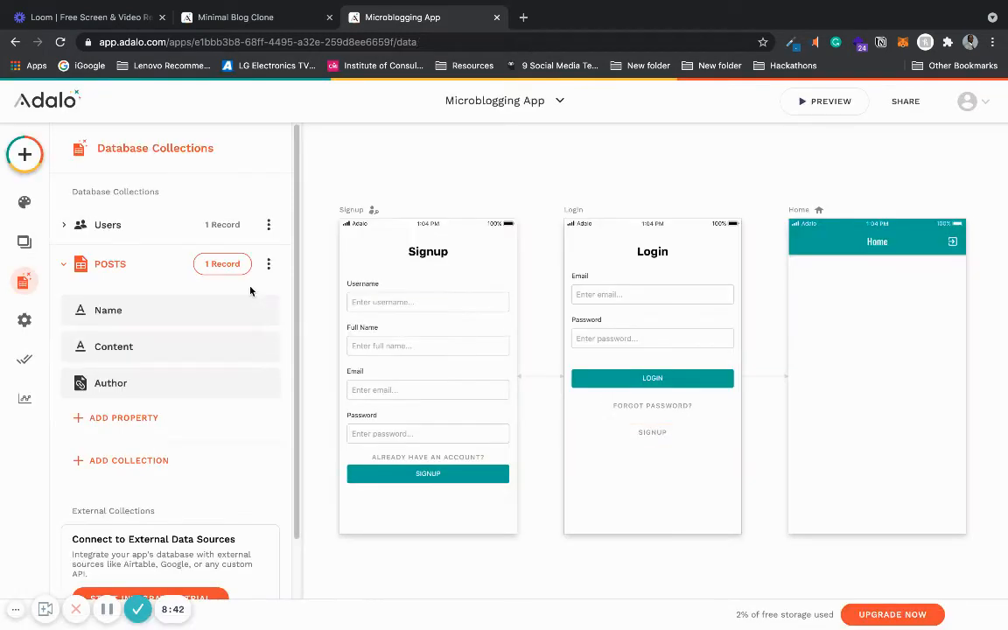
pyautogui.click(92, 265)
pyautogui.click(99, 266)
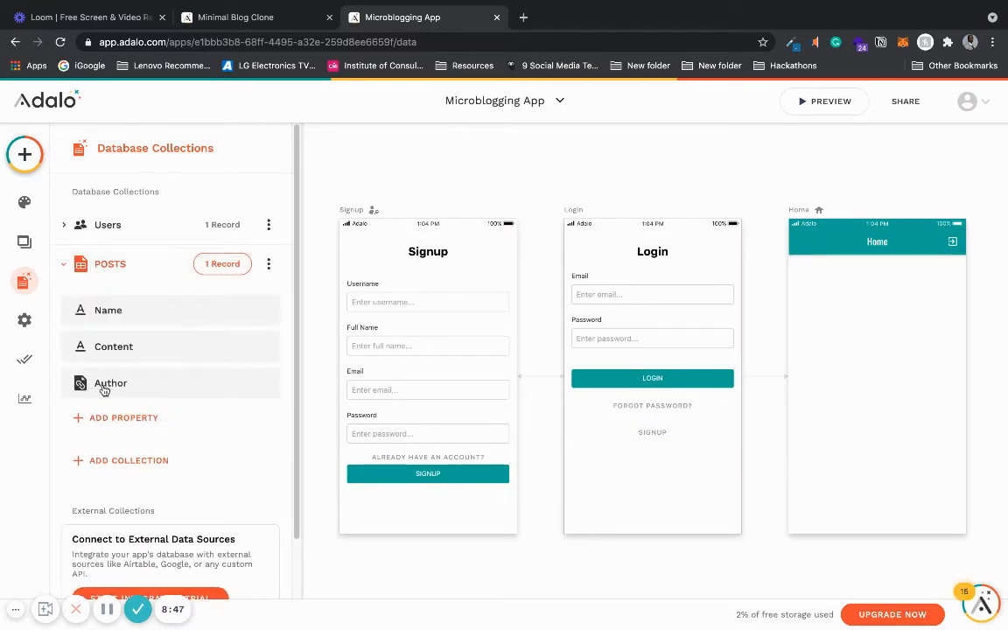
pyautogui.click(103, 264)
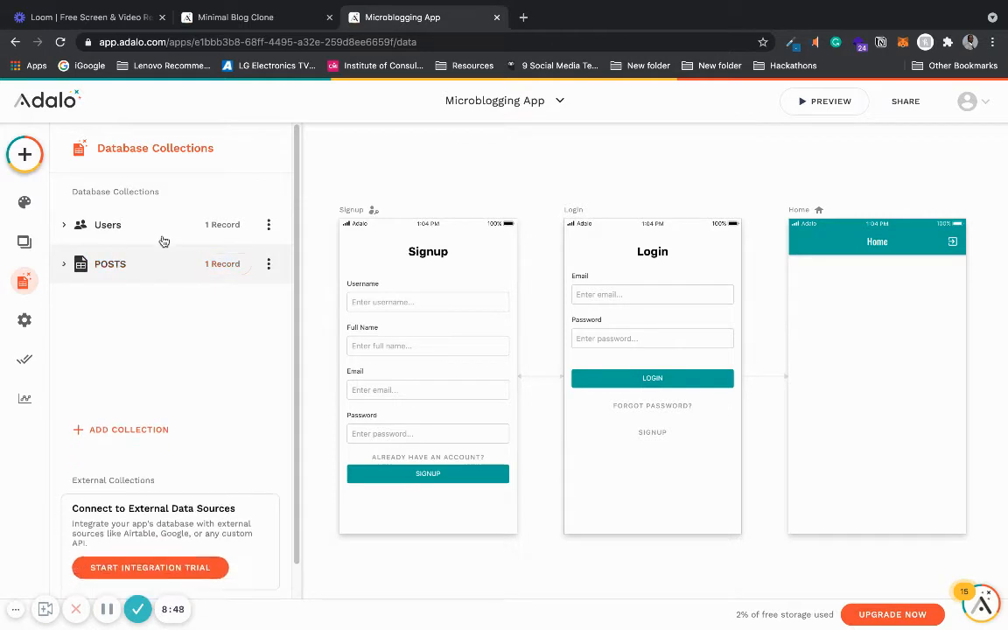
pyautogui.click(221, 225)
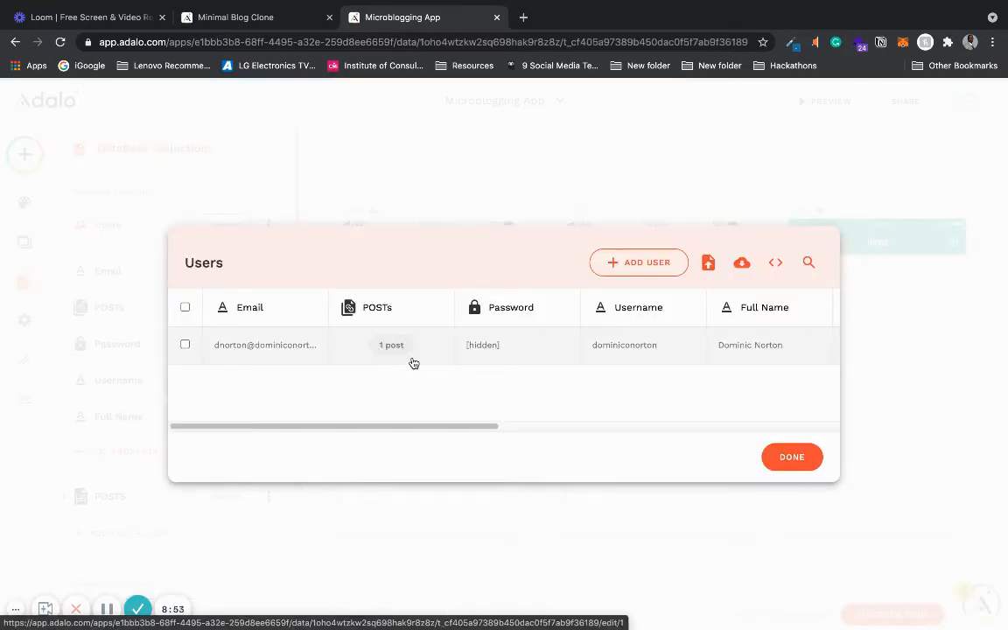
pyautogui.click(773, 459)
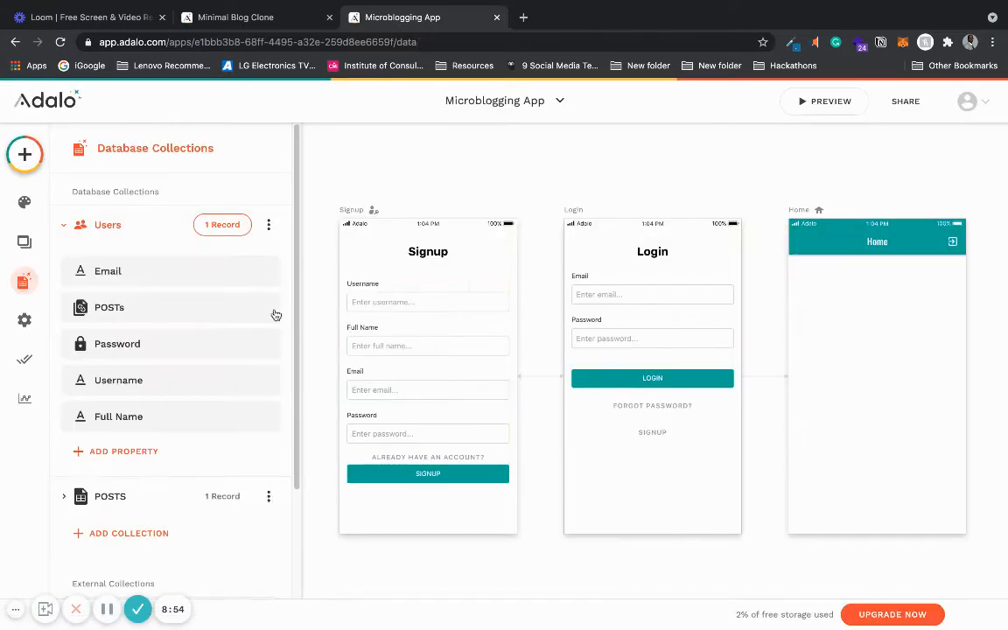
pyautogui.click(109, 227)
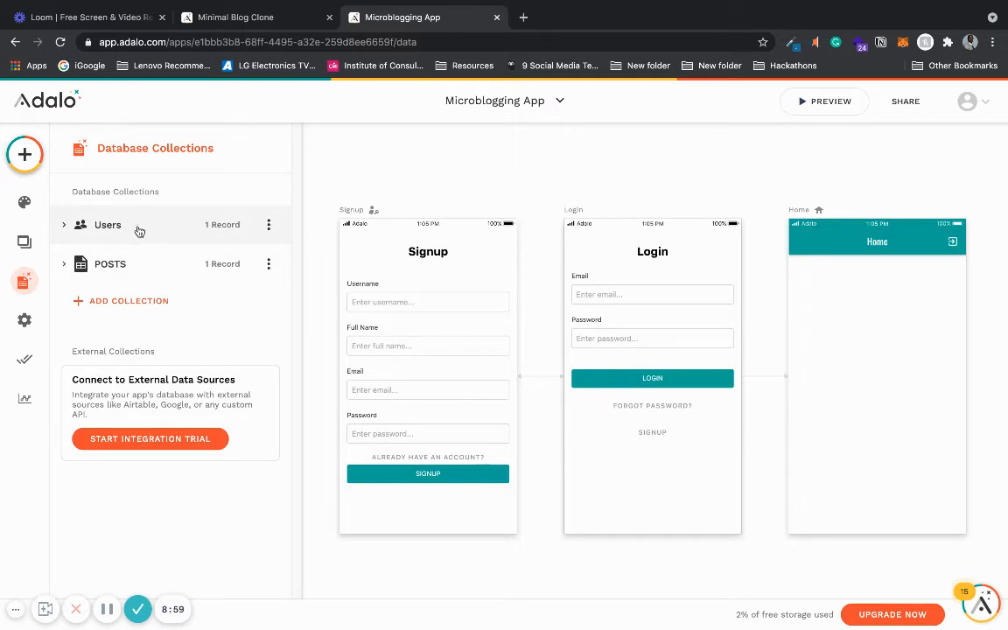
pyautogui.click(213, 227)
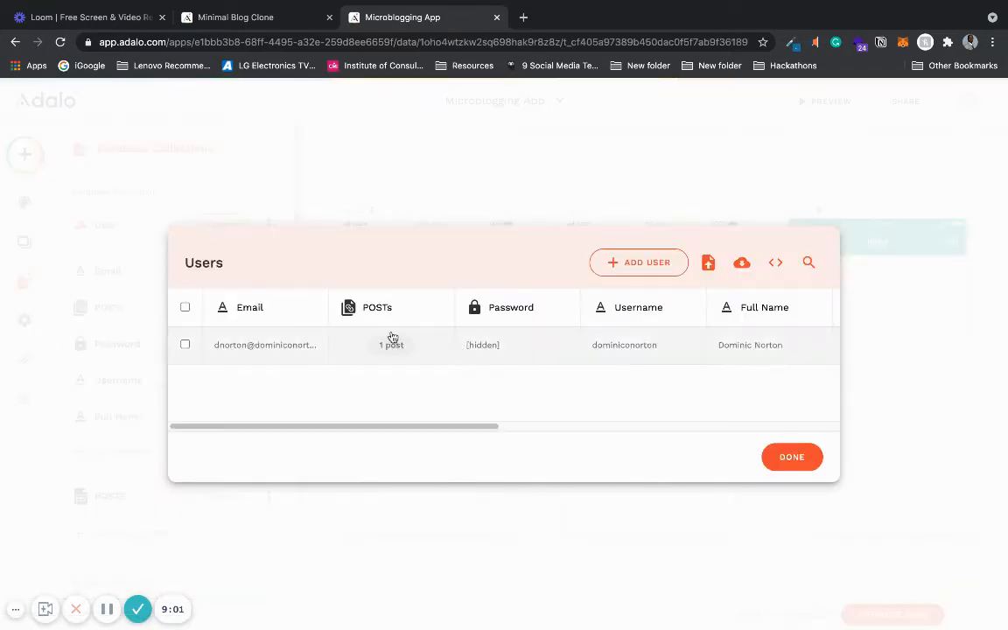
pyautogui.click(792, 457)
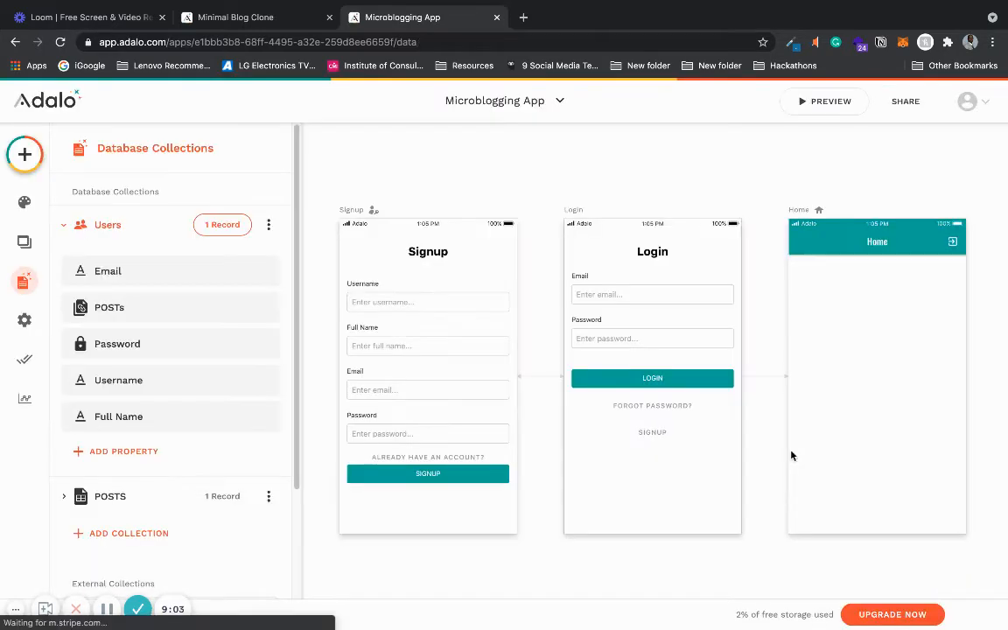
pyautogui.click(109, 226)
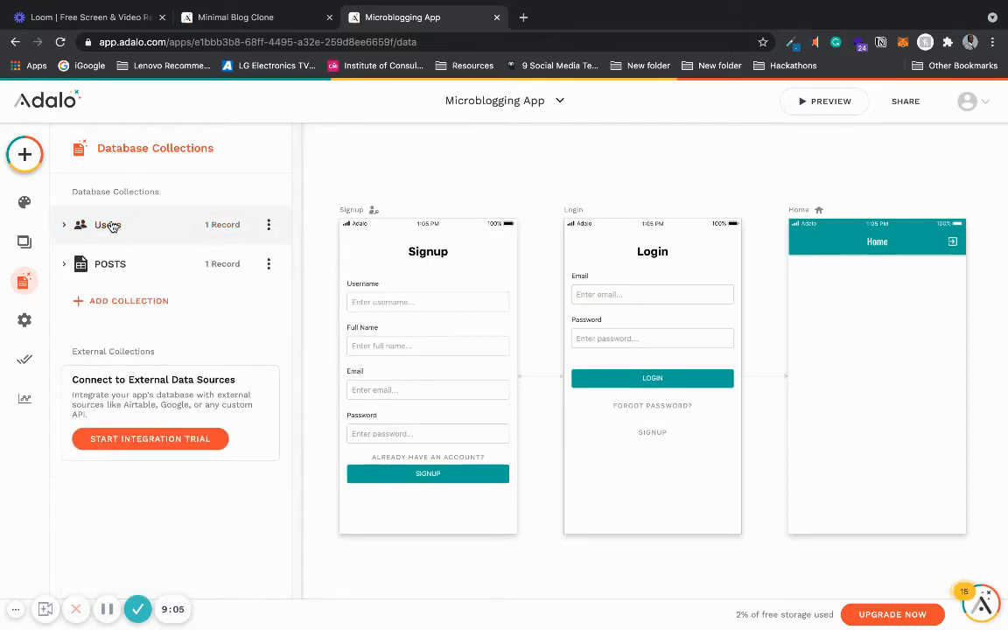
pyautogui.scroll(-5, 442, 403)
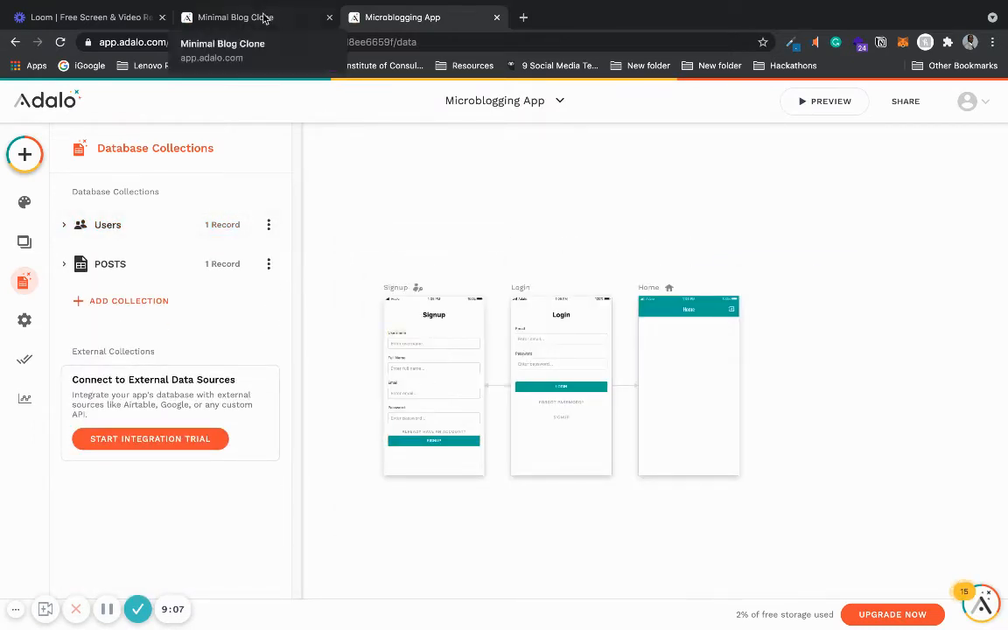
# - Inspect the Users collection properties in the Minimal Blog Clone, including the Posts Created relationship
pyautogui.click(235, 17)
pyautogui.click(91, 265)
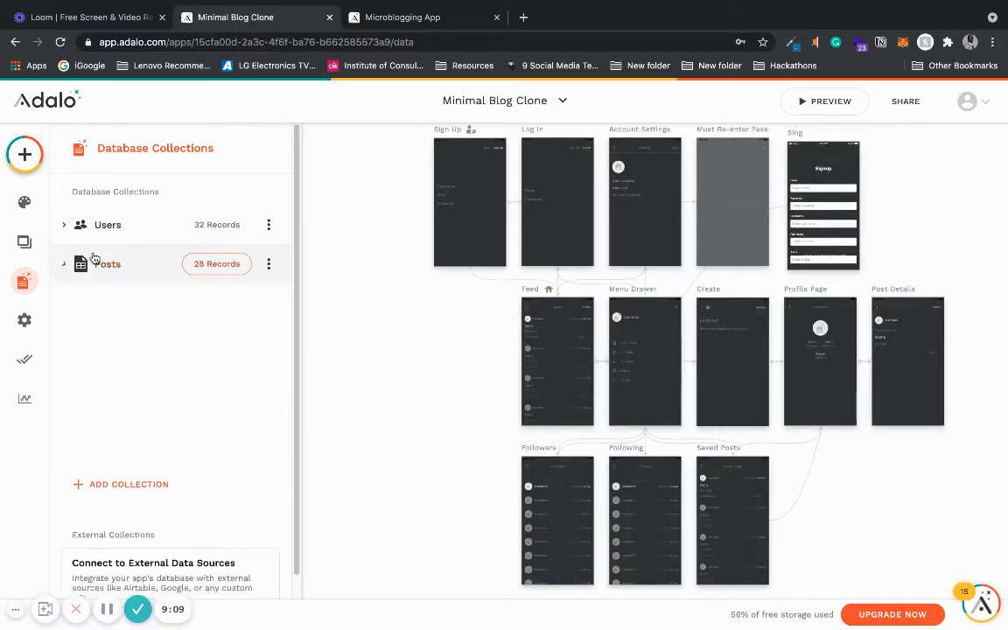
pyautogui.click(102, 233)
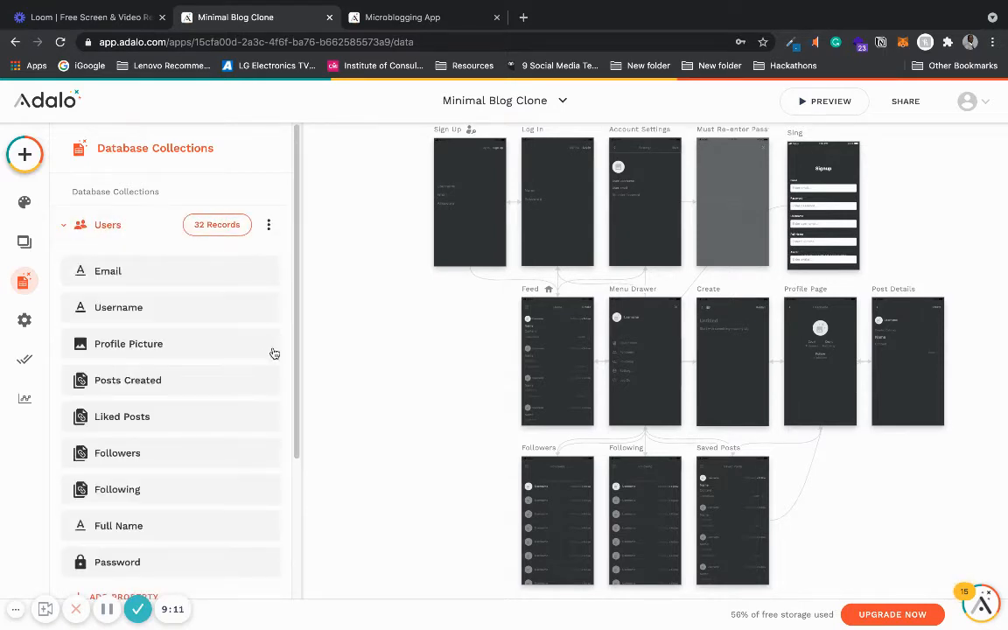
pyautogui.moveTo(296, 371); pyautogui.dragTo(292, 414)
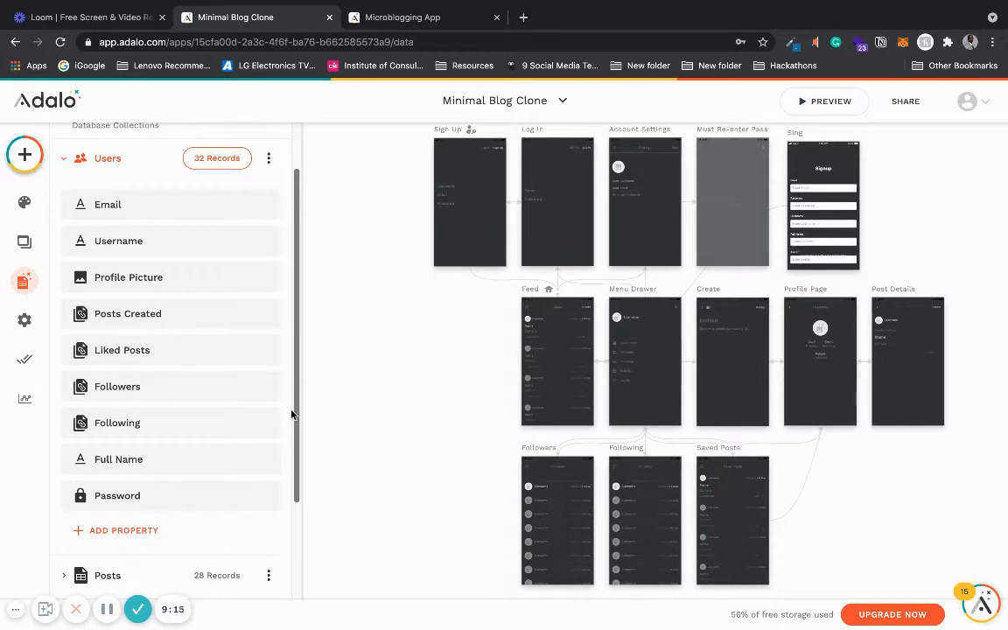
pyautogui.click(184, 325)
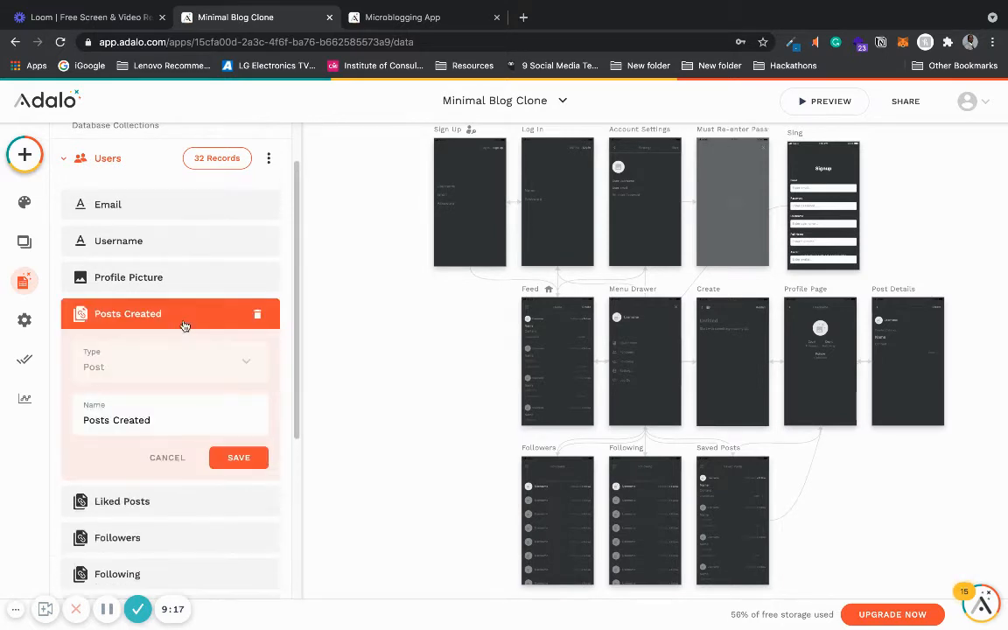
pyautogui.click(184, 325)
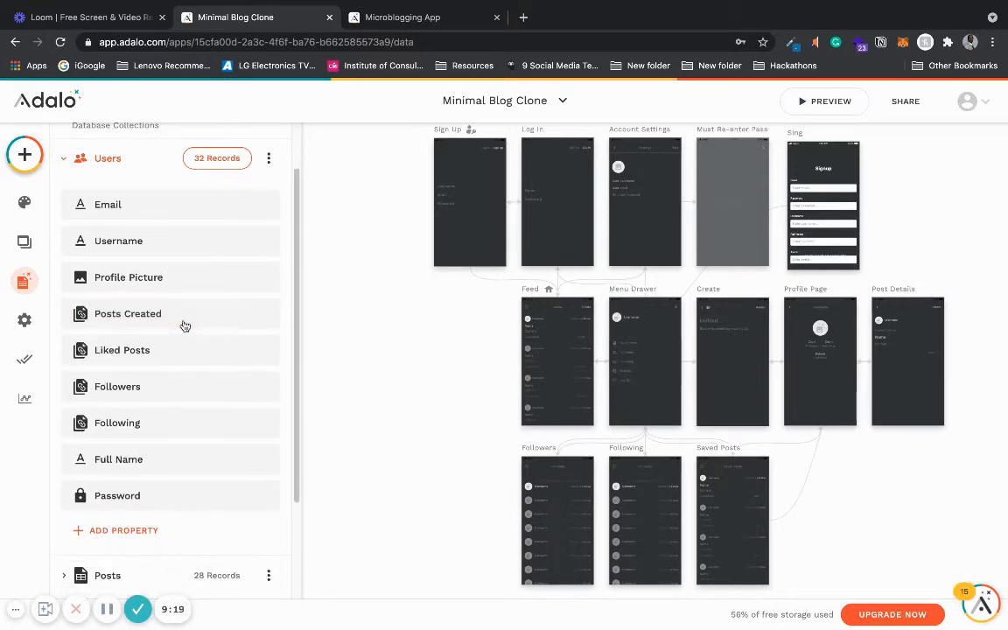
pyautogui.click(415, 19)
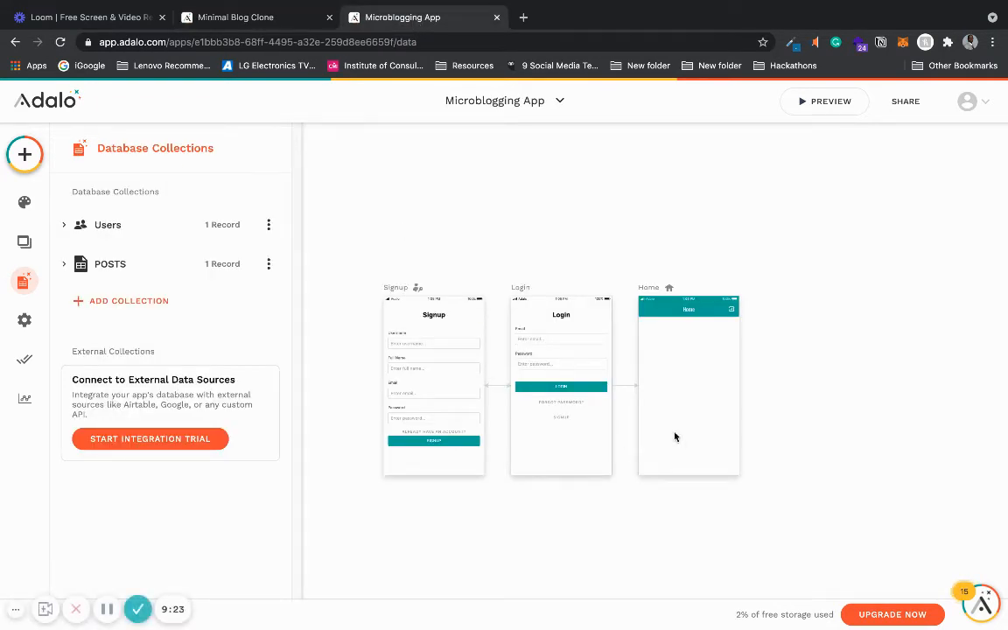
# - Add a Custom List component to the Home screen
pyautogui.scroll(-3, 668, 438)
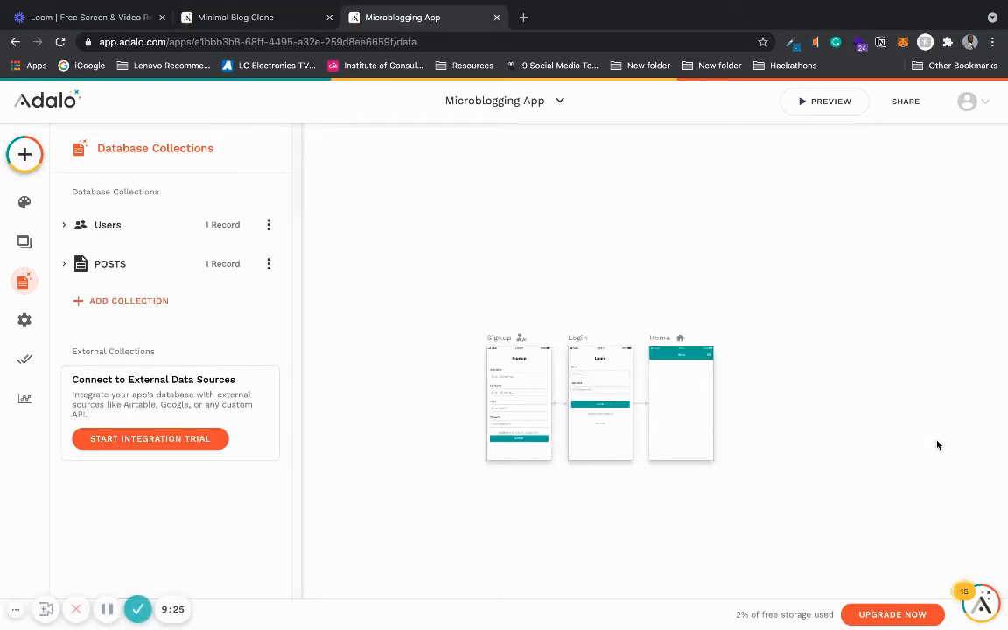
pyautogui.scroll(3, 943, 434)
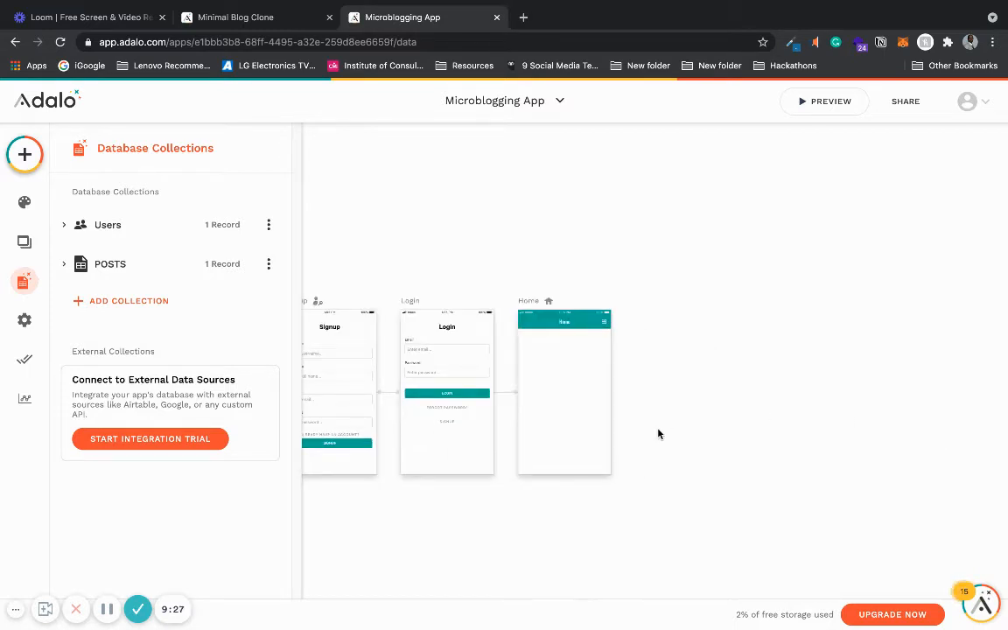
pyautogui.scroll(-2, 658, 434)
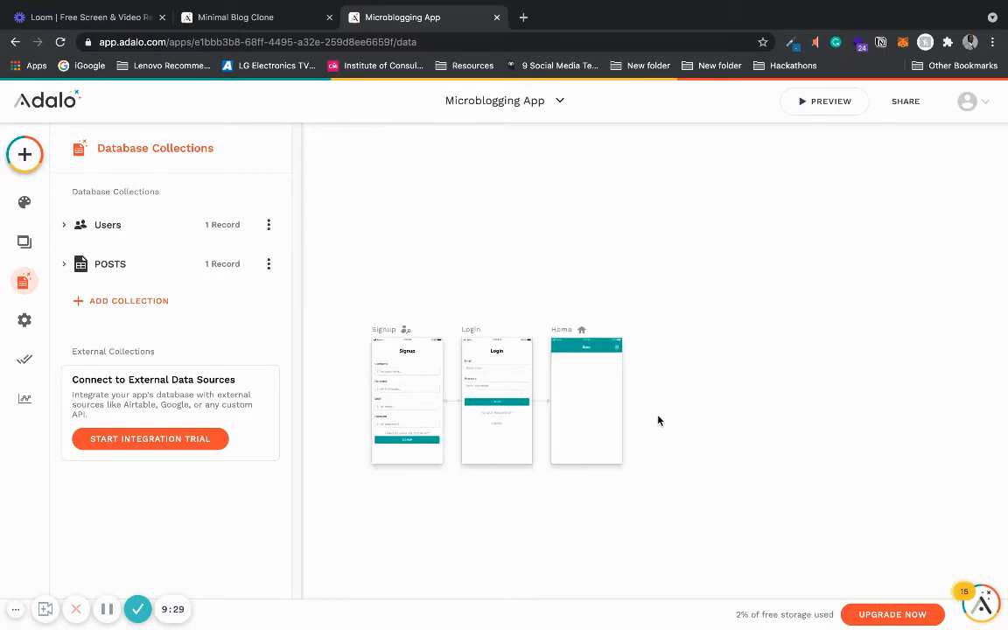
pyautogui.scroll(2, 658, 421)
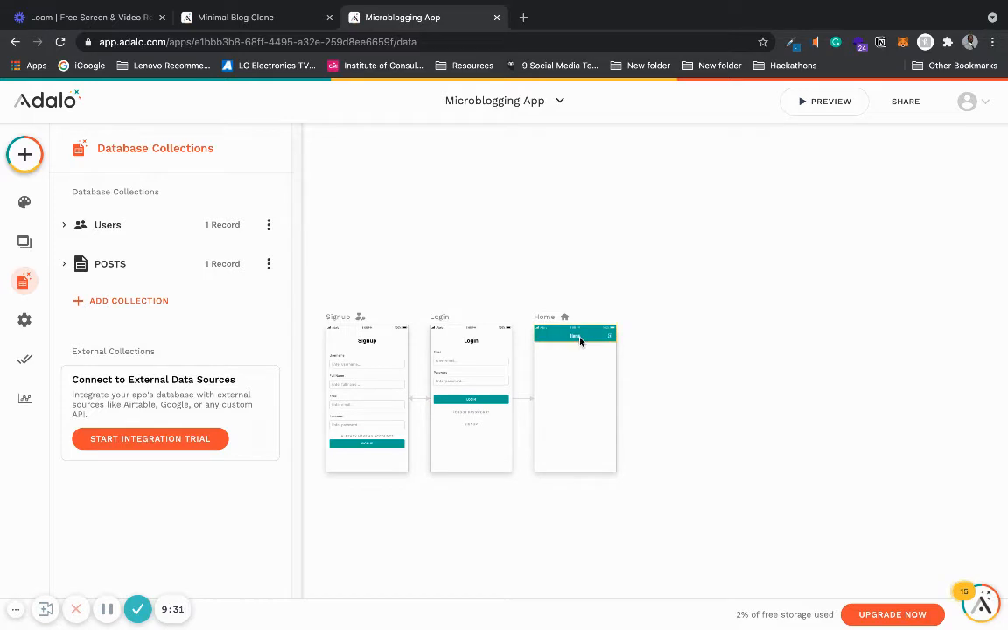
pyautogui.click(27, 164)
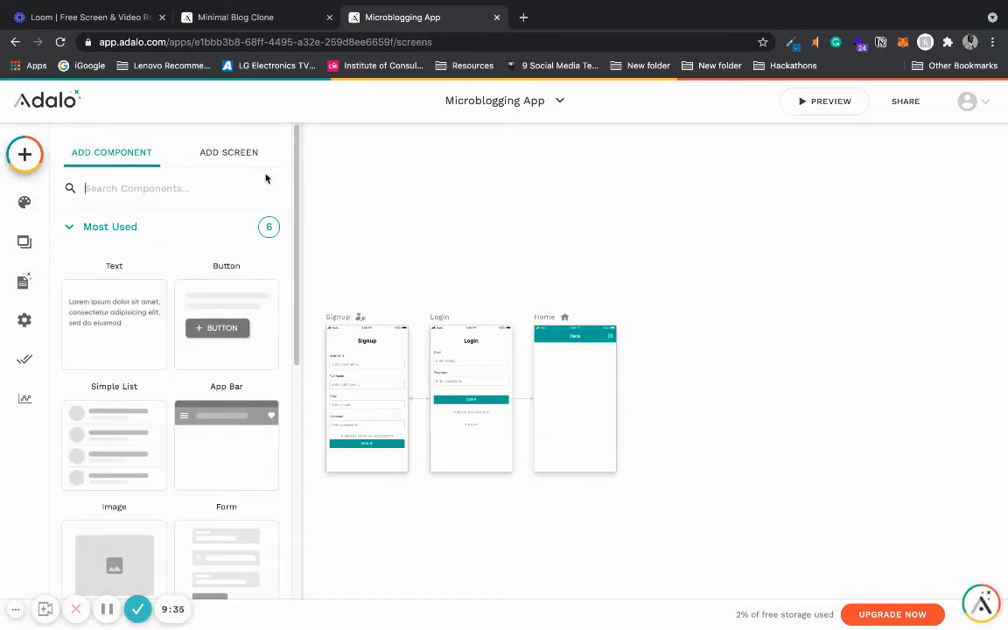
pyautogui.write('list')
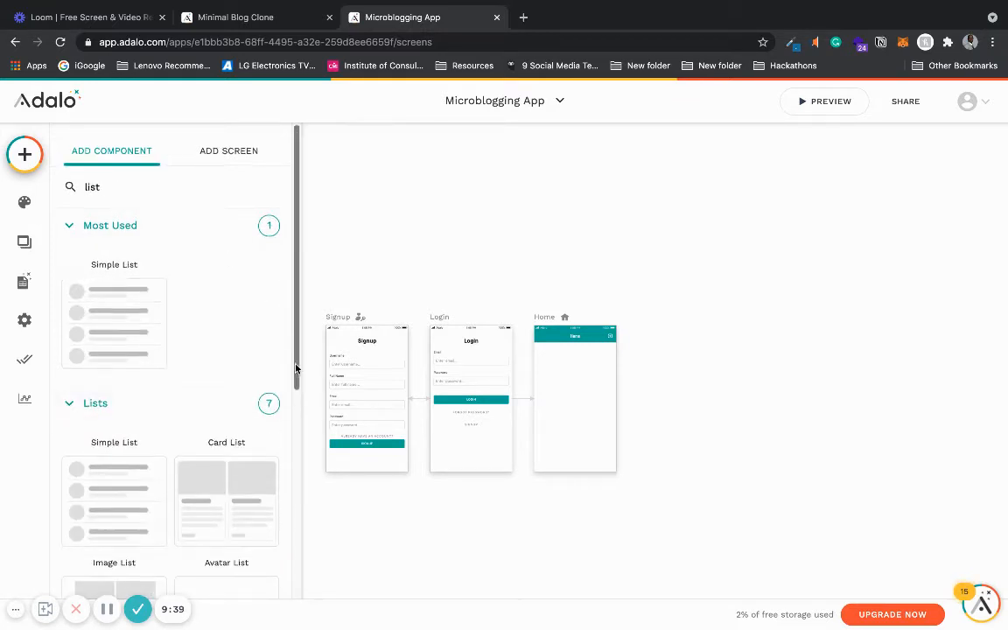
pyautogui.scroll(-4, 266, 393)
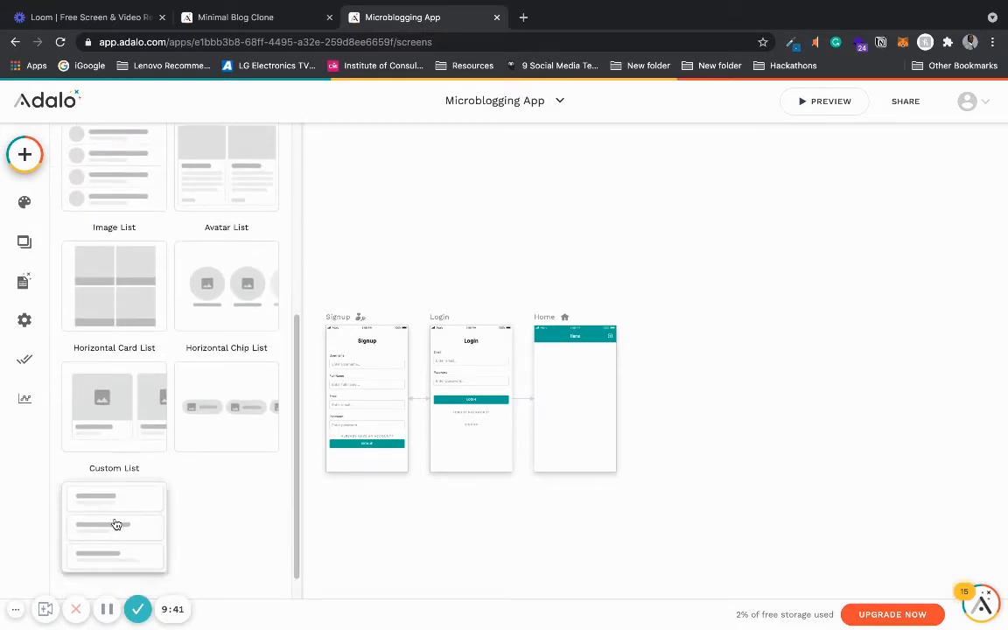
pyautogui.moveTo(117, 524); pyautogui.dragTo(576, 394)
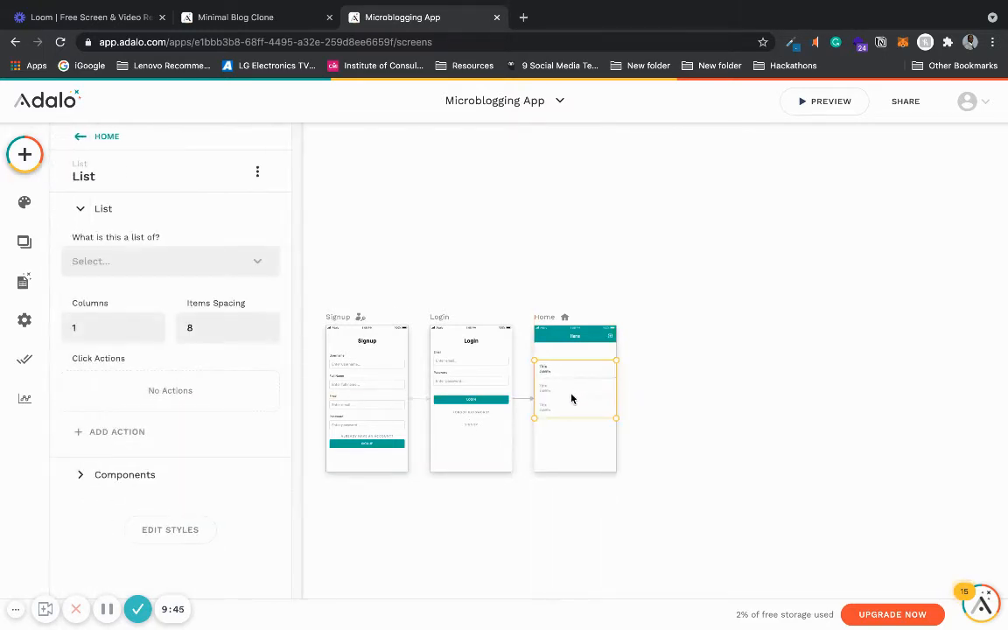
# - Rename the Home screen to Feed, matching the Minimal Blog Clone's feed screen
pyautogui.click(256, 16)
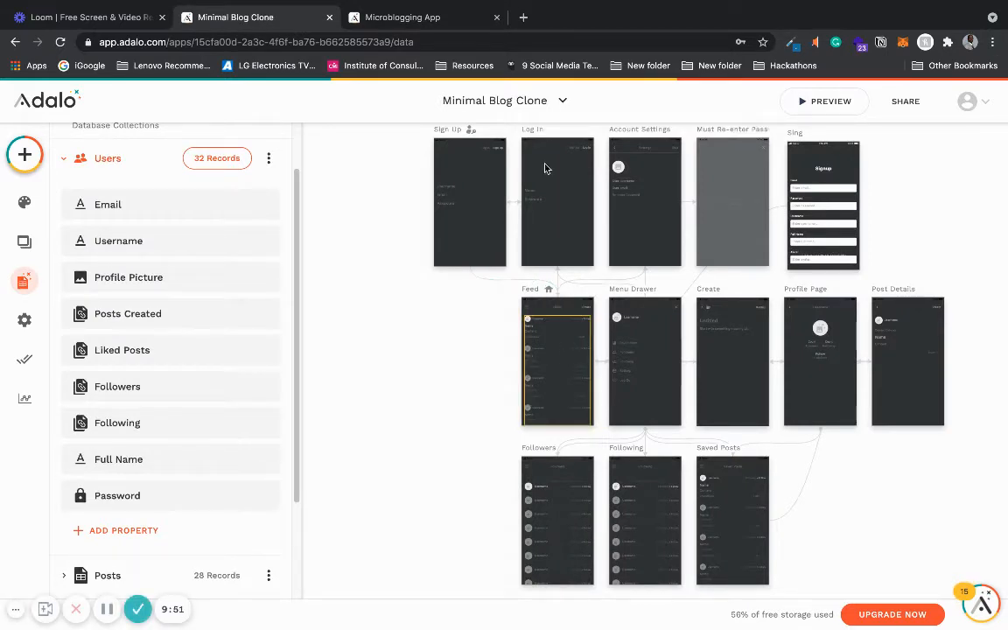
pyautogui.click(430, 24)
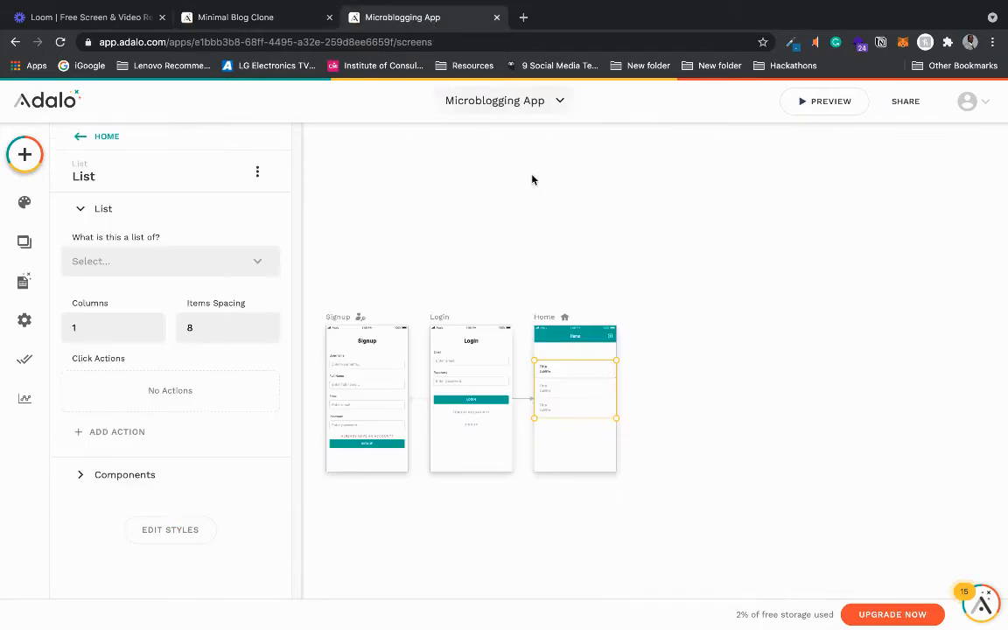
pyautogui.click(544, 319)
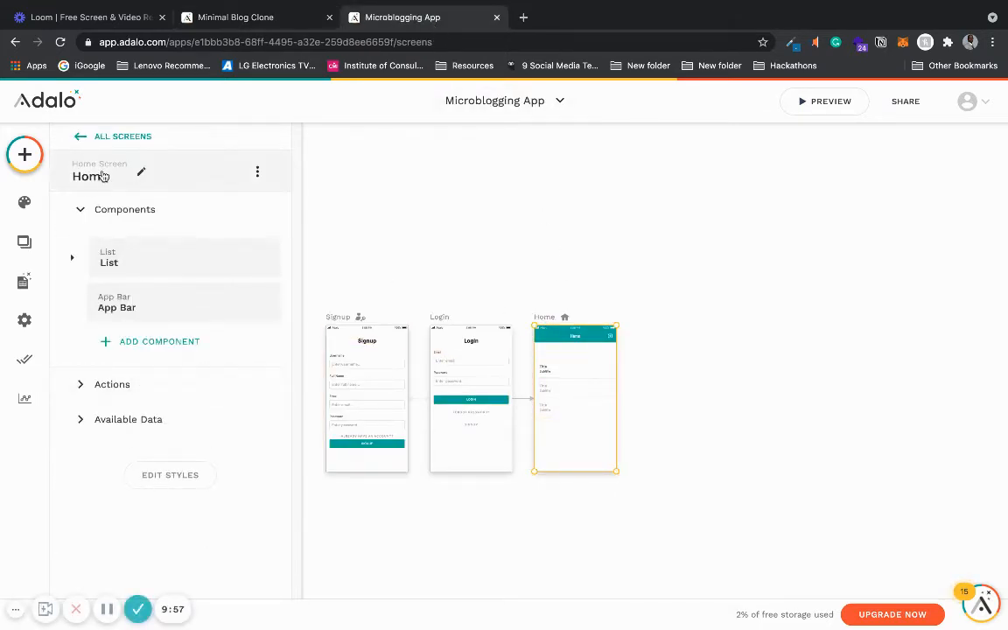
pyautogui.click(140, 171)
pyautogui.doubleClick(62, 225)
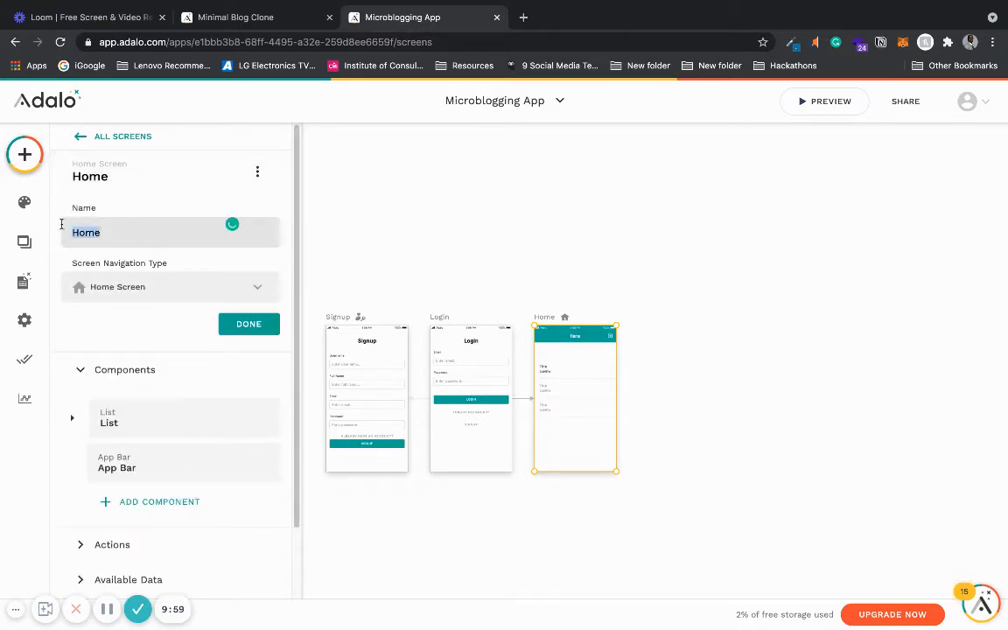
pyautogui.write('Feed')
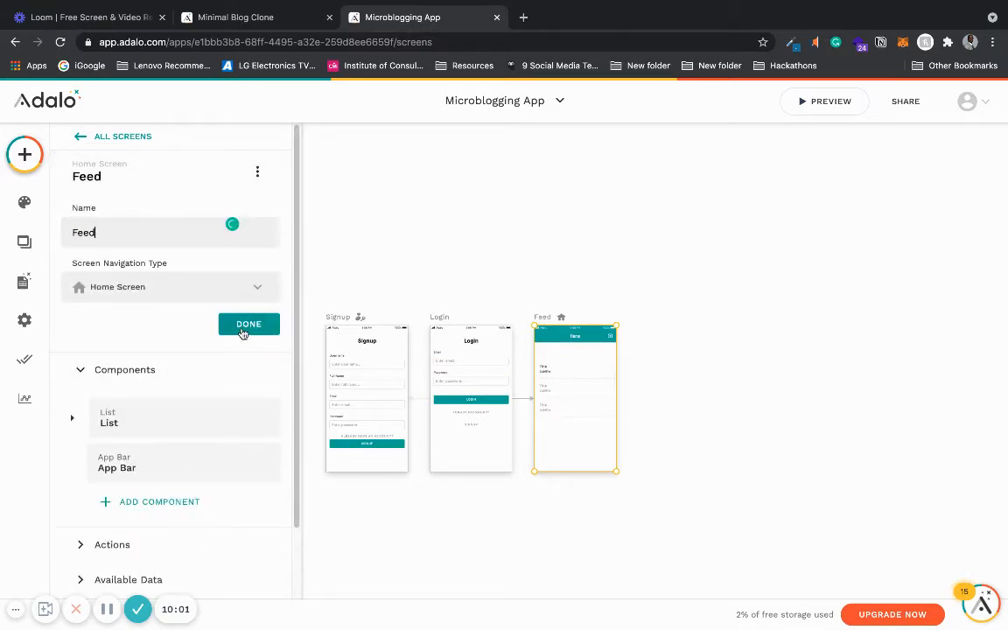
pyautogui.click(242, 327)
# - Move the list up so it sits directly below the app bar on the Feed screen
pyautogui.scroll(3, 579, 423)
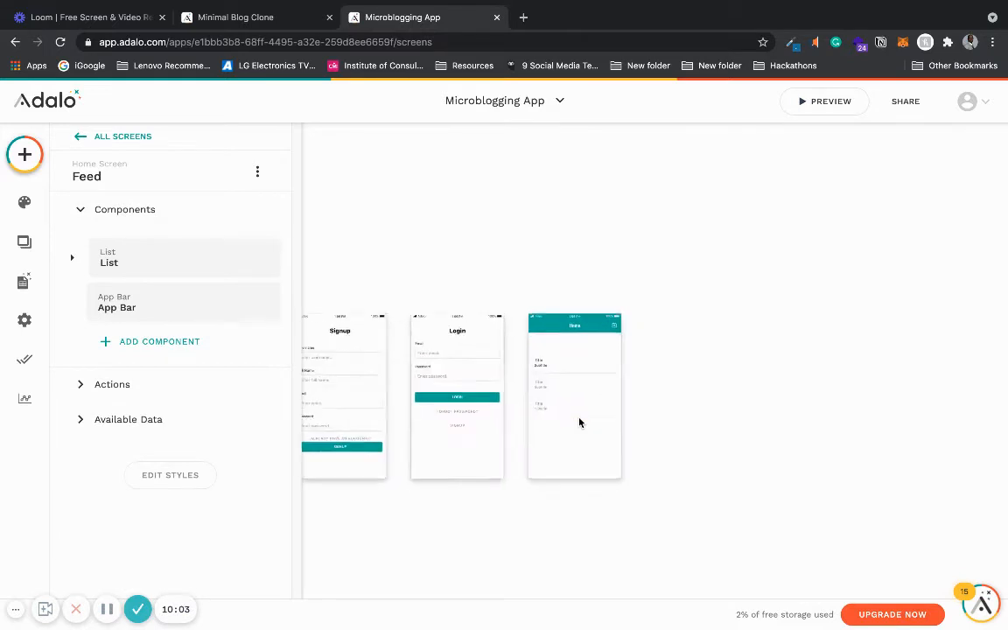
pyautogui.scroll(1, 574, 411)
pyautogui.click(570, 387)
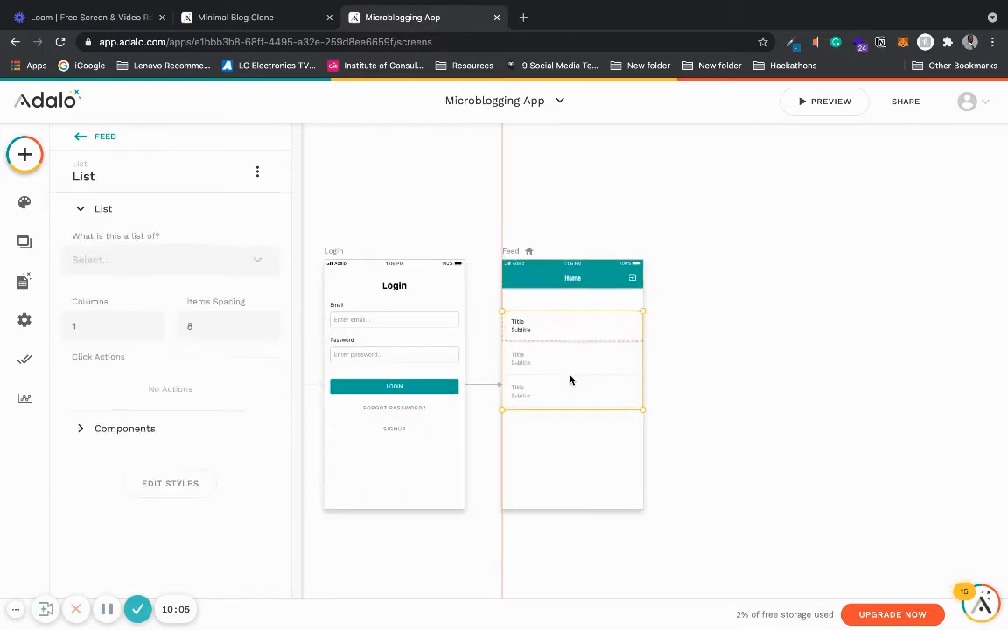
pyautogui.moveTo(569, 372); pyautogui.dragTo(568, 376)
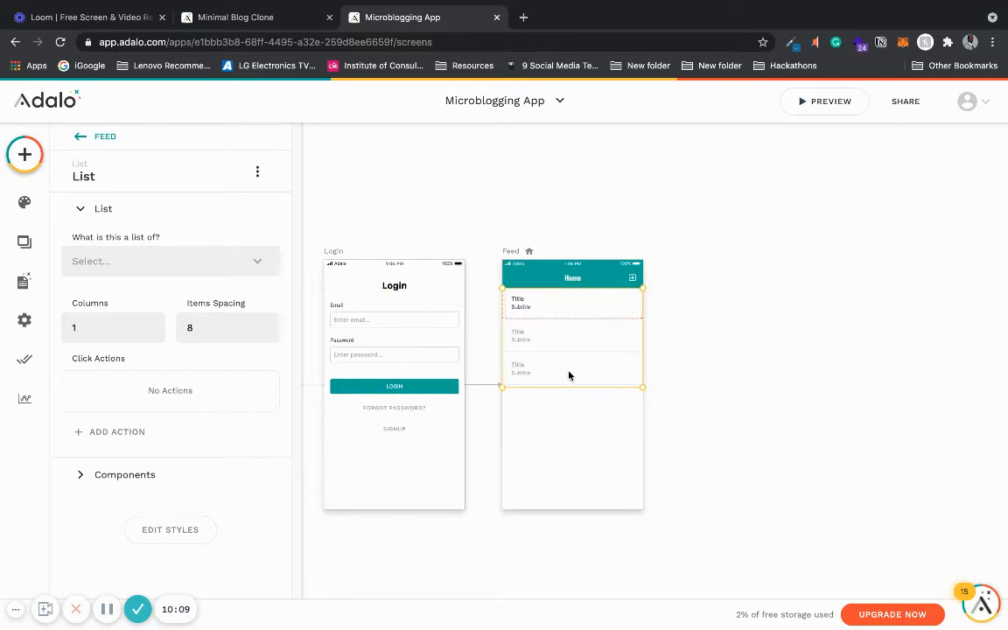
pyautogui.press('Down')
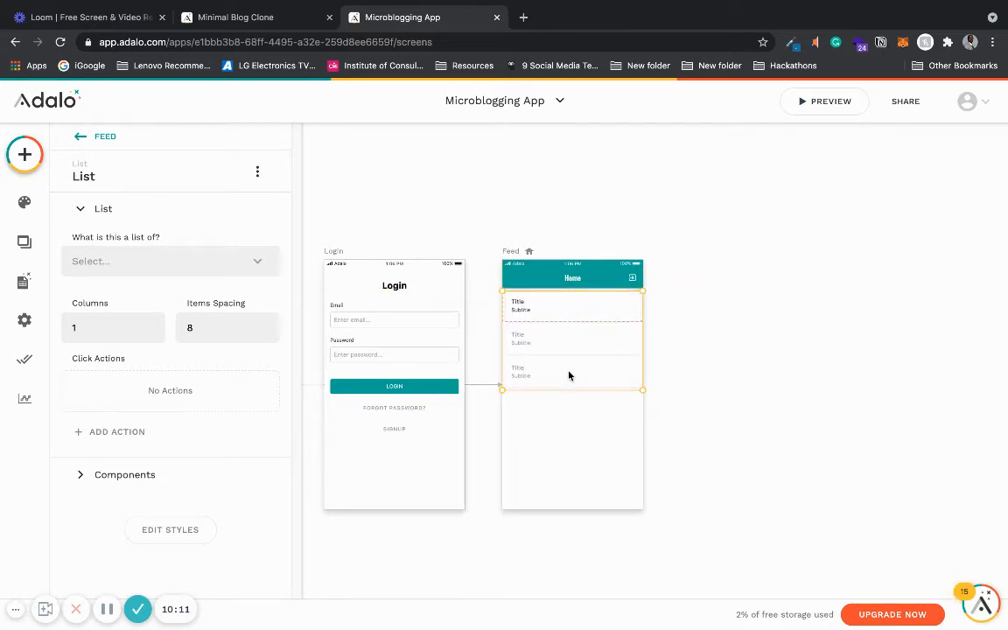
# - Change the Feed screen's app bar title text to Feed
pyautogui.click(569, 280)
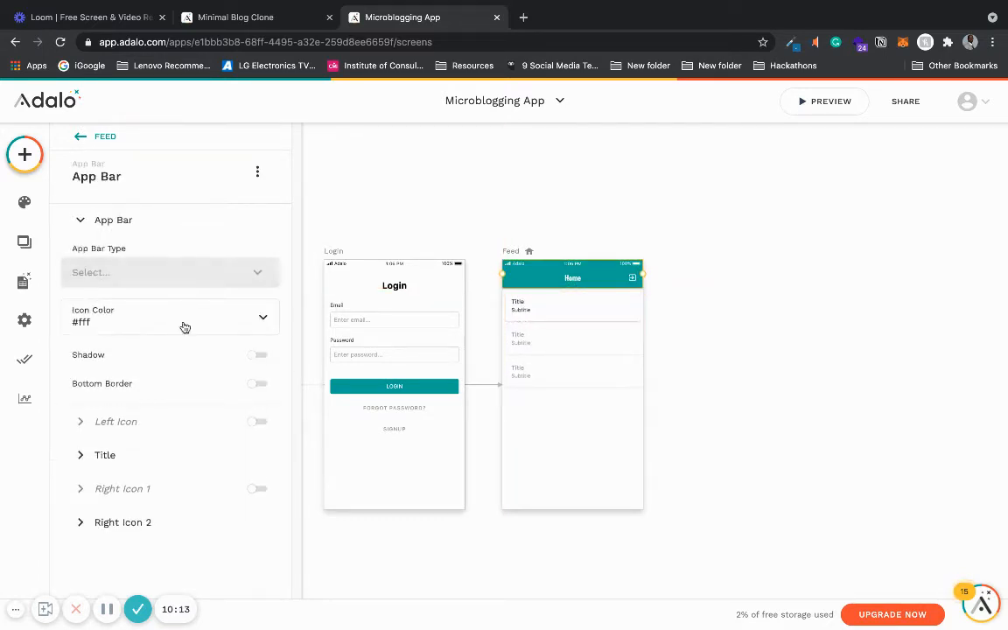
pyautogui.click(128, 456)
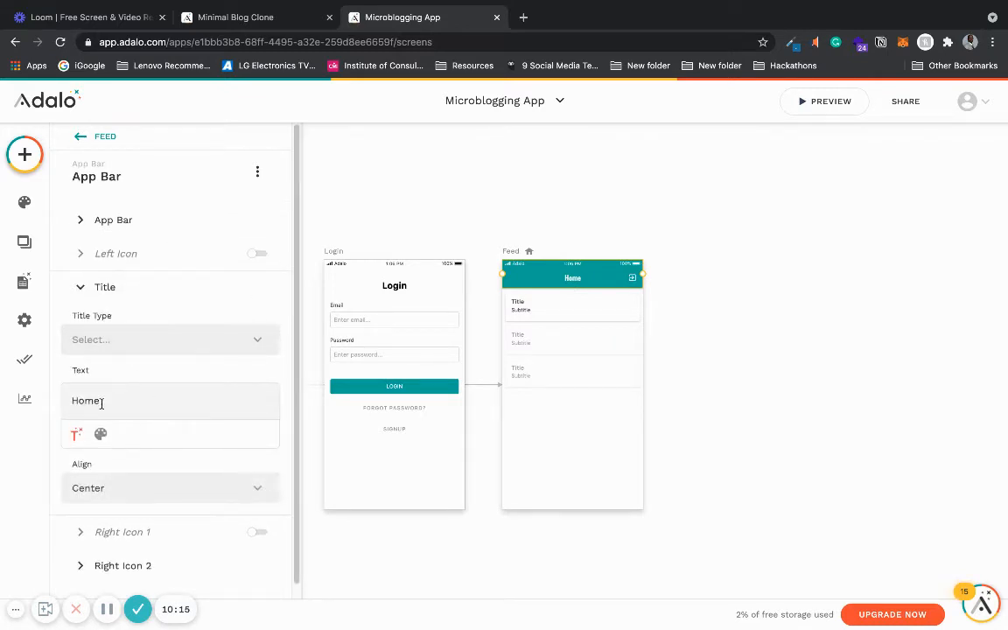
pyautogui.press('BackSpace')
pyautogui.press('BackSpace')
pyautogui.press('BackSpace')
pyautogui.press('BackSpace')
pyautogui.write('Feed')
pyautogui.click(711, 416)
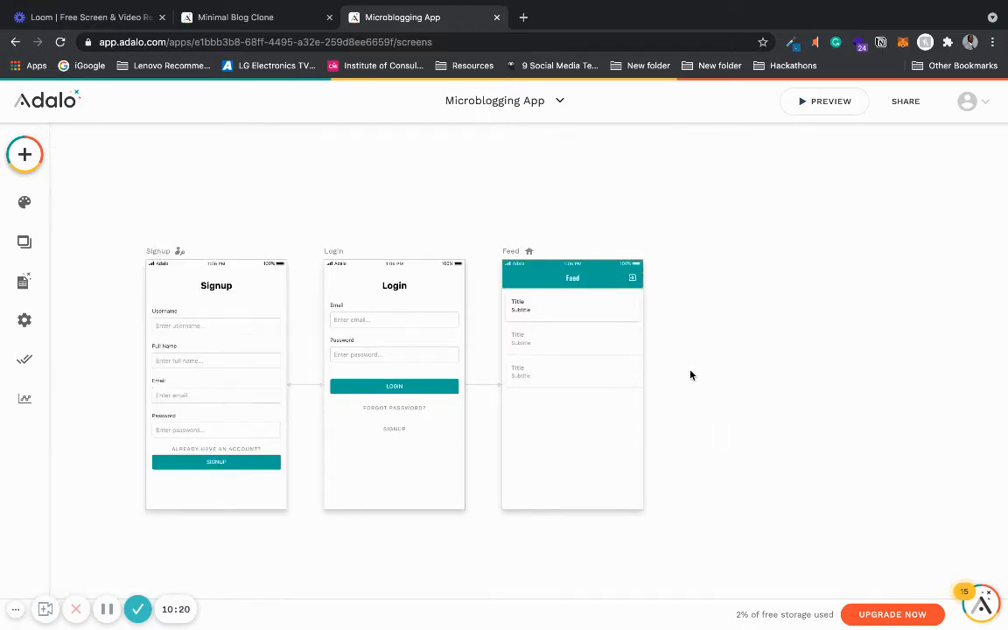
# - Turn off the second right icon in the Feed screen's app bar
pyautogui.click(631, 280)
pyautogui.click(124, 520)
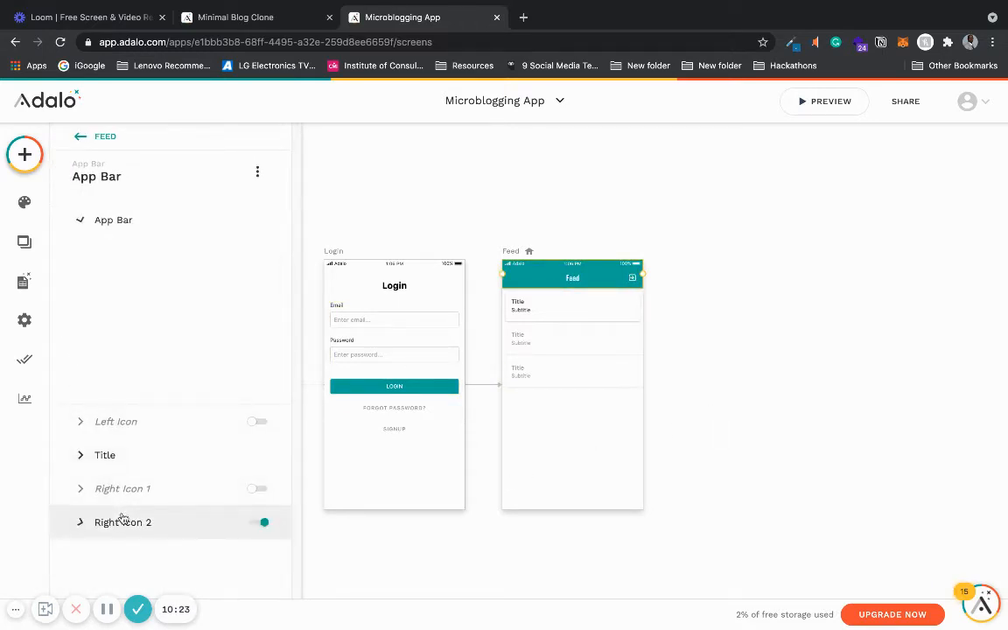
pyautogui.click(260, 354)
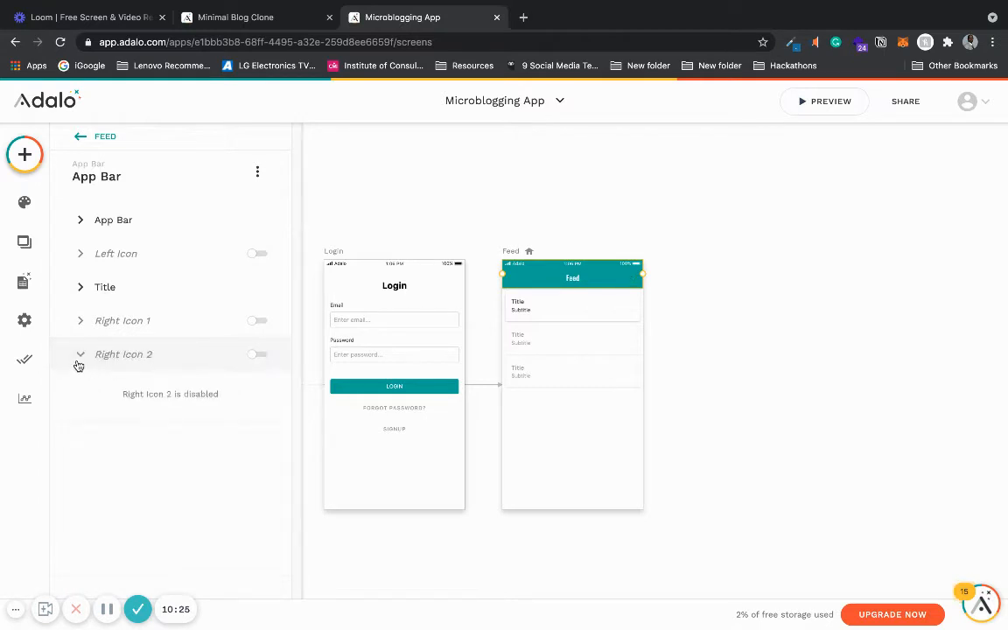
pyautogui.click(689, 295)
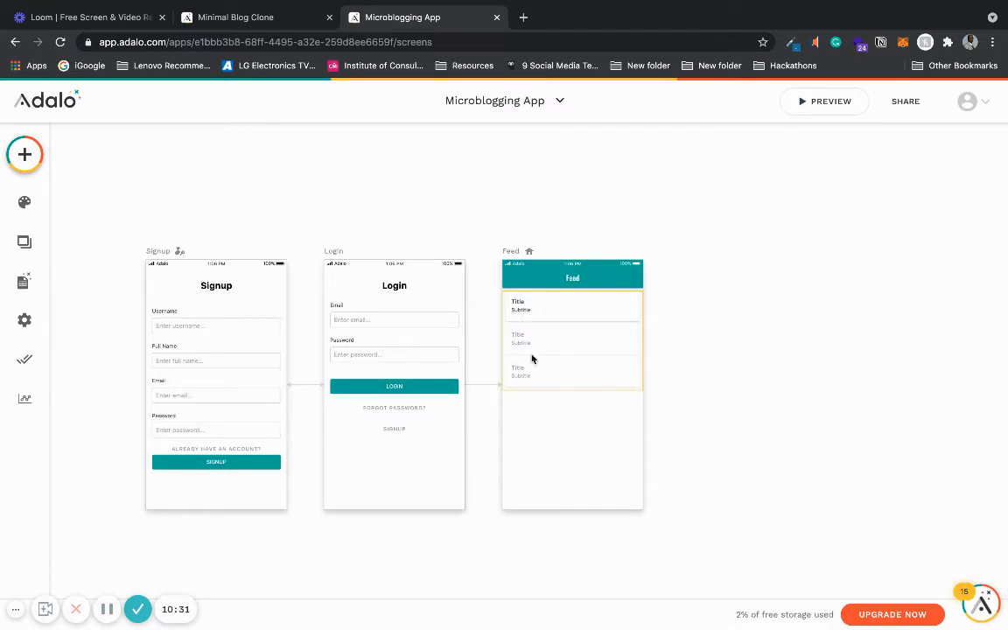
# - Make the feed list a list of POSTS, sorted by Created Date - Newest to Oldest
pyautogui.scroll(10, 579, 500)
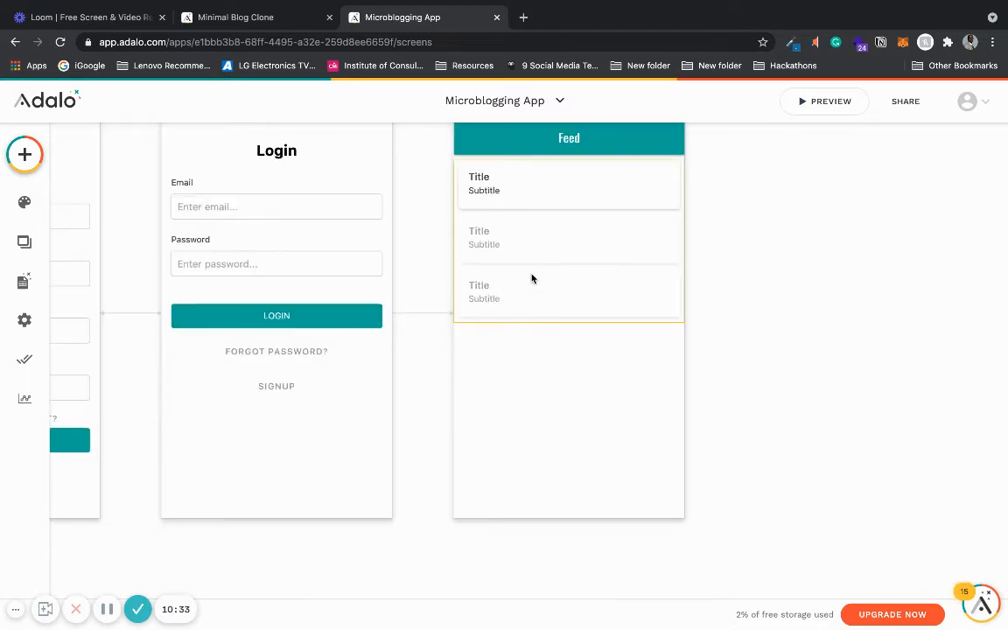
pyautogui.click(531, 278)
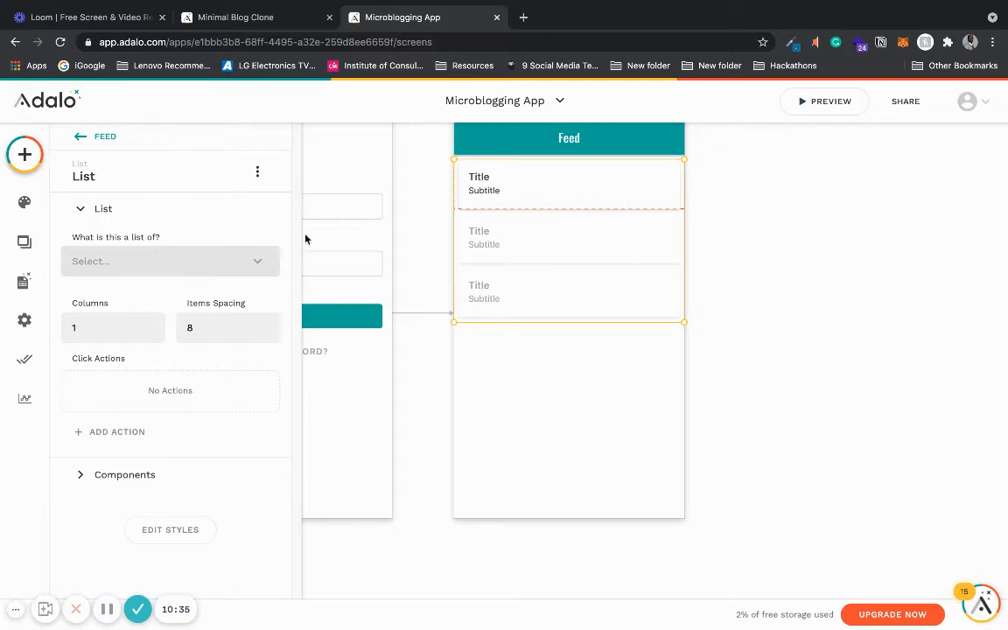
pyautogui.click(232, 268)
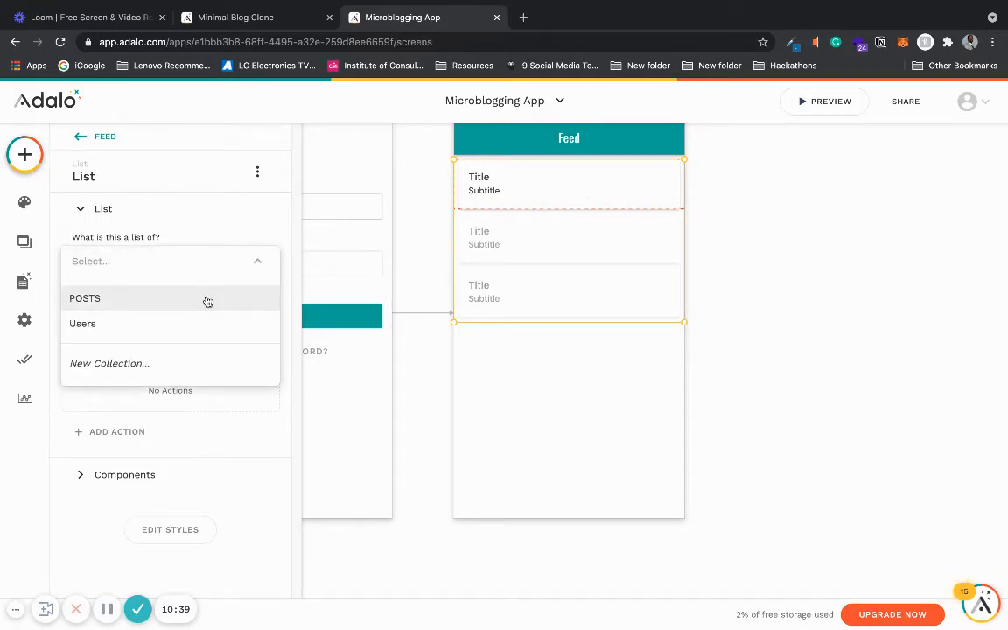
pyautogui.click(207, 301)
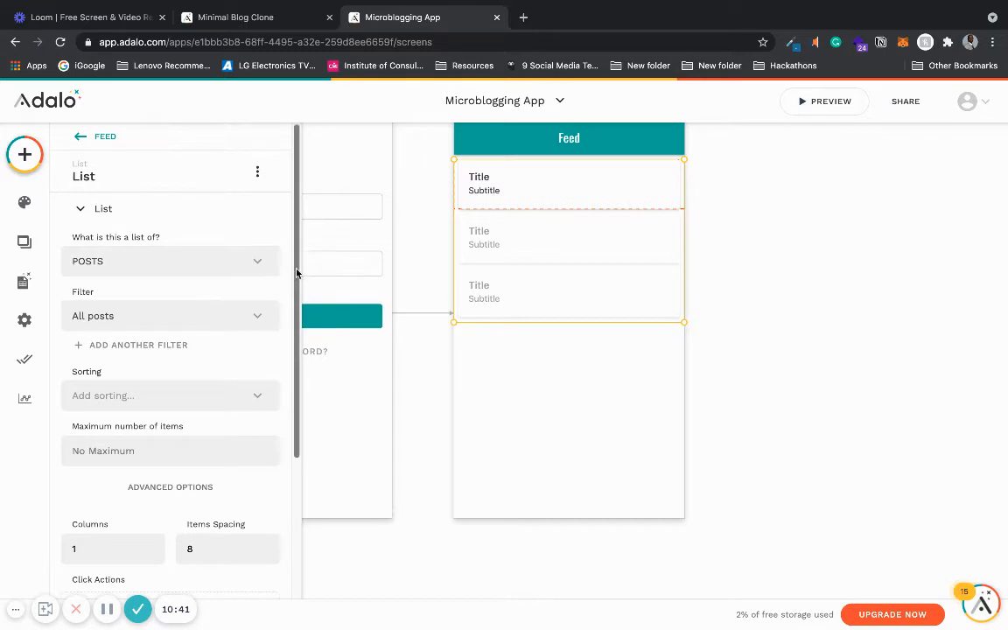
pyautogui.moveTo(296, 273); pyautogui.dragTo(285, 364)
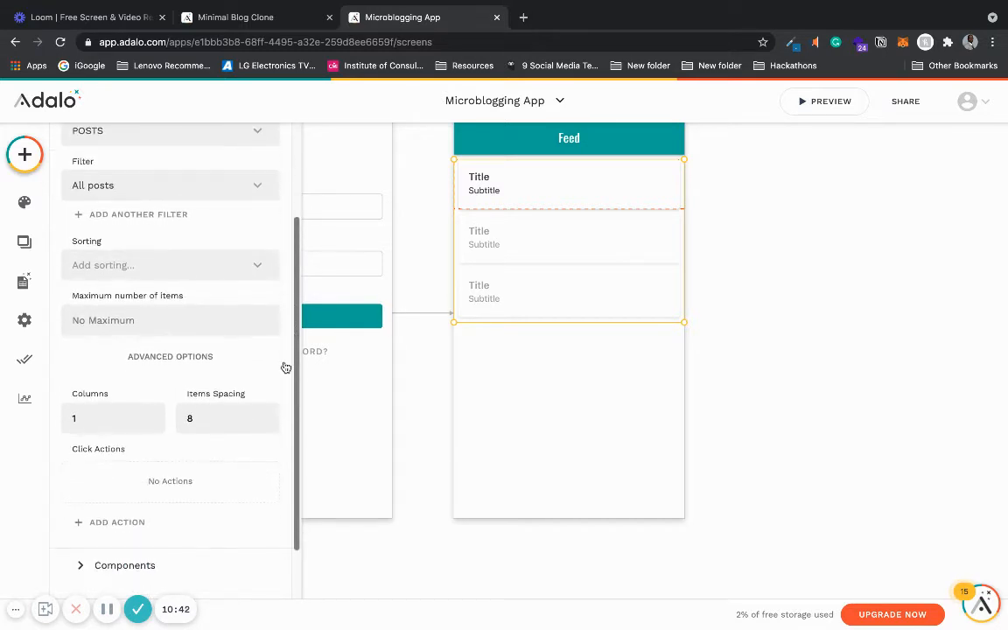
pyautogui.click(249, 270)
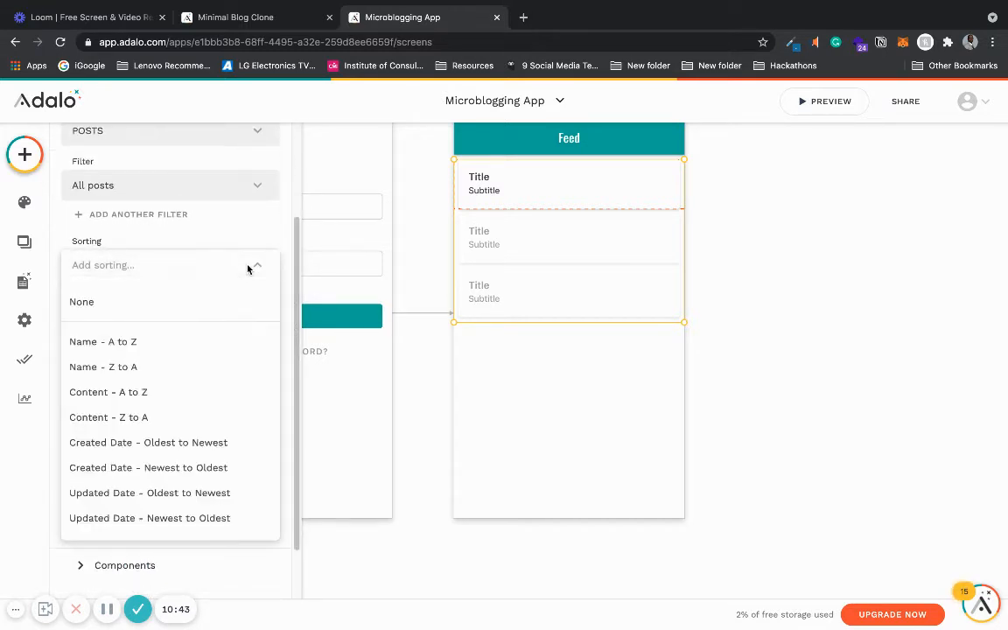
pyautogui.click(234, 469)
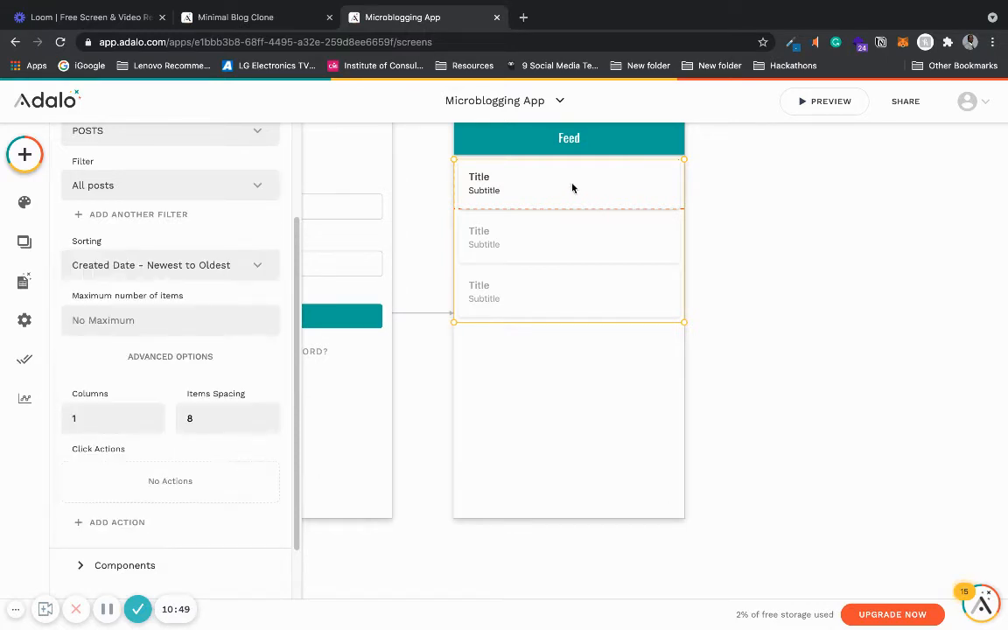
# - Bind the list item's title text to the current POST's Name, removing the placeholder word Title
pyautogui.click(292, 367)
pyautogui.click(291, 361)
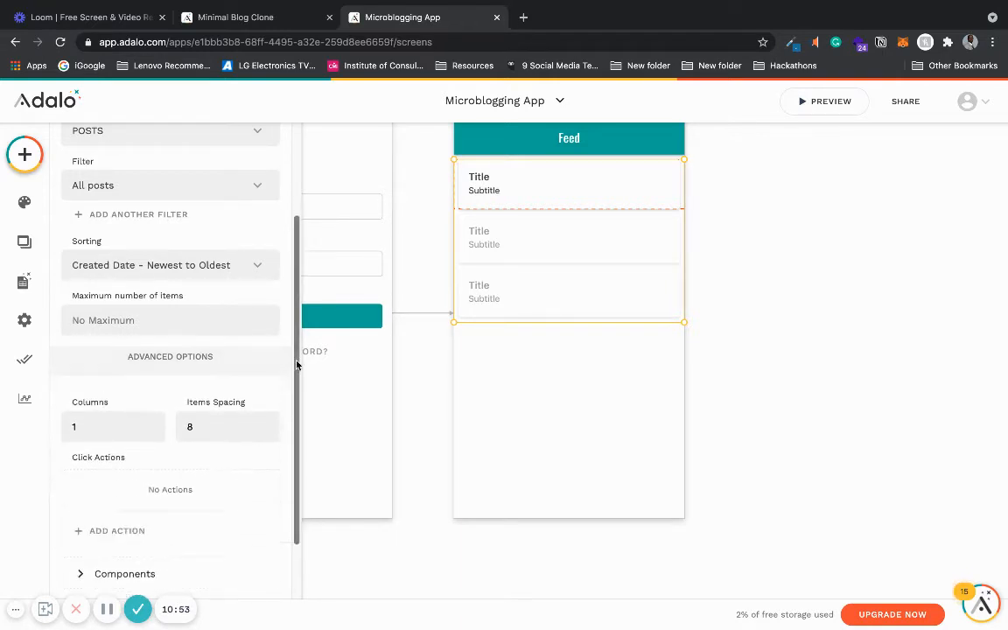
pyautogui.scroll(5, 280, 262)
pyautogui.click(218, 207)
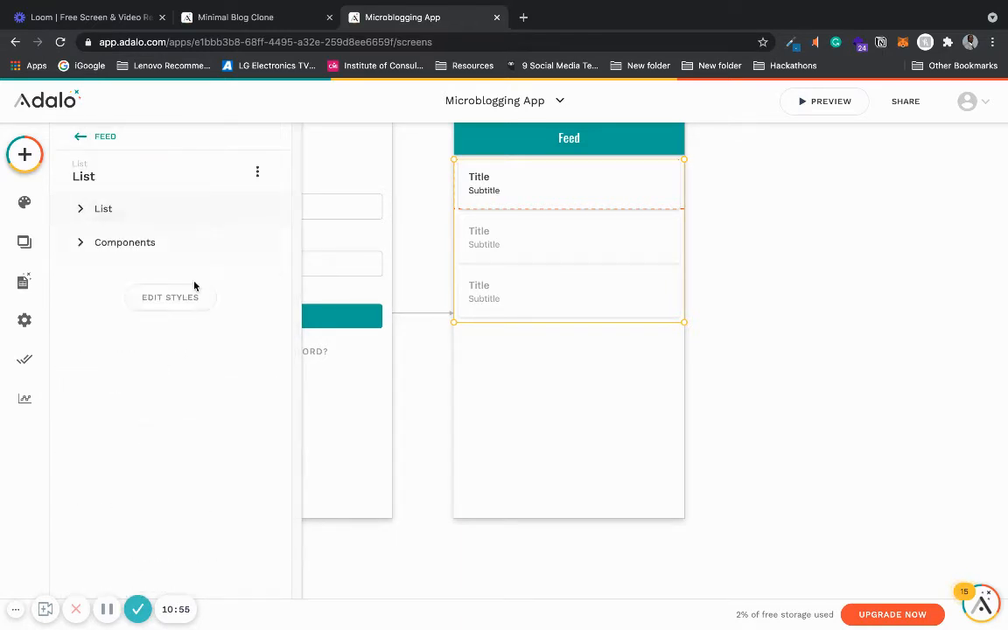
pyautogui.click(209, 243)
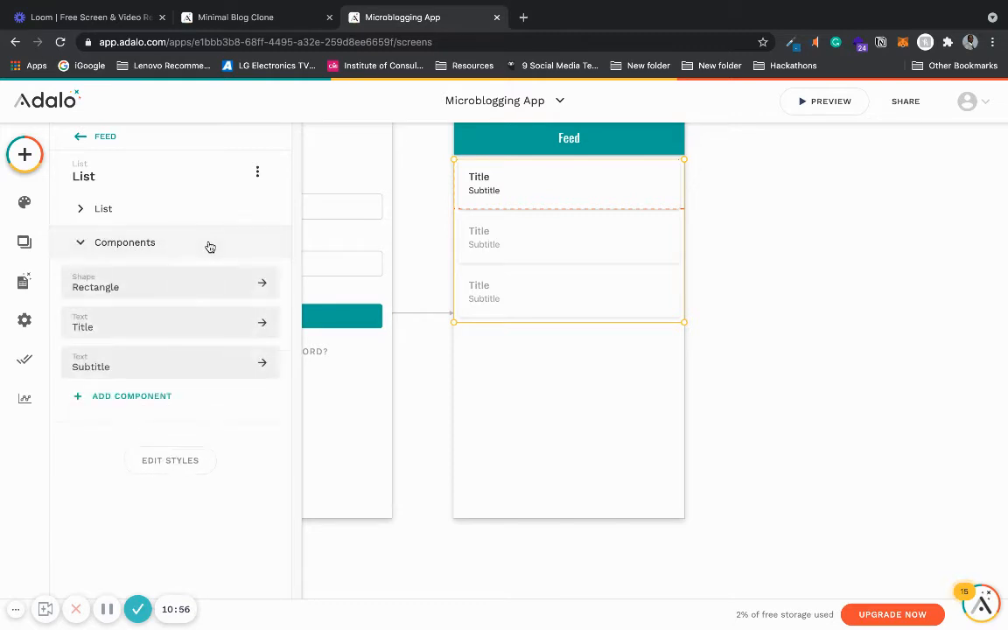
pyautogui.click(164, 323)
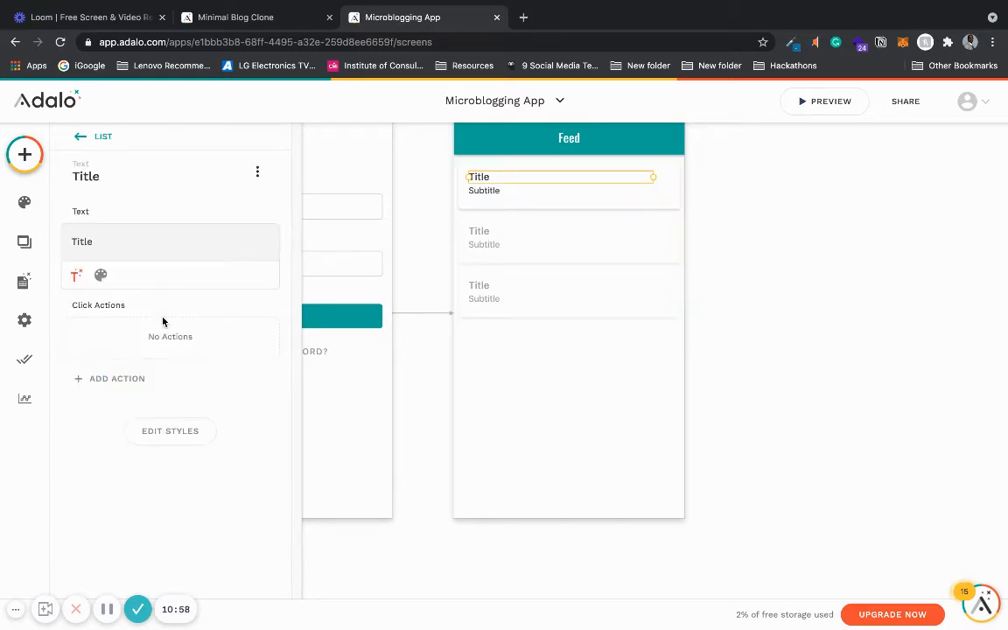
pyautogui.click(74, 276)
pyautogui.moveTo(92, 306)
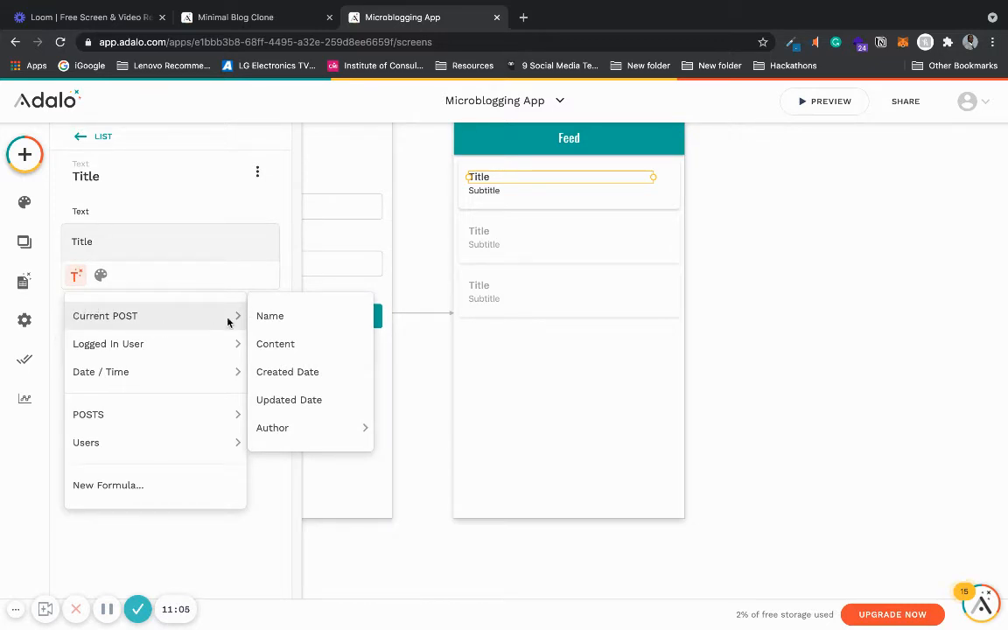
pyautogui.click(327, 317)
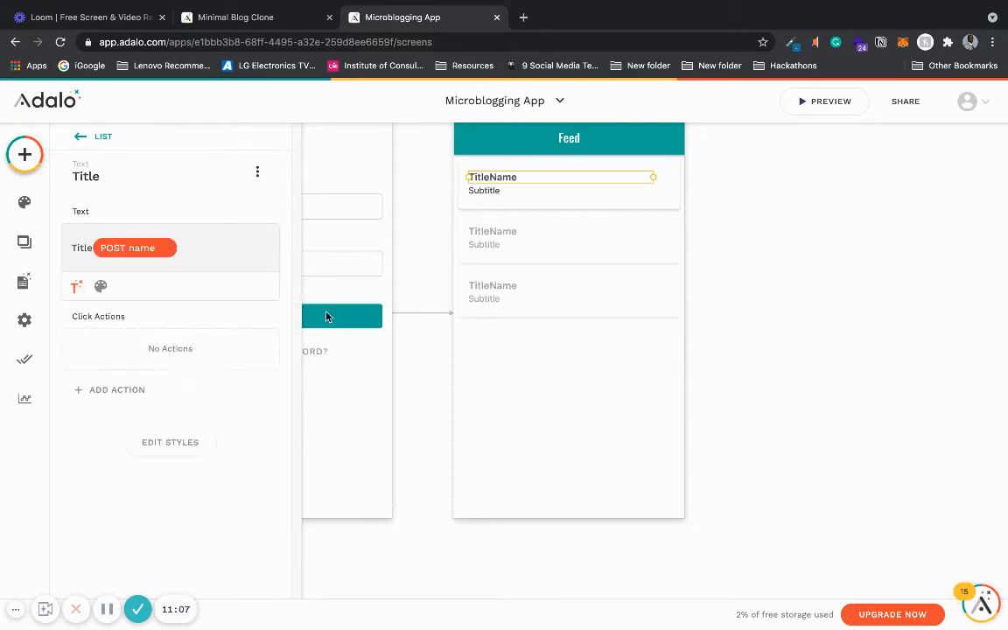
pyautogui.doubleClick(87, 248)
pyautogui.press('BackSpace')
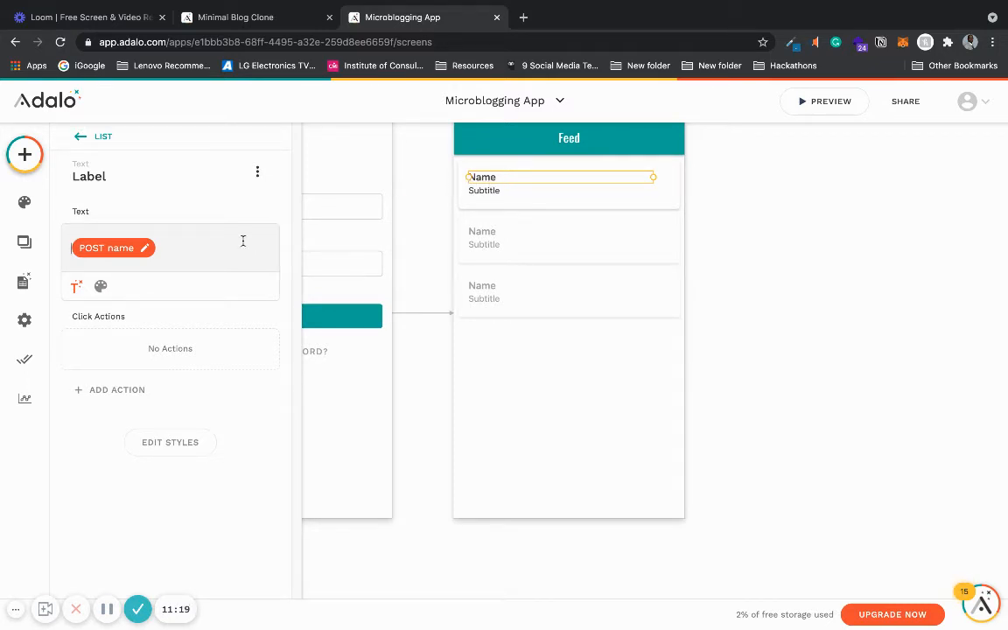
# - Replace the list item's subtitle text with the current POST's Content
pyautogui.click(510, 192)
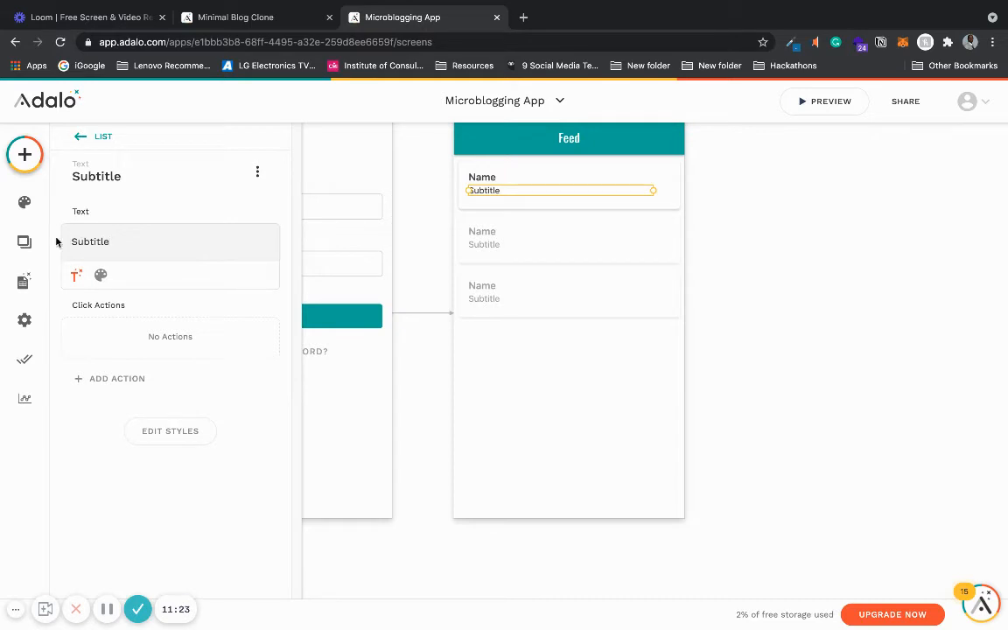
pyautogui.press('BackSpace')
pyautogui.press('BackSpace')
pyautogui.press('BackSpace')
pyautogui.press('BackSpace')
pyautogui.press('BackSpace')
pyautogui.press('BackSpace')
pyautogui.press('BackSpace')
pyautogui.press('BackSpace')
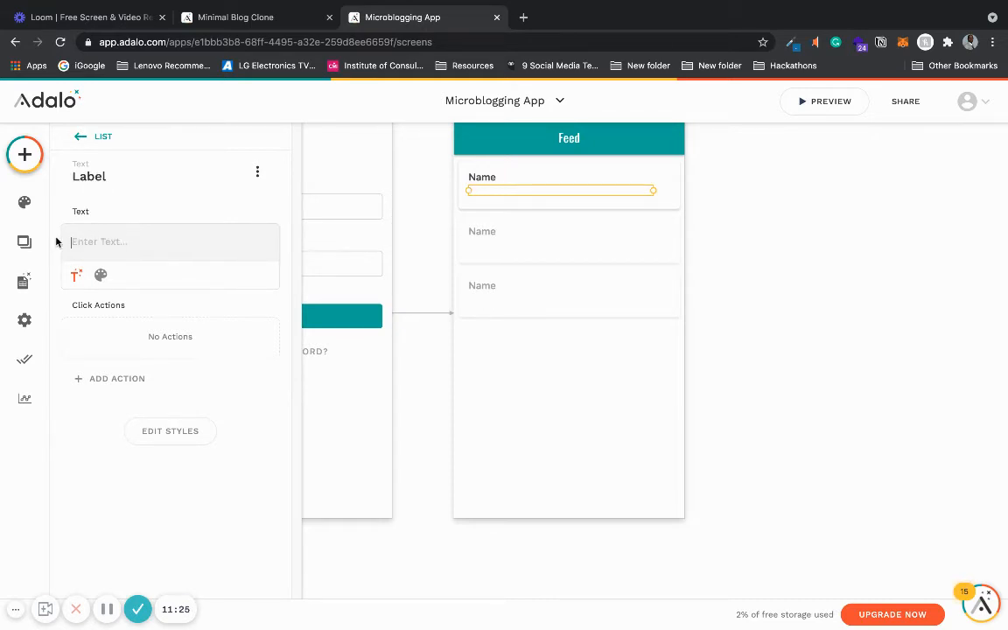
pyautogui.click(77, 274)
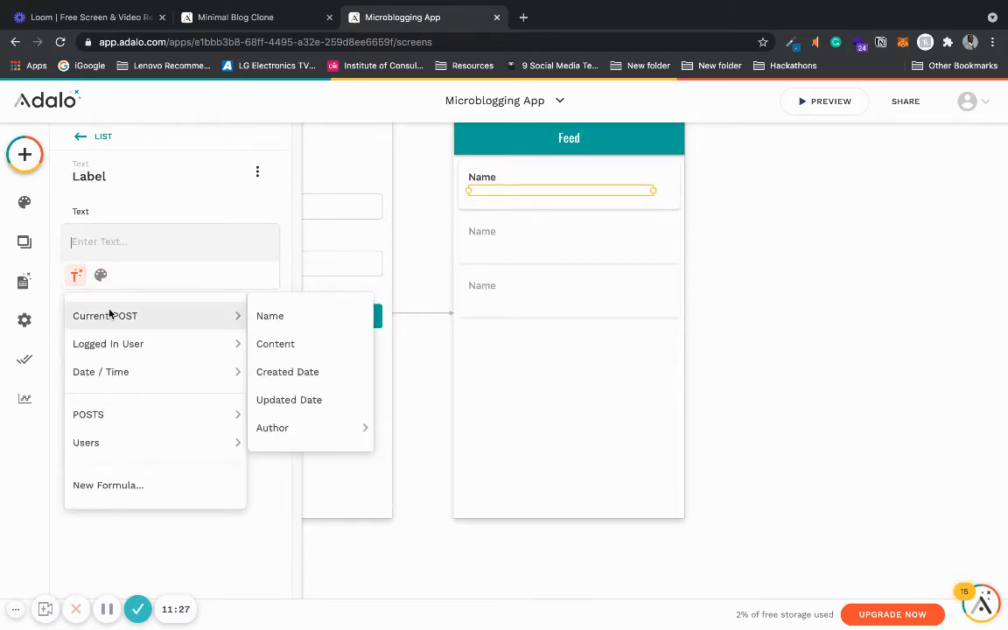
pyautogui.click(290, 344)
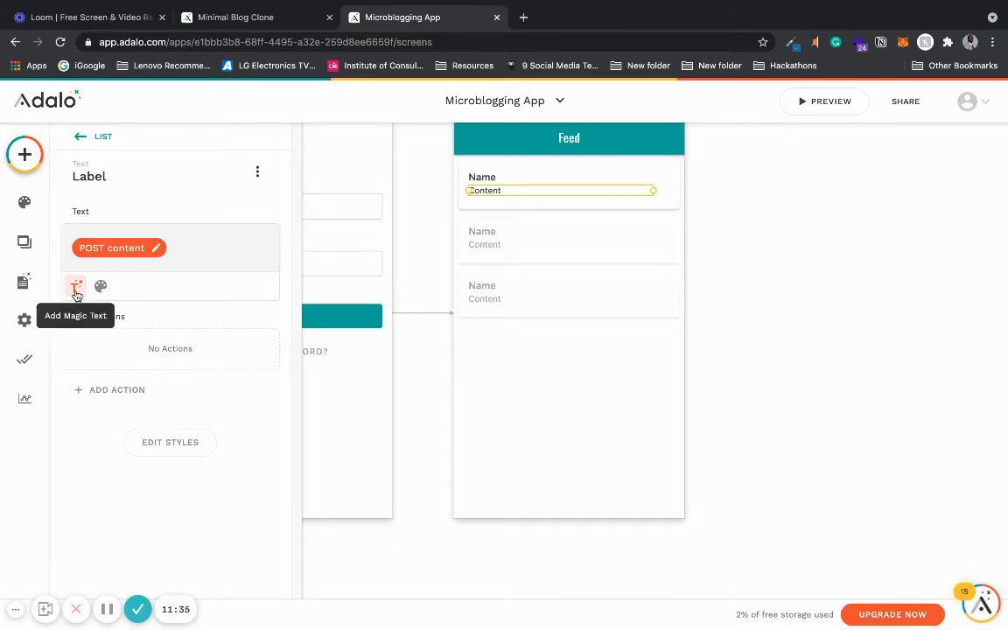
# - Inspect the subtitle text's style options and its Edit Styles layout settings
pyautogui.click(103, 287)
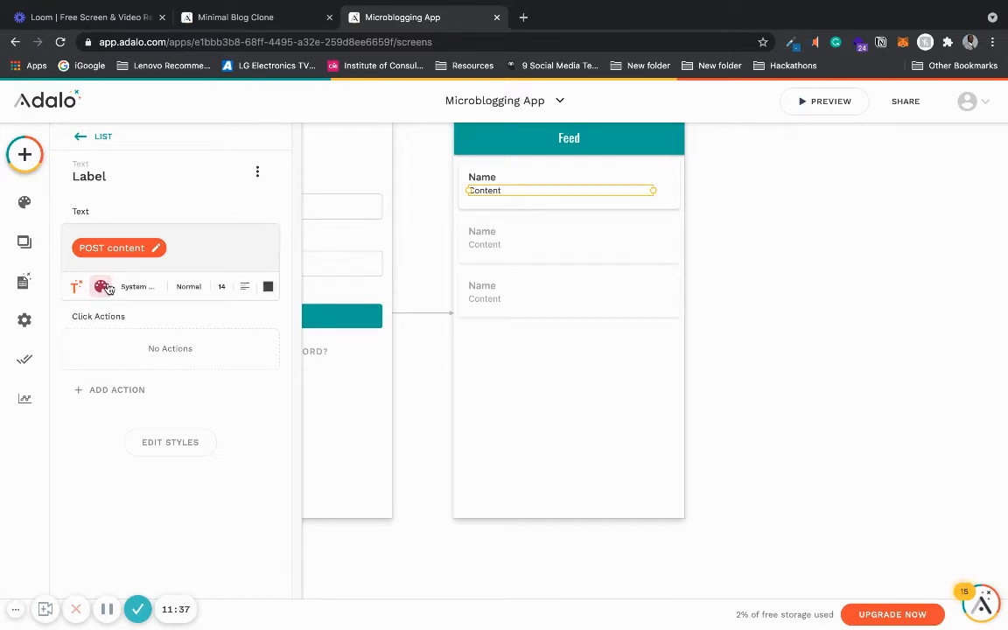
pyautogui.click(104, 287)
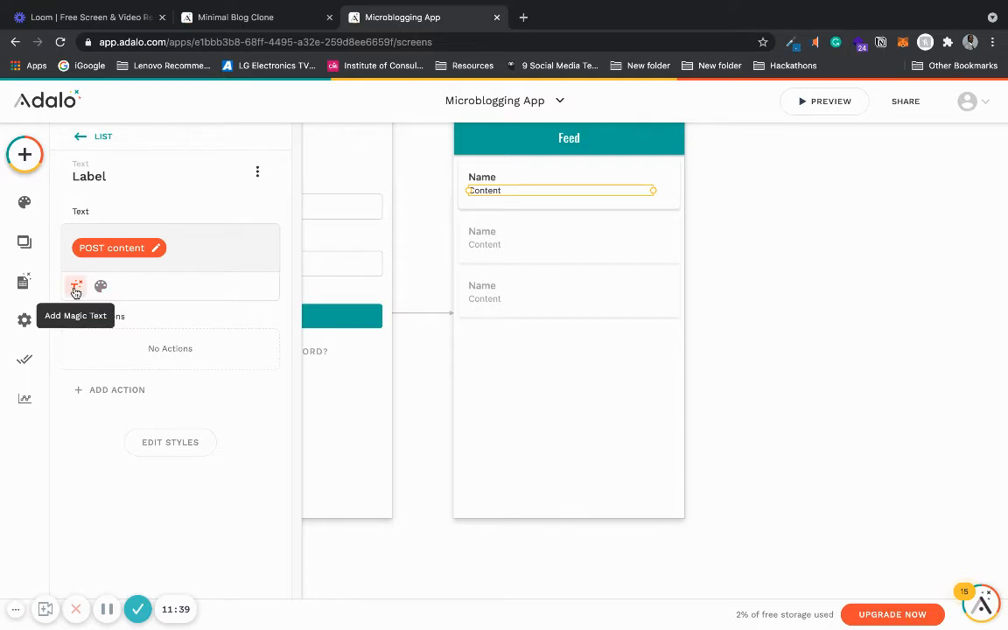
pyautogui.click(166, 442)
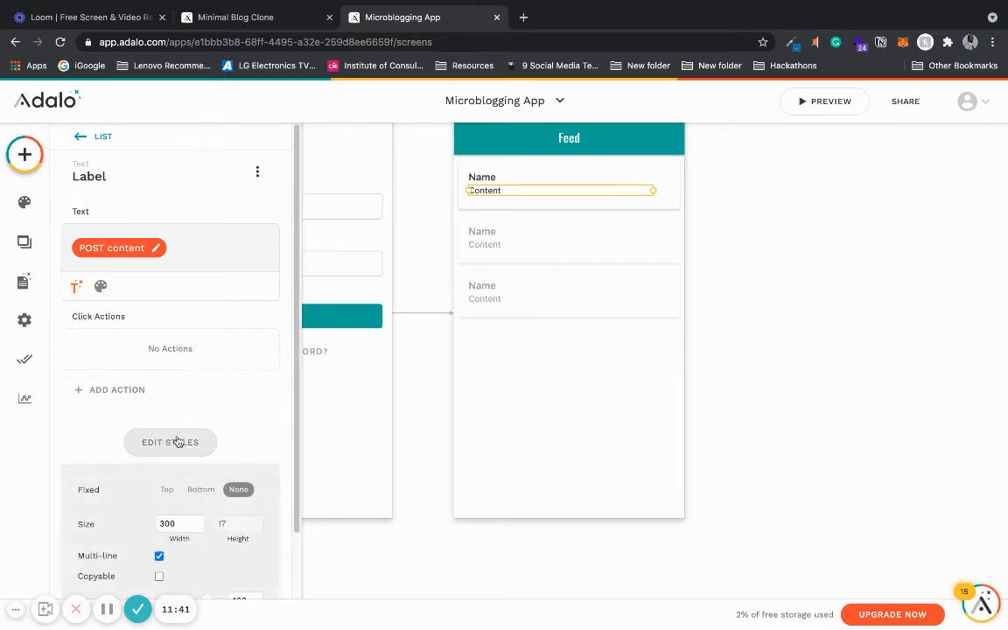
pyautogui.moveTo(293, 402)
pyautogui.mouseDown()
pyautogui.moveTo(294, 469)
pyautogui.moveTo(279, 409)
pyautogui.mouseUp()
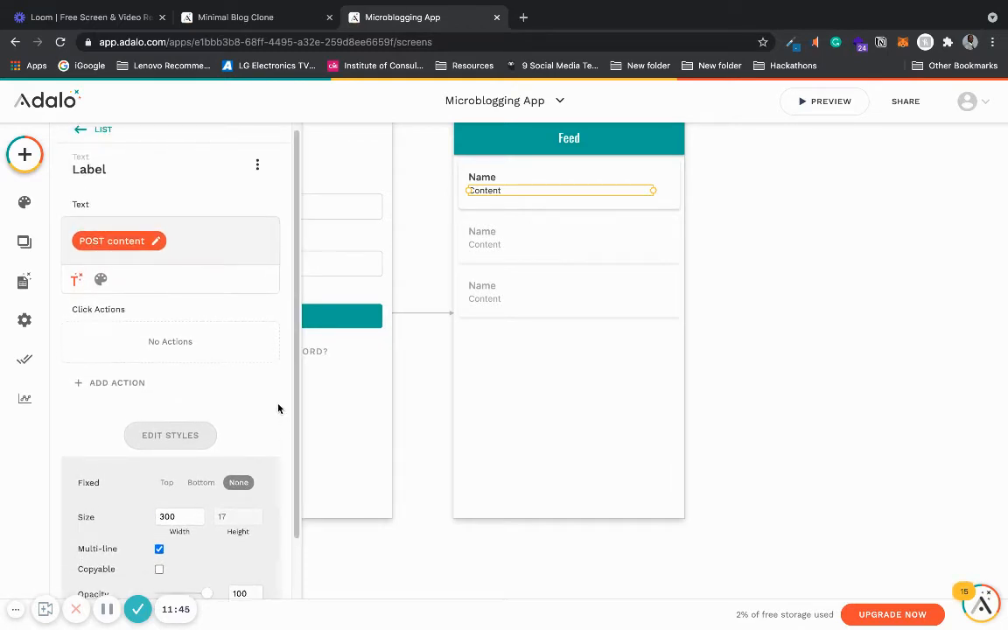
# - Preview the app in the device simulator and return to the editor
pyautogui.click(826, 101)
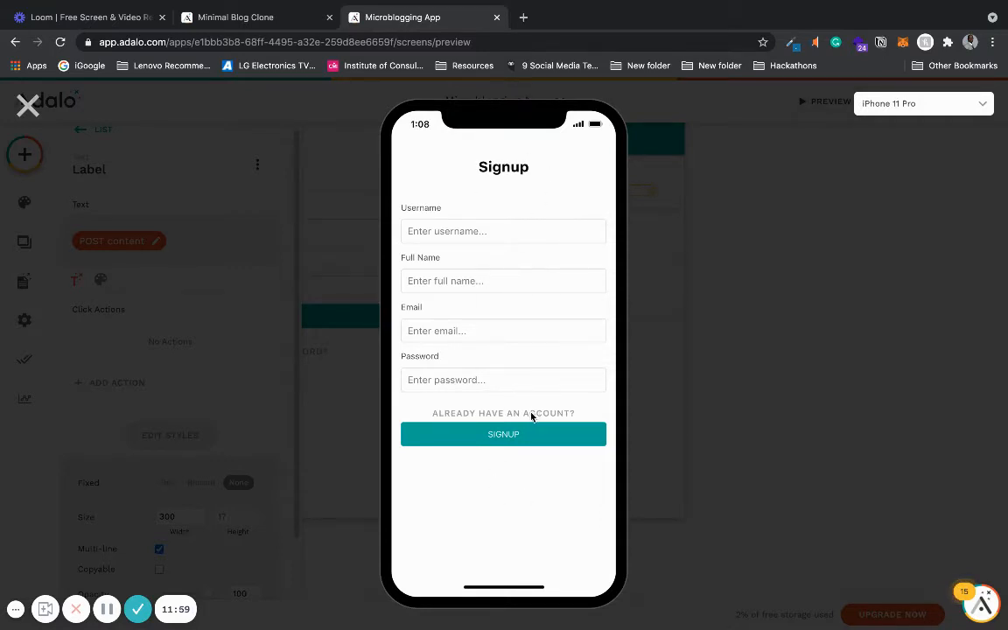
pyautogui.click(28, 105)
pyautogui.click(407, 508)
pyautogui.hscroll(-5, 407, 508)
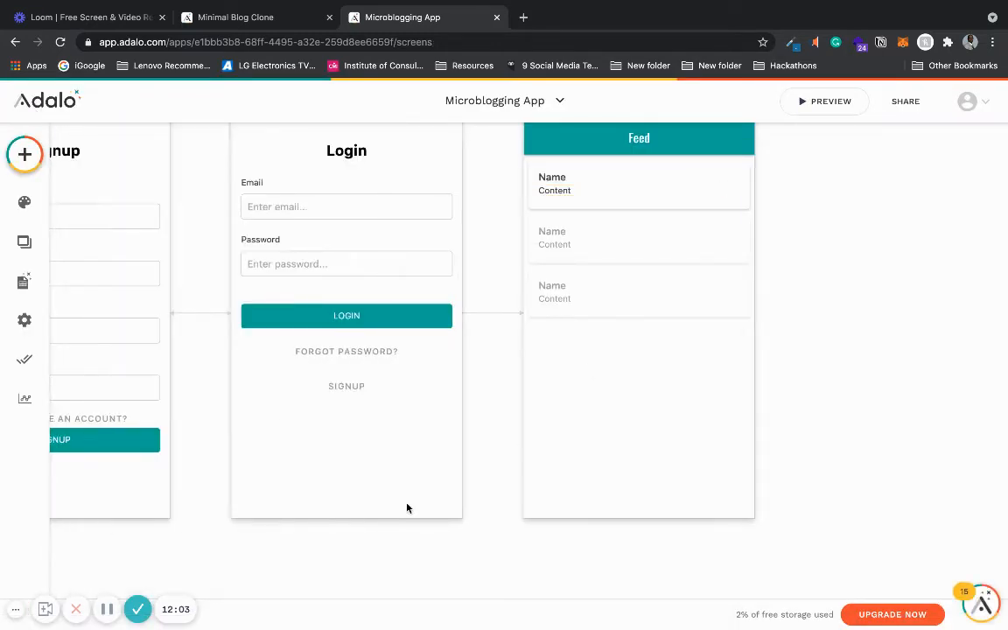
# - On the Signup screen, move the Already have an account? link below the Signup button and preview the result
pyautogui.click(315, 421)
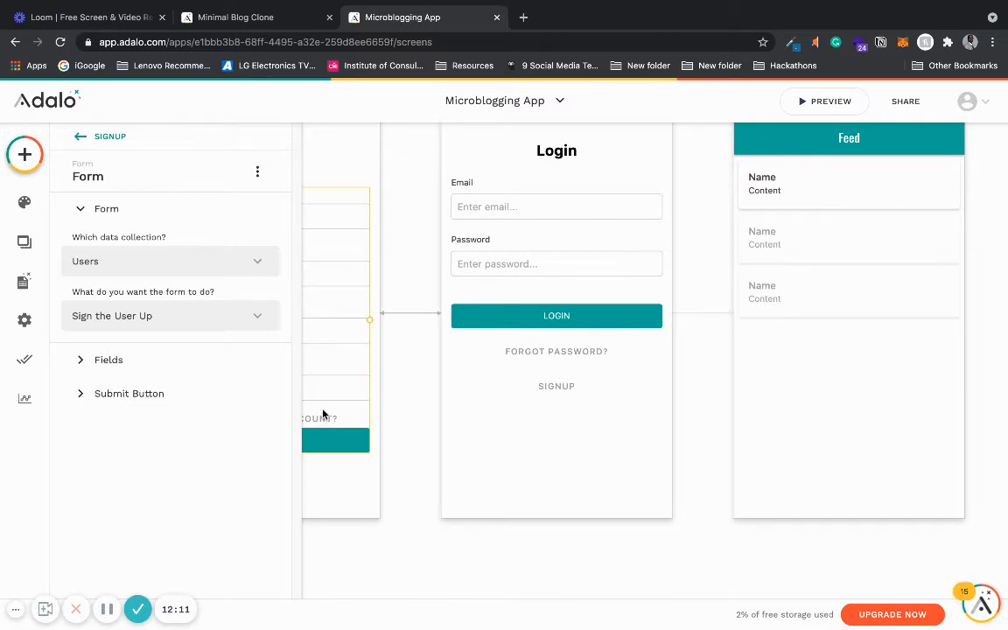
pyautogui.click(329, 419)
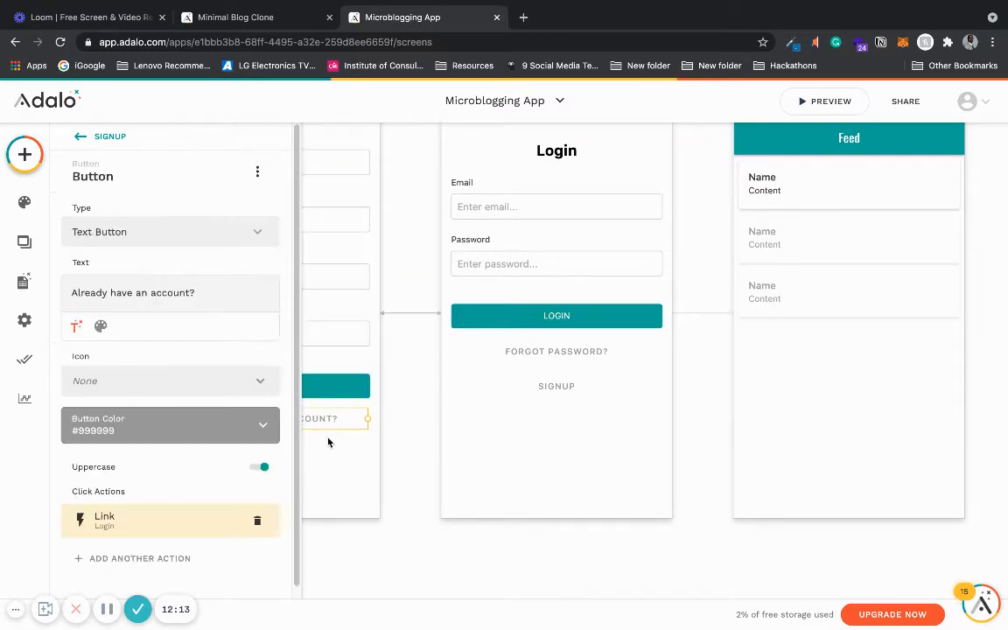
pyautogui.moveTo(328, 442); pyautogui.dragTo(331, 459)
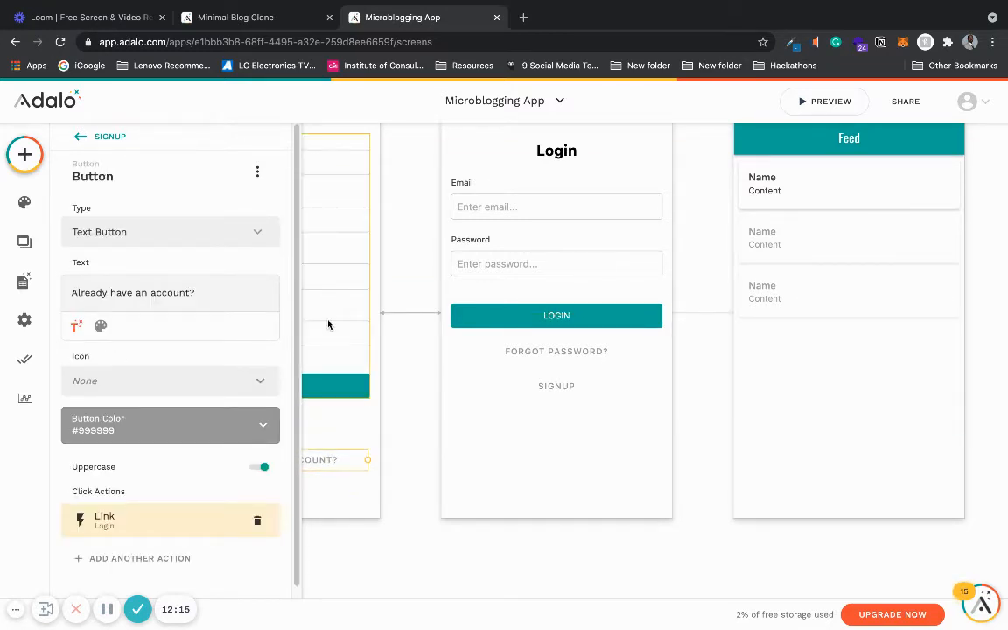
pyautogui.moveTo(328, 324); pyautogui.dragTo(330, 368)
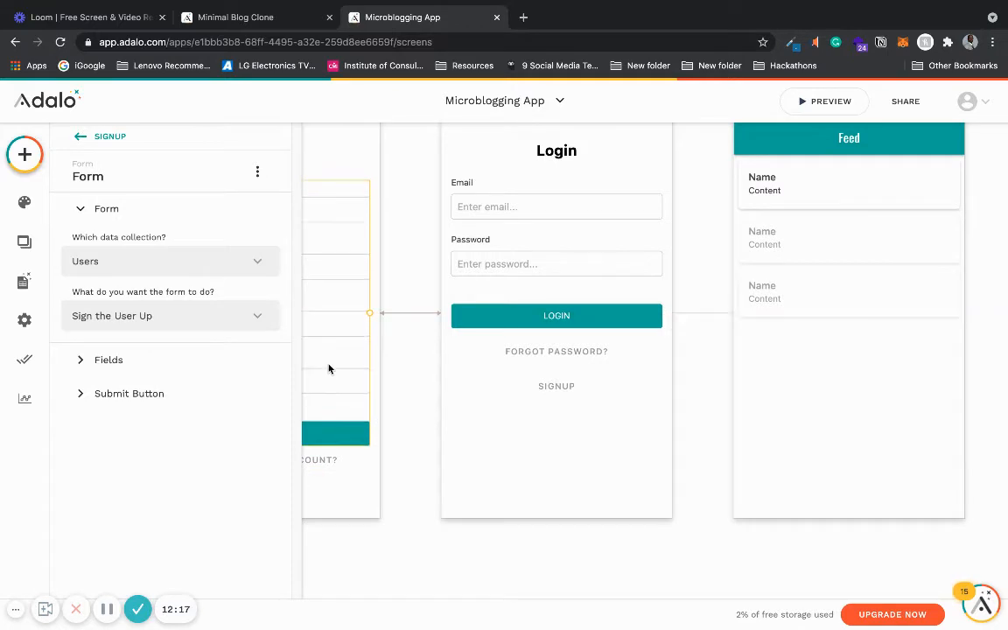
pyautogui.click(825, 102)
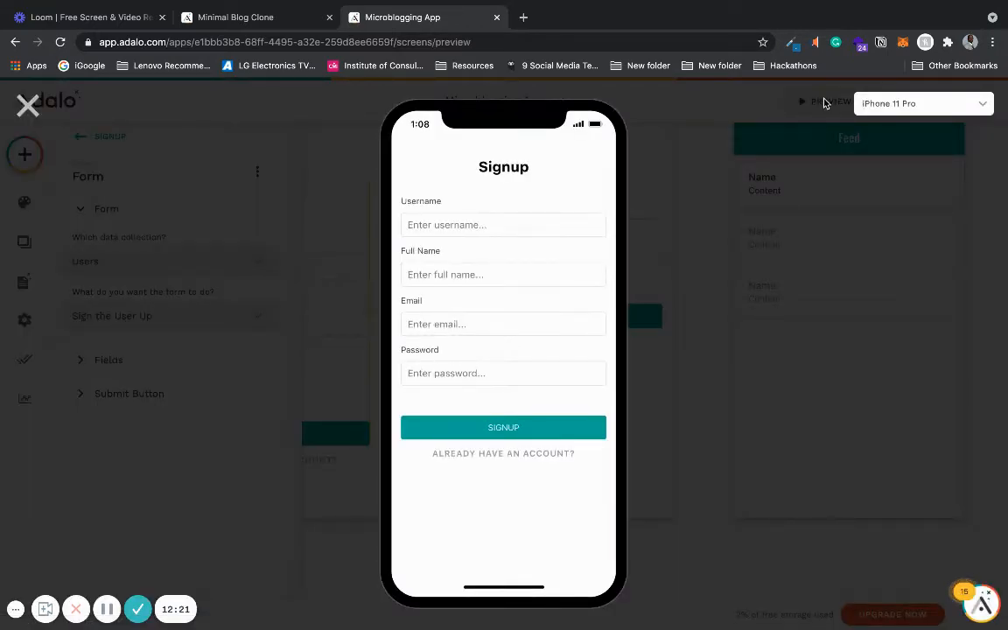
# - Preview the app, switch to the Login screen, sign in with an email and the account password, then close the preview
pyautogui.click(512, 454)
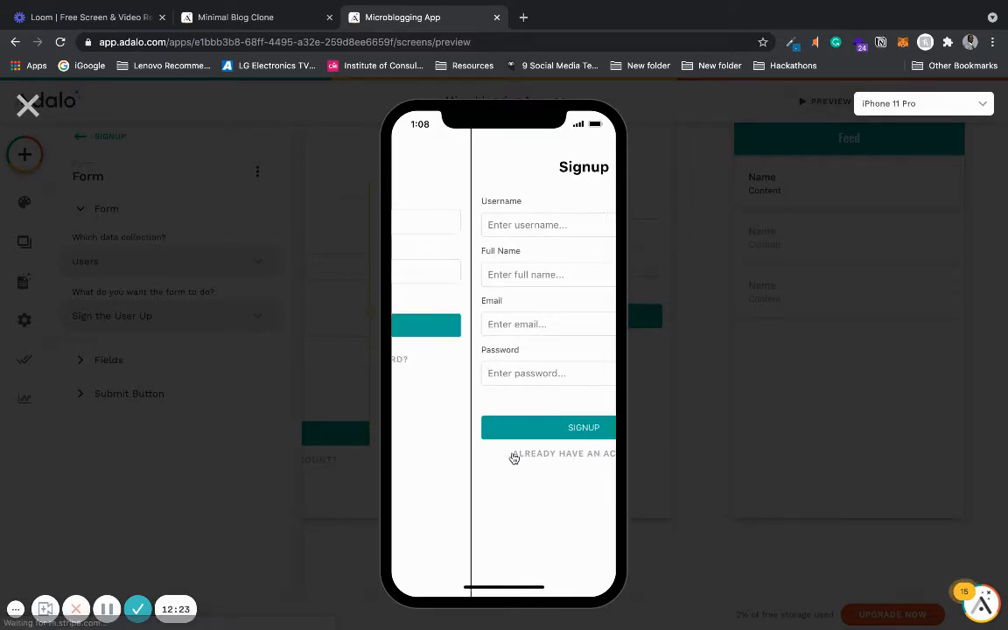
pyautogui.click(499, 222)
pyautogui.click(487, 248)
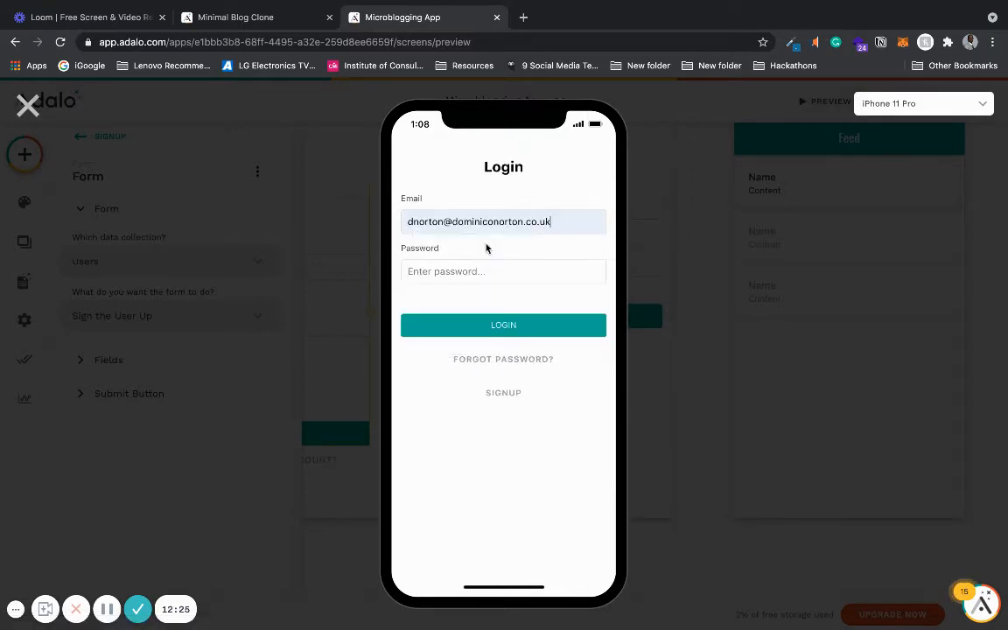
pyautogui.click(474, 263)
pyautogui.write('•••')
pyautogui.press('BackSpace')
pyautogui.press('BackSpace')
pyautogui.press('BackSpace')
pyautogui.press('BackSpace')
pyautogui.write('•')
pyautogui.click(520, 329)
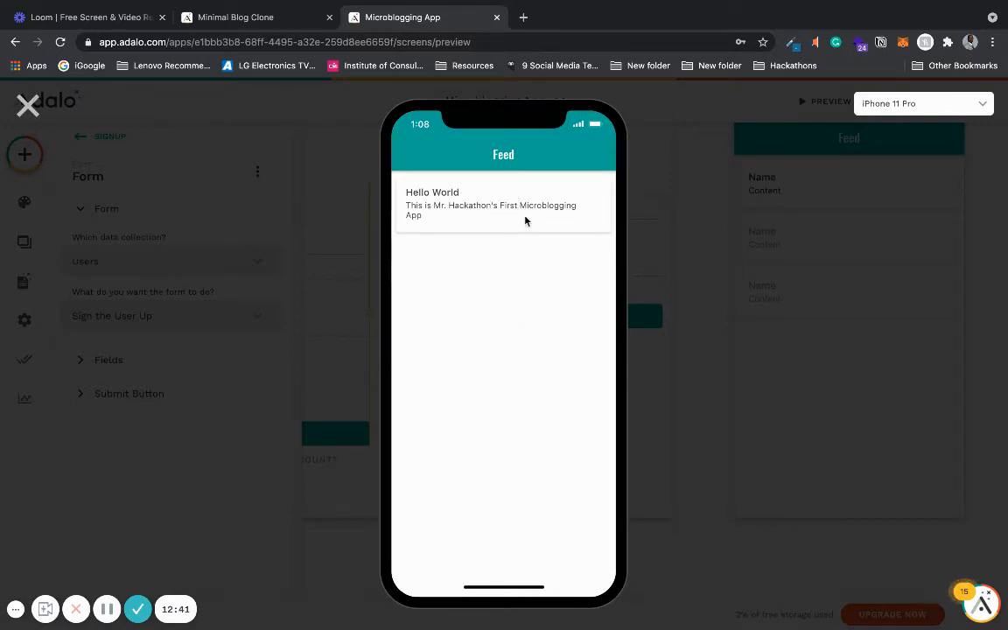
pyautogui.click(27, 106)
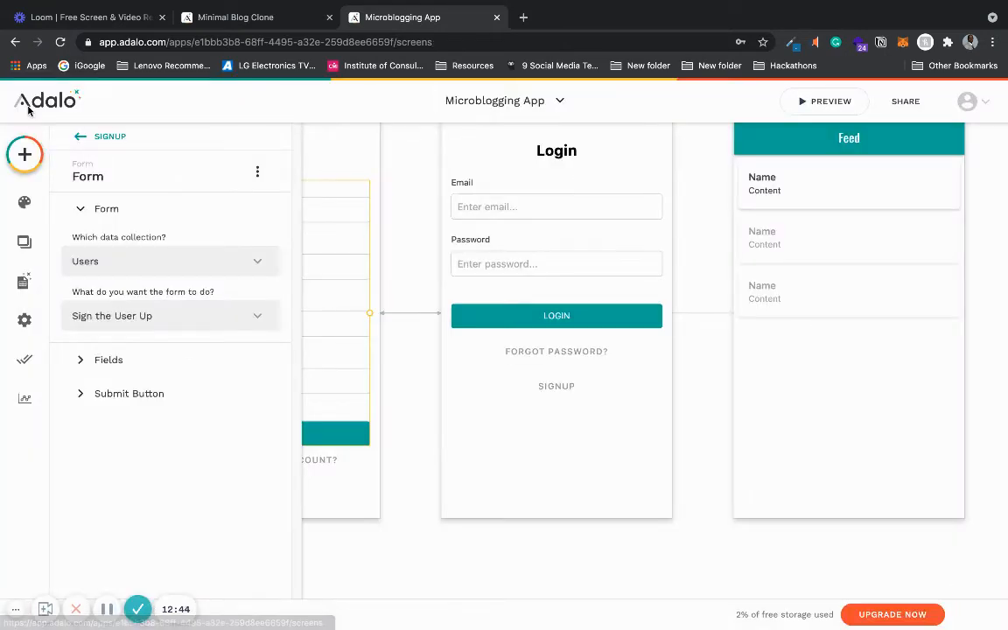
# - Inspect the Feed list's settings, including its sorting and advanced options
pyautogui.click(800, 200)
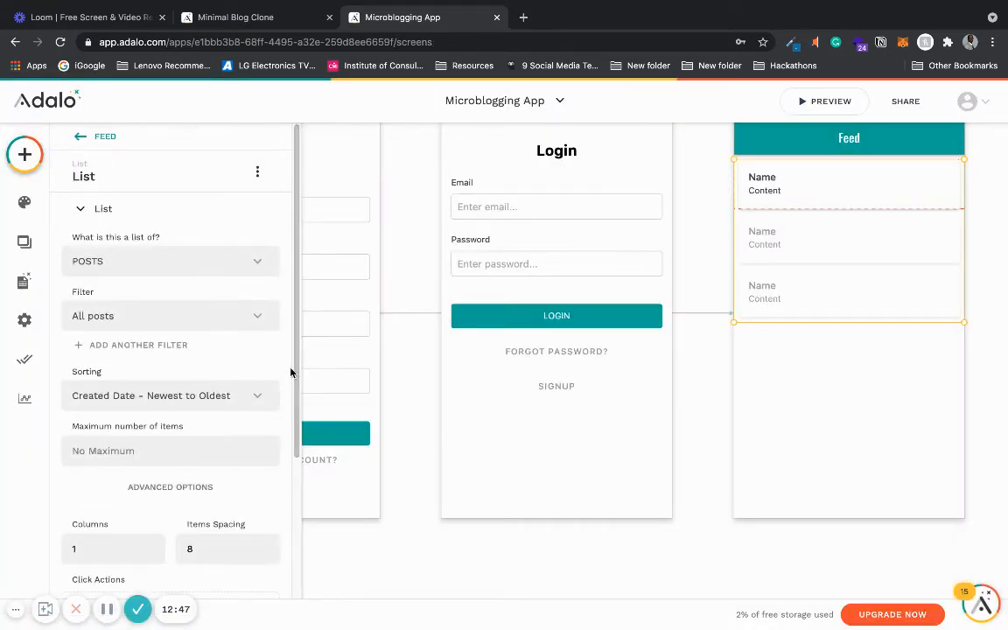
pyautogui.moveTo(294, 372); pyautogui.dragTo(281, 428)
pyautogui.click(200, 407)
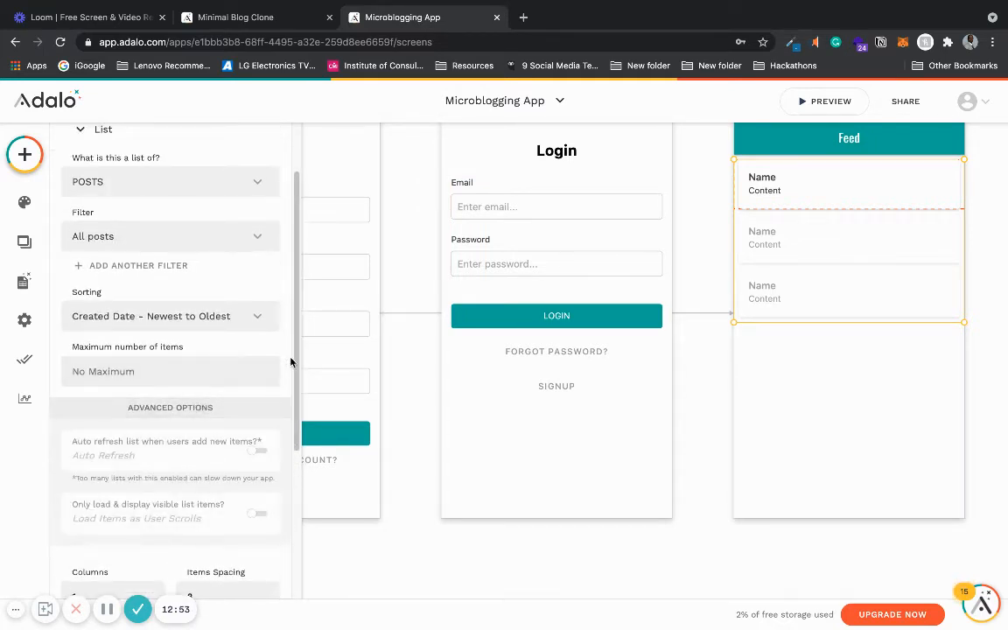
pyautogui.click(171, 266)
pyautogui.click(259, 278)
pyautogui.moveTo(292, 270); pyautogui.dragTo(293, 477)
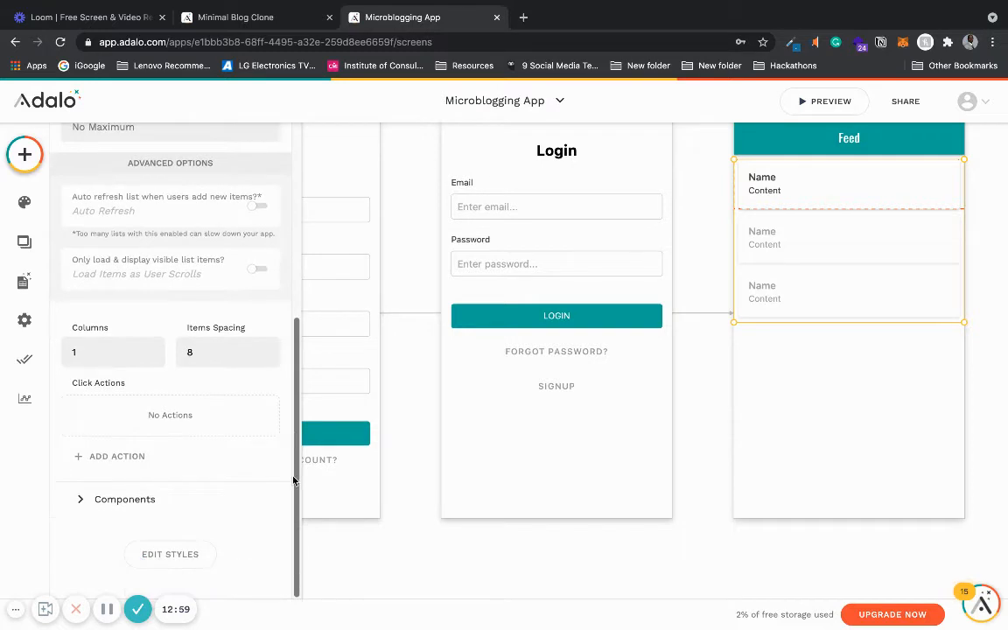
# - Inspect the list item's components, the content text's binding and its visibility setting
pyautogui.click(771, 203)
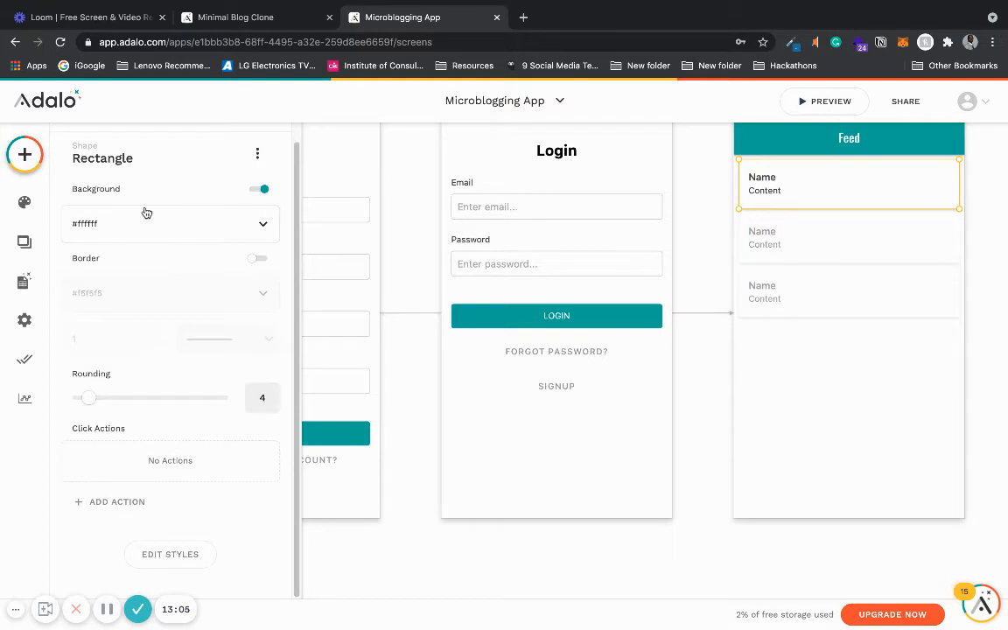
pyautogui.click(770, 235)
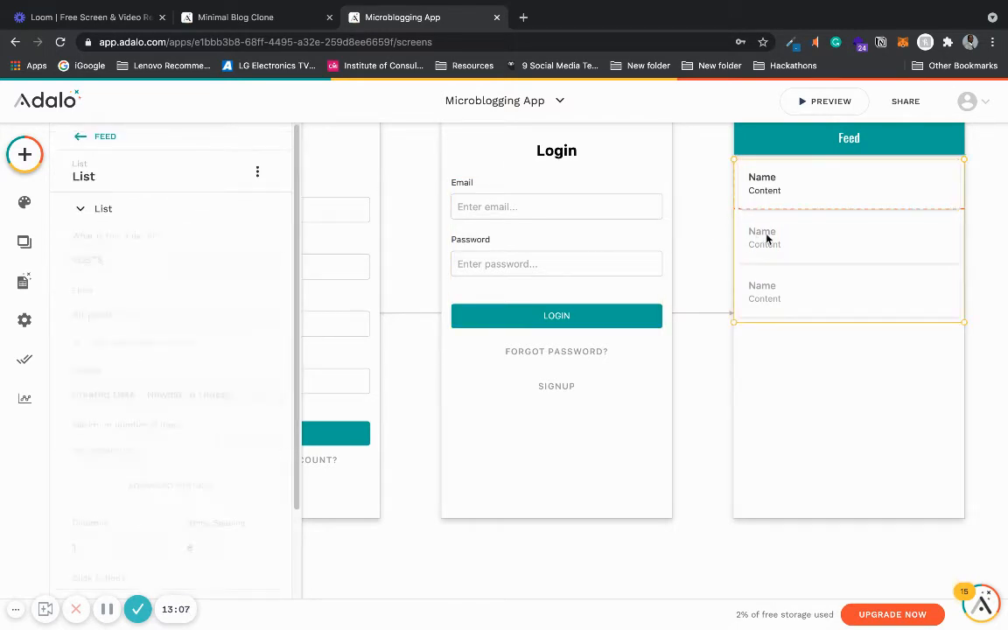
pyautogui.click(80, 209)
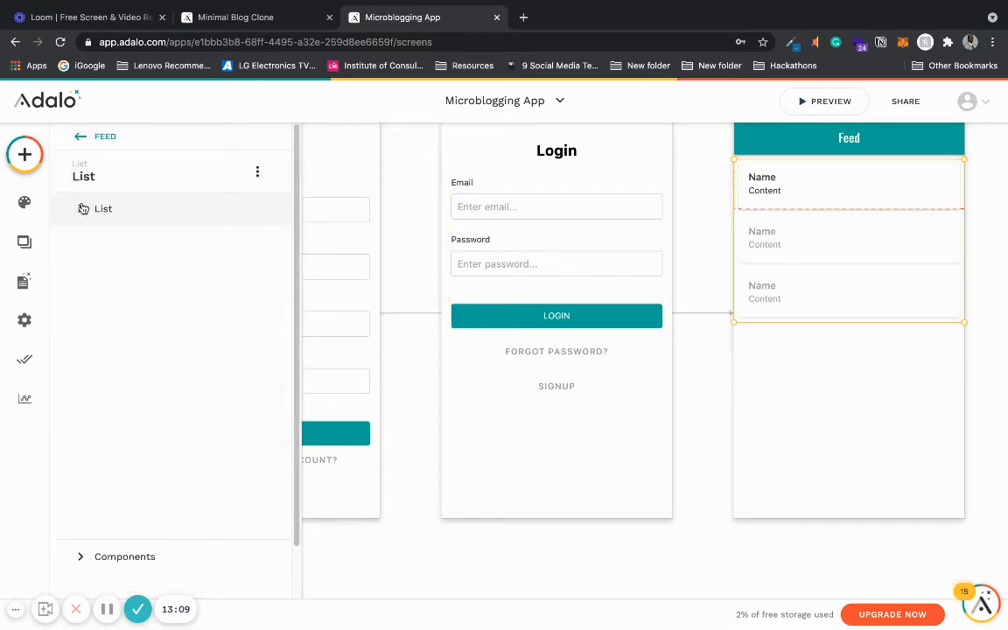
pyautogui.click(80, 249)
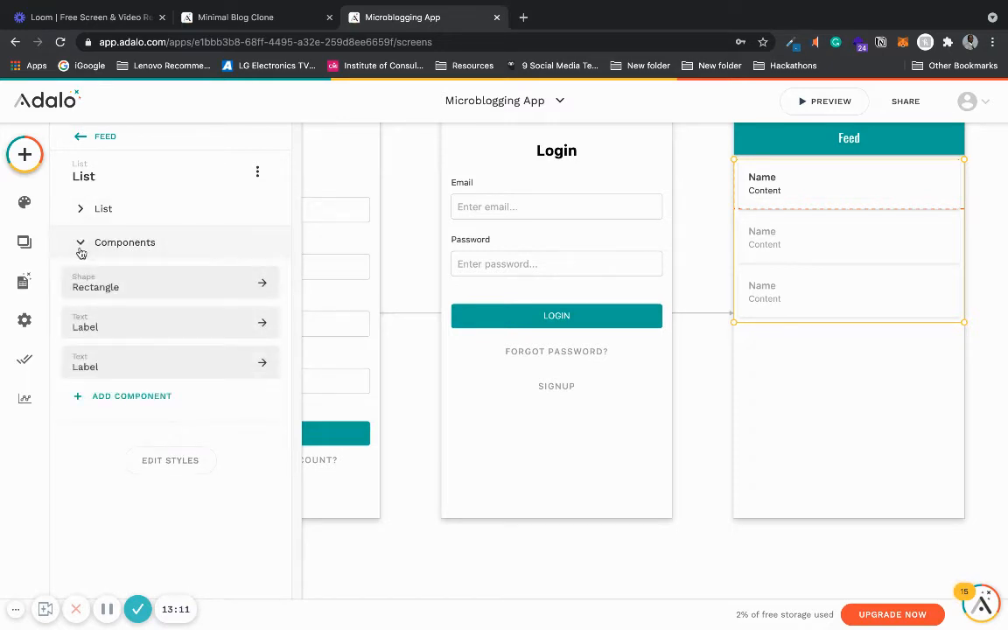
pyautogui.click(188, 359)
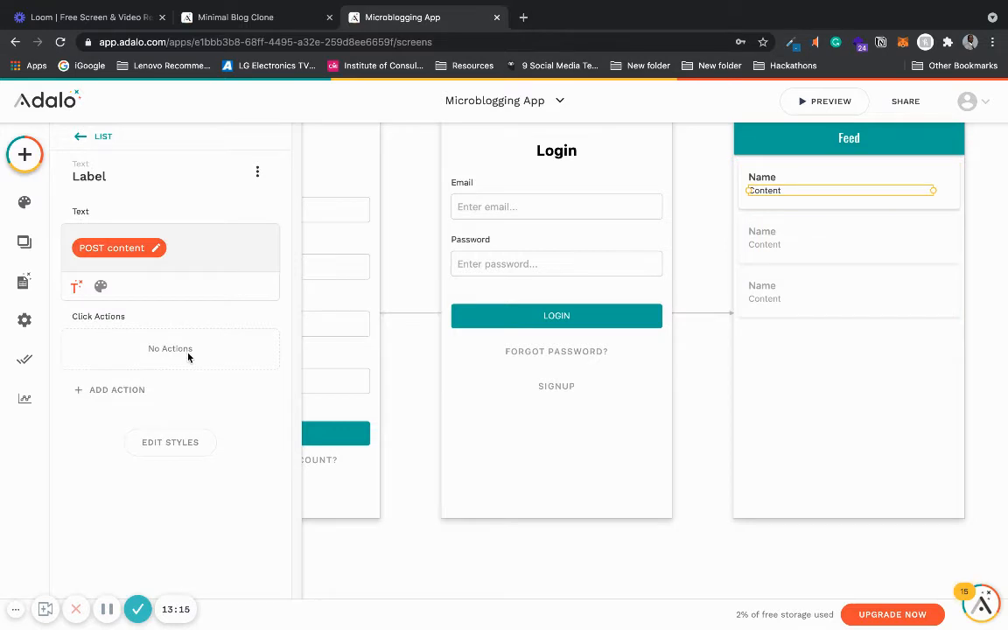
pyautogui.click(158, 252)
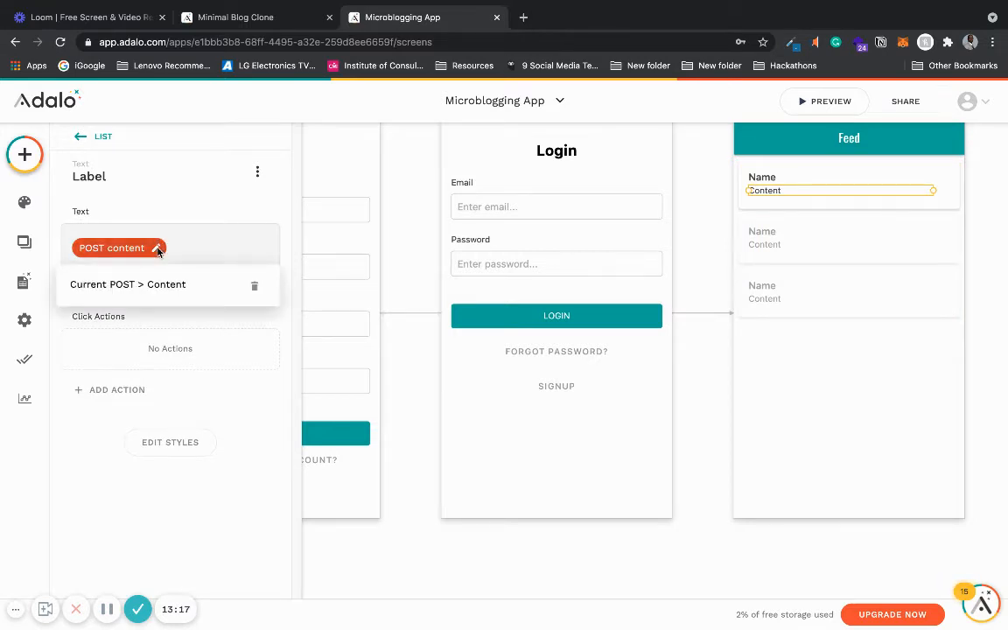
pyautogui.click(184, 248)
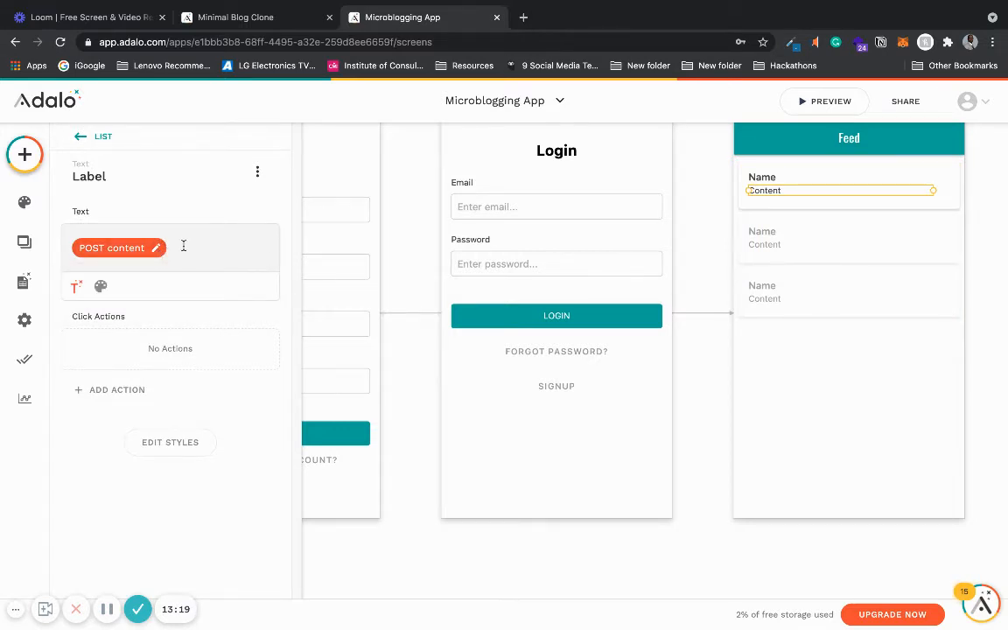
pyautogui.click(258, 171)
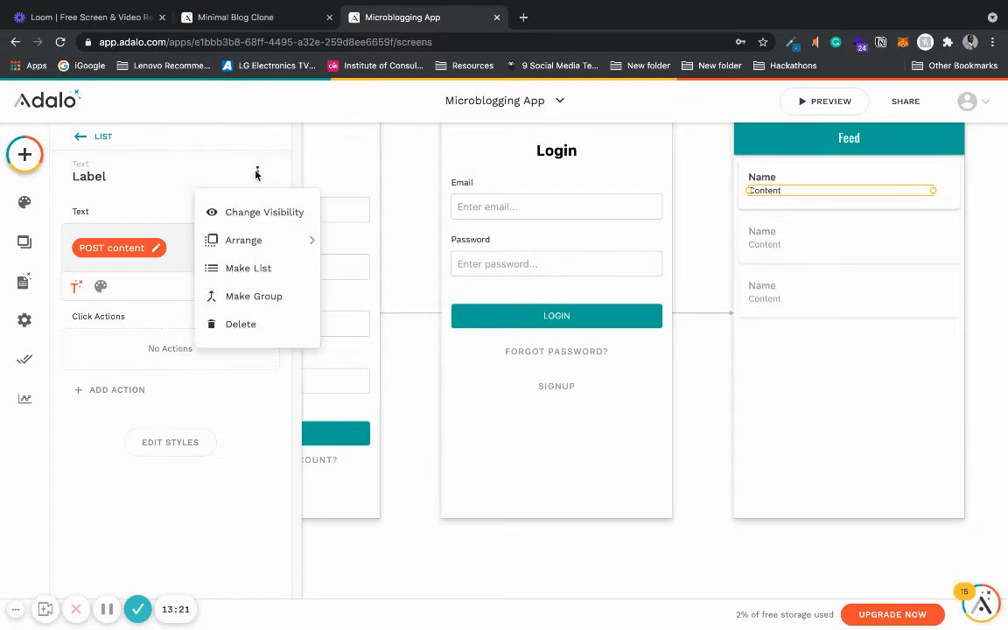
pyautogui.click(245, 212)
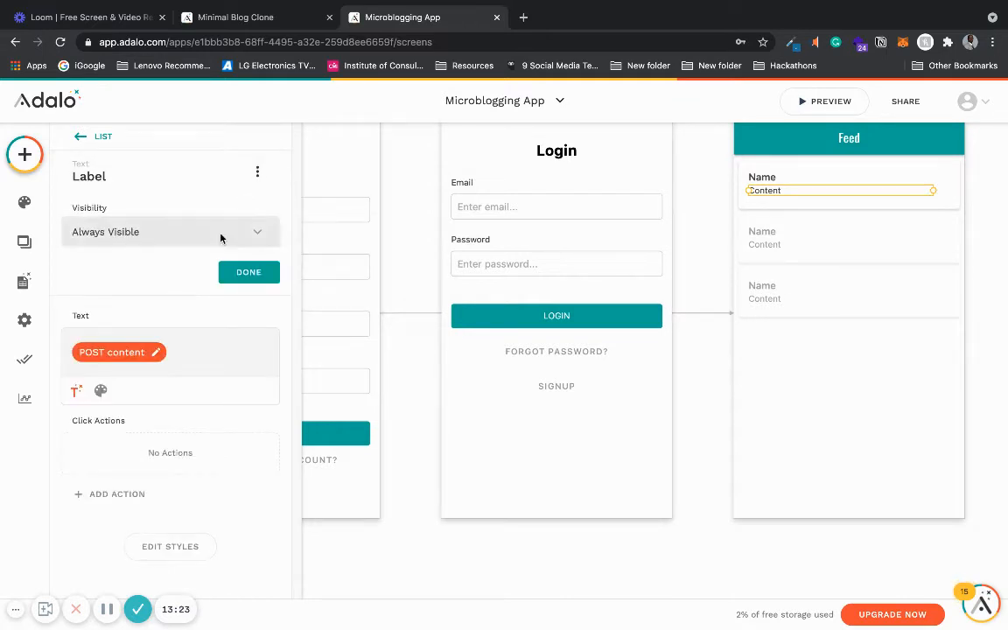
pyautogui.click(221, 234)
pyautogui.click(220, 236)
pyautogui.click(240, 277)
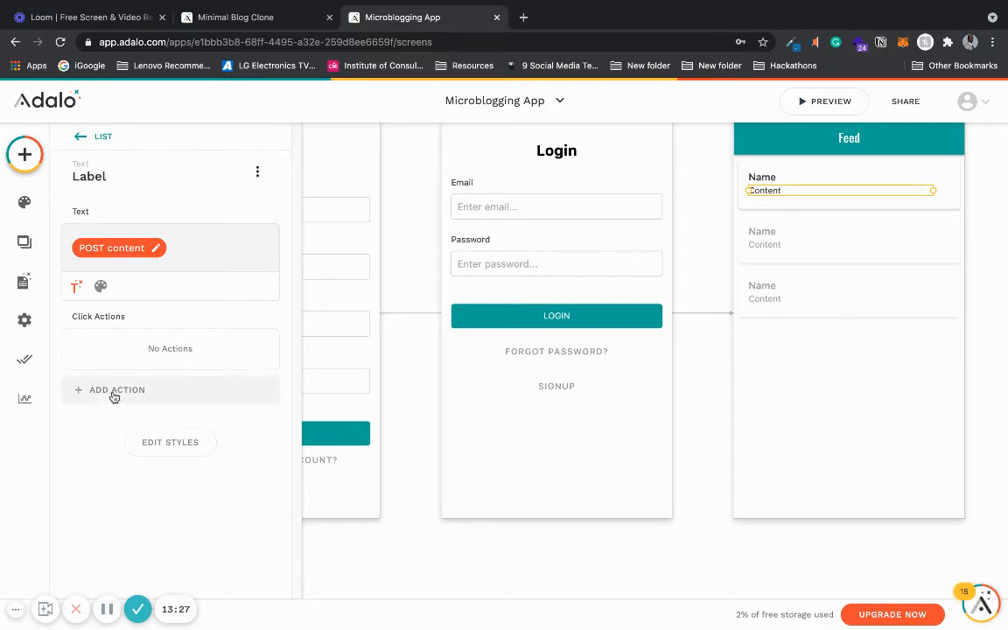
pyautogui.click(76, 287)
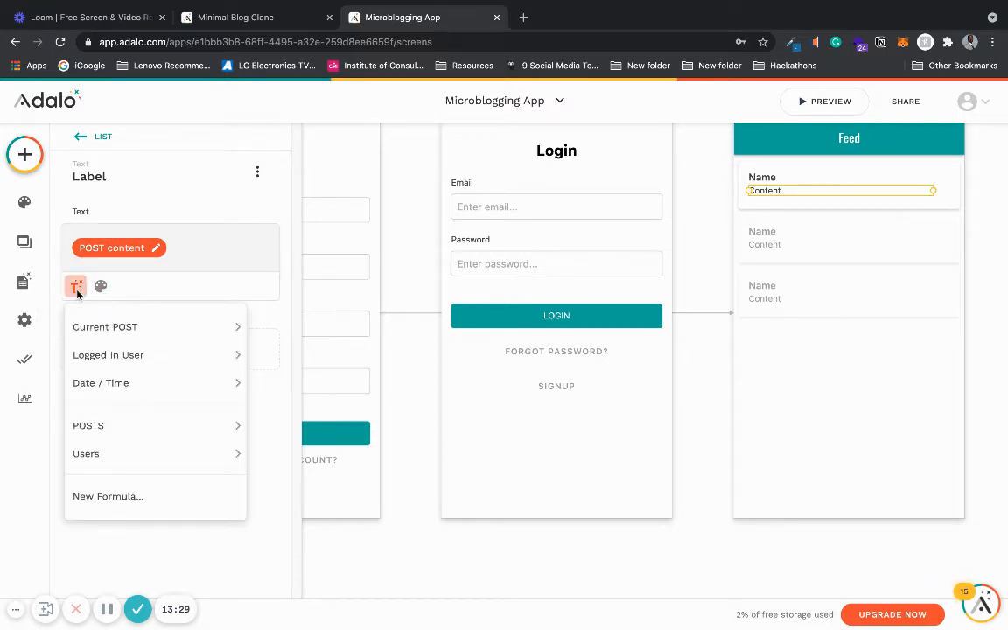
pyautogui.click(80, 499)
pyautogui.click(167, 276)
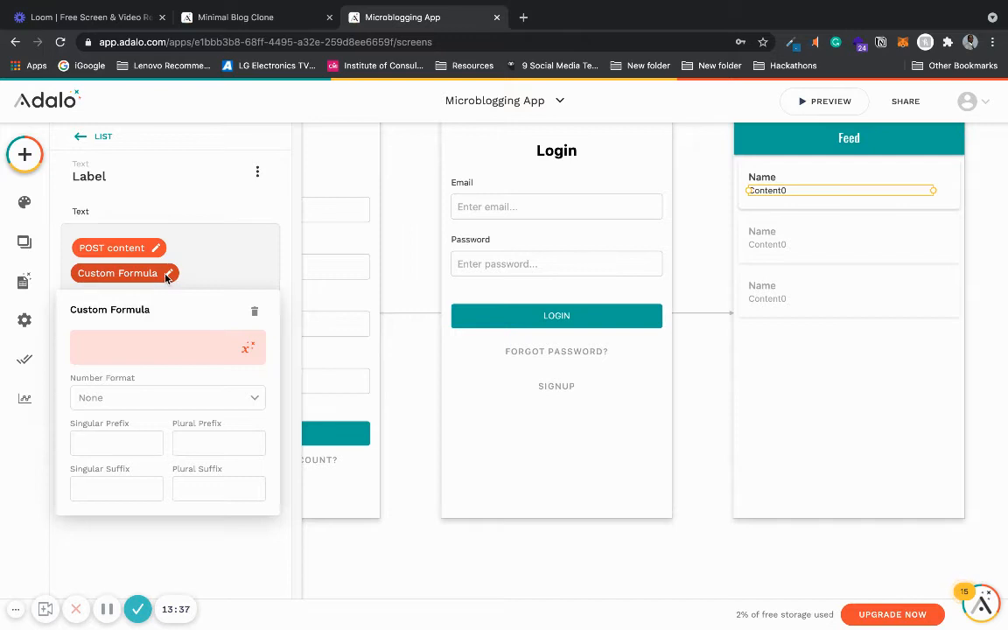
pyautogui.click(248, 348)
pyautogui.moveTo(227, 389)
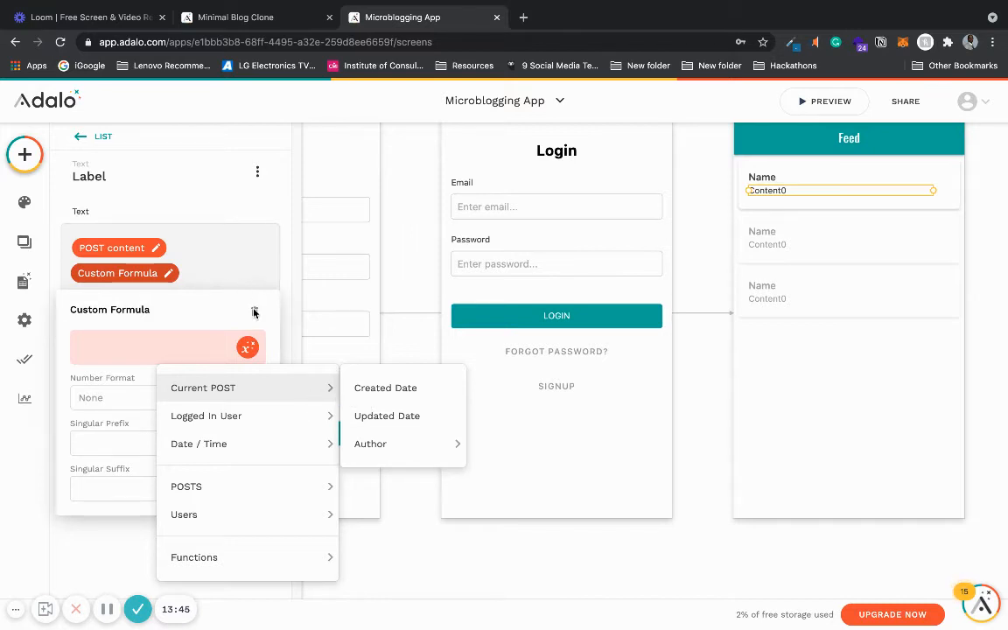
pyautogui.moveTo(237, 442)
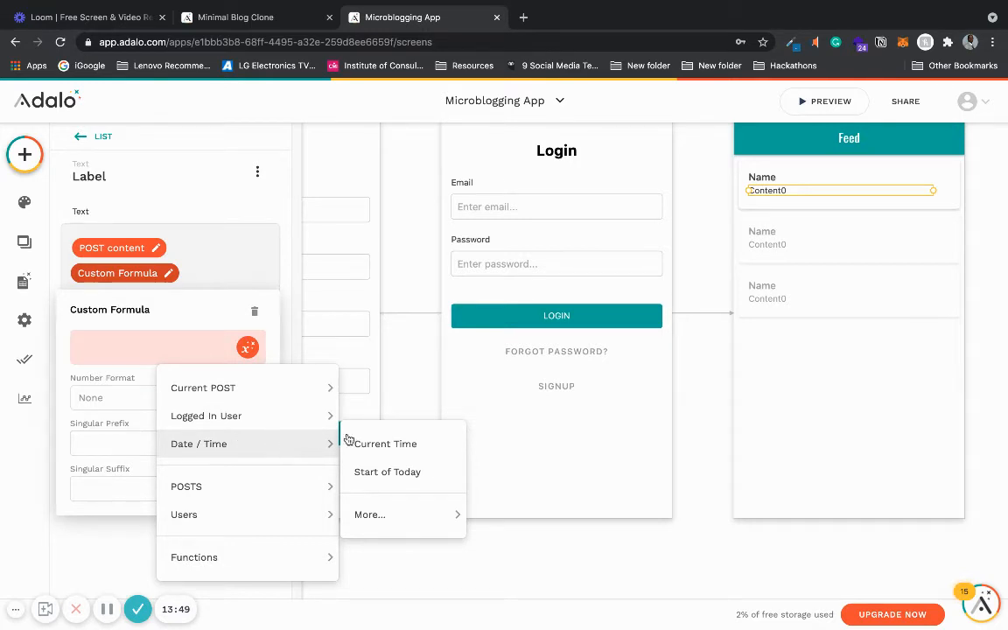
pyautogui.click(256, 315)
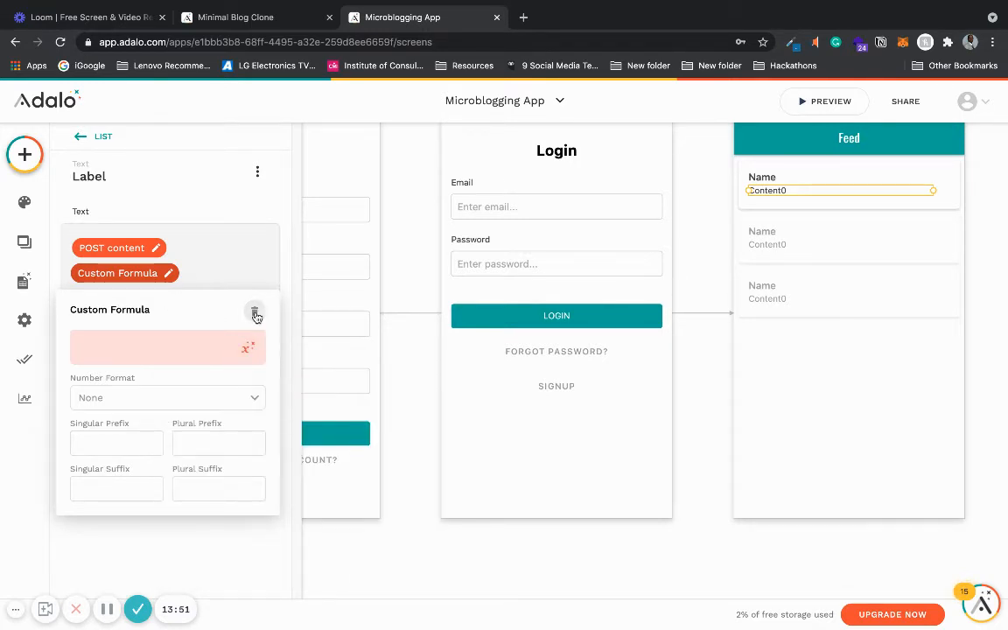
pyautogui.click(255, 314)
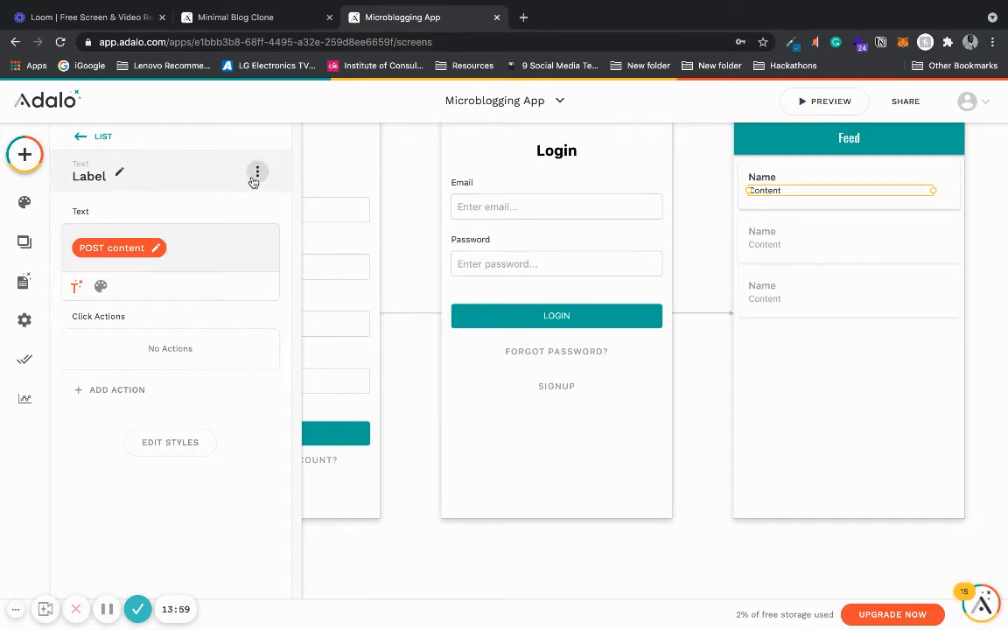
# - In the Minimal Blog Clone, examine the Feed list's components and its content label's binding
pyautogui.click(286, 17)
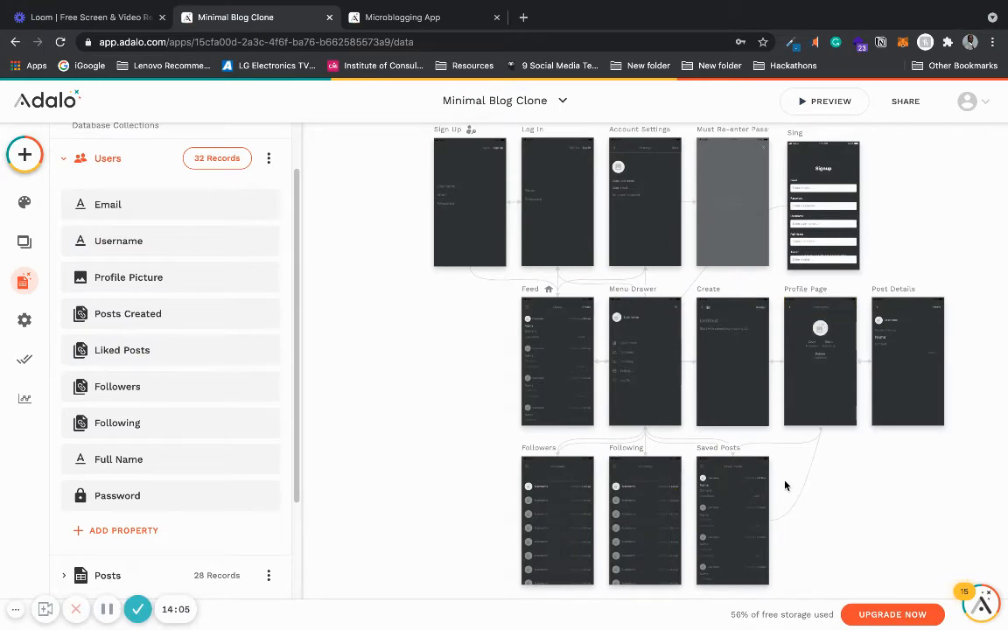
pyautogui.scroll(2, 786, 487)
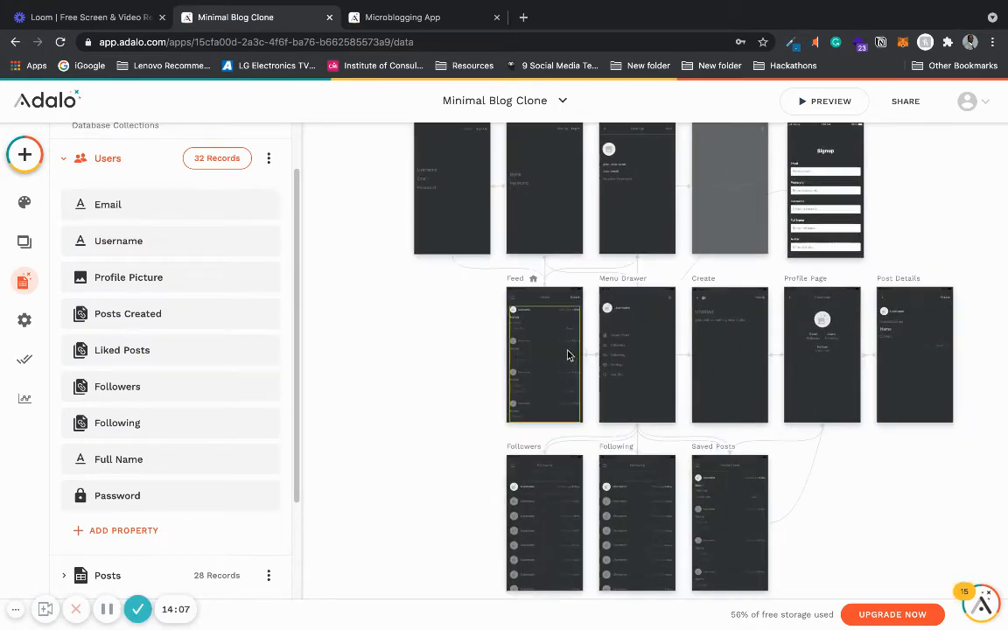
pyautogui.scroll(4, 564, 350)
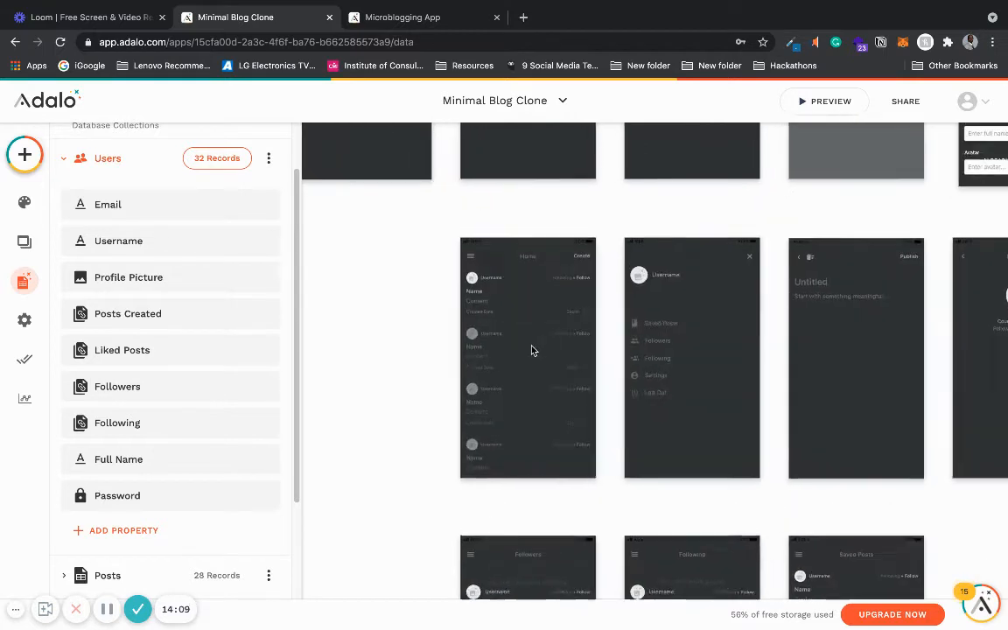
pyautogui.scroll(3, 531, 350)
pyautogui.click(471, 270)
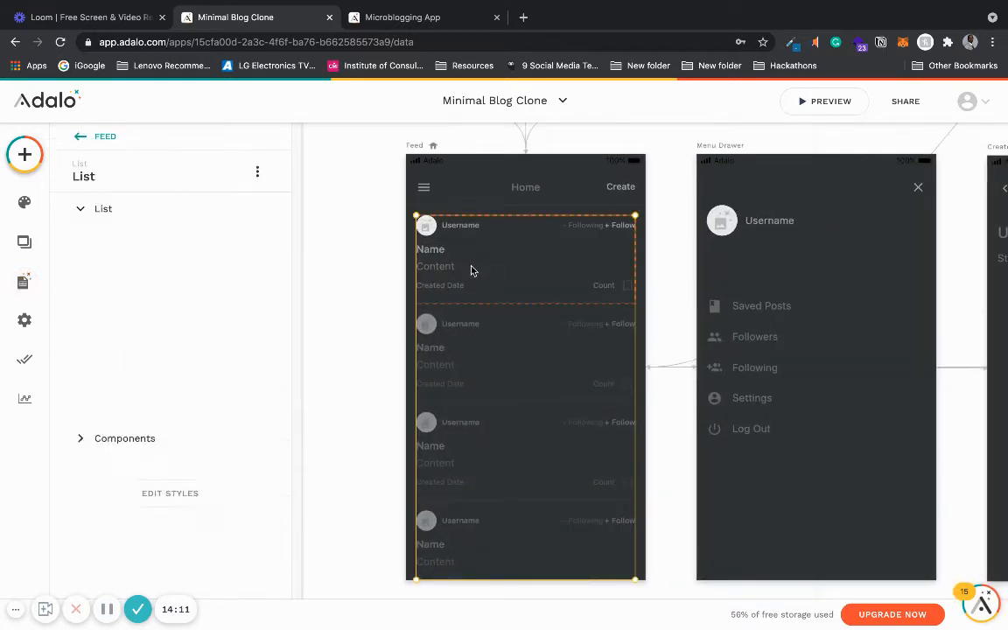
pyautogui.click(156, 212)
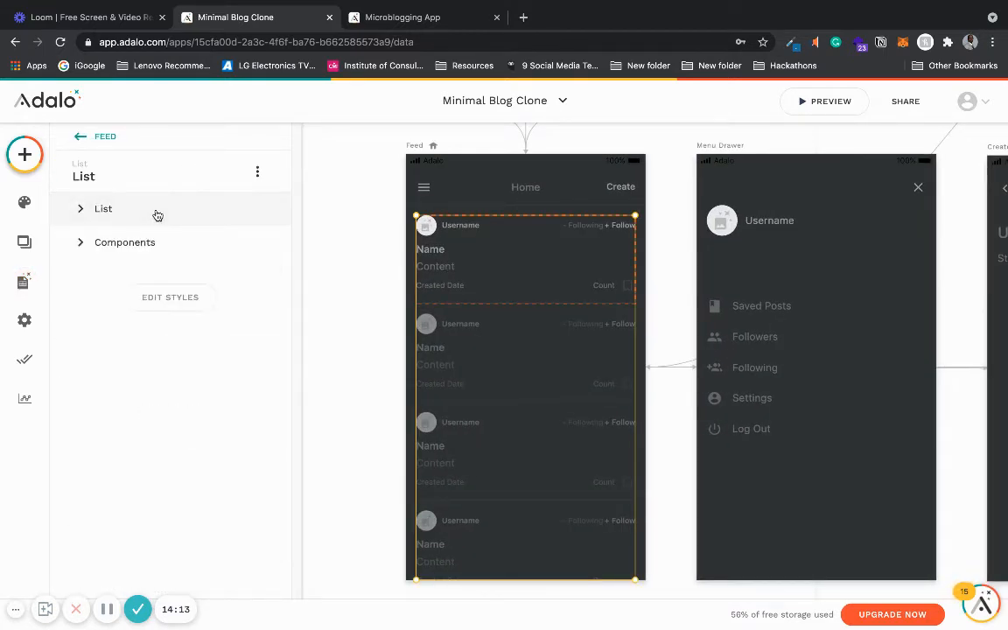
pyautogui.click(151, 242)
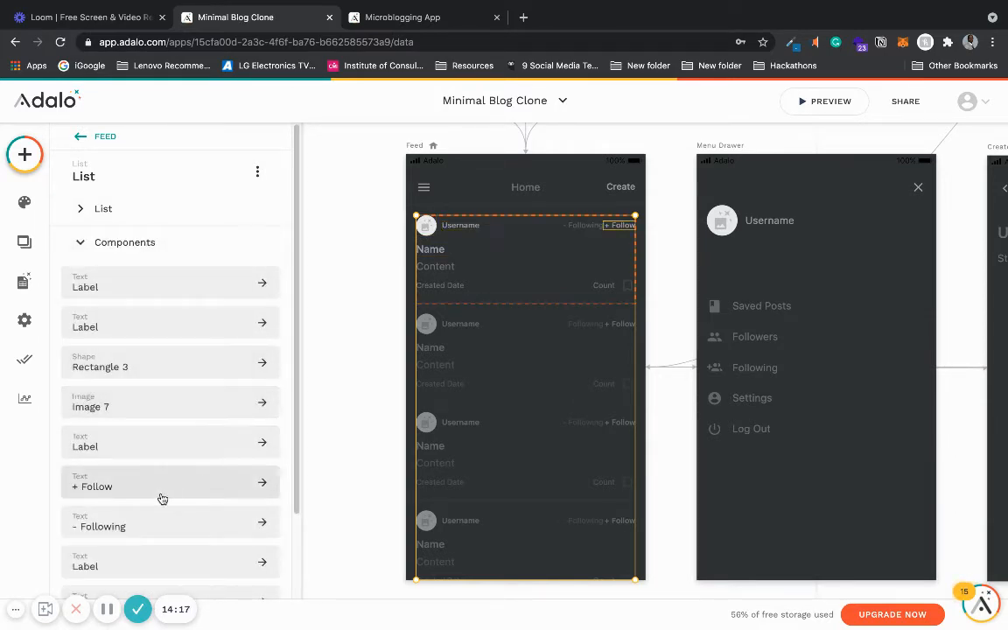
pyautogui.moveTo(299, 466); pyautogui.dragTo(297, 573)
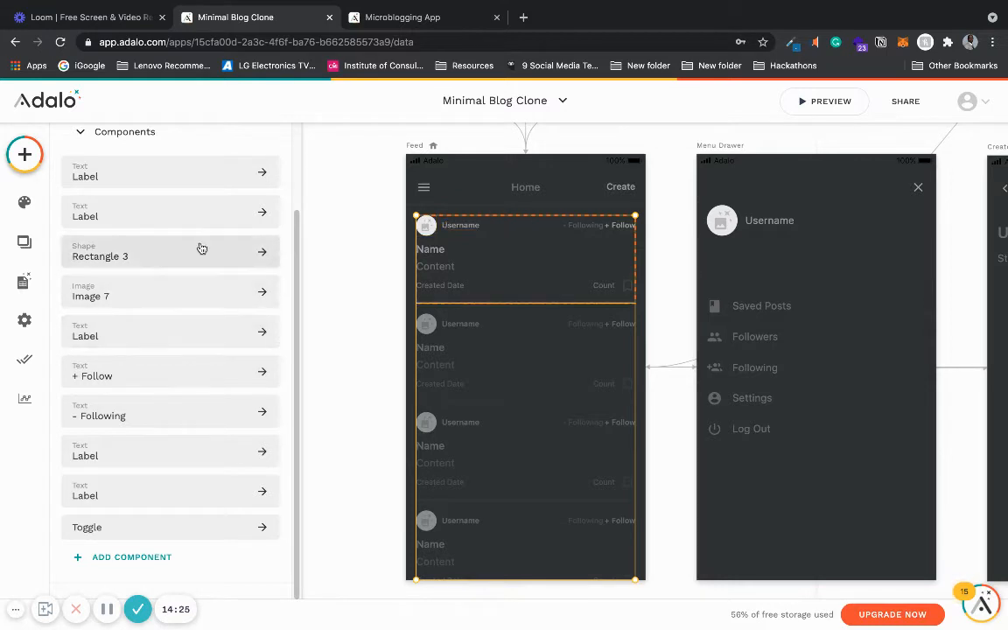
pyautogui.click(204, 186)
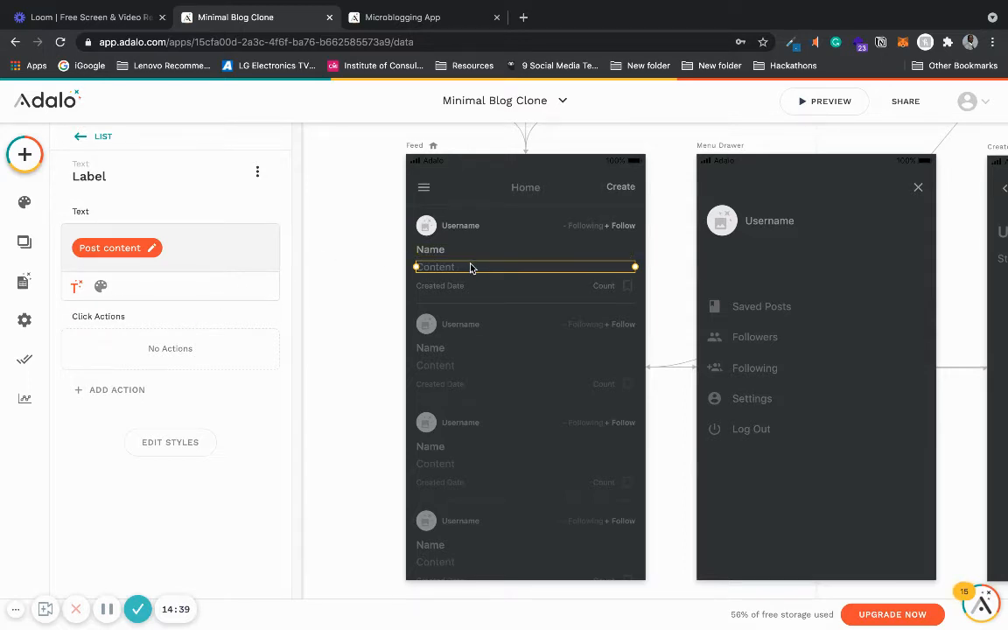
# - Examine the clone's Create screen post content input and its type options
pyautogui.click(23, 282)
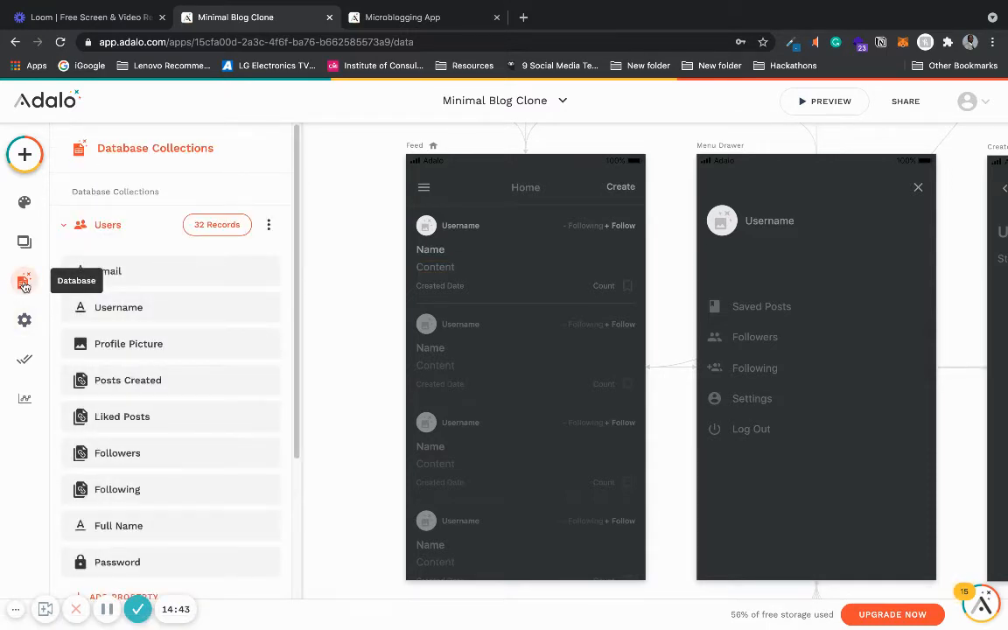
pyautogui.click(24, 283)
pyautogui.scroll(-5, 331, 330)
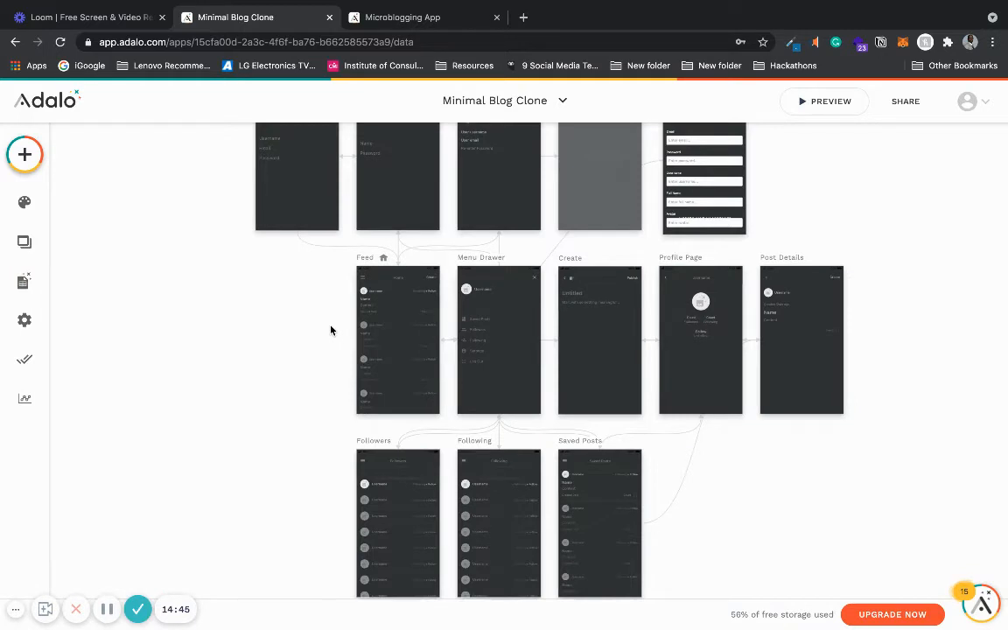
pyautogui.scroll(3, 594, 295)
pyautogui.click(592, 307)
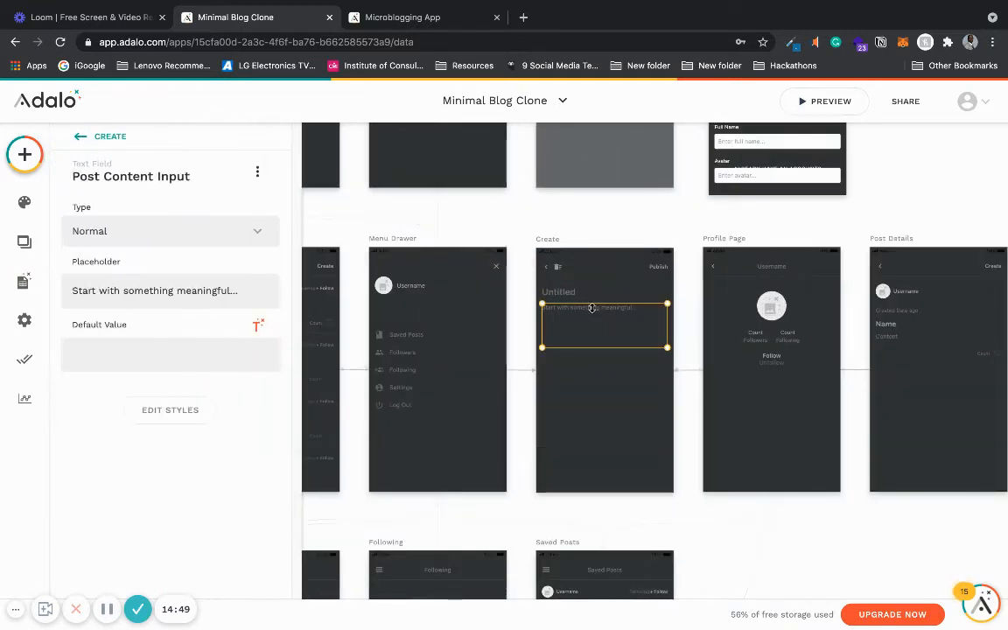
pyautogui.click(256, 235)
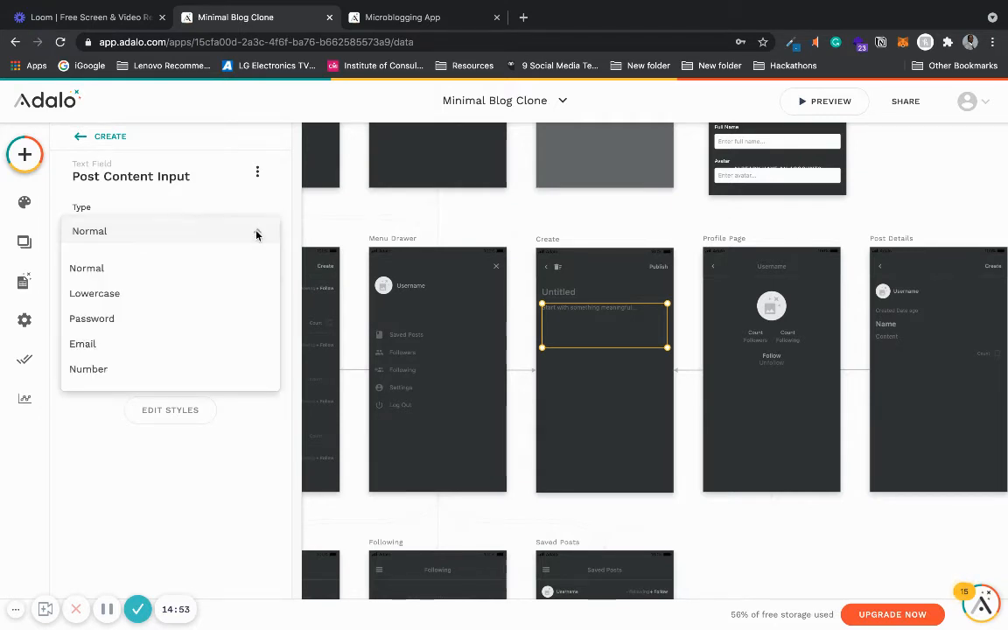
# - In the Minimal Blog Clone, review the post content input's options menu and the overall screen layout
pyautogui.click(257, 235)
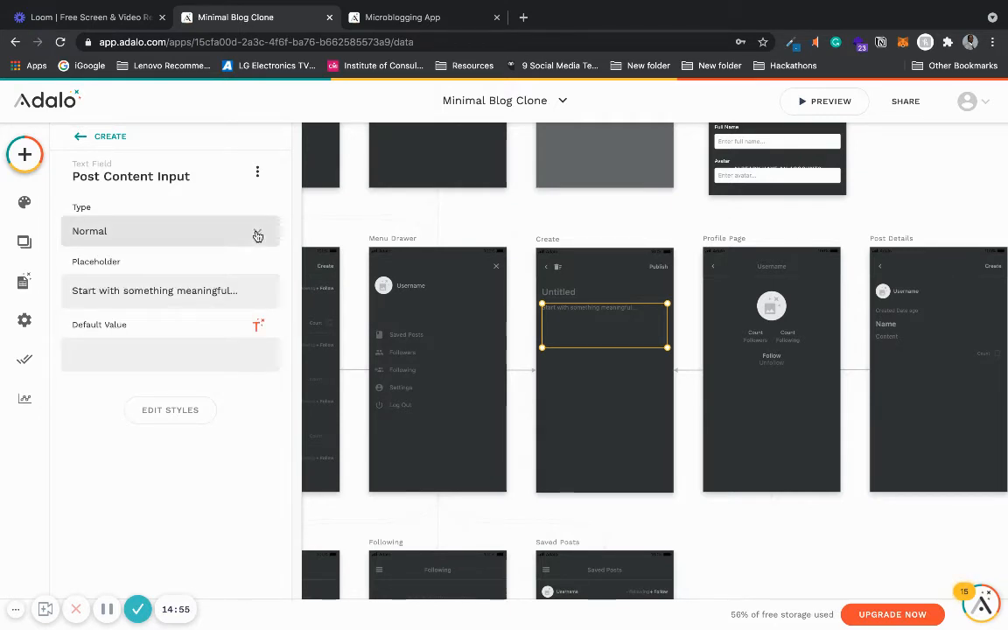
pyautogui.click(257, 174)
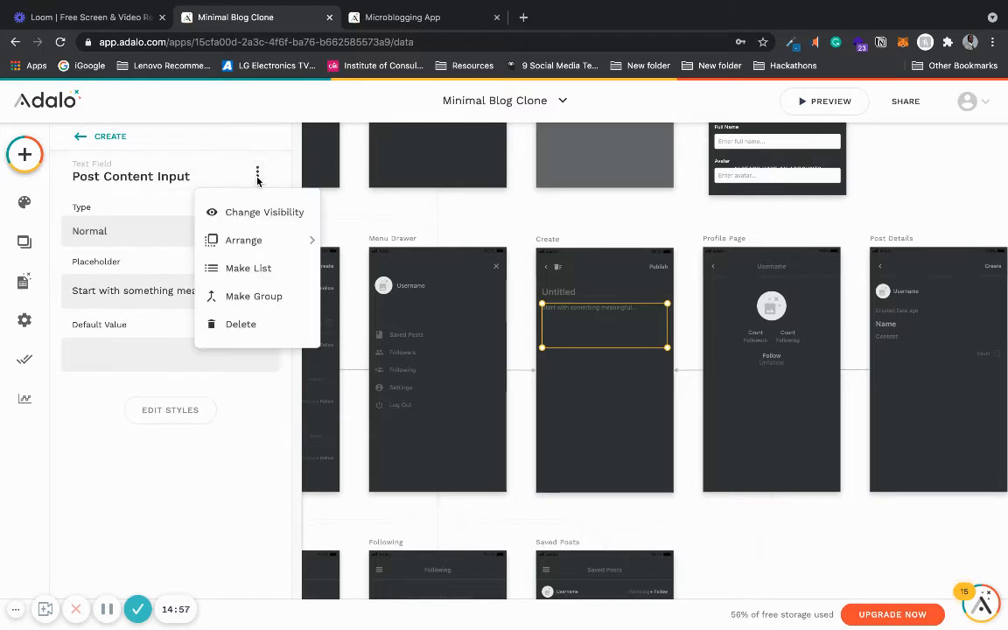
pyautogui.moveTo(259, 238)
pyautogui.click(735, 549)
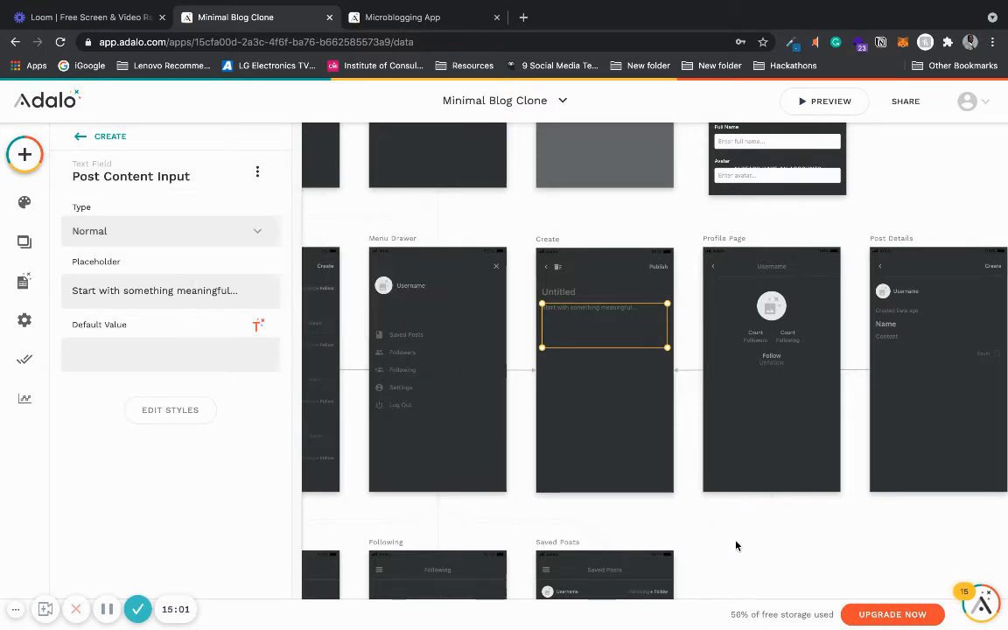
pyautogui.scroll(-3, 737, 567)
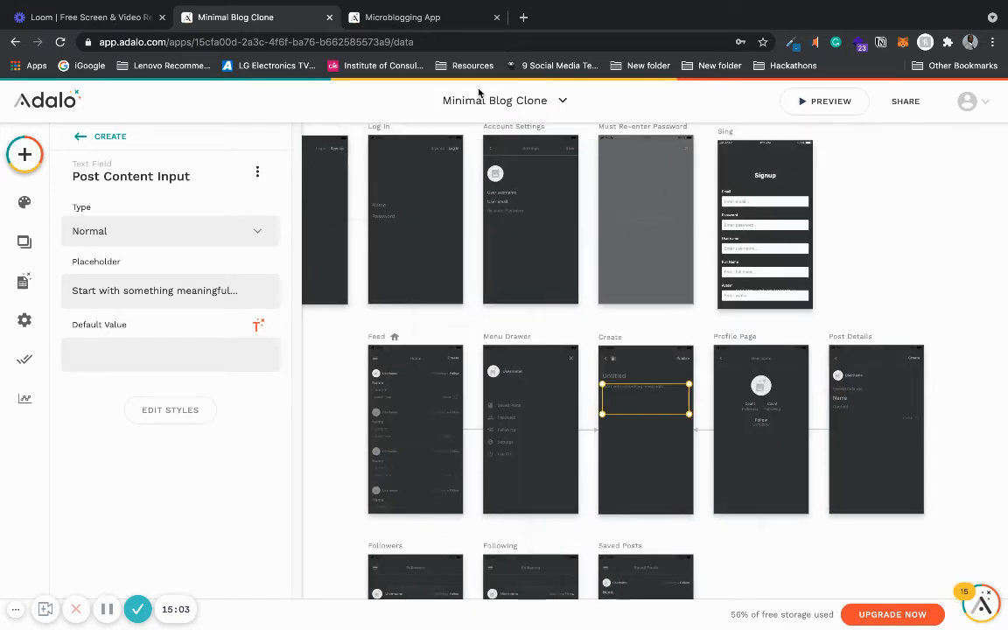
# - Switch to the Microblogging App and select the app bar on the Feed screen
pyautogui.click(406, 21)
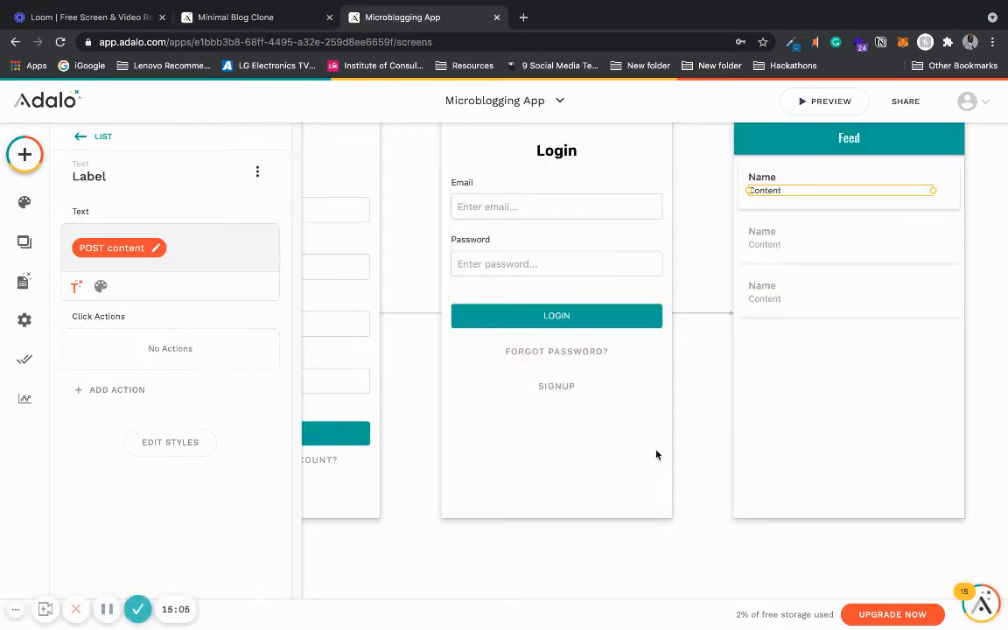
pyautogui.click(687, 389)
pyautogui.scroll(-3, 686, 389)
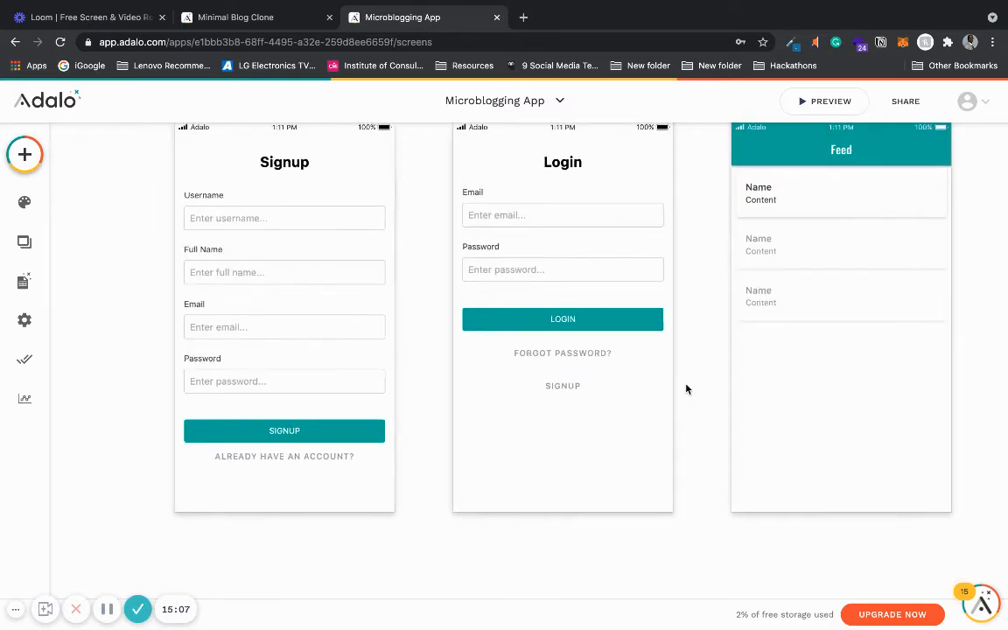
pyautogui.scroll(2, 914, 398)
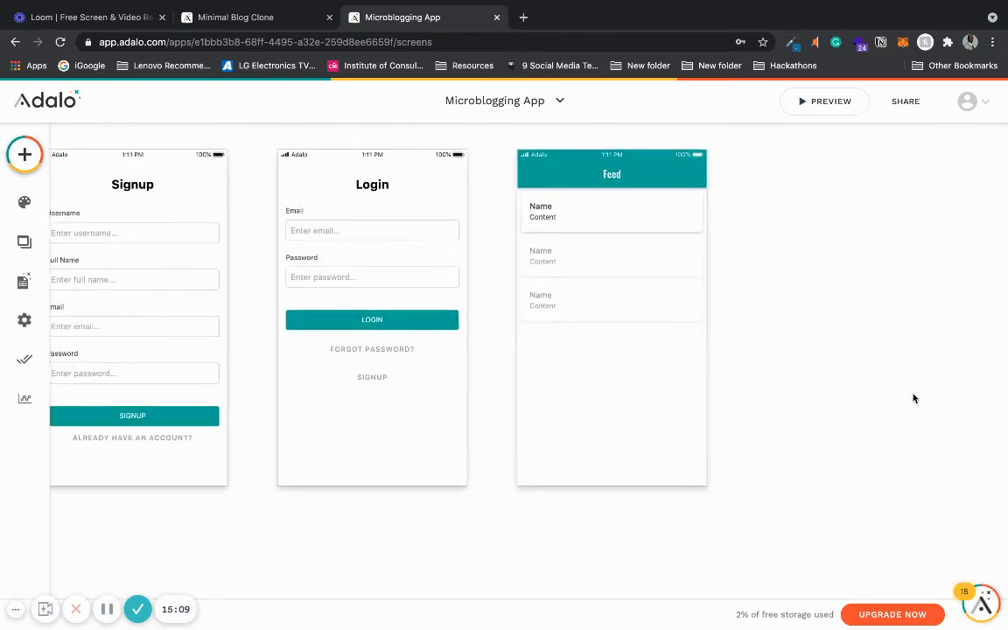
pyautogui.click(723, 225)
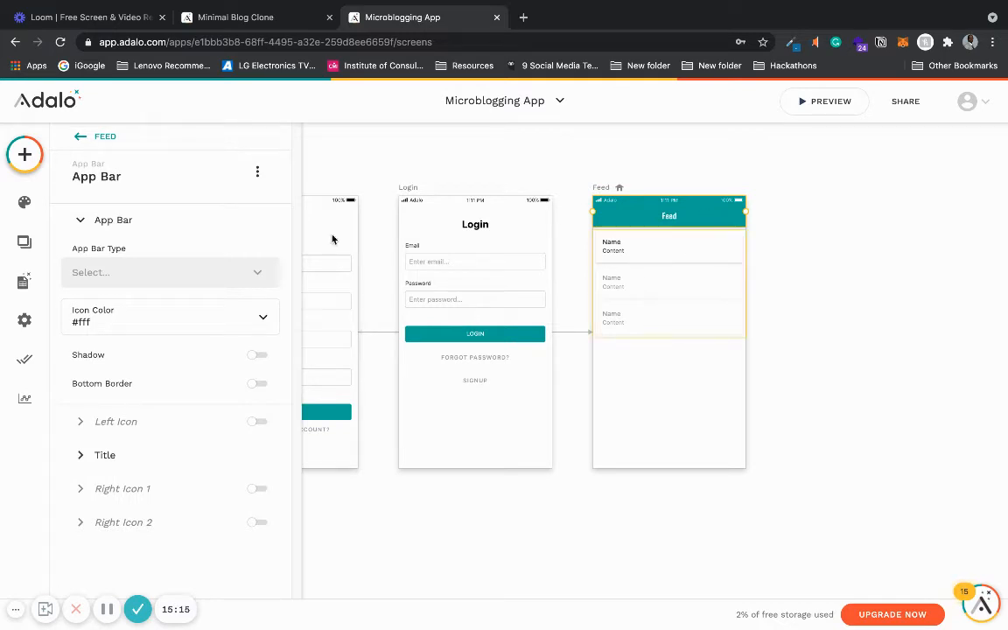
# - Enable the Feed app bar's first right icon and set it to the add icon
pyautogui.click(83, 220)
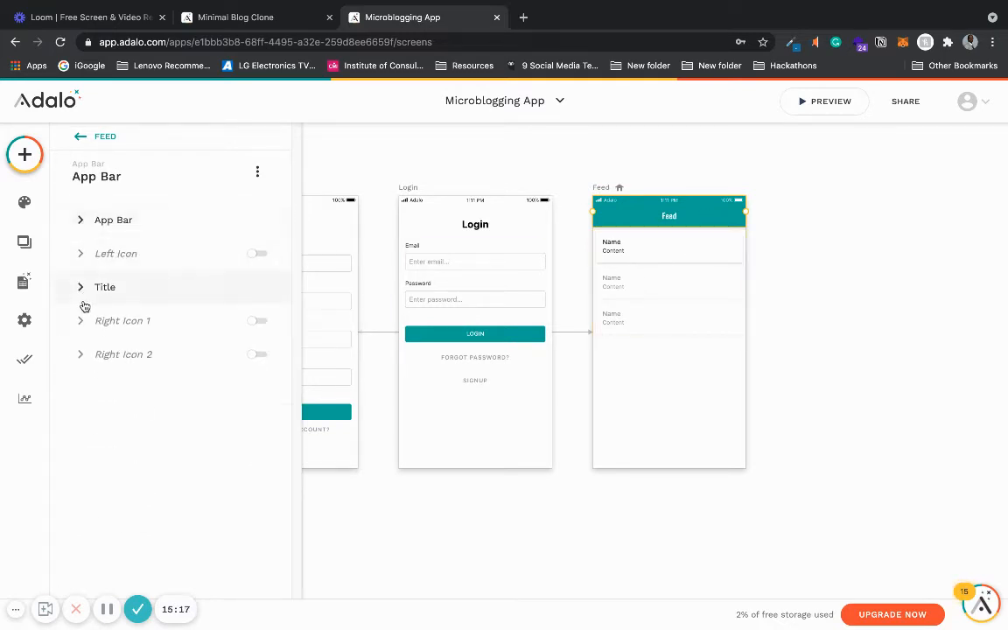
pyautogui.click(131, 321)
pyautogui.click(259, 322)
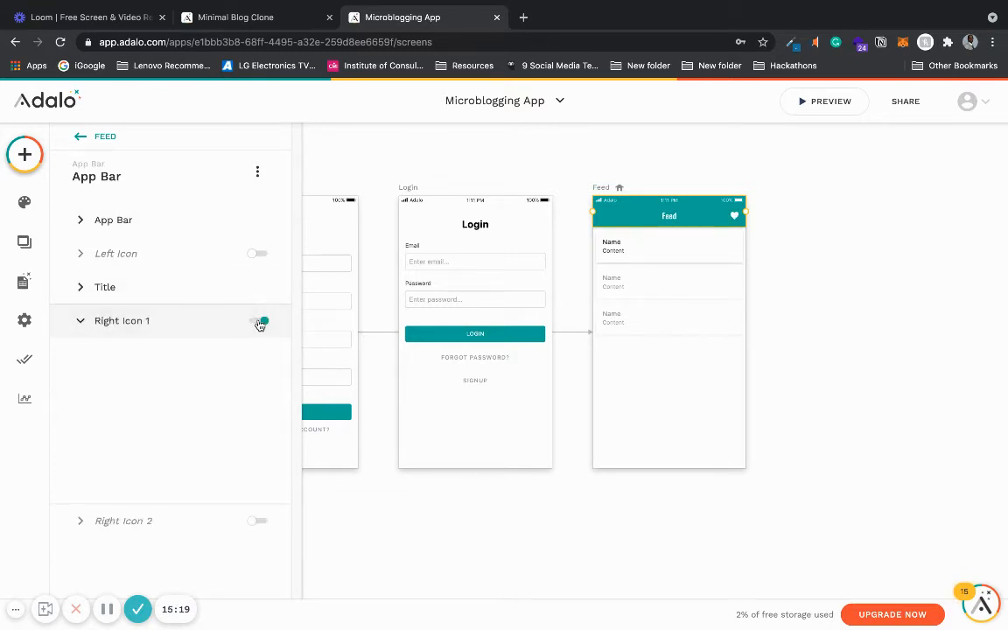
pyautogui.click(240, 373)
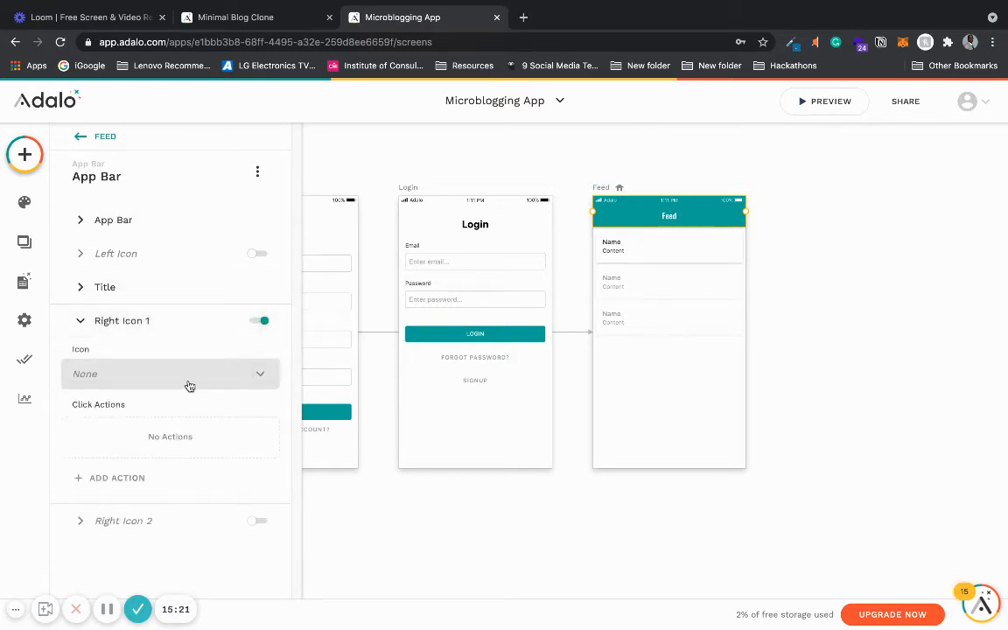
pyautogui.click(189, 375)
pyautogui.write('add')
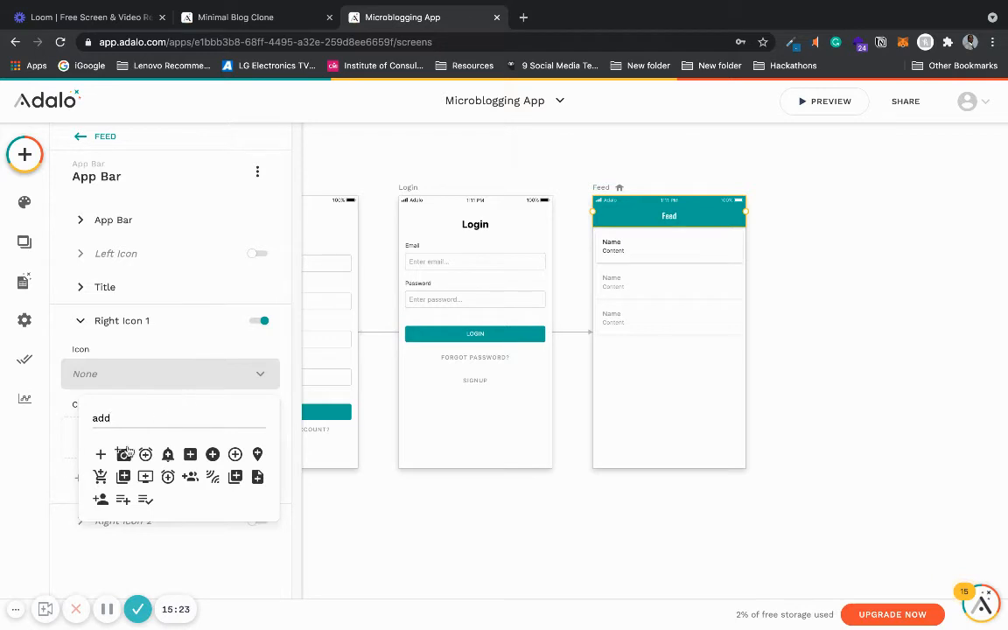
pyautogui.click(100, 453)
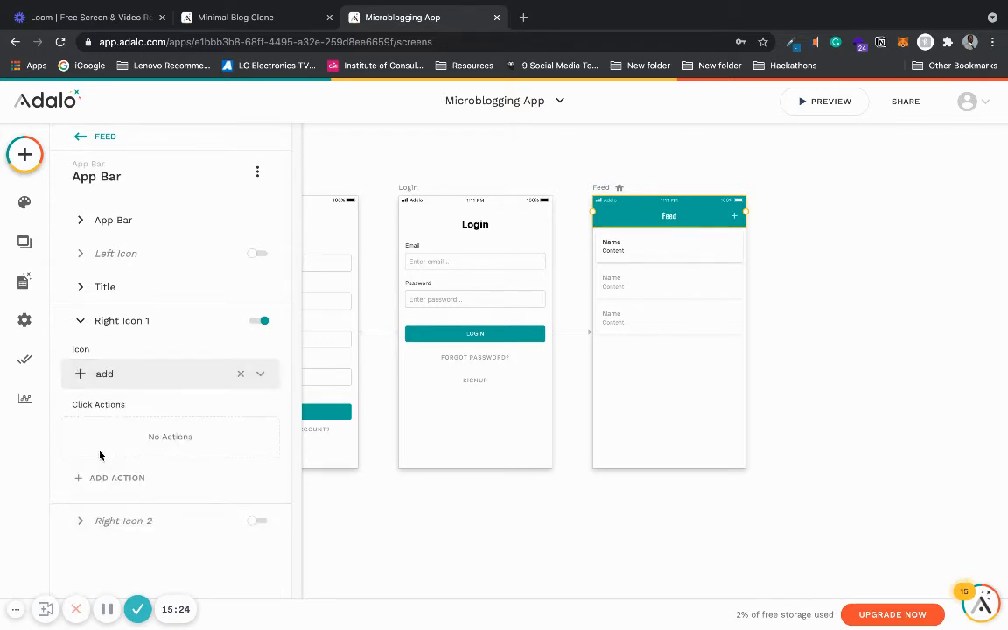
pyautogui.click(585, 509)
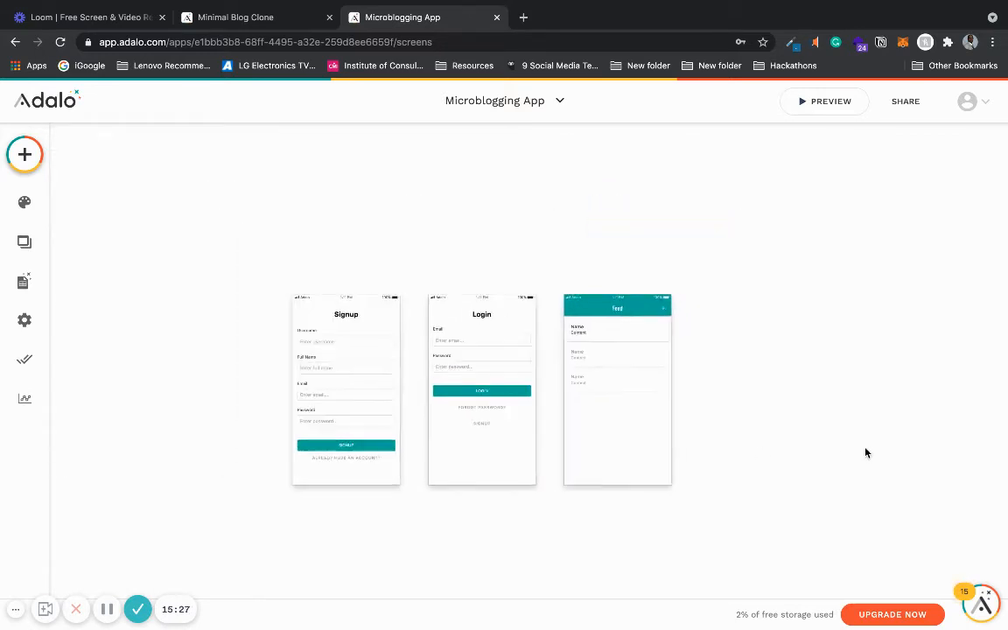
# - Add a new blank screen named Add Post
pyautogui.scroll(3, 866, 452)
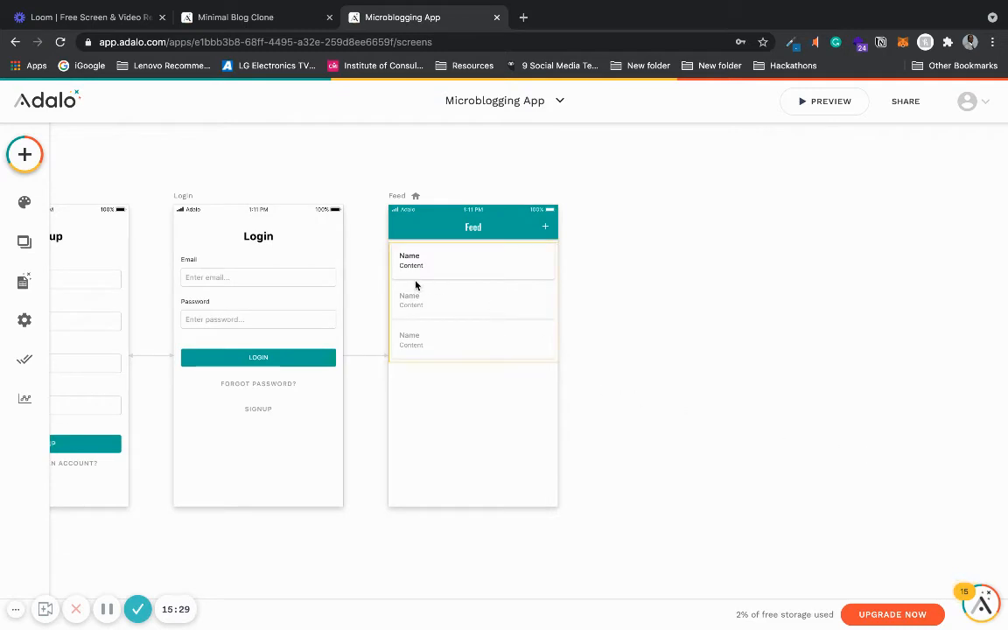
pyautogui.click(24, 158)
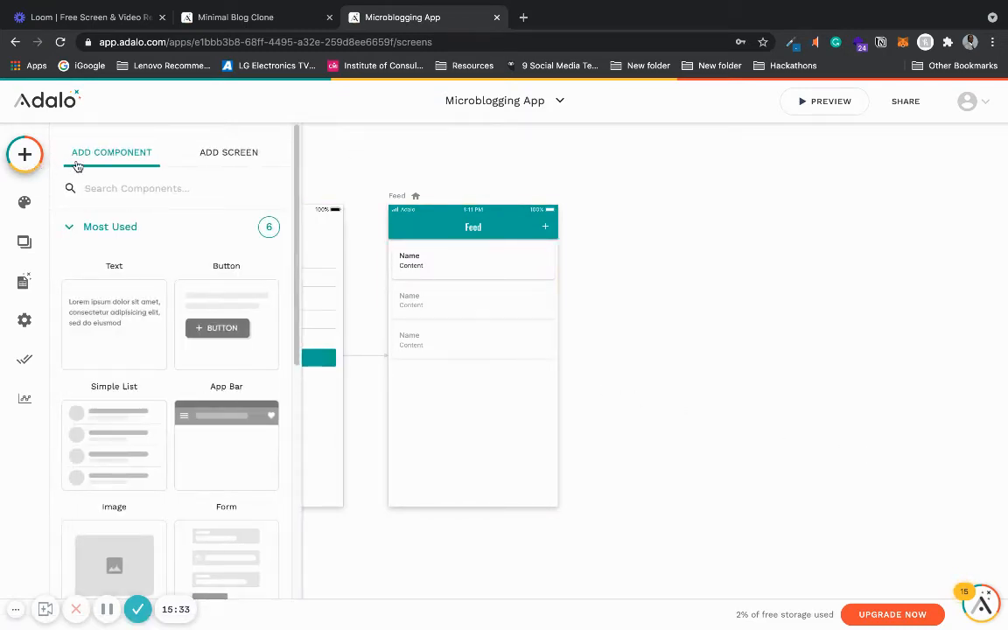
pyautogui.click(218, 152)
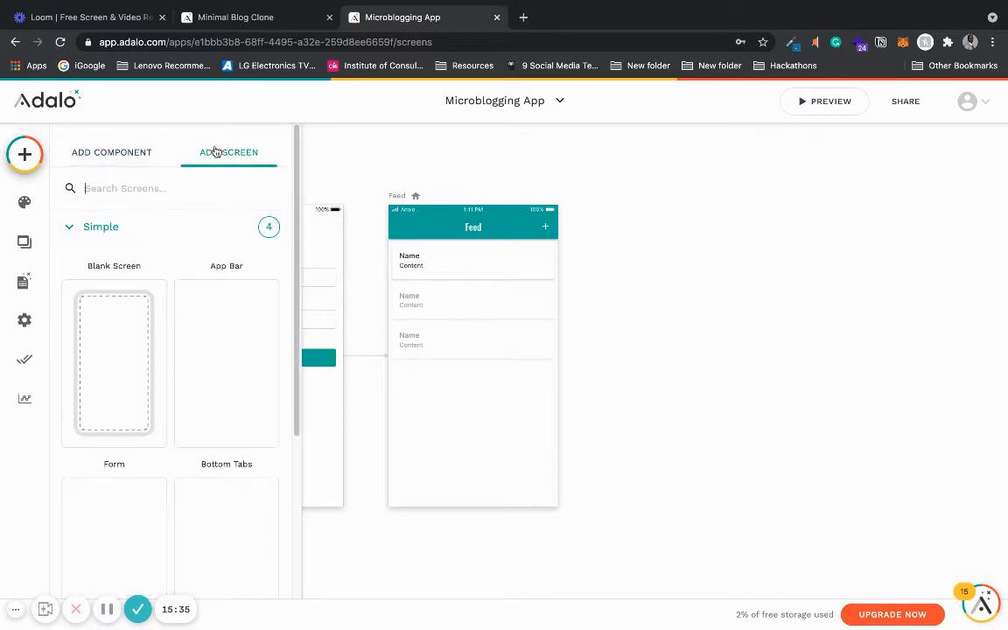
pyautogui.moveTo(296, 274); pyautogui.dragTo(272, 352)
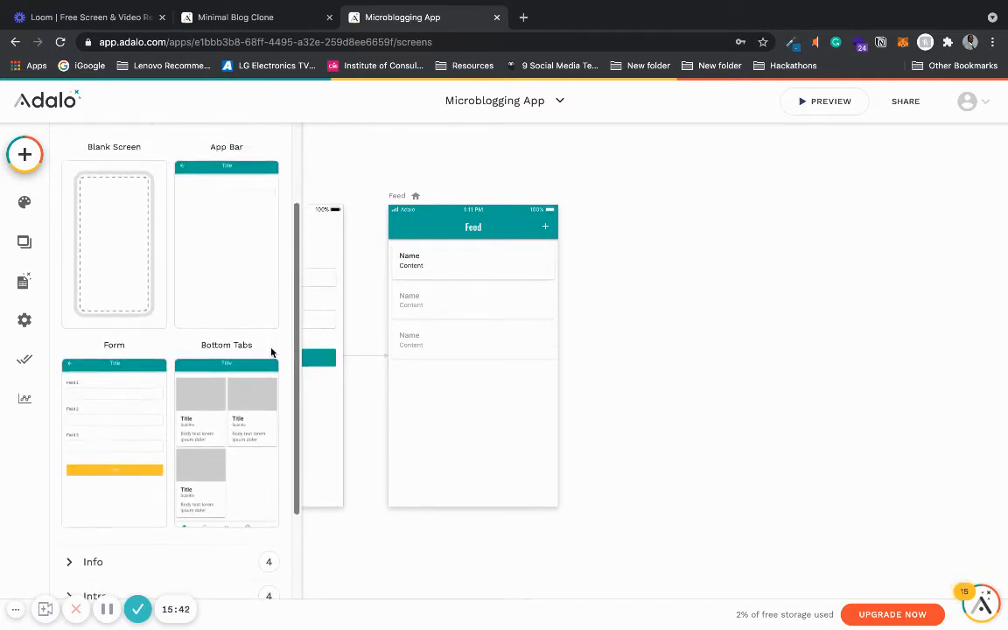
pyautogui.click(119, 277)
pyautogui.click(431, 362)
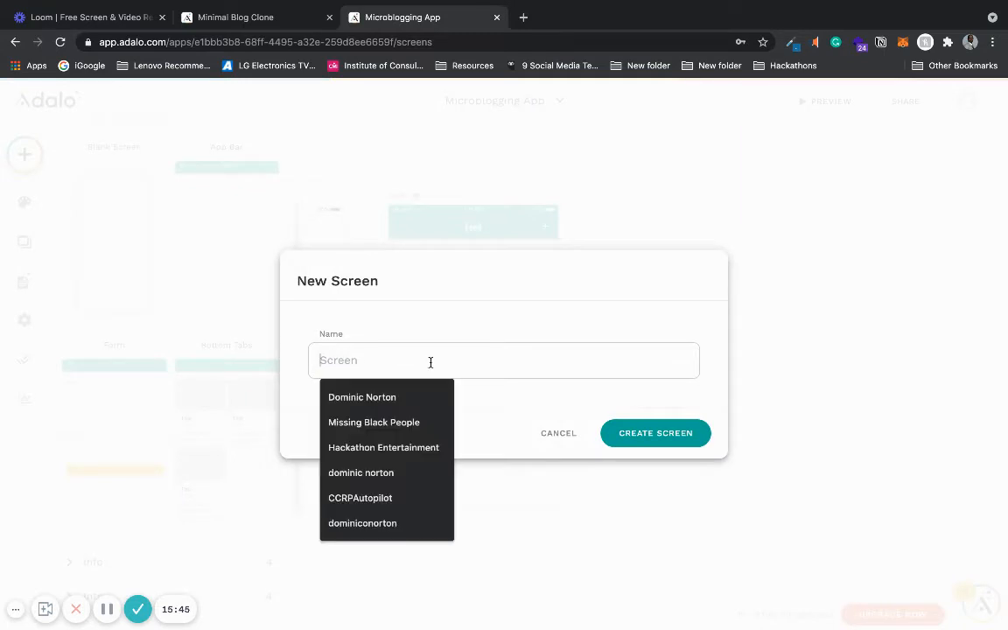
pyautogui.write('A')
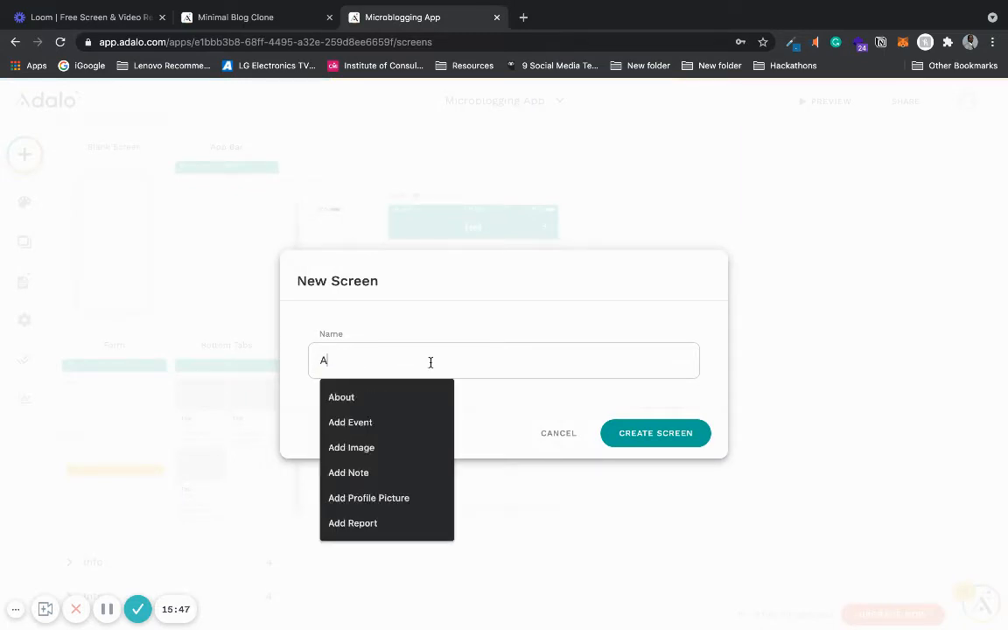
pyautogui.write('dd Post')
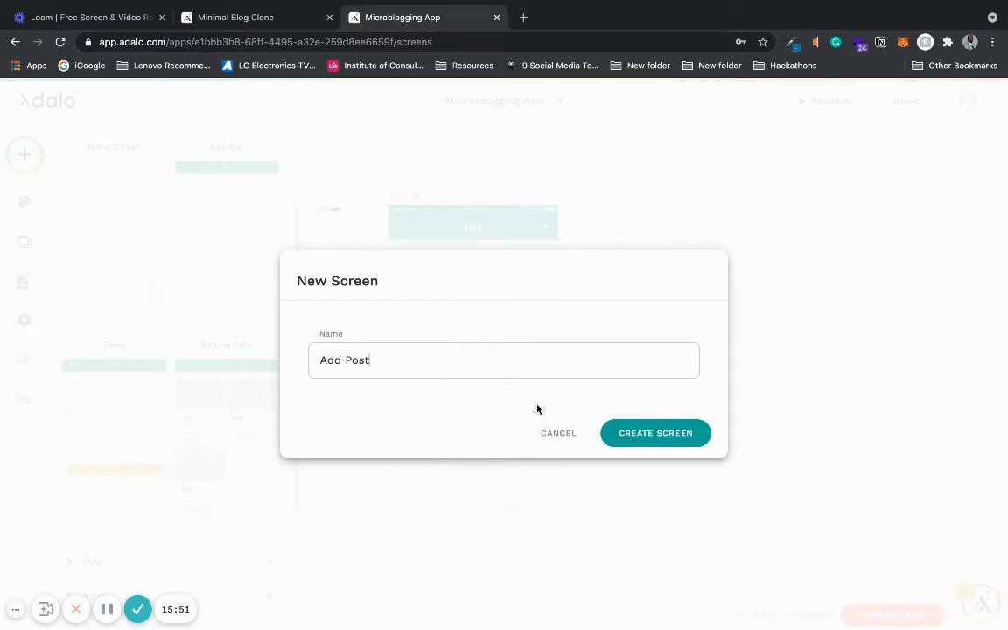
pyautogui.click(665, 433)
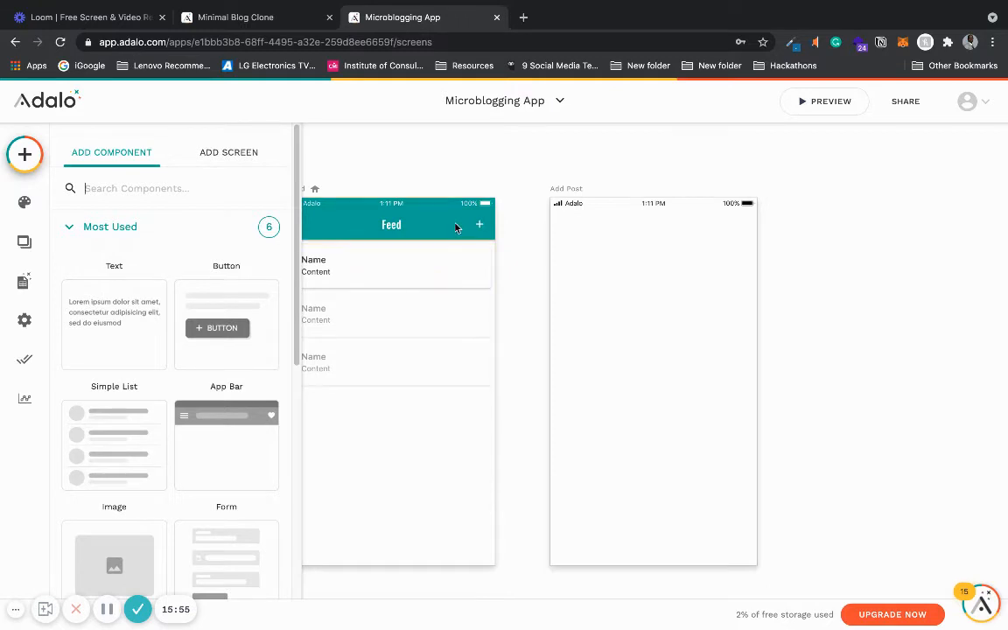
# - Copy the Feed screen's app bar and paste it onto the Add Post screen
pyautogui.click(455, 226)
pyautogui.hotkey('ctrl', 'c')
pyautogui.click(560, 194)
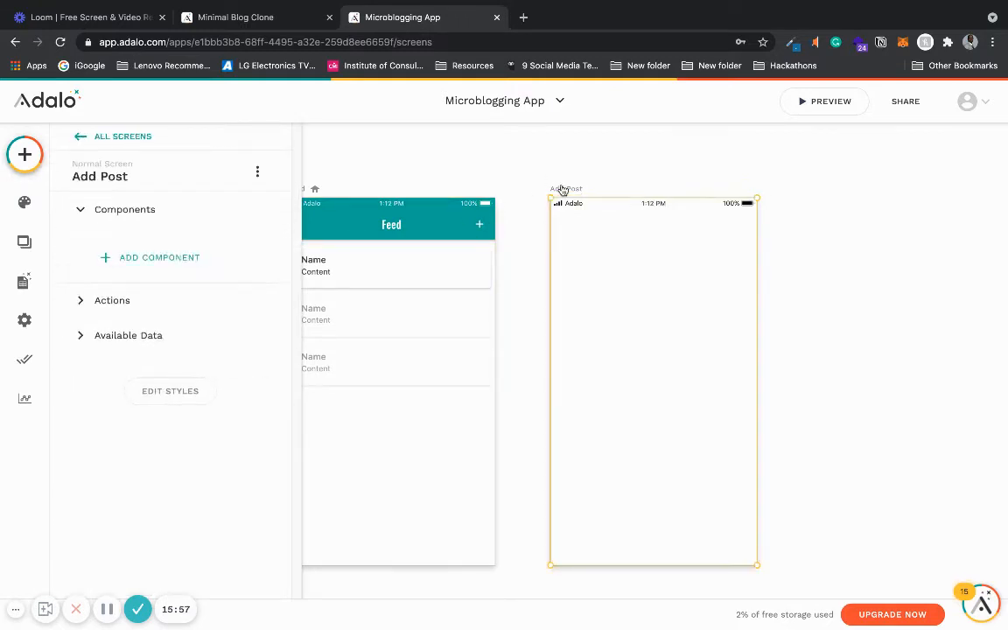
pyautogui.hotkey('ctrl', 'v')
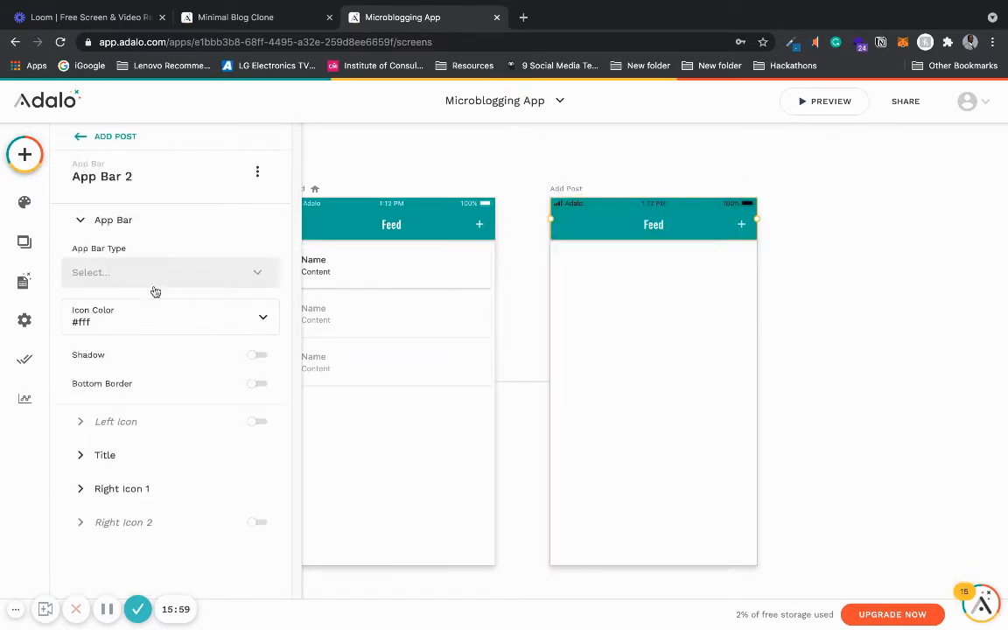
# - Change the pasted app bar's title text to Add Post
pyautogui.click(151, 459)
pyautogui.click(83, 400)
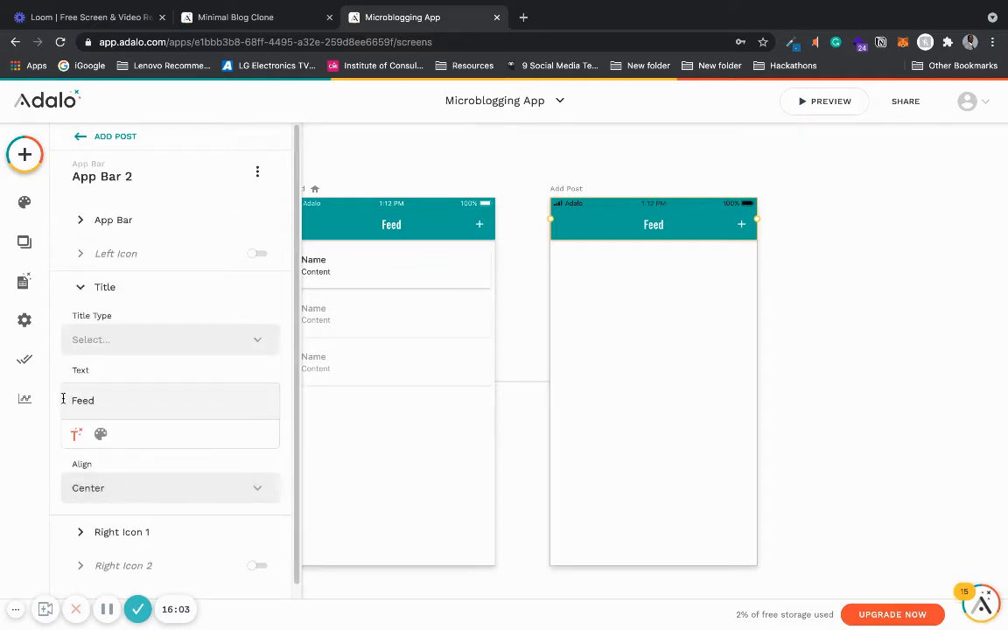
pyautogui.press('BackSpace')
pyautogui.press('BackSpace')
pyautogui.press('BackSpace')
pyautogui.press('BackSpace')
pyautogui.write('Add Post')
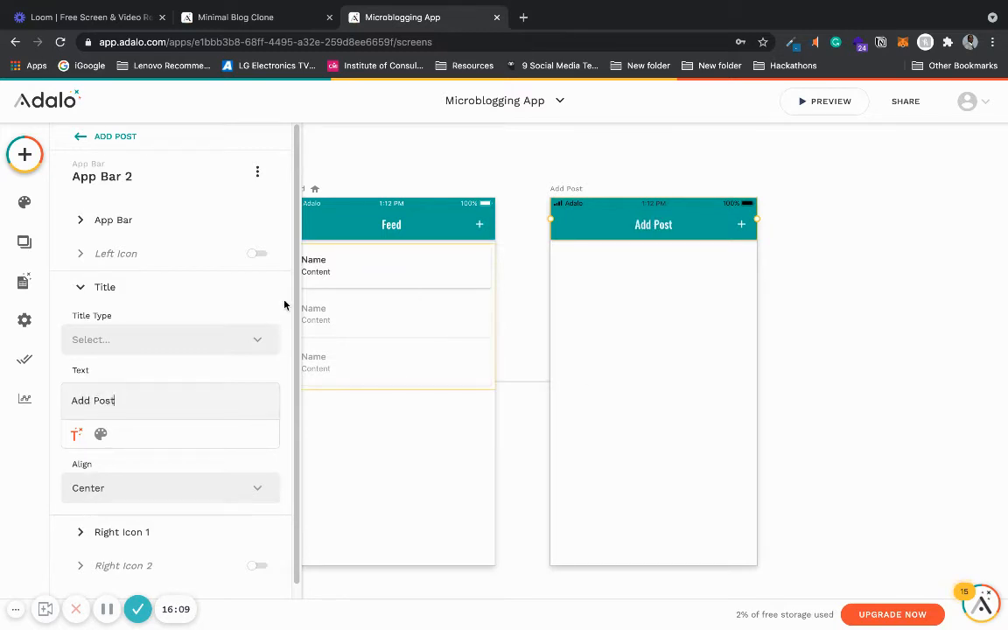
# - Turn off the first right icon on the Add Post app bar
pyautogui.click(80, 288)
pyautogui.click(86, 321)
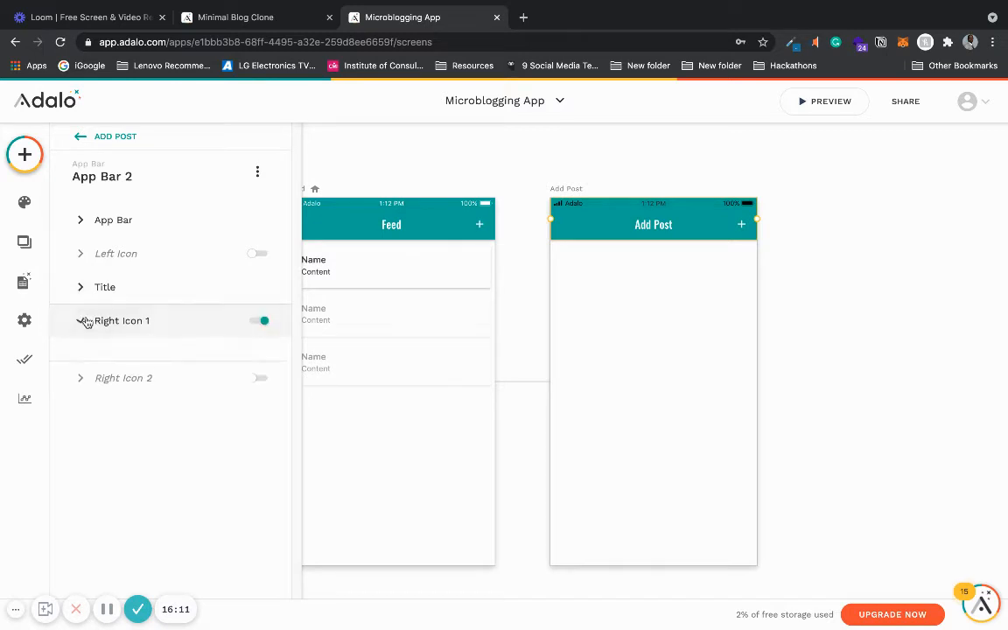
pyautogui.click(263, 320)
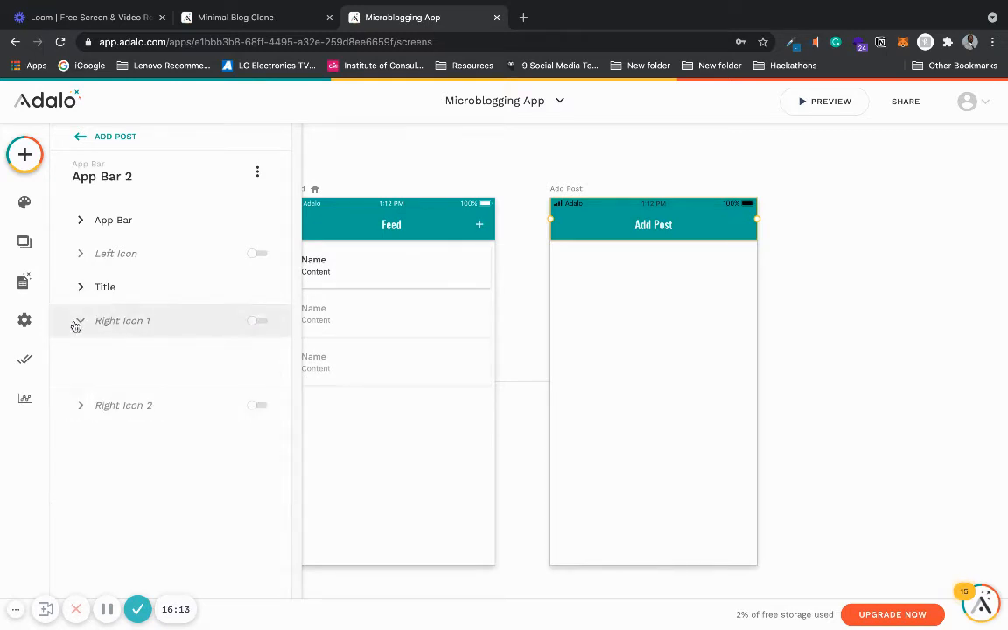
# - Enable the Add Post app bar's left icon and set it to arrow_back
pyautogui.click(92, 254)
pyautogui.click(258, 254)
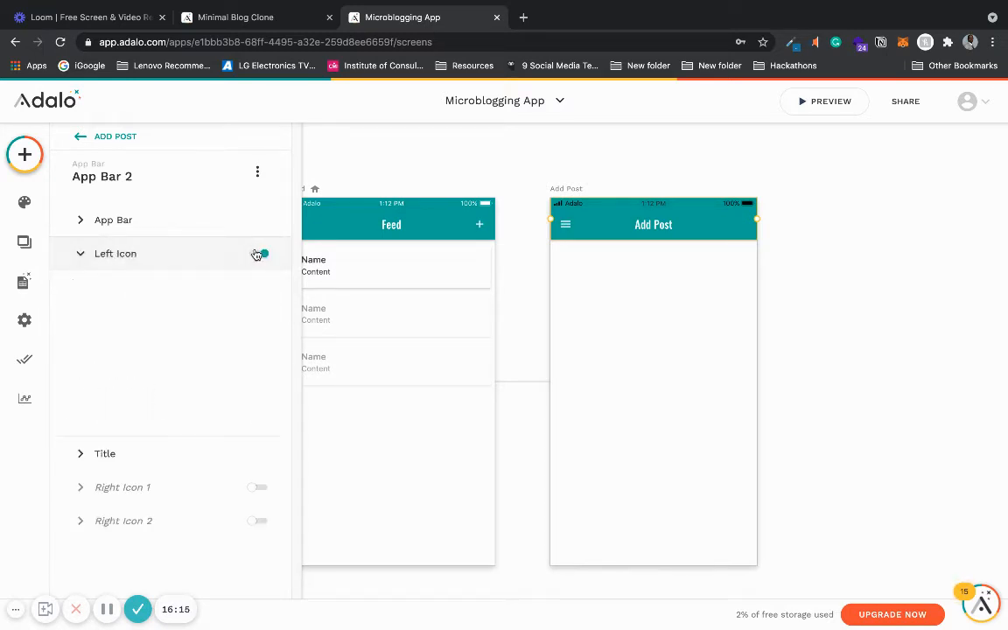
pyautogui.click(239, 307)
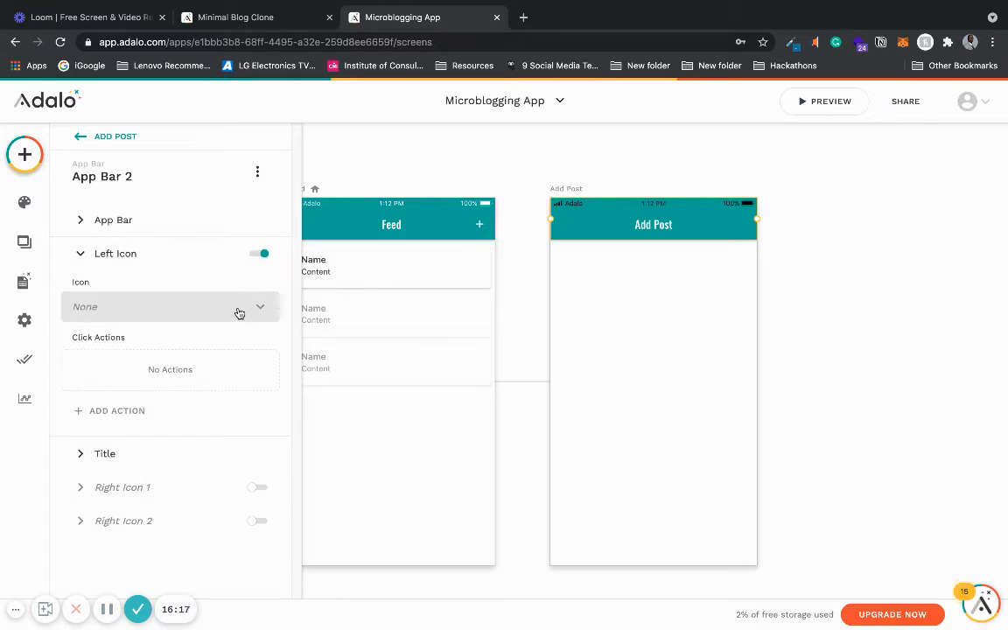
pyautogui.click(238, 311)
pyautogui.write('BAC')
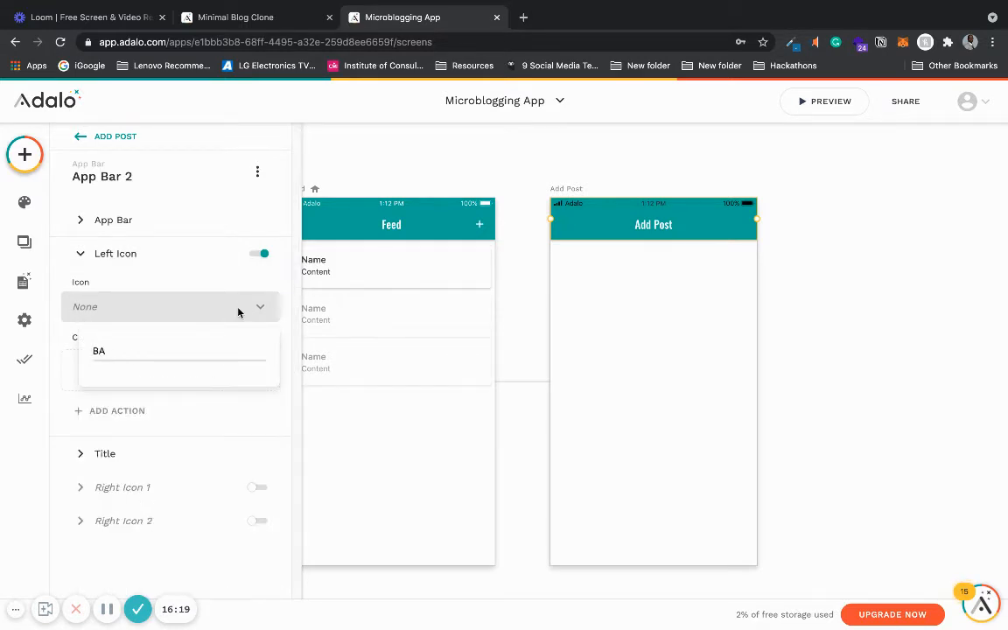
pyautogui.press('BackSpace')
pyautogui.write('bac')
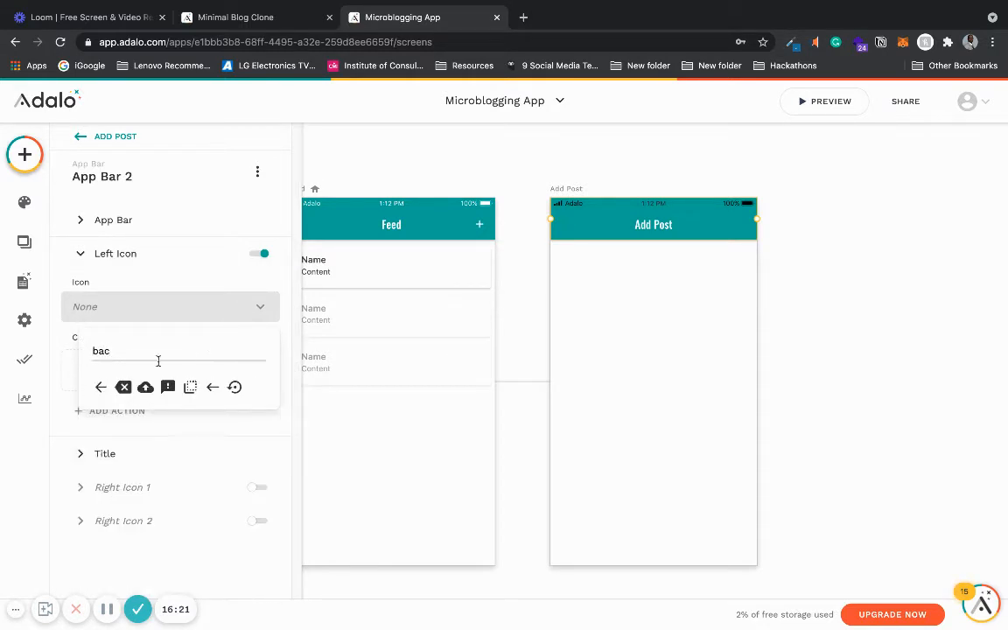
pyautogui.click(102, 387)
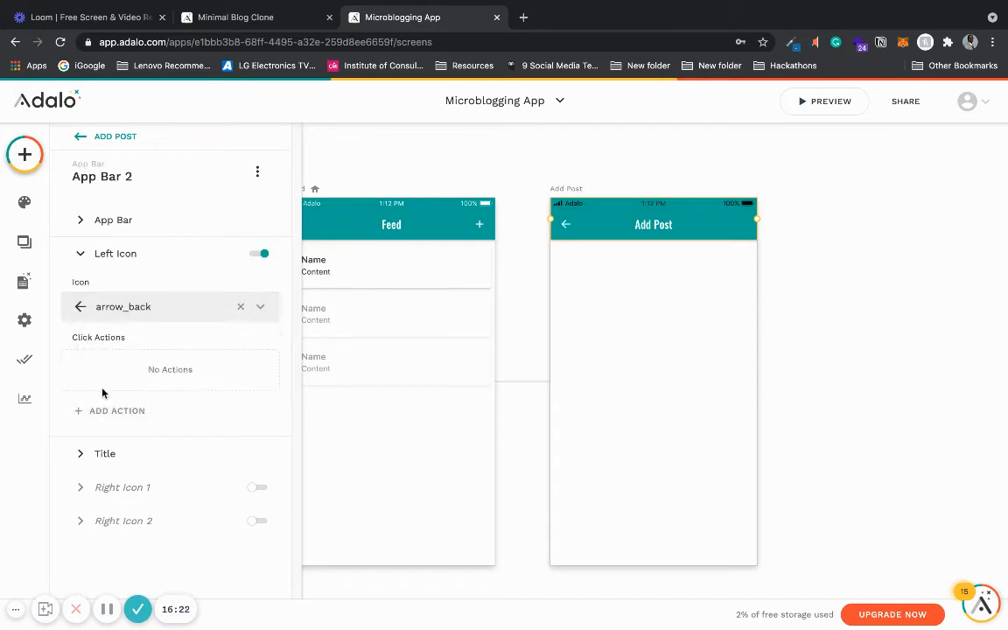
pyautogui.click(536, 161)
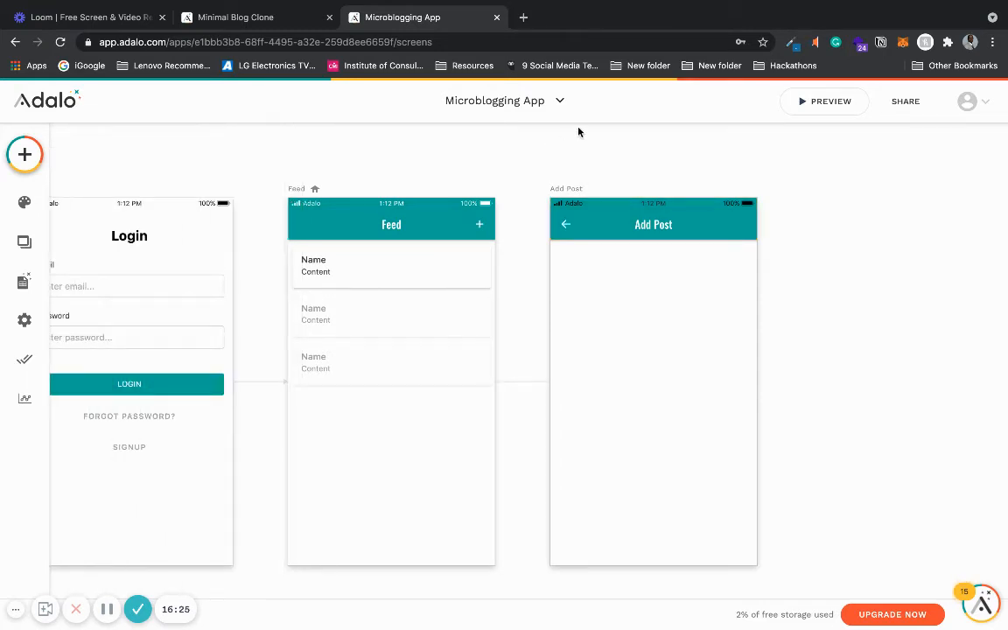
# - Move the Add Post screen below the Feed screen
pyautogui.scroll(-5, 651, 160)
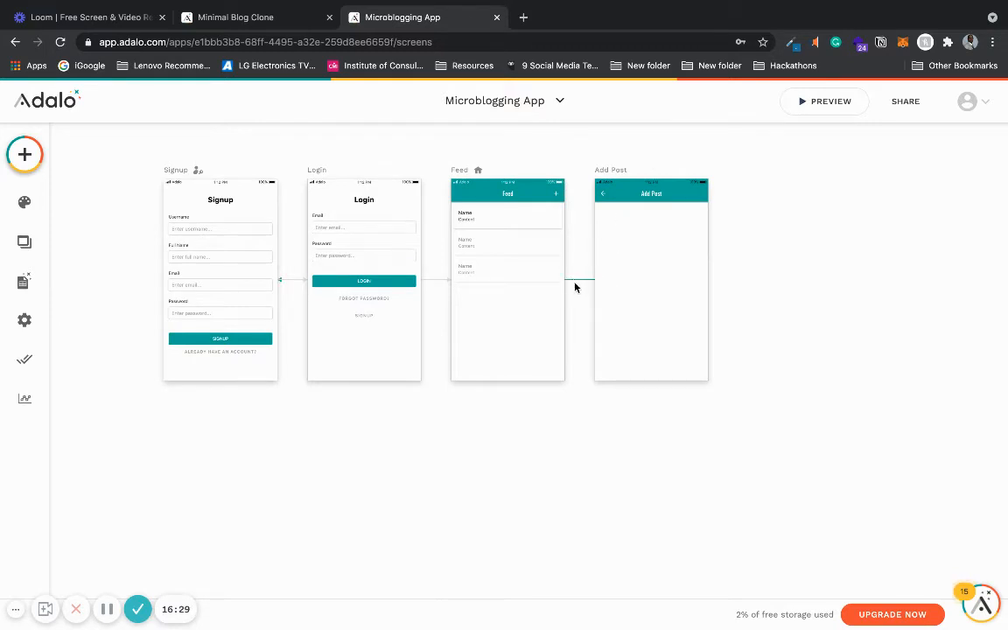
pyautogui.click(613, 172)
pyautogui.moveTo(613, 172); pyautogui.dragTo(470, 409)
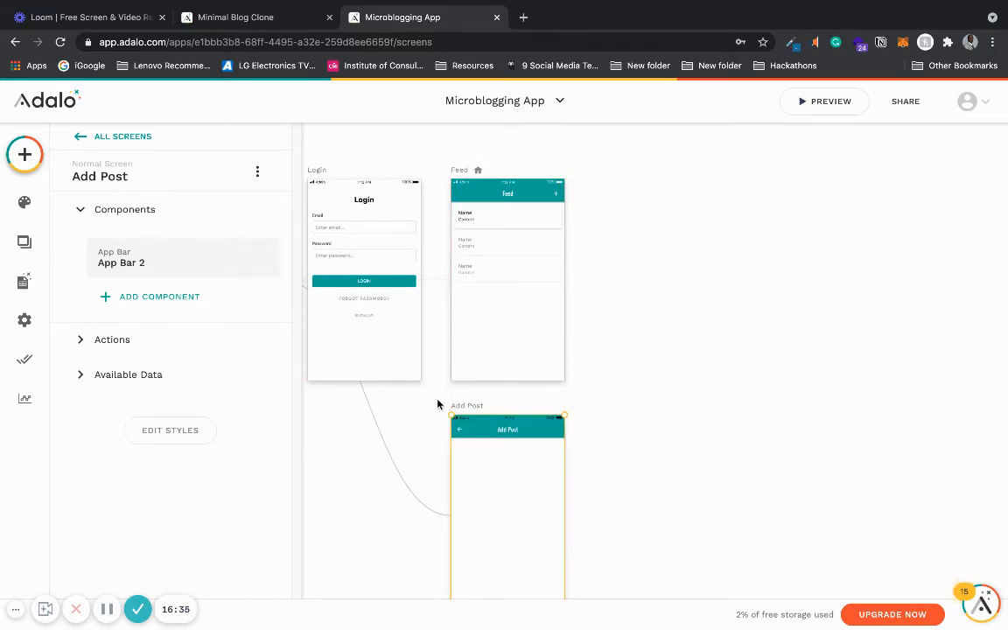
pyautogui.scroll(-5, 438, 405)
pyautogui.scroll(3, 325, 407)
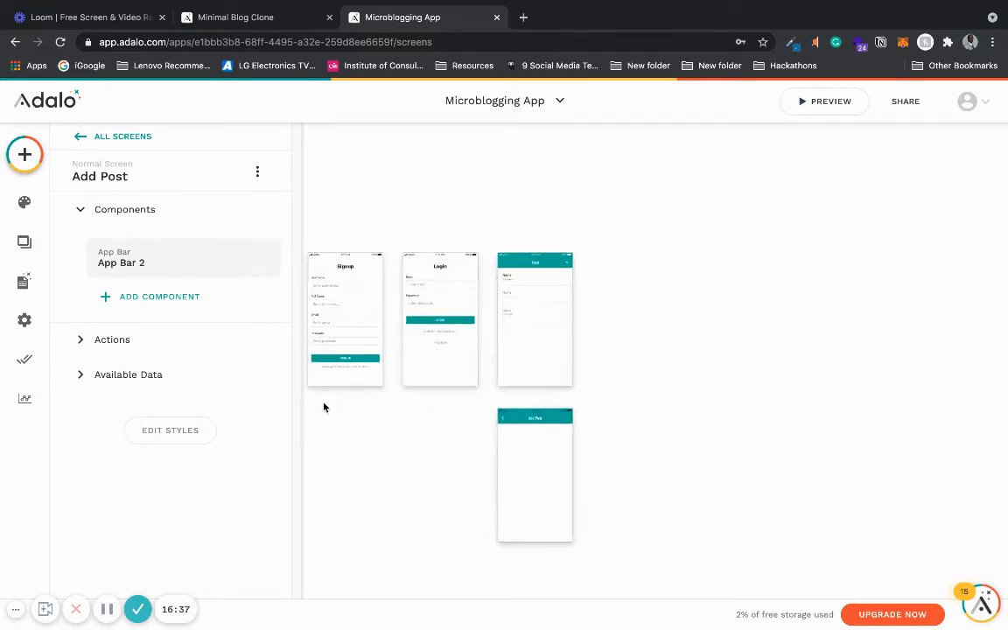
# - Give the Add Post back icon a Link action to Back, and place the screen beside the Feed screen
pyautogui.click(517, 422)
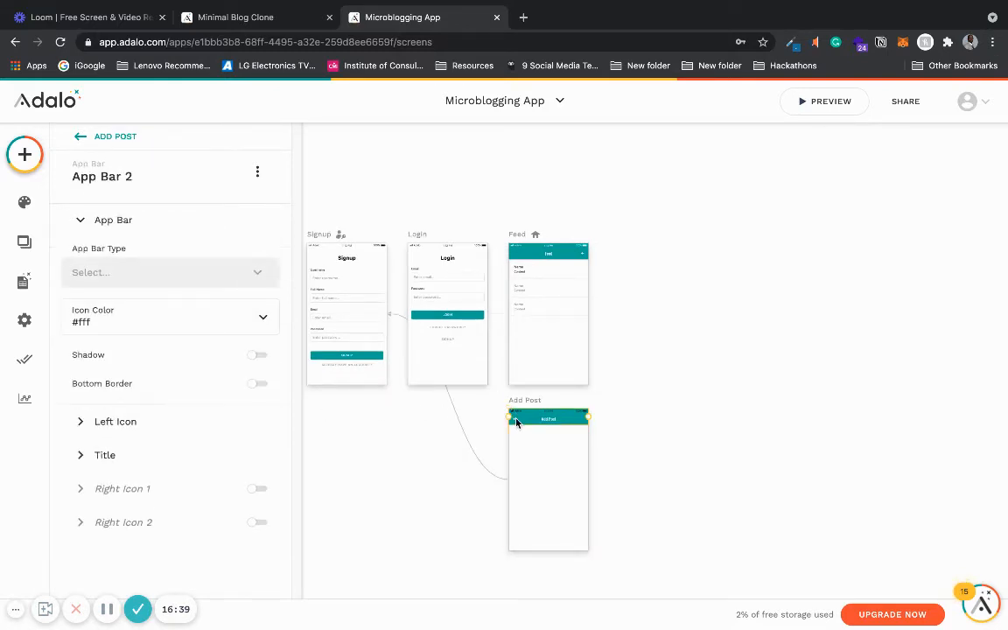
pyautogui.click(179, 430)
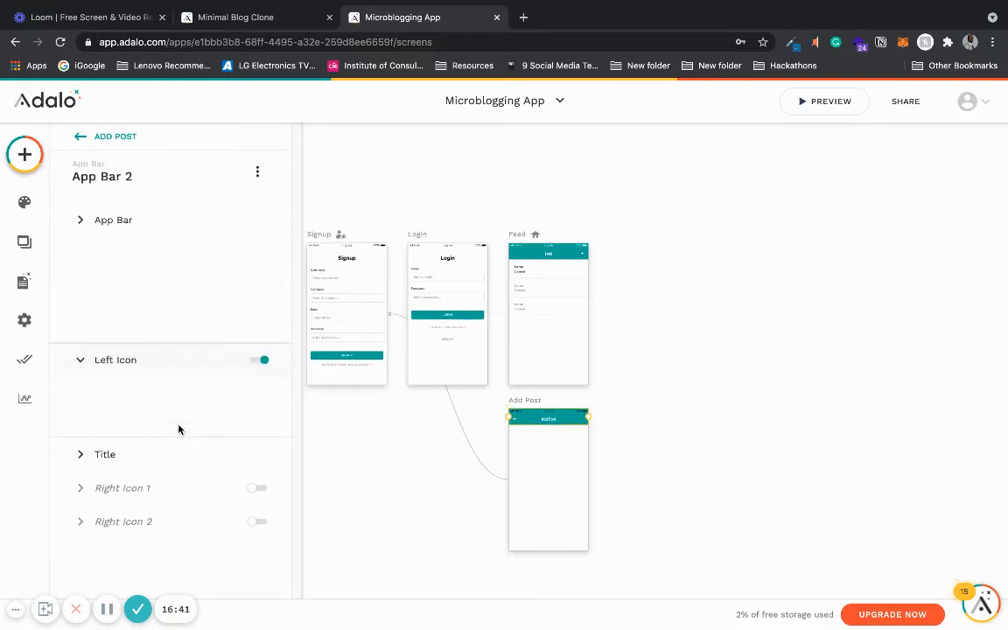
pyautogui.click(177, 419)
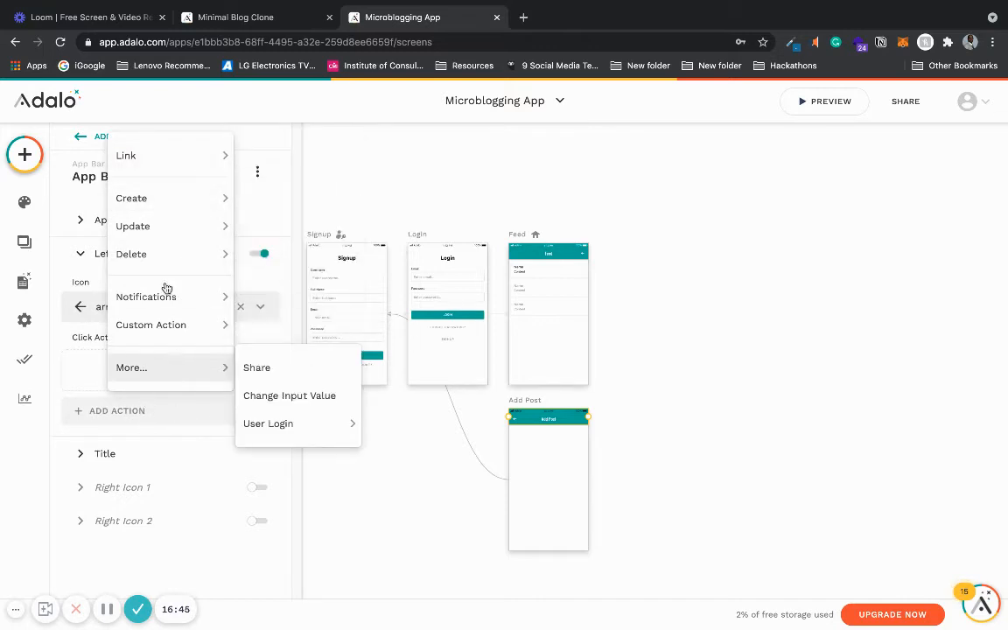
pyautogui.moveTo(190, 162)
pyautogui.click(267, 198)
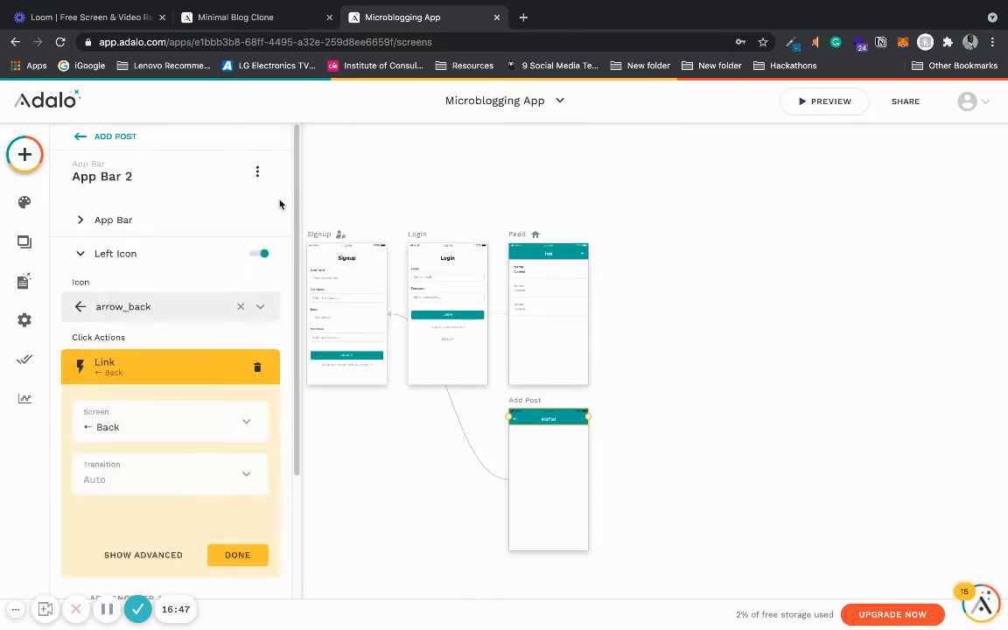
pyautogui.click(235, 553)
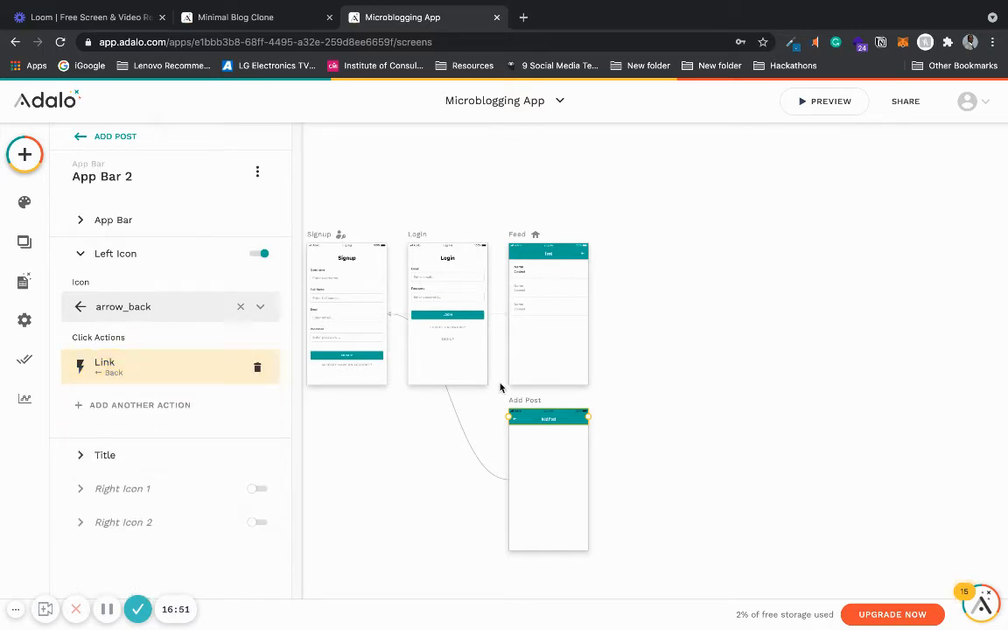
pyautogui.moveTo(509, 396); pyautogui.dragTo(625, 233)
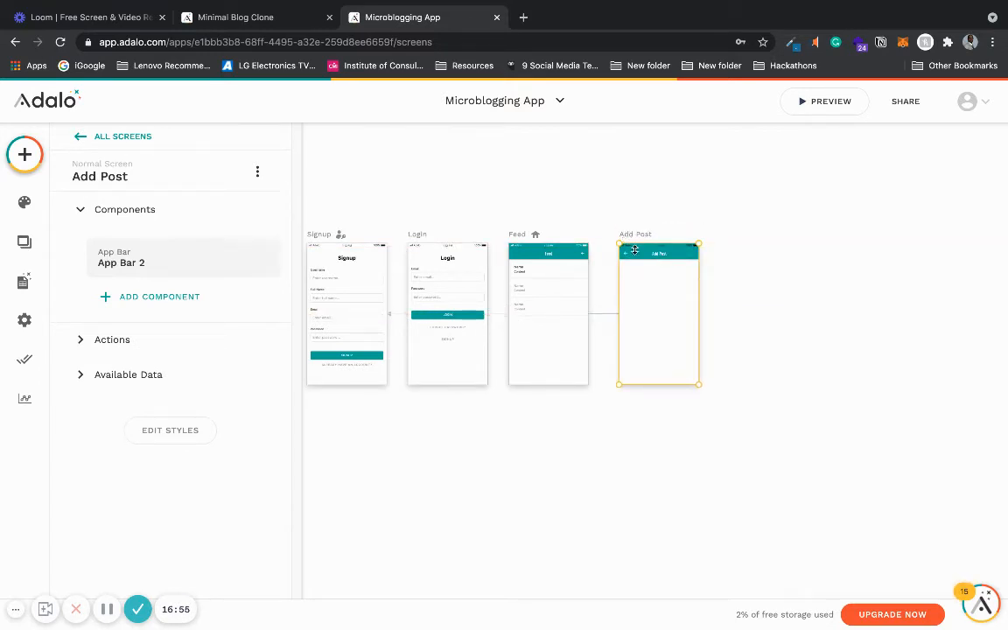
# - Give the Feed screen's add icon a Link action to the Add Post screen
pyautogui.scroll(5, 646, 261)
pyautogui.click(518, 253)
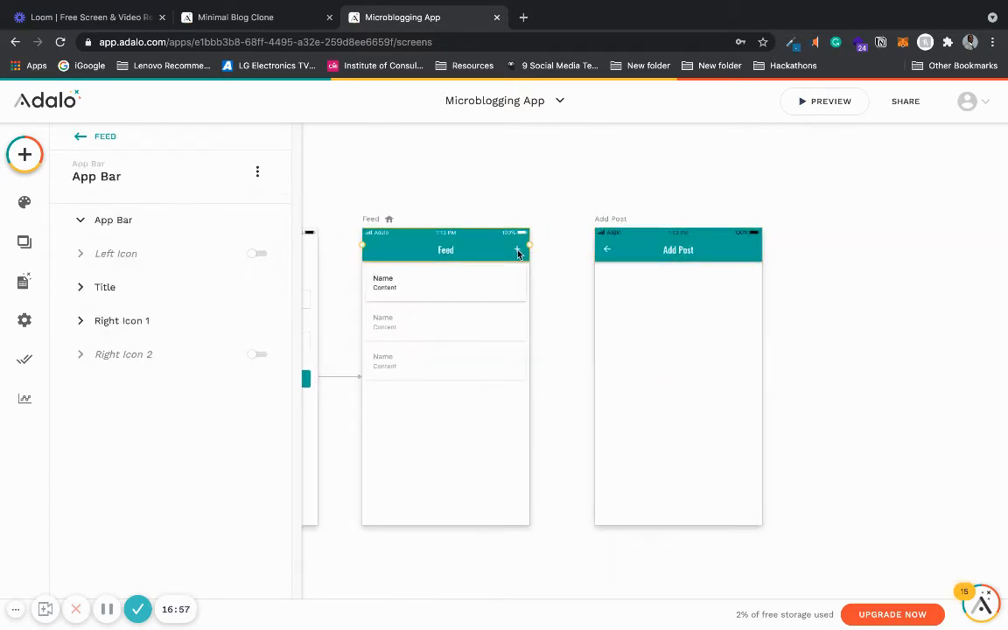
pyautogui.click(203, 488)
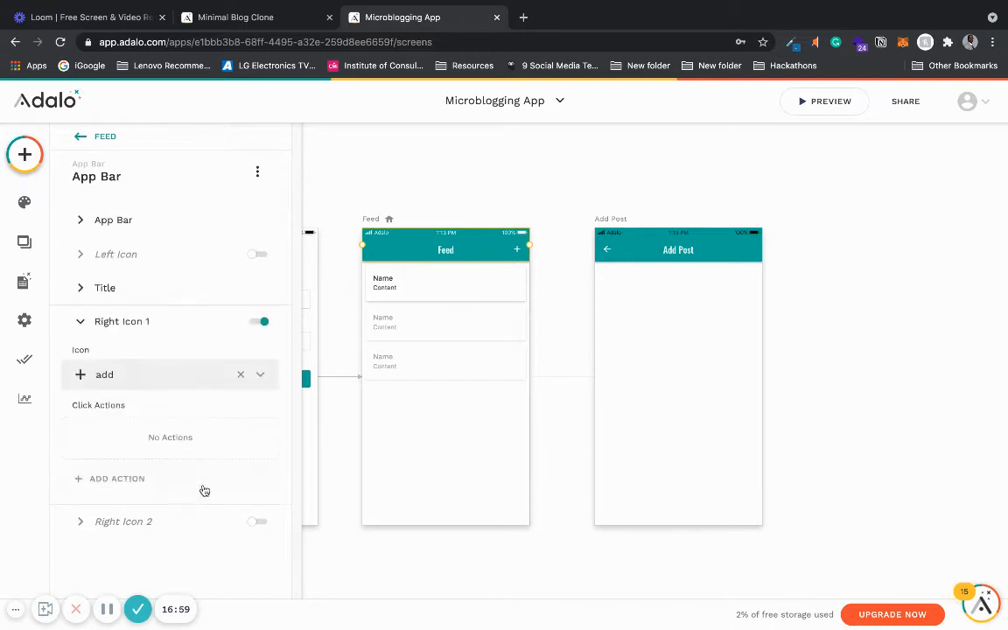
pyautogui.click(160, 481)
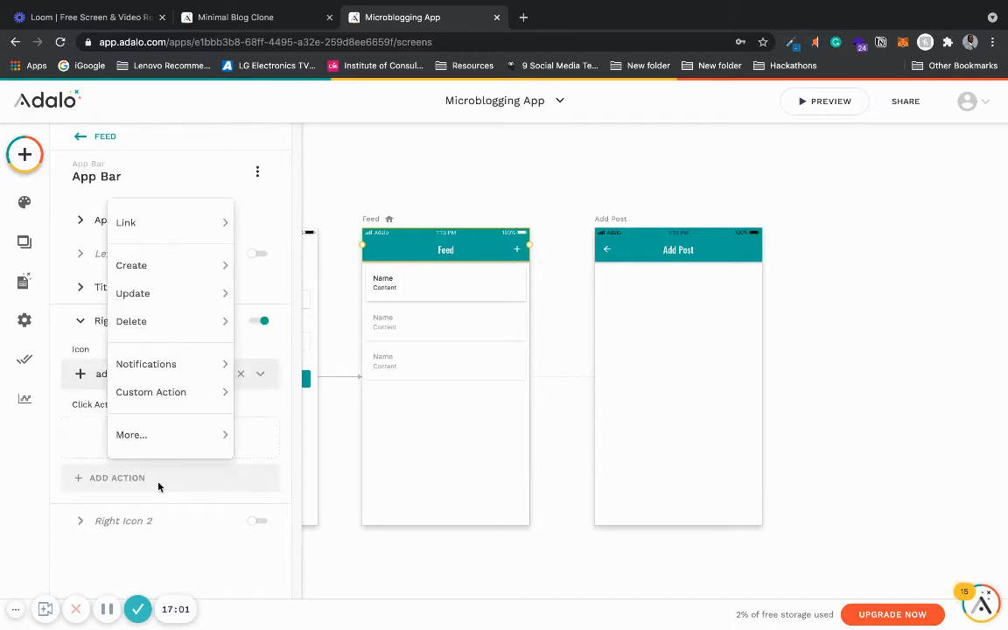
pyautogui.moveTo(207, 217)
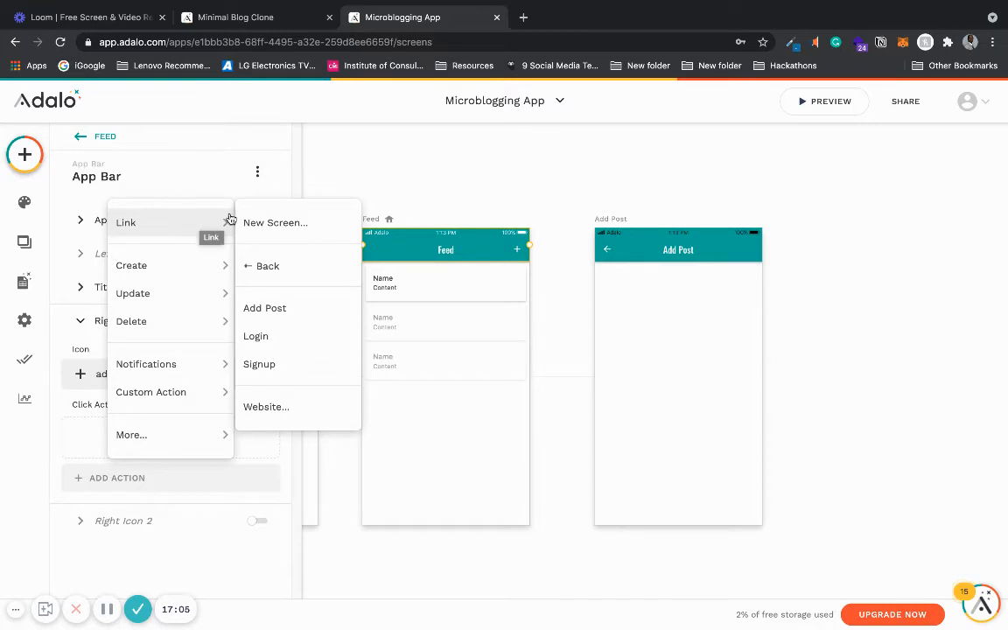
pyautogui.click(296, 311)
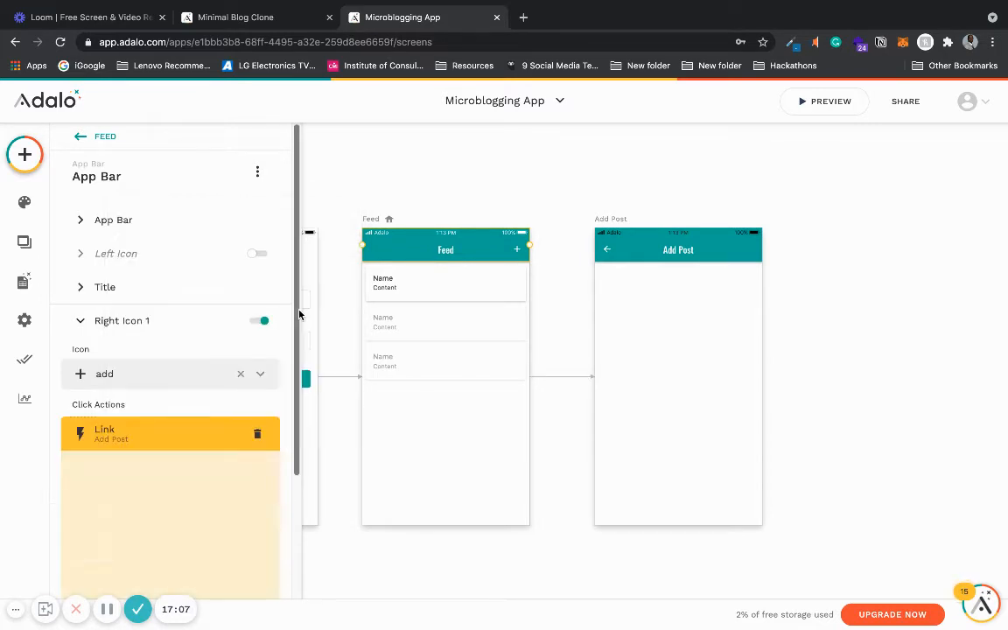
pyautogui.scroll(-2, 180, 348)
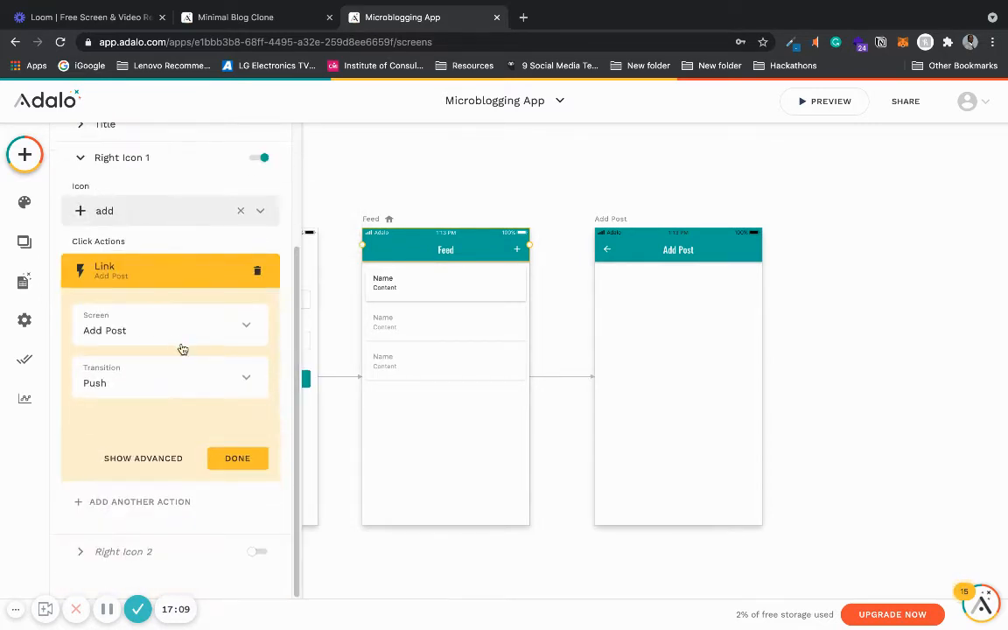
pyautogui.click(172, 372)
pyautogui.click(181, 162)
pyautogui.click(248, 460)
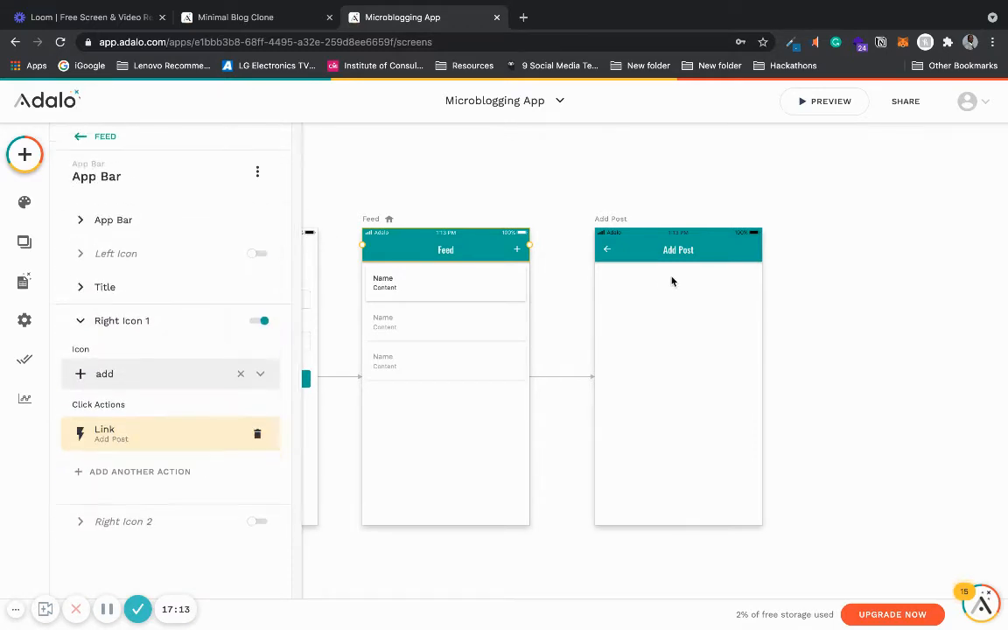
# - Review the Link action settings on the Add Post screen's back icon
pyautogui.click(644, 253)
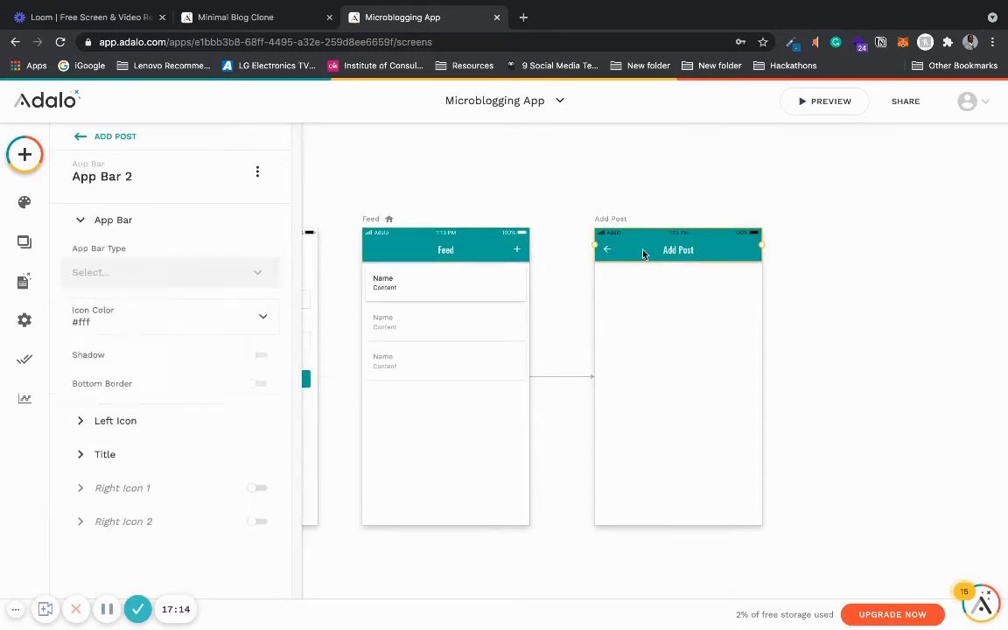
pyautogui.click(174, 423)
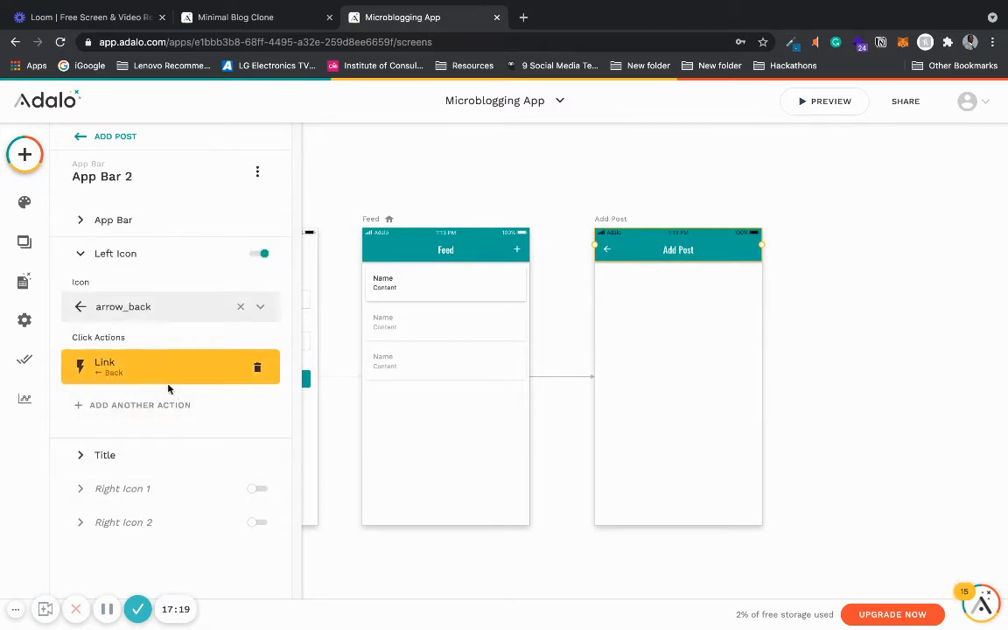
pyautogui.click(168, 377)
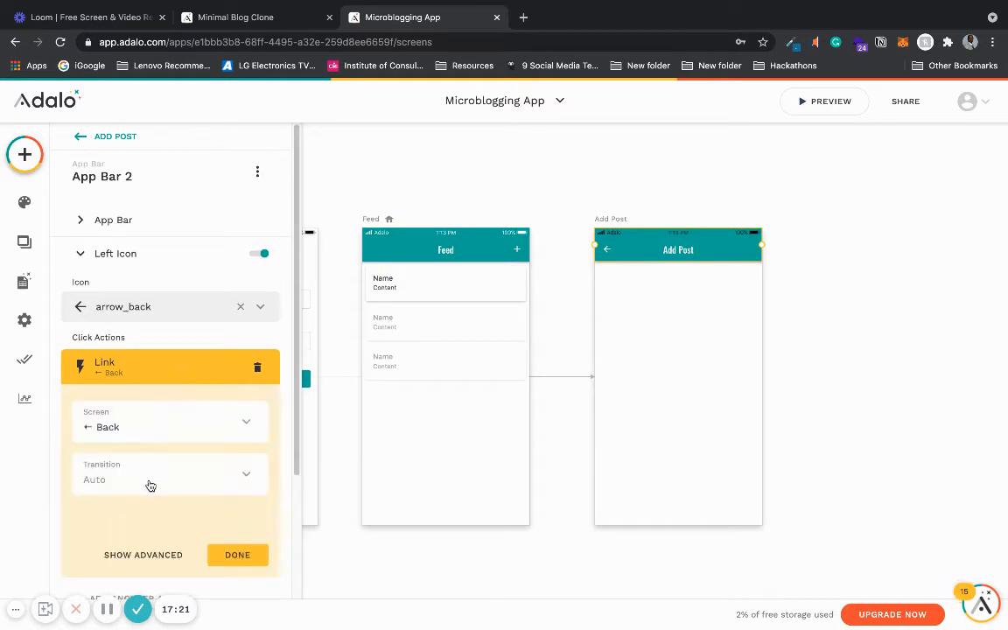
pyautogui.click(175, 485)
pyautogui.click(226, 553)
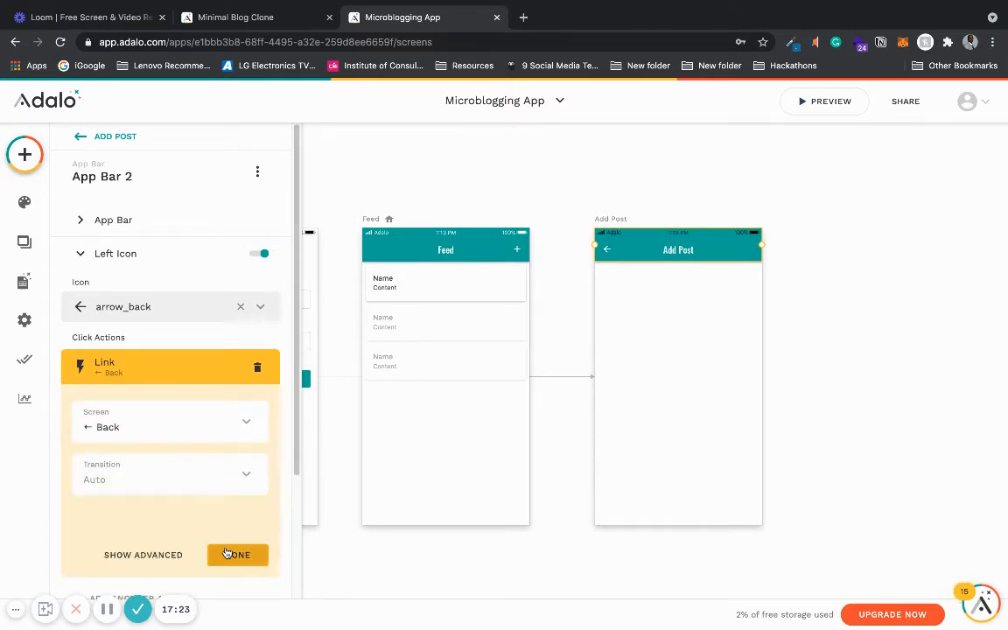
pyautogui.click(236, 559)
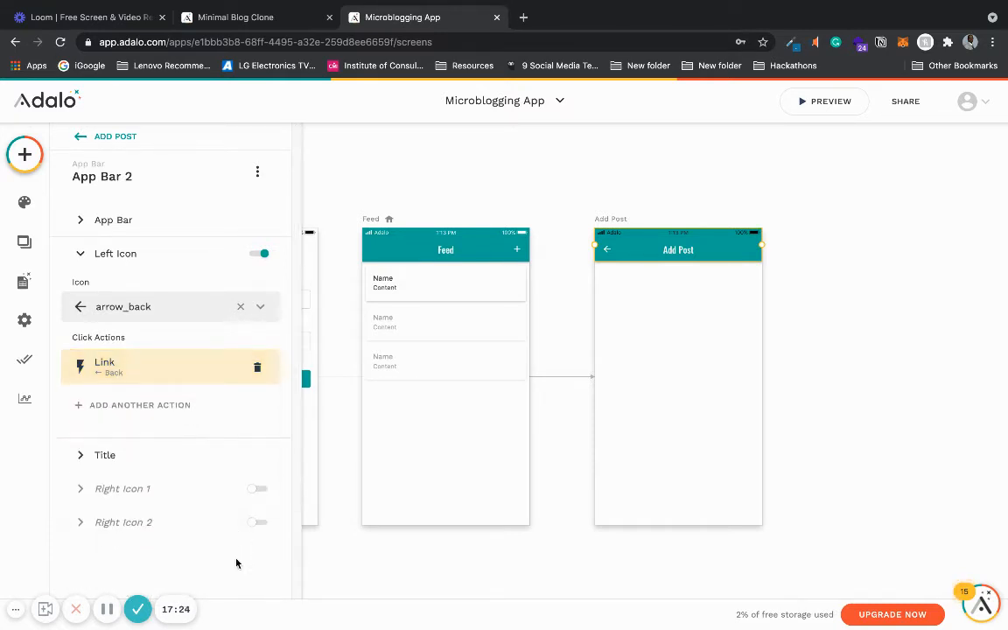
pyautogui.click(506, 201)
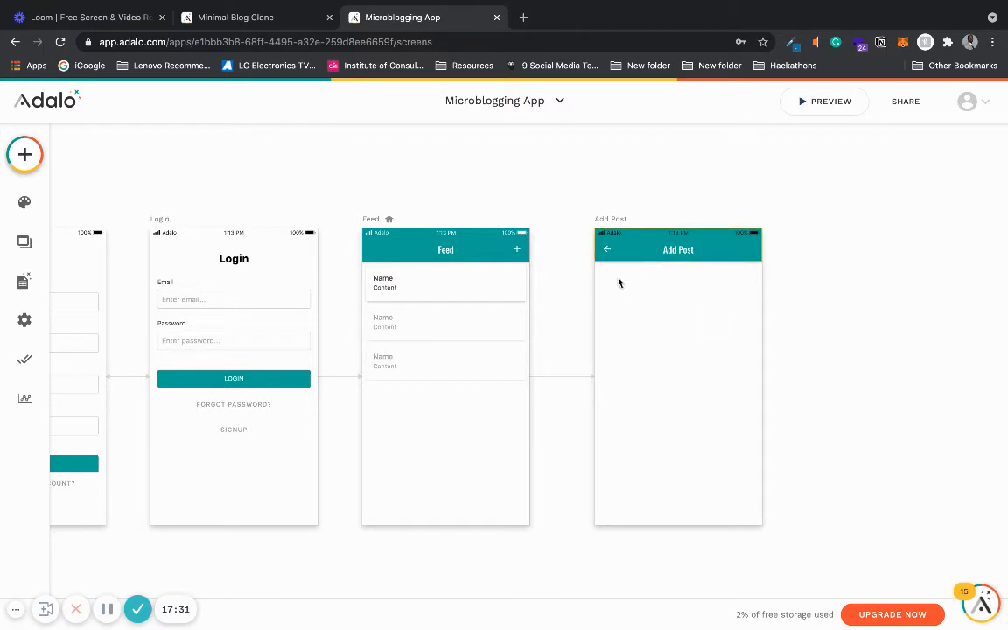
# - Add a Form component to the Add Post screen and connect it to the POSTS collection
pyautogui.click(27, 153)
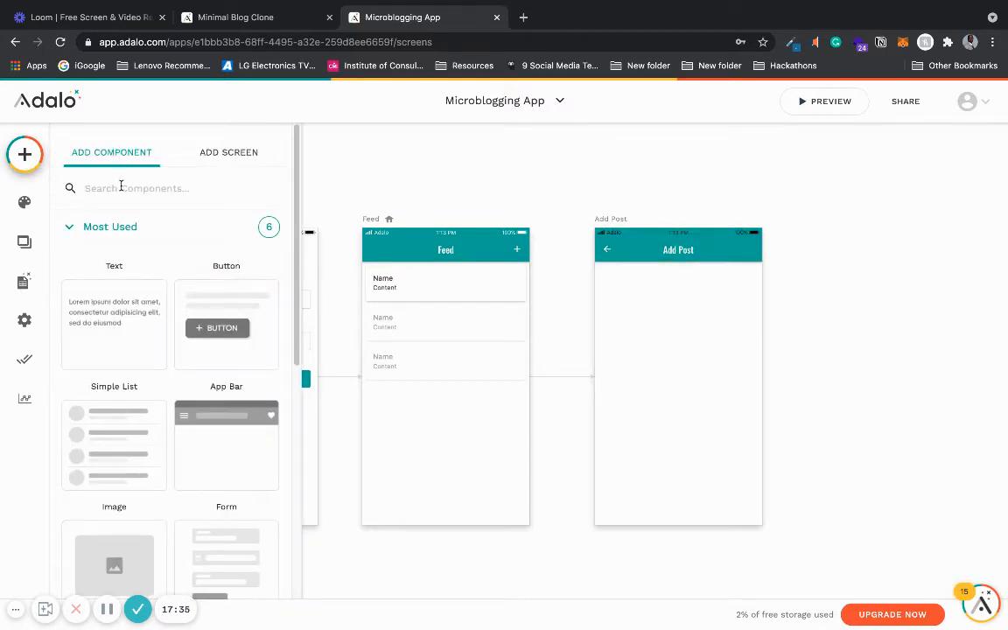
pyautogui.write('form')
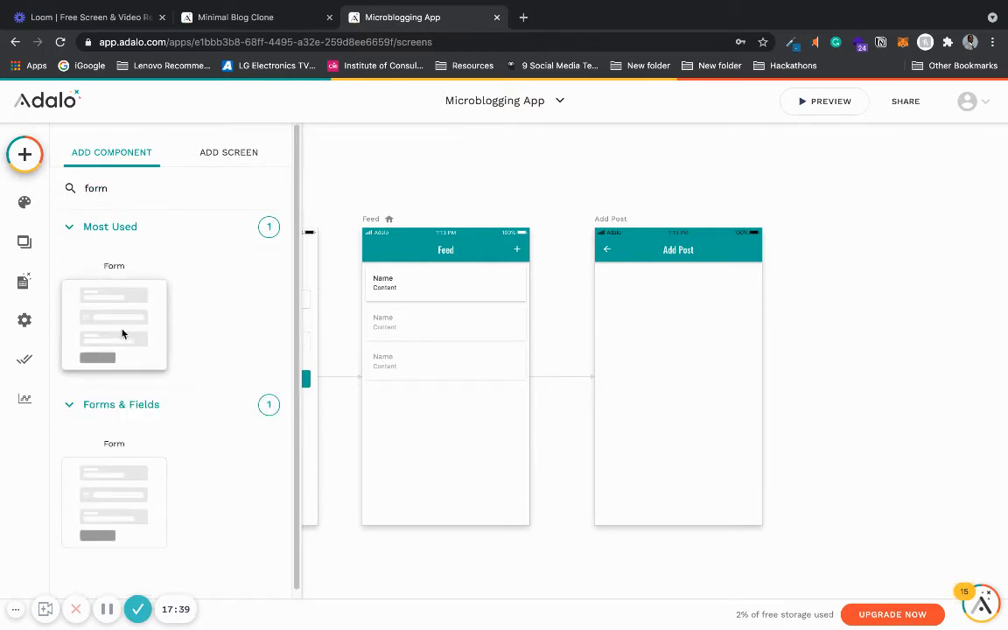
pyautogui.moveTo(122, 334); pyautogui.dragTo(682, 350)
pyautogui.click(175, 261)
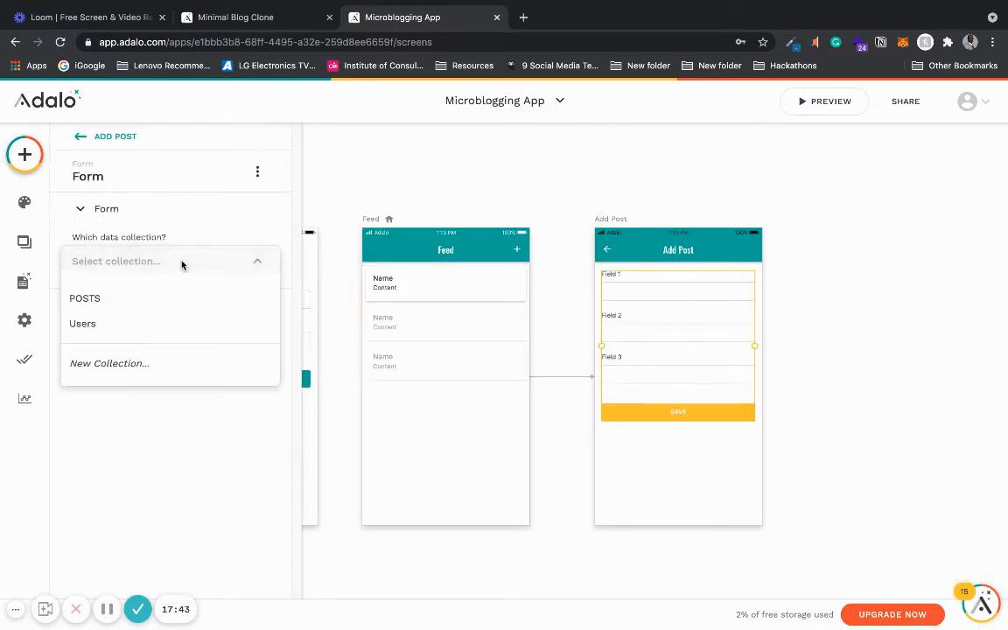
pyautogui.click(160, 308)
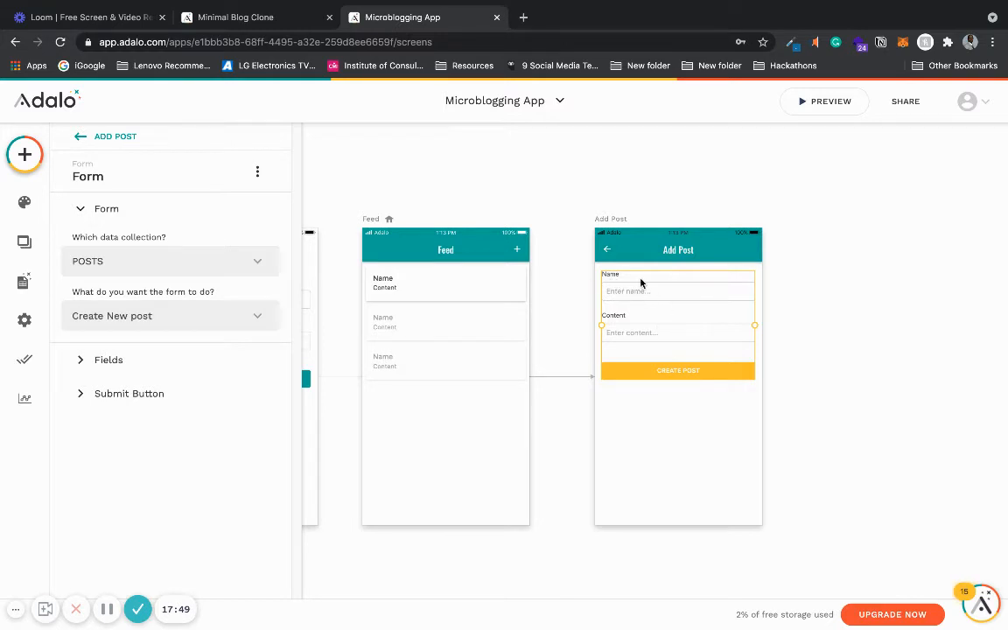
# - Set the form's first field label to Post title and its placeholder to Enter post title..
pyautogui.click(194, 373)
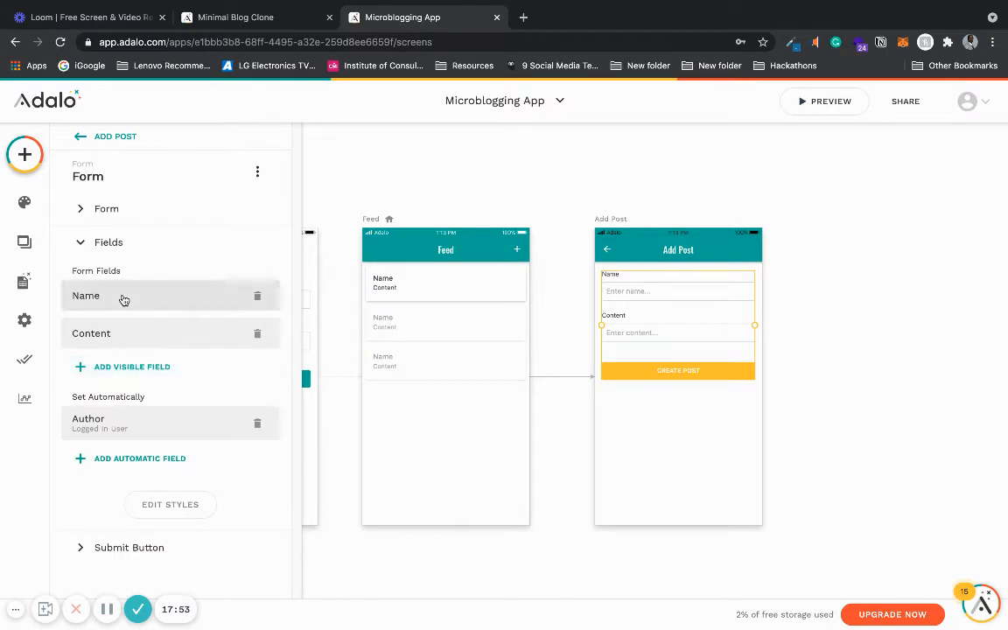
pyautogui.click(107, 549)
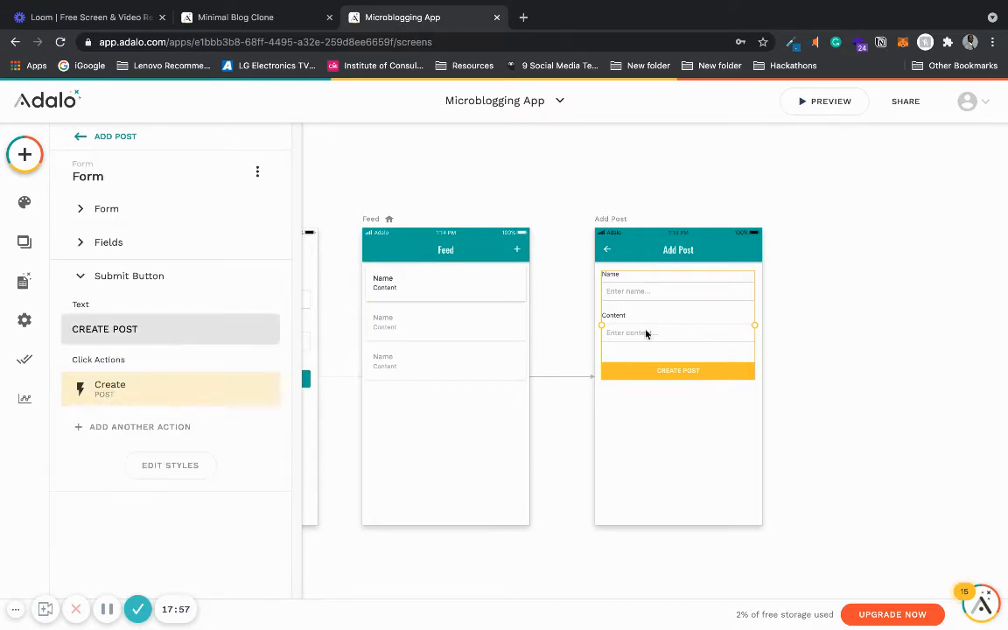
pyautogui.click(175, 243)
pyautogui.click(137, 301)
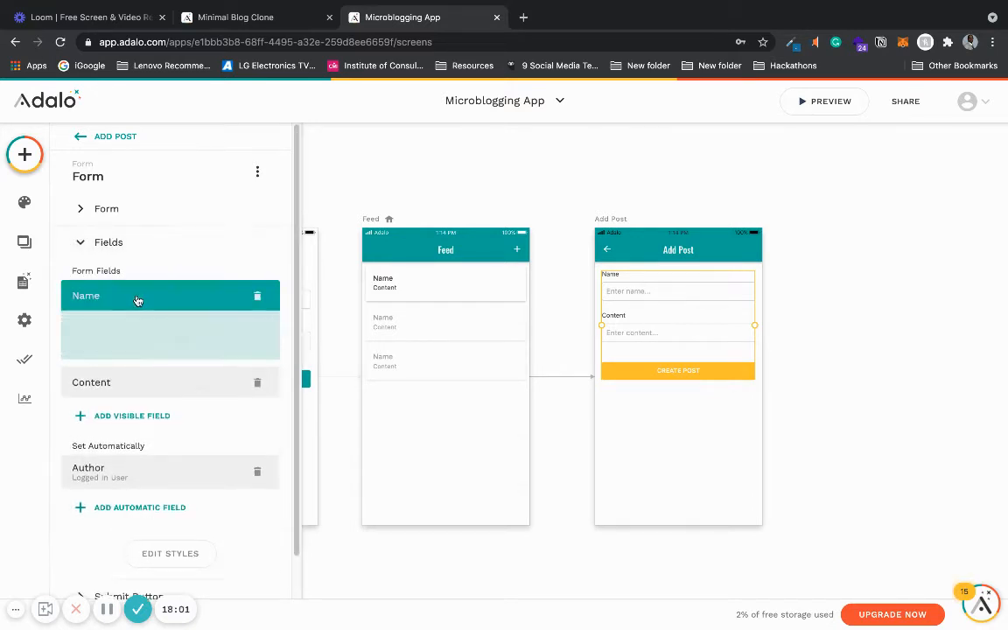
pyautogui.moveTo(128, 347); pyautogui.dragTo(79, 346)
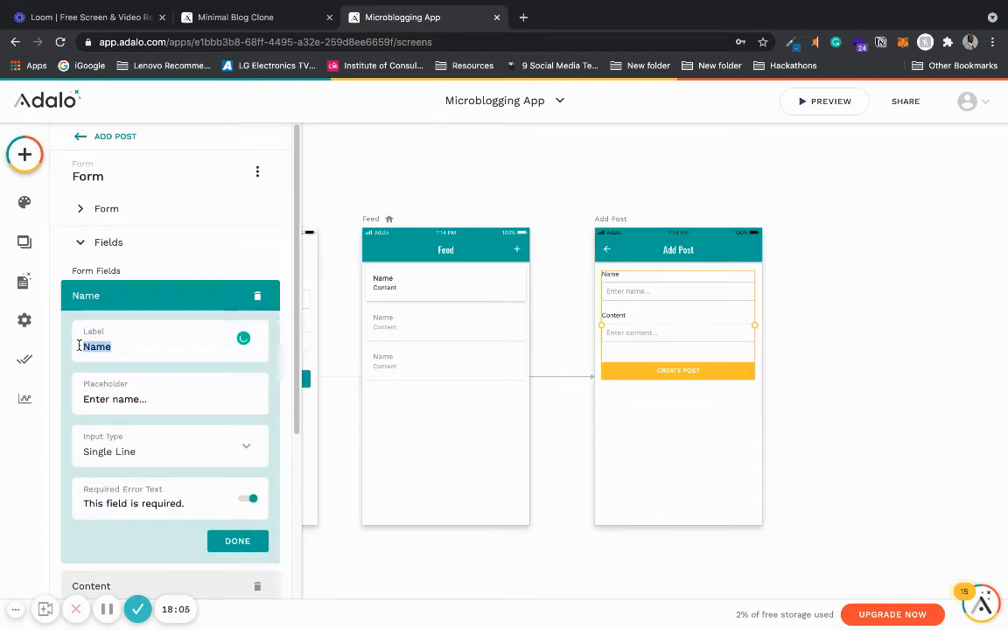
pyautogui.write('Post tutle')
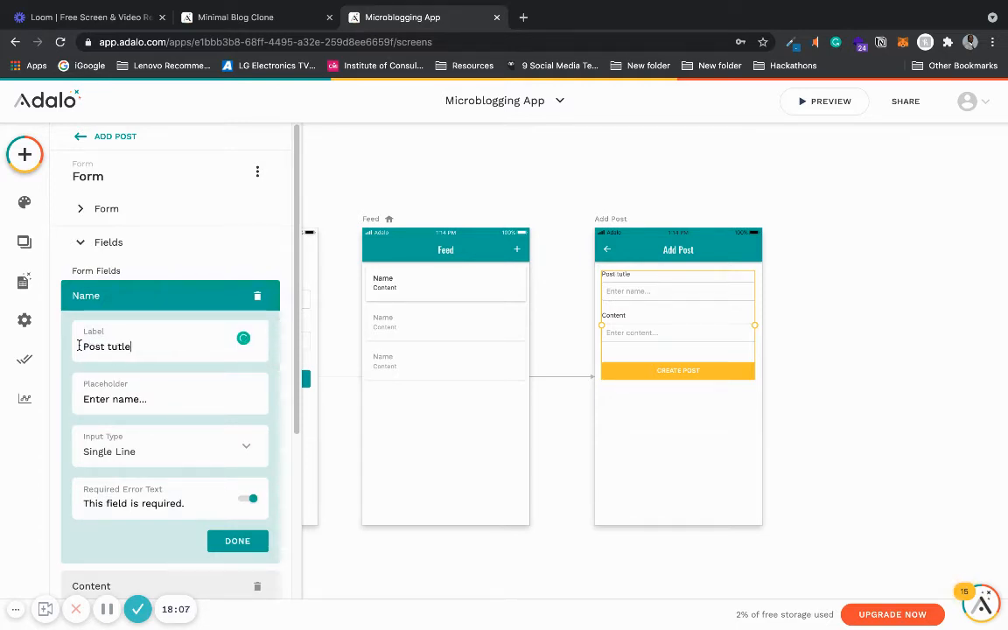
pyautogui.doubleClick(115, 399)
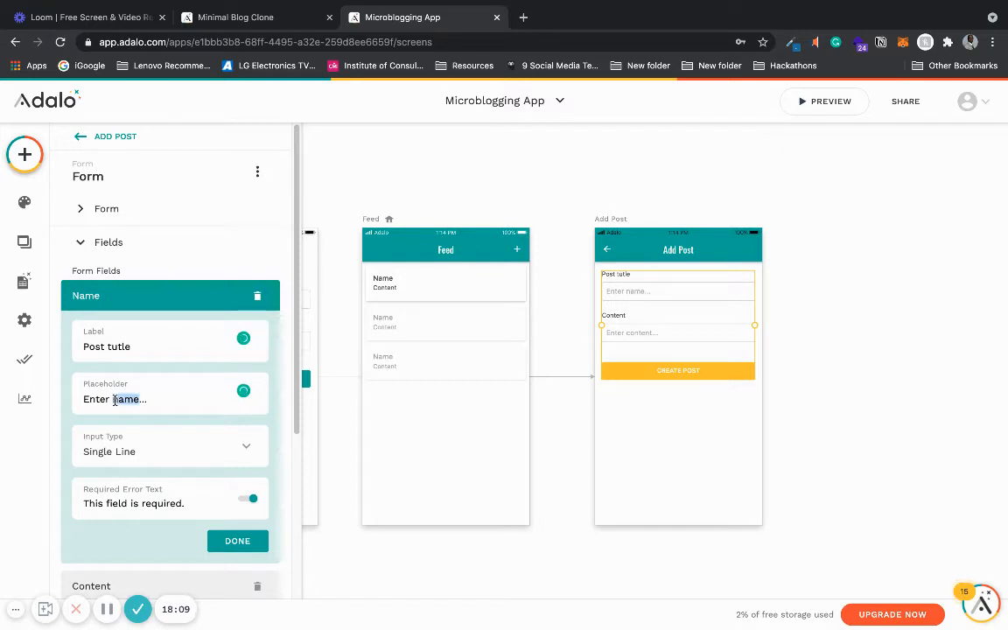
pyautogui.write('post title')
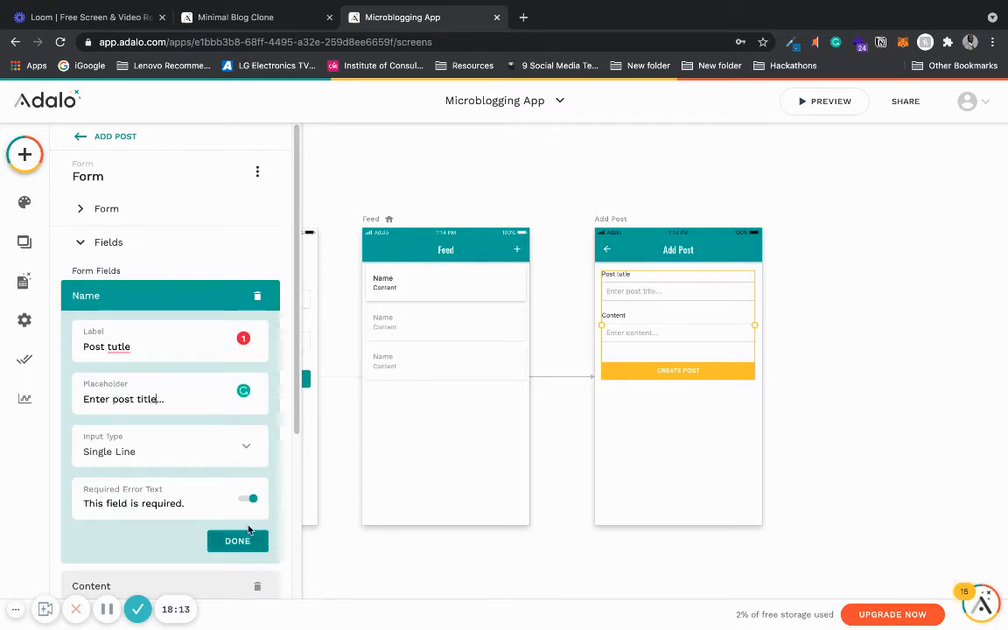
pyautogui.moveTo(114, 347)
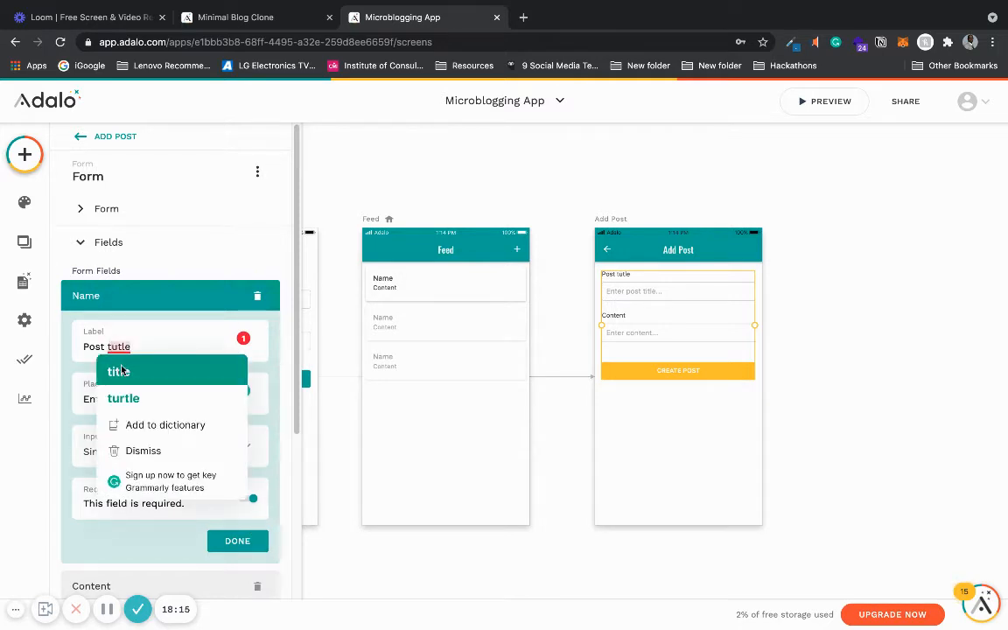
pyautogui.click(119, 371)
pyautogui.click(234, 539)
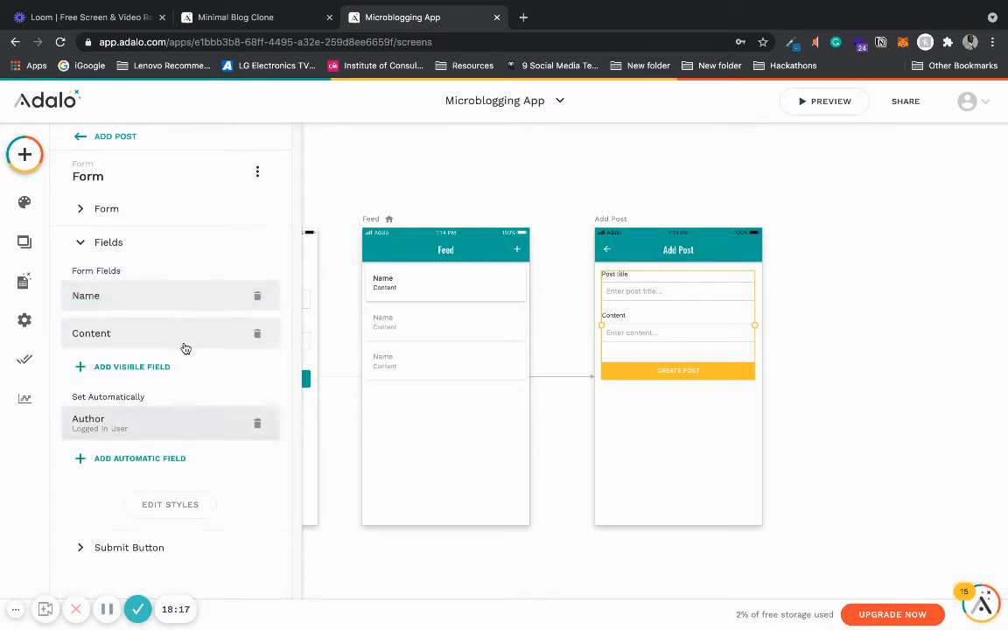
pyautogui.click(158, 341)
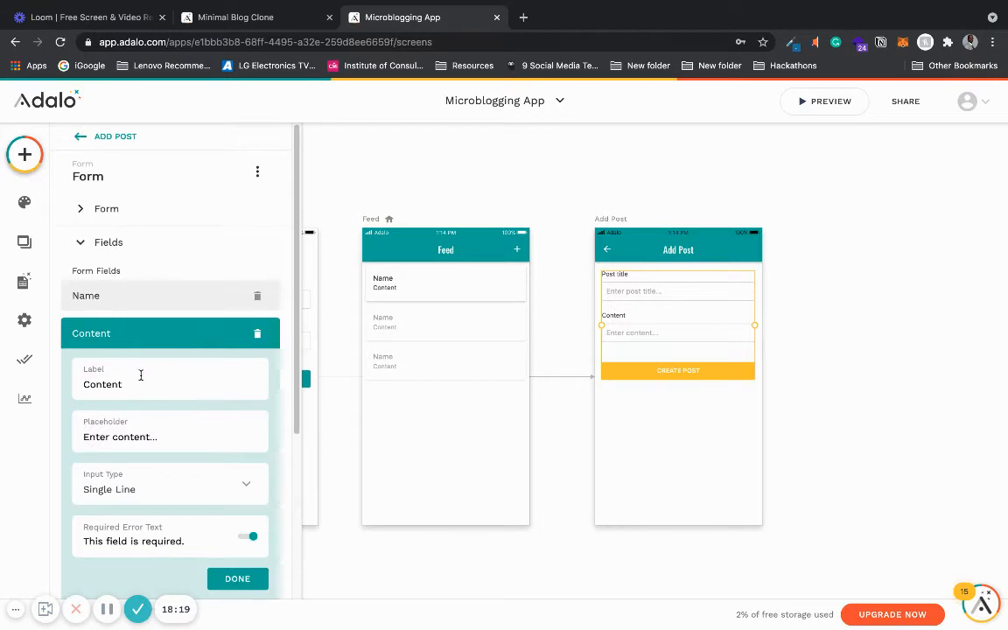
pyautogui.click(150, 337)
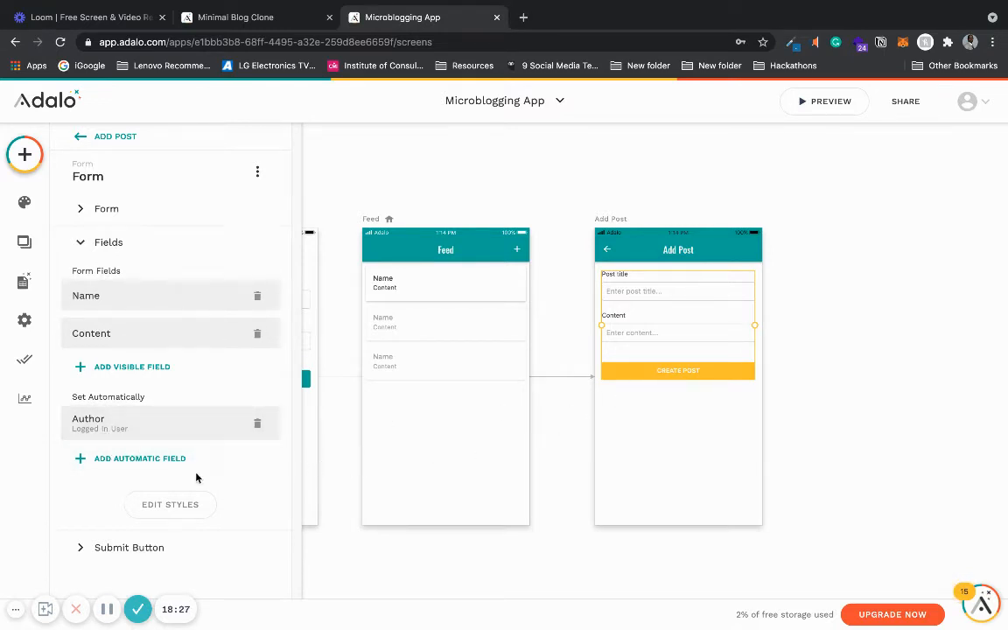
# - Add a Link action to Back after the submit button's Create POST action
pyautogui.click(166, 546)
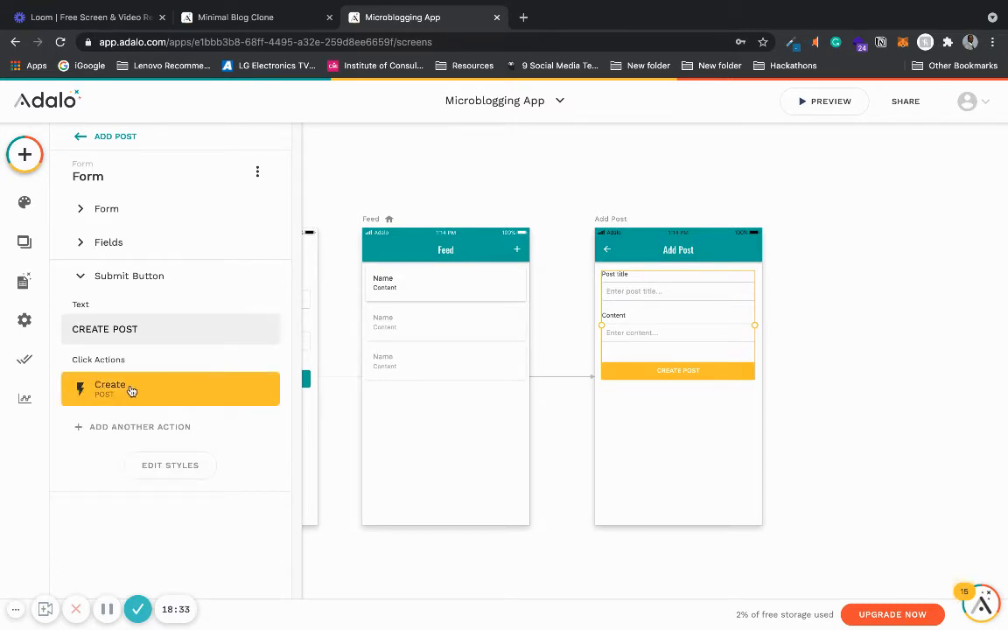
pyautogui.click(140, 391)
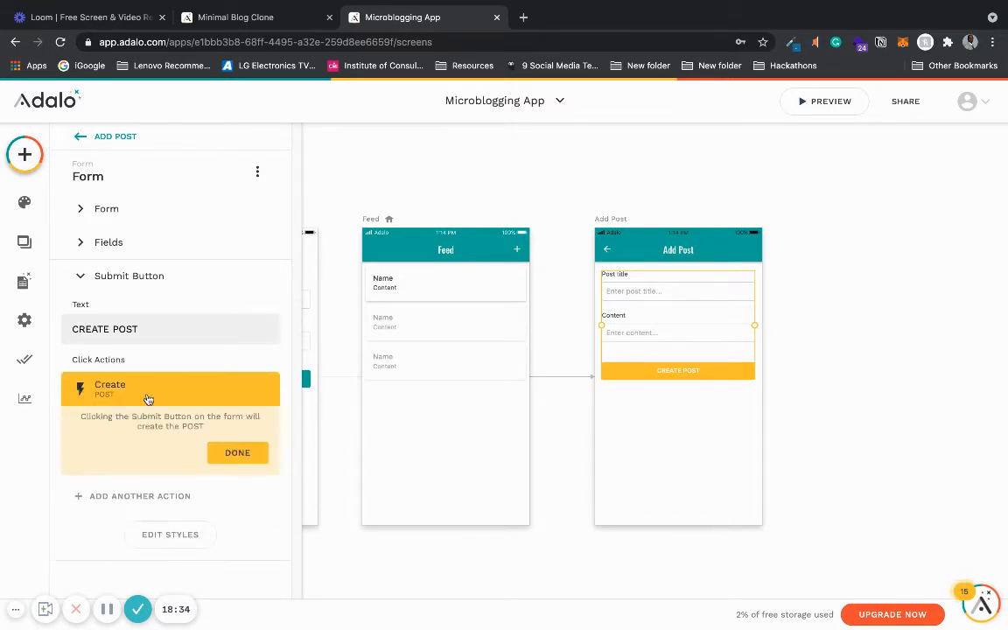
pyautogui.click(237, 453)
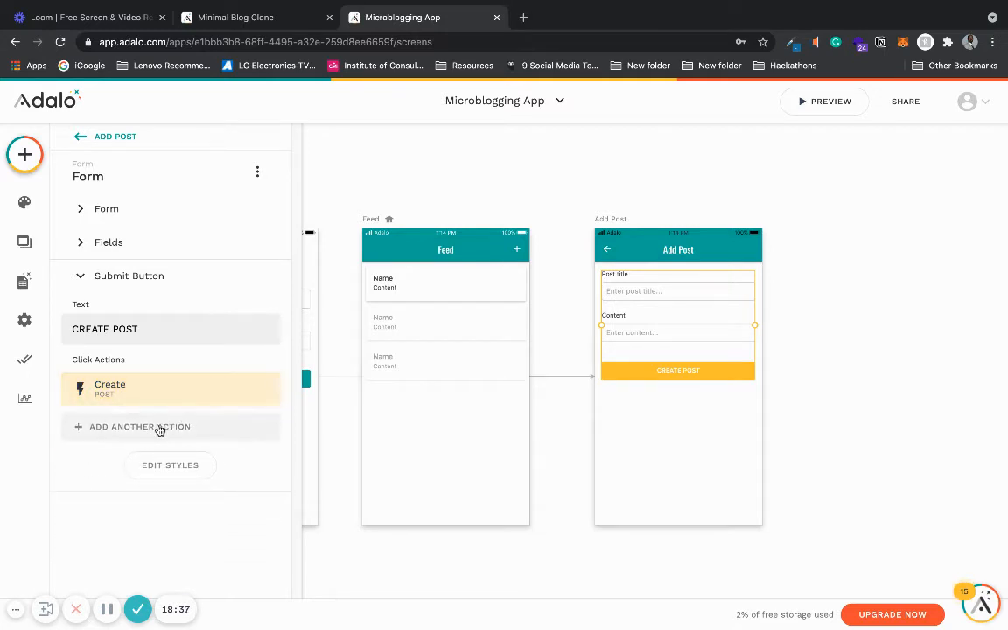
pyautogui.click(160, 430)
pyautogui.moveTo(179, 175)
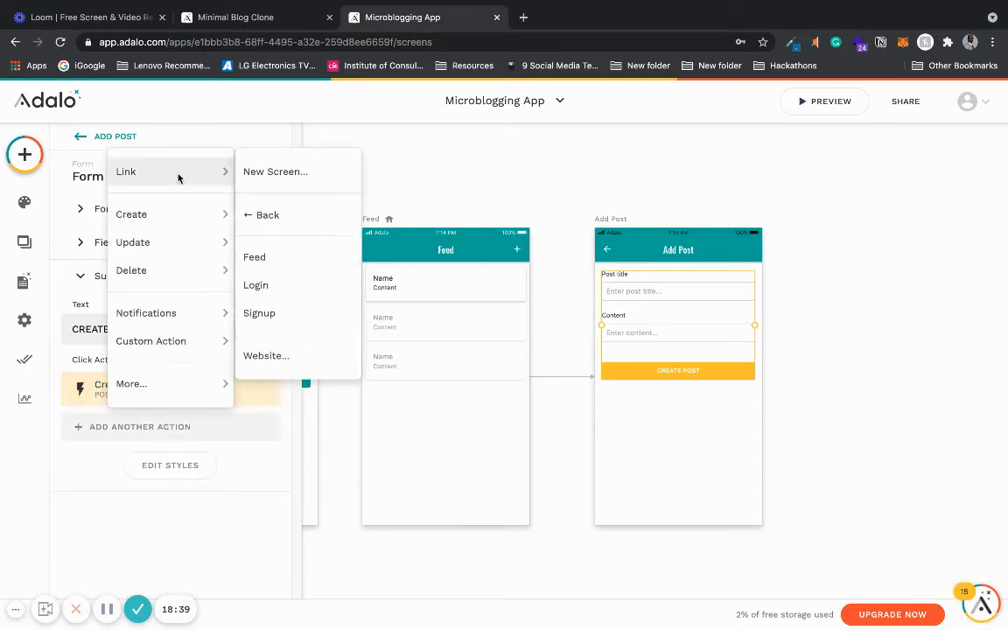
pyautogui.click(276, 216)
pyautogui.moveTo(296, 453); pyautogui.dragTo(297, 513)
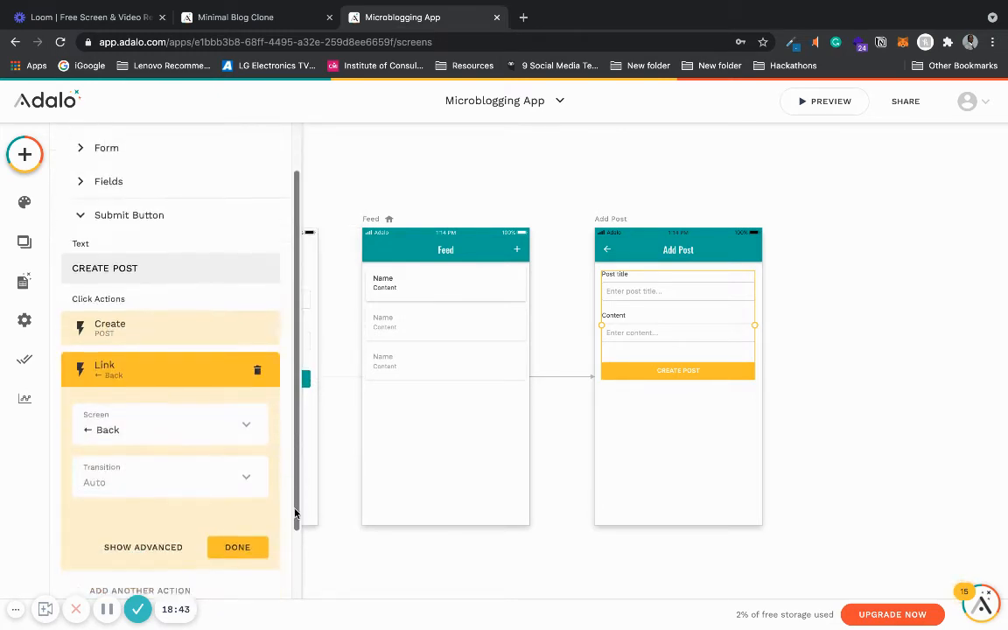
pyautogui.click(252, 534)
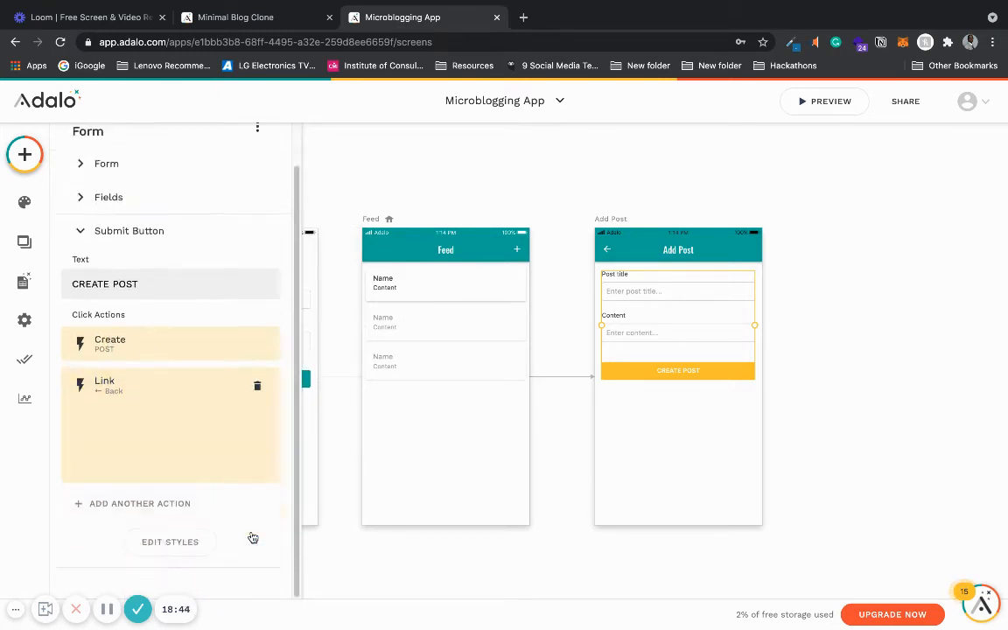
pyautogui.click(843, 379)
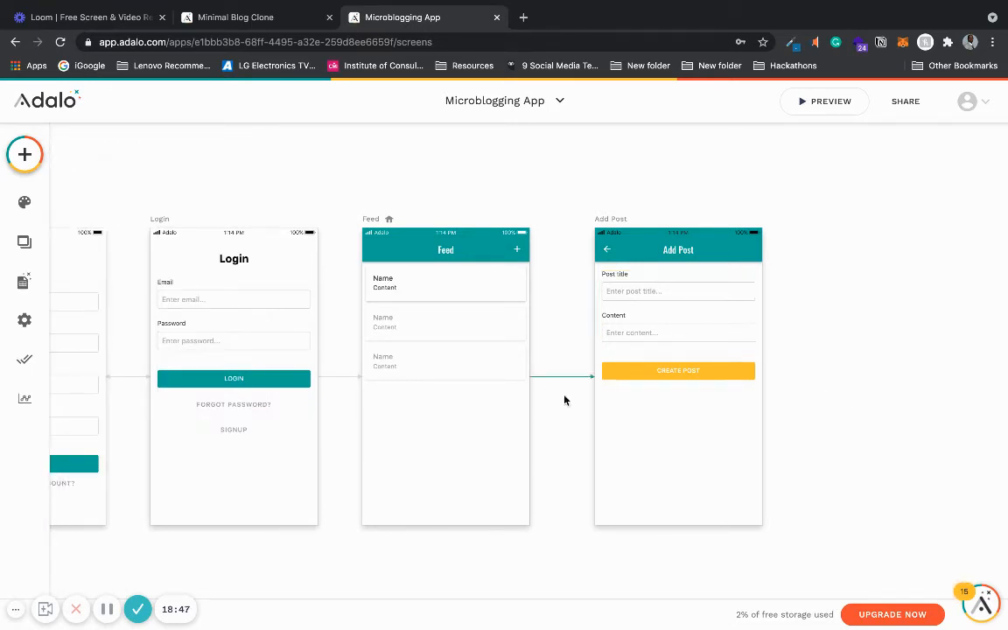
# - Preview the app and publish a post titled This is my second post with content Welcome to Hackathon Entertainment TV
pyautogui.click(843, 102)
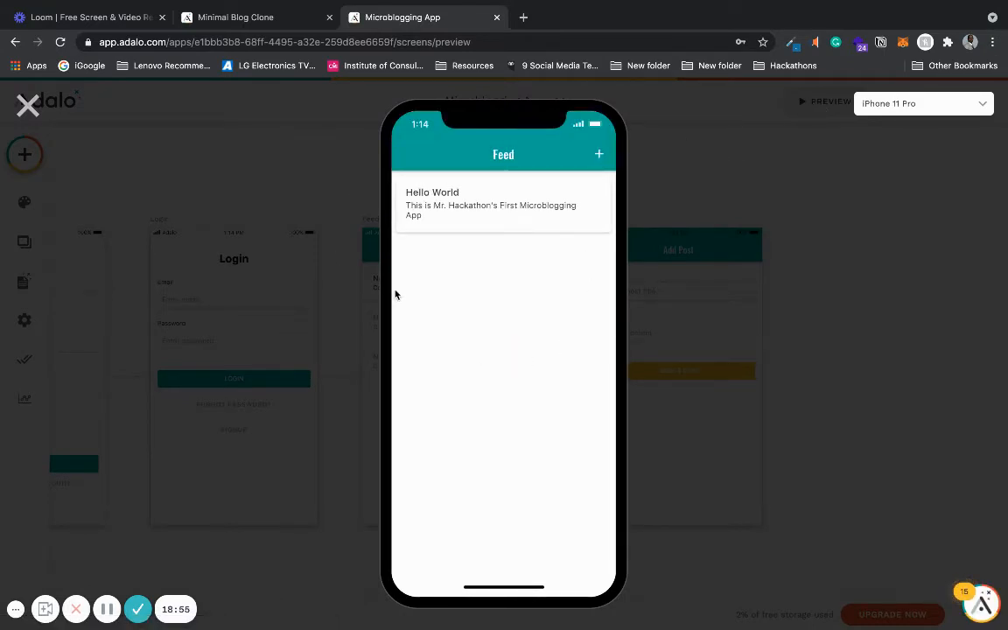
pyautogui.click(599, 157)
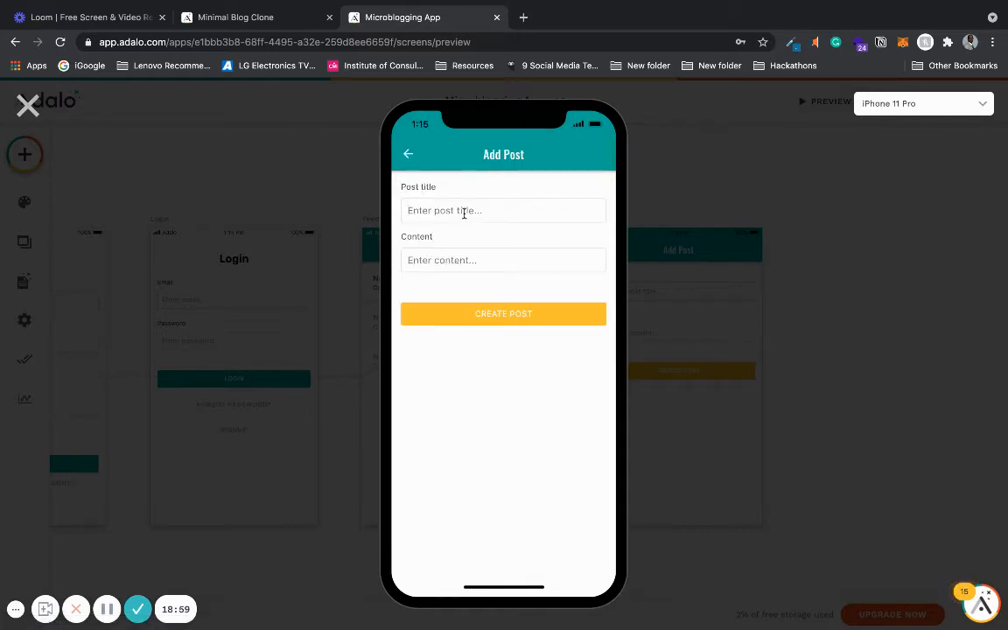
pyautogui.write('This is my second post')
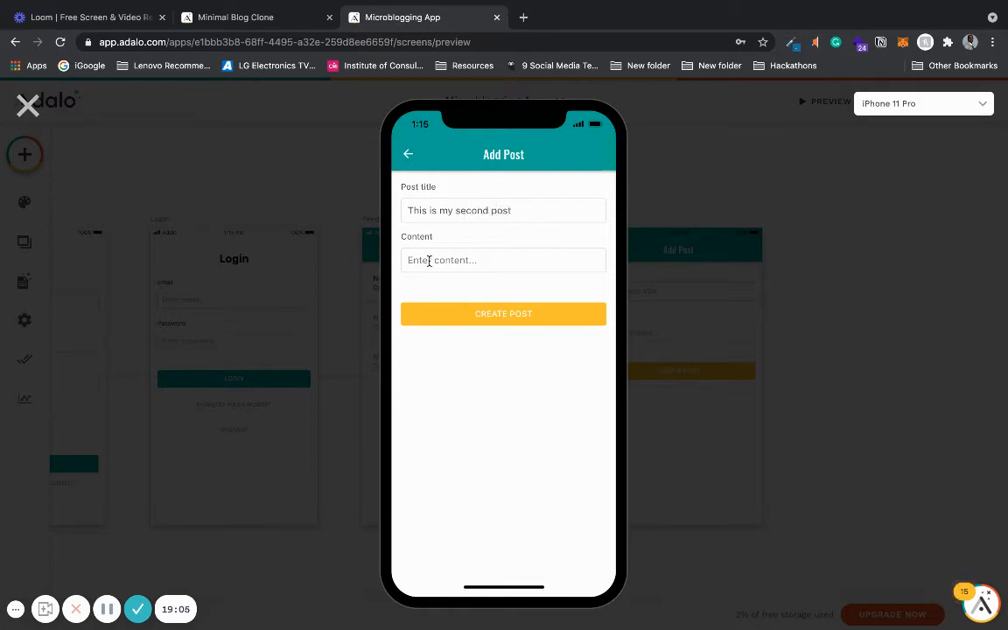
pyautogui.click(429, 260)
pyautogui.write('Welcome to Hackathon Entertainment TV')
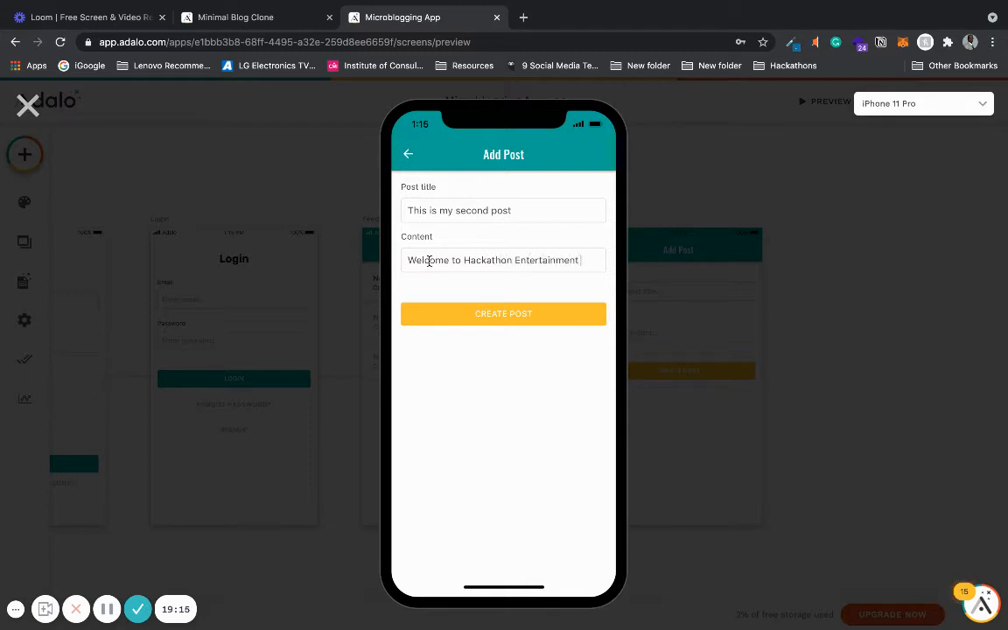
pyautogui.click(512, 318)
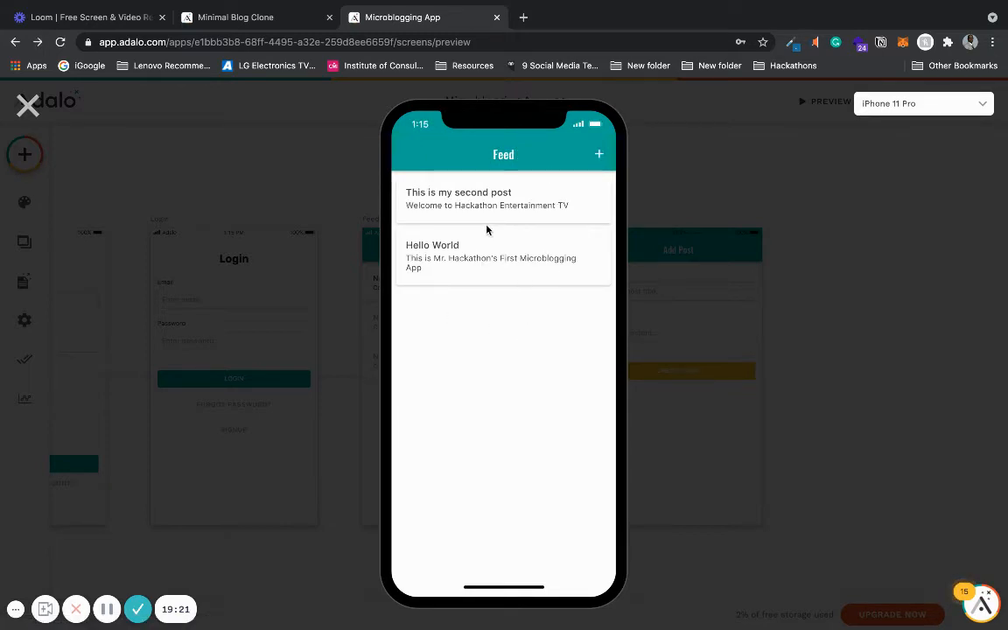
pyautogui.click(30, 105)
# - Enlarge the Feed screen's list and stretch its post card taller
pyautogui.click(395, 297)
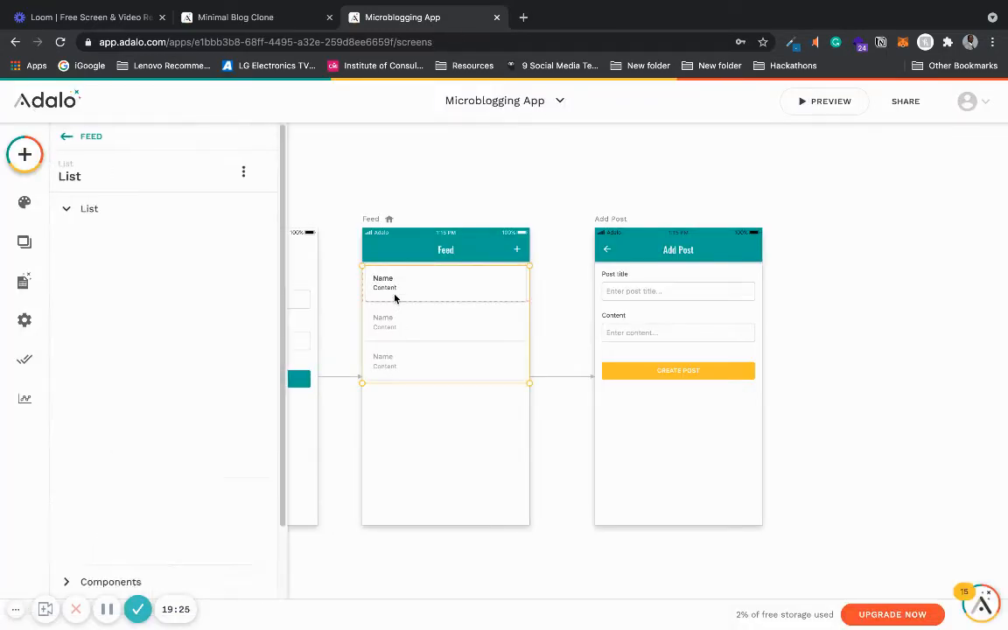
pyautogui.scroll(3, 395, 299)
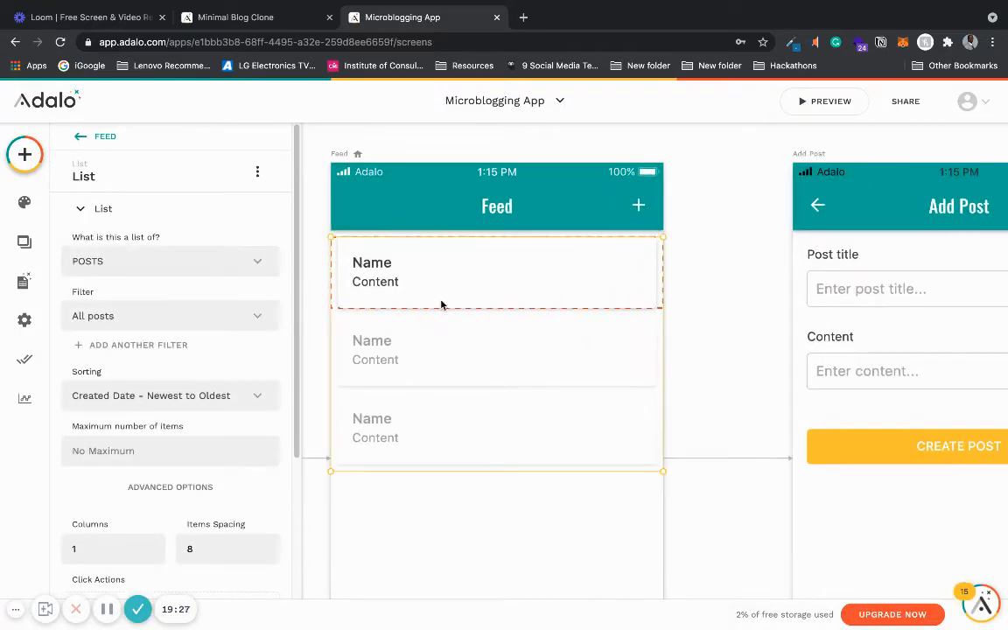
pyautogui.moveTo(462, 471); pyautogui.dragTo(461, 532)
pyautogui.click(506, 288)
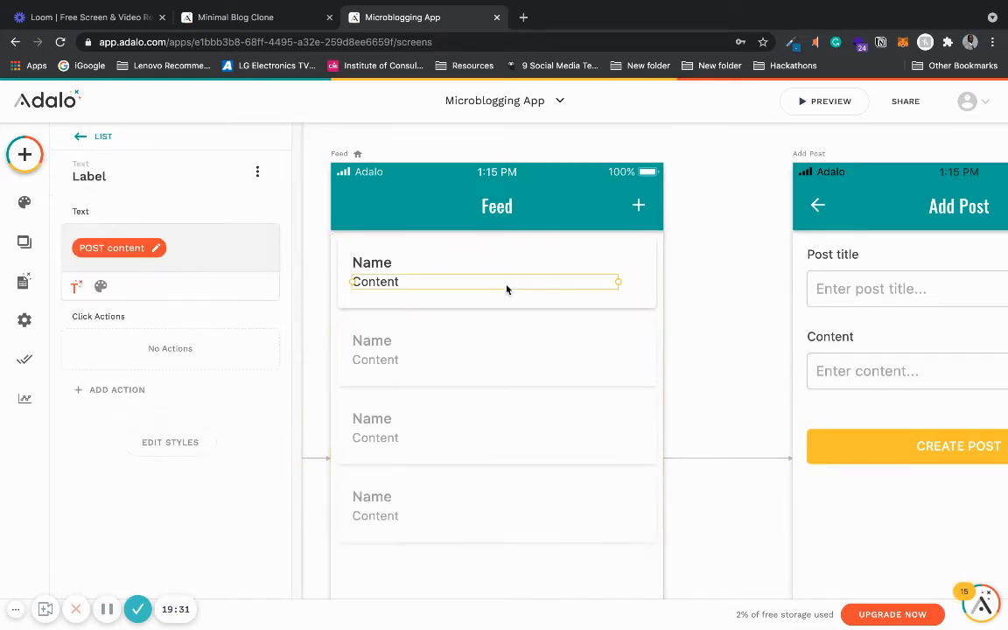
pyautogui.click(500, 304)
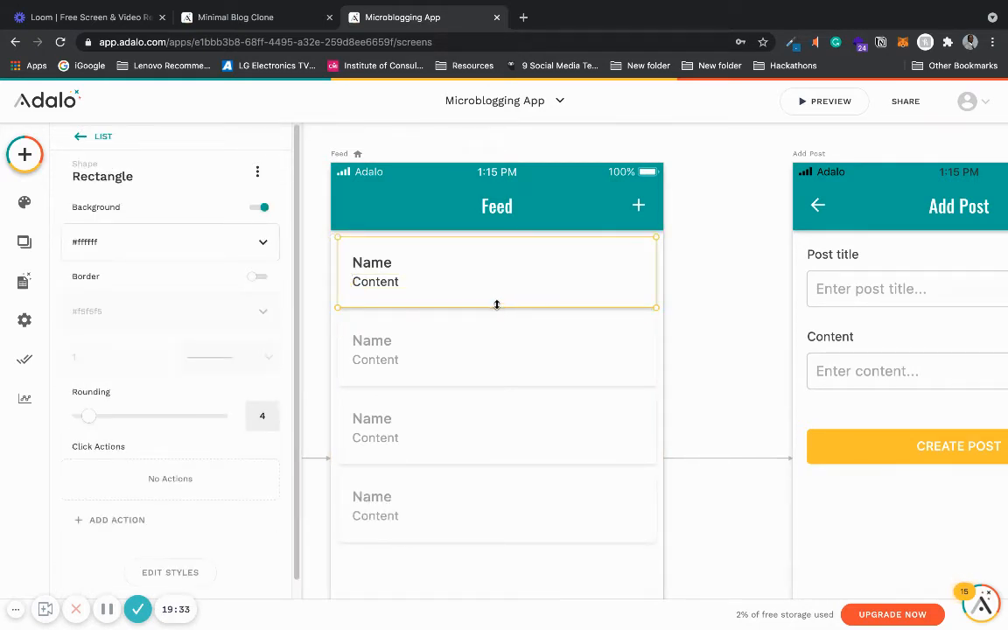
pyautogui.moveTo(497, 304); pyautogui.dragTo(497, 347)
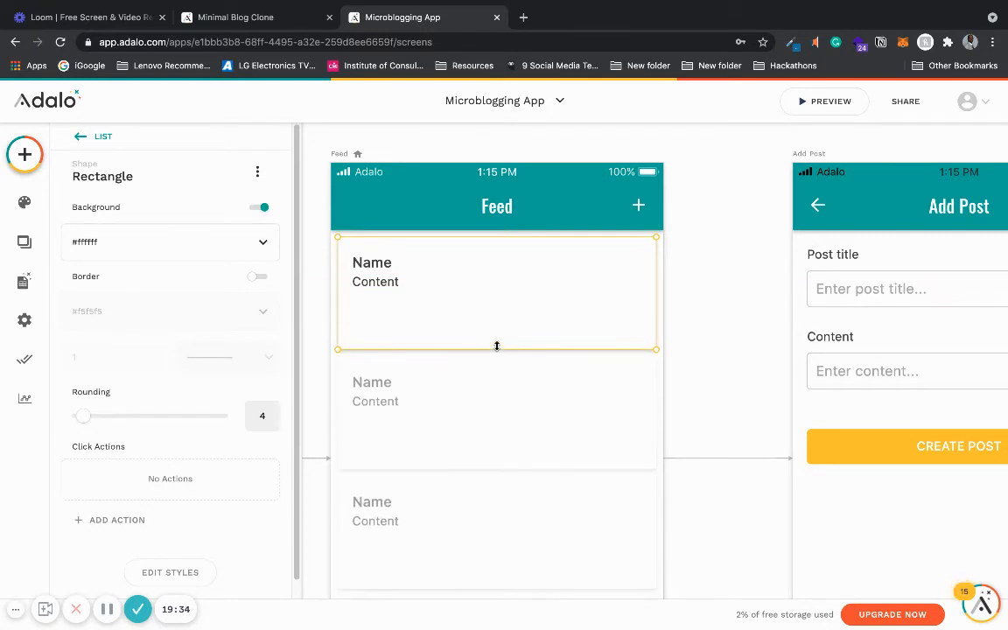
# - Move the Name and Content labels together lower inside the post card
pyautogui.click(387, 284)
pyautogui.keyDown('shift'); pyautogui.click(376, 263); pyautogui.keyUp('shift')
pyautogui.moveTo(376, 264); pyautogui.dragTo(376, 275)
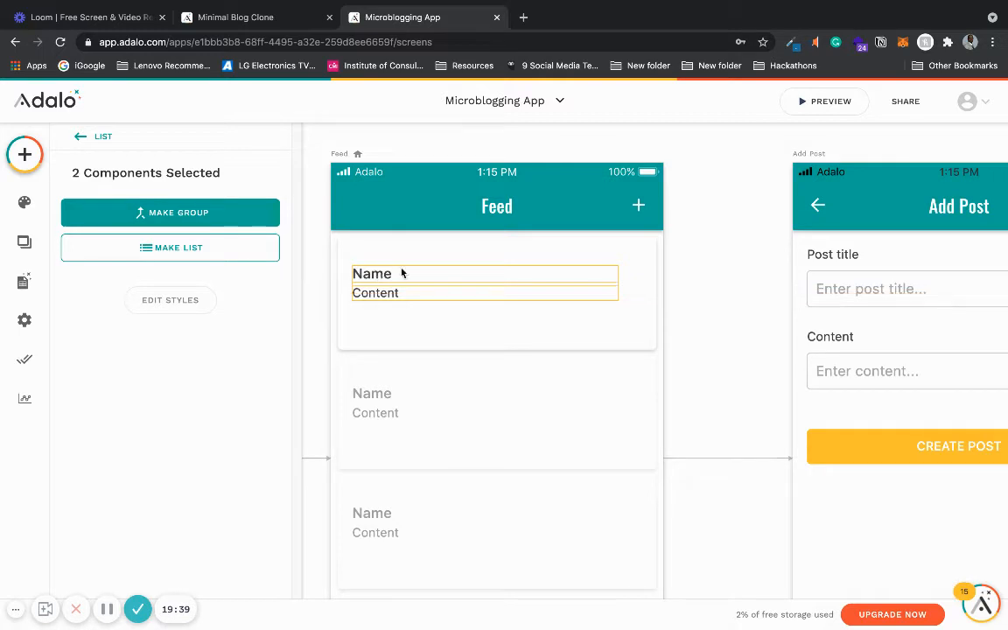
pyautogui.click(711, 268)
# - Duplicate the Content label and bind the copy's text to the current POST's Created Date
pyautogui.click(379, 294)
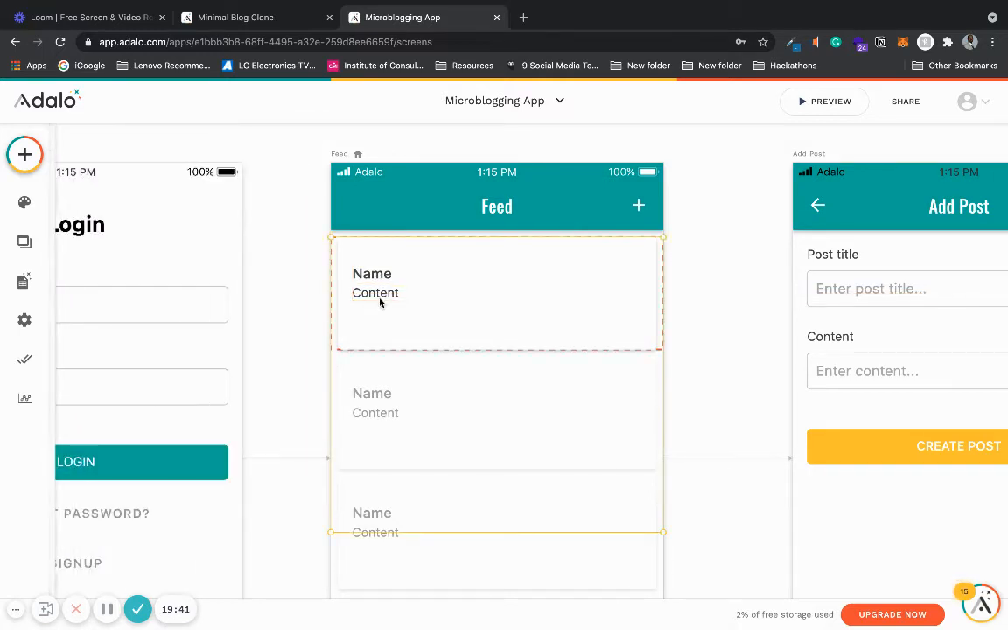
pyautogui.click(379, 298)
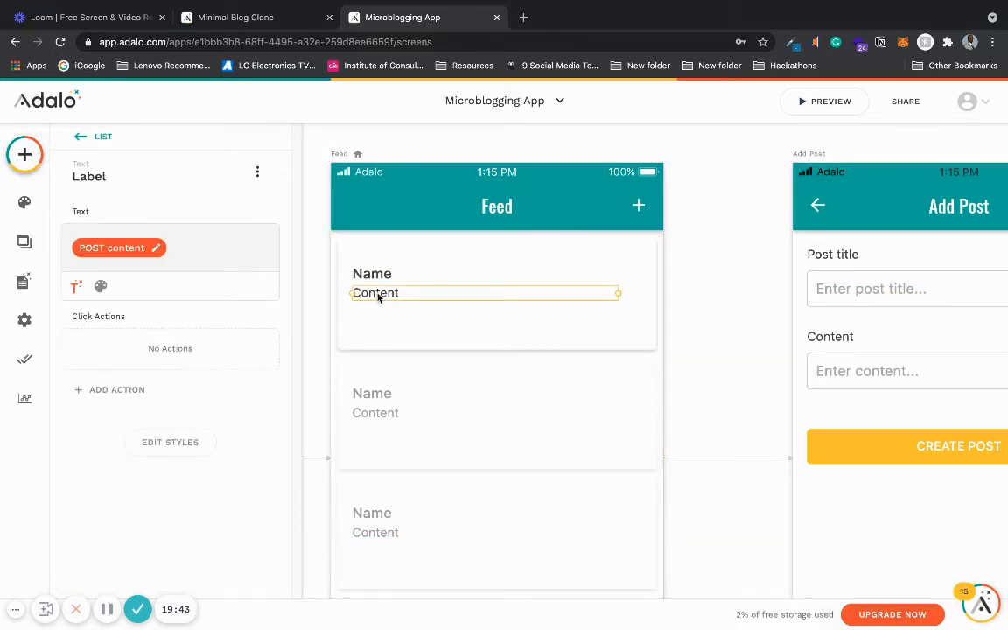
pyautogui.moveTo(378, 297); pyautogui.dragTo(378, 320)
pyautogui.moveTo(169, 283)
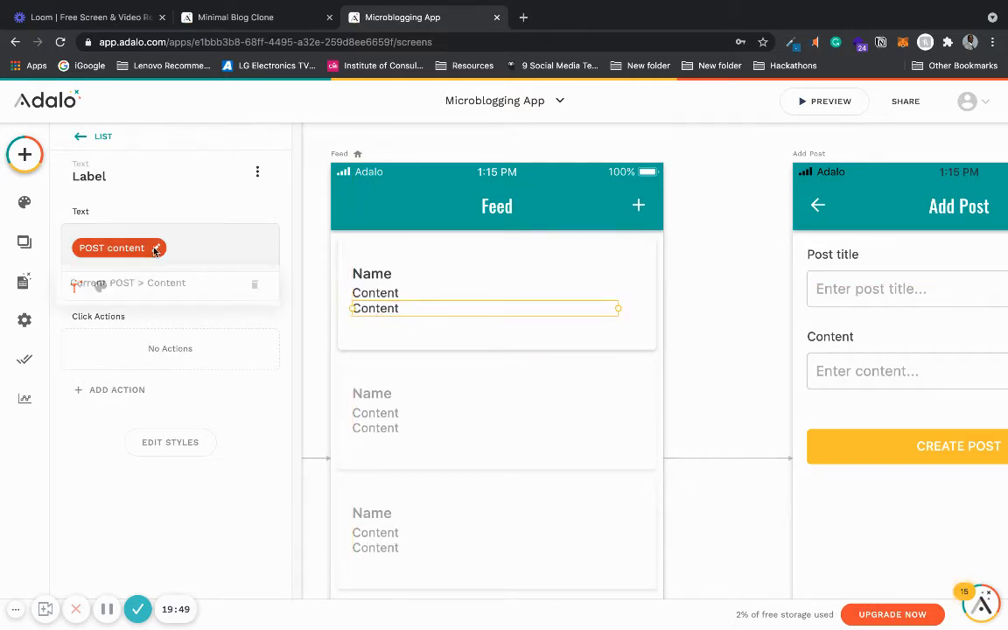
pyautogui.click(255, 287)
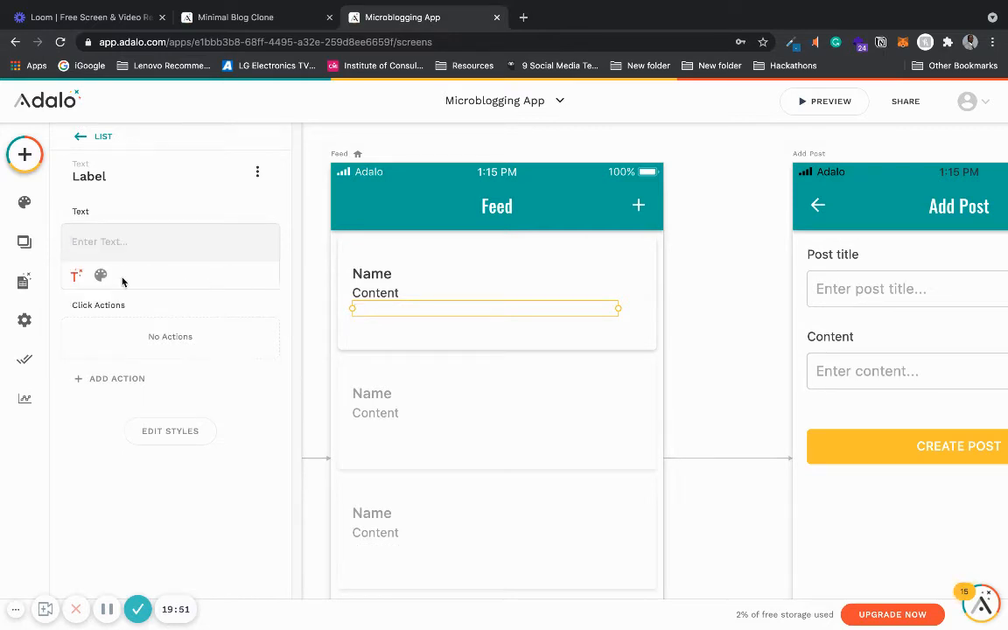
pyautogui.click(76, 277)
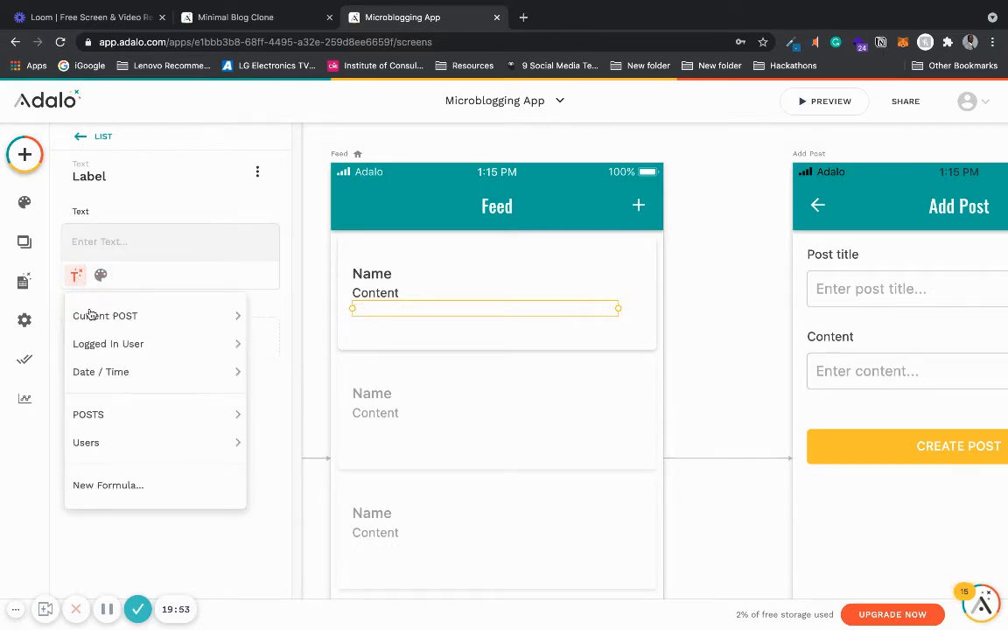
pyautogui.moveTo(94, 318)
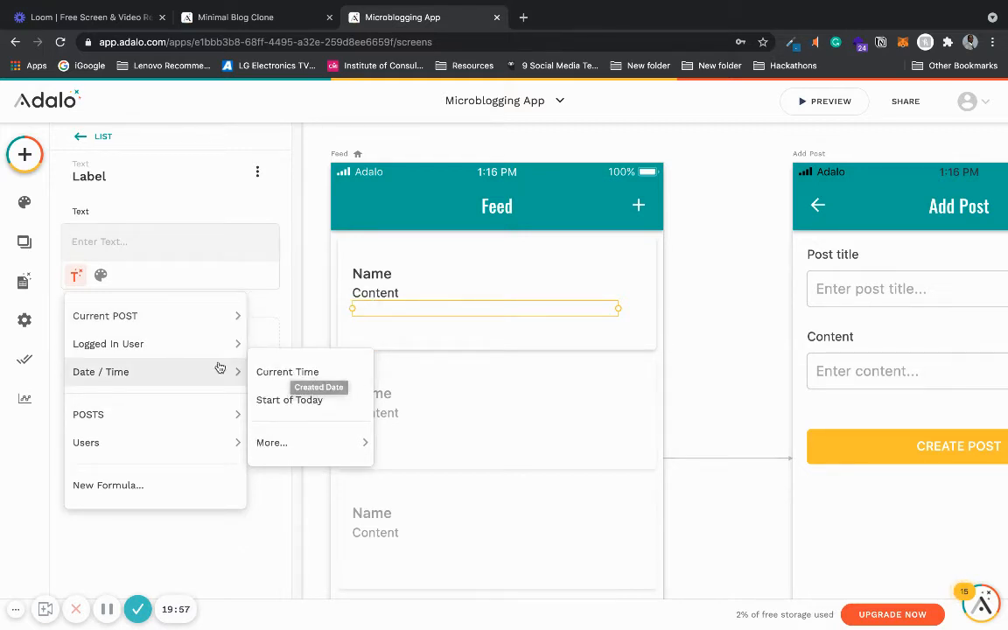
pyautogui.moveTo(210, 352)
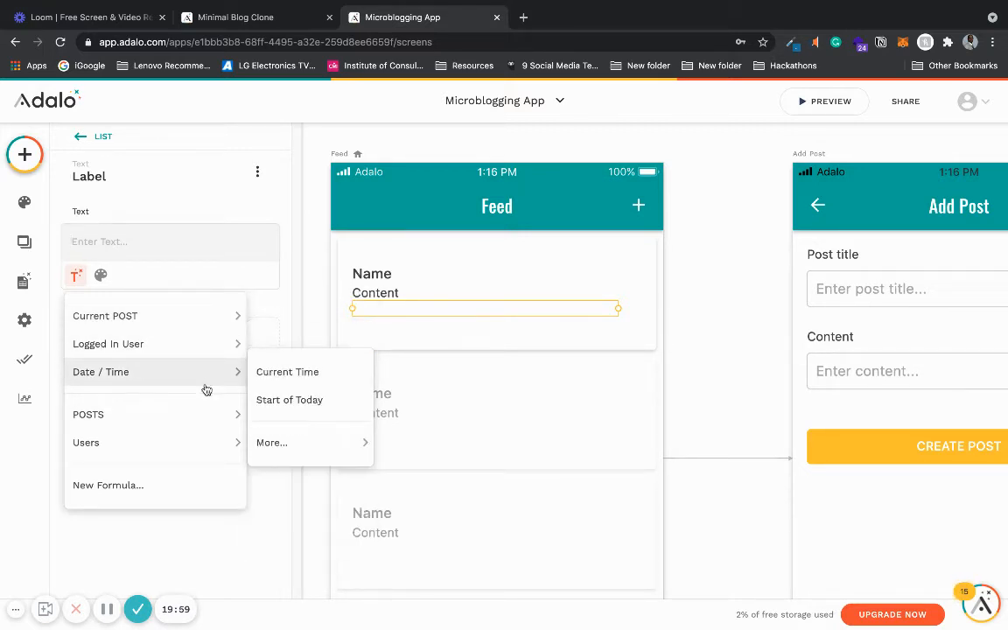
pyautogui.moveTo(214, 317)
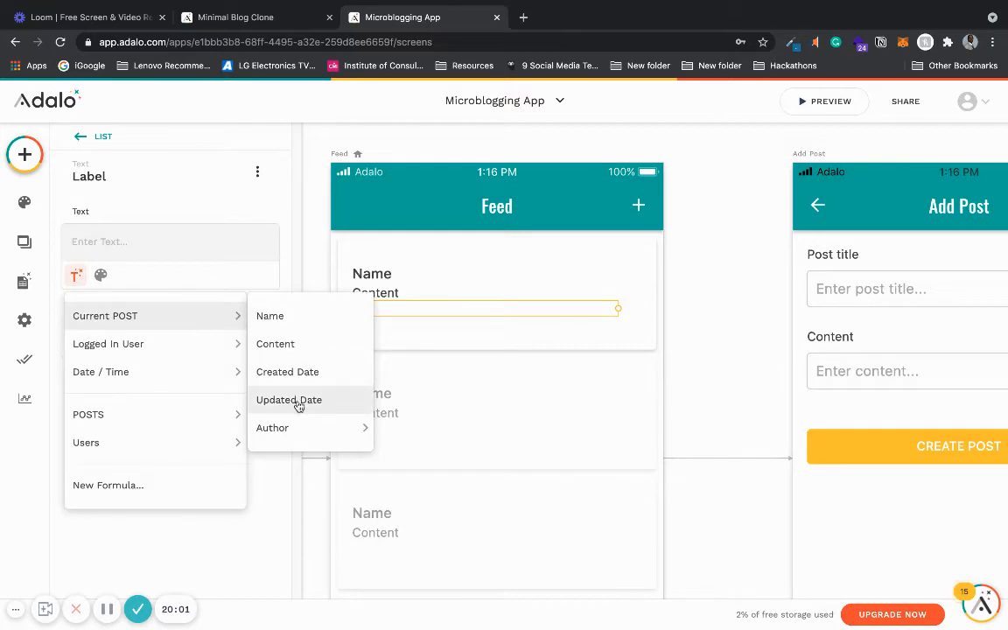
pyautogui.click(337, 373)
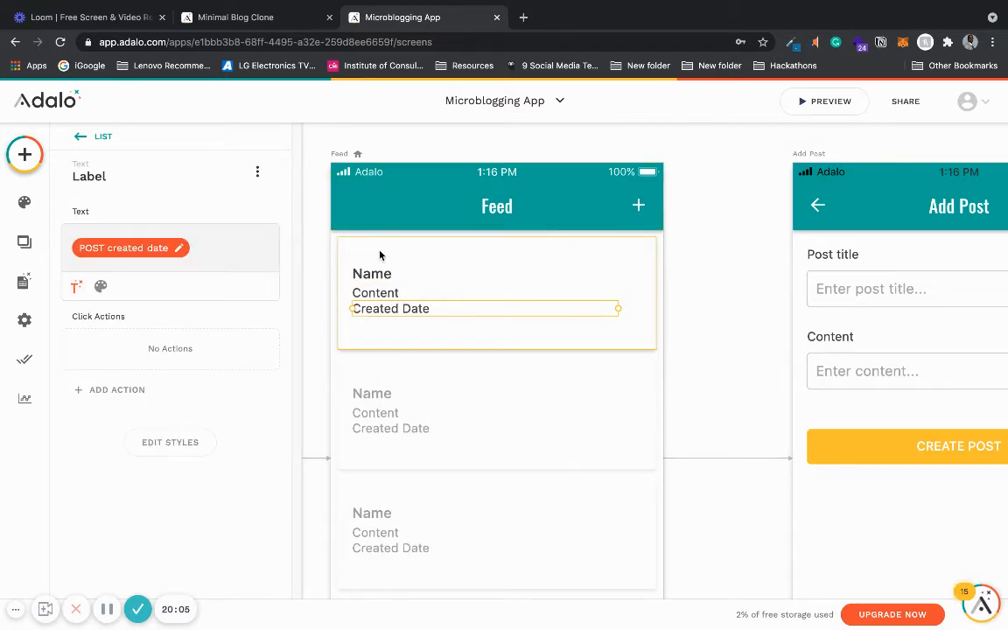
# - Reposition the Created Date, Content and Name labels to space them evenly within the card
pyautogui.click(409, 253)
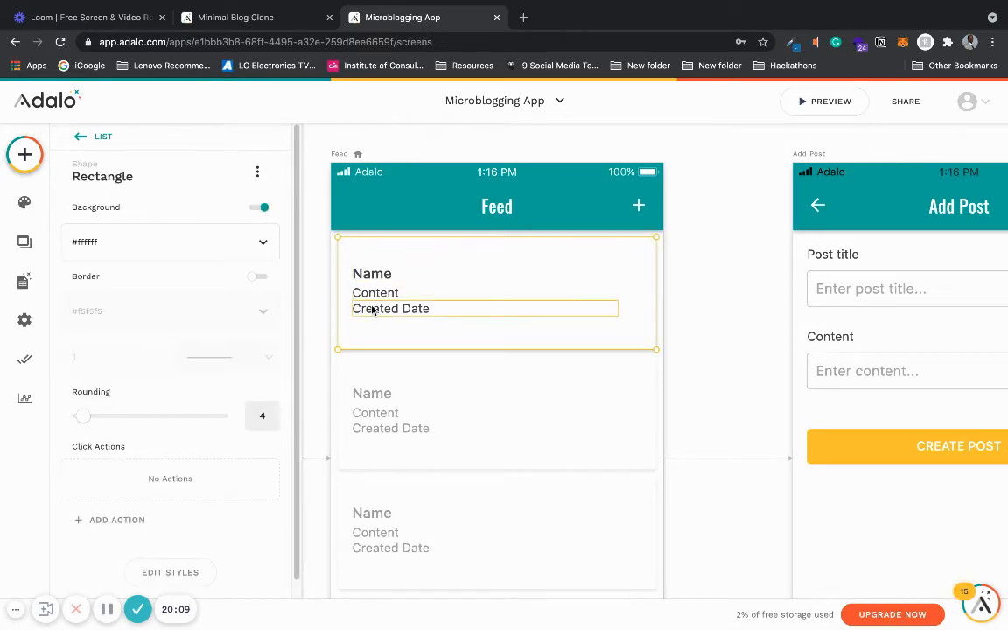
pyautogui.moveTo(373, 308); pyautogui.dragTo(371, 329)
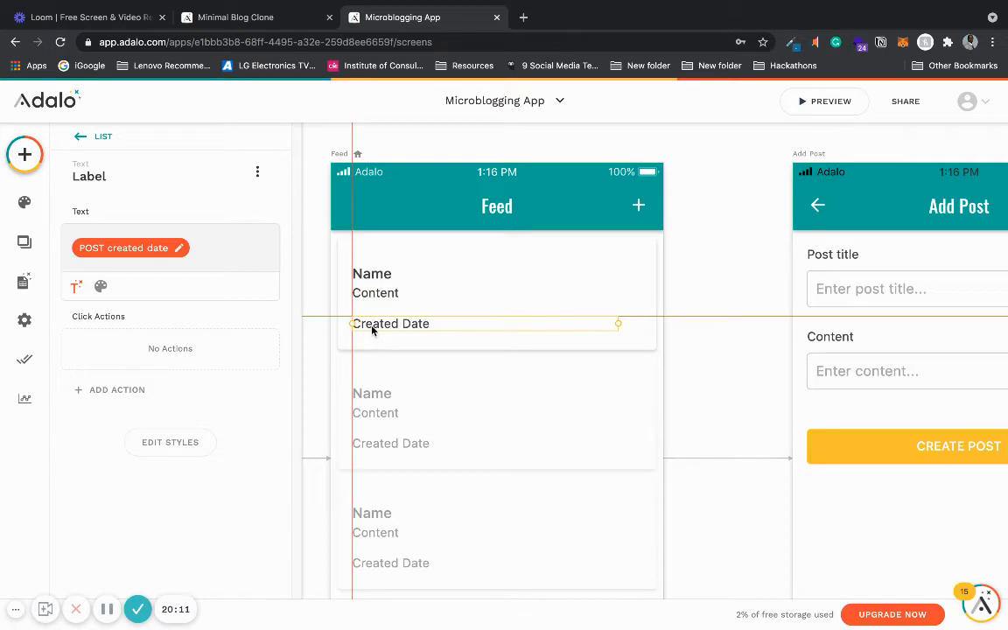
pyautogui.click(373, 294)
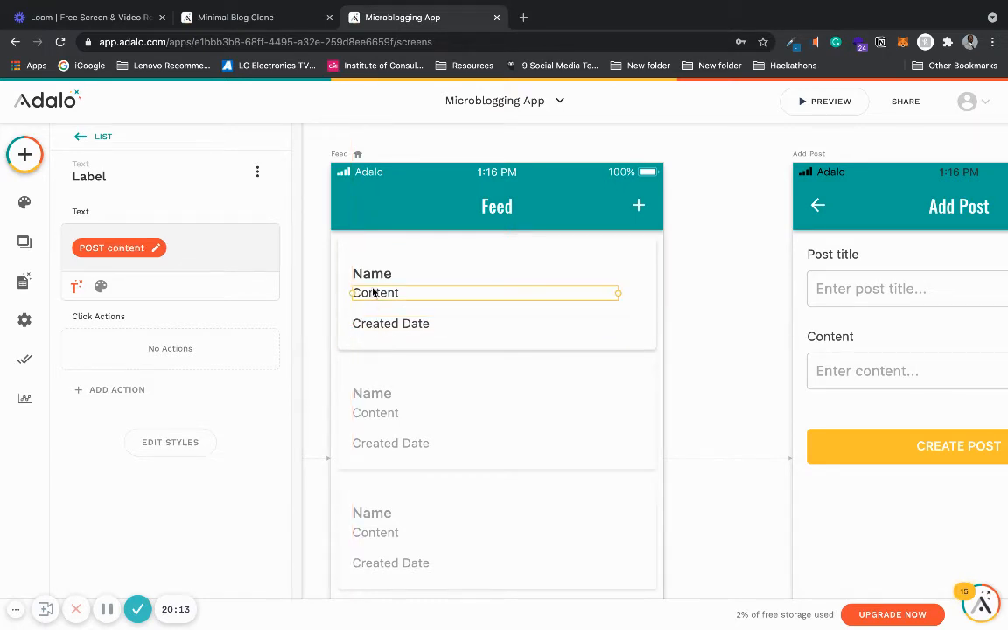
pyautogui.press('Down')
pyautogui.press('Down')
pyautogui.press('Down')
pyautogui.press('Down')
pyautogui.press('Down')
pyautogui.press('Down')
pyautogui.press('Down')
pyautogui.press('Down')
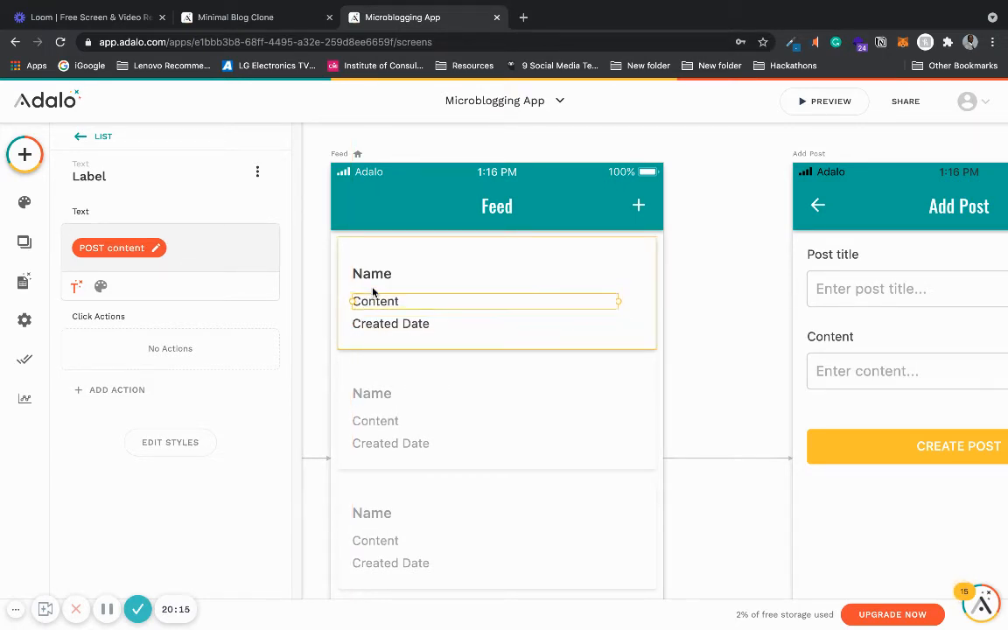
pyautogui.click(372, 274)
pyautogui.press('Down')
pyautogui.press('Down')
pyautogui.press('Down')
pyautogui.press('Down')
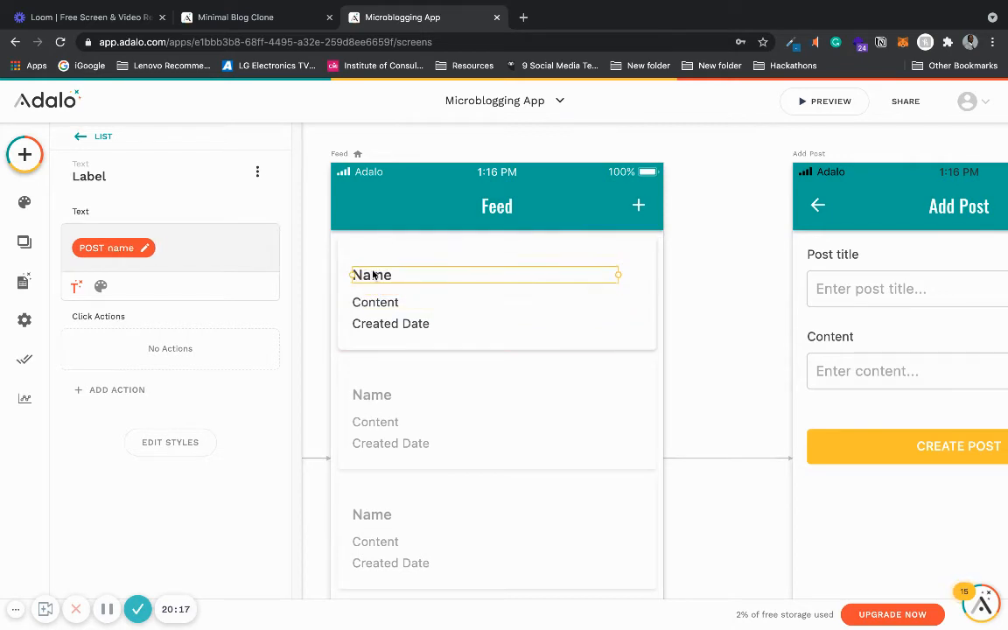
pyautogui.press('Down')
pyautogui.press('Down')
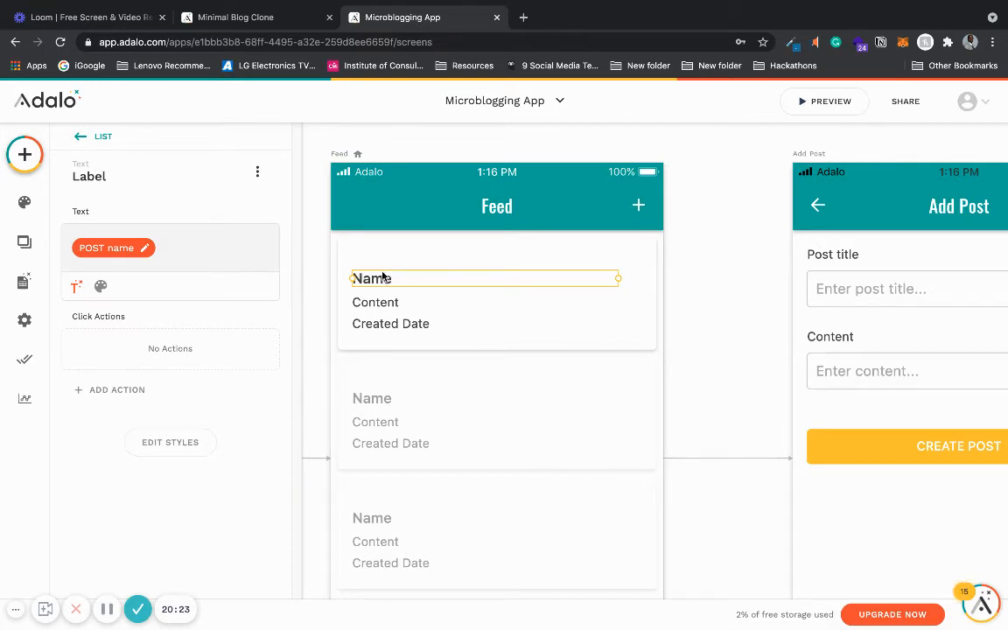
# - Duplicate the Name label above it and bind the copy to the current POST author's Username
pyautogui.moveTo(382, 276); pyautogui.dragTo(382, 261)
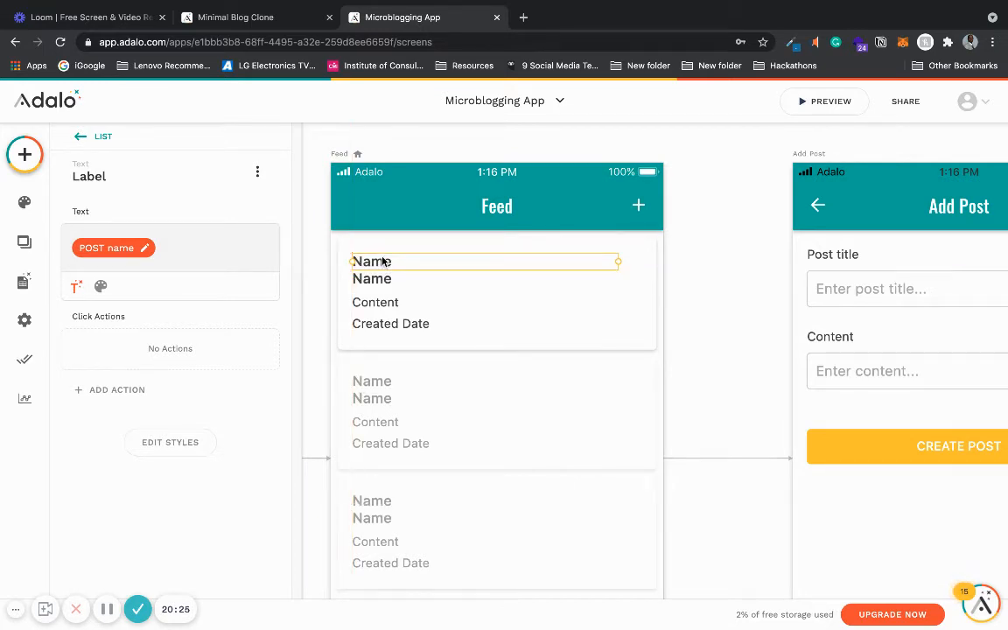
pyautogui.click(147, 251)
pyautogui.click(253, 286)
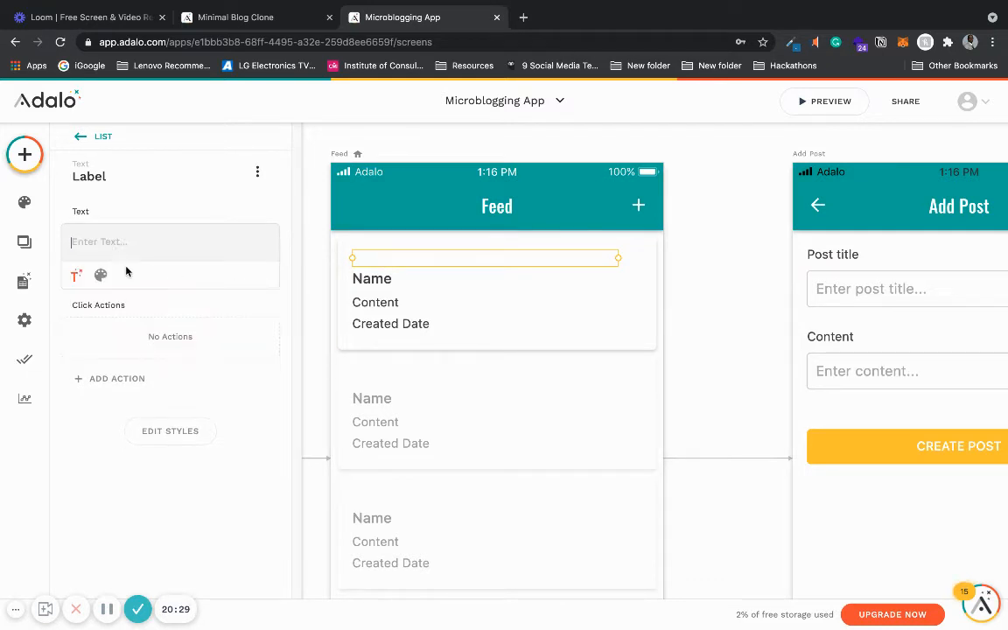
pyautogui.click(74, 274)
pyautogui.moveTo(108, 314)
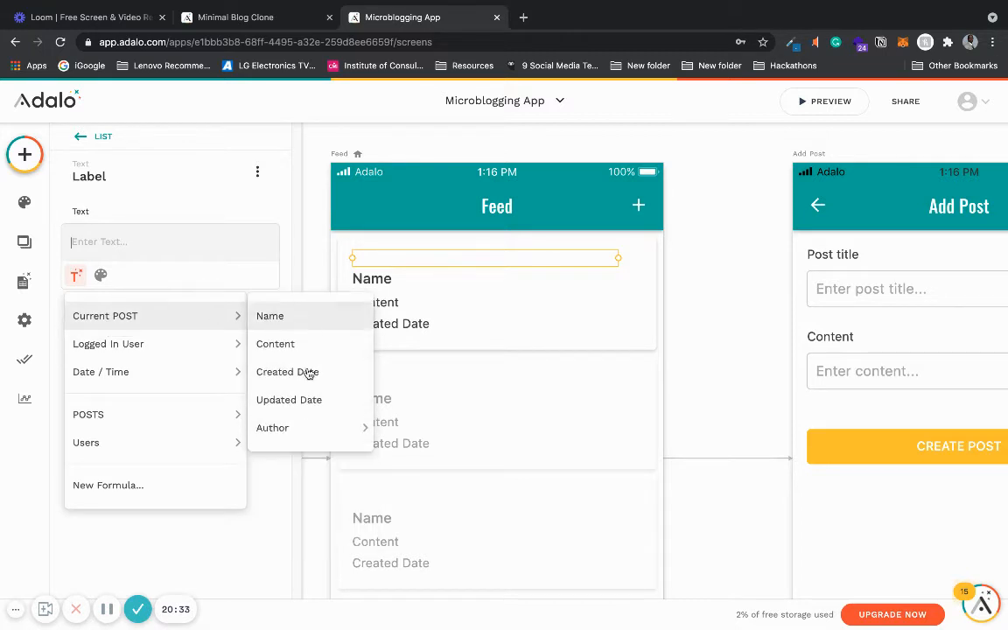
pyautogui.moveTo(301, 426)
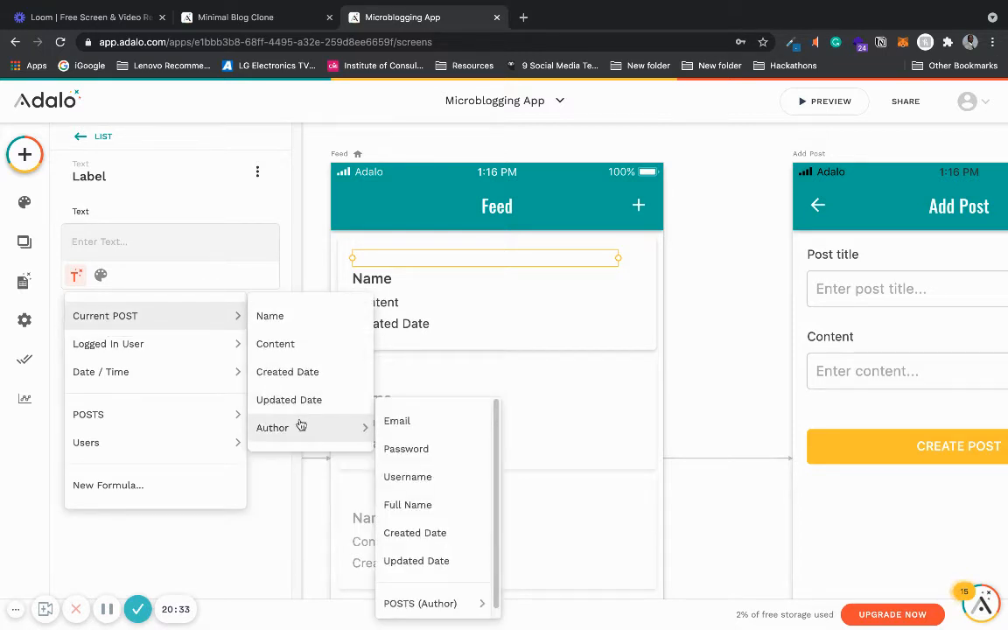
pyautogui.click(448, 490)
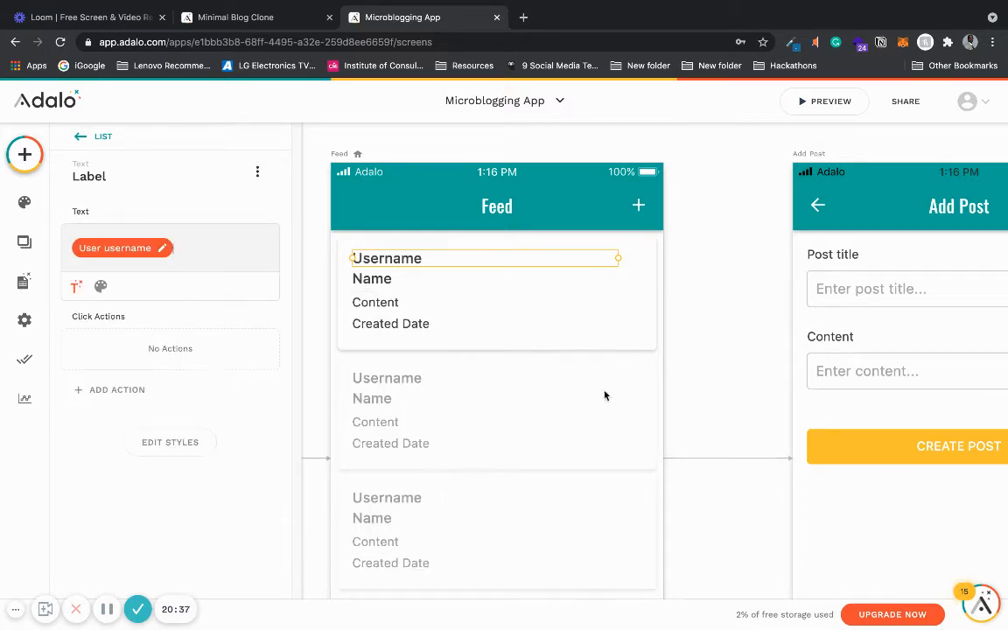
pyautogui.click(707, 342)
# - Preview the Feed screen to check the updated post cards
pyautogui.click(823, 101)
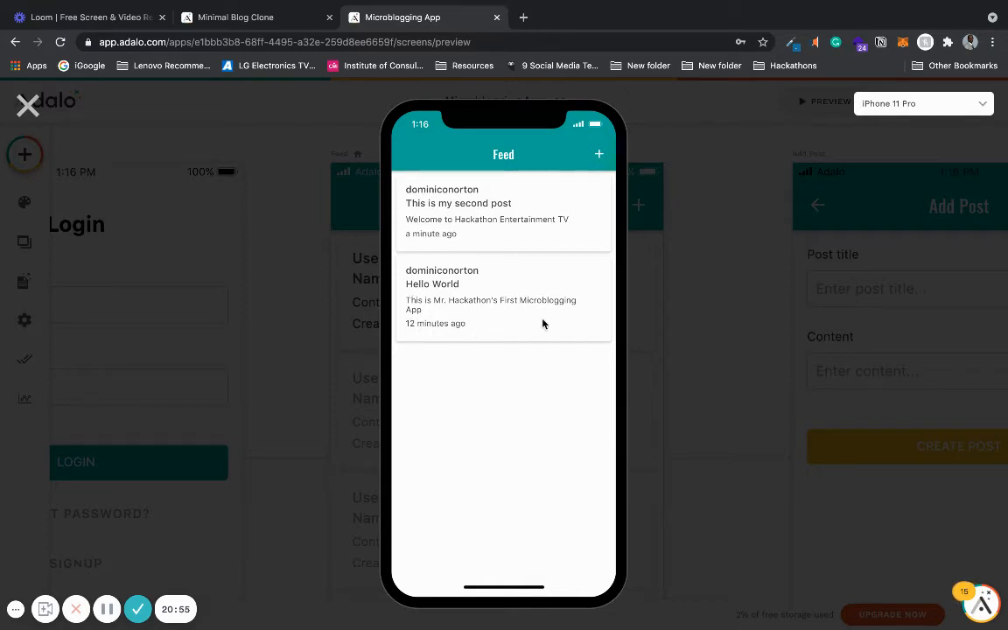
pyautogui.click(28, 105)
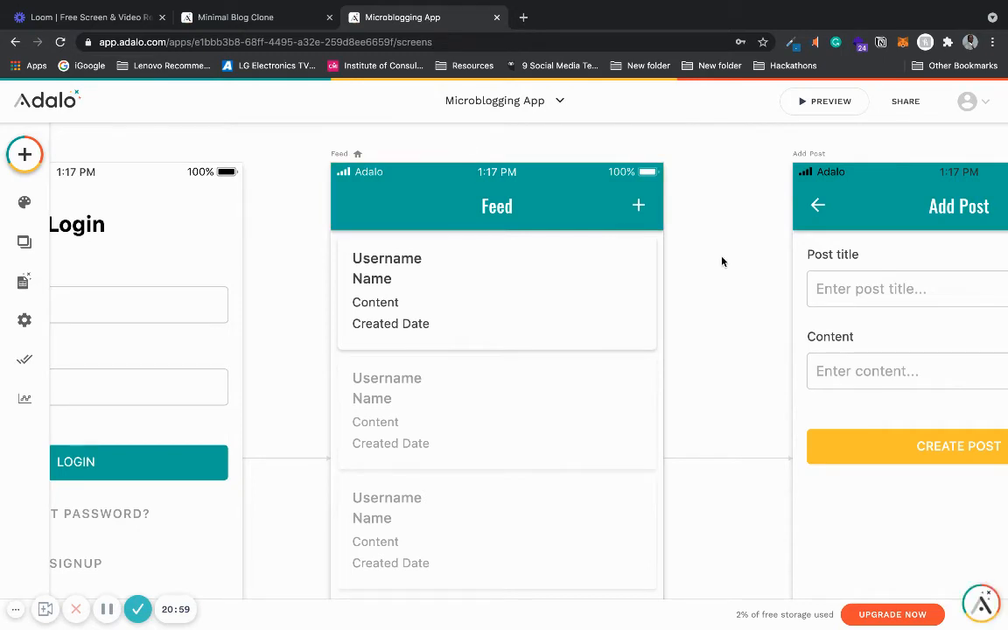
pyautogui.scroll(-3, 722, 257)
pyautogui.scroll(-5, 723, 255)
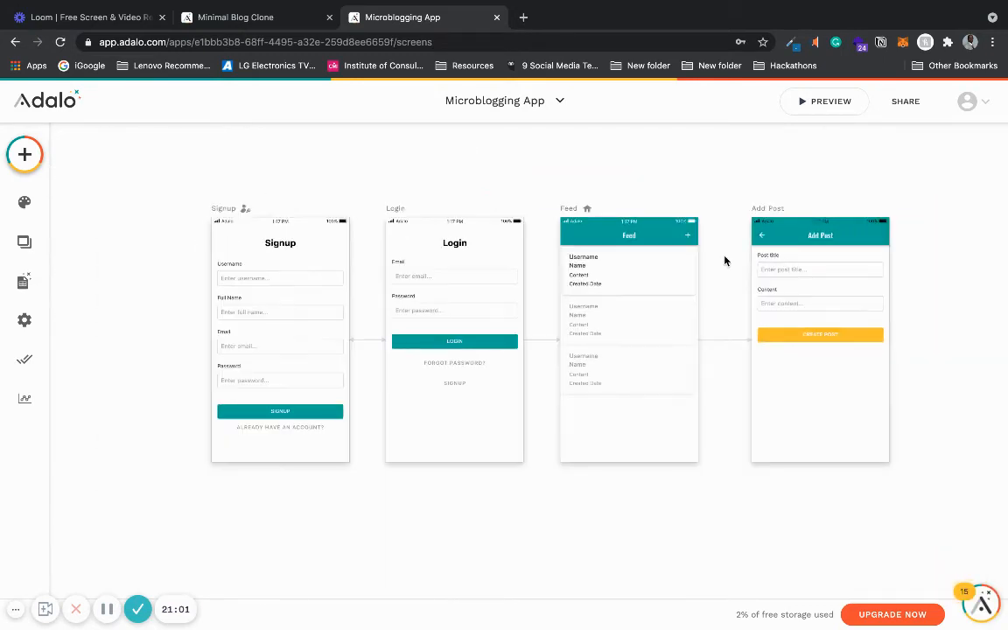
pyautogui.scroll(-2, 729, 261)
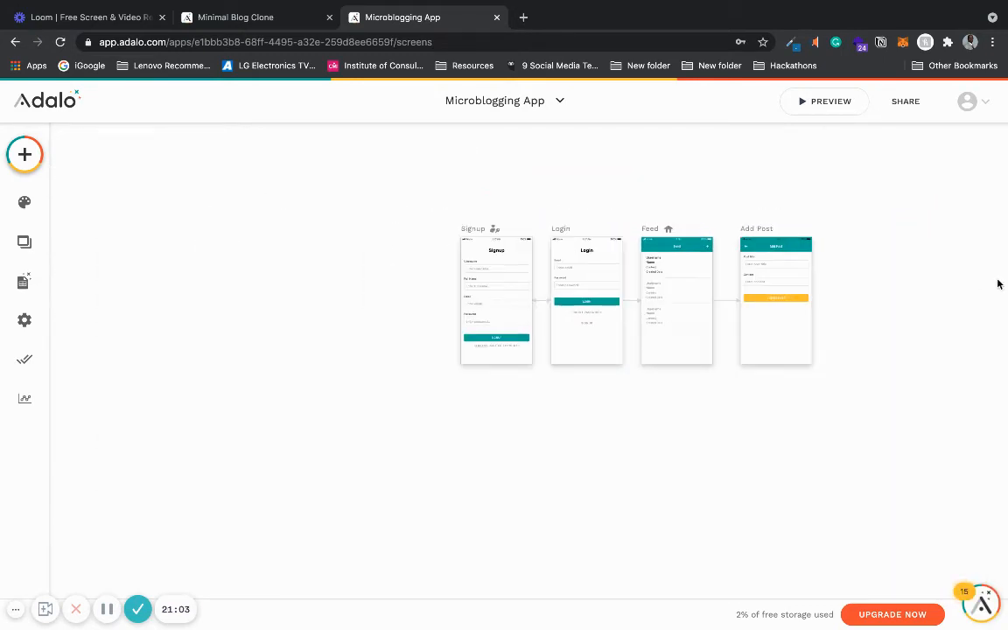
# - Turn on the left menu icon in the Feed screen's app bar
pyautogui.scroll(3, 998, 283)
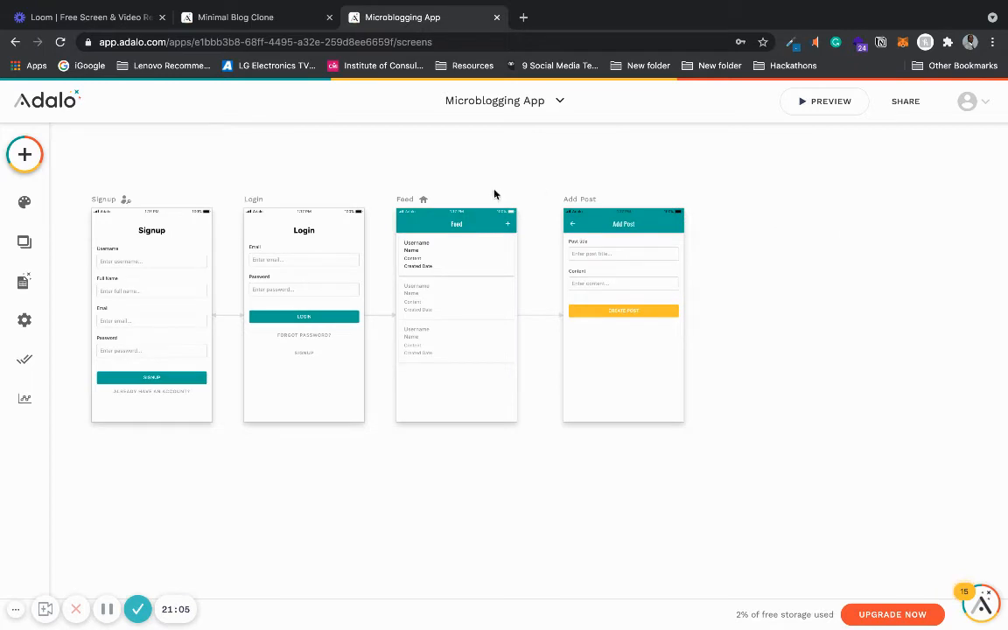
pyautogui.click(429, 224)
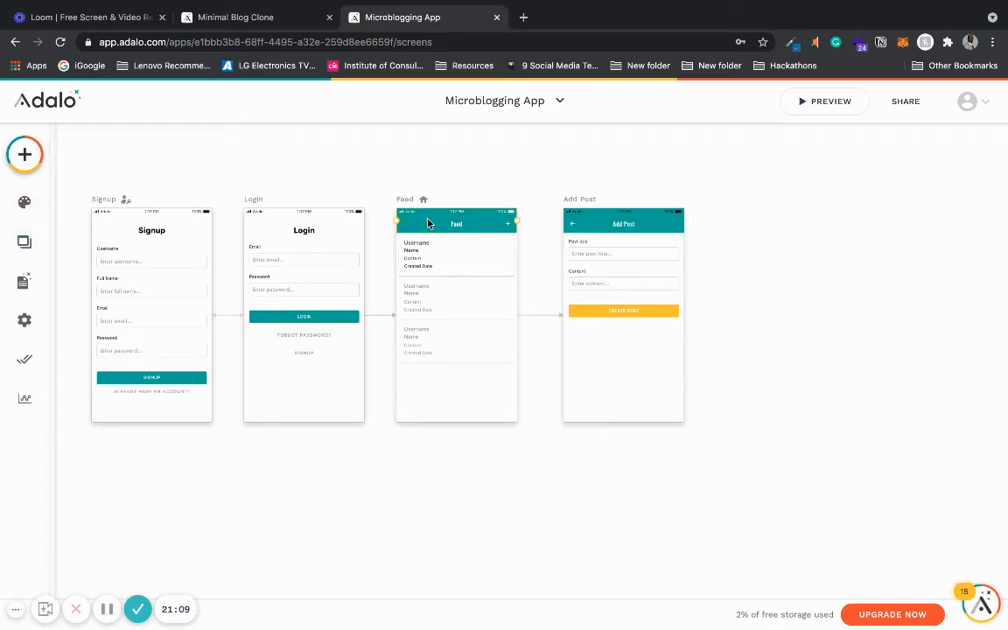
pyautogui.click(93, 425)
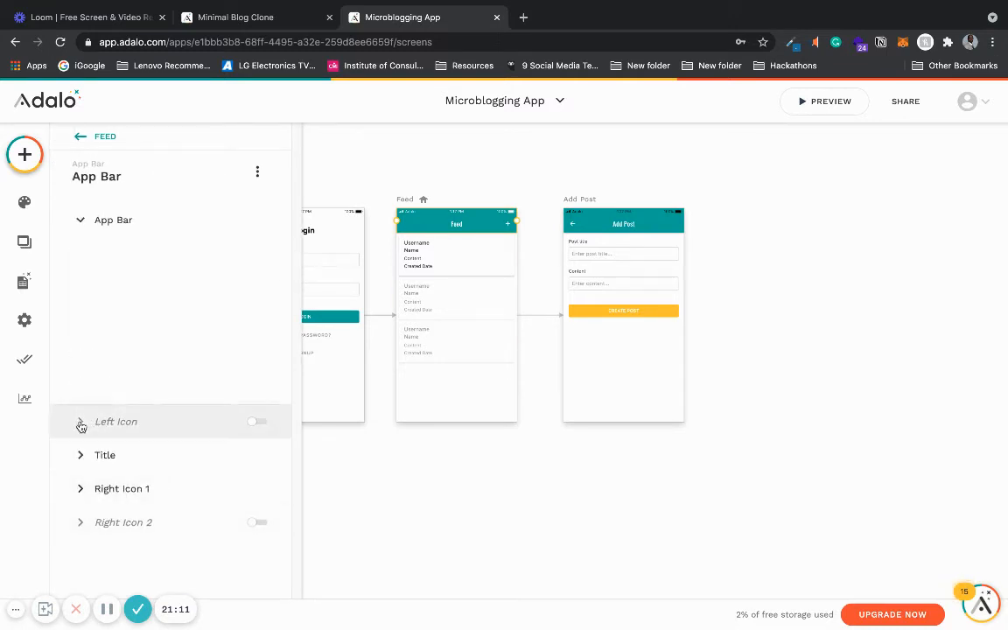
pyautogui.click(259, 254)
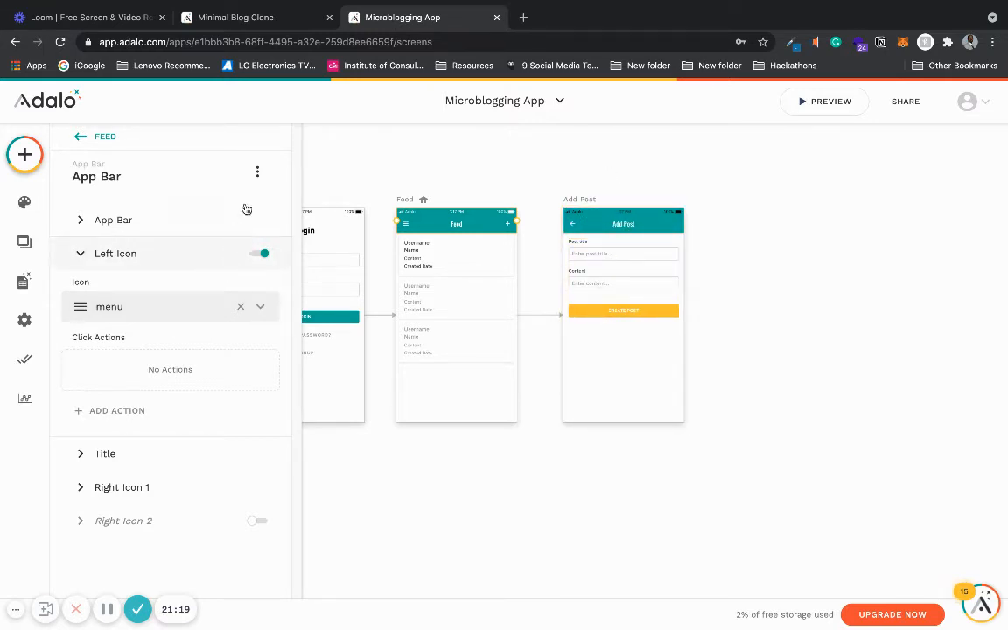
pyautogui.click(481, 165)
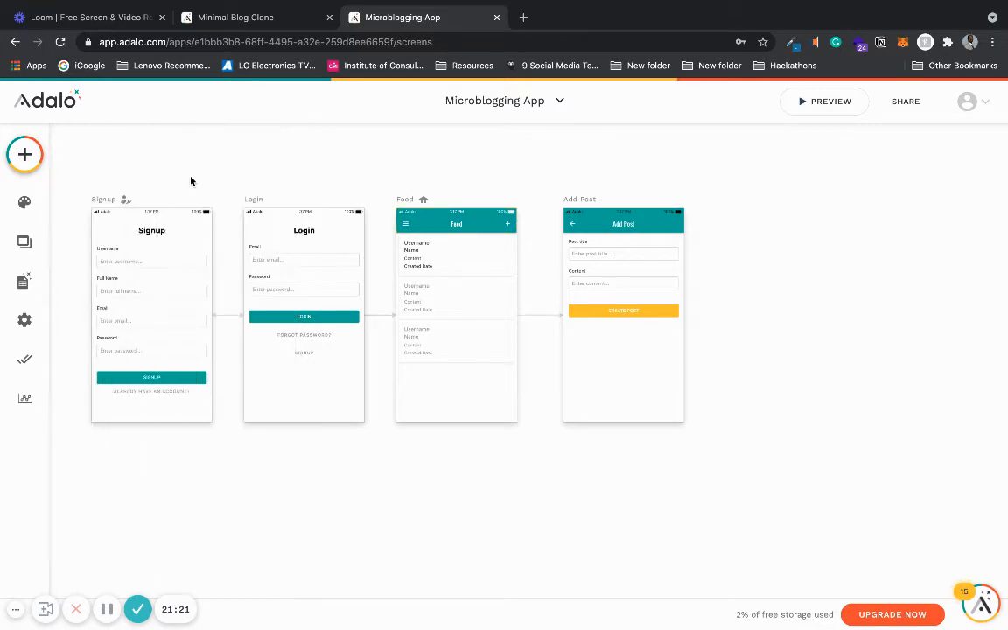
# - Add a new screen from the Misc Left Nav template and name it Left Nav
pyautogui.click(16, 240)
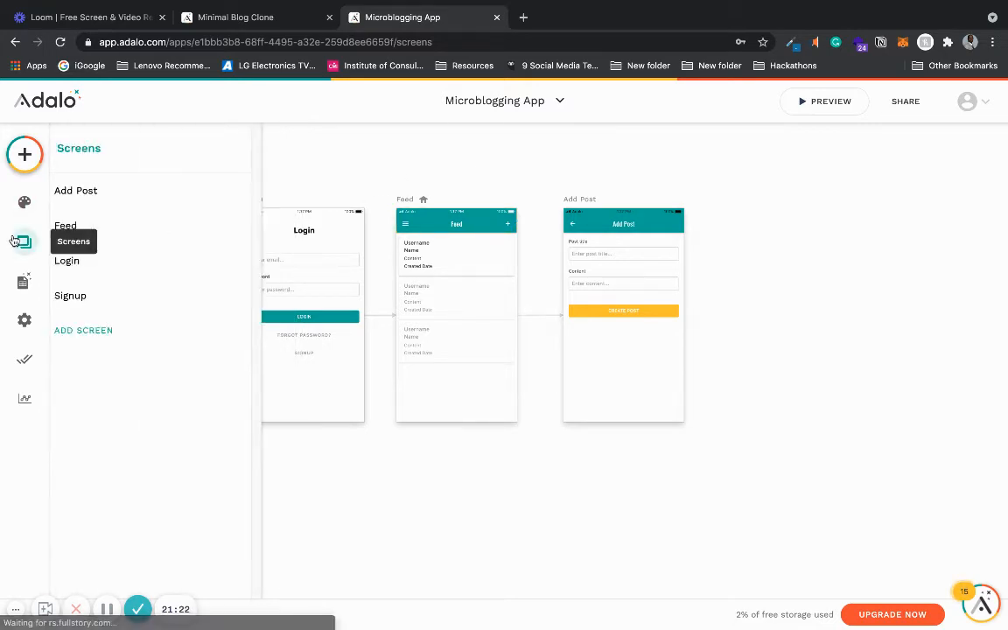
pyautogui.click(22, 156)
pyautogui.click(225, 152)
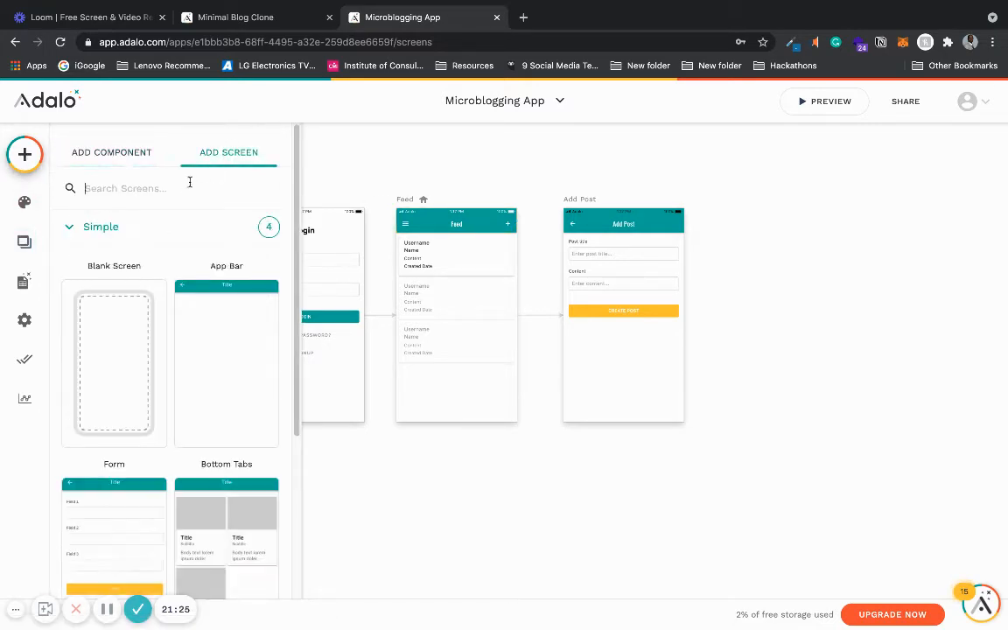
pyautogui.click(175, 227)
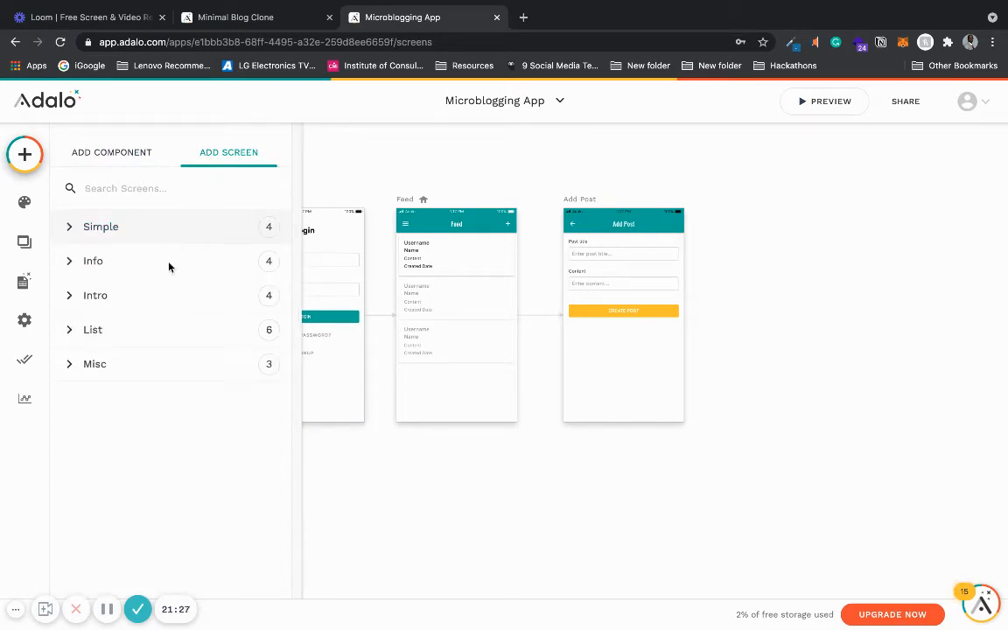
pyautogui.click(144, 364)
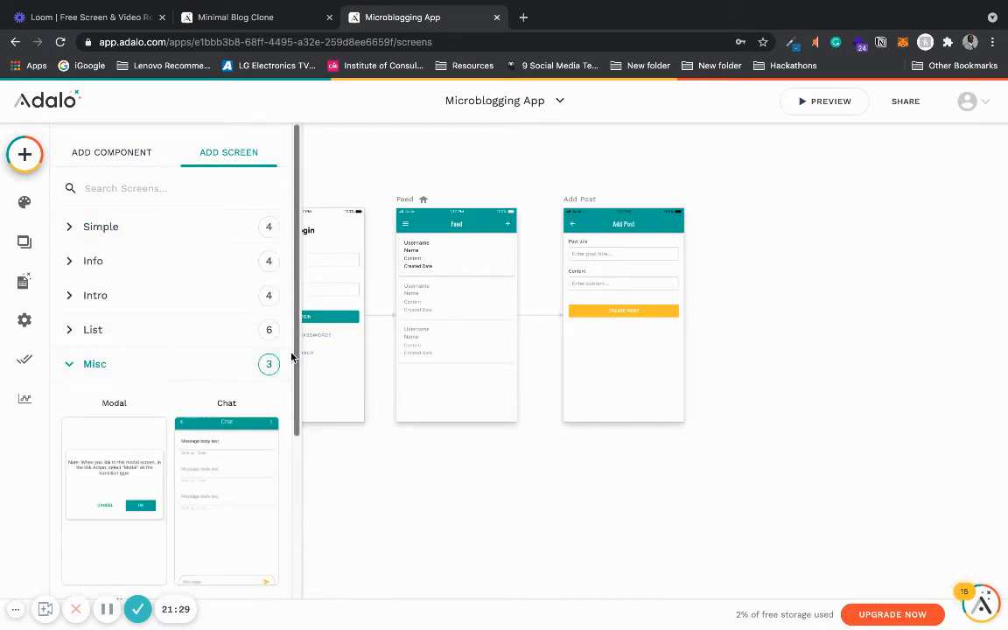
pyautogui.scroll(-1, 294, 447)
pyautogui.scroll(-4, 291, 447)
pyautogui.click(106, 454)
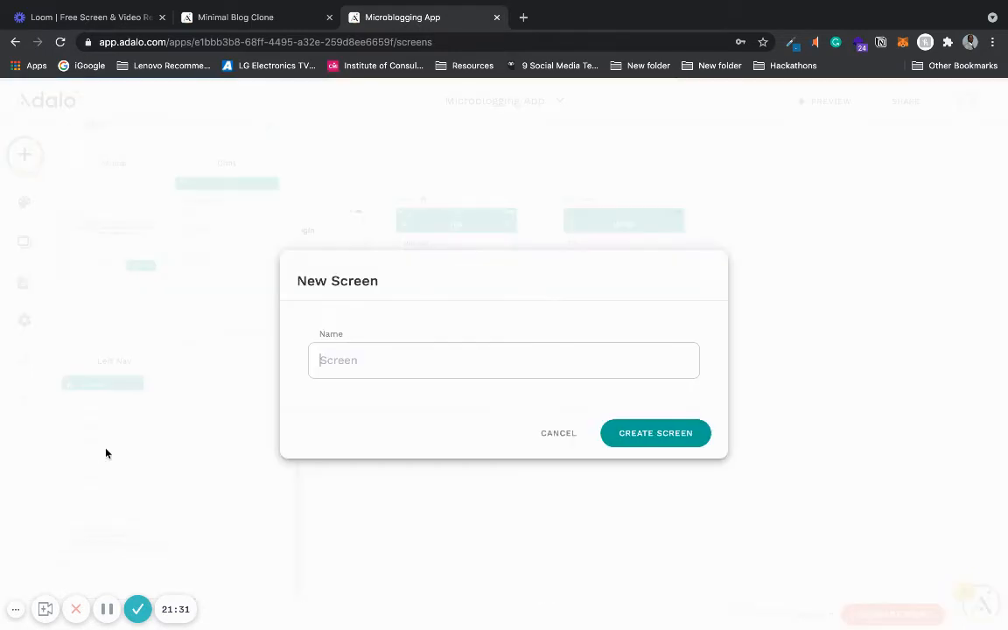
pyautogui.click(410, 375)
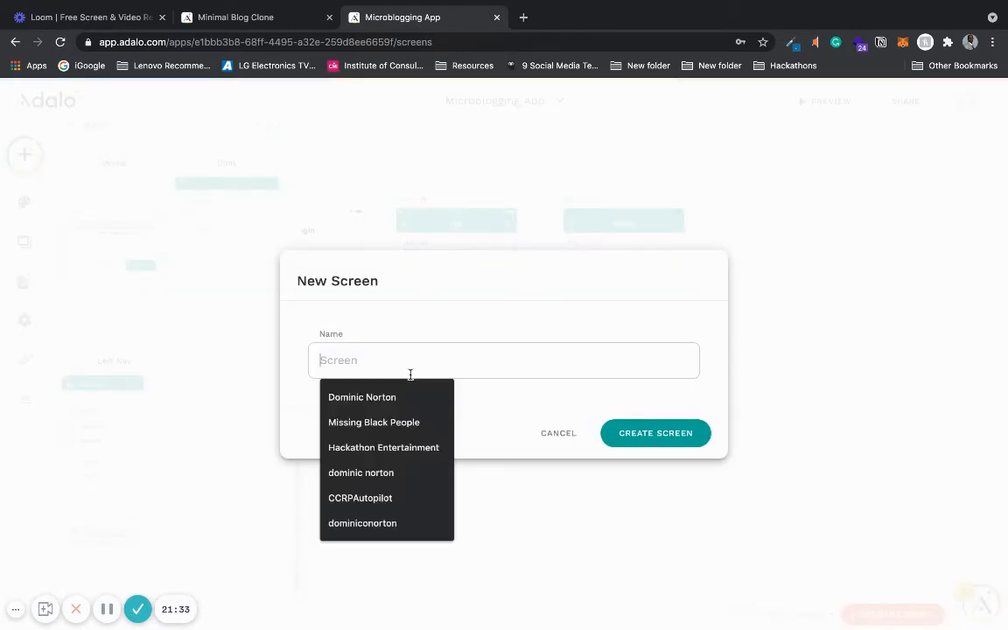
pyautogui.write('l')
pyautogui.press('BackSpace')
pyautogui.write('L')
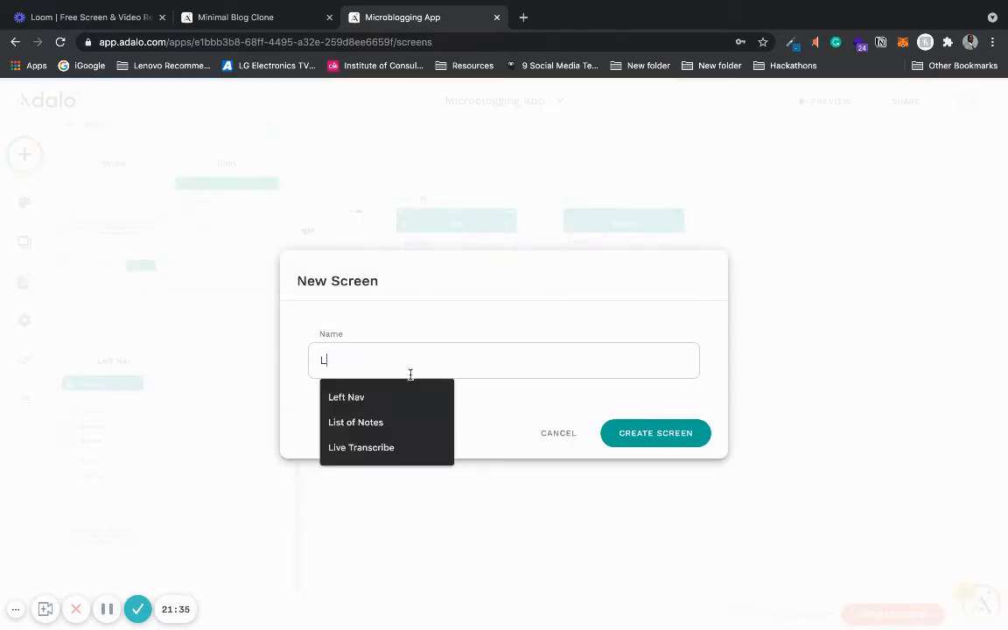
pyautogui.write('eft Nav')
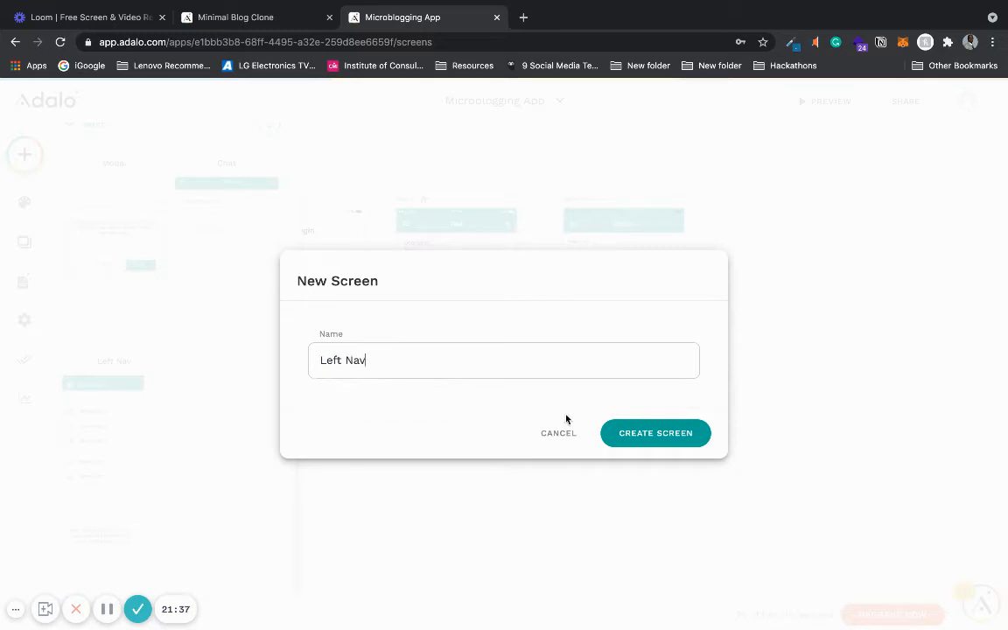
pyautogui.click(648, 432)
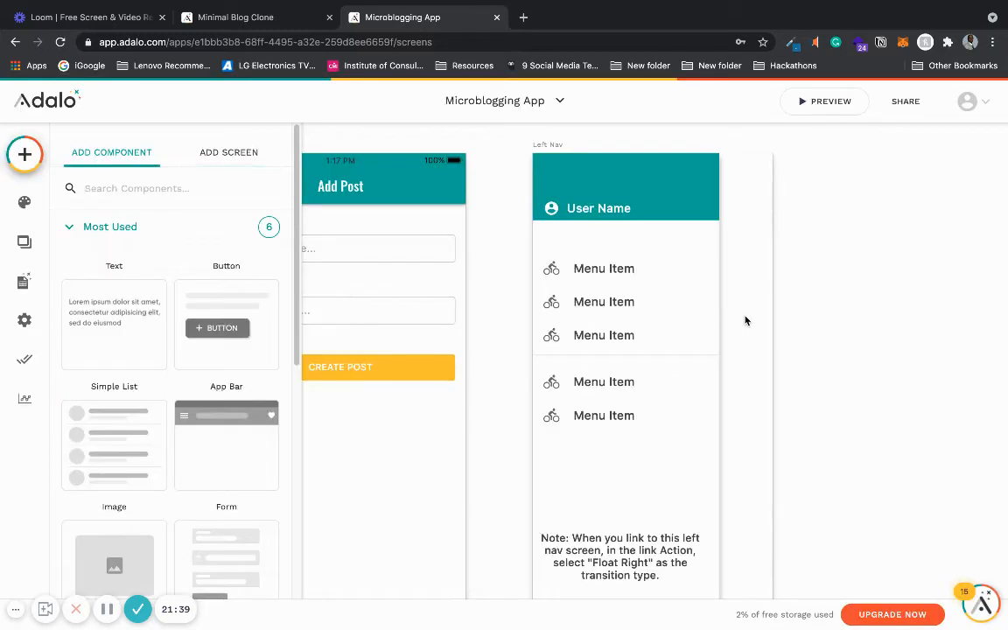
# - Add a link action on the Feed app bar's menu icon opening Left Nav with the Float Right transition
pyautogui.scroll(-3, 745, 320)
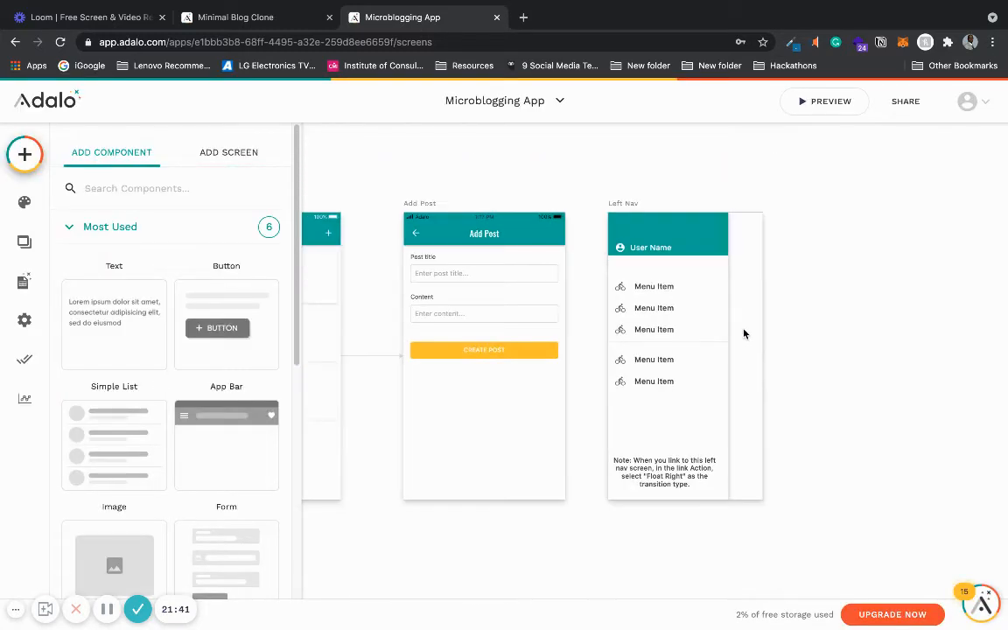
pyautogui.scroll(-2, 739, 385)
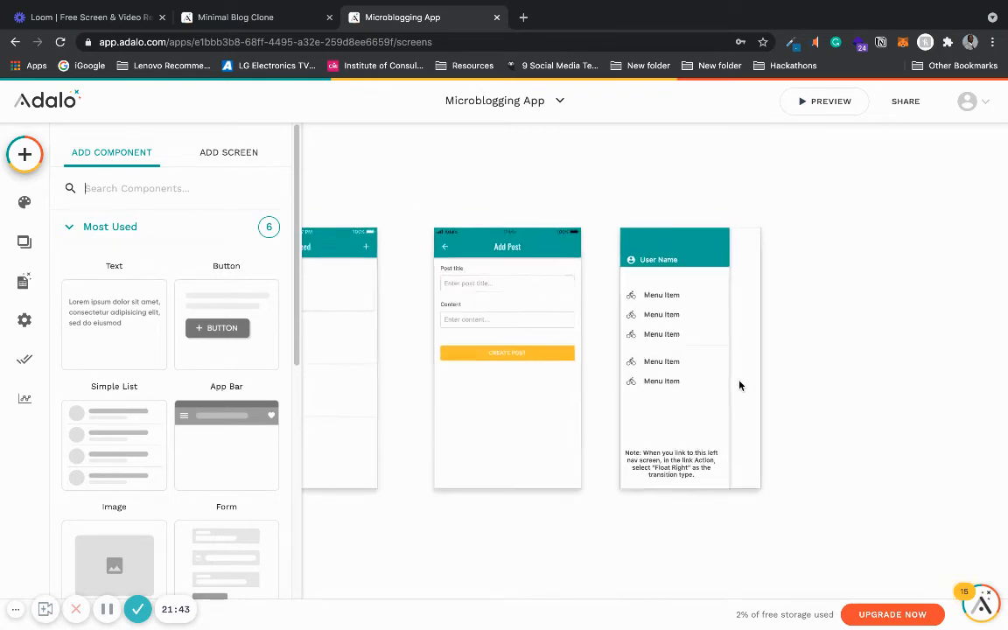
pyautogui.scroll(2, 530, 375)
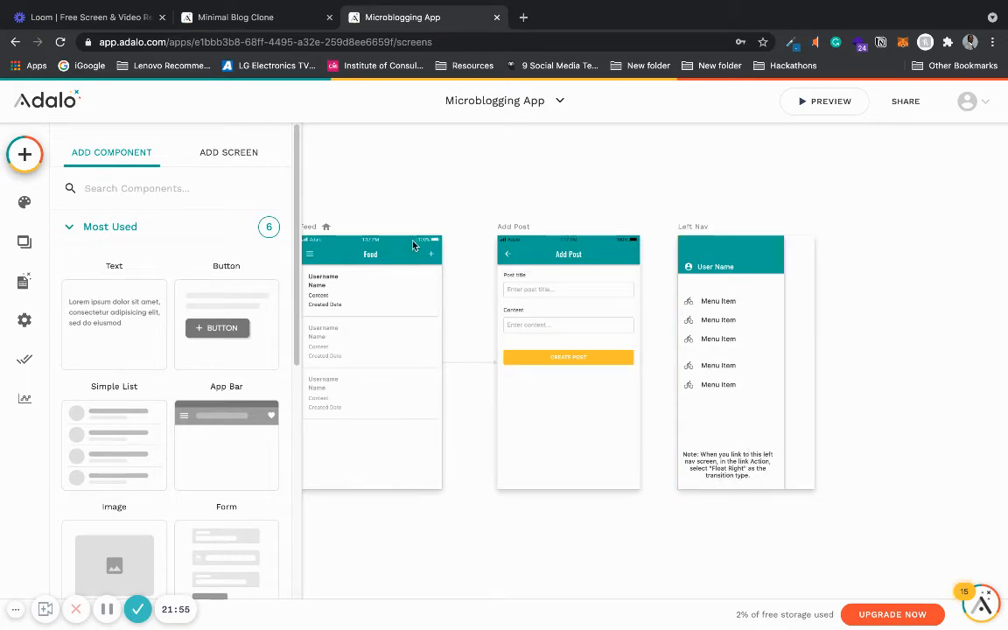
pyautogui.click(317, 257)
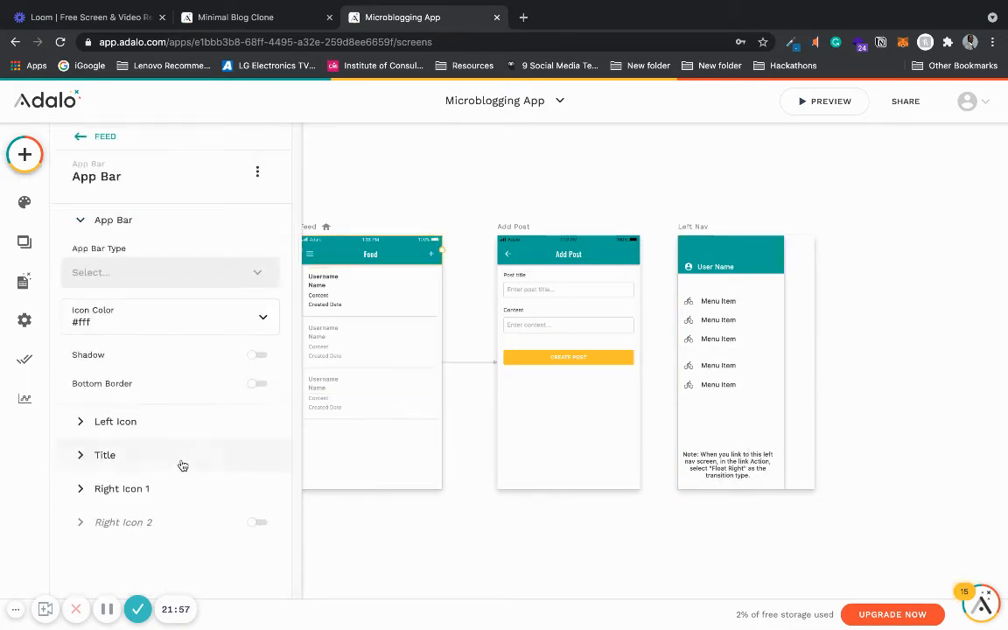
pyautogui.click(175, 419)
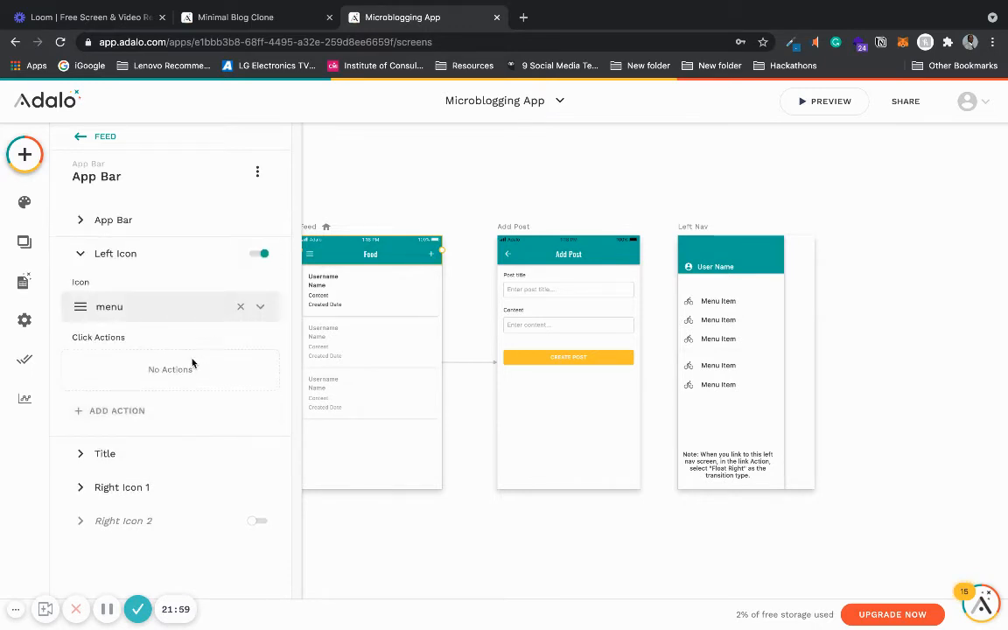
pyautogui.click(158, 415)
pyautogui.moveTo(173, 150)
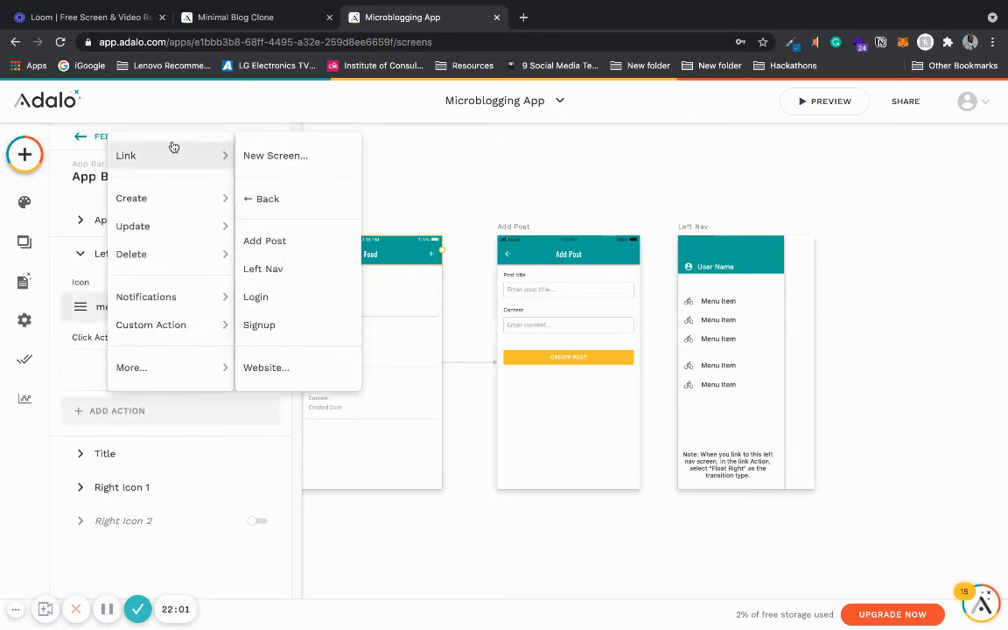
pyautogui.click(288, 269)
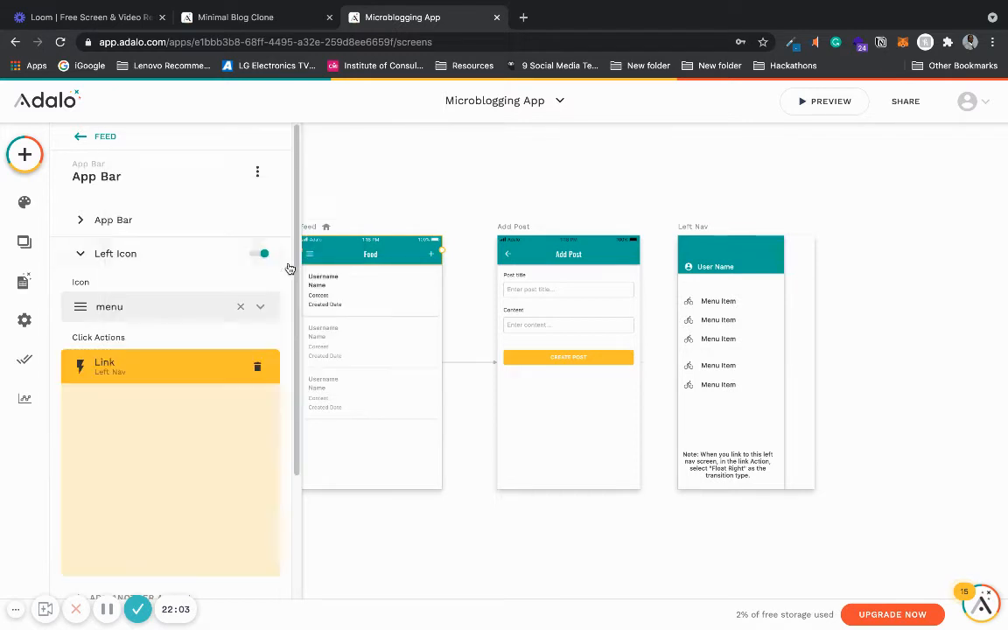
pyautogui.click(240, 483)
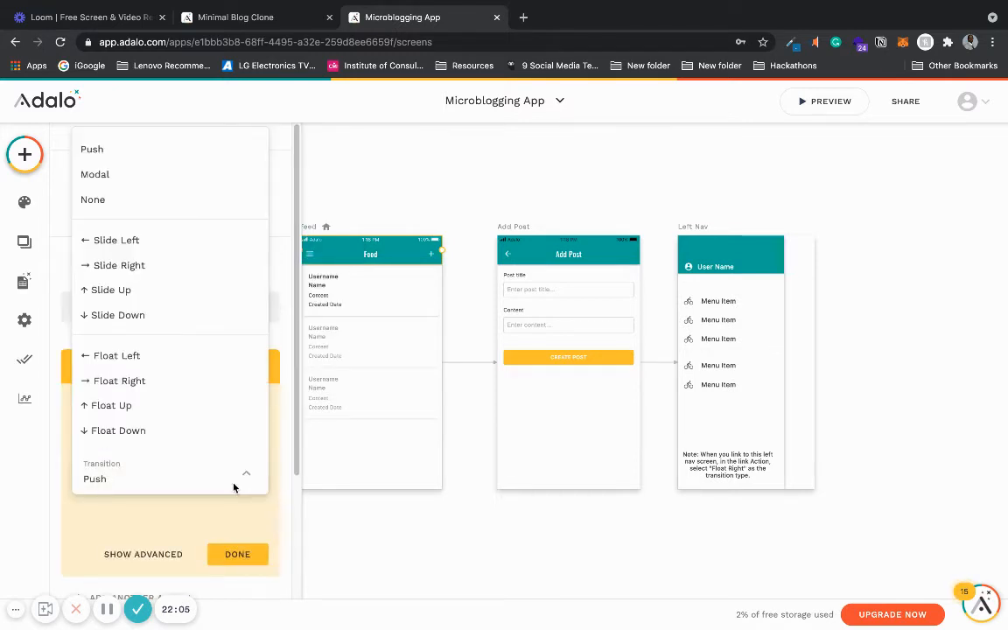
pyautogui.click(213, 381)
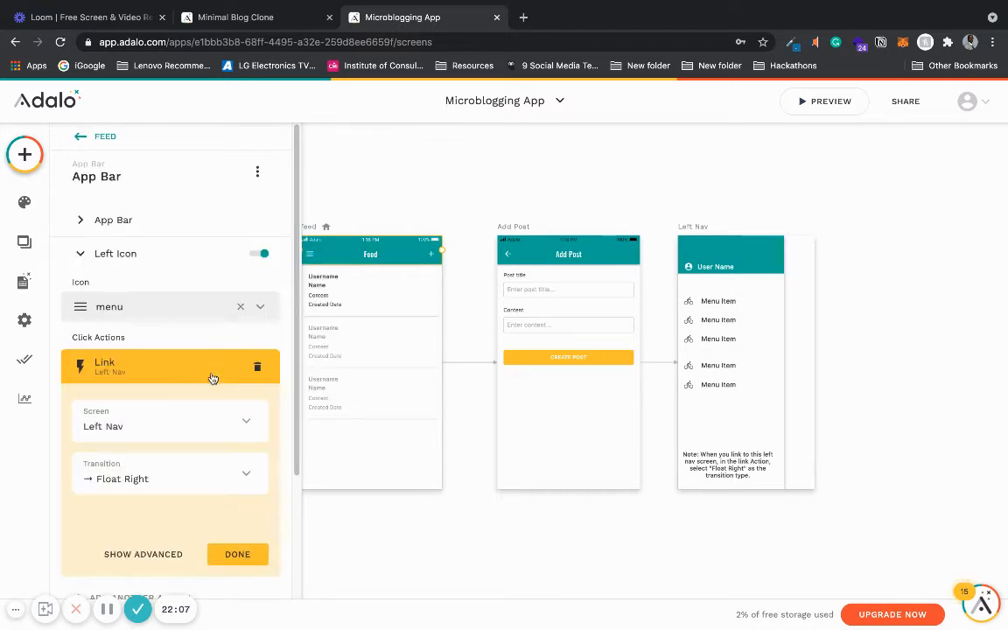
pyautogui.click(652, 141)
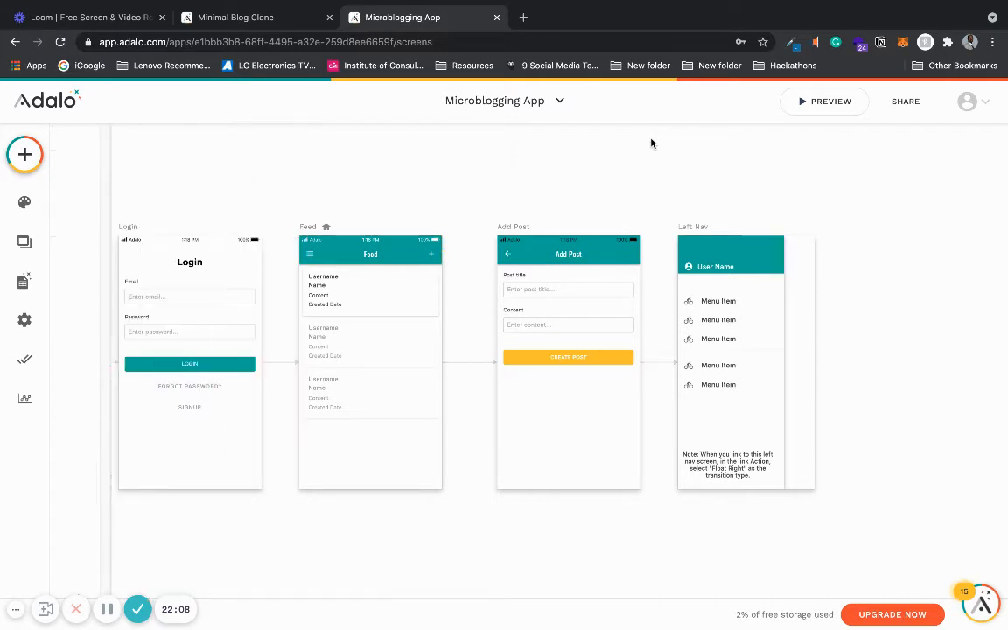
# - Replace the Left Nav header's User Name text with the logged-in user's Username
pyautogui.click(720, 274)
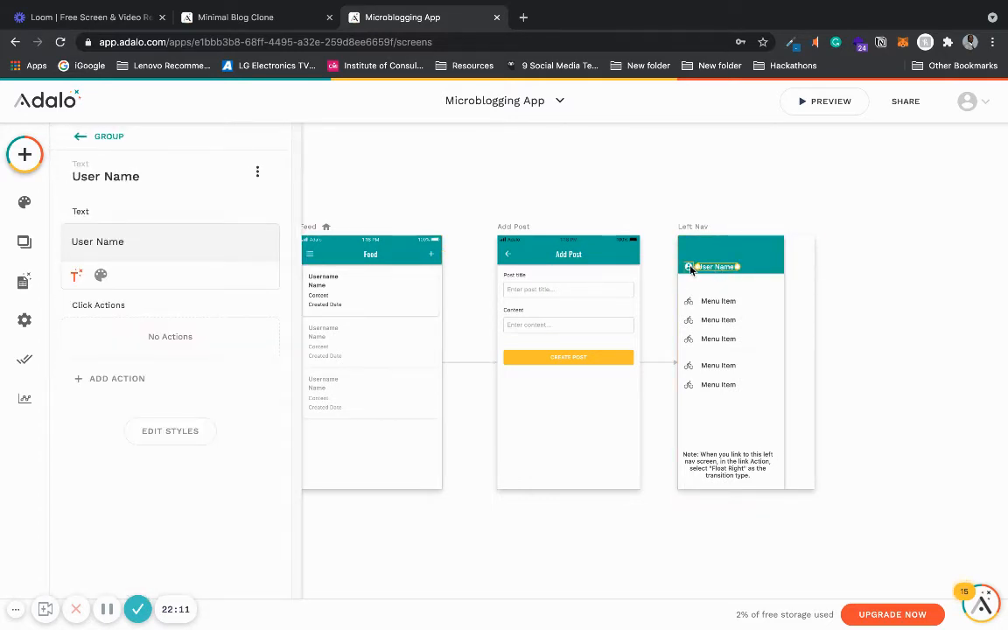
pyautogui.click(125, 242)
pyautogui.press('BackSpace')
pyautogui.press('BackSpace')
pyautogui.press('BackSpace')
pyautogui.press('BackSpace')
pyautogui.press('BackSpace')
pyautogui.press('BackSpace')
pyautogui.press('BackSpace')
pyautogui.press('BackSpace')
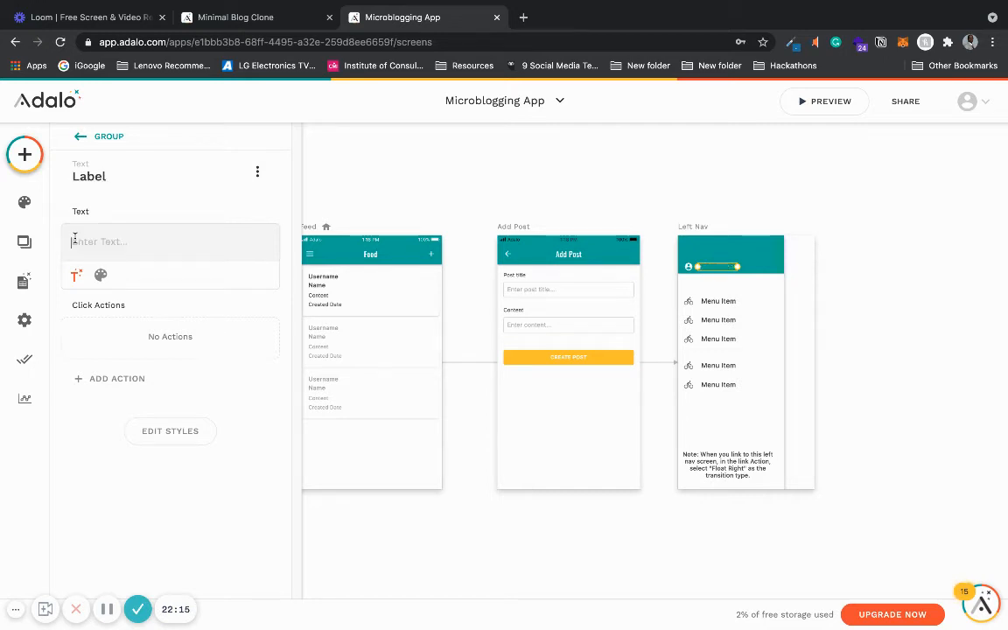
pyautogui.click(76, 274)
pyautogui.moveTo(96, 316)
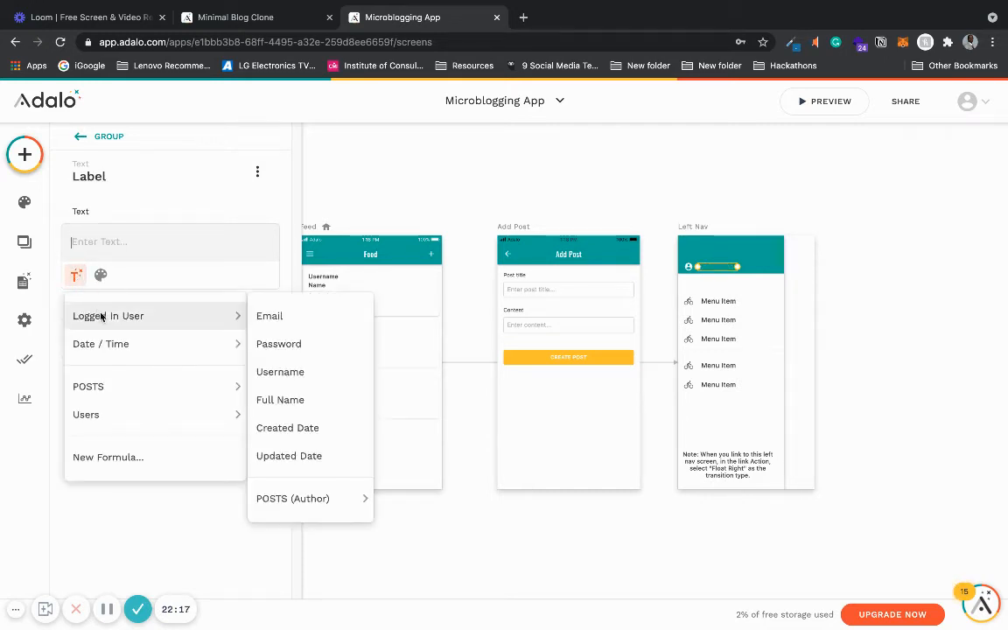
pyautogui.click(313, 372)
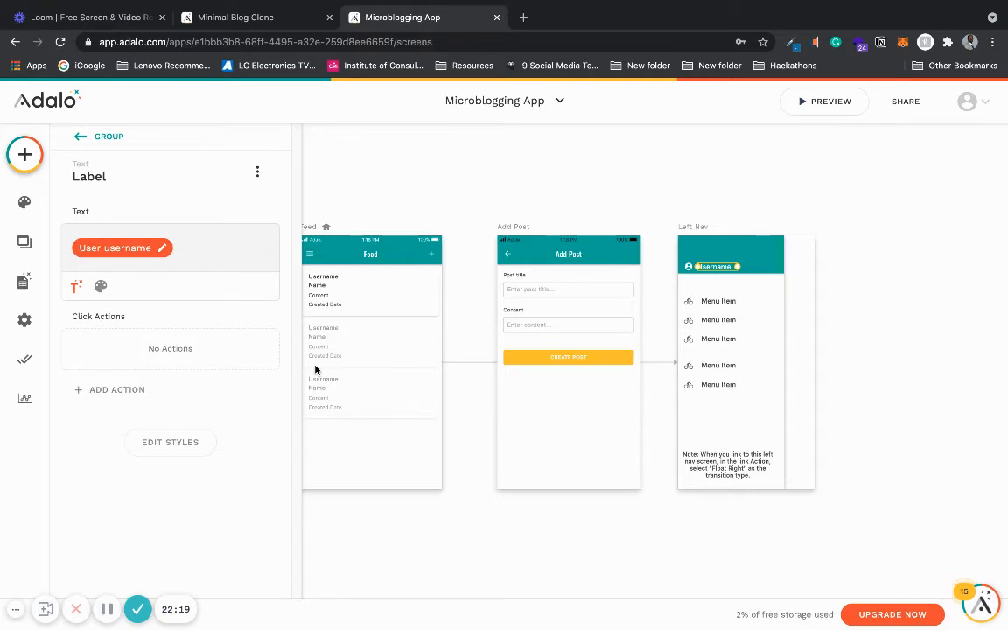
# - Delete the bottom two menu items from the Left Nav screen
pyautogui.click(726, 385)
pyautogui.press('Delete')
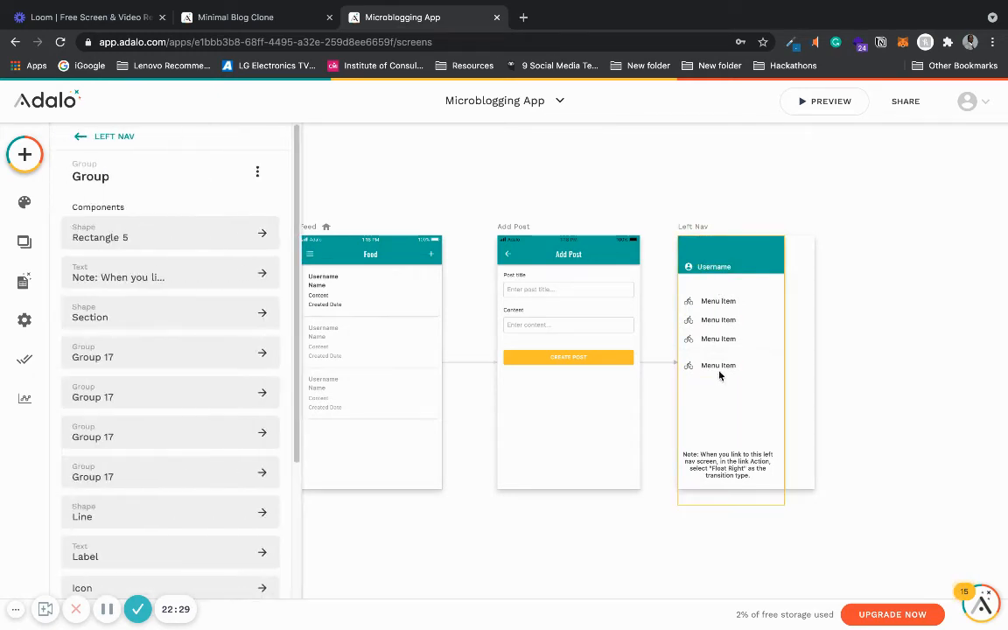
pyautogui.click(717, 365)
pyautogui.press('Delete')
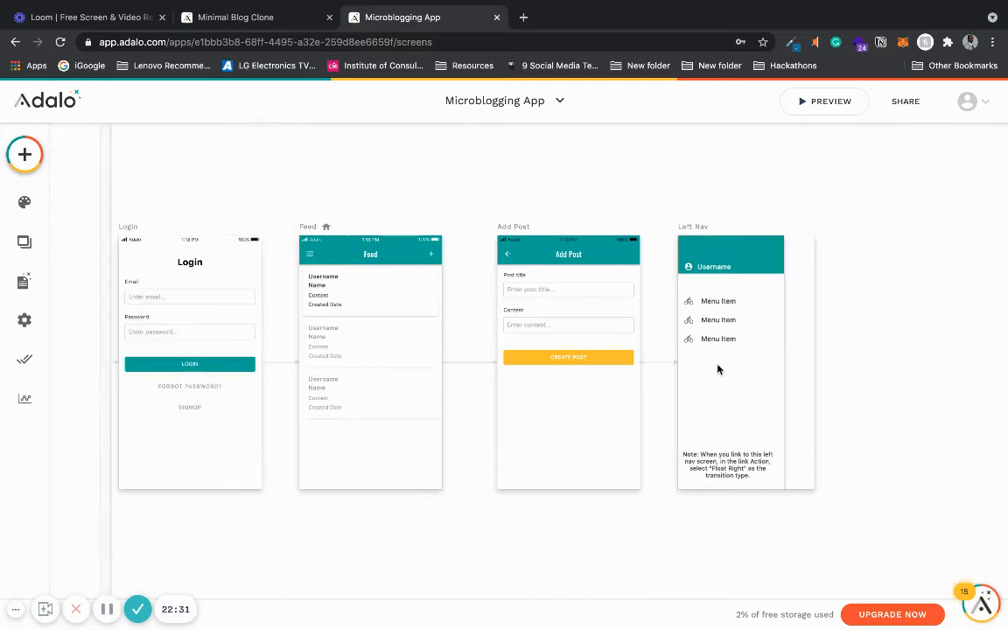
# - Delete the template note text and the third menu item from the Left Nav screen
pyautogui.click(726, 353)
pyautogui.click(725, 352)
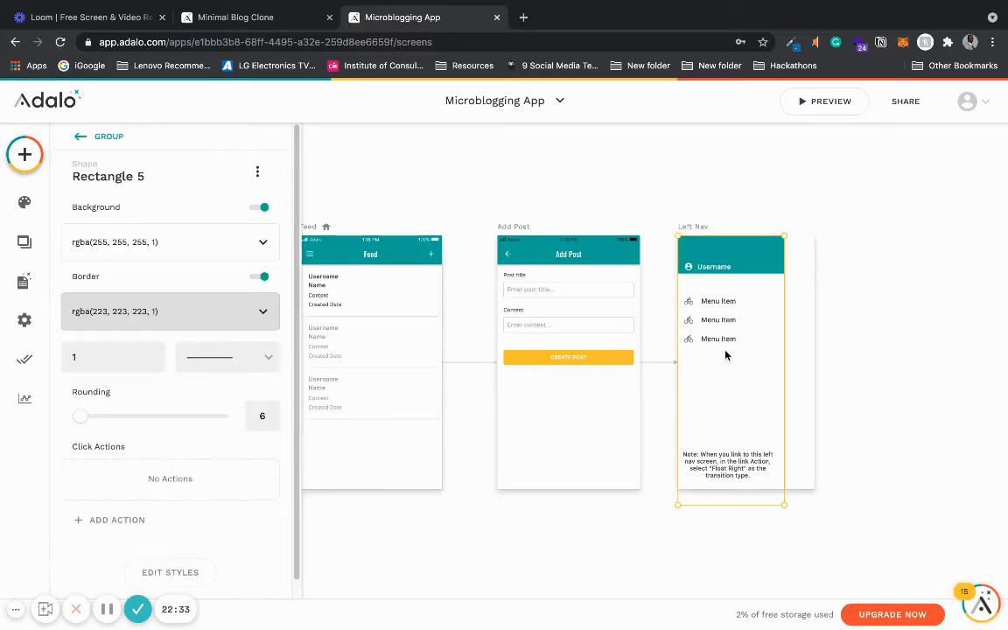
pyautogui.click(726, 350)
pyautogui.press('Escape')
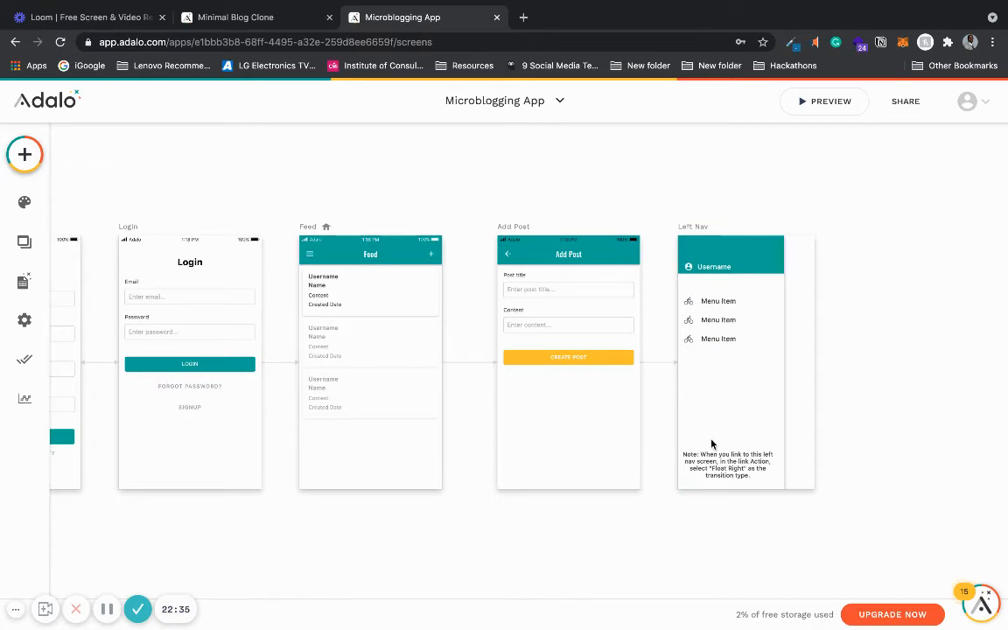
pyautogui.click(718, 468)
pyautogui.click(717, 468)
pyautogui.press('Delete')
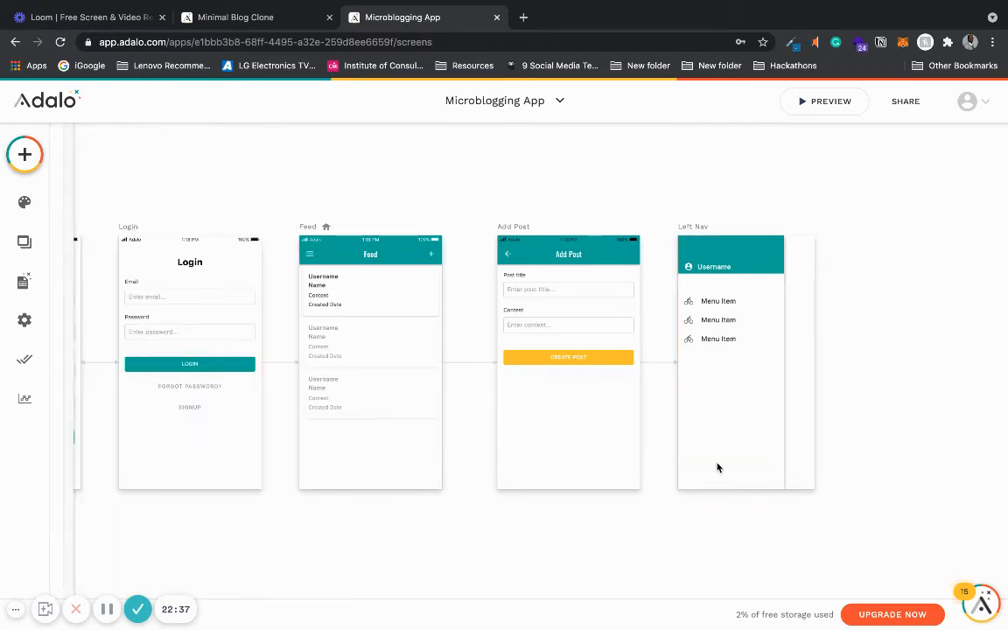
pyautogui.click(717, 342)
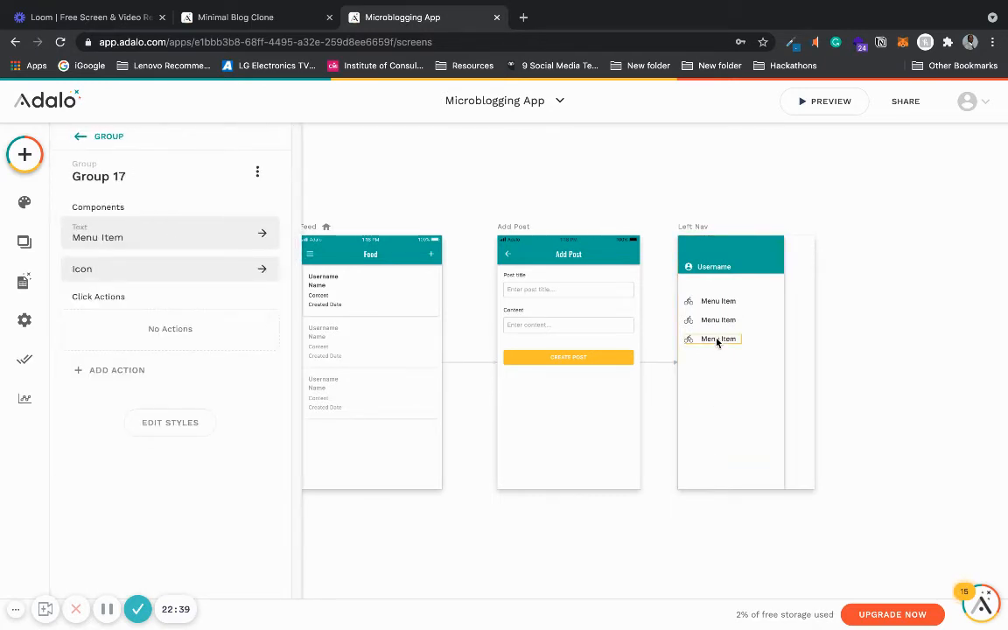
pyautogui.press('Delete')
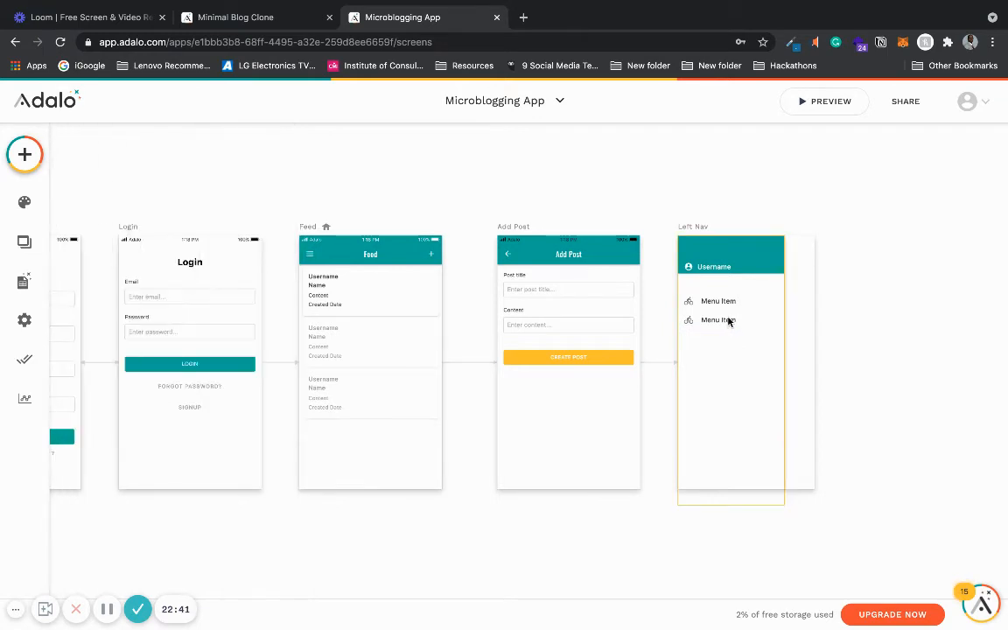
# - Preview the app and open the left navigation menu from the Feed screen
pyautogui.click(818, 107)
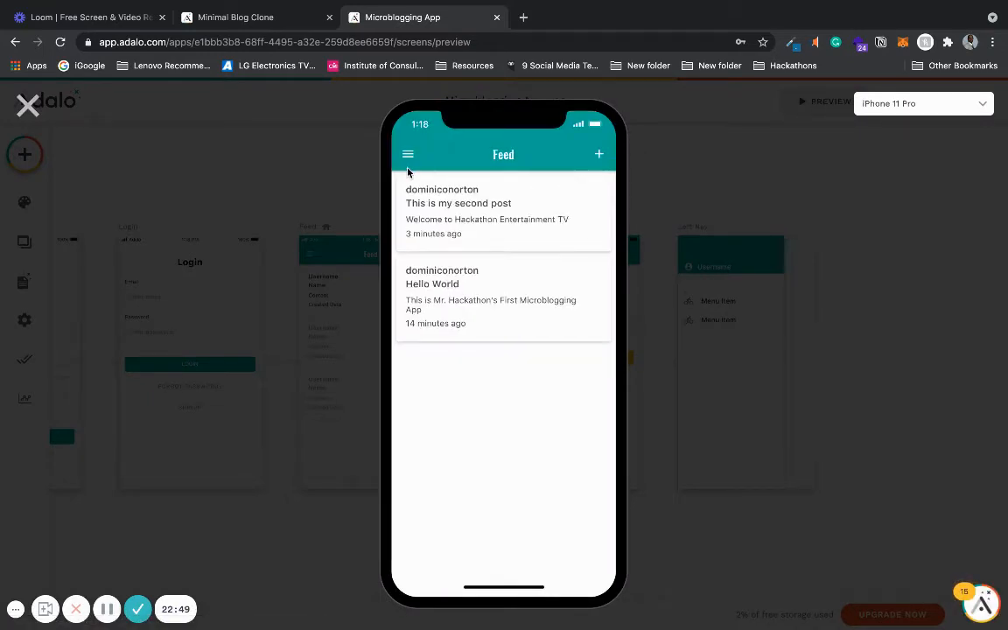
pyautogui.click(408, 156)
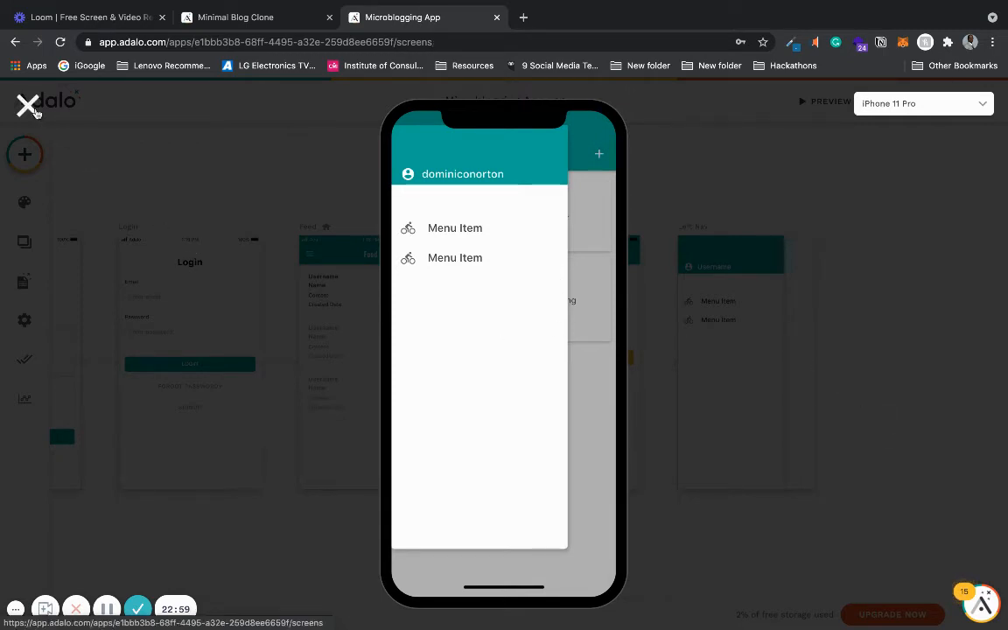
pyautogui.click(27, 105)
# - Extend the Left Nav's white background rectangle down below the screen's bottom edge and check the menu in preview
pyautogui.click(750, 246)
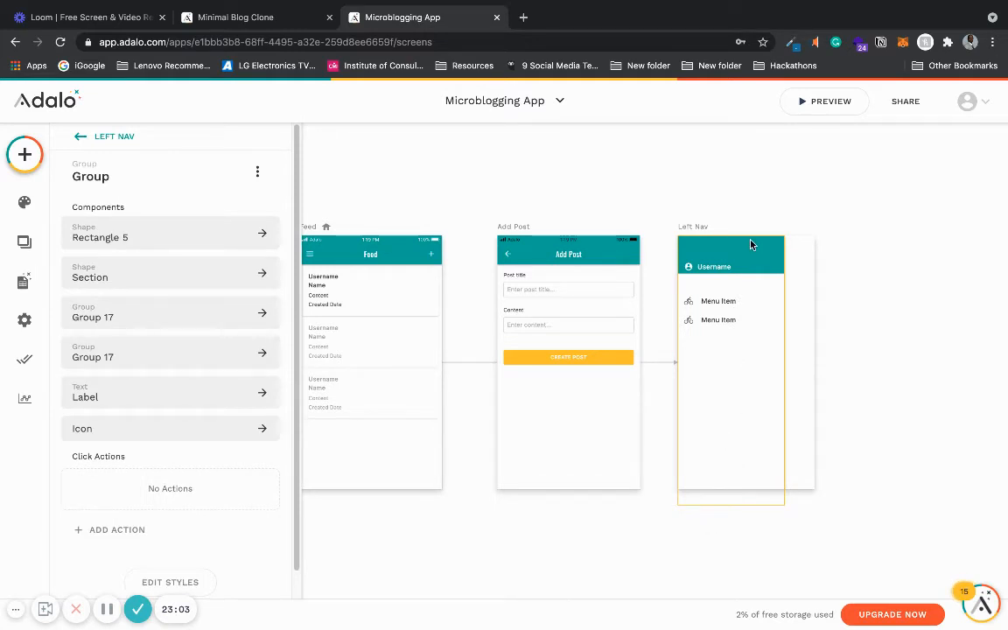
pyautogui.click(750, 252)
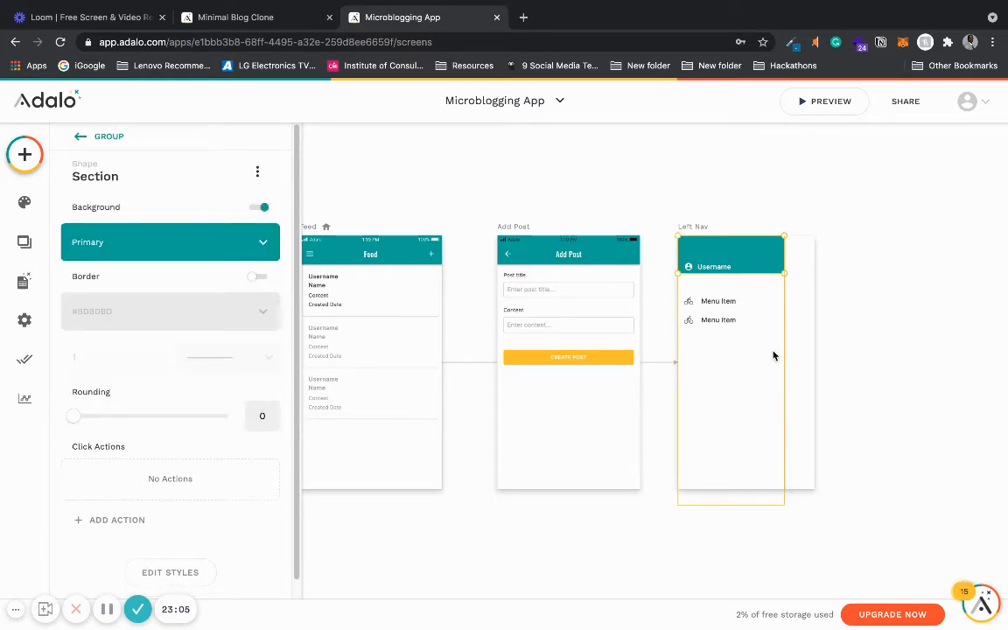
pyautogui.click(731, 477)
pyautogui.moveTo(725, 505); pyautogui.dragTo(724, 568)
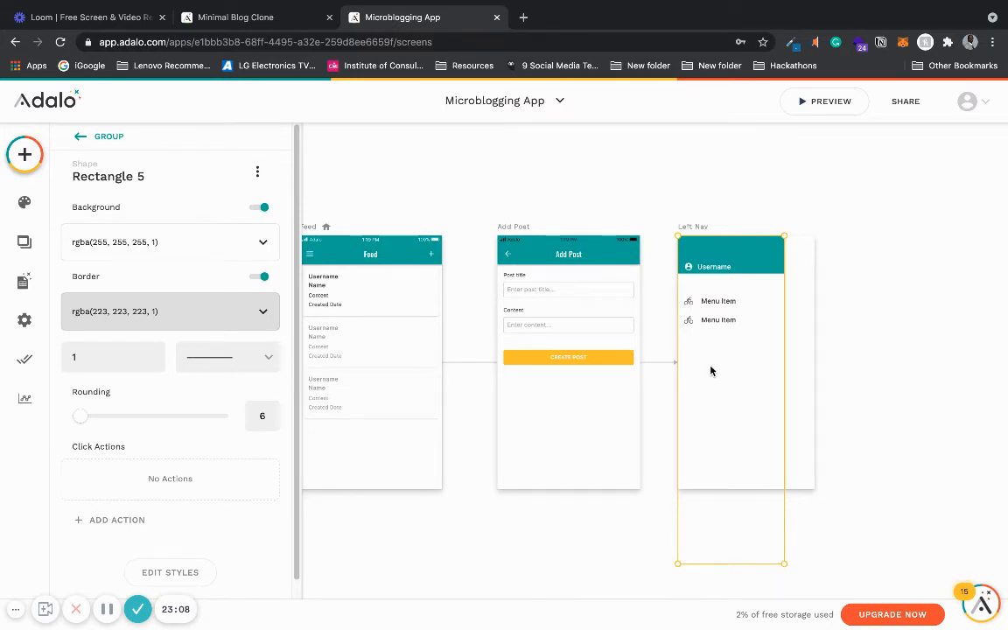
pyautogui.click(799, 110)
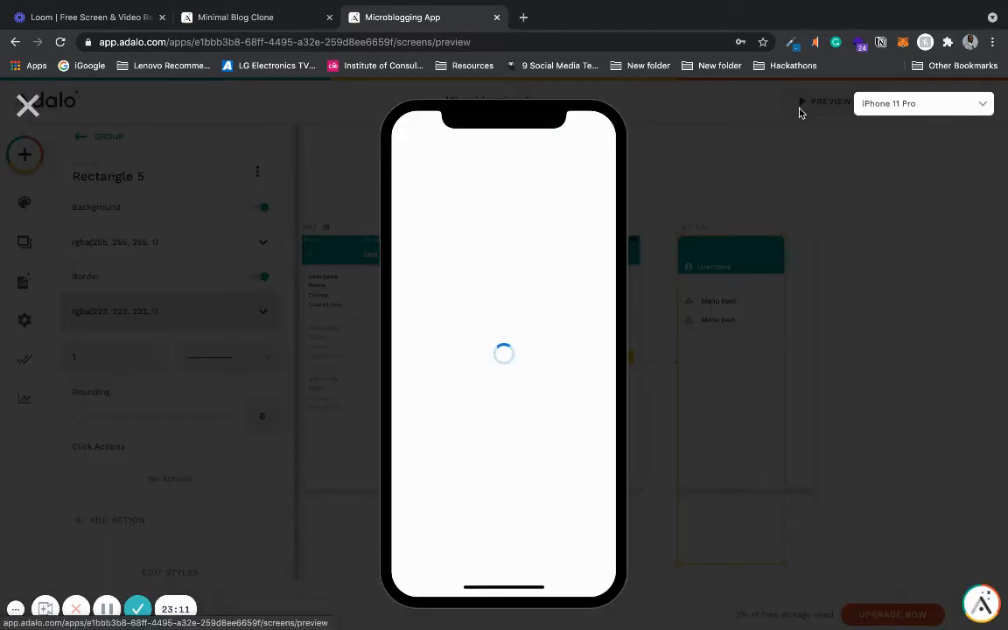
pyautogui.click(408, 156)
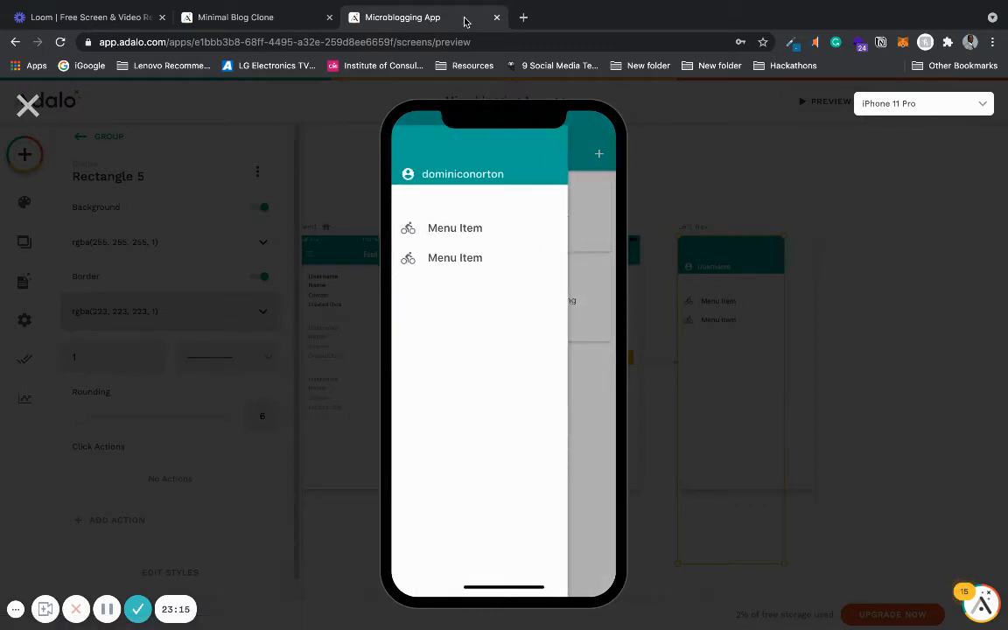
pyautogui.click(28, 105)
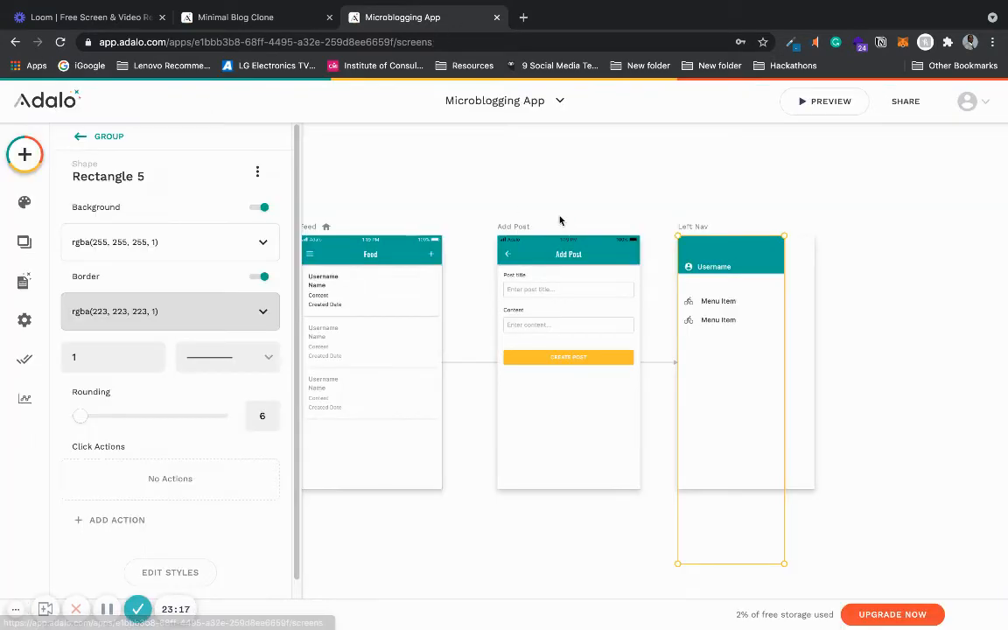
# - Stretch the background rectangle's top edge upward and recheck the slide-out menu in preview
pyautogui.moveTo(731, 232); pyautogui.dragTo(732, 206)
pyautogui.click(807, 101)
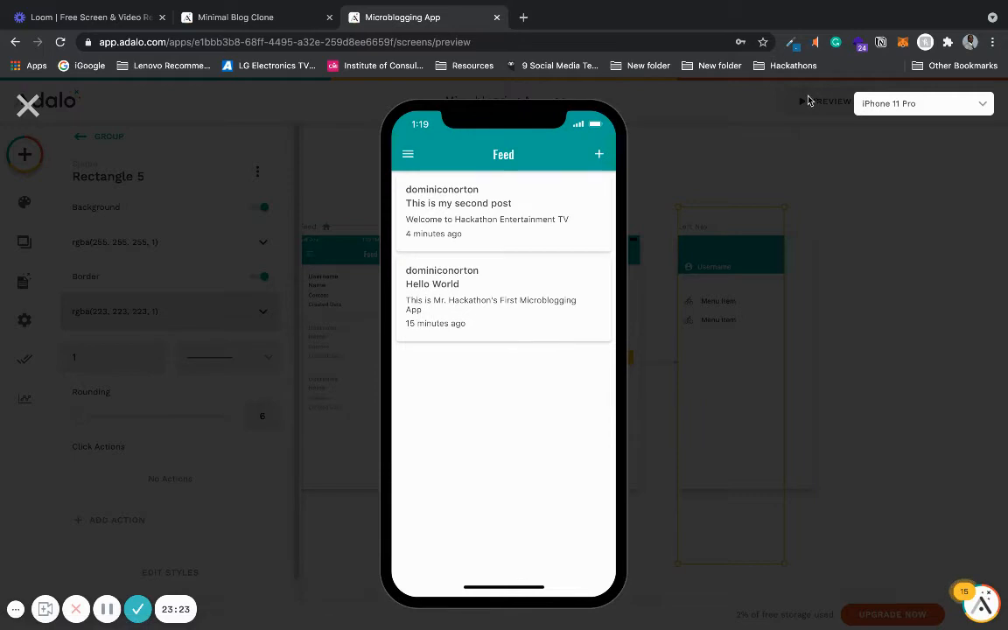
pyautogui.click(408, 154)
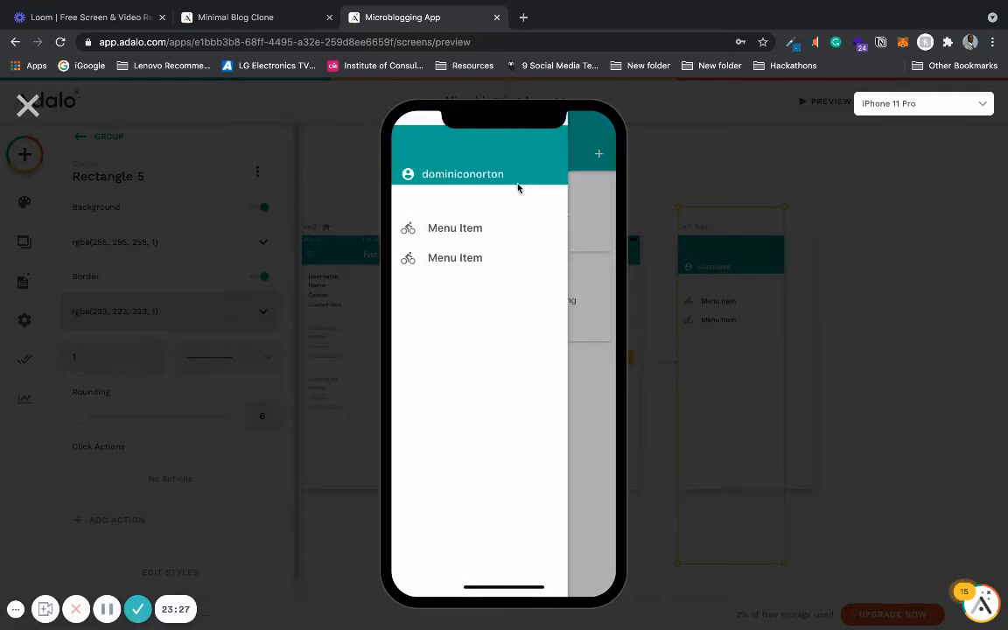
pyautogui.click(28, 105)
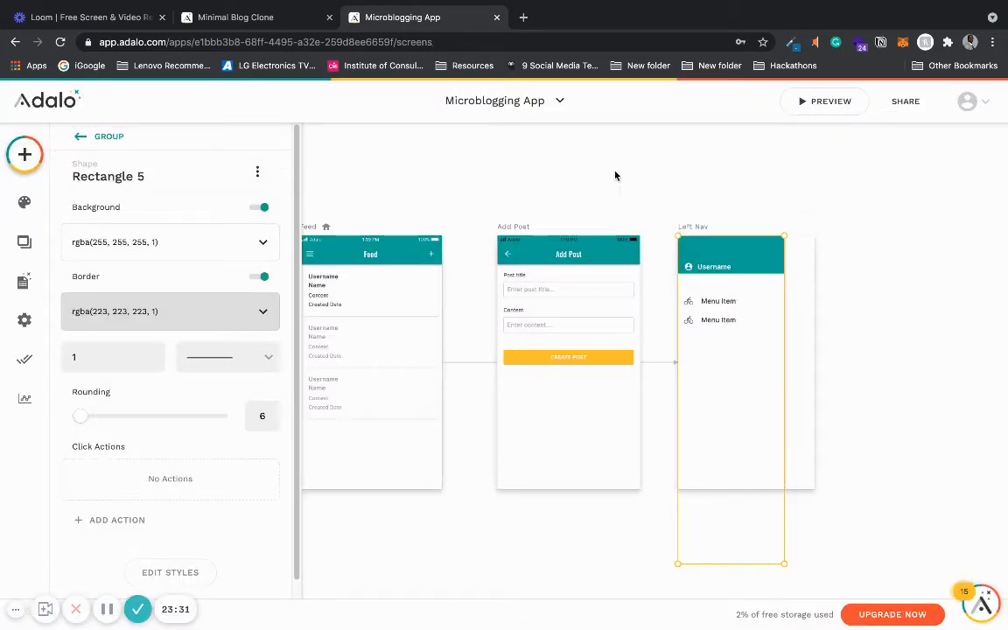
# - Stretch the background rectangle further up above the Left Nav screen and preview the menu again
pyautogui.moveTo(697, 208)
pyautogui.mouseDown()
pyautogui.moveTo(697, 237)
pyautogui.moveTo(697, 208)
pyautogui.moveTo(700, 236)
pyautogui.moveTo(710, 212)
pyautogui.mouseUp()
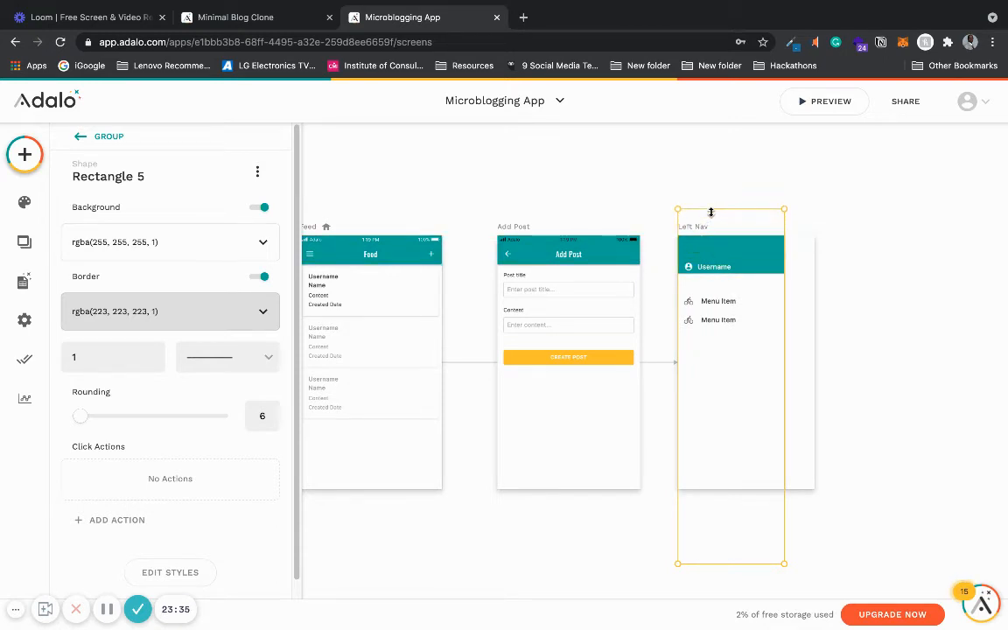
pyautogui.click(800, 106)
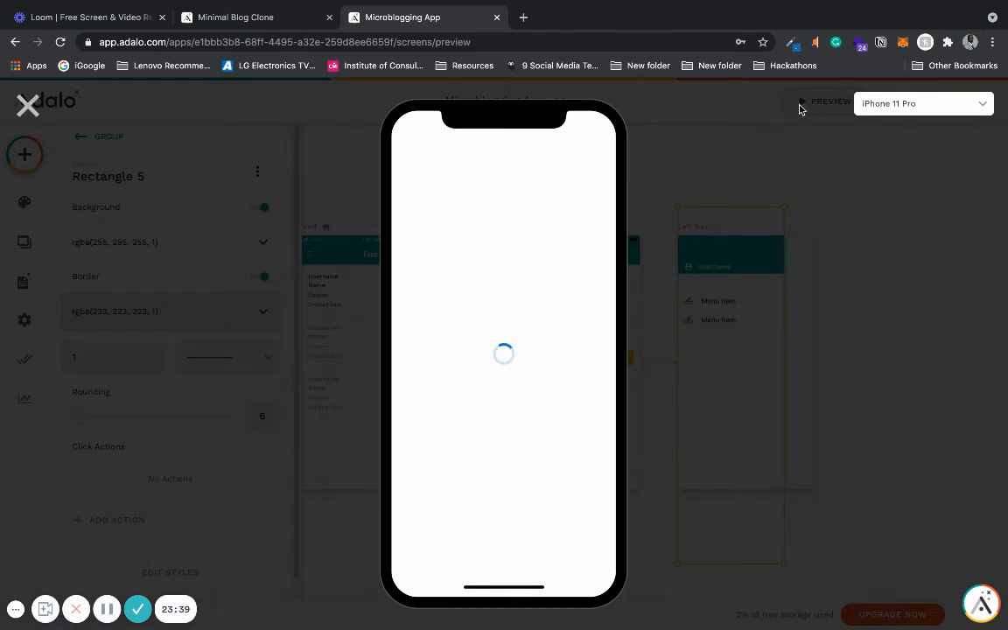
pyautogui.click(406, 154)
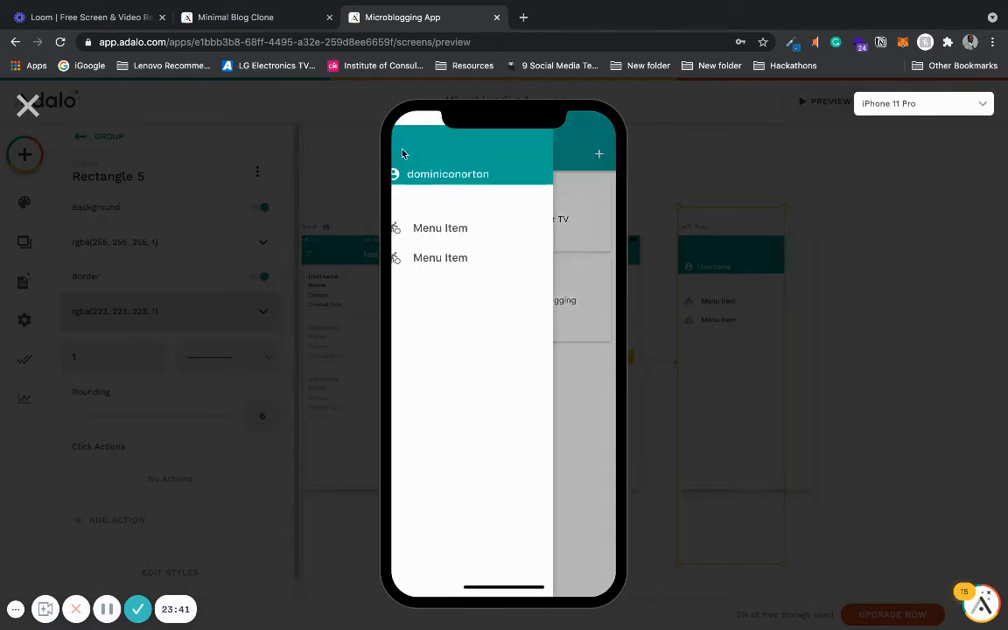
pyautogui.click(28, 104)
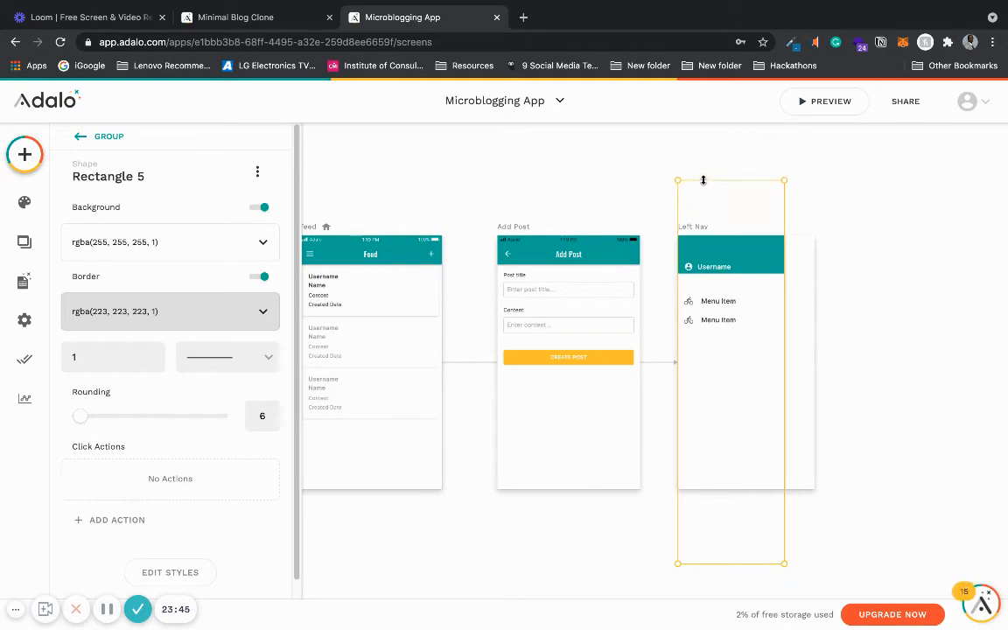
pyautogui.click(828, 103)
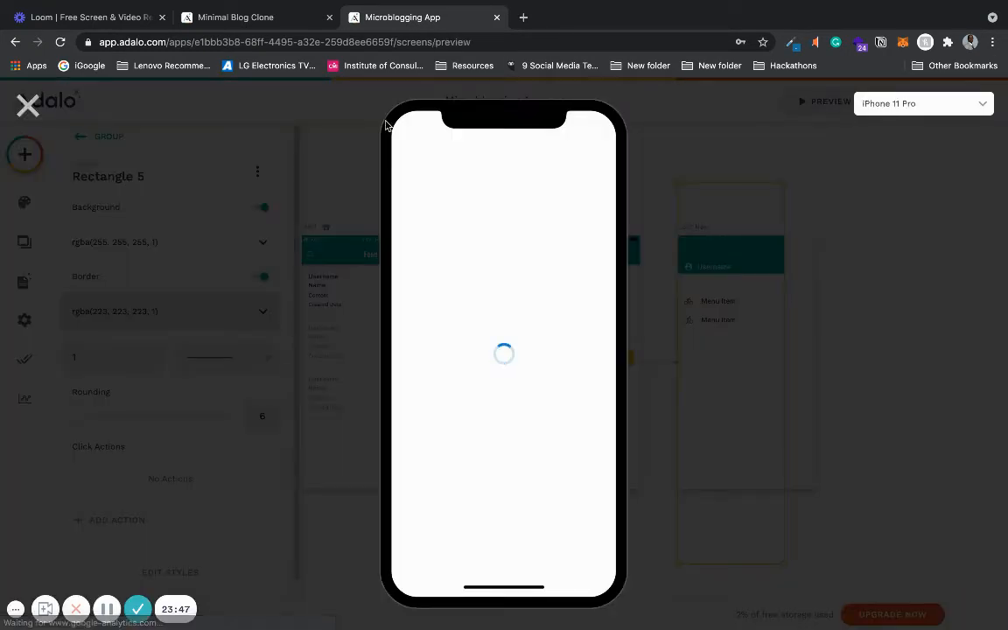
pyautogui.click(411, 155)
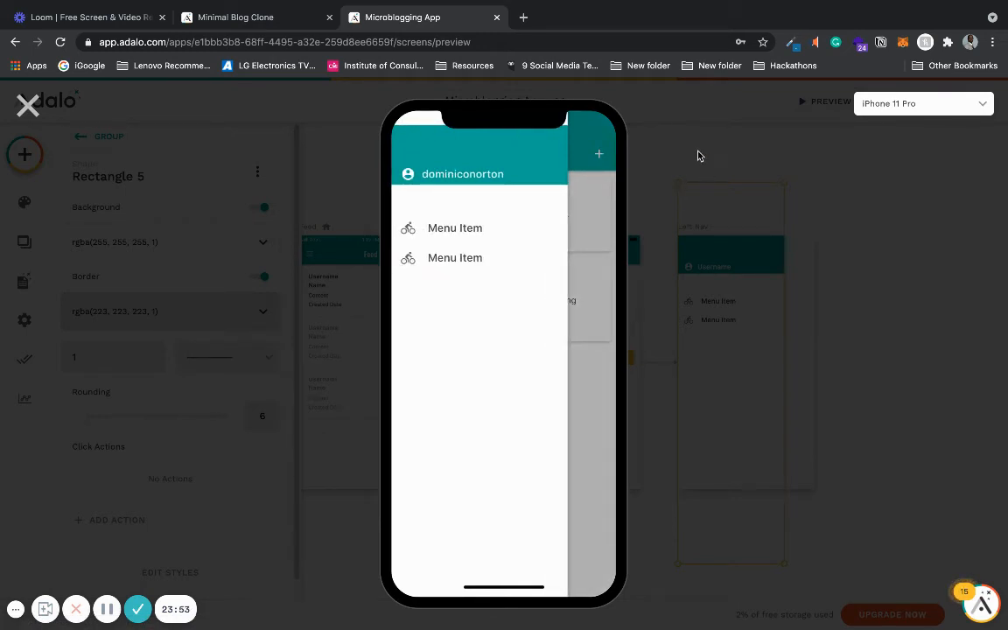
pyautogui.click(18, 111)
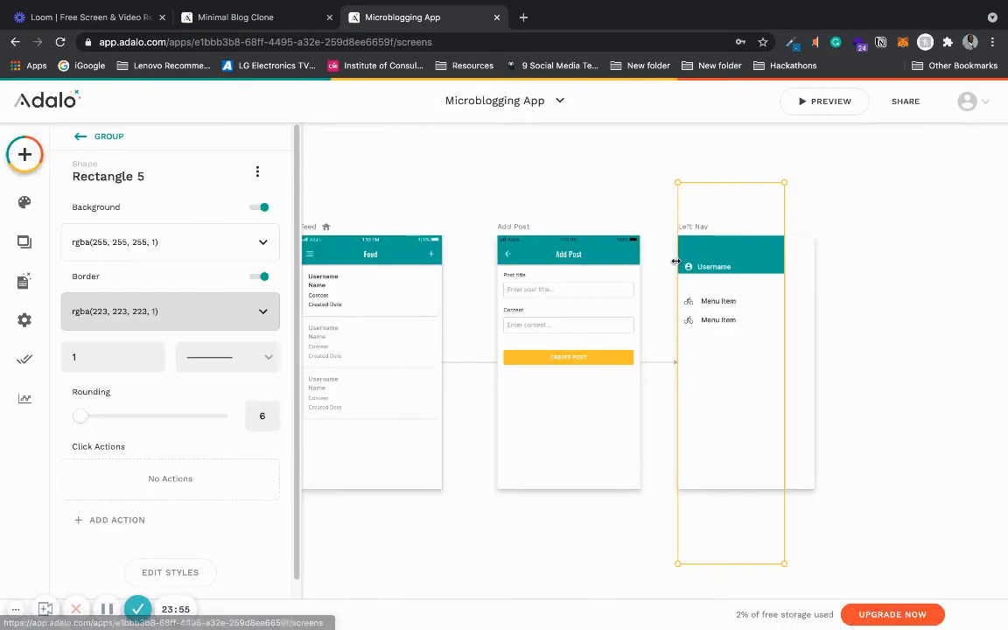
# - Extend the teal header section upward to the rectangle's top edge and preview the menu
pyautogui.moveTo(740, 254); pyautogui.dragTo(738, 181)
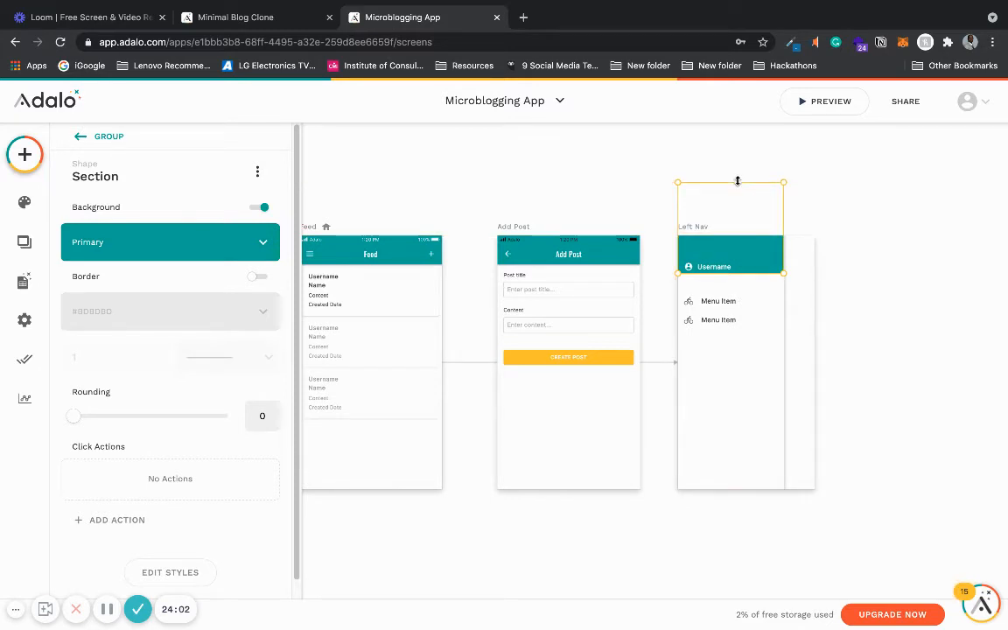
pyautogui.click(799, 100)
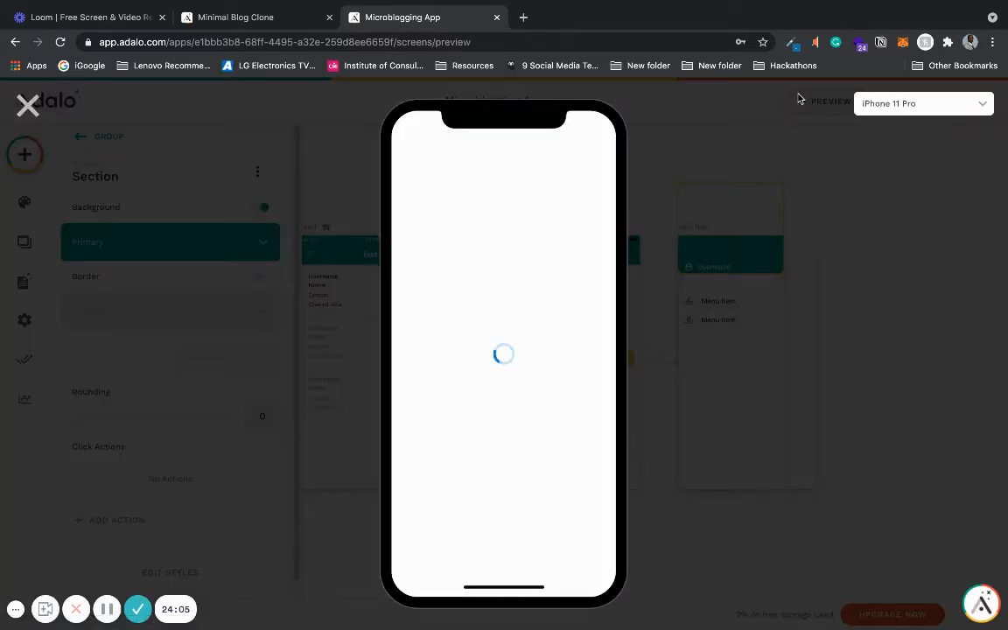
pyautogui.click(408, 155)
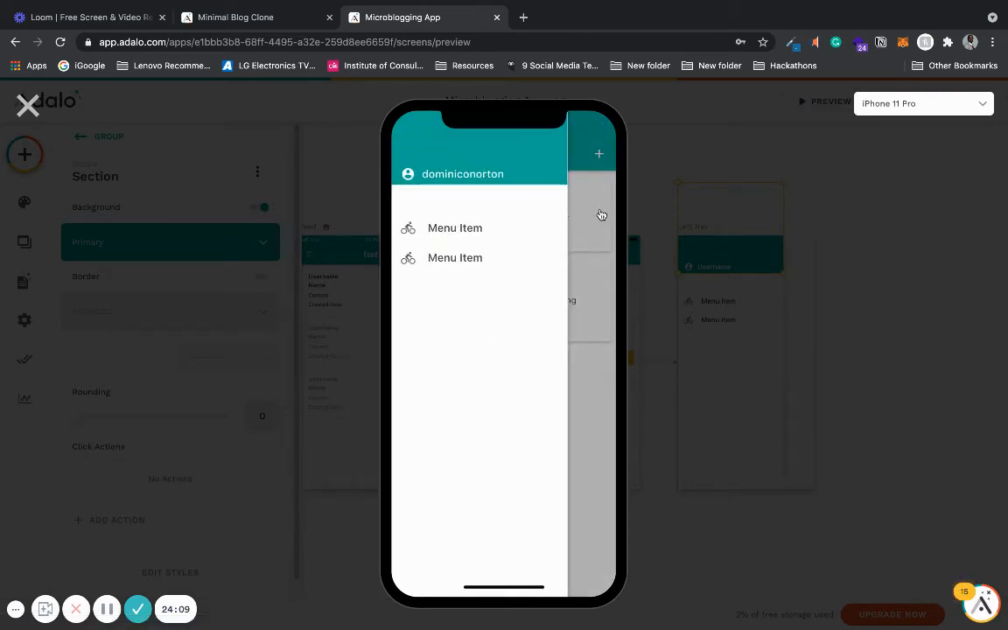
pyautogui.click(28, 105)
# - Preview the app once more, reopen the slide-out menu, and deselect everything on the canvas
pyautogui.moveTo(754, 261); pyautogui.dragTo(758, 261)
pyautogui.click(818, 101)
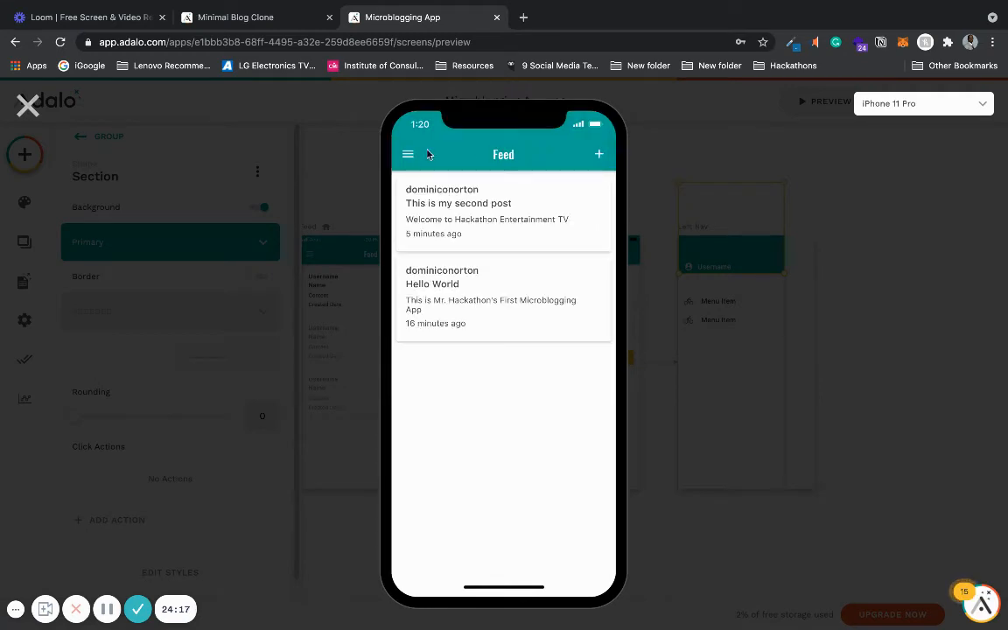
pyautogui.click(411, 156)
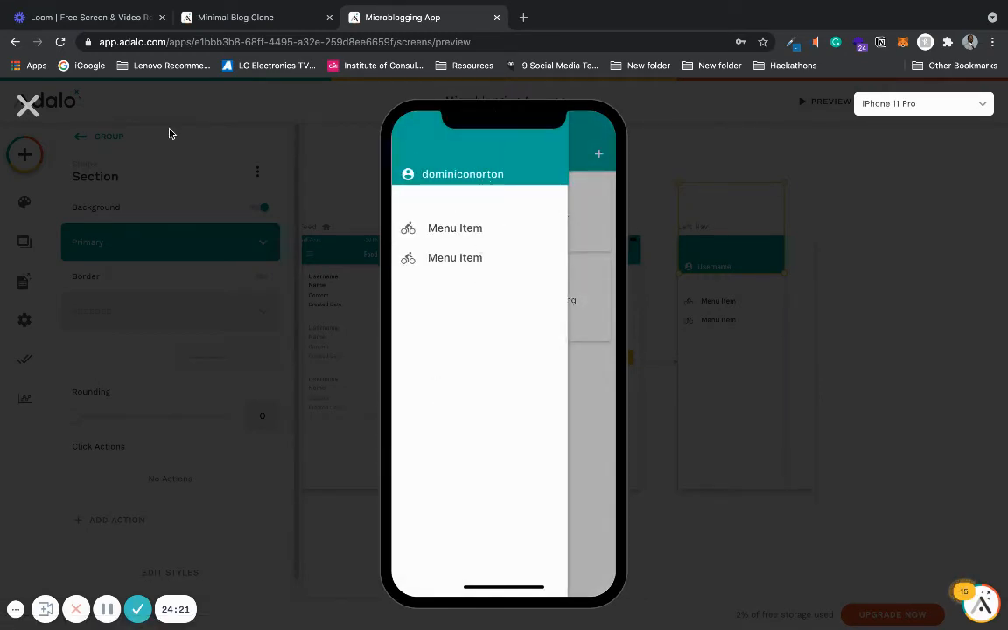
pyautogui.click(27, 104)
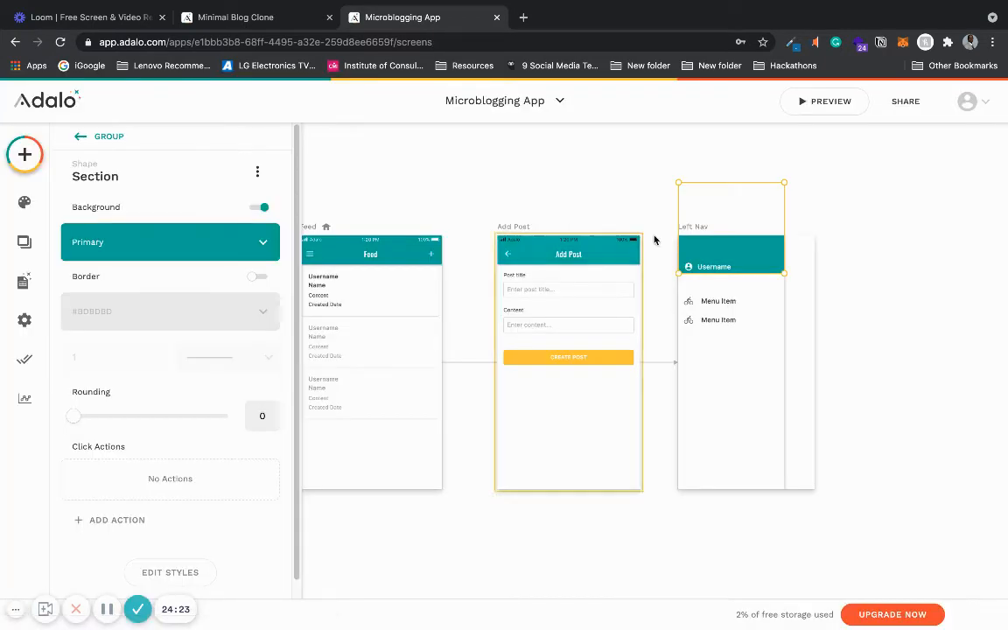
pyautogui.moveTo(680, 251); pyautogui.dragTo(679, 252)
pyautogui.click(595, 157)
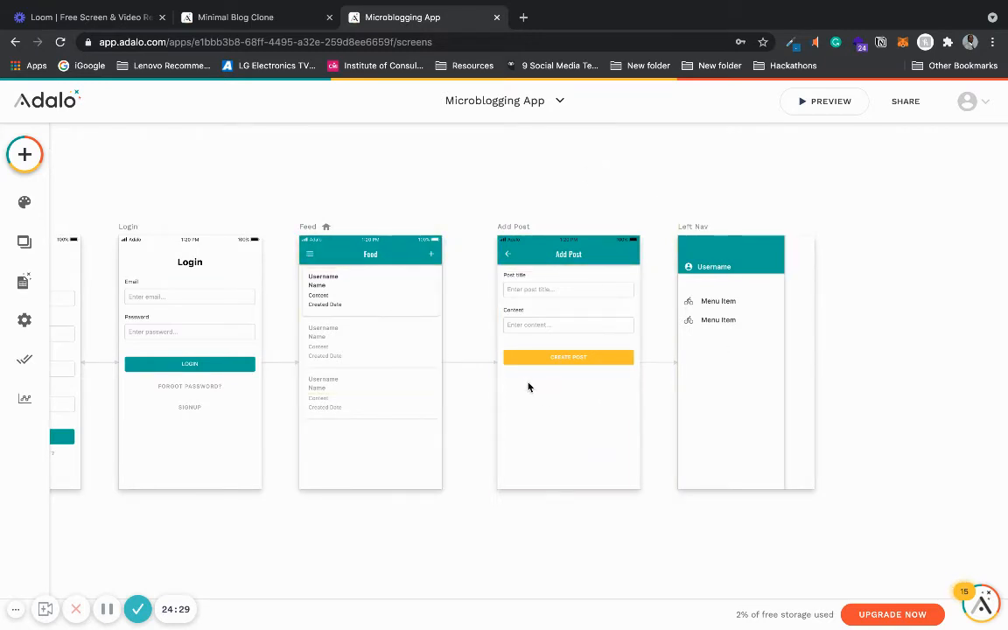
# - Rename the first Left Nav menu item to My Posts
pyautogui.scroll(-3, 528, 386)
pyautogui.scroll(5, 631, 419)
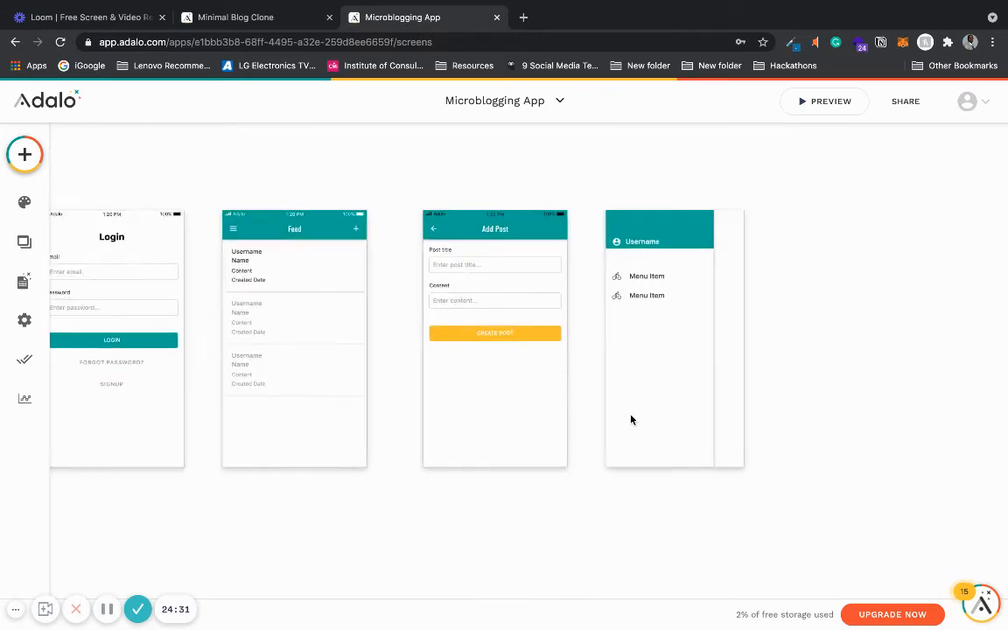
pyautogui.scroll(1, 631, 419)
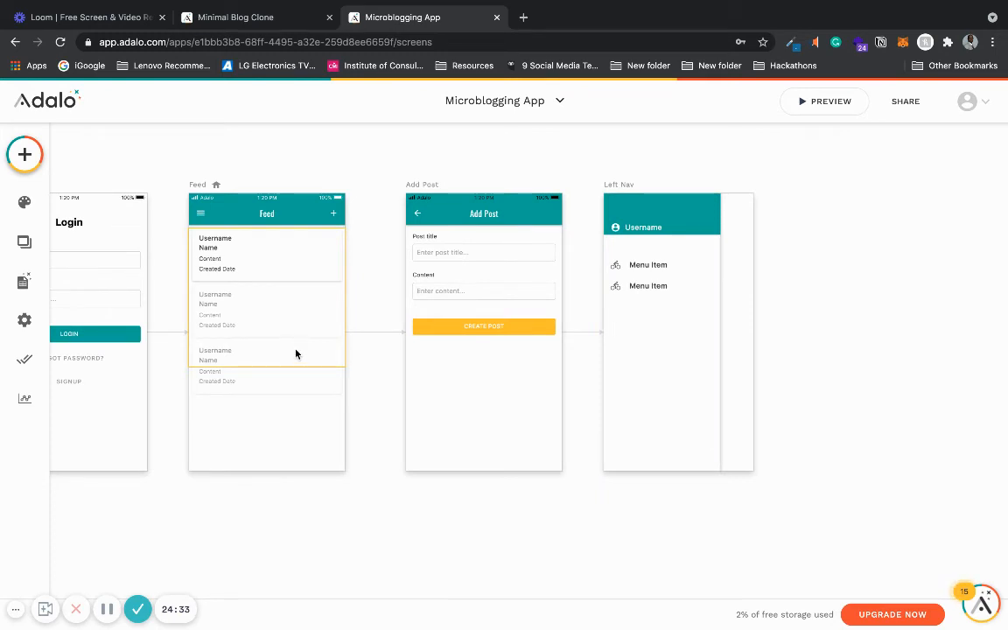
pyautogui.scroll(-2, 493, 398)
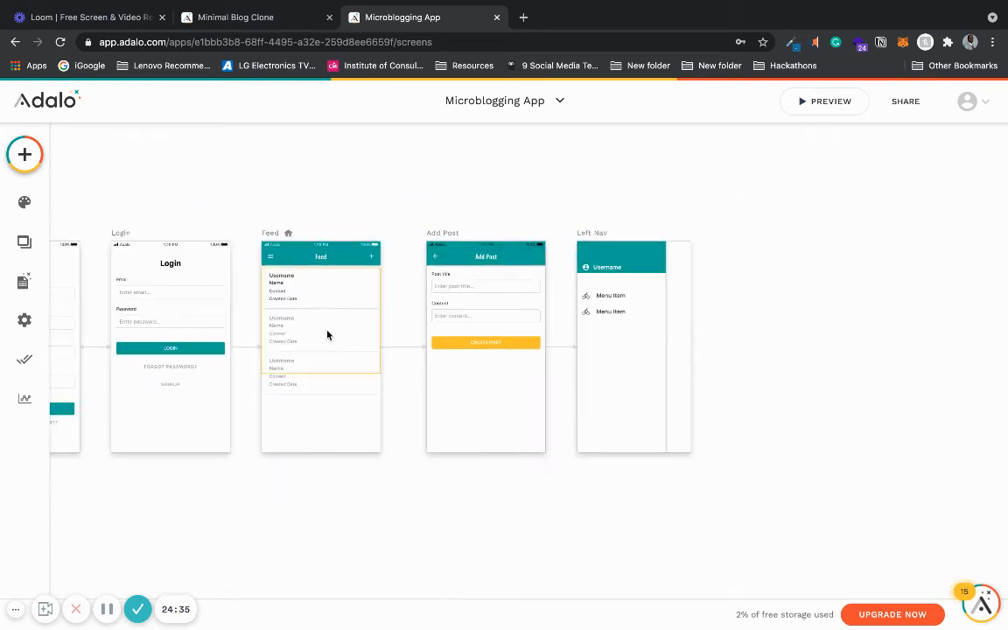
pyautogui.click(613, 298)
pyautogui.click(613, 299)
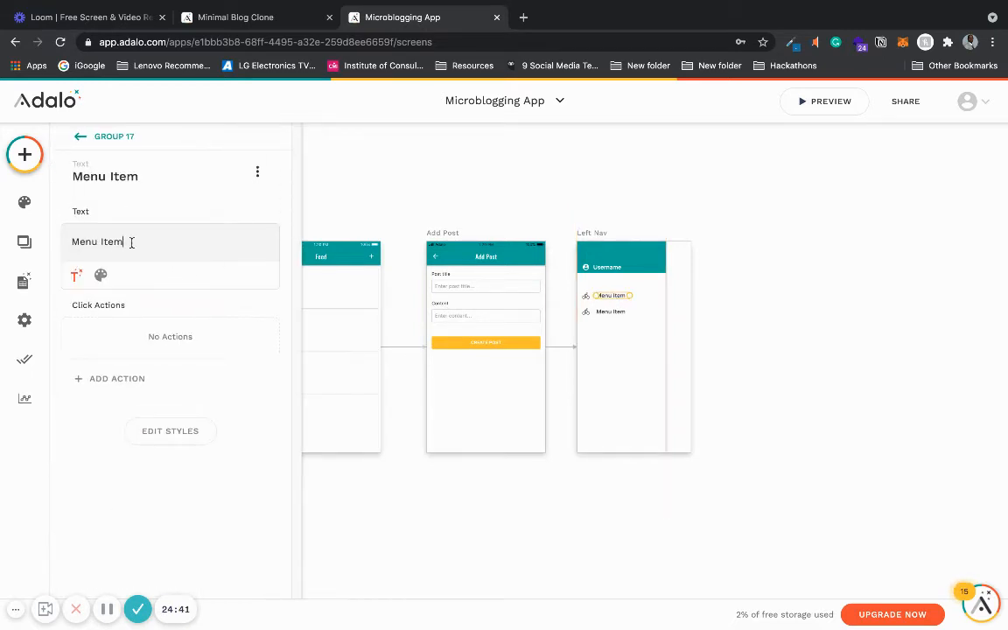
pyautogui.moveTo(128, 241); pyautogui.dragTo(77, 240)
pyautogui.write('My Posts')
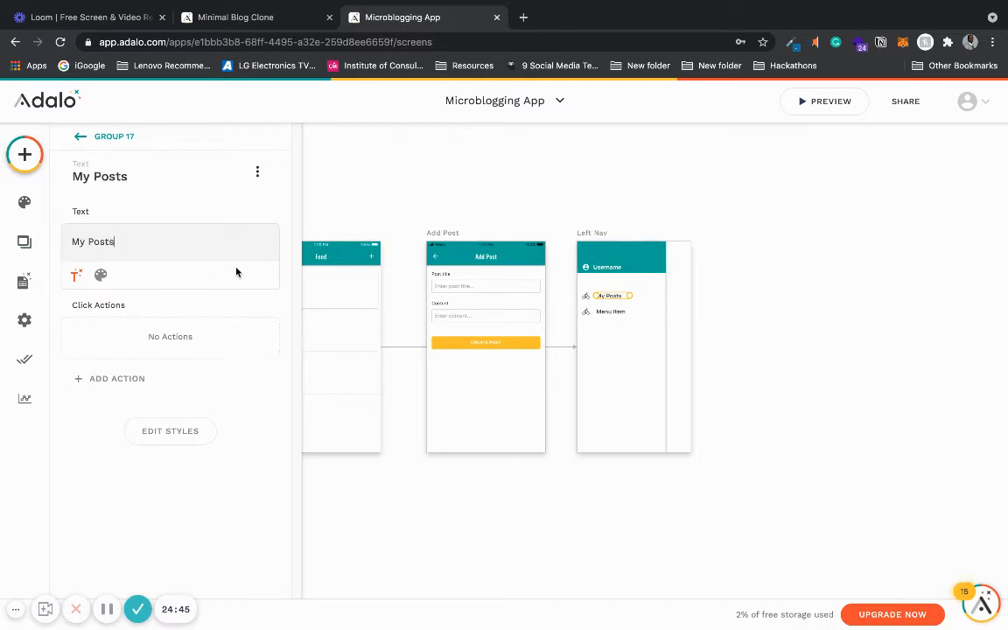
# - Replace the icon of the My Posts menu item with a pencil icon, searching the icon library for a suitable one
pyautogui.click(587, 297)
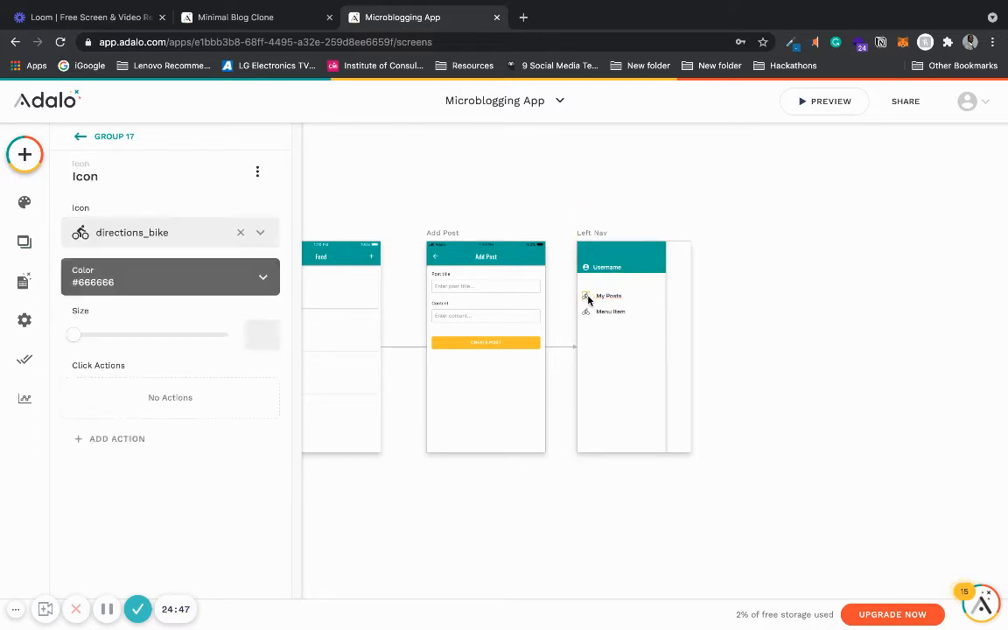
pyautogui.click(239, 232)
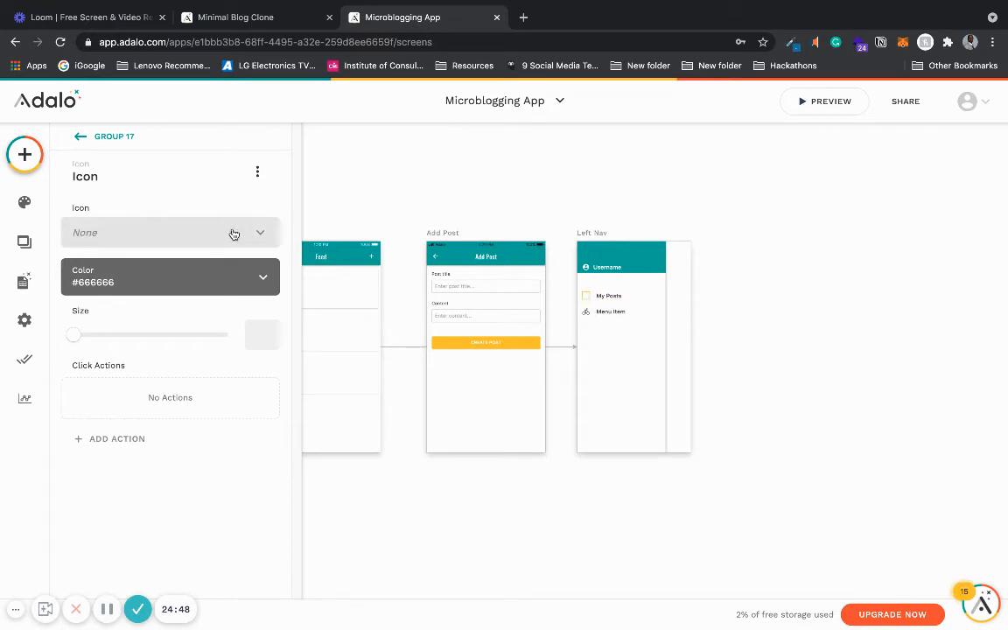
pyautogui.click(169, 245)
pyautogui.write('post')
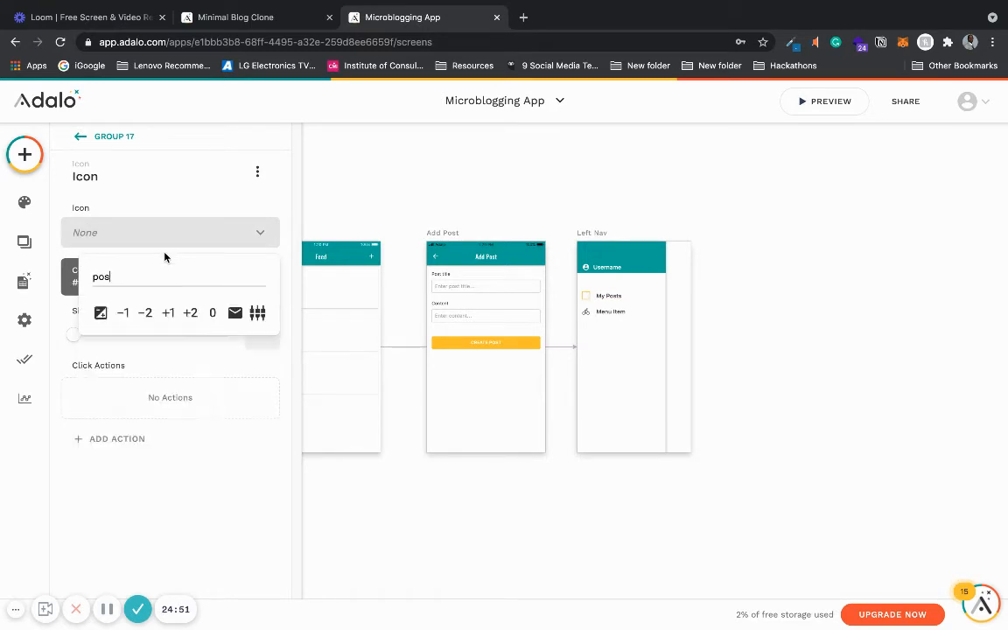
pyautogui.press('BackSpace')
pyautogui.press('BackSpace')
pyautogui.press('BackSpace')
pyautogui.press('BackSpace')
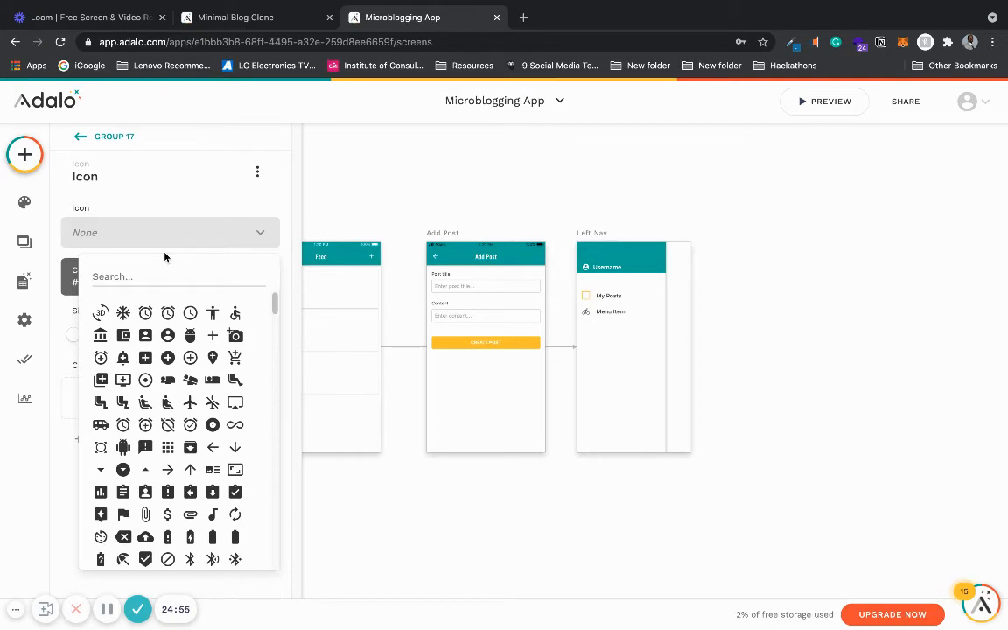
pyautogui.write('note')
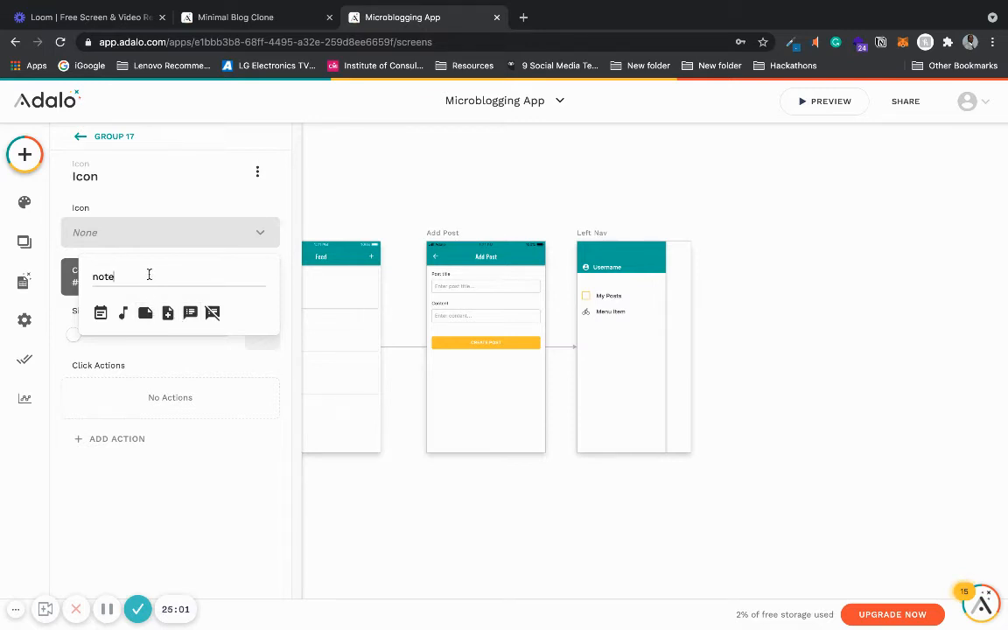
pyautogui.moveTo(148, 276); pyautogui.dragTo(85, 272)
pyautogui.press('BackSpace')
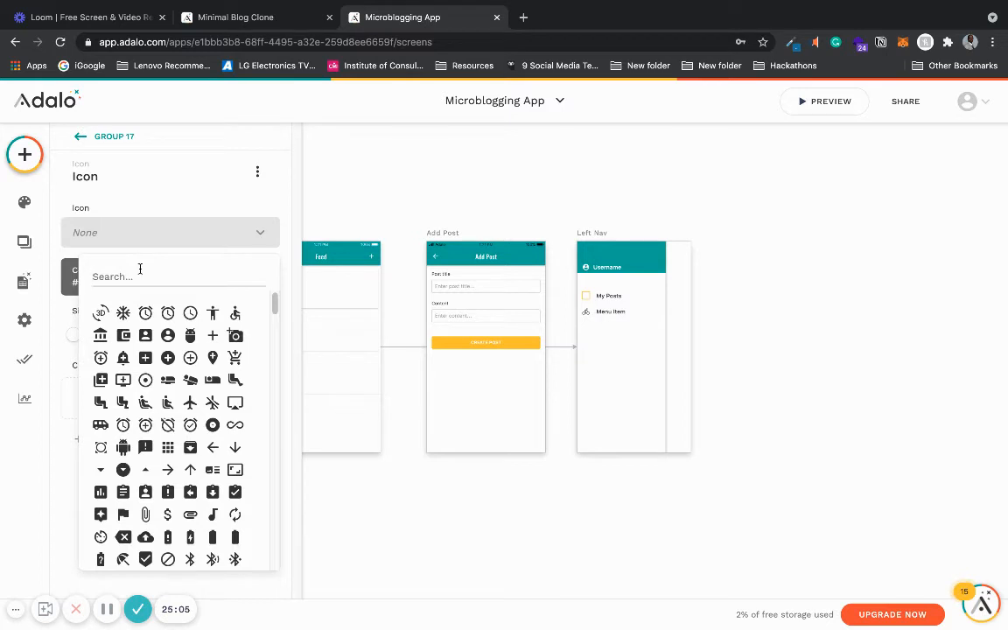
pyautogui.write('wri')
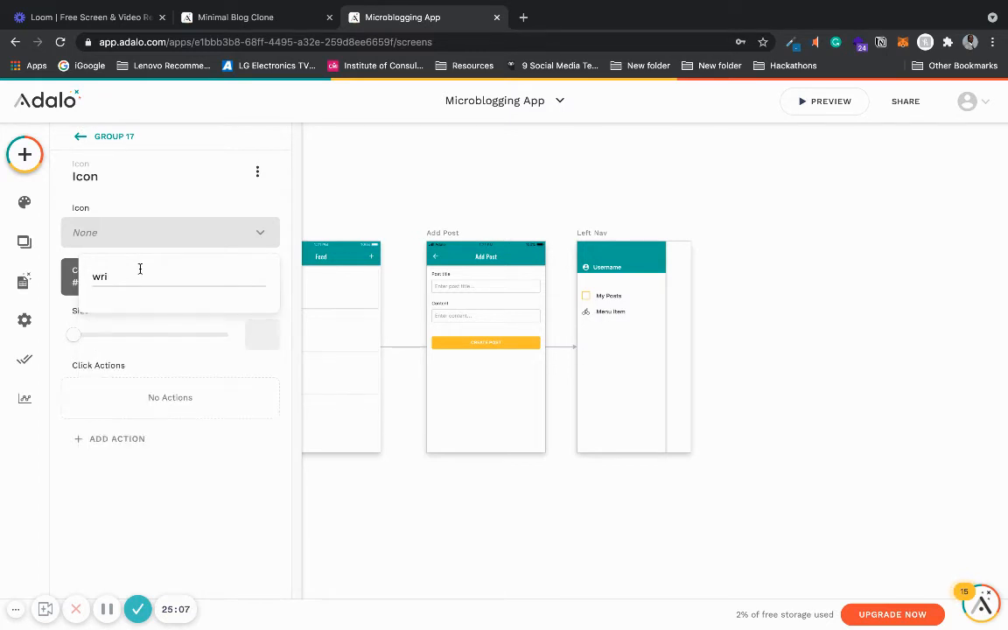
pyautogui.press('BackSpace')
pyautogui.press('BackSpace')
pyautogui.press('BackSpace')
pyautogui.write('pen')
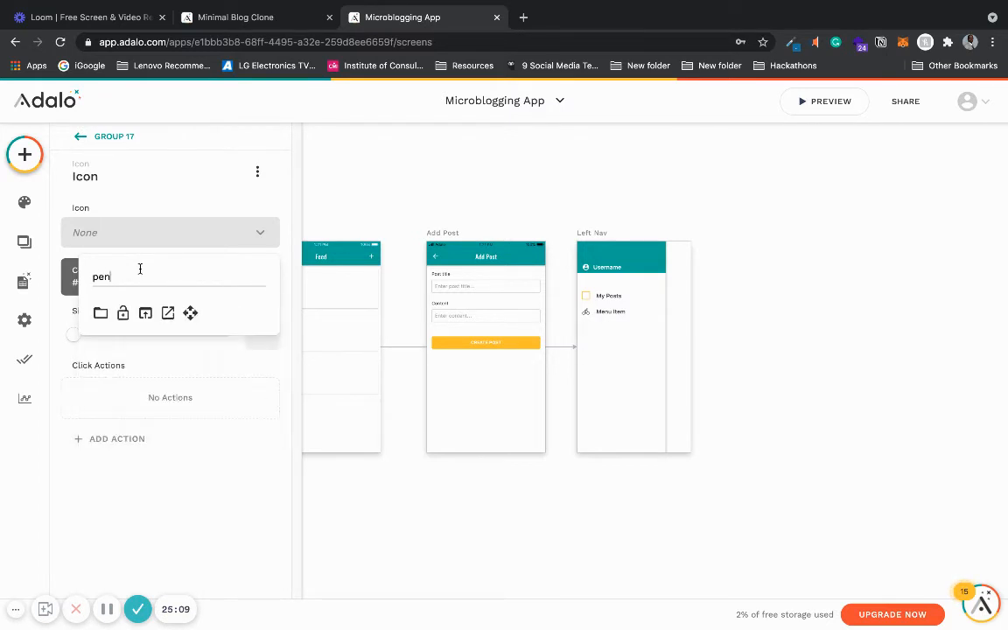
pyautogui.press('BackSpace')
pyautogui.press('BackSpace')
pyautogui.press('BackSpace')
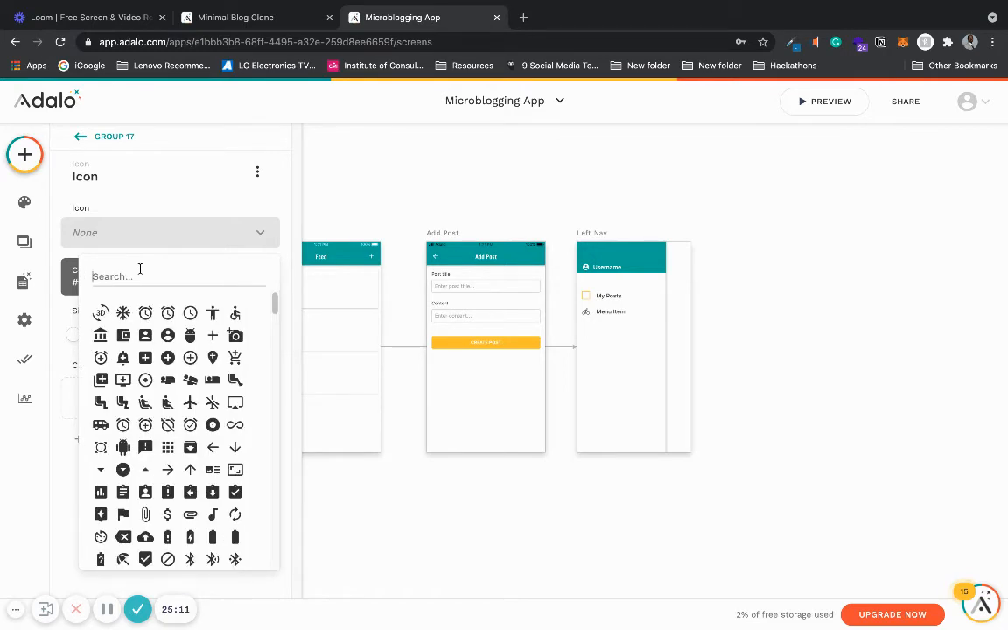
pyautogui.write('penci')
pyautogui.press('BackSpace')
pyautogui.press('BackSpace')
pyautogui.press('BackSpace')
pyautogui.press('BackSpace')
pyautogui.moveTo(273, 303); pyautogui.dragTo(274, 332)
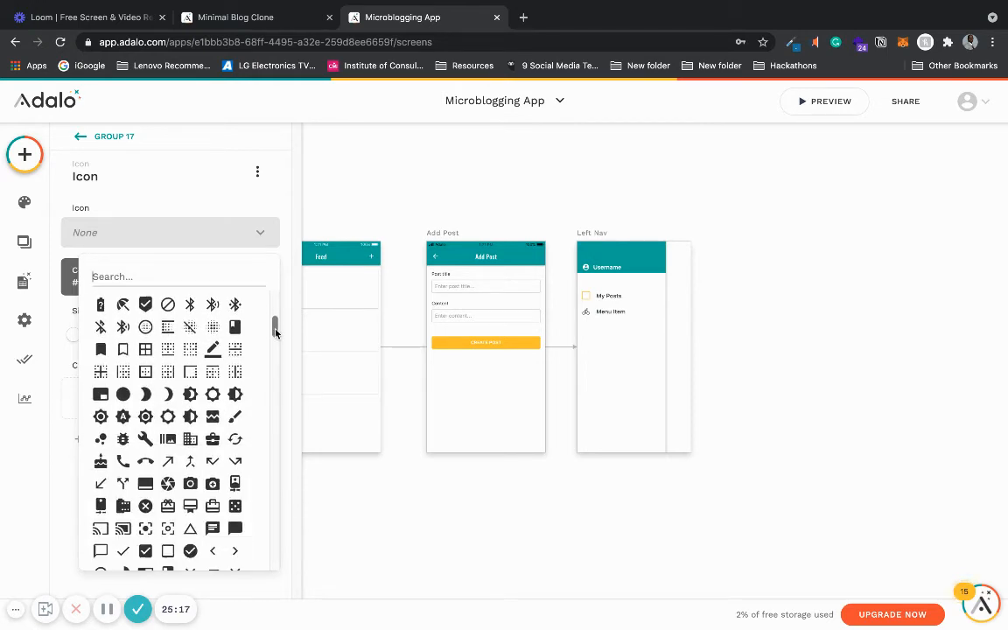
pyautogui.click(211, 350)
pyautogui.click(760, 306)
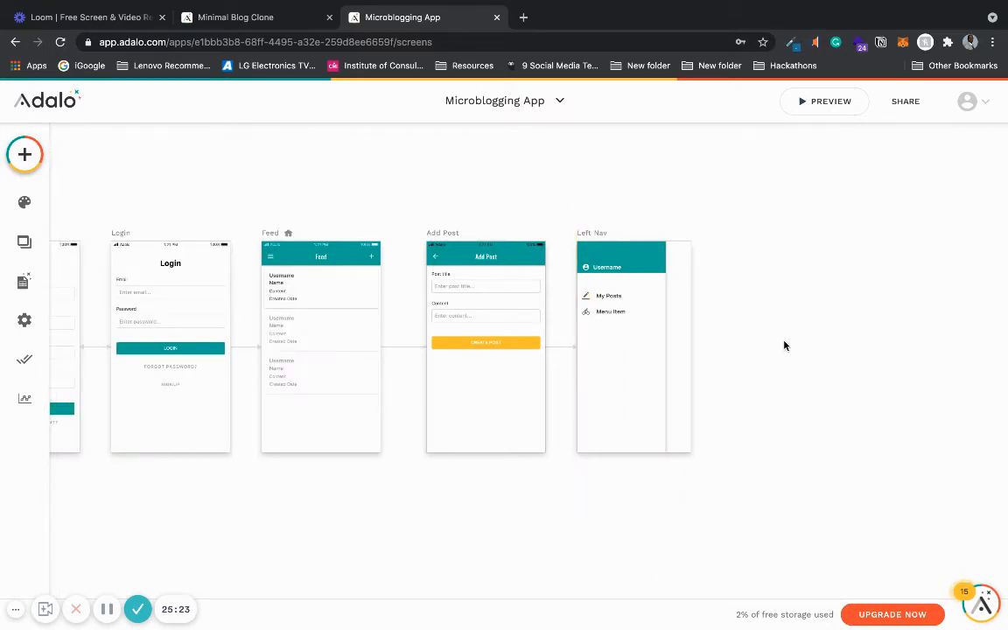
# - Add a new blank screen named My Posts
pyautogui.scroll(-3, 784, 346)
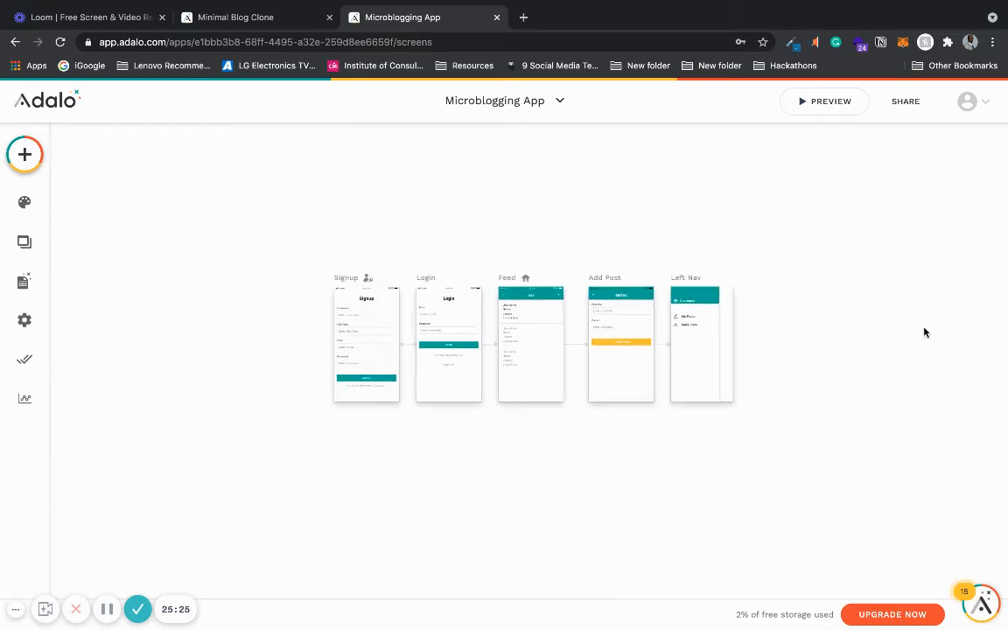
pyautogui.scroll(3, 854, 418)
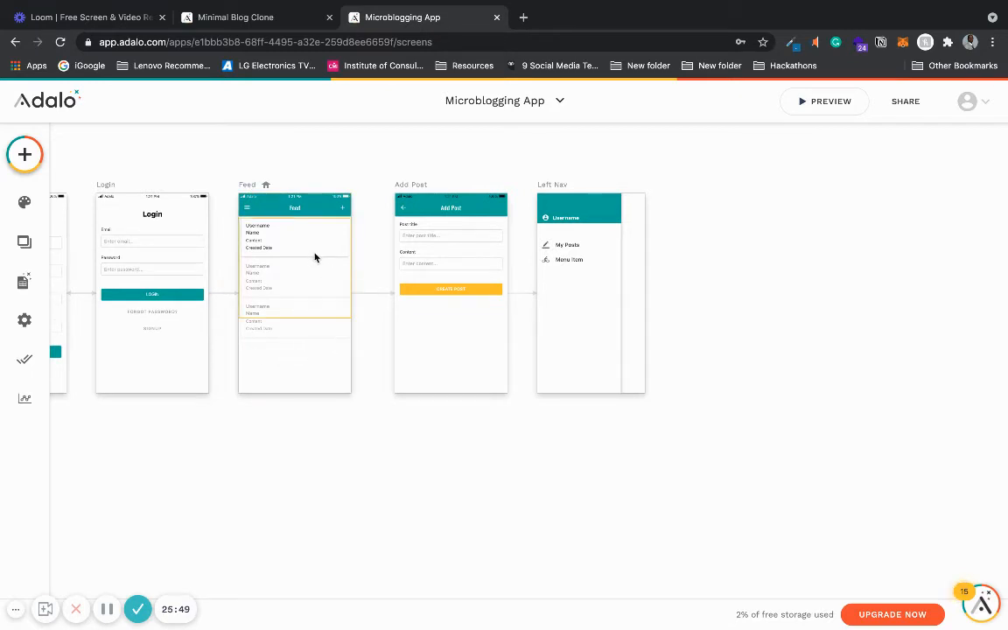
pyautogui.click(24, 154)
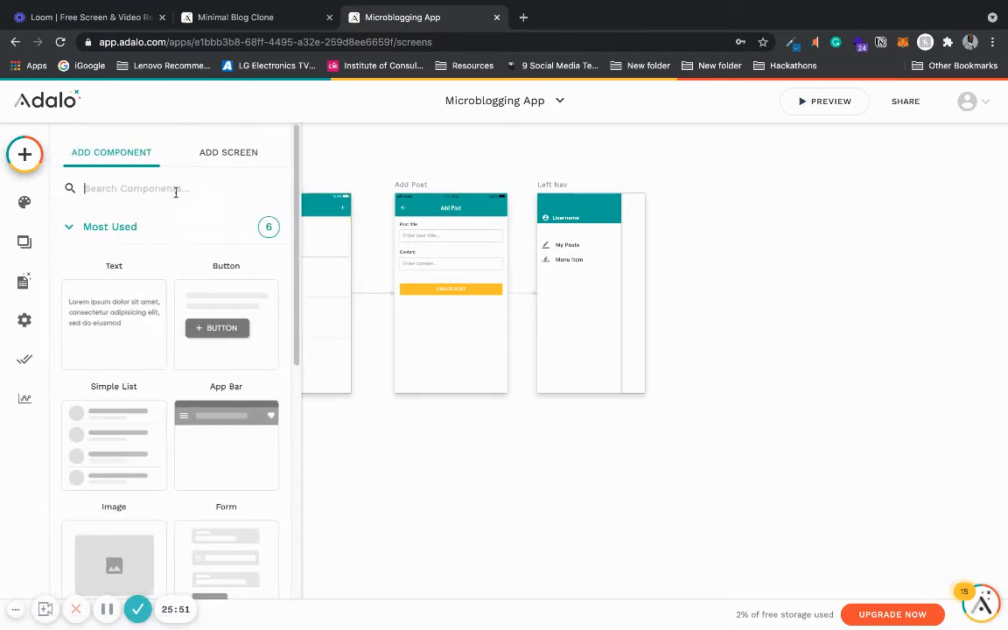
pyautogui.click(229, 153)
pyautogui.click(133, 346)
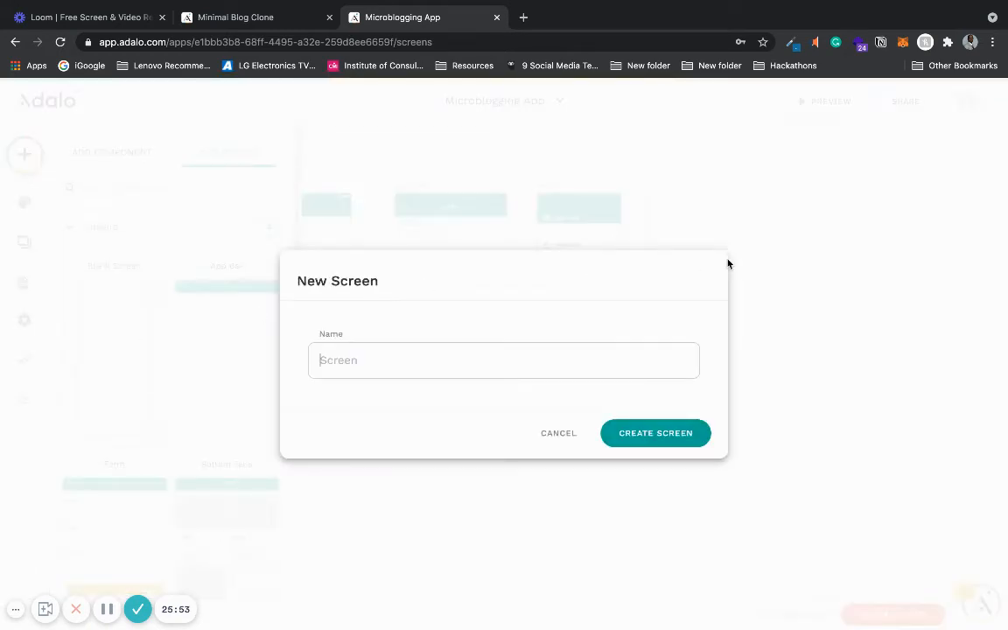
pyautogui.click(575, 358)
pyautogui.write('M')
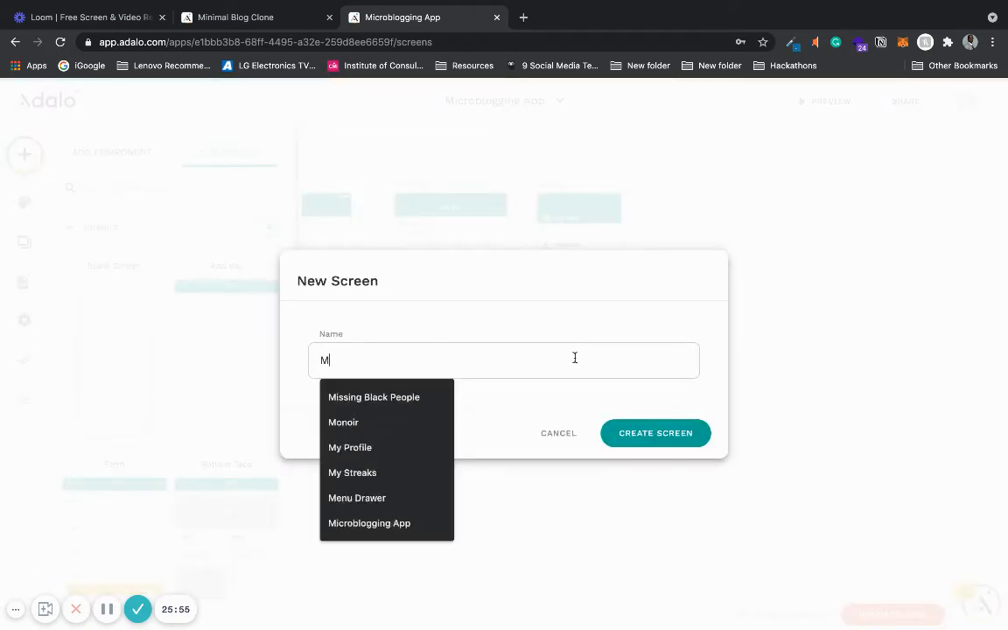
pyautogui.write('y Posts')
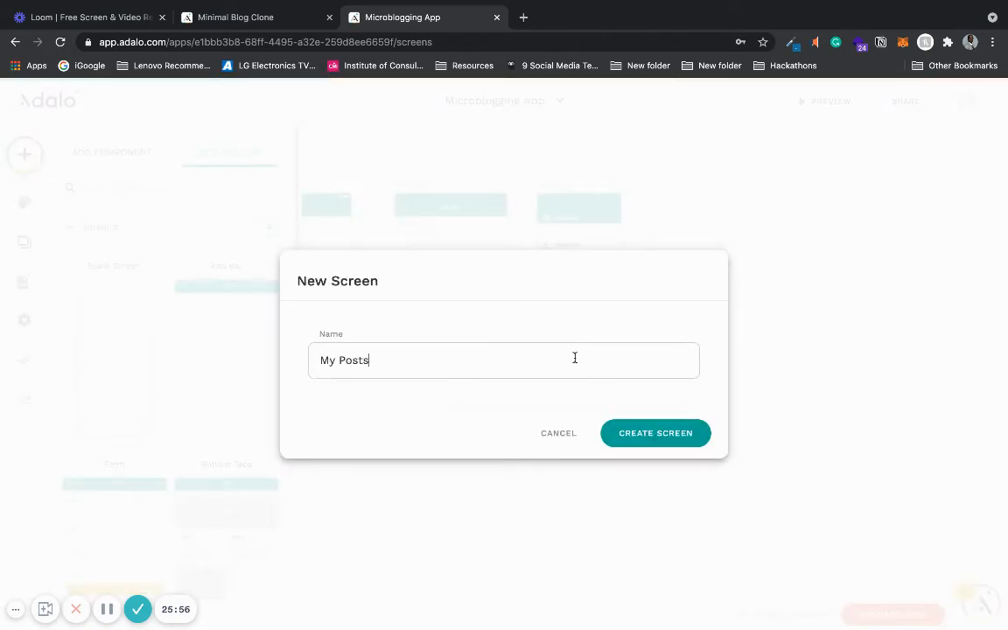
pyautogui.click(691, 437)
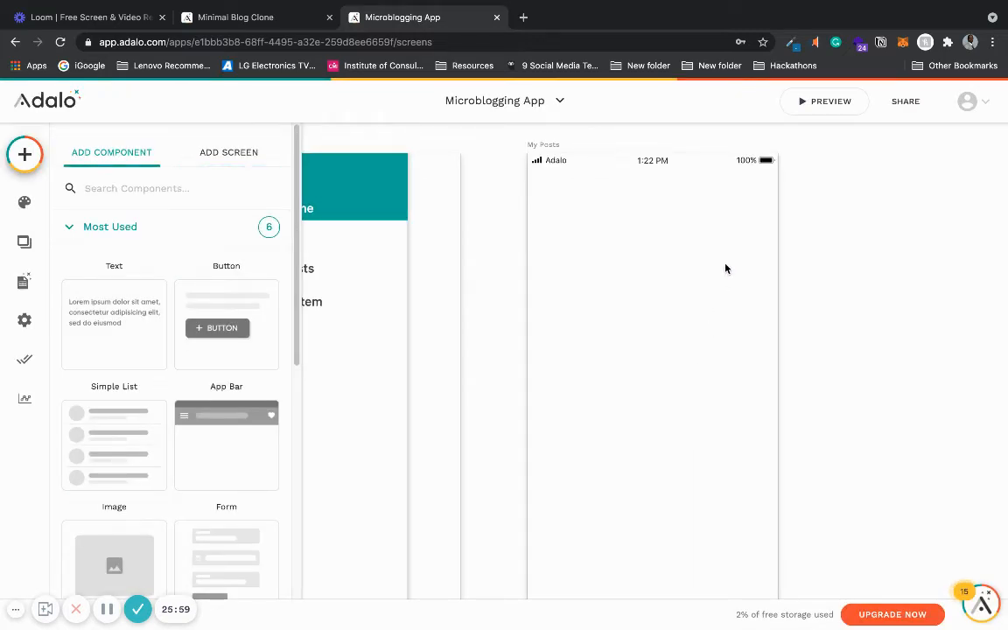
# - Copy the Add Post screen's app bar and paste it onto the My Posts screen
pyautogui.scroll(-5, 726, 268)
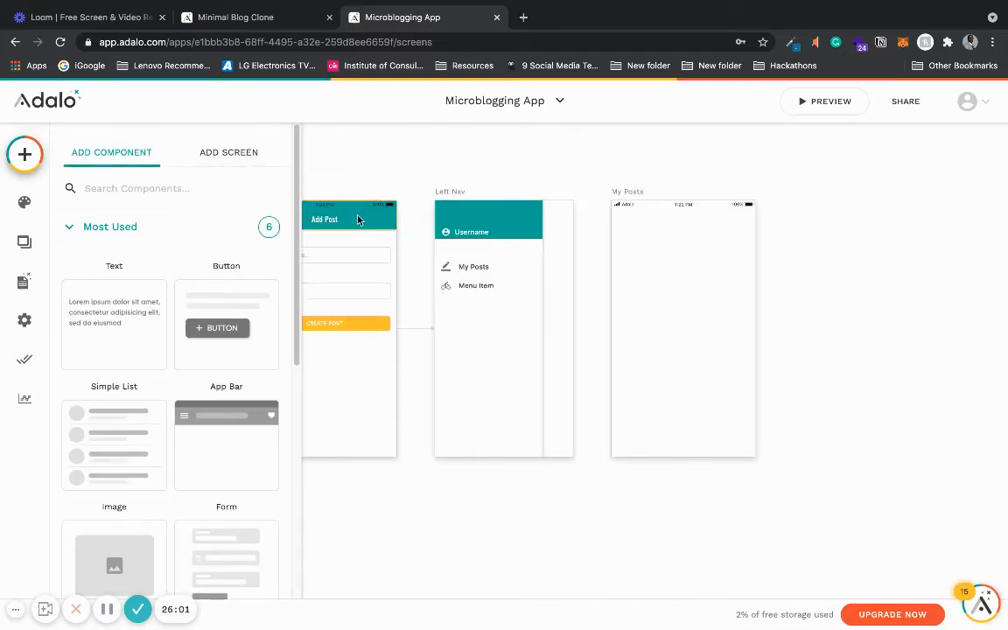
pyautogui.click(357, 220)
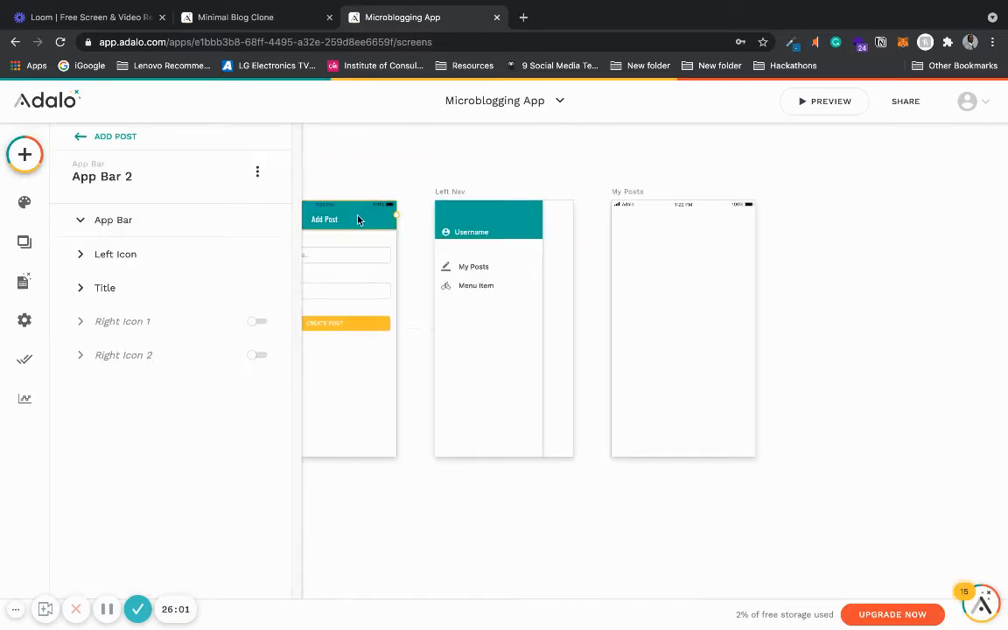
pyautogui.click(630, 194)
pyautogui.hotkey('ctrl', 'v')
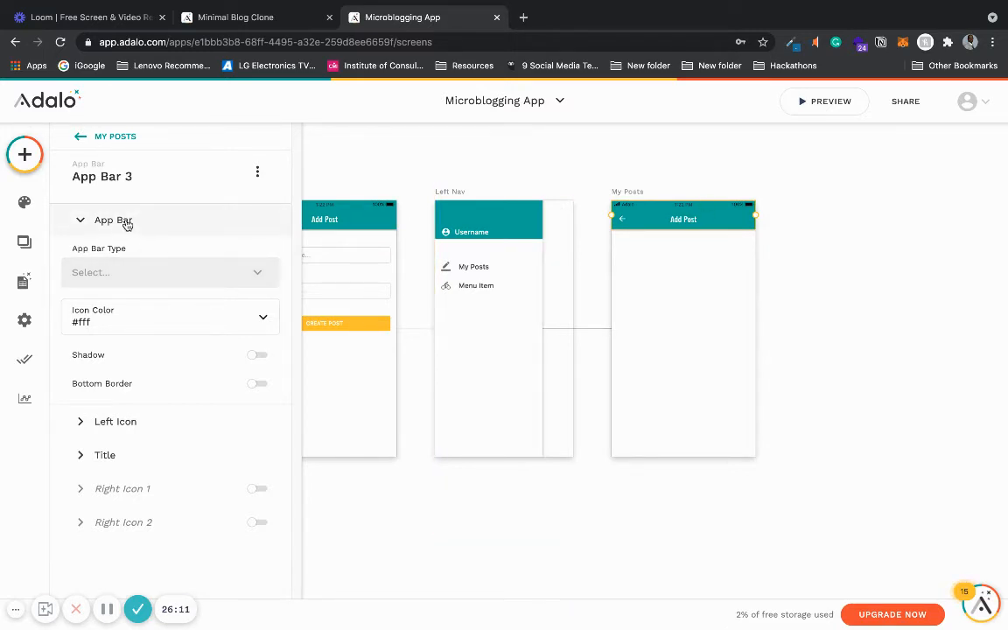
# - Change the pasted app bar's title text to My Posts
pyautogui.click(122, 268)
pyautogui.click(123, 269)
pyautogui.click(128, 217)
pyautogui.click(159, 287)
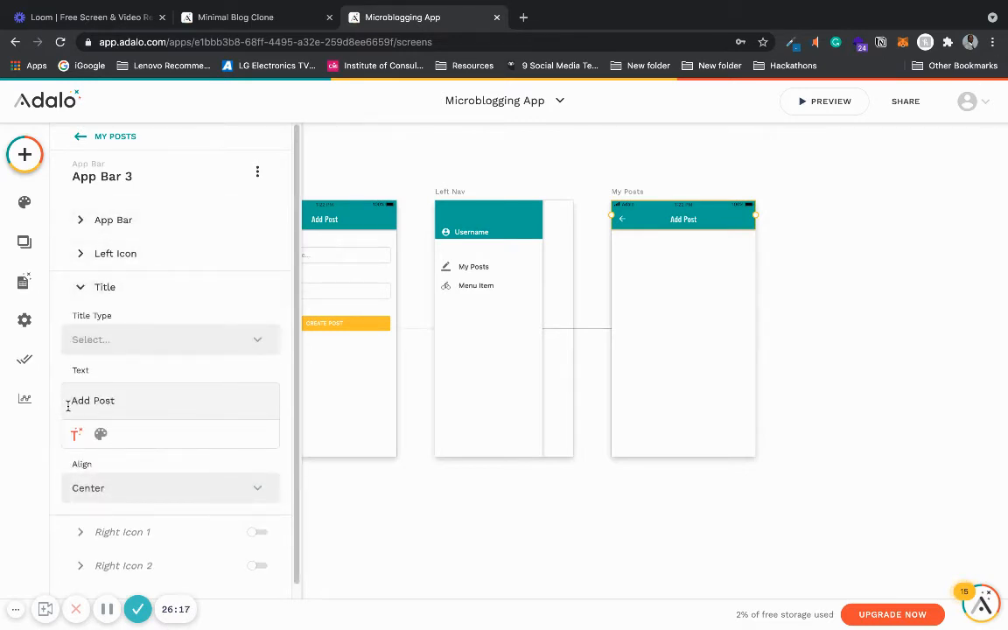
pyautogui.moveTo(69, 400); pyautogui.dragTo(144, 401)
pyautogui.write('My Posts')
pyautogui.click(129, 291)
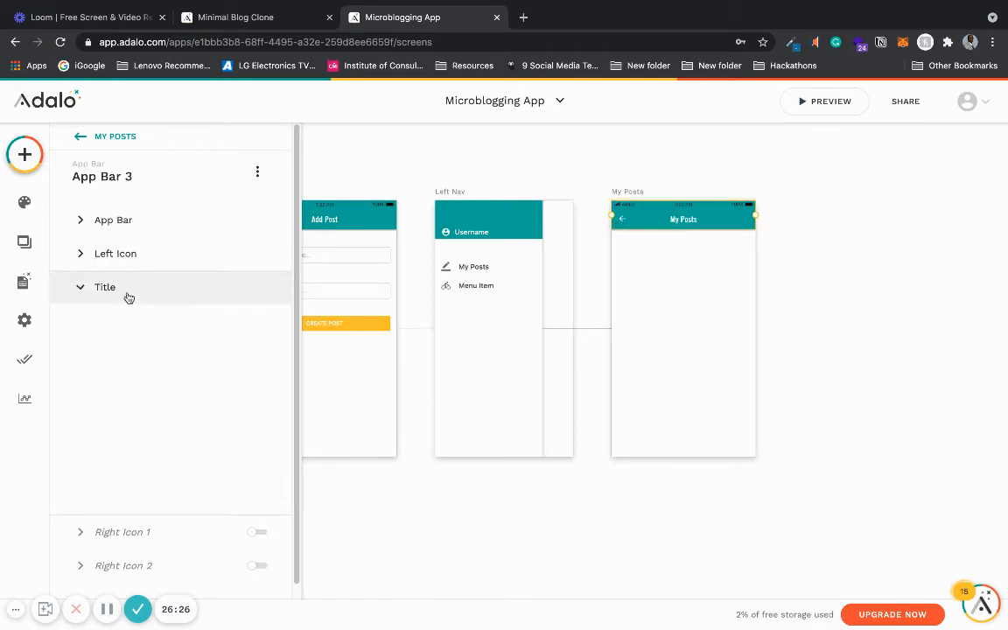
# - Disable the left icon of the My Posts app bar
pyautogui.click(147, 256)
pyautogui.click(261, 254)
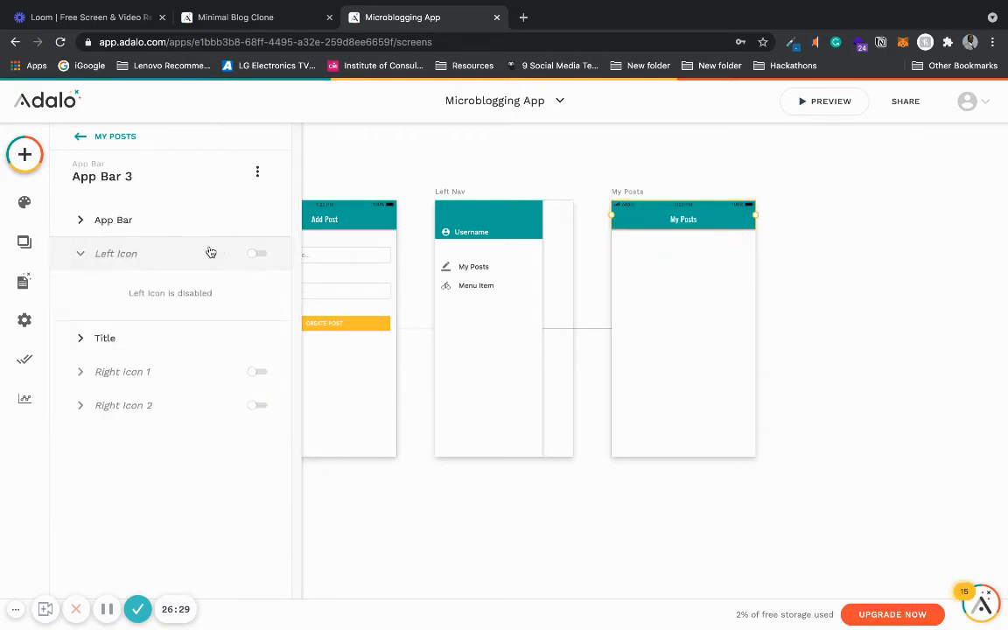
pyautogui.click(166, 254)
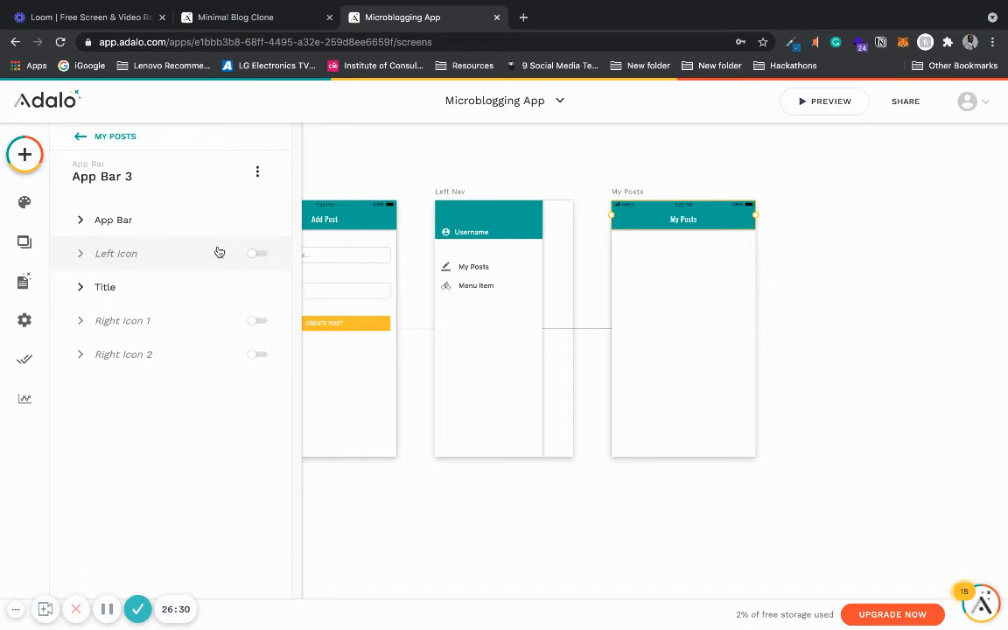
pyautogui.click(395, 154)
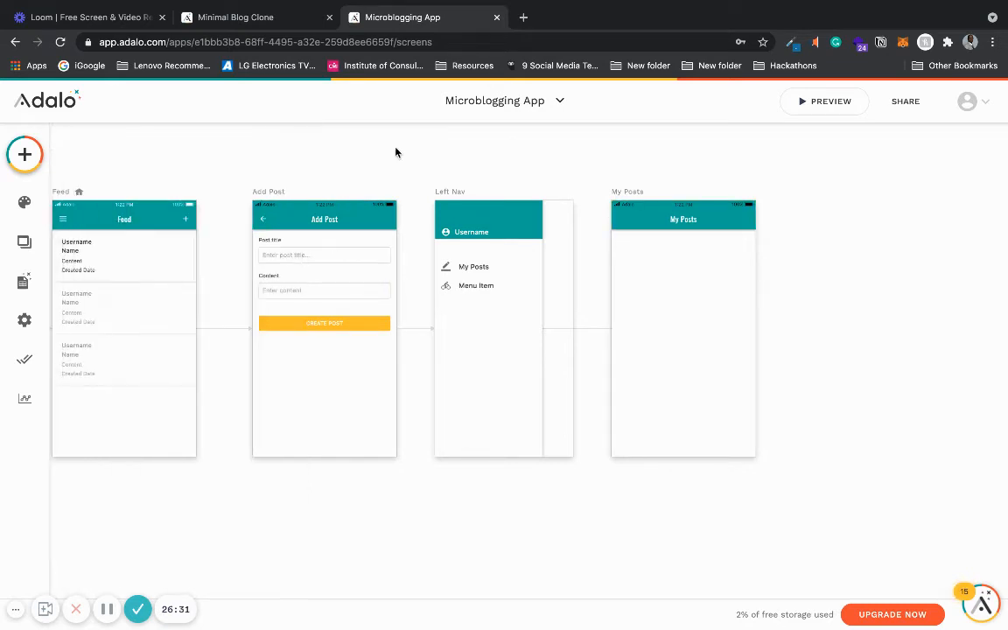
# - Copy the posts list from the Feed screen and paste it onto the My Posts screen
pyautogui.click(108, 304)
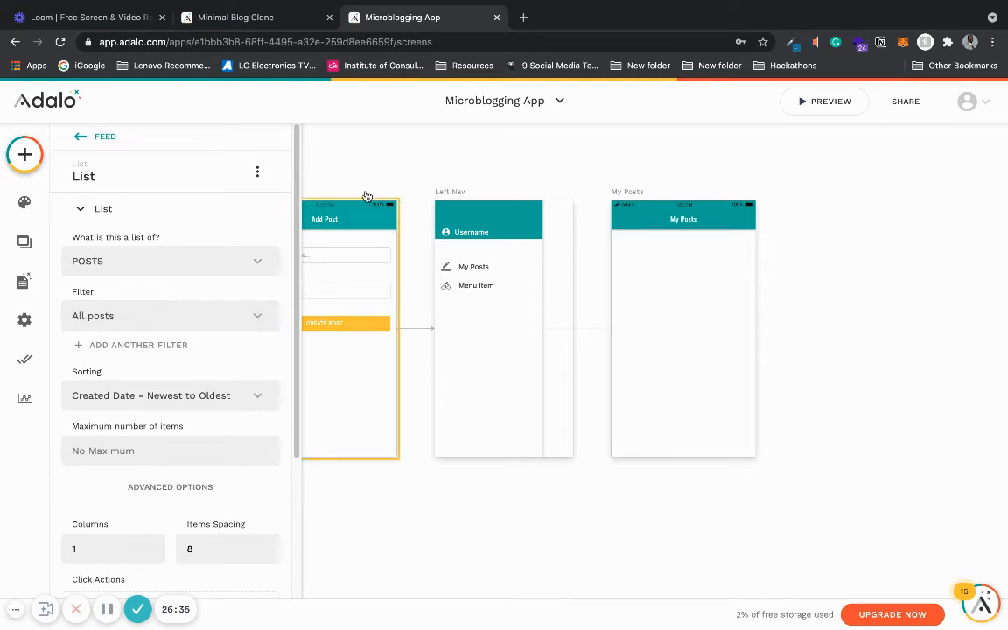
pyautogui.click(636, 194)
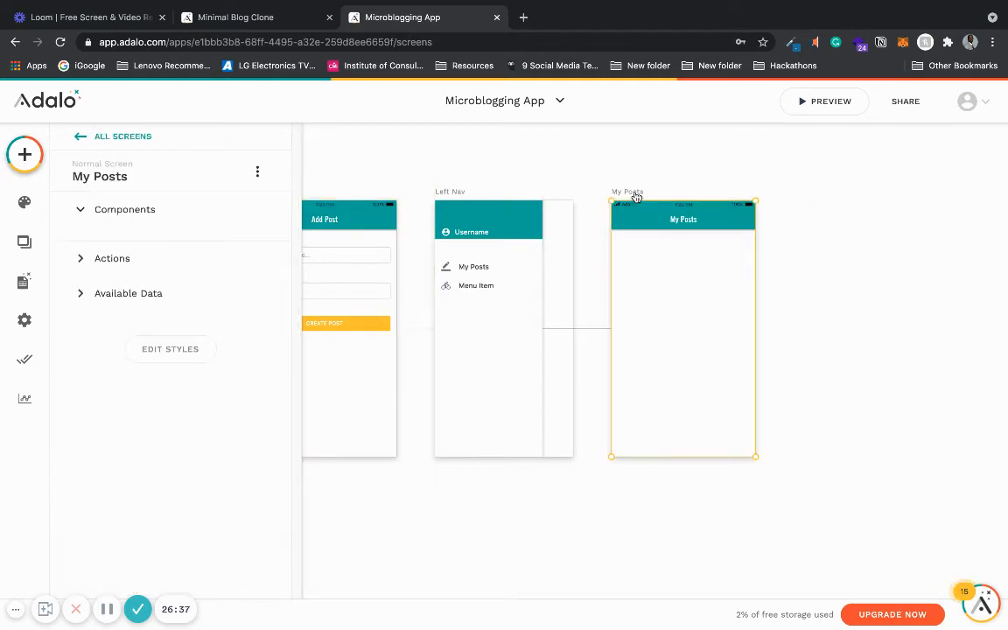
pyautogui.hotkey('ctrl', 'v')
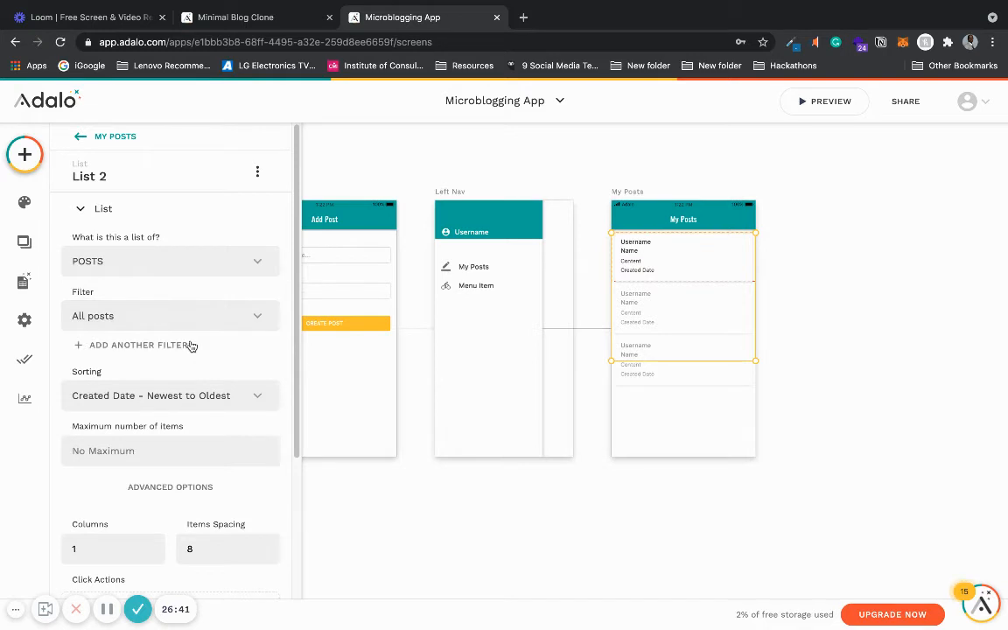
pyautogui.click(191, 347)
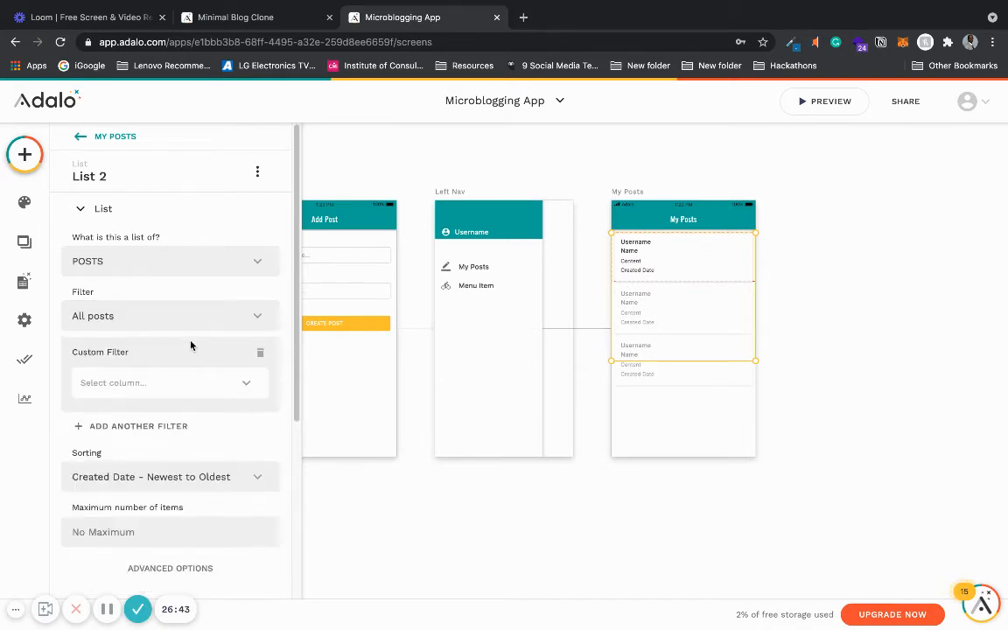
pyautogui.click(184, 381)
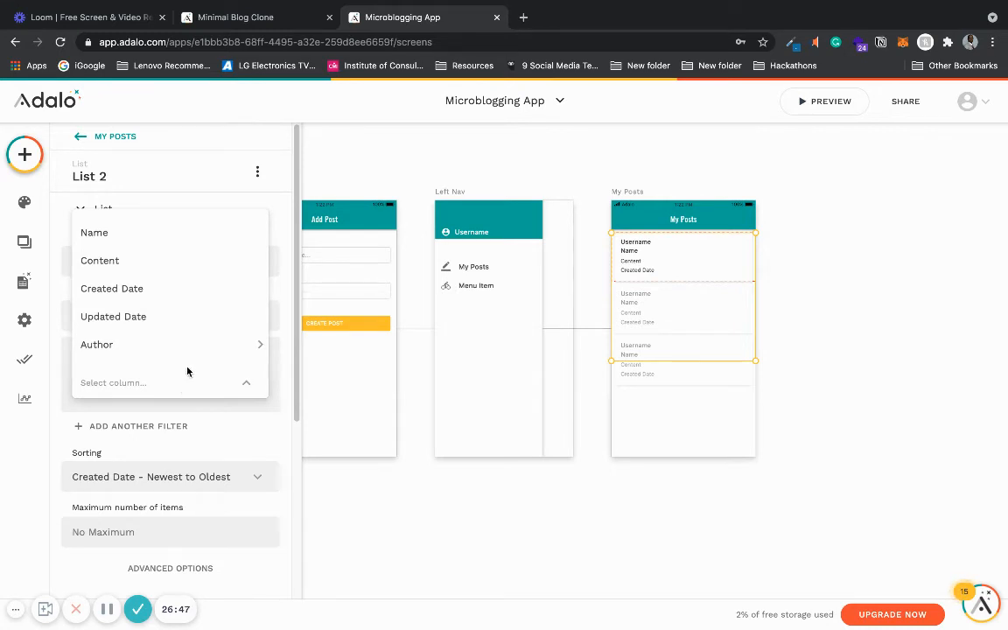
pyautogui.moveTo(205, 345)
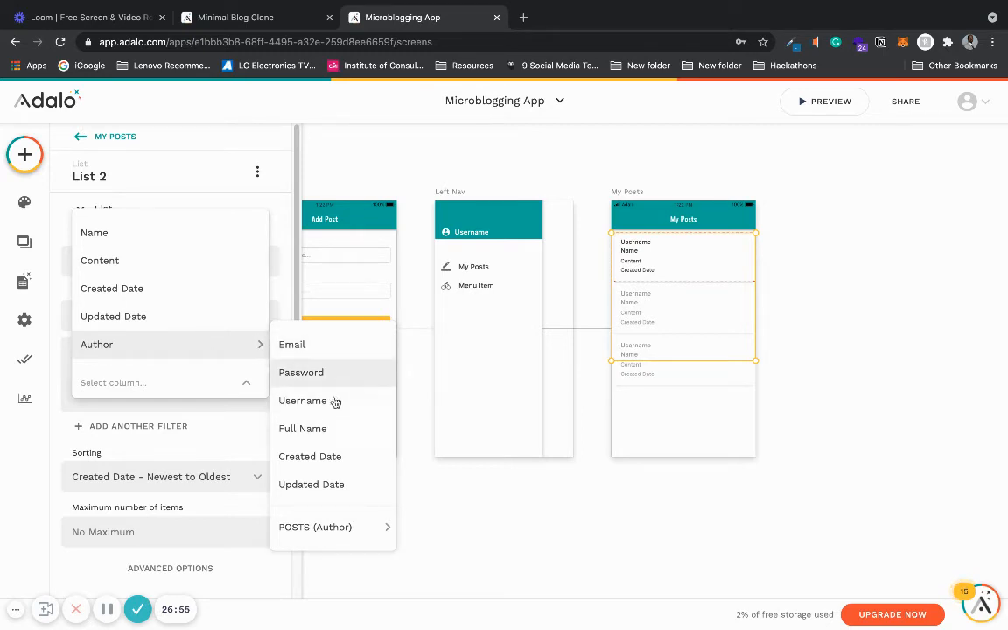
pyautogui.click(284, 295)
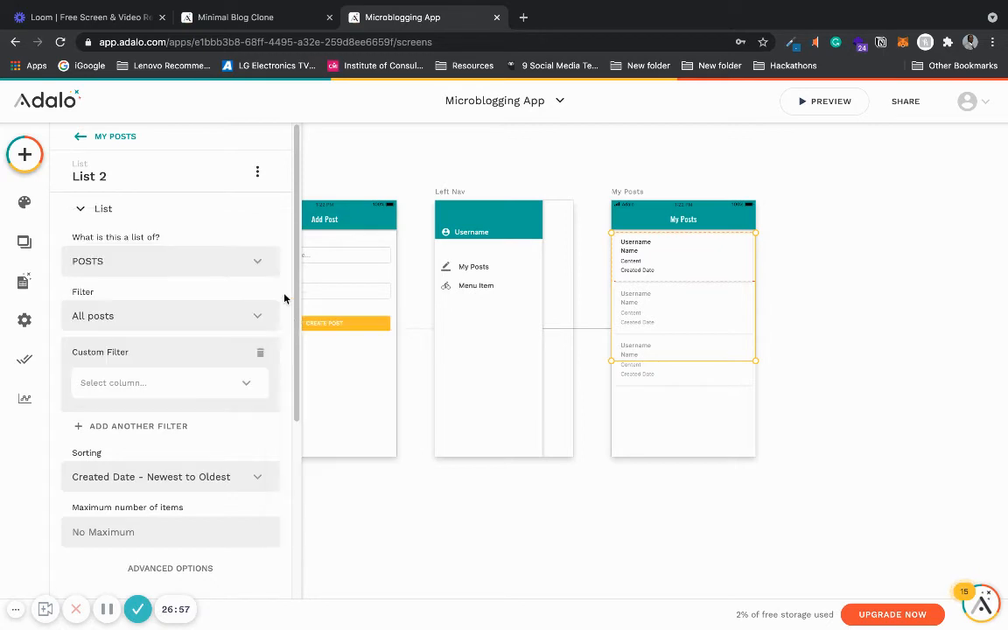
# - Set the My Posts list filter to Logged In User > POSTS (Author)
pyautogui.click(174, 322)
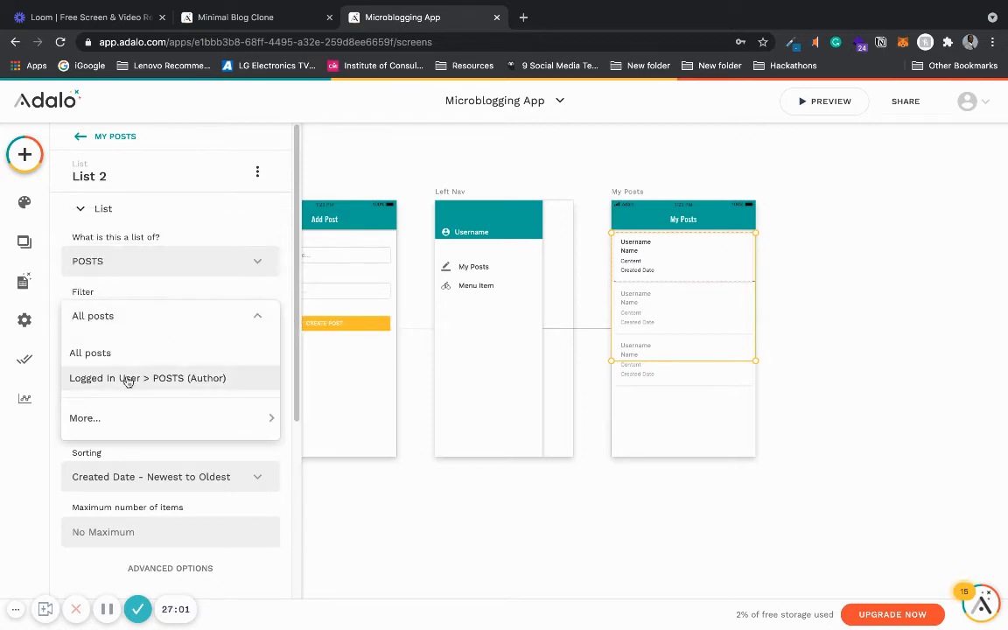
pyautogui.click(185, 382)
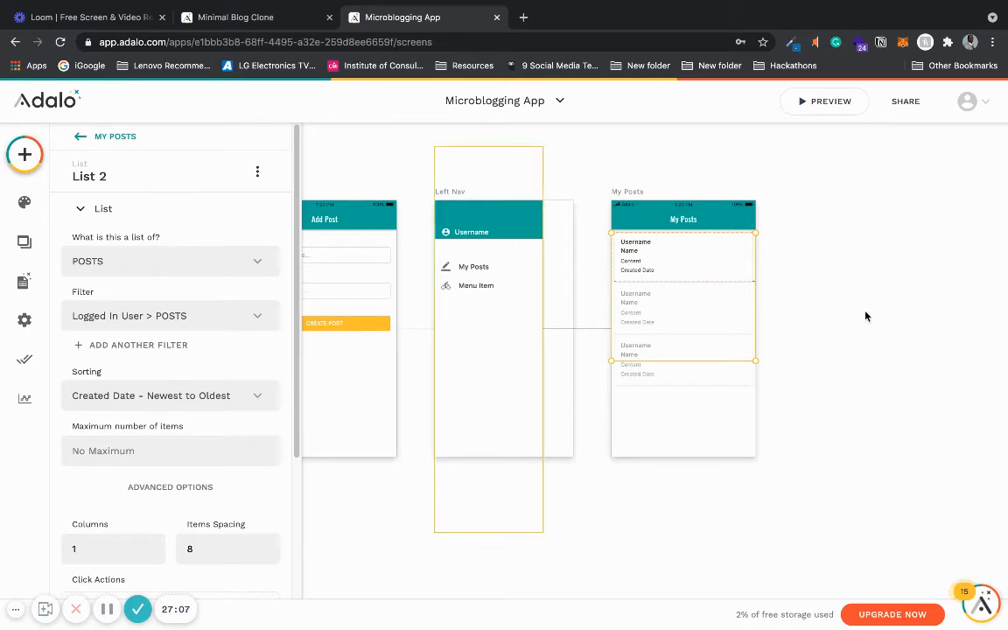
# - Enable the left icon on the My Posts app bar and set it to the menu icon
pyautogui.click(806, 305)
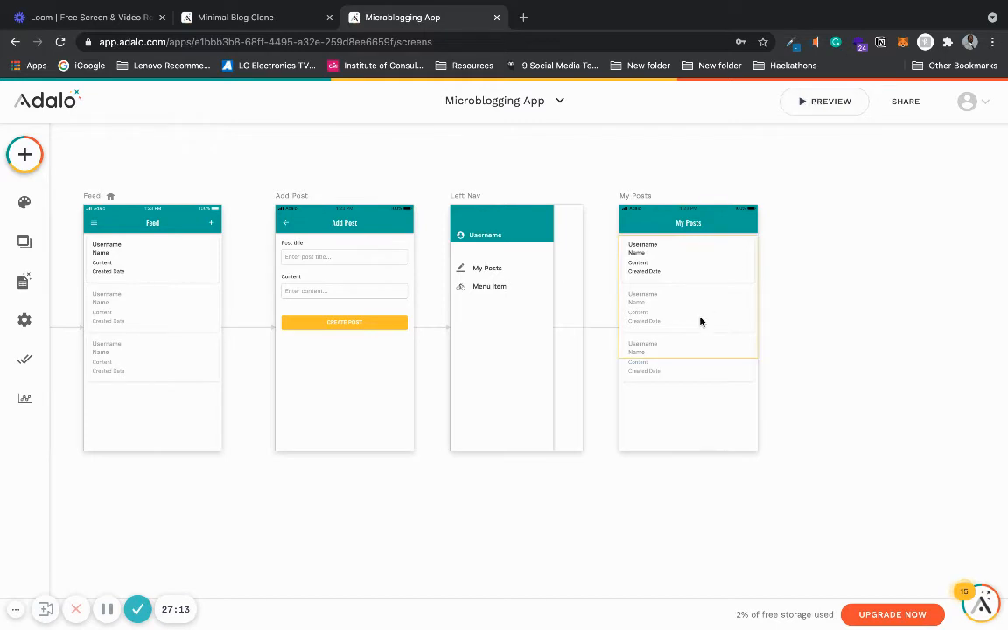
pyautogui.click(641, 227)
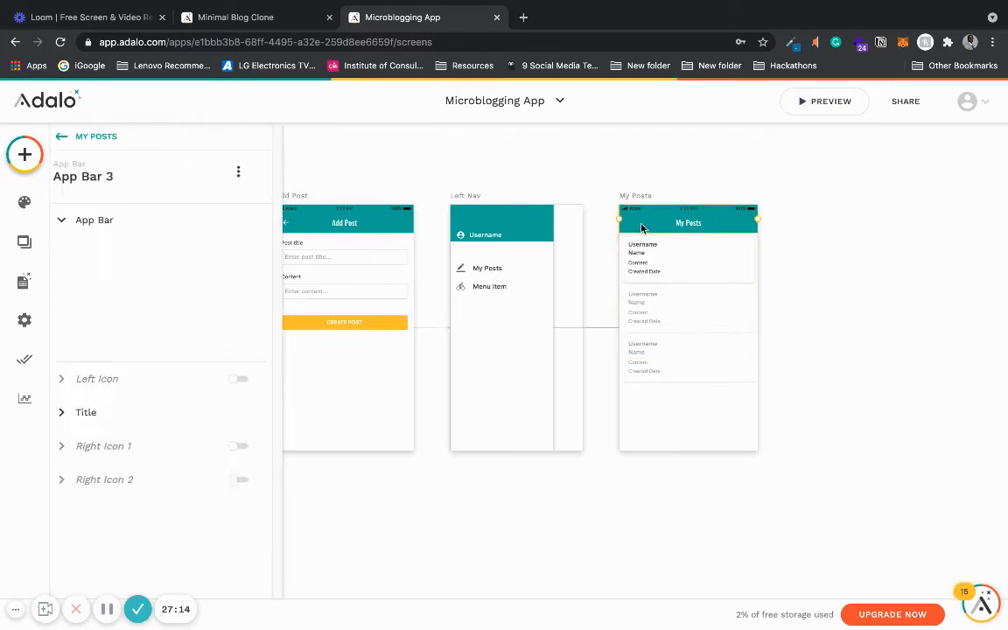
pyautogui.click(156, 222)
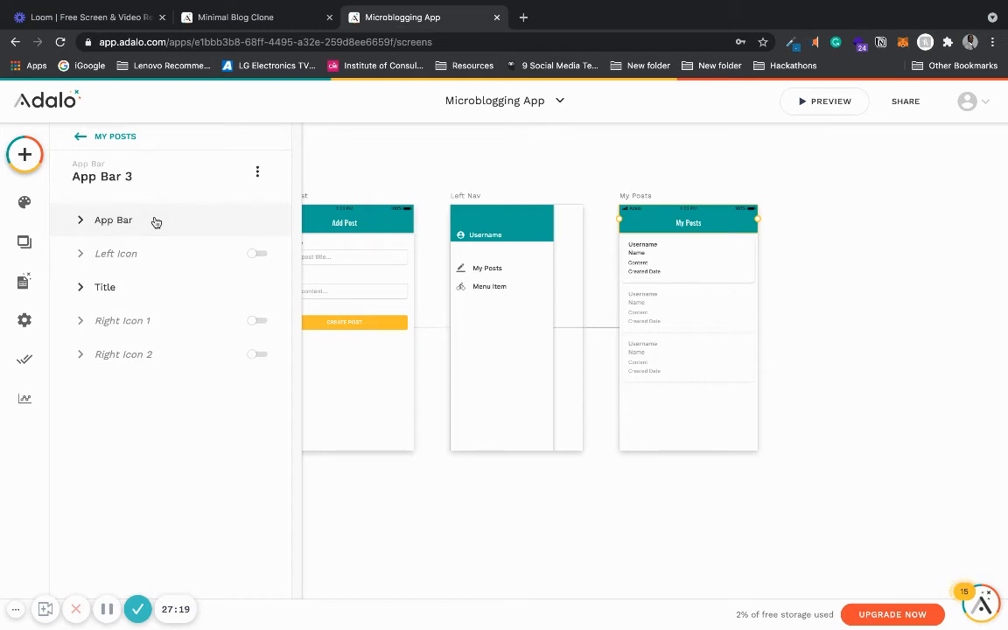
pyautogui.click(130, 256)
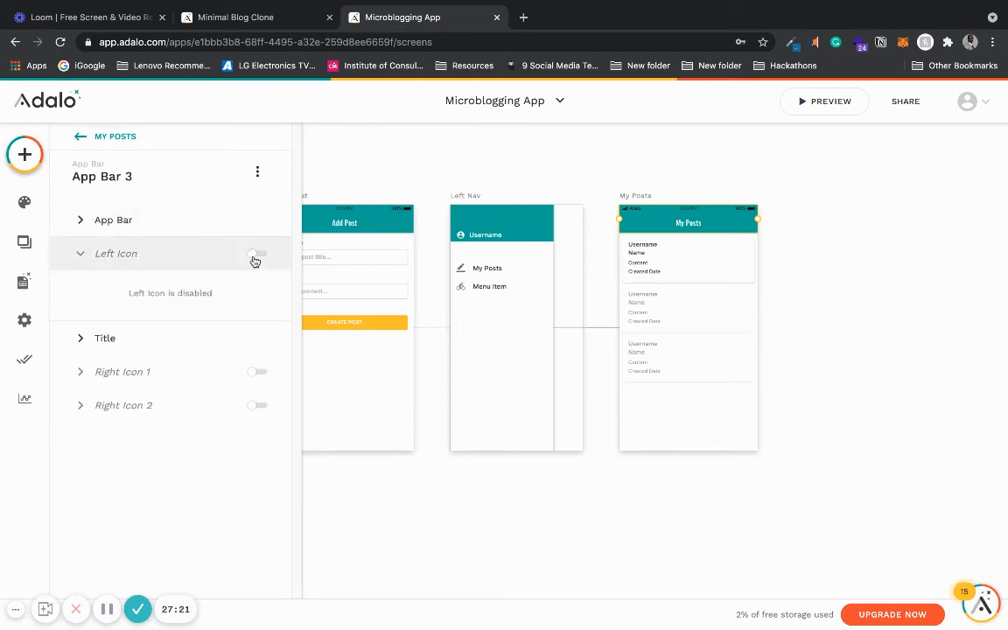
pyautogui.click(254, 260)
pyautogui.click(242, 306)
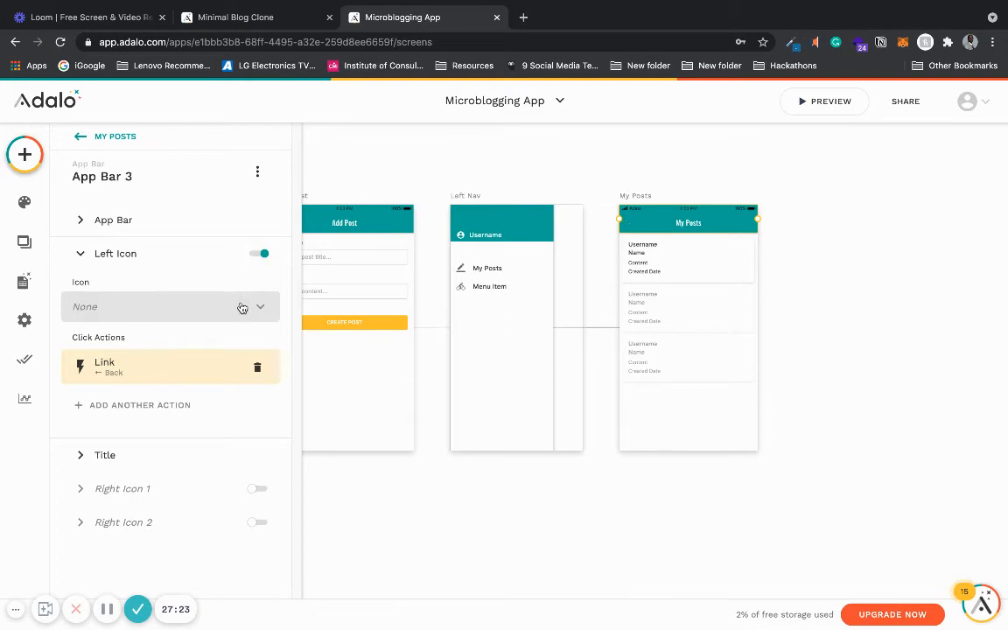
pyautogui.click(225, 308)
pyautogui.write('m')
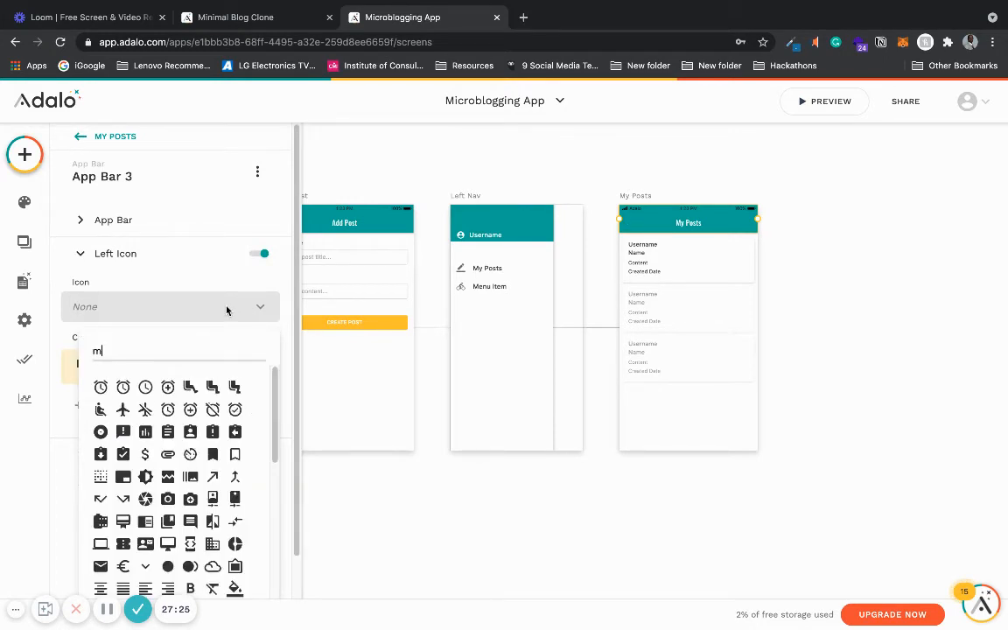
pyautogui.write('enu')
pyautogui.click(99, 387)
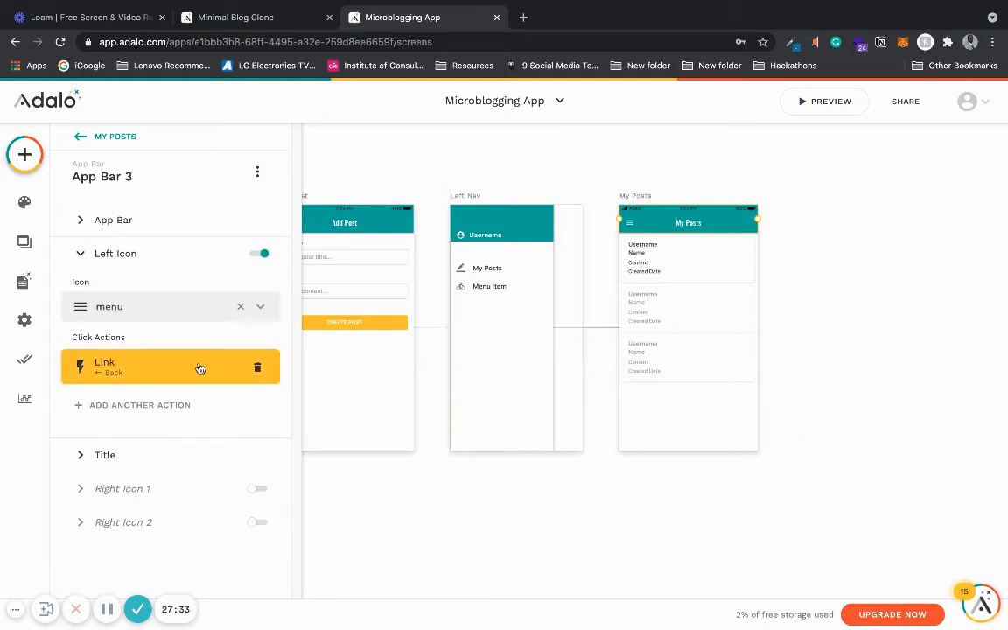
# - Replace the left icon's Back action with a link to Left Nav using the Float Right transition
pyautogui.click(257, 368)
pyautogui.click(129, 410)
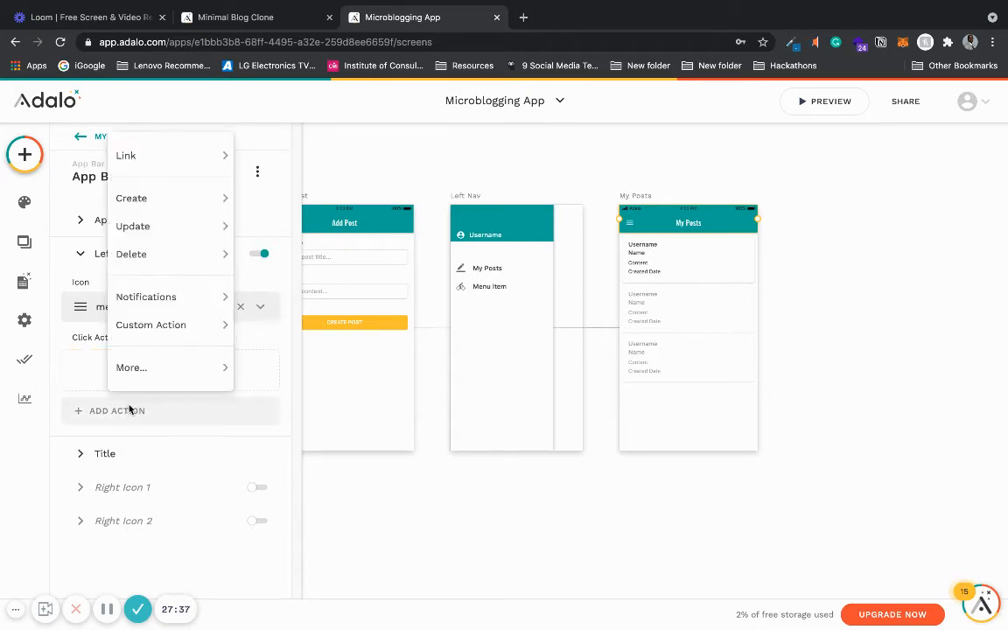
pyautogui.moveTo(196, 153)
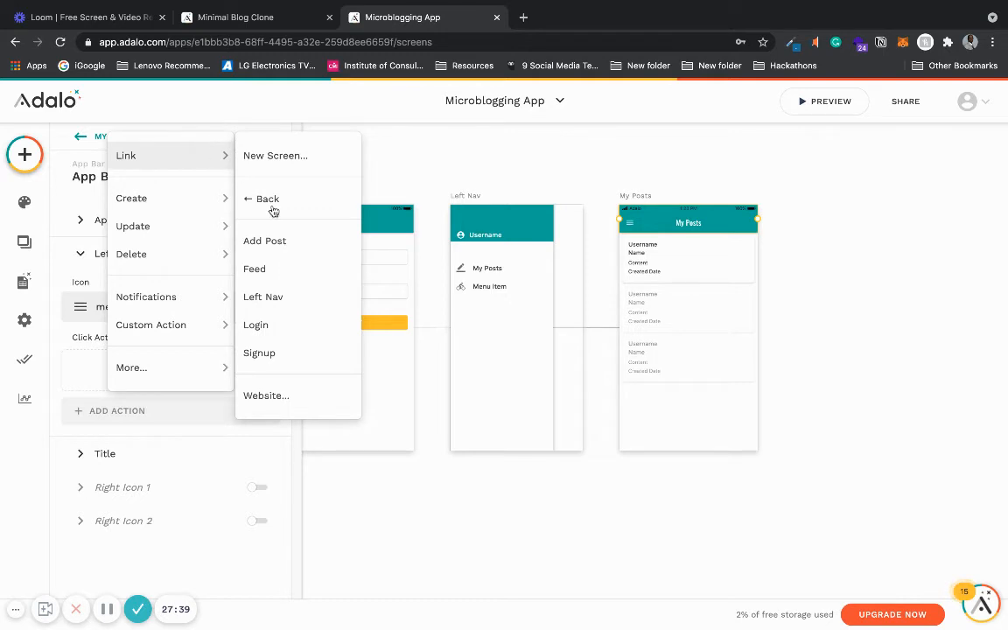
pyautogui.click(297, 296)
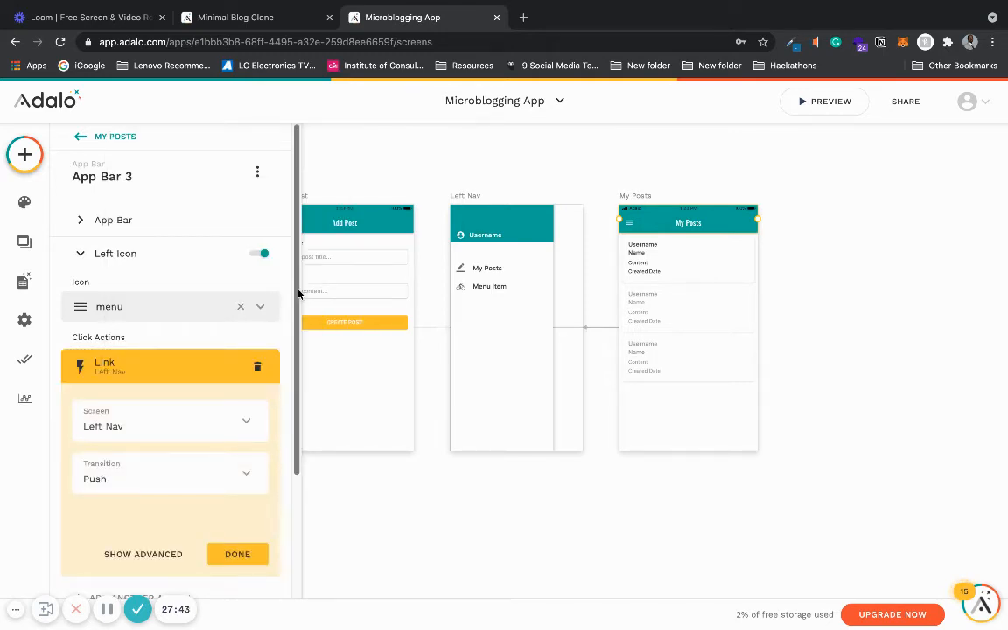
pyautogui.click(242, 478)
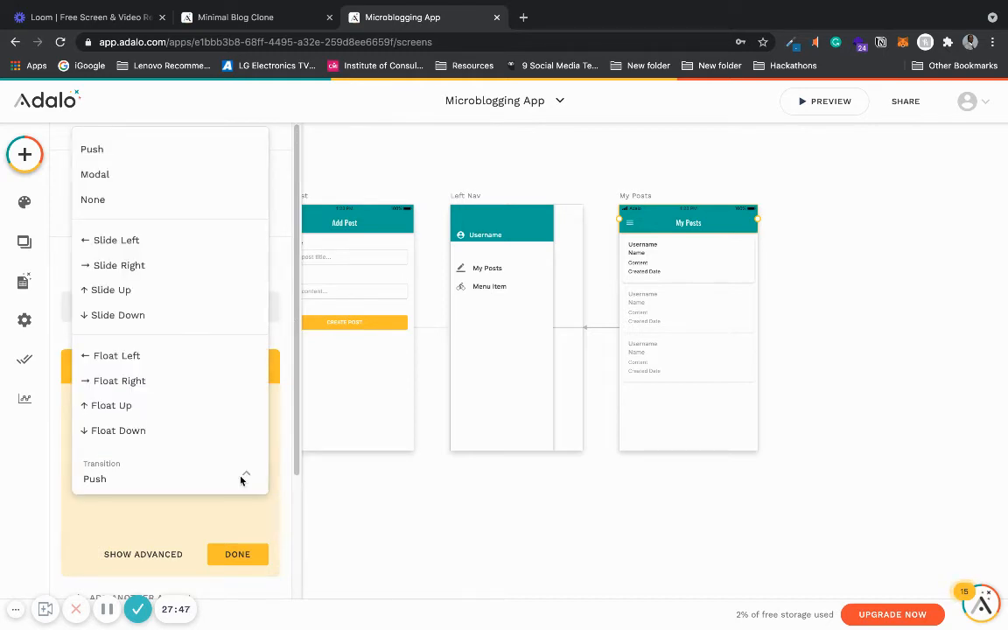
pyautogui.click(225, 385)
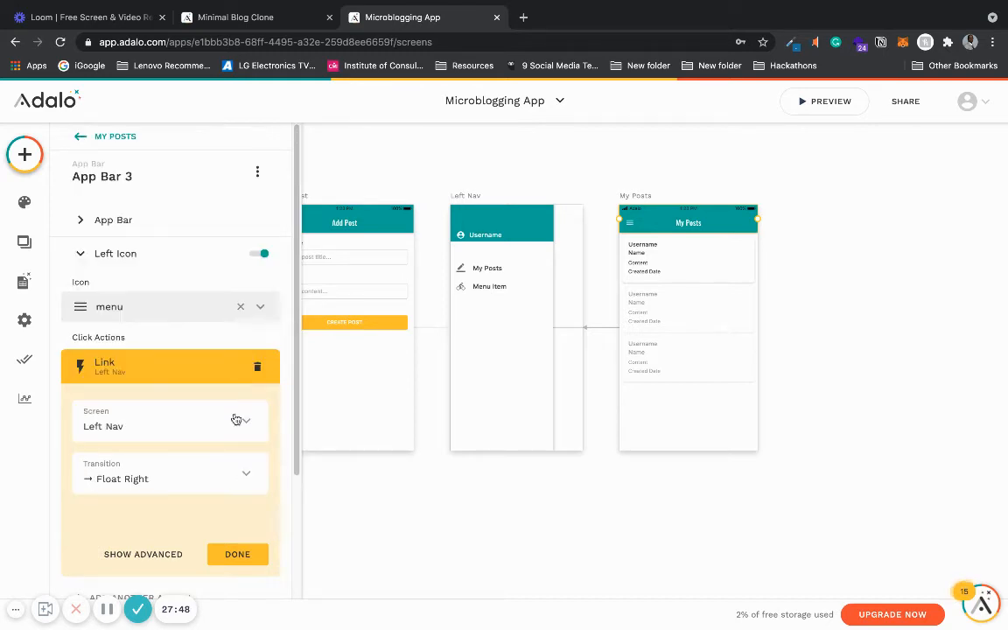
pyautogui.click(238, 553)
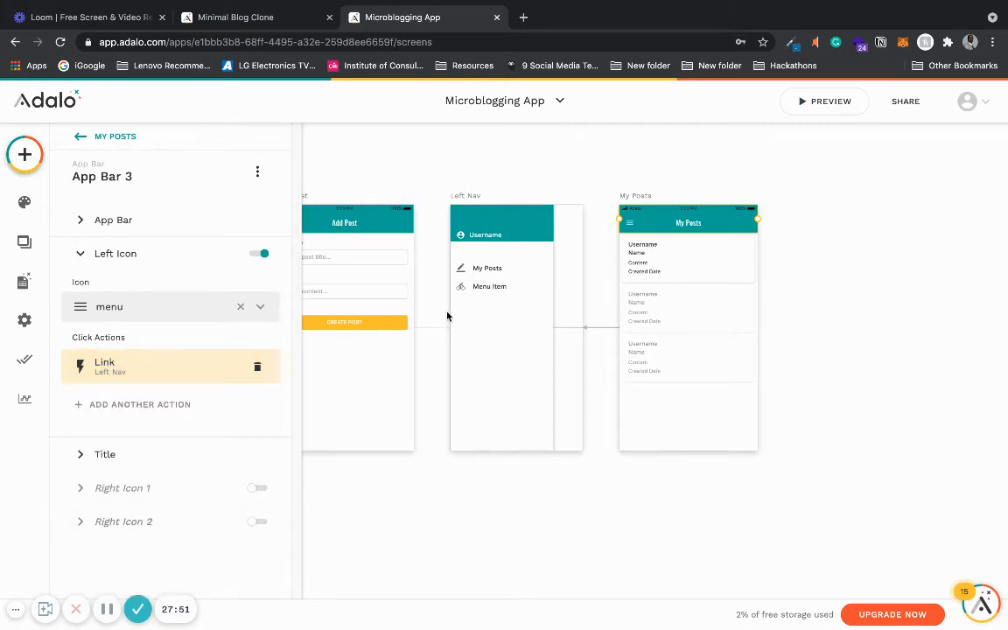
# - Shift the Left Nav menu items down and duplicate the My Posts item into the top slot
pyautogui.doubleClick(495, 288)
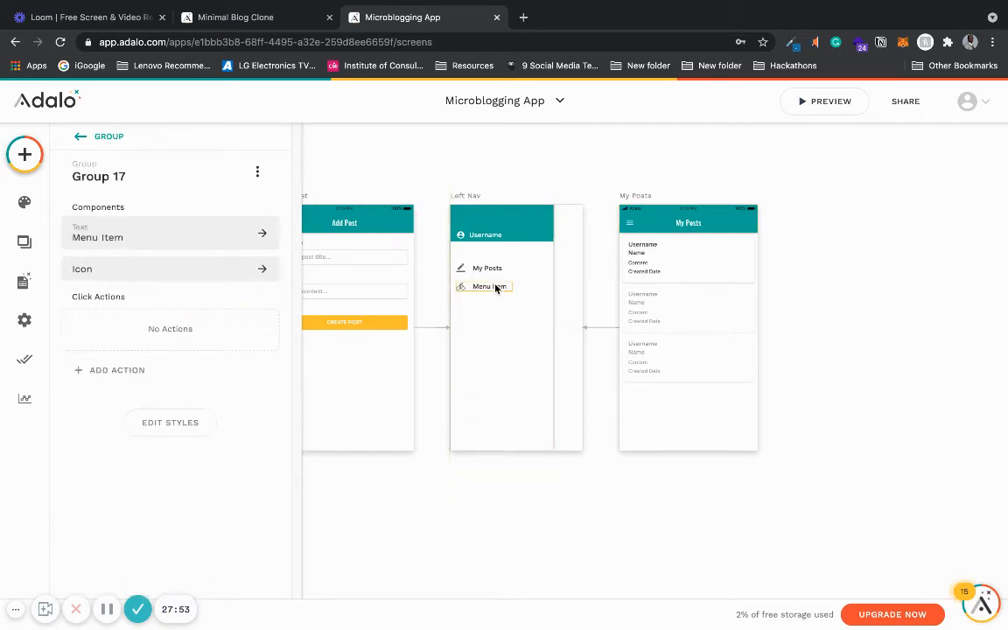
pyautogui.keyDown('shift'); pyautogui.click(492, 273); pyautogui.keyUp('shift')
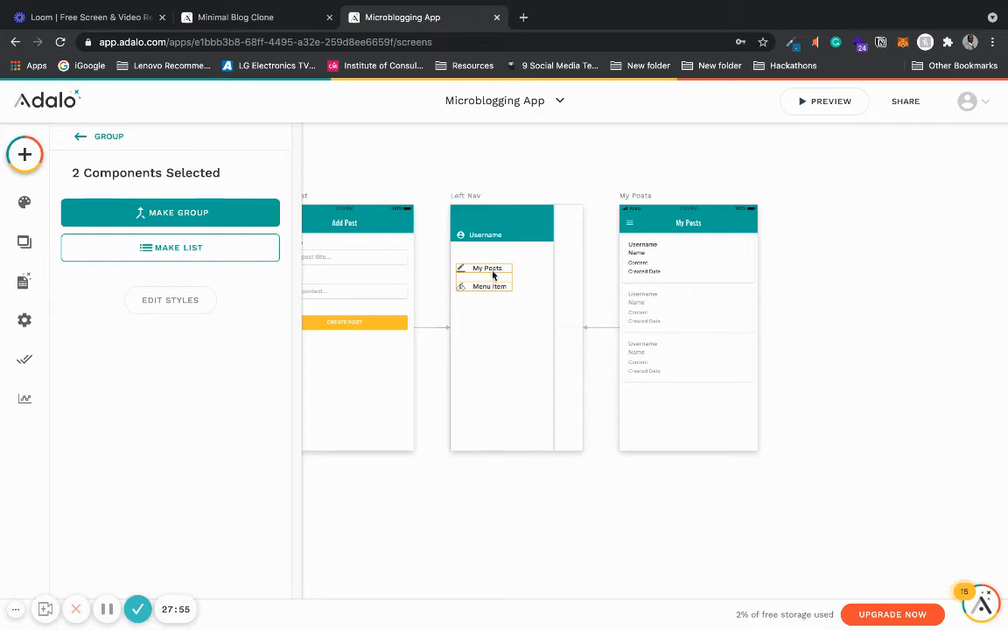
pyautogui.moveTo(493, 275); pyautogui.dragTo(494, 294)
pyautogui.click(493, 275)
pyautogui.click(490, 289)
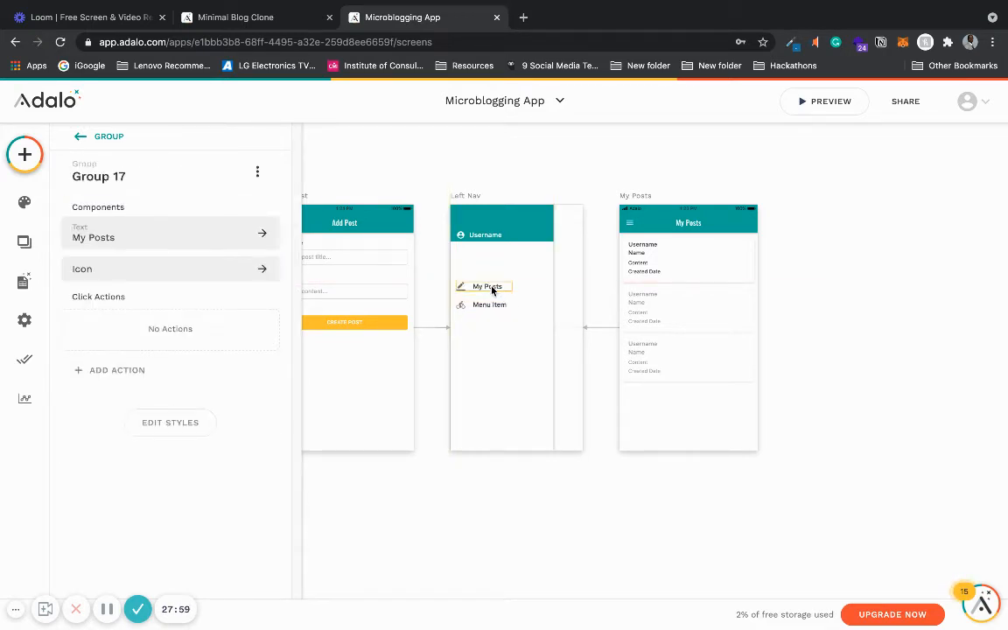
pyautogui.hotkey('ctrl', 'd')
pyautogui.moveTo(491, 290); pyautogui.dragTo(492, 273)
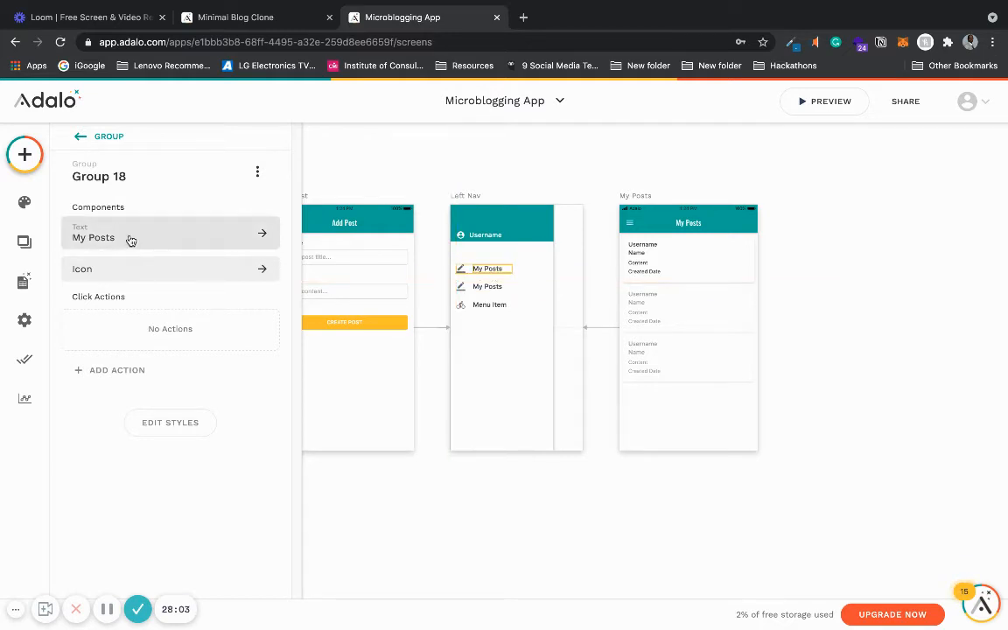
# - Change the duplicated top menu item's text to Feed
pyautogui.click(480, 345)
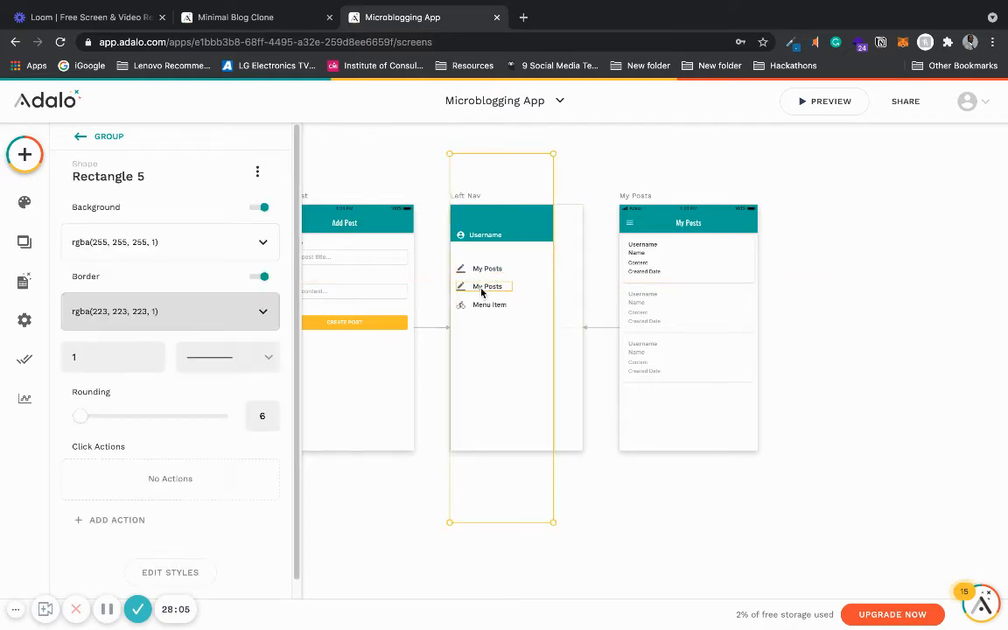
pyautogui.click(482, 290)
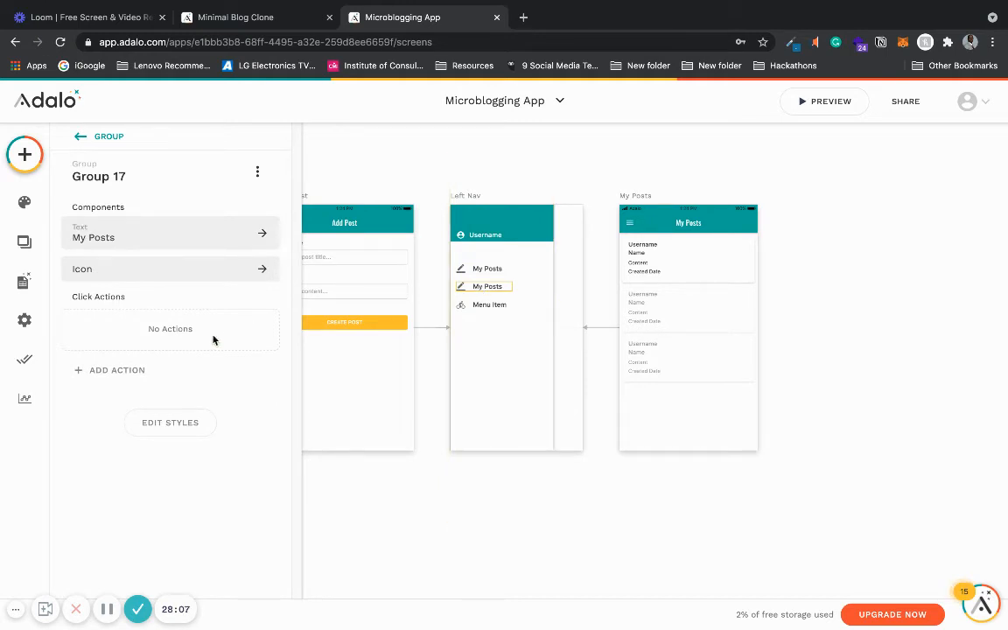
pyautogui.click(487, 270)
pyautogui.click(152, 239)
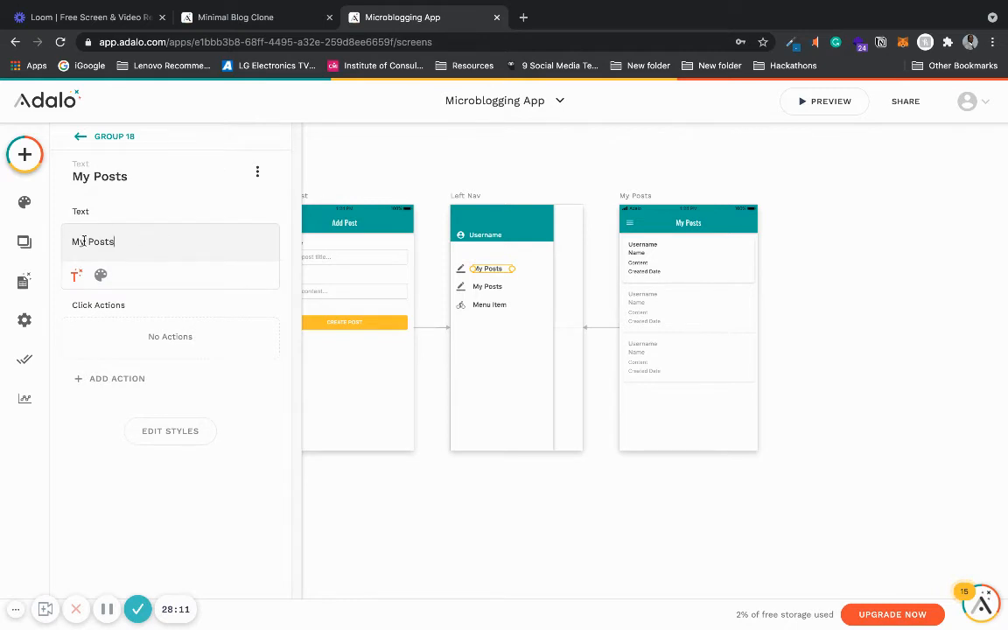
pyautogui.moveTo(76, 241); pyautogui.dragTo(154, 245)
pyautogui.write('F')
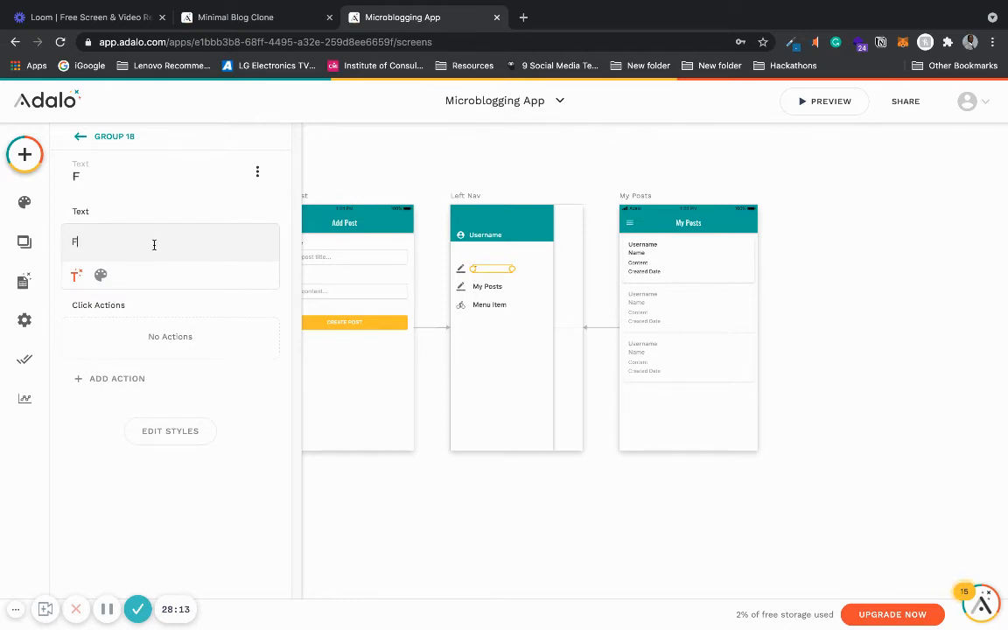
pyautogui.write('eed')
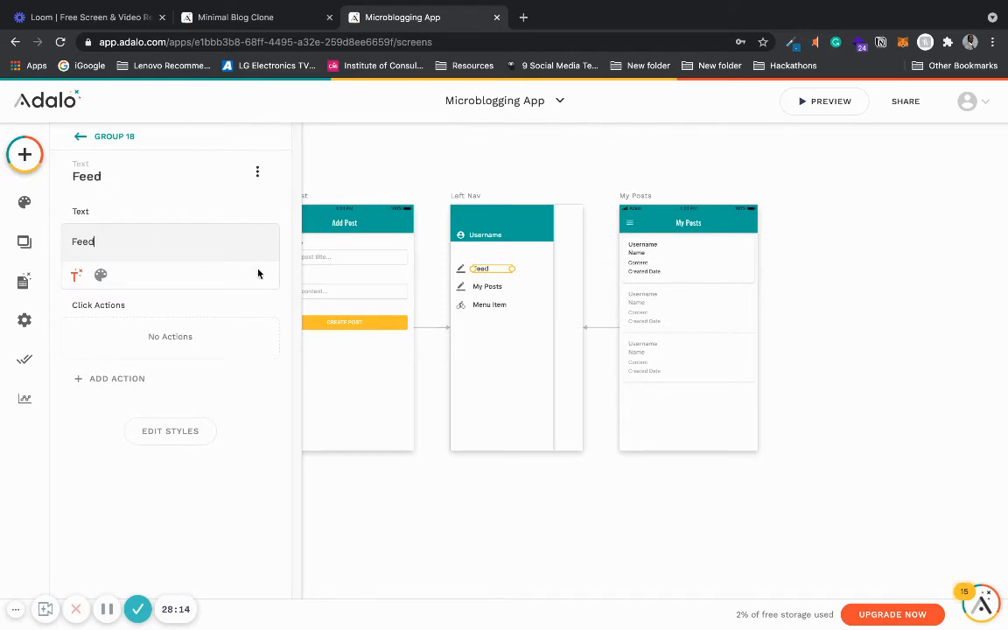
# - Set the Feed menu item's icon to rss_feed
pyautogui.click(461, 272)
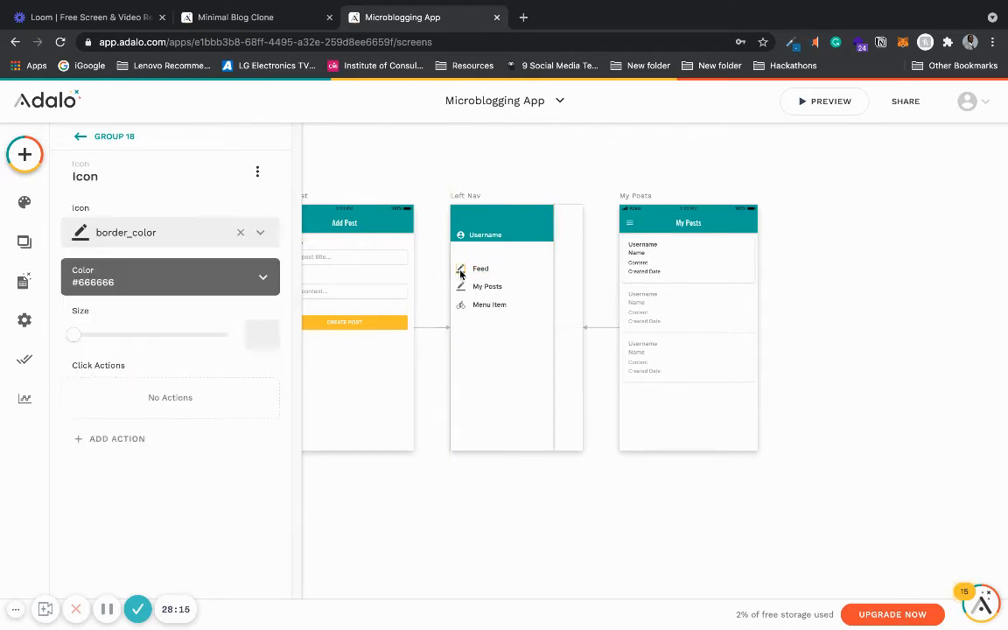
pyautogui.click(240, 232)
pyautogui.click(174, 238)
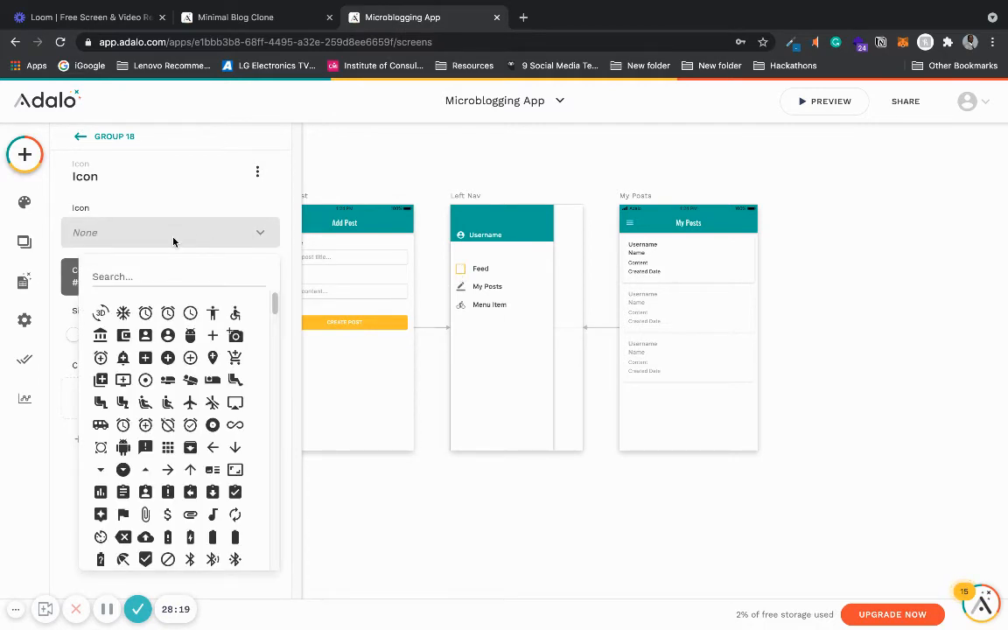
pyautogui.write('feed')
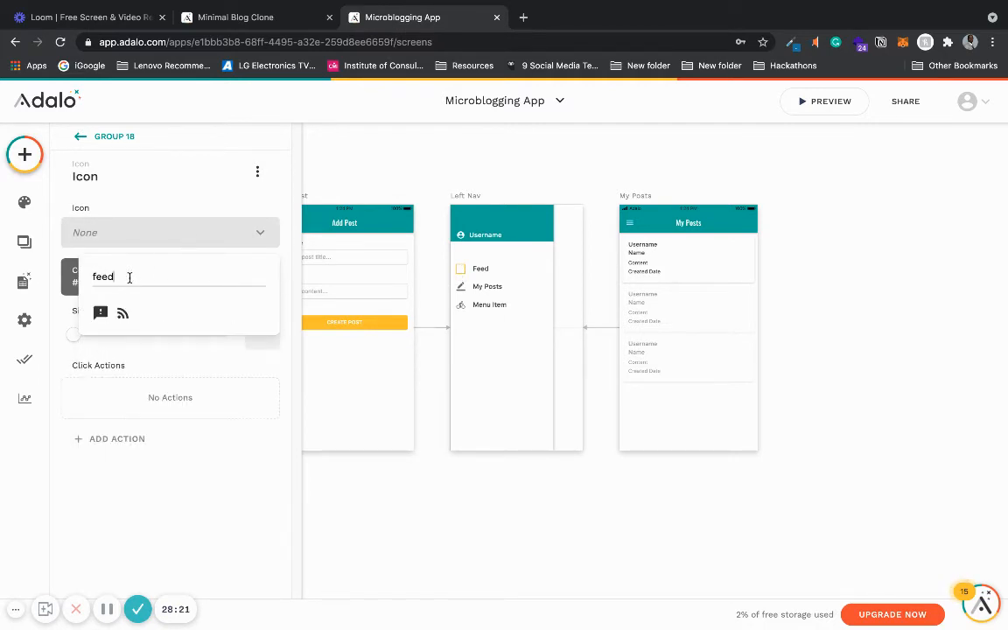
pyautogui.press('BackSpace')
pyautogui.press('BackSpace')
pyautogui.press('BackSpace')
pyautogui.press('BackSpace')
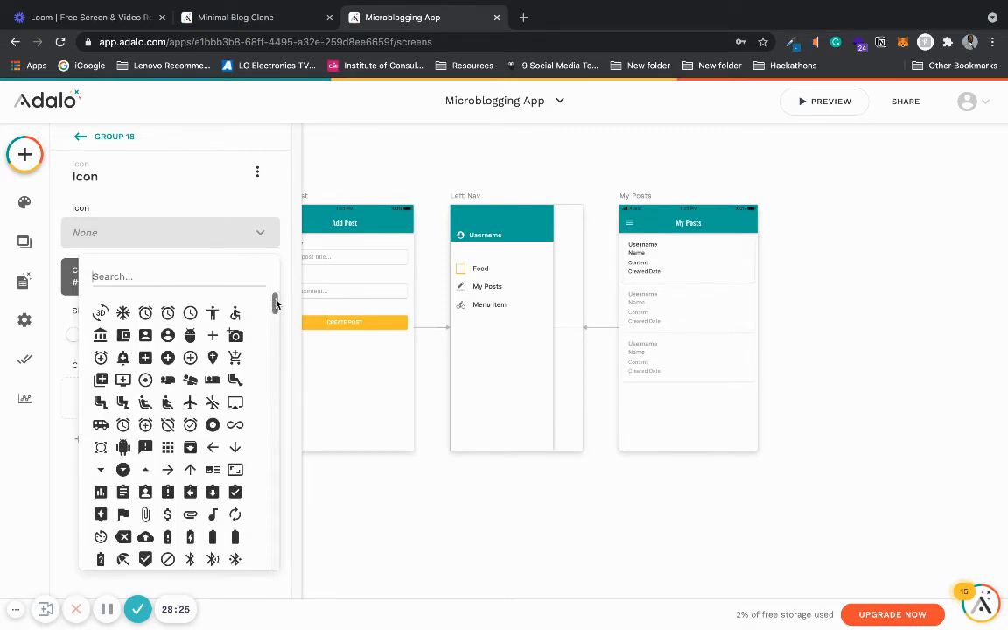
pyautogui.moveTo(272, 302); pyautogui.dragTo(274, 385)
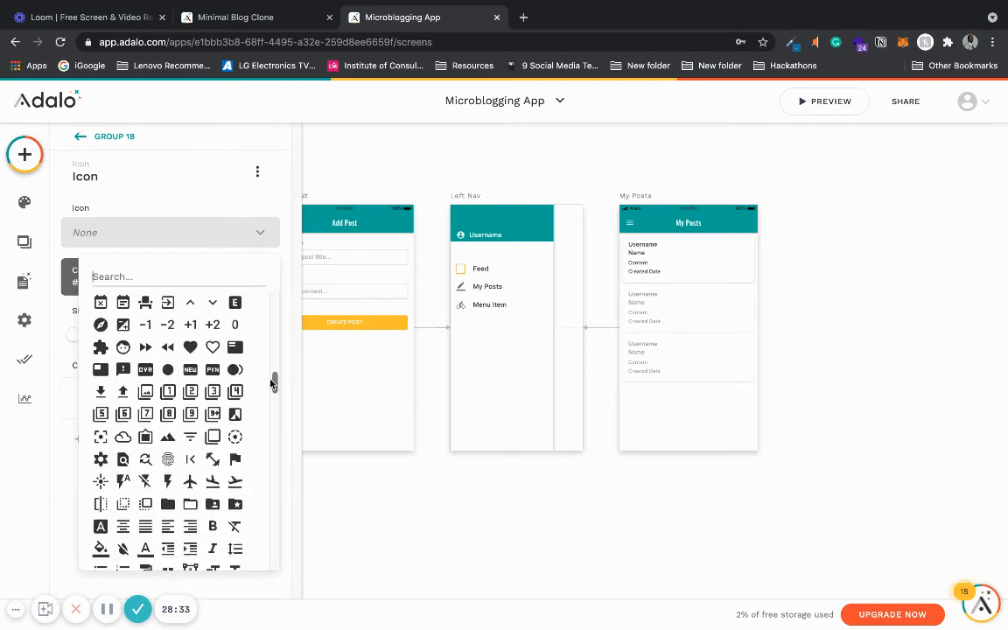
pyautogui.scroll(-3, 241, 344)
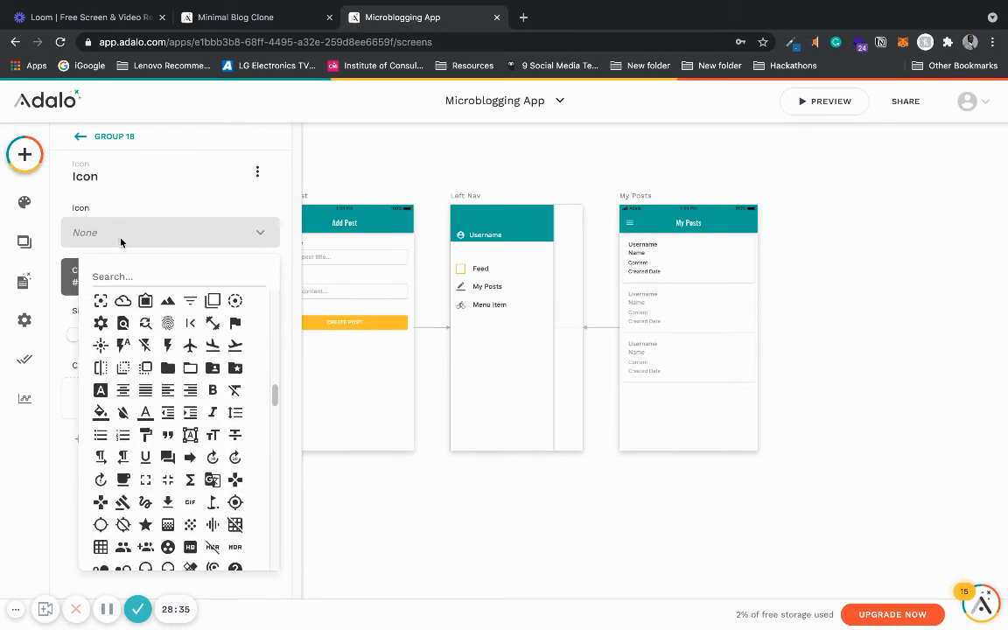
pyautogui.write('feed')
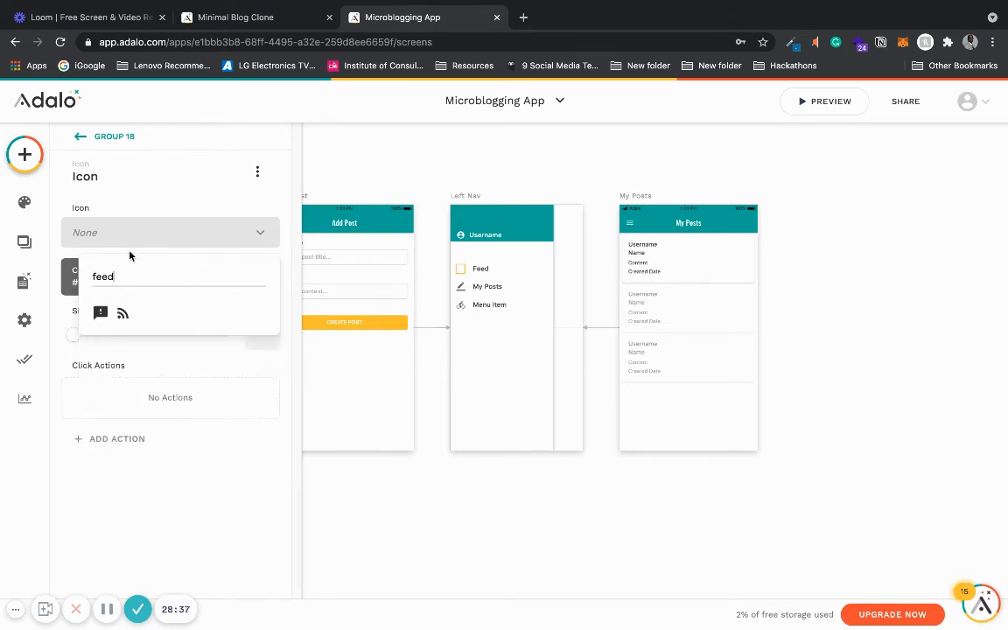
pyautogui.click(127, 313)
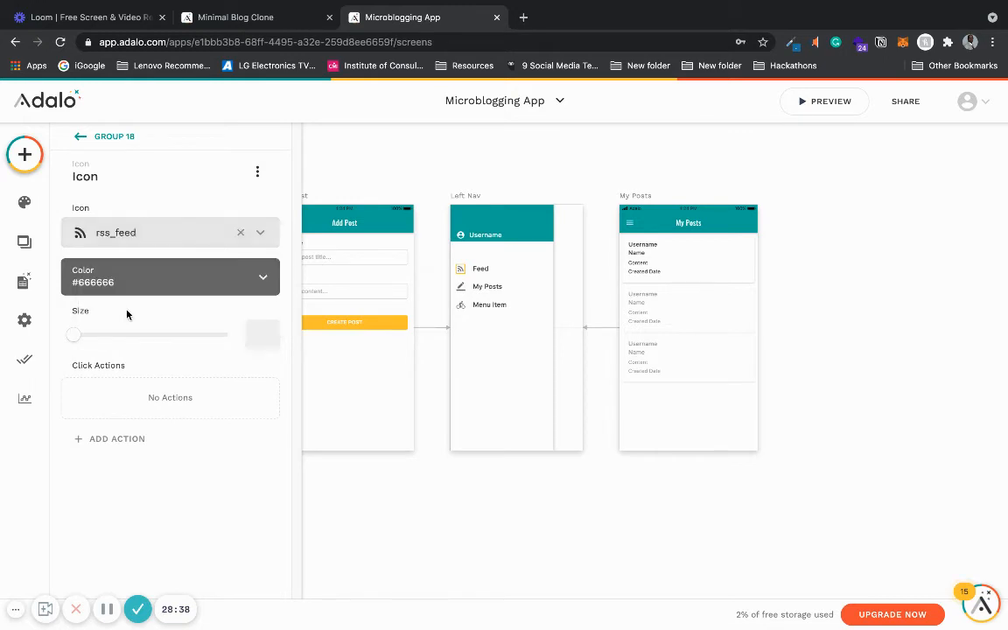
pyautogui.click(461, 510)
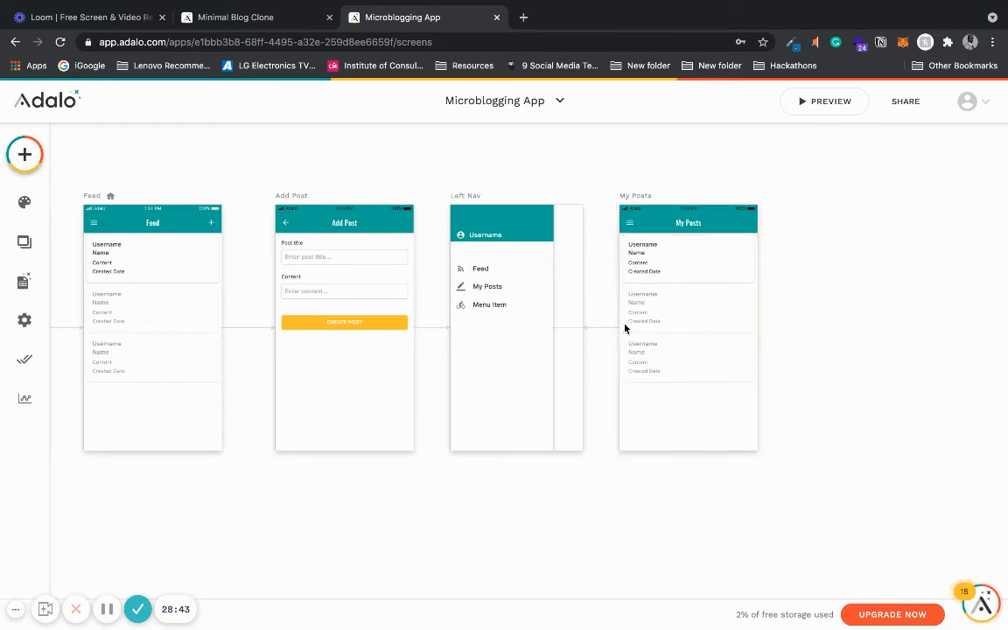
# - Add a link action to the Feed screen on the Feed menu item
pyautogui.click(482, 271)
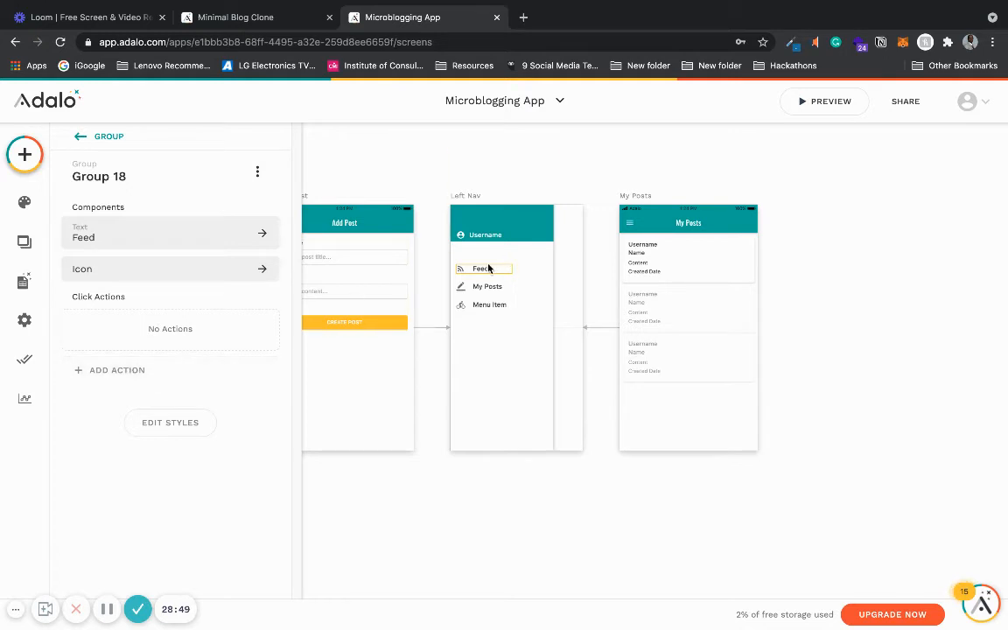
pyautogui.click(155, 370)
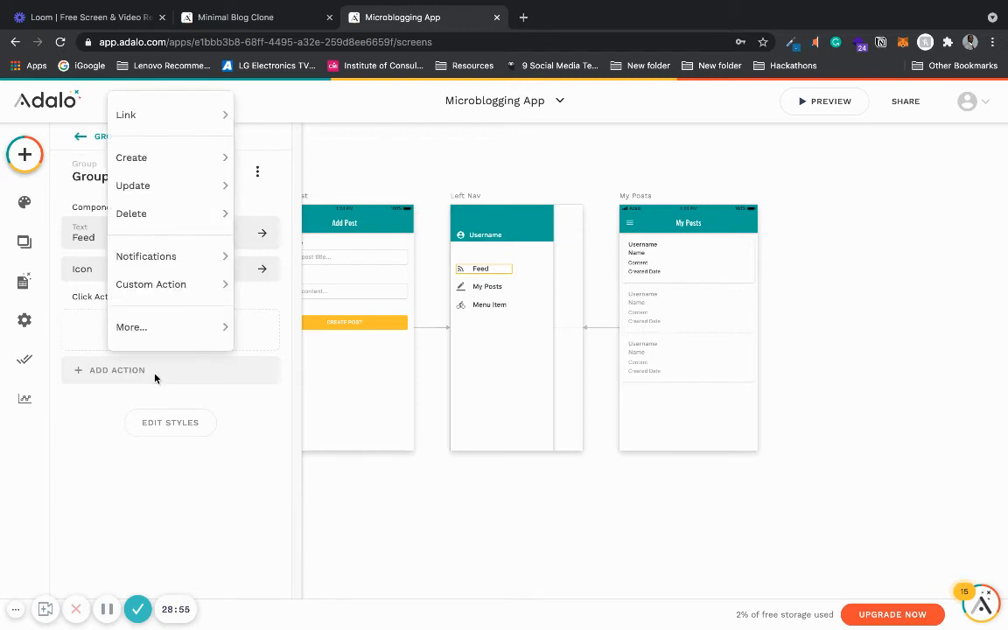
pyautogui.moveTo(203, 125)
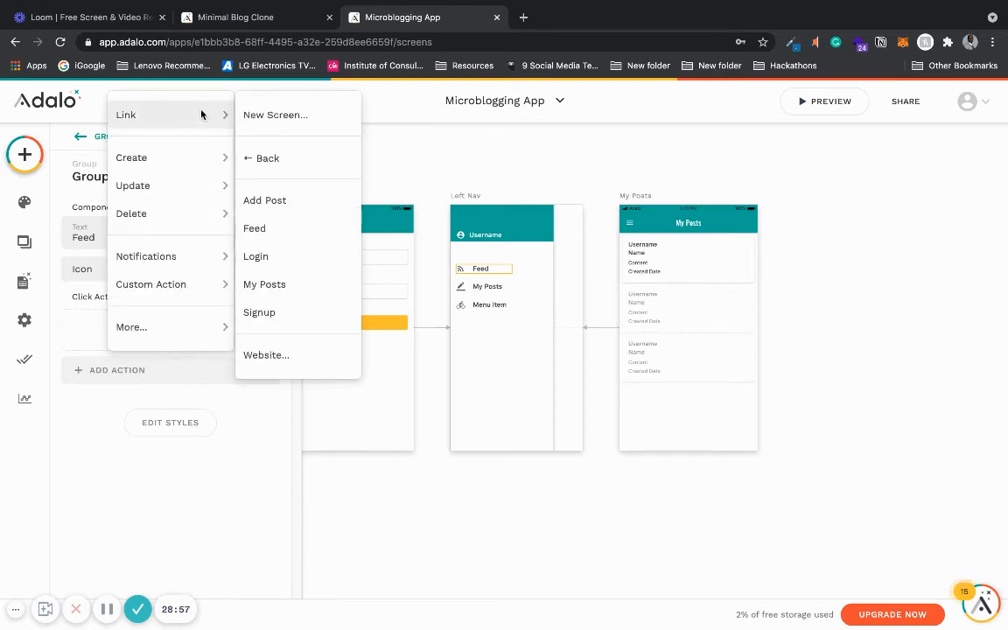
pyautogui.click(271, 231)
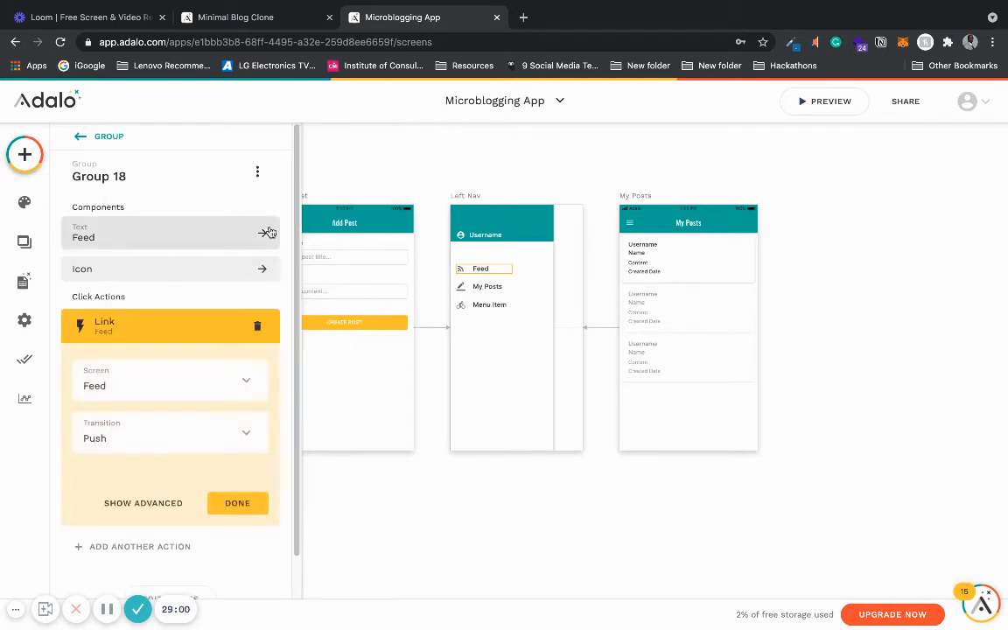
# - Set the Feed menu item's link transition to None and finish the action
pyautogui.click(237, 442)
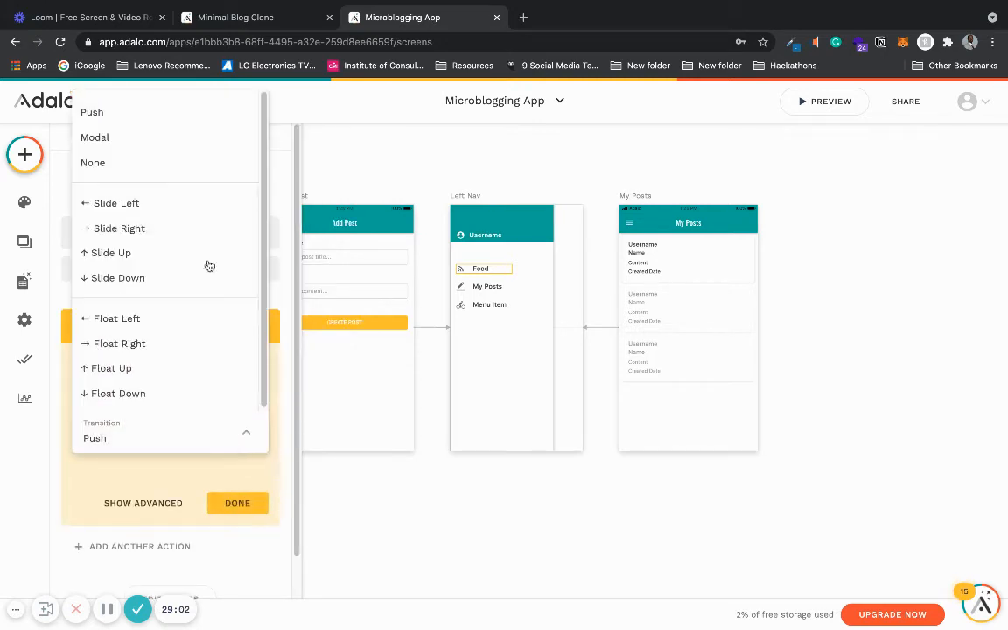
pyautogui.click(205, 156)
pyautogui.click(238, 502)
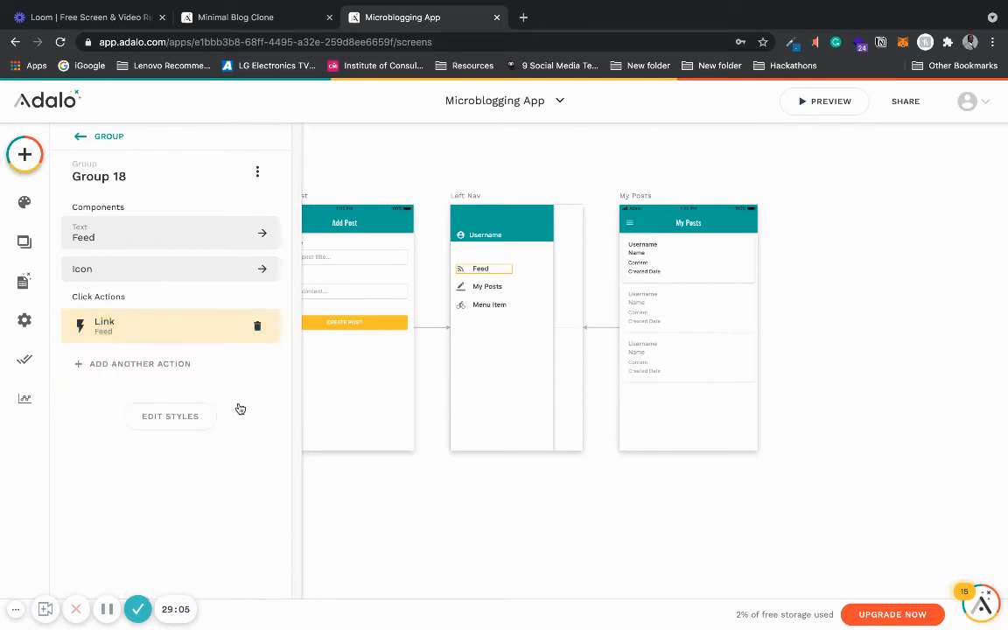
# - Add a link action to the My Posts screen on the My Posts menu item, with transition None
pyautogui.click(490, 287)
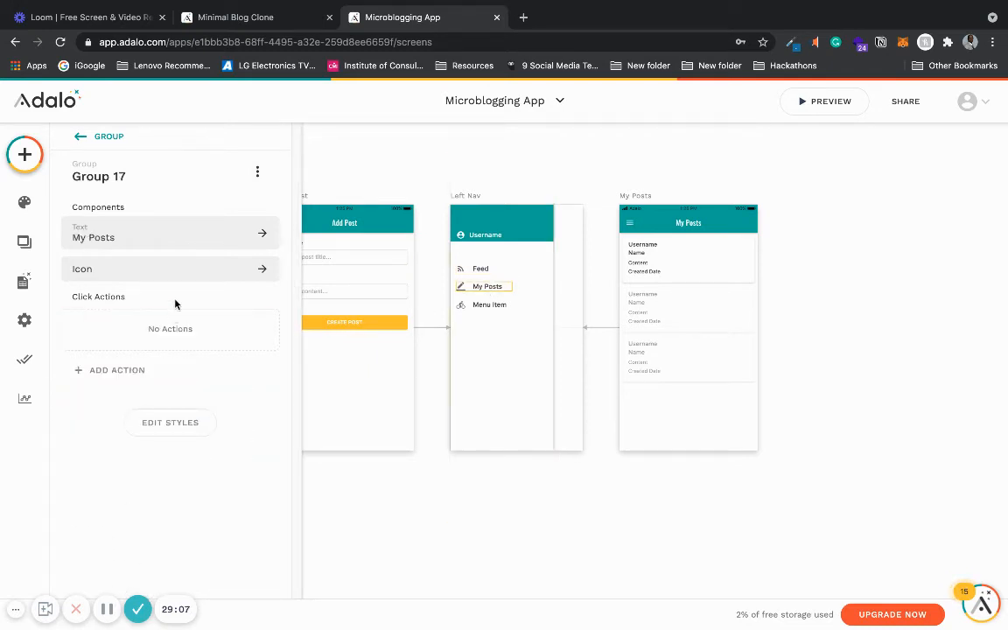
pyautogui.click(156, 364)
pyautogui.moveTo(213, 122)
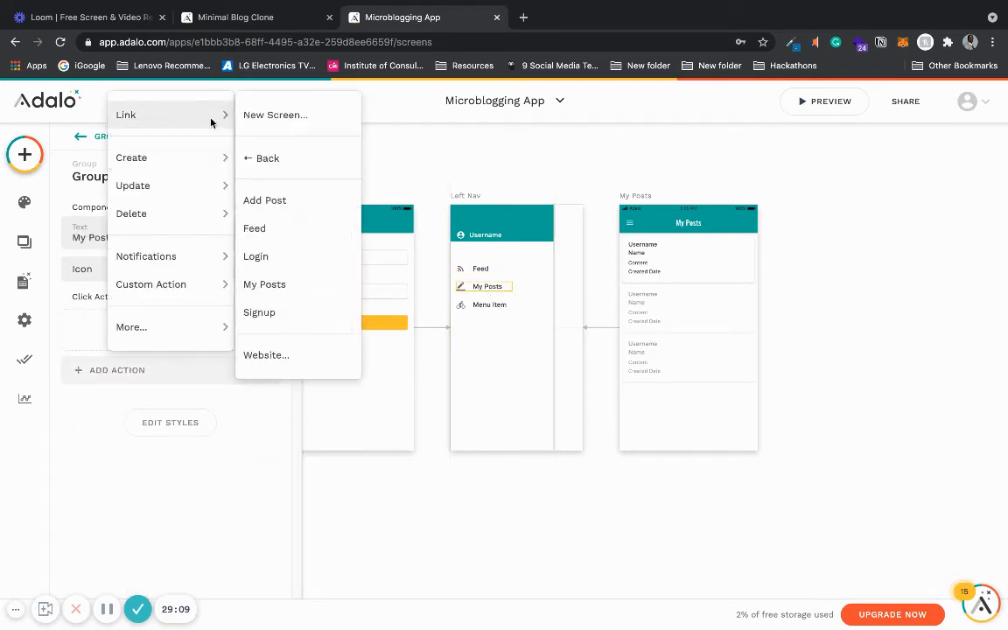
pyautogui.click(293, 286)
pyautogui.click(223, 439)
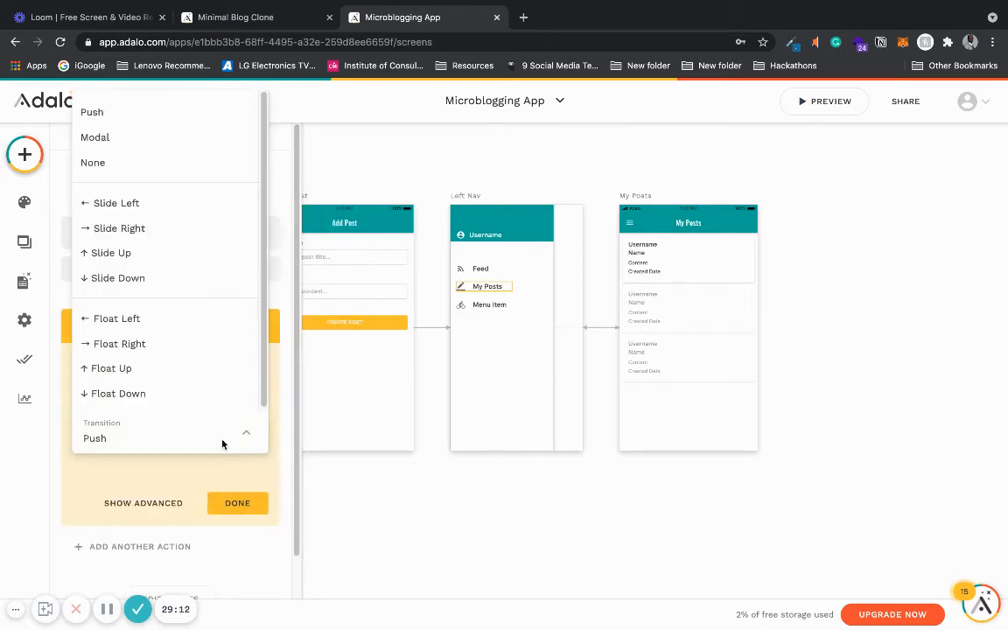
pyautogui.click(217, 171)
pyautogui.click(232, 504)
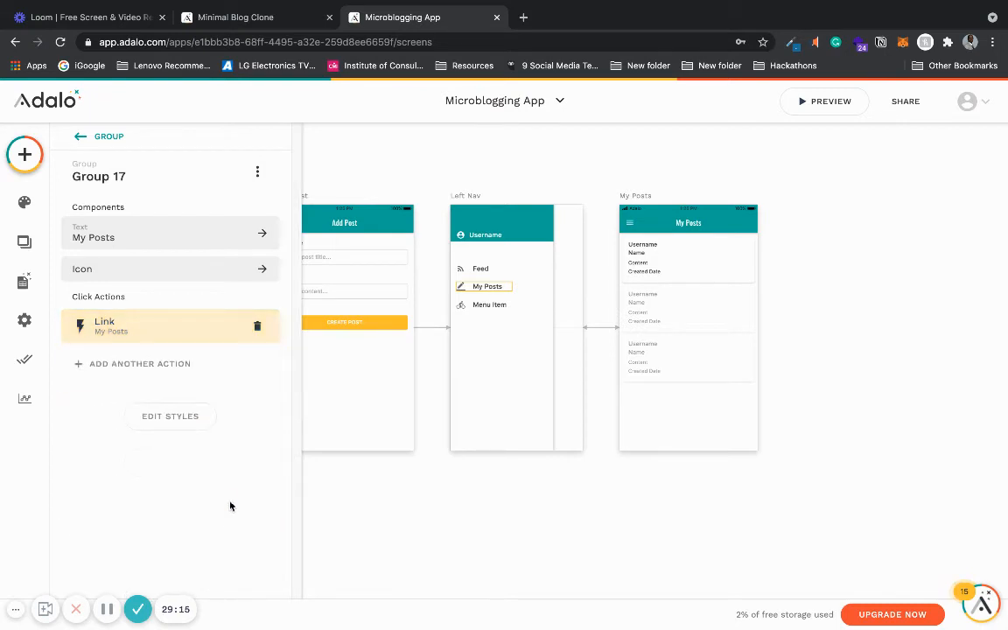
# - Preview the app and open My Posts from the side menu to test the navigation
pyautogui.click(462, 479)
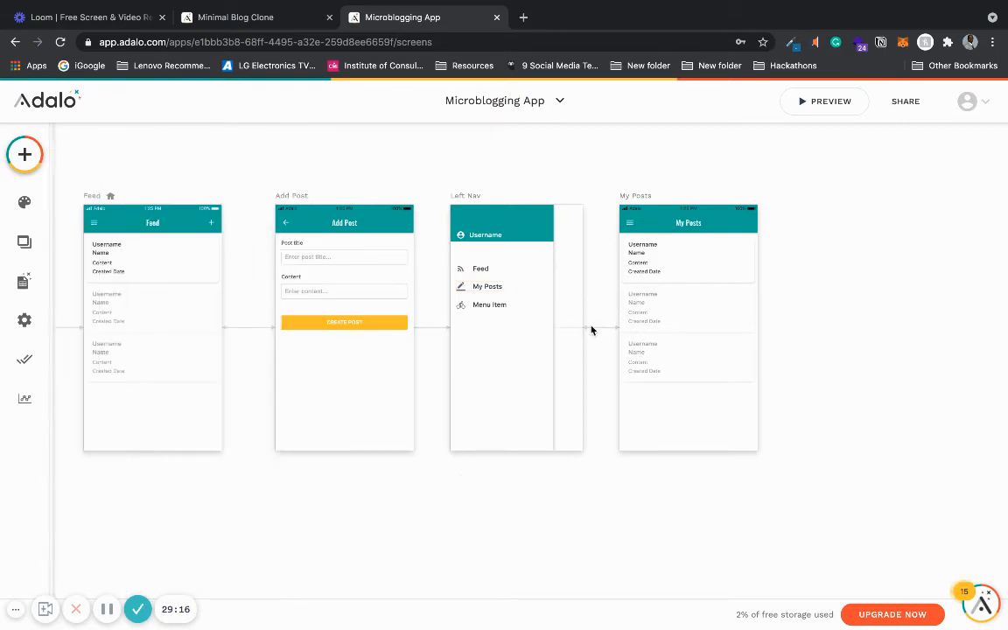
pyautogui.click(814, 102)
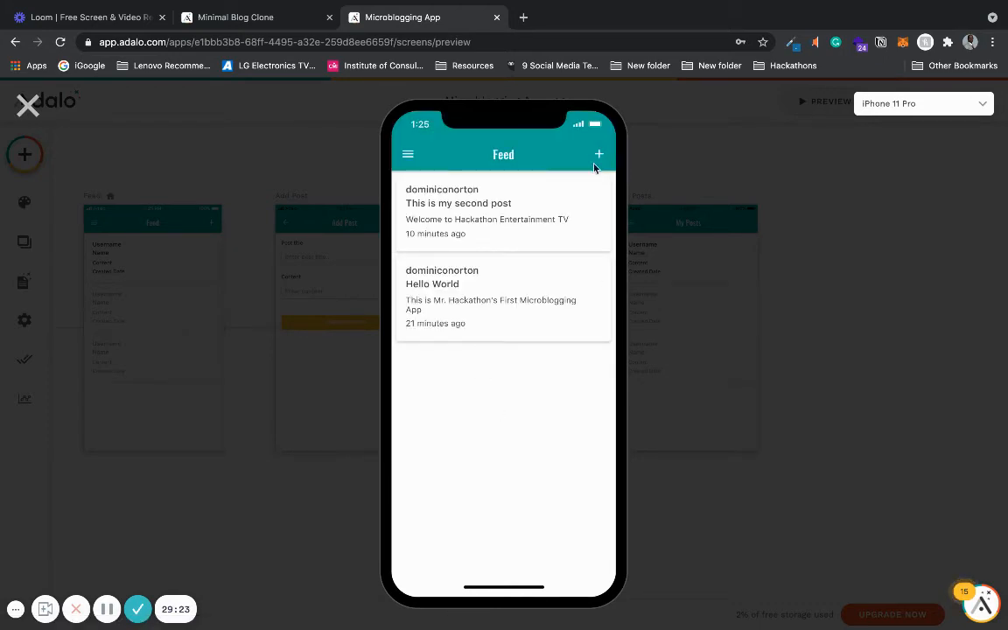
pyautogui.click(408, 155)
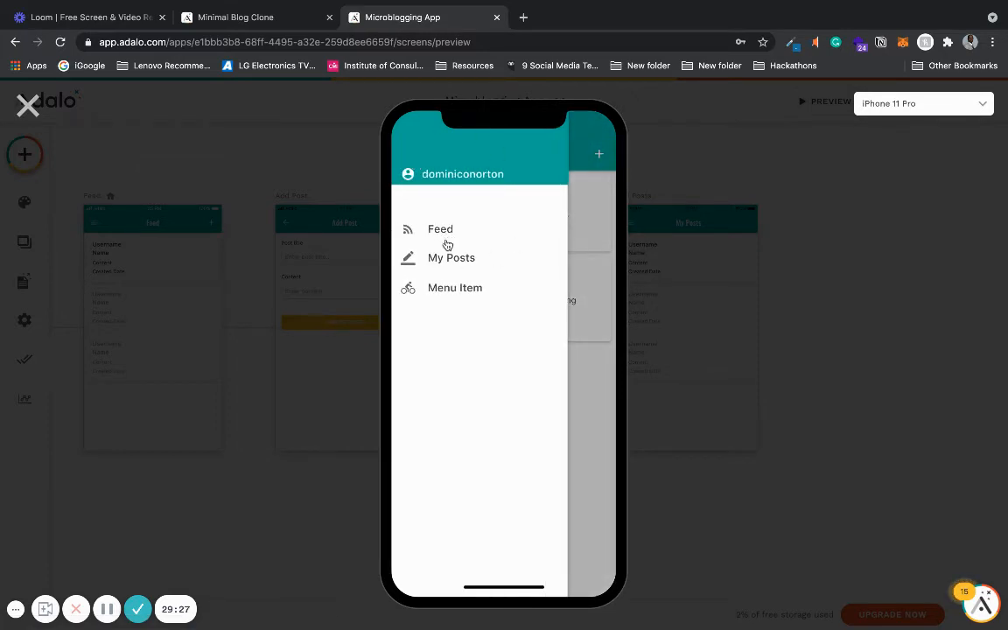
pyautogui.click(445, 262)
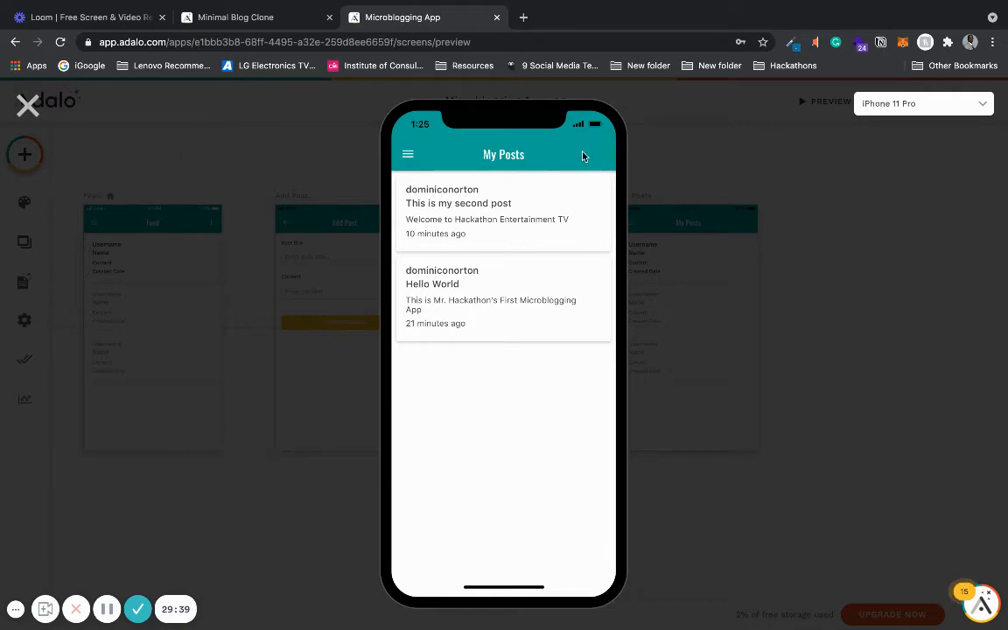
# - Test the side menu navigation between Feed and My Posts in the preview, then close the preview
pyautogui.click(406, 157)
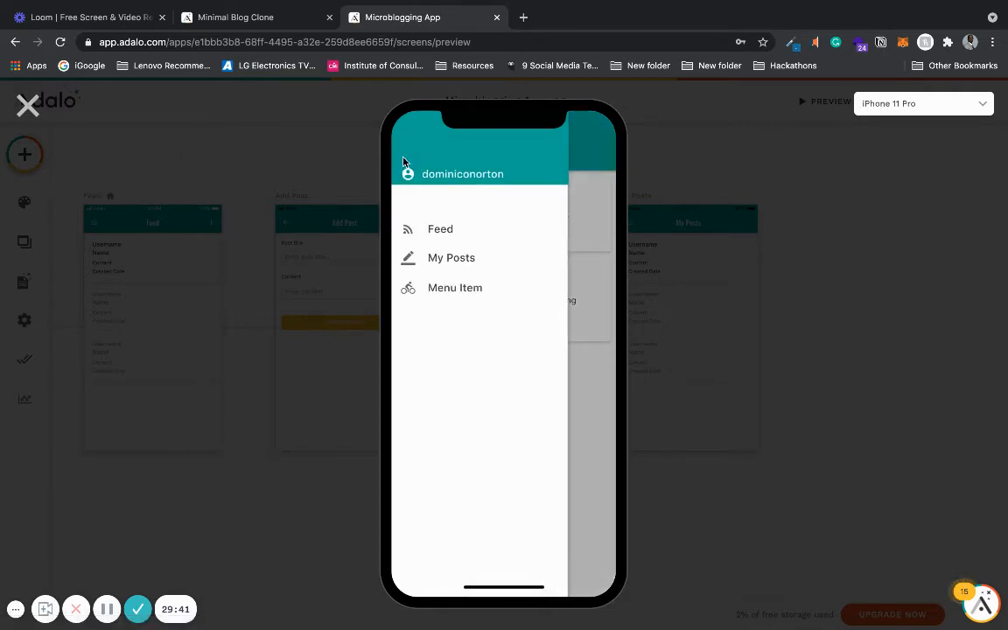
pyautogui.click(435, 229)
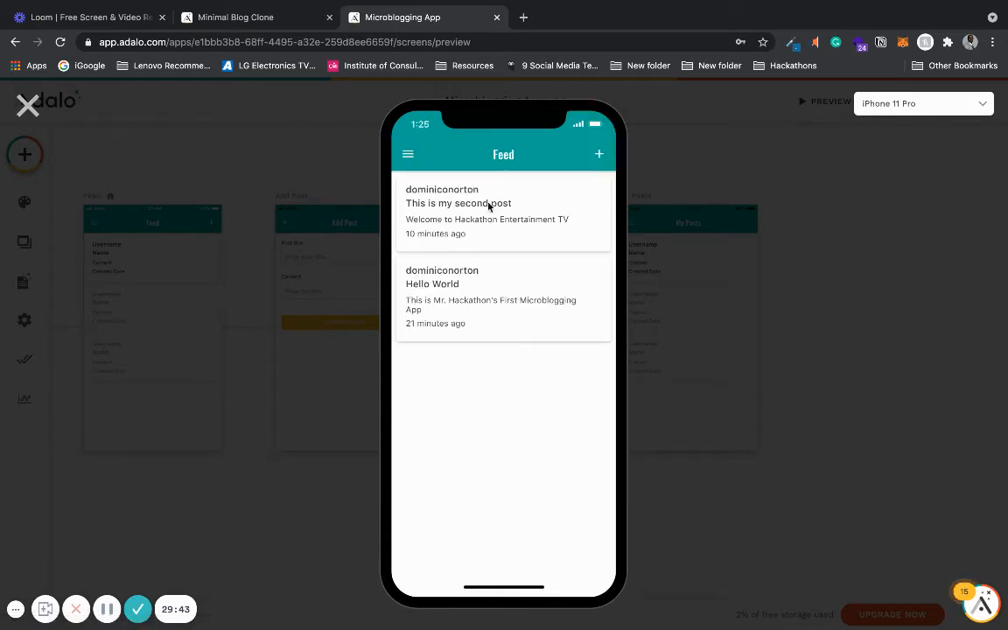
pyautogui.click(407, 156)
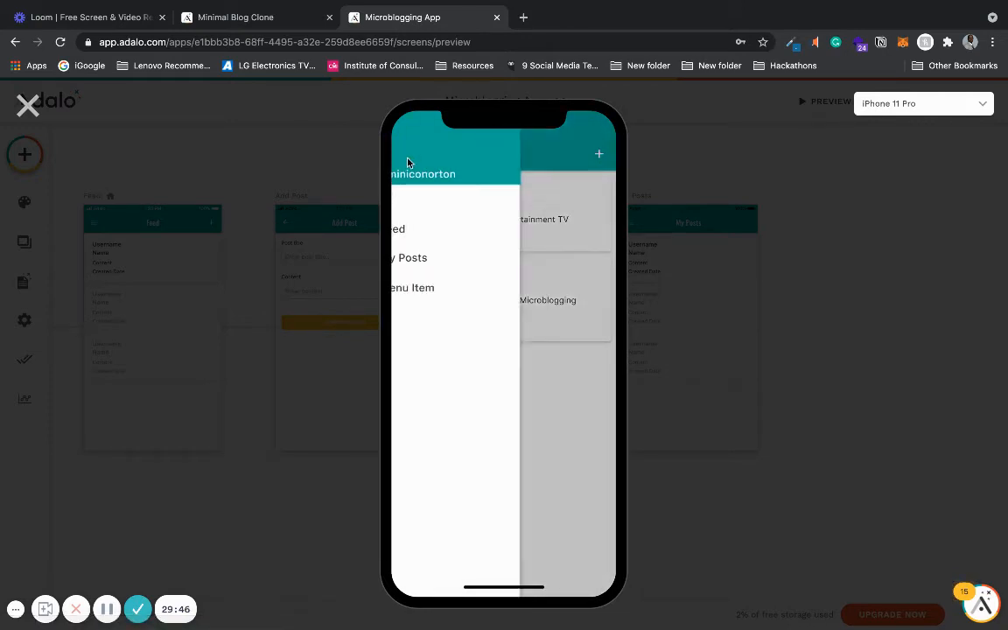
pyautogui.click(438, 261)
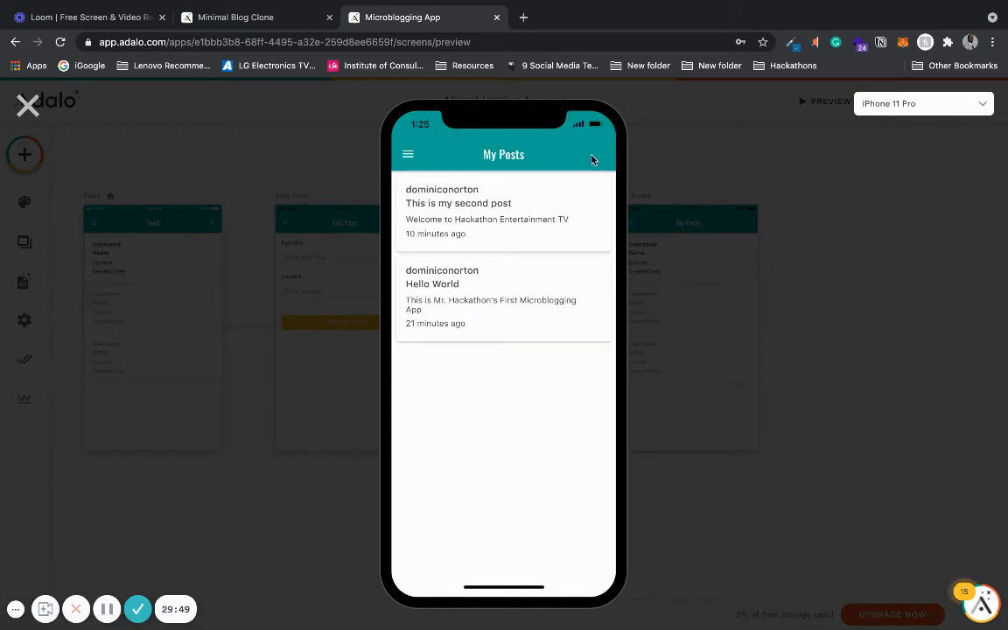
pyautogui.click(34, 104)
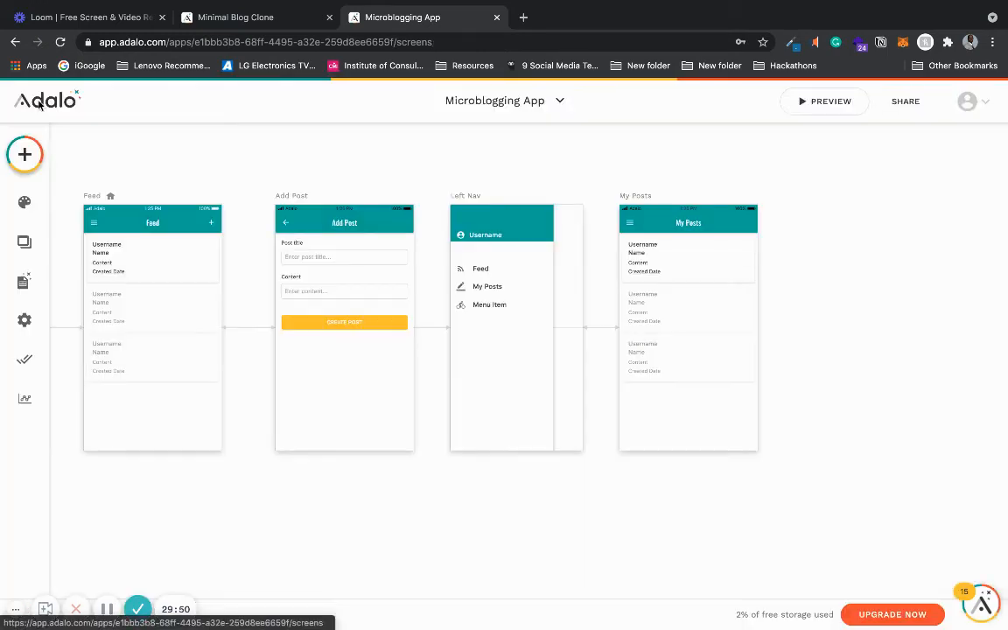
# - Enable the My Posts app bar's right add icon and give it a link action to the Add Post screen
pyautogui.click(730, 225)
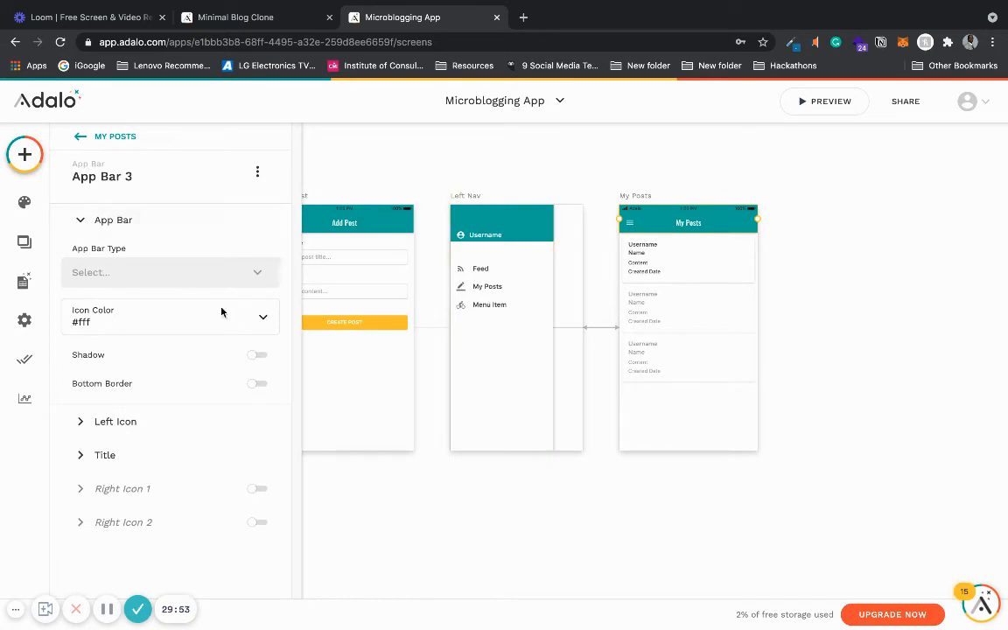
pyautogui.click(247, 488)
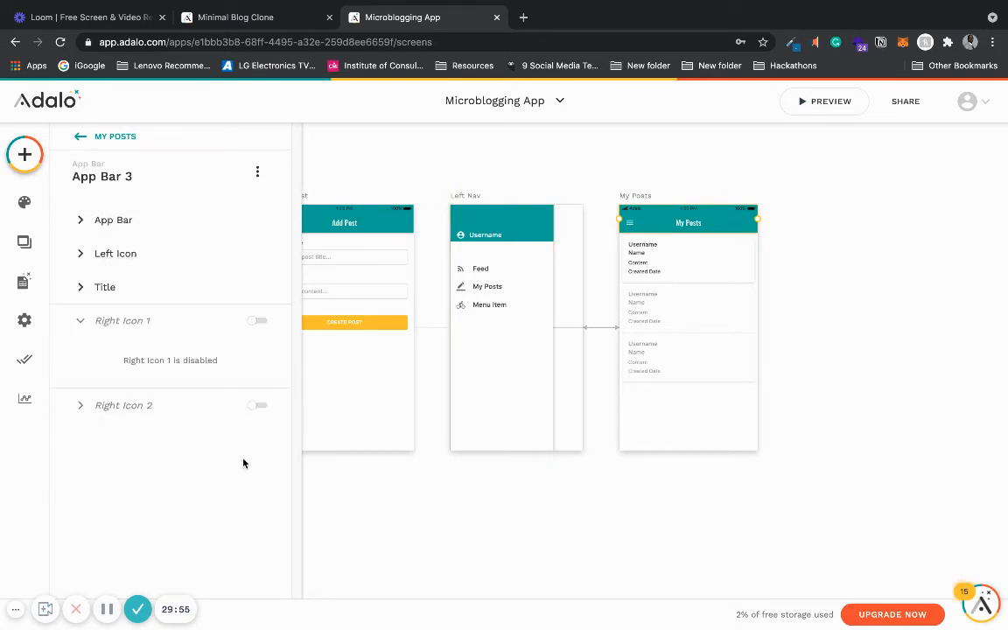
pyautogui.click(258, 322)
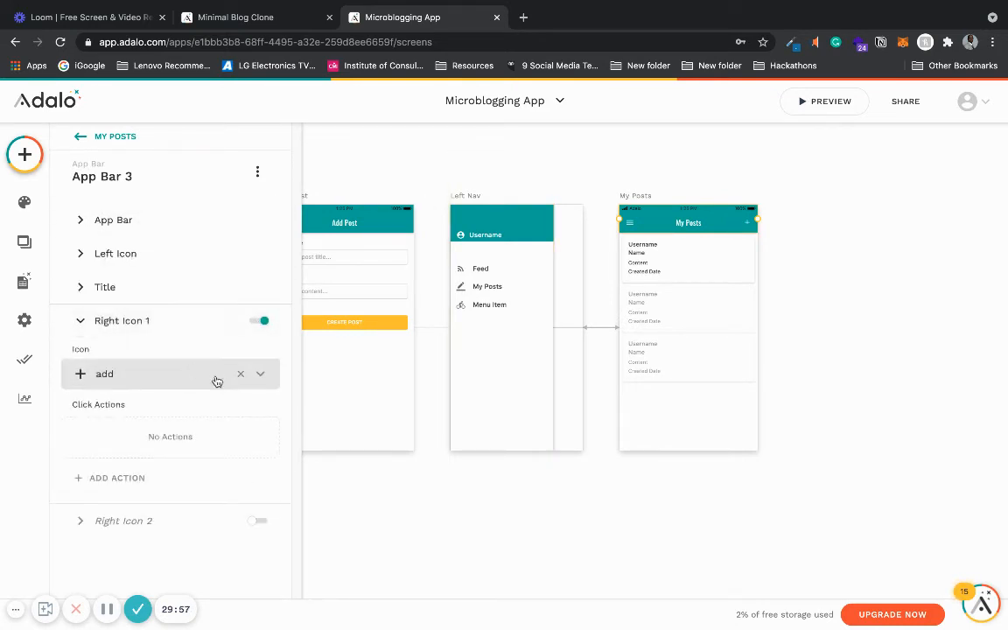
pyautogui.click(120, 479)
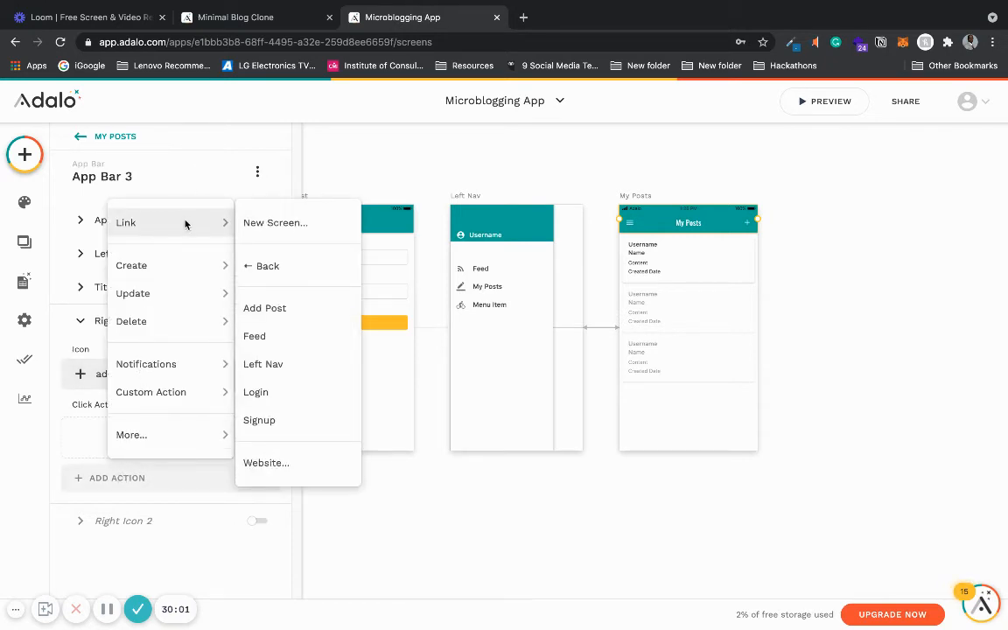
pyautogui.click(299, 309)
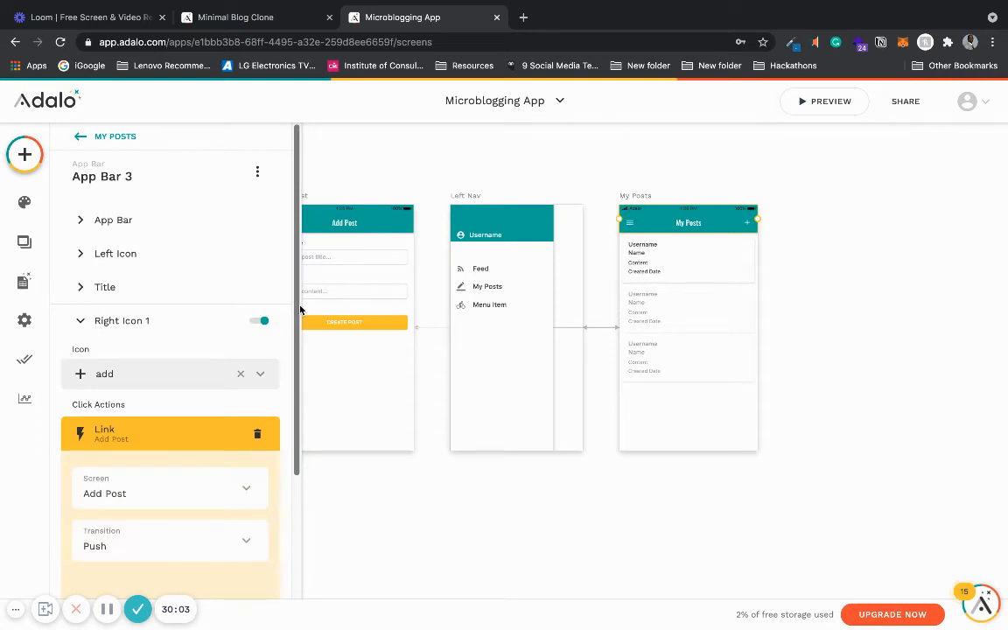
pyautogui.scroll(-3, 299, 393)
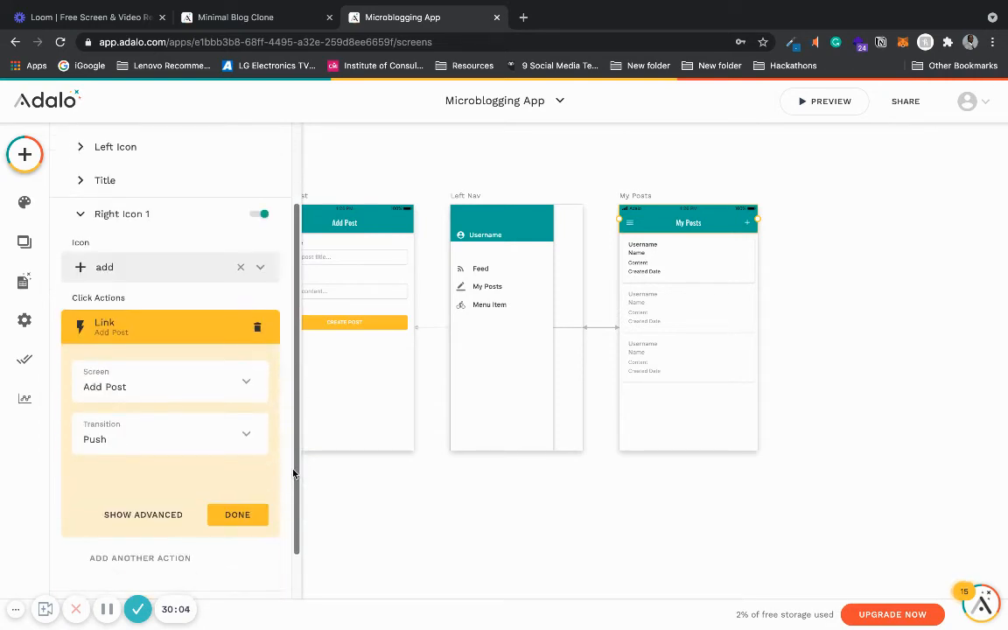
pyautogui.click(236, 513)
pyautogui.click(335, 511)
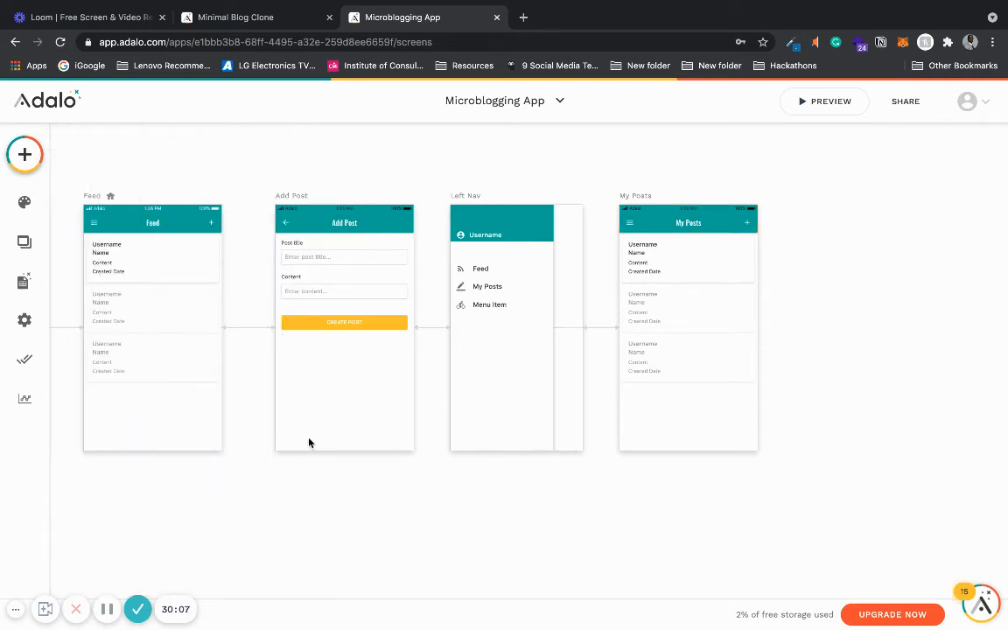
# - Inspect the click actions of the Add Post form's submit button
pyautogui.click(335, 331)
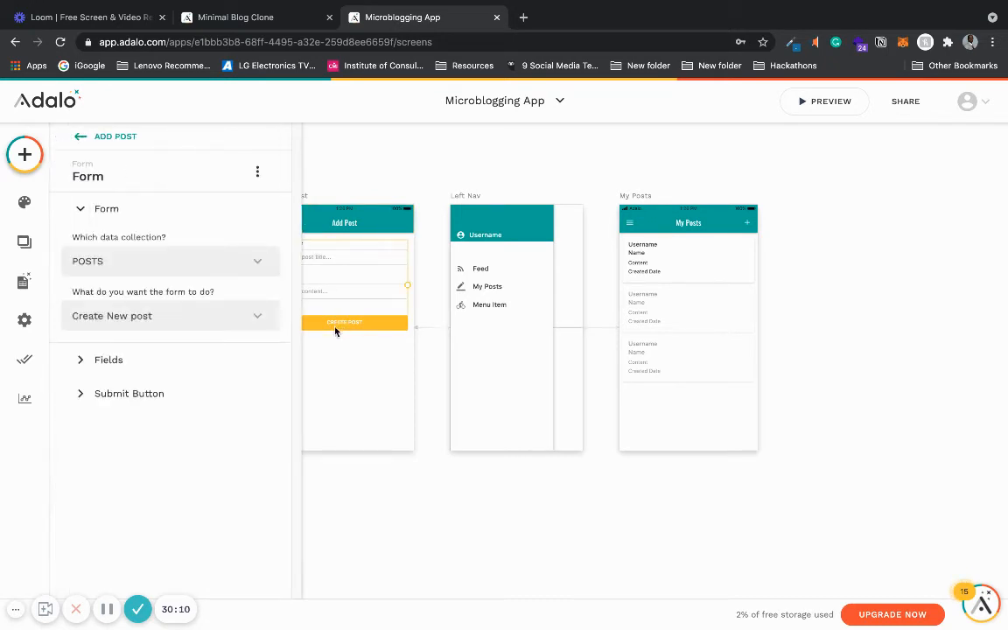
pyautogui.click(178, 398)
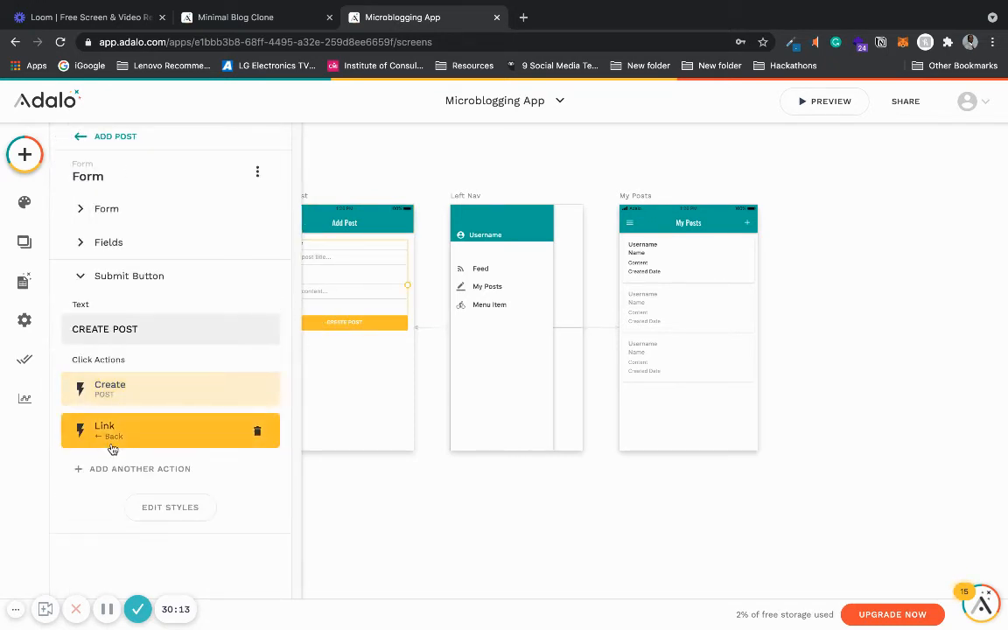
pyautogui.click(438, 524)
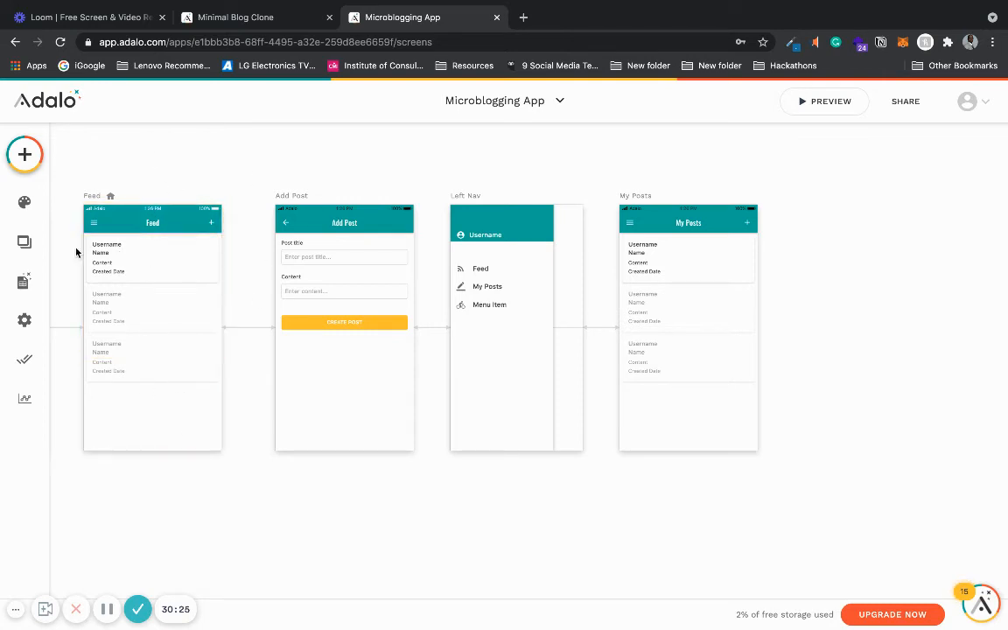
# - Rename the third Left Nav menu item's text to Sign out
pyautogui.scroll(-3, 116, 352)
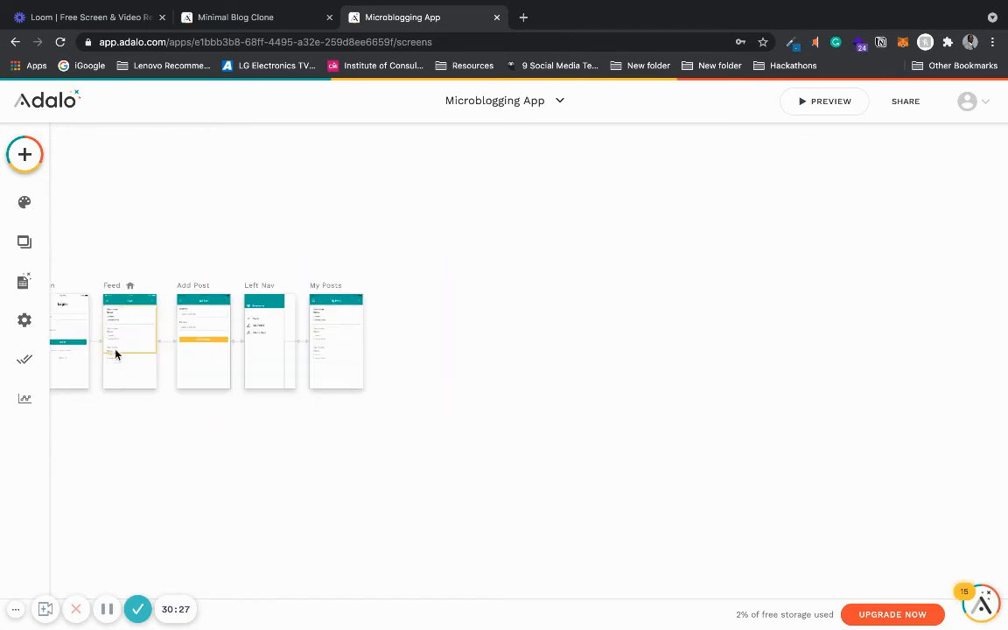
pyautogui.scroll(3, 117, 406)
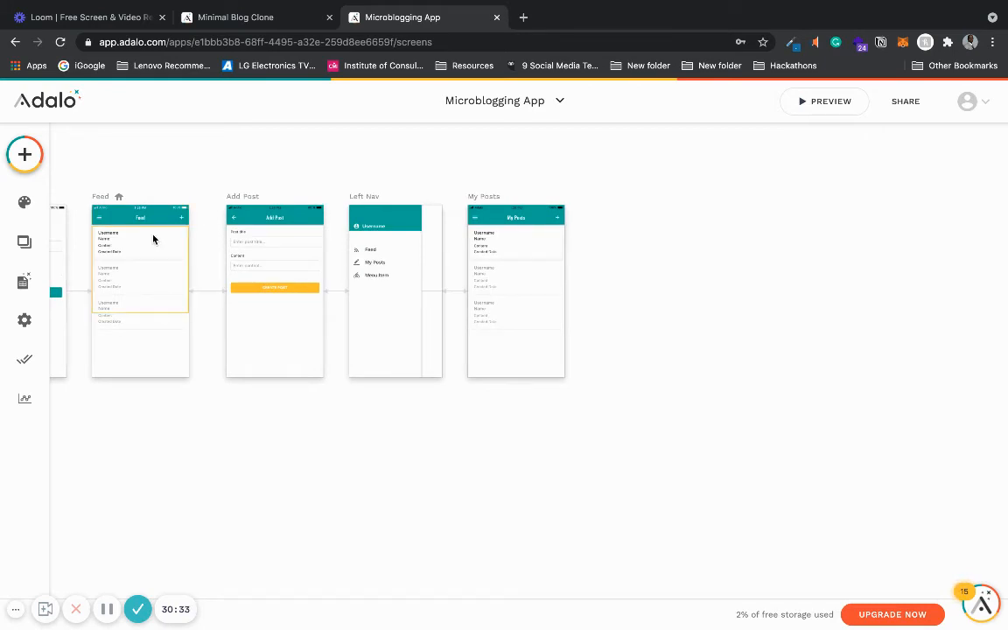
pyautogui.click(379, 278)
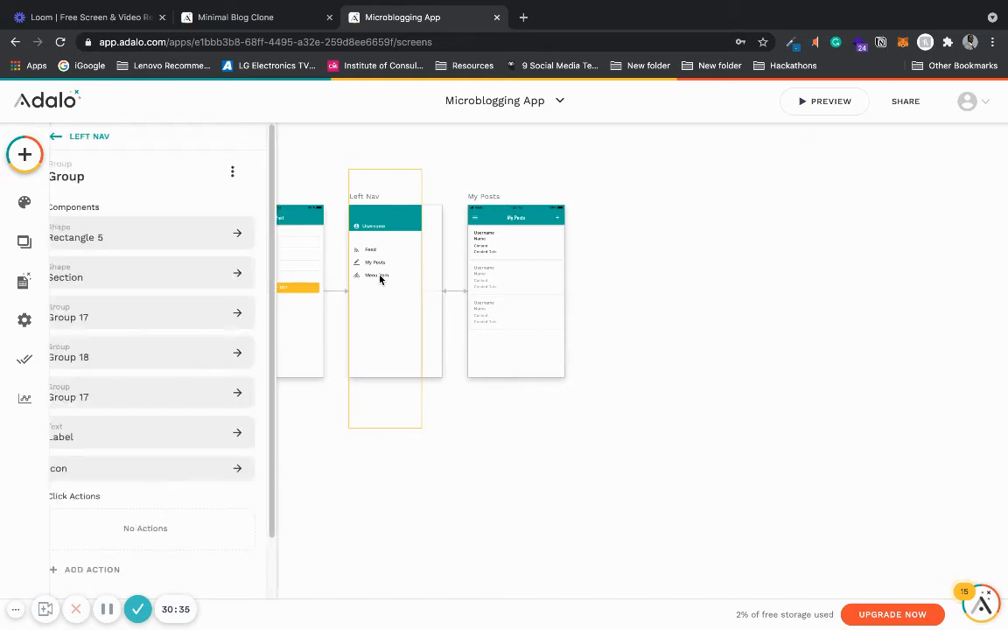
pyautogui.click(380, 278)
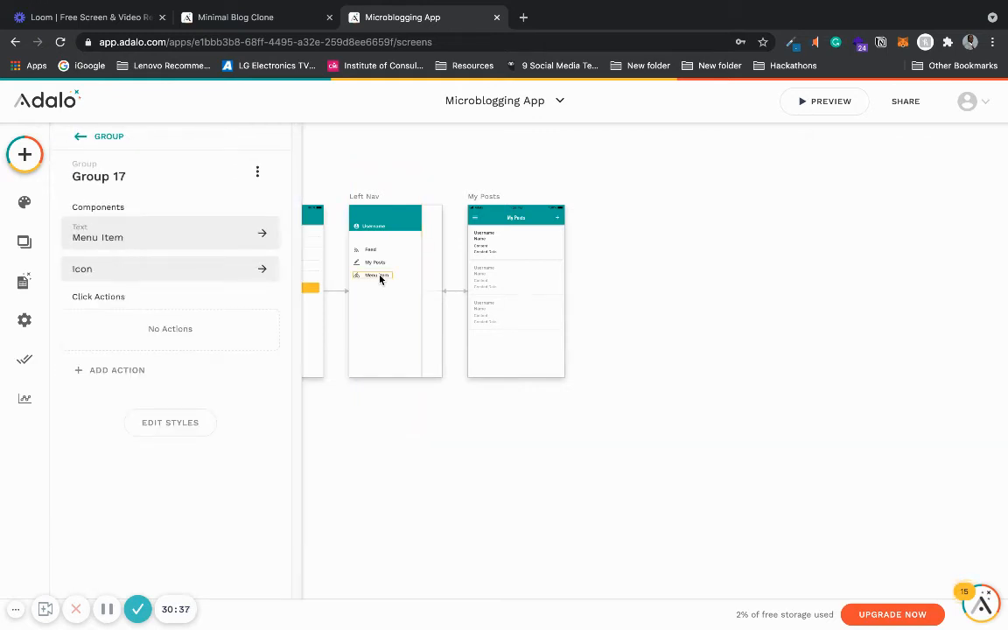
pyautogui.click(160, 233)
pyautogui.tripleClick(118, 242)
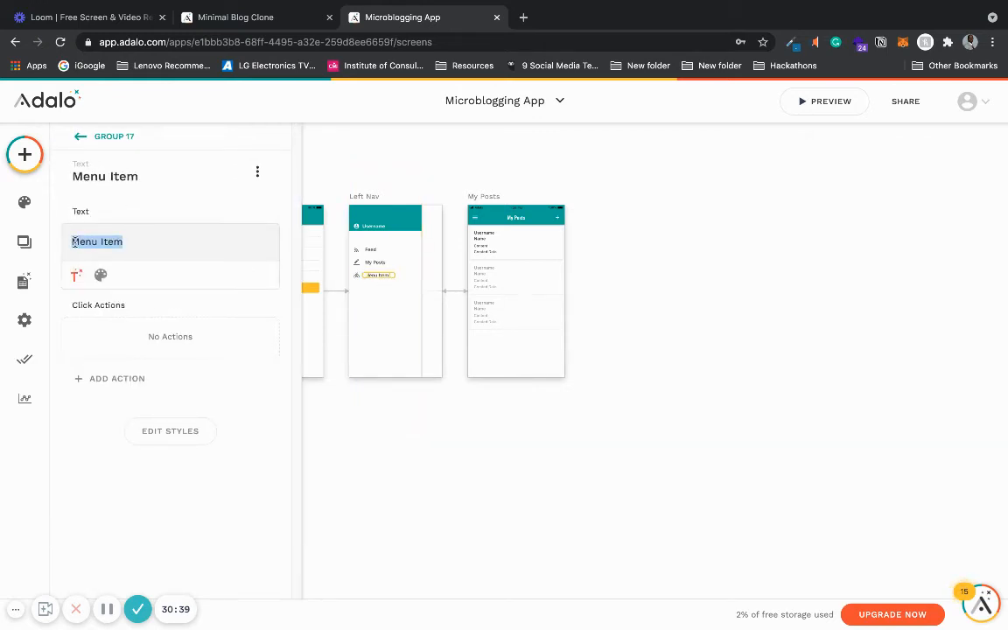
pyautogui.write('Sign out')
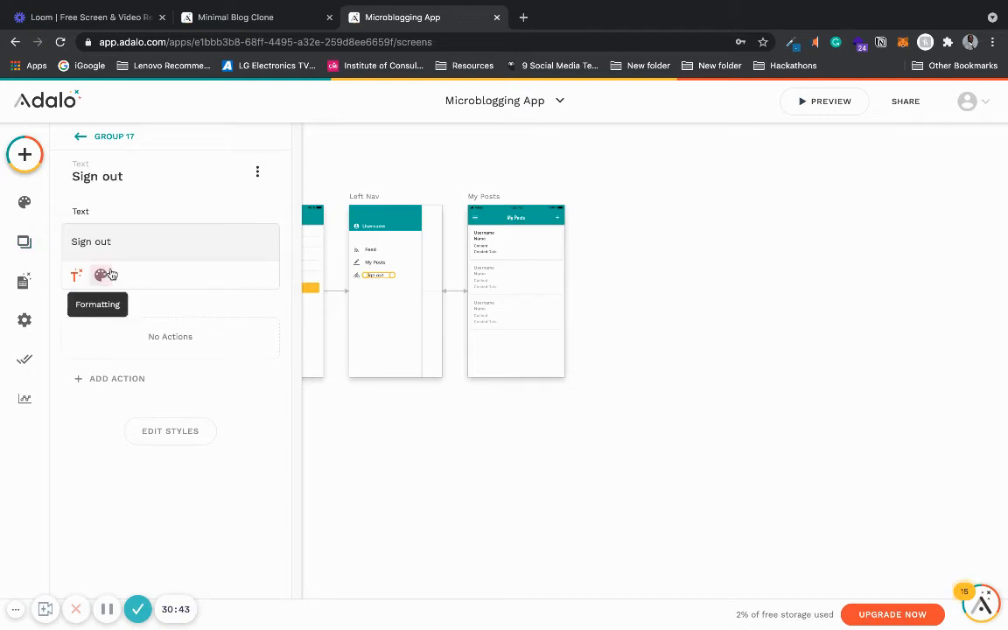
# - Replace the Sign out item's bike icon with the exit_to_app icon
pyautogui.click(357, 278)
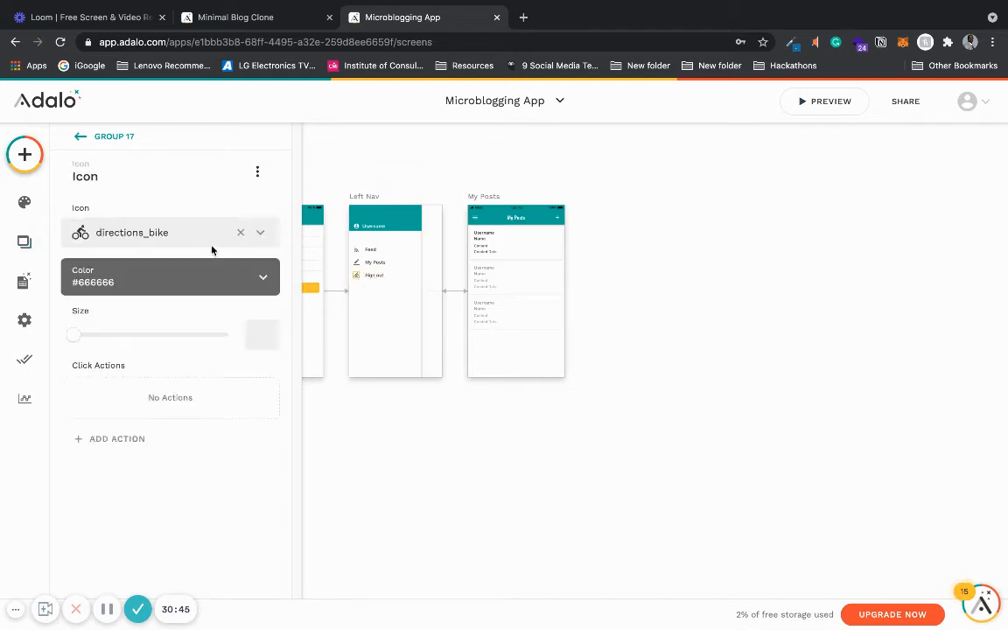
pyautogui.click(241, 232)
pyautogui.click(171, 237)
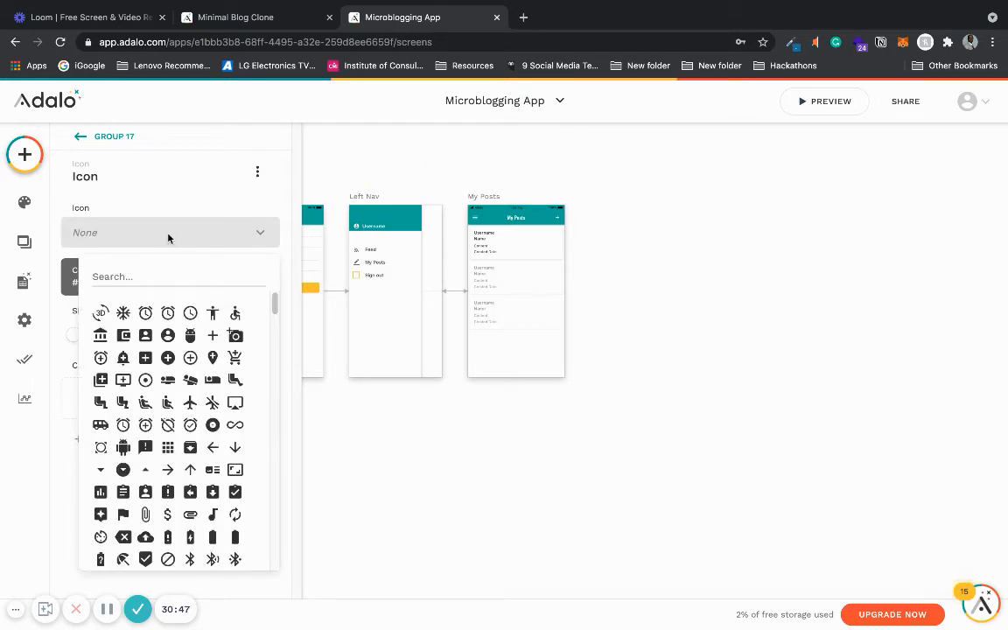
pyautogui.write('sign')
pyautogui.press('BackSpace')
pyautogui.press('BackSpace')
pyautogui.press('BackSpace')
pyautogui.press('BackSpace')
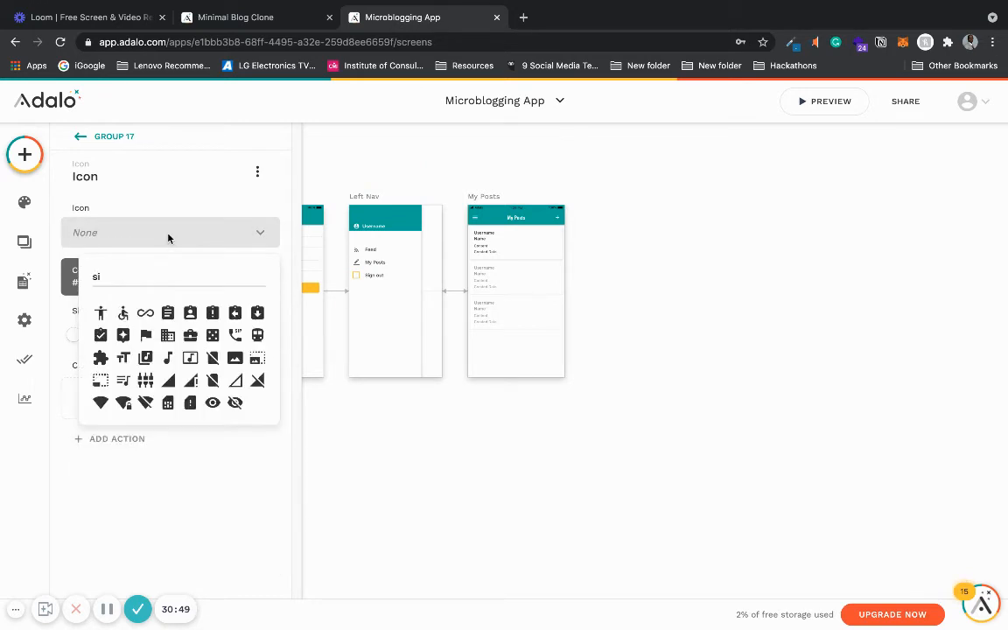
pyautogui.write('exi')
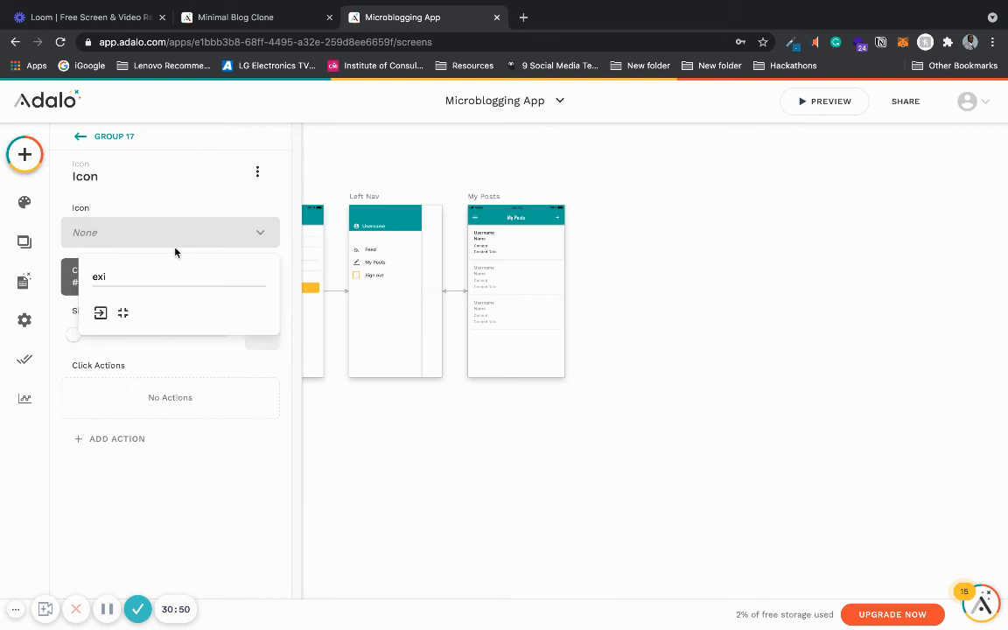
pyautogui.click(101, 312)
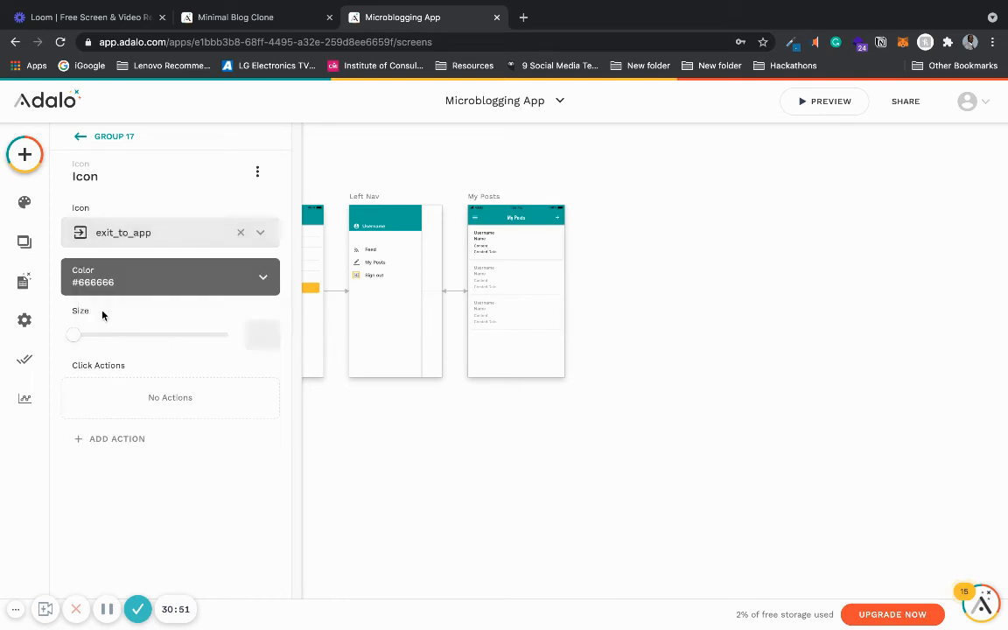
# - Add a User Login Log Out action to the Sign out menu item group
pyautogui.click(377, 275)
pyautogui.click(446, 419)
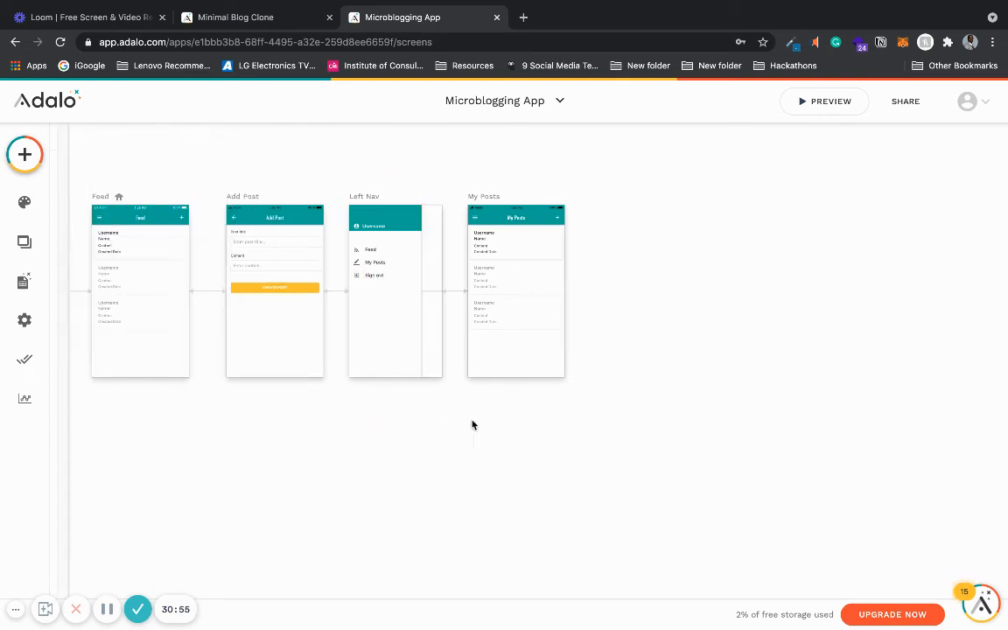
pyautogui.click(377, 276)
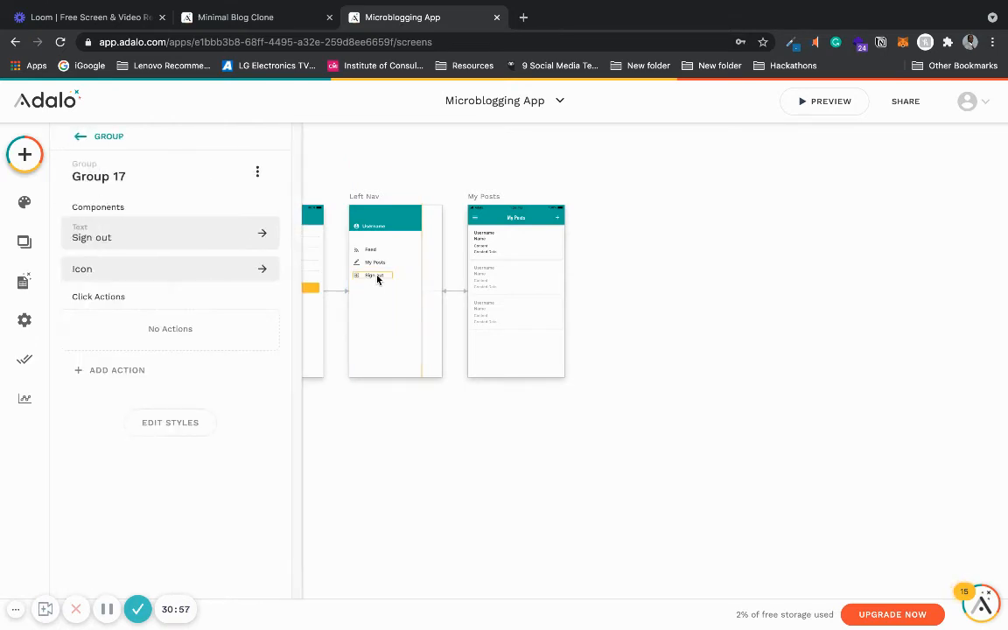
pyautogui.click(132, 374)
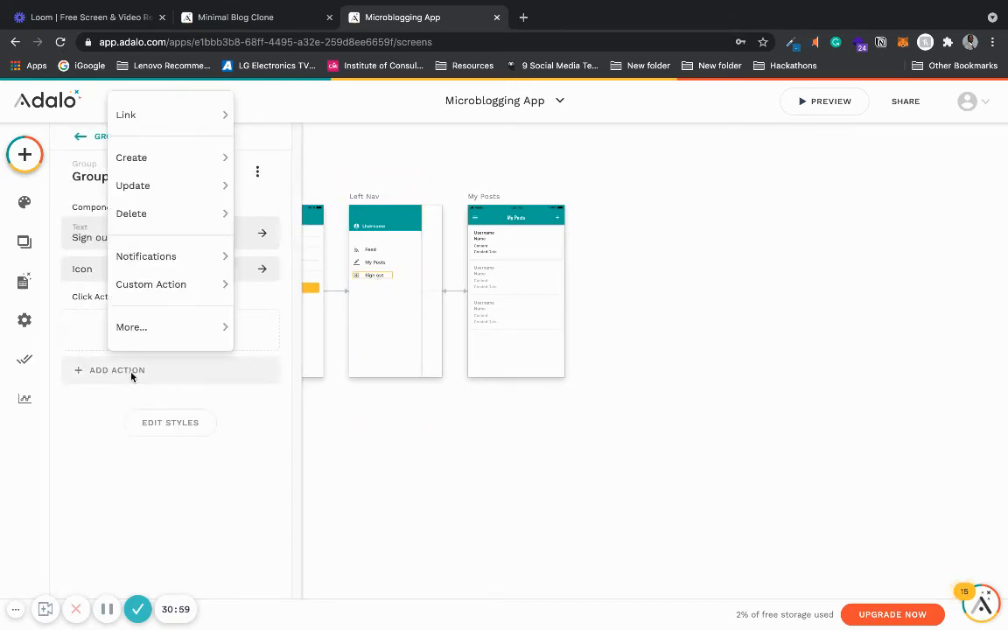
pyautogui.moveTo(157, 335)
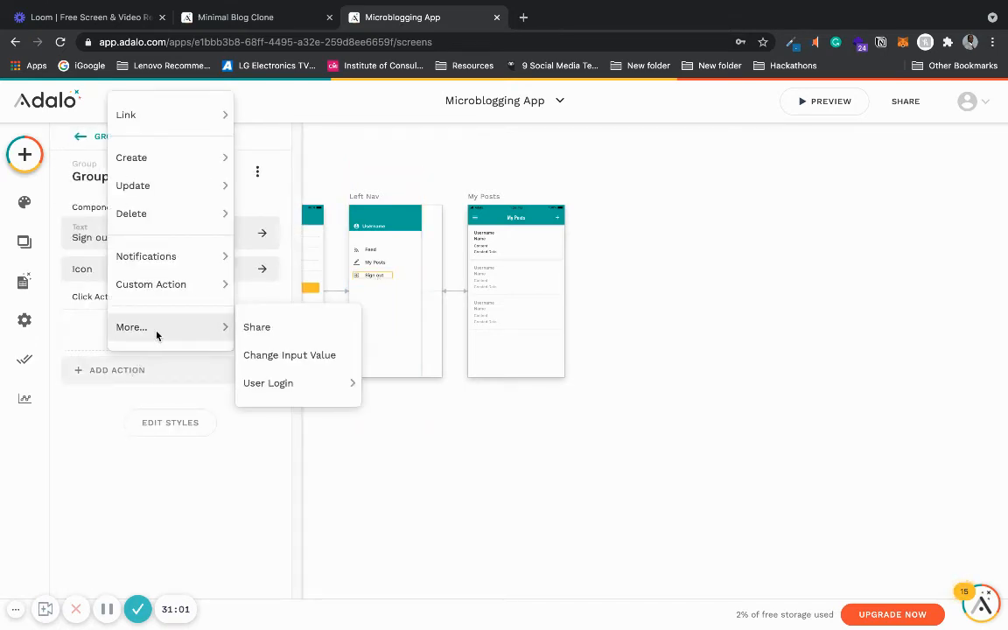
pyautogui.moveTo(268, 385)
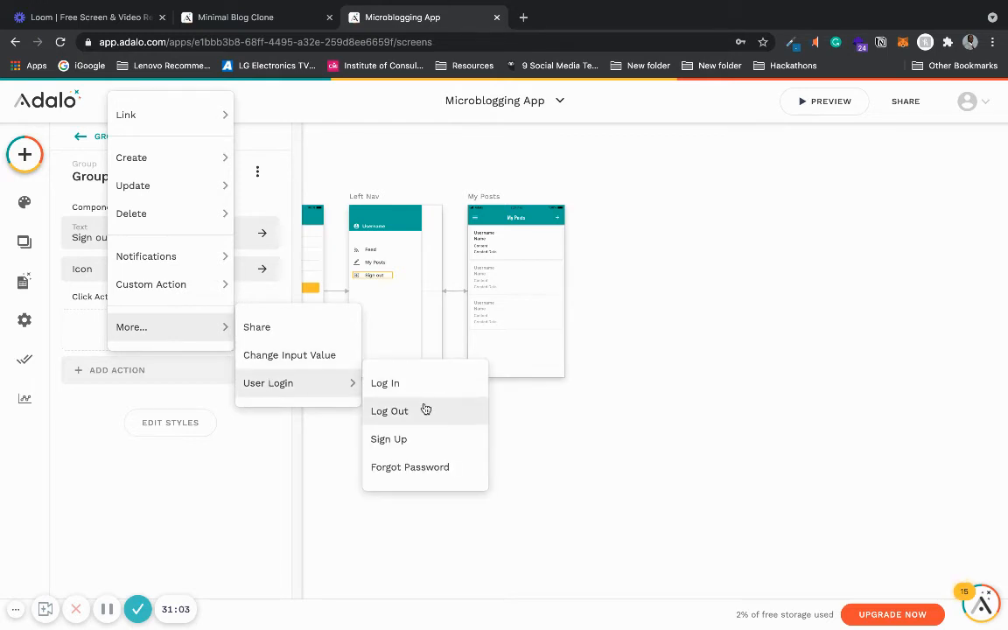
pyautogui.click(425, 411)
pyautogui.click(241, 411)
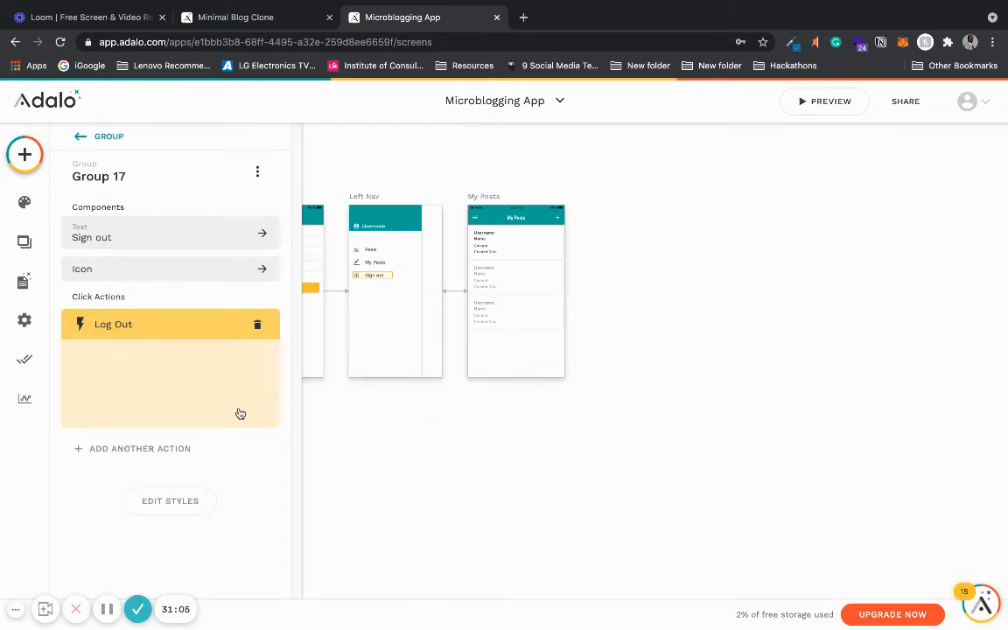
pyautogui.click(190, 360)
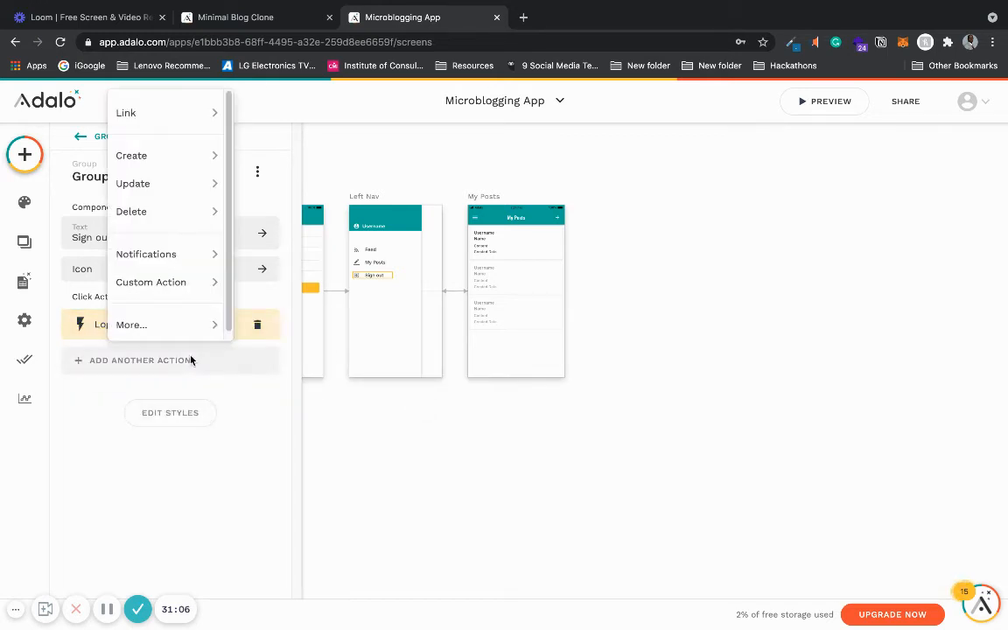
pyautogui.click(393, 454)
pyautogui.click(393, 454)
# - Review the app's screens on the canvas, opening the Signup screen's settings along the way
pyautogui.scroll(-5, 393, 455)
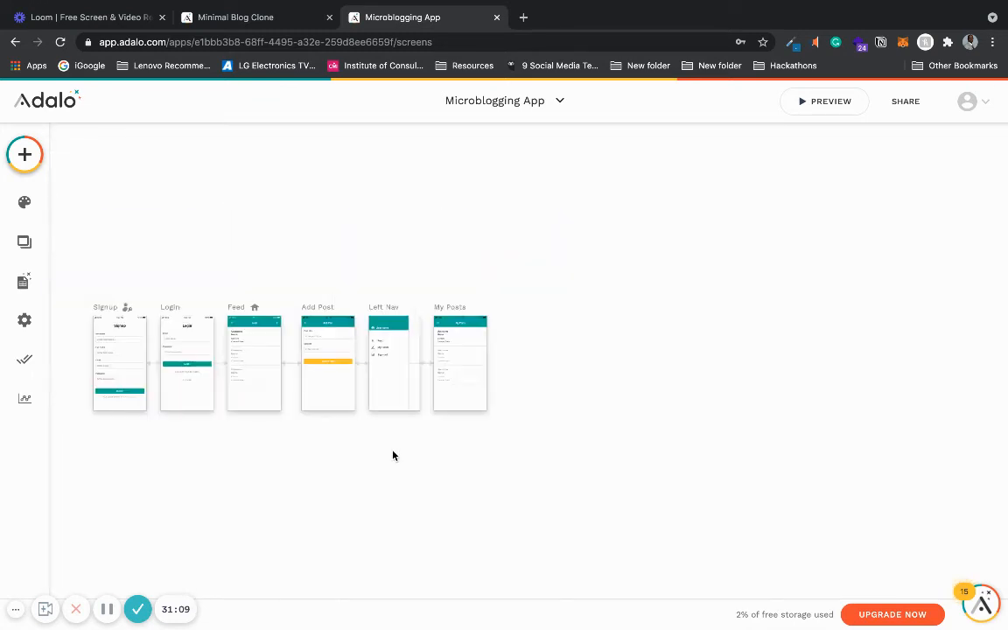
pyautogui.click(106, 307)
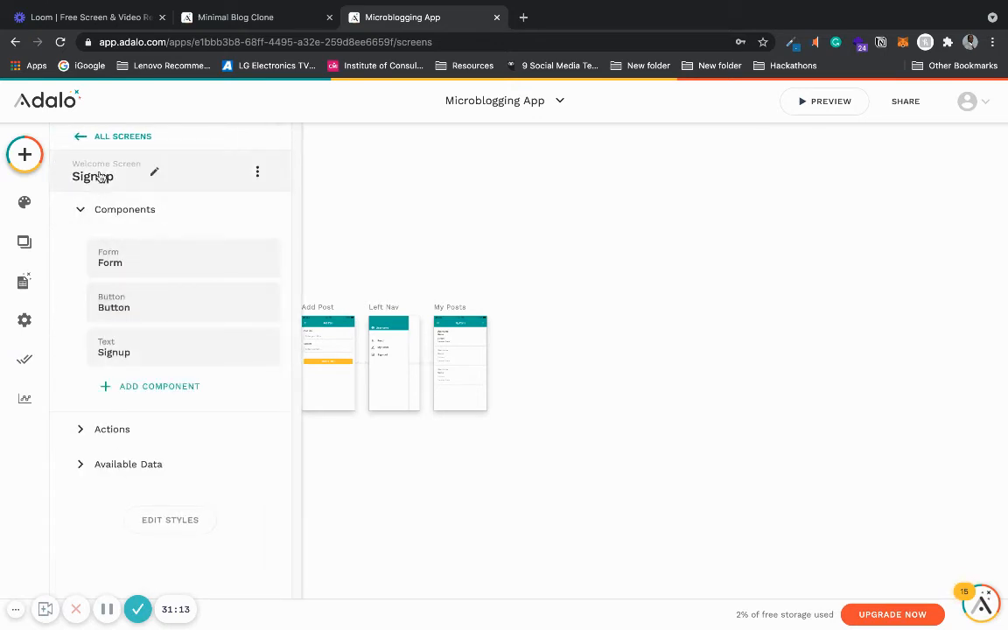
pyautogui.click(154, 172)
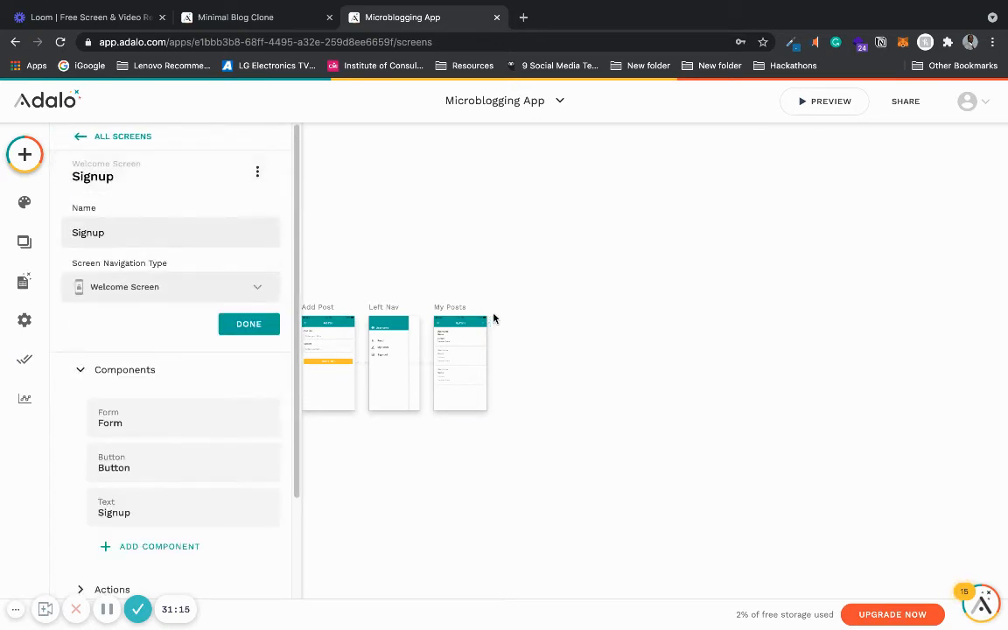
pyautogui.click(270, 328)
pyautogui.click(360, 468)
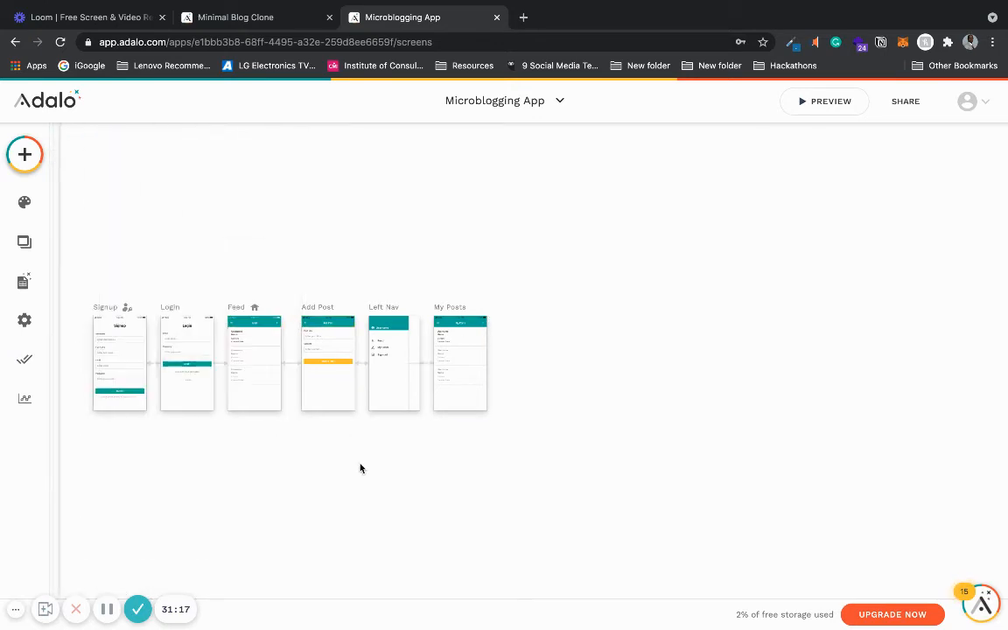
pyautogui.scroll(3, 360, 468)
pyautogui.scroll(-3, 378, 430)
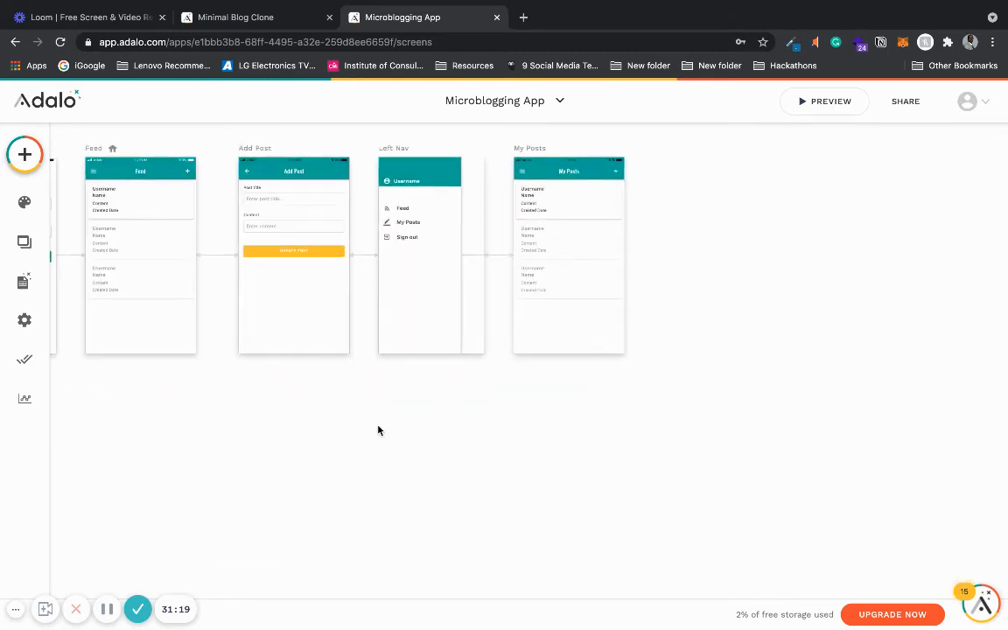
pyautogui.scroll(3, 514, 229)
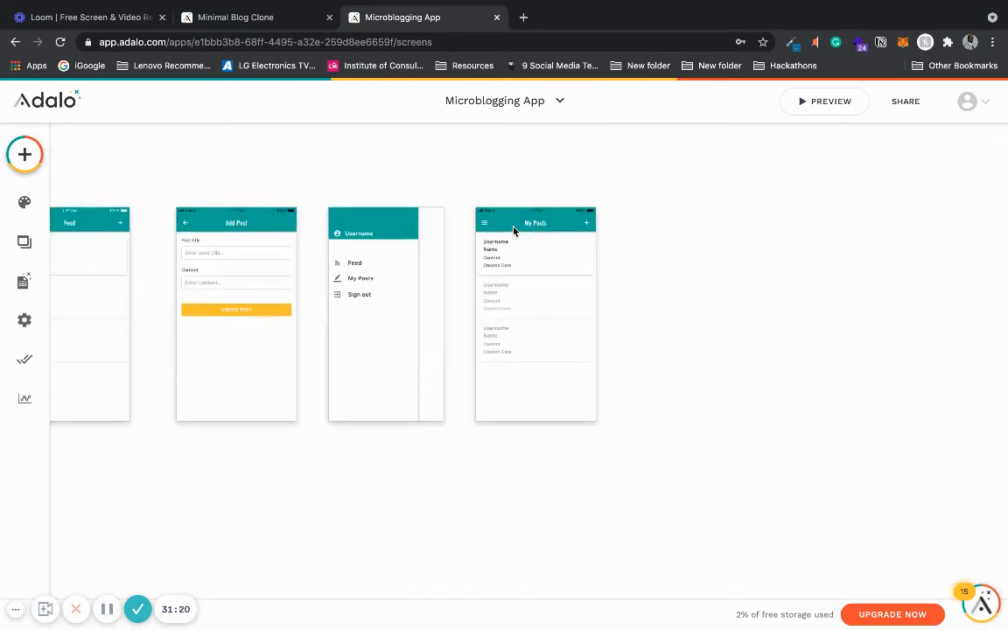
pyautogui.scroll(-2, 513, 230)
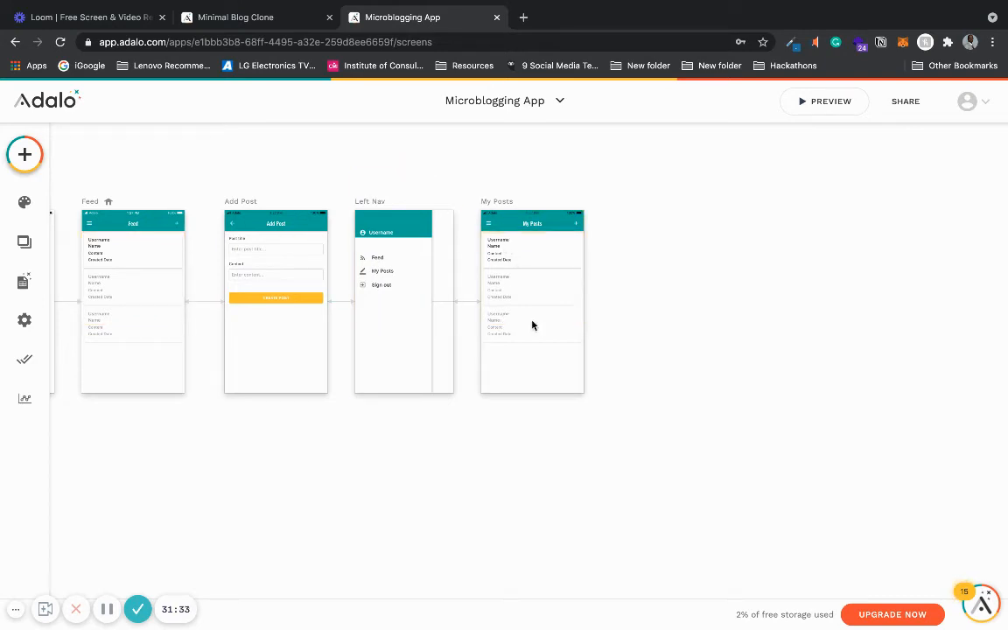
pyautogui.scroll(3, 769, 401)
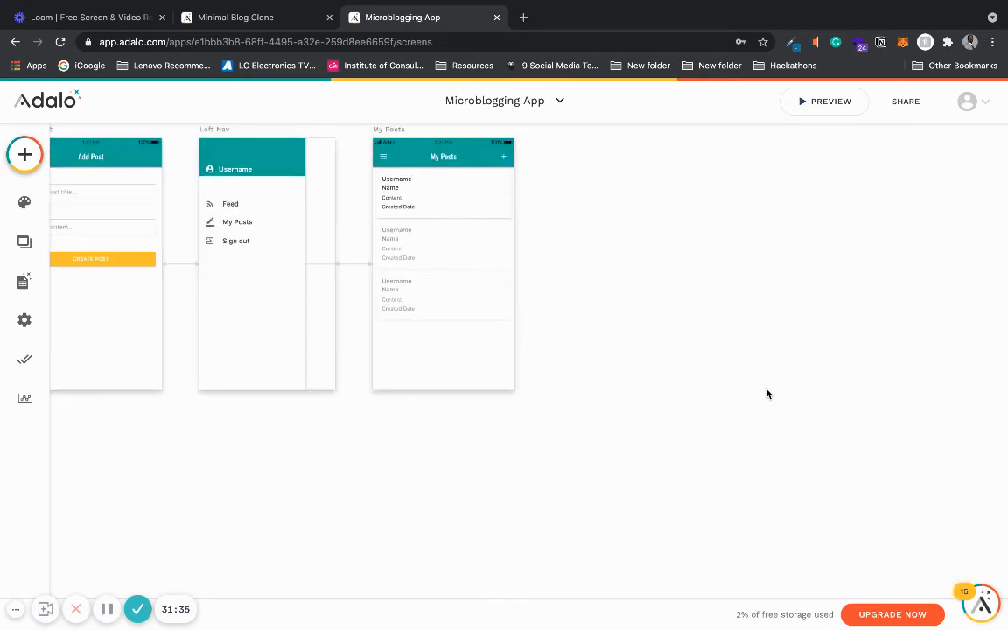
pyautogui.scroll(-4, 768, 390)
pyautogui.scroll(1, 811, 270)
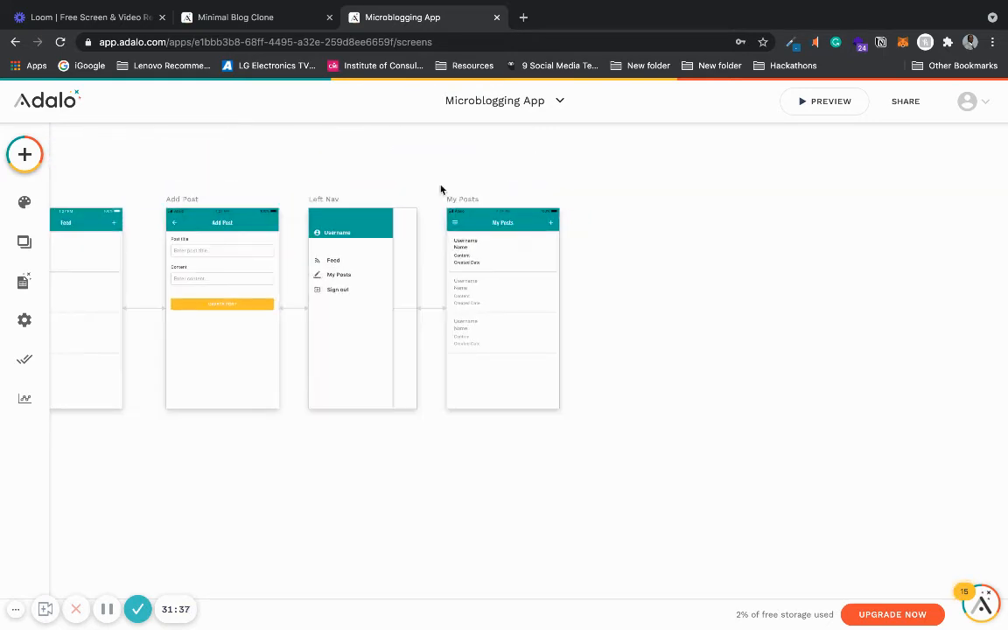
# - Browse the add-screen templates, searching for a details screen and expanding the Info category
pyautogui.click(24, 155)
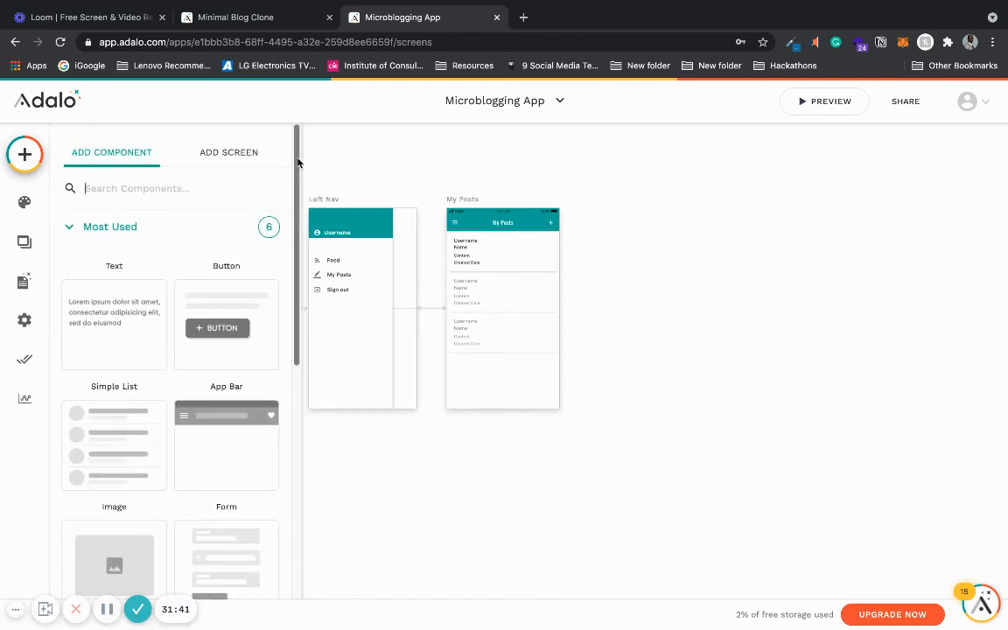
pyautogui.scroll(-2, 297, 166)
pyautogui.scroll(2, 265, 180)
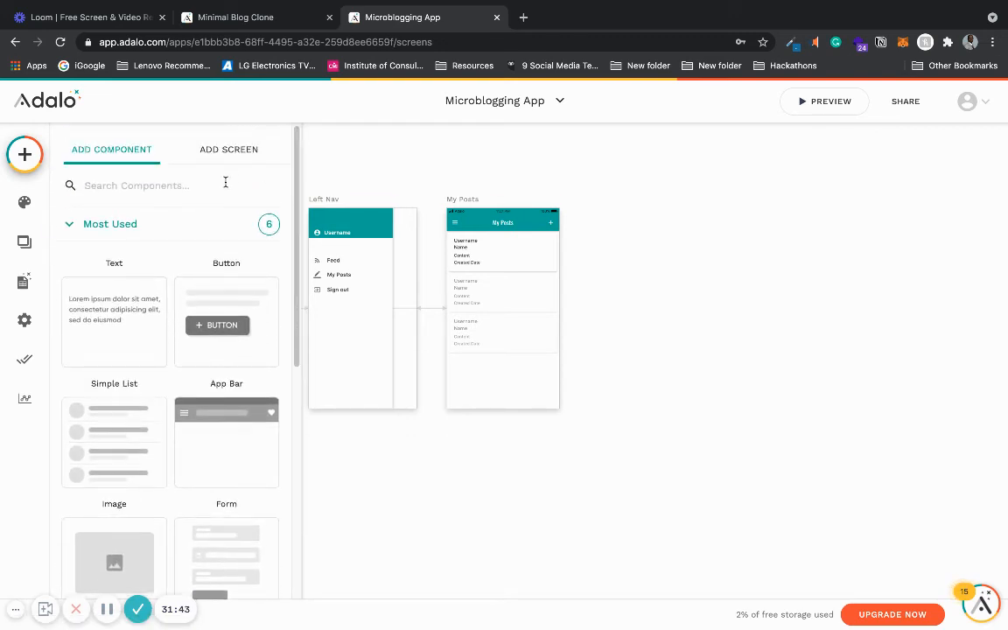
pyautogui.click(217, 149)
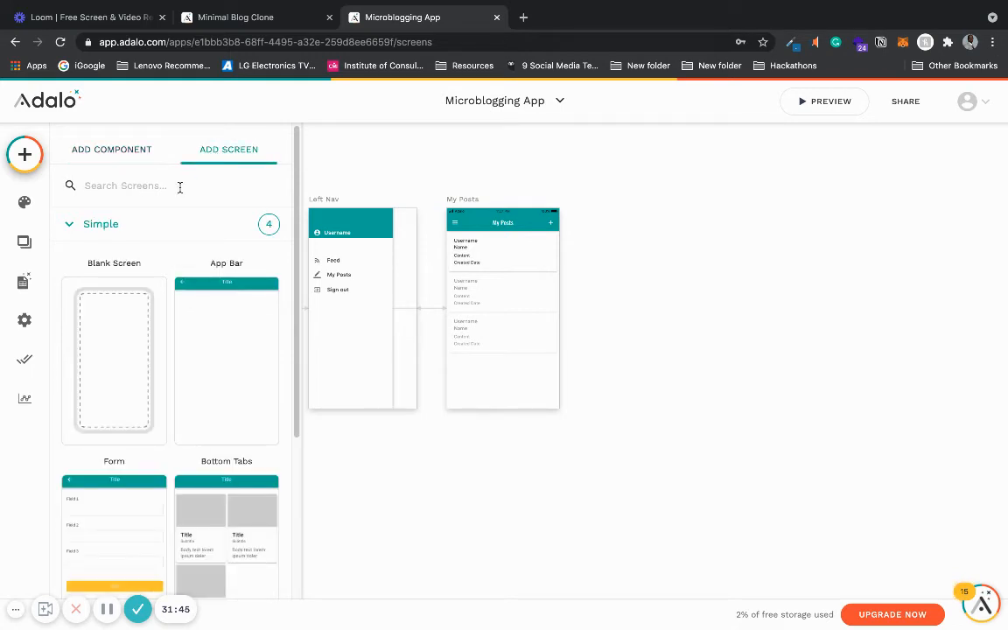
pyautogui.write('deta')
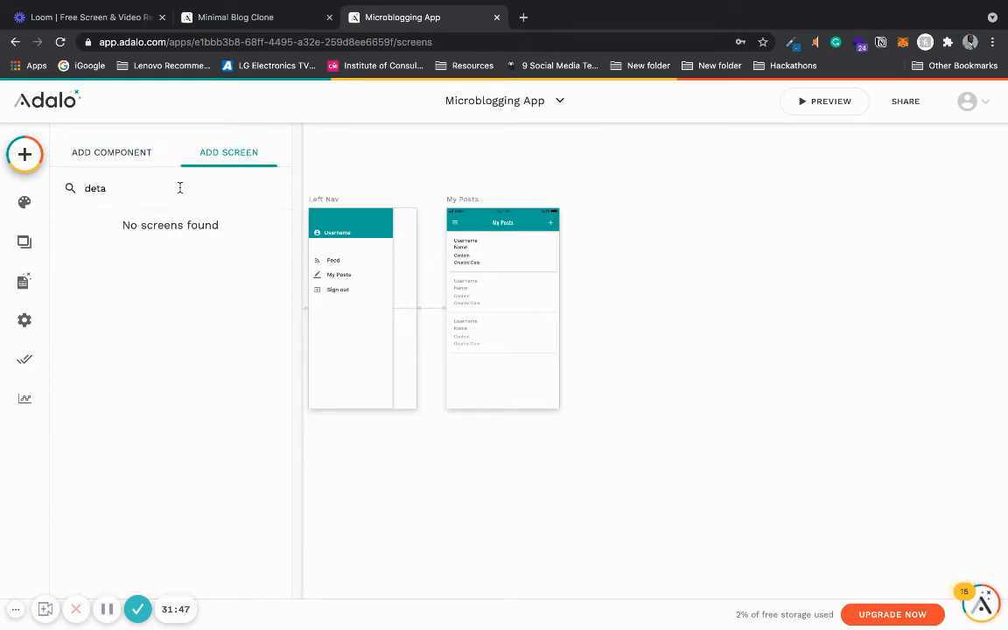
pyautogui.press('BackSpace')
pyautogui.press('BackSpace')
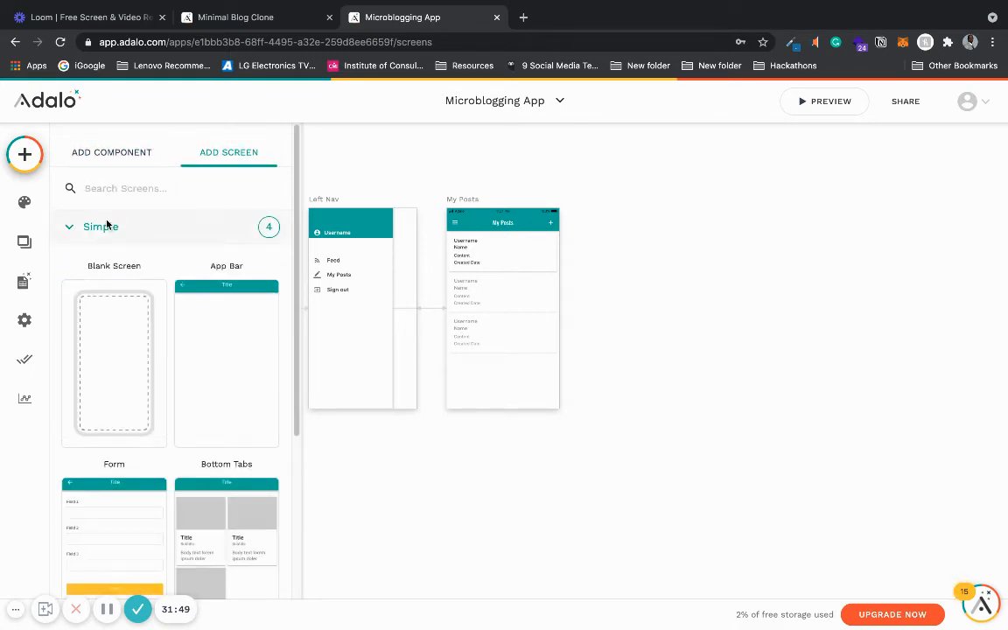
pyautogui.scroll(-3, 278, 359)
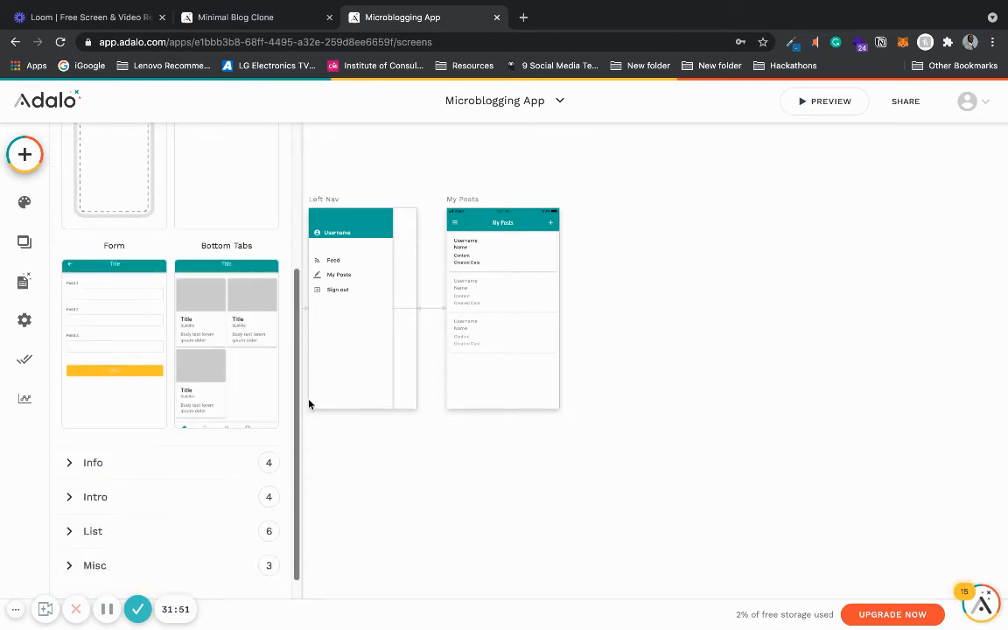
pyautogui.click(70, 437)
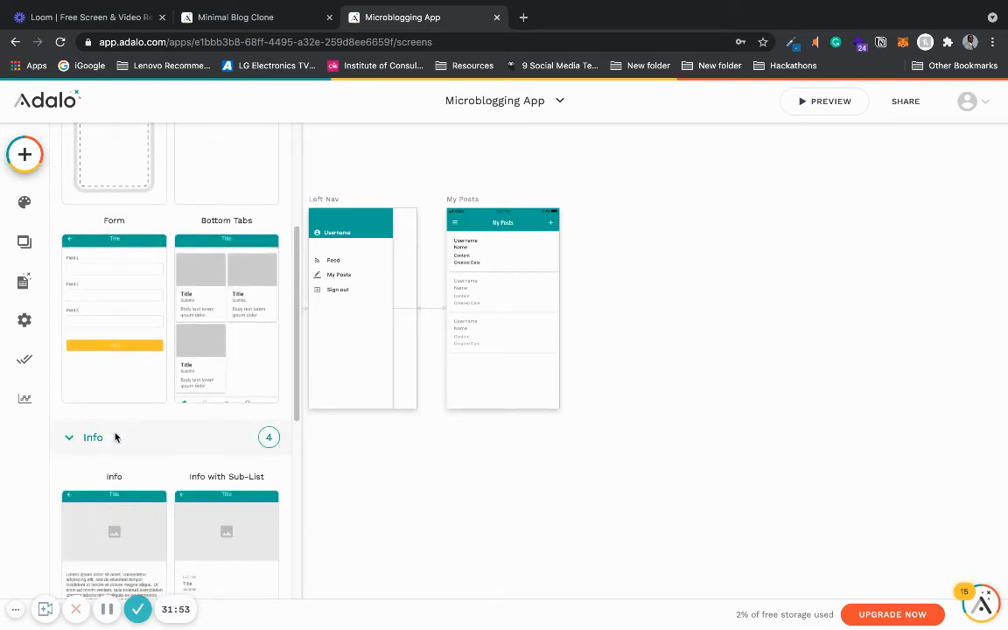
pyautogui.moveTo(296, 370); pyautogui.dragTo(277, 212)
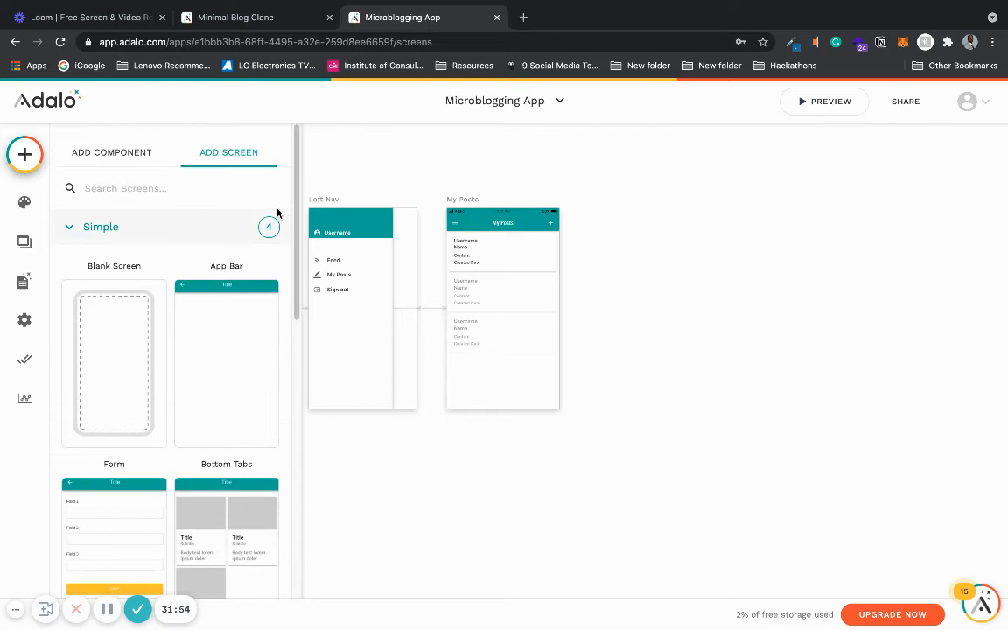
pyautogui.click(69, 228)
pyautogui.moveTo(297, 341); pyautogui.dragTo(274, 385)
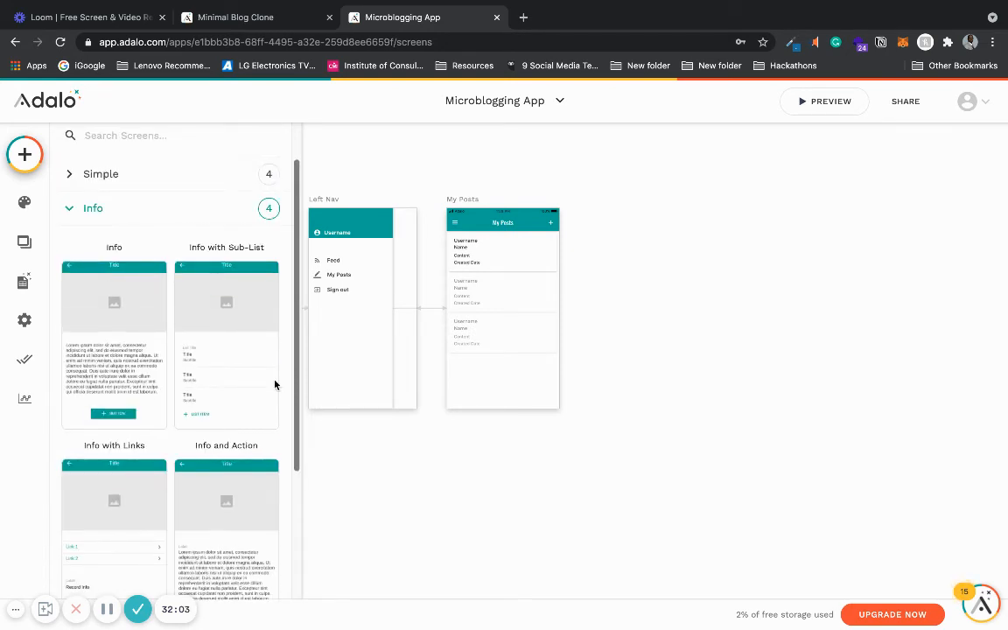
pyautogui.moveTo(296, 295); pyautogui.dragTo(290, 189)
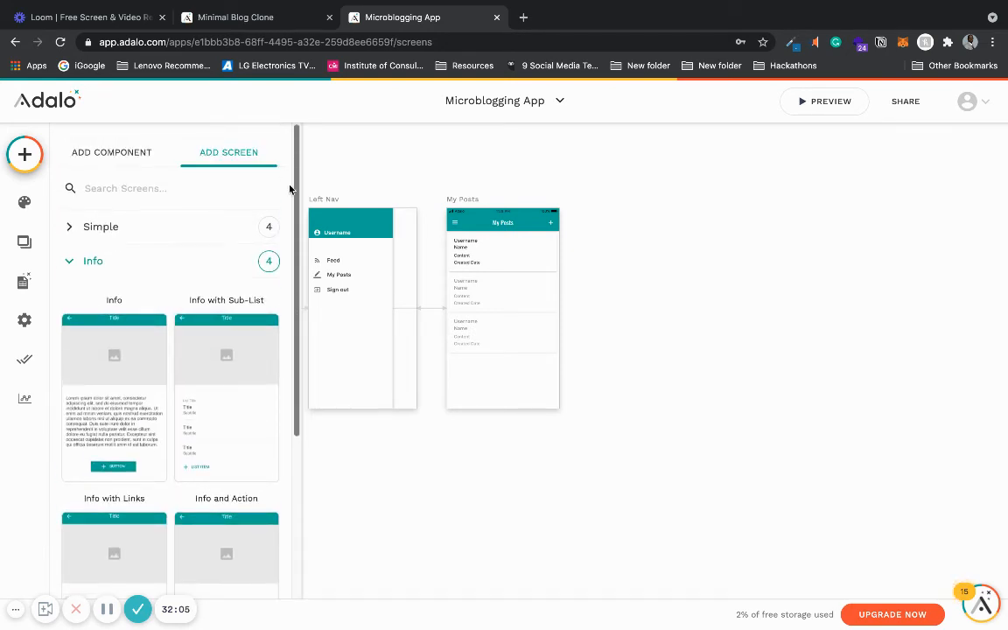
# - Add a blank screen named Post Details
pyautogui.click(193, 225)
pyautogui.click(114, 355)
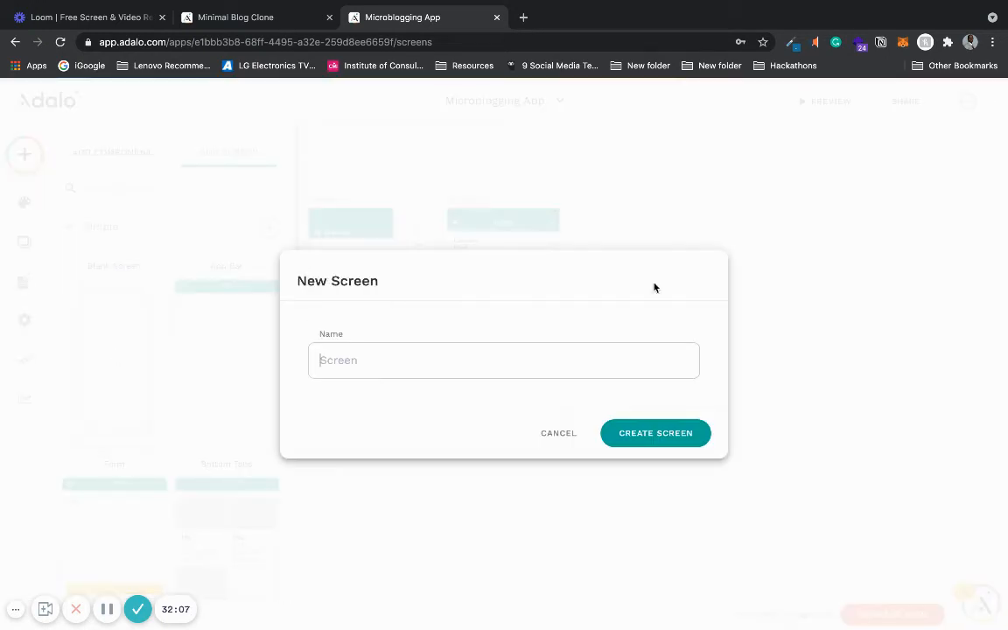
pyautogui.click(582, 361)
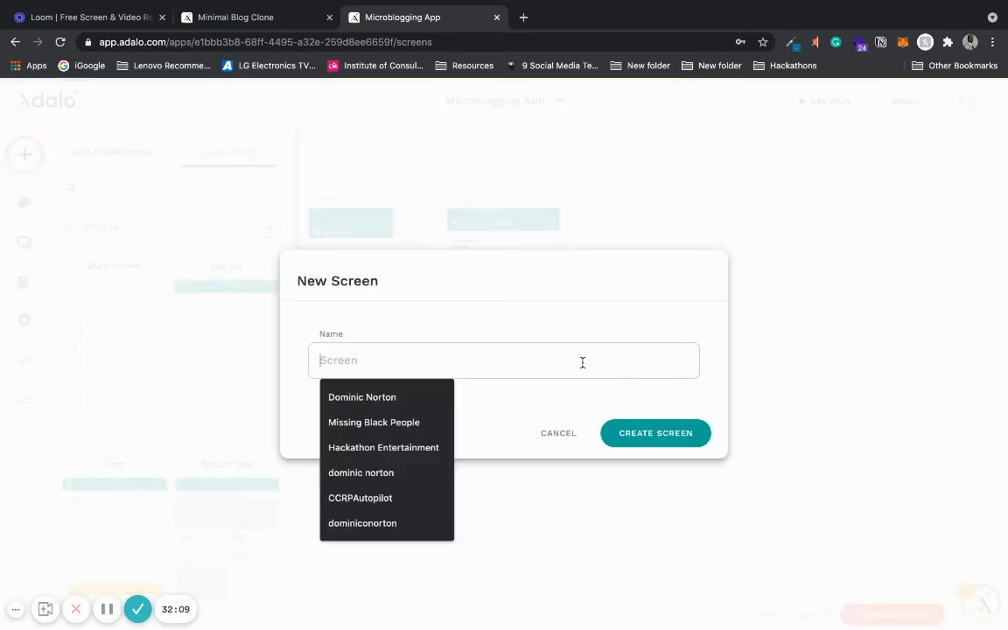
pyautogui.write('Pos')
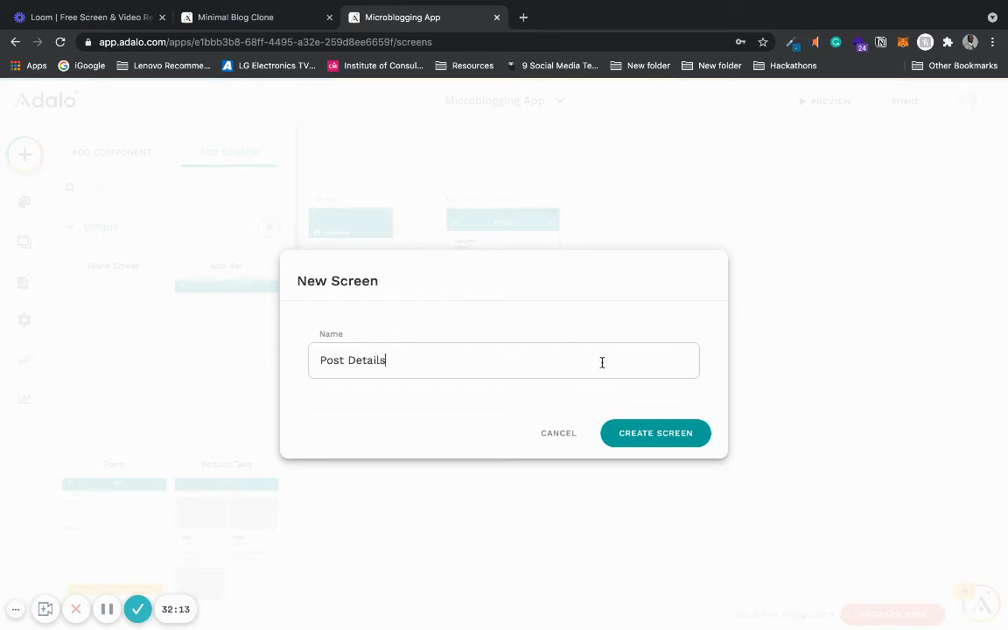
pyautogui.write('t Details')
pyautogui.click(670, 437)
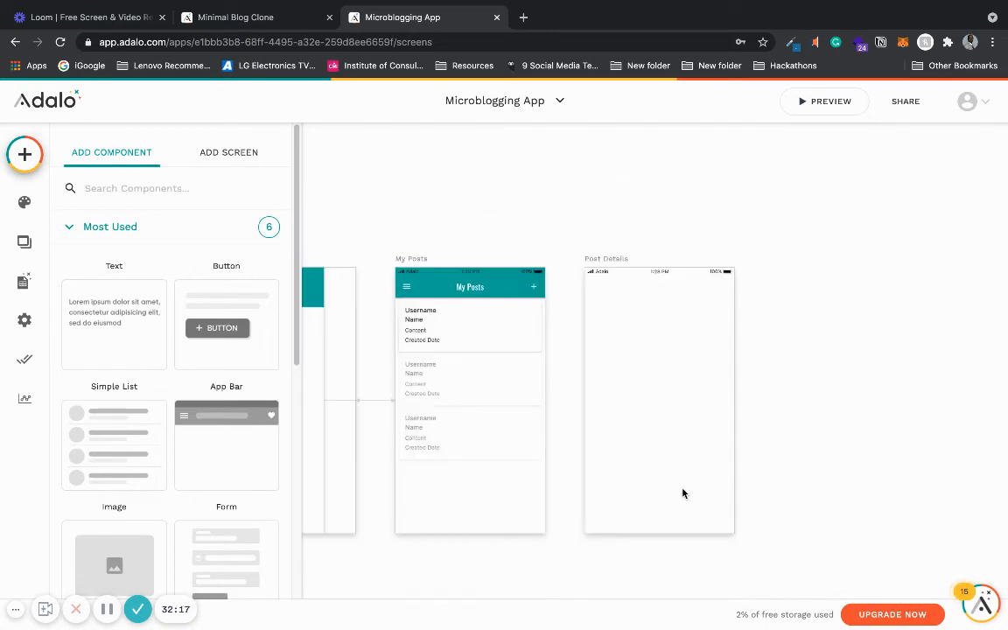
# - Copy the My Posts app bar and paste it onto the Post Details screen
pyautogui.click(472, 279)
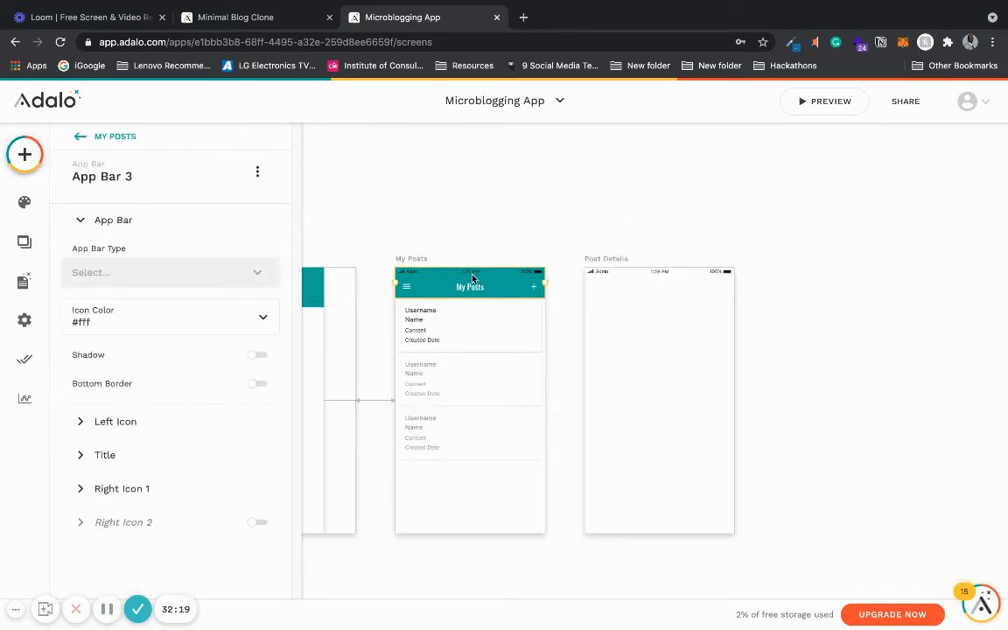
pyautogui.click(619, 266)
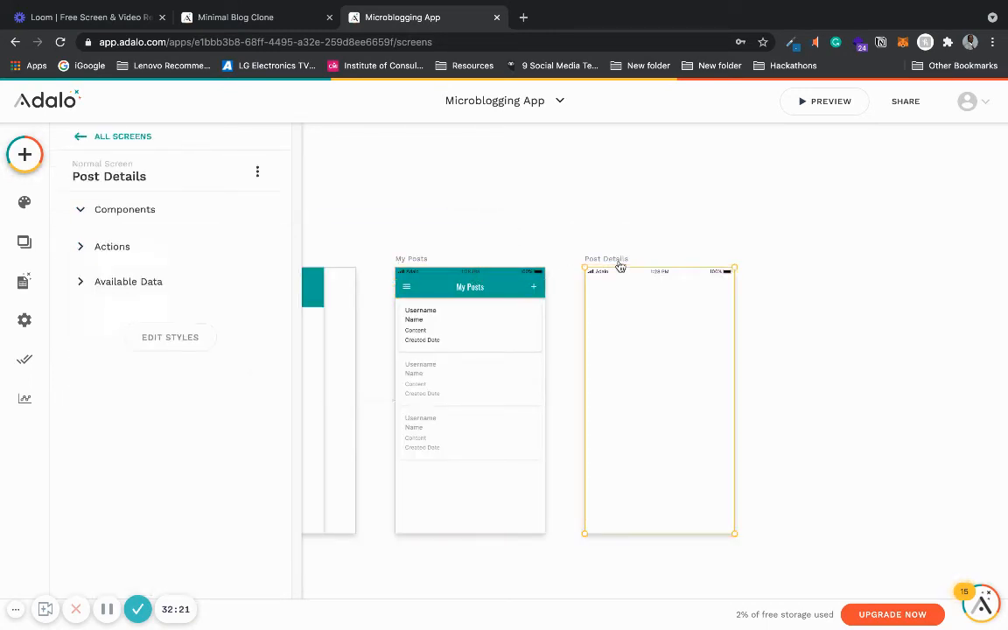
pyautogui.hotkey('ctrl', 'v')
pyautogui.click(778, 300)
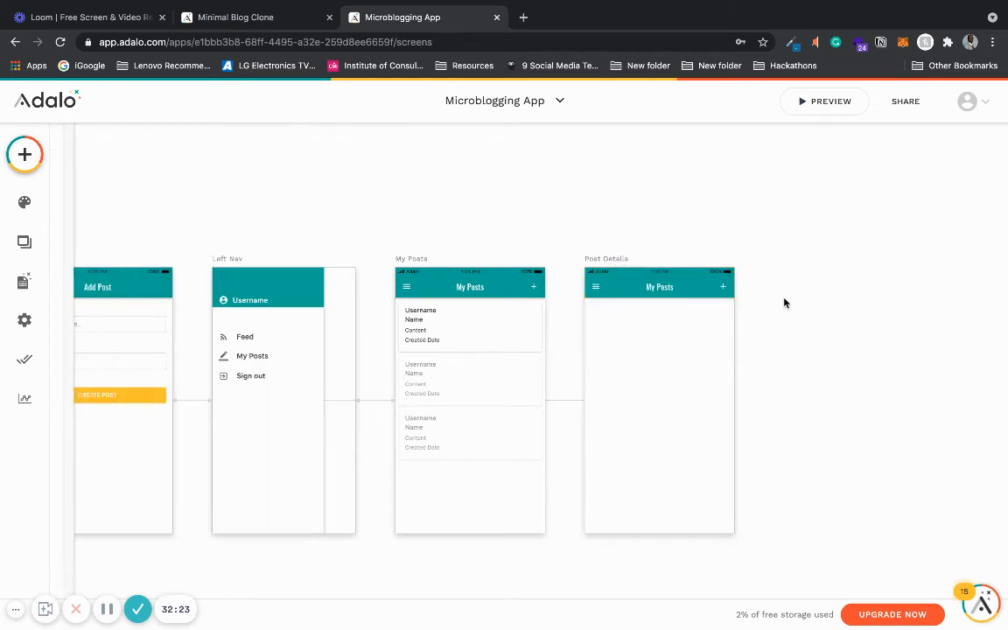
# - Set the Post Details screen's app bar title to Post Details
pyautogui.scroll(3, 707, 533)
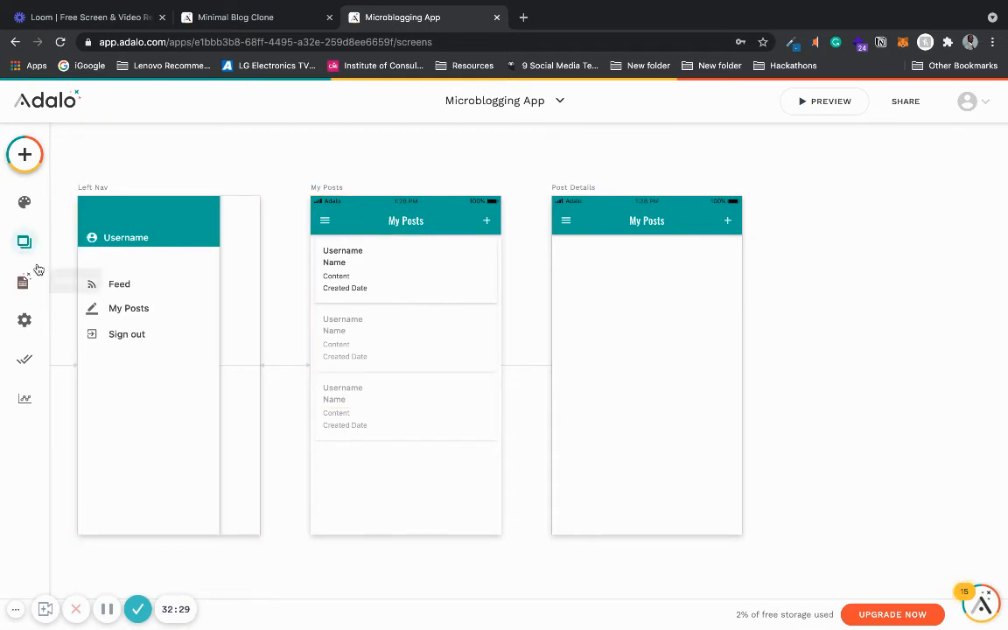
pyautogui.click(34, 172)
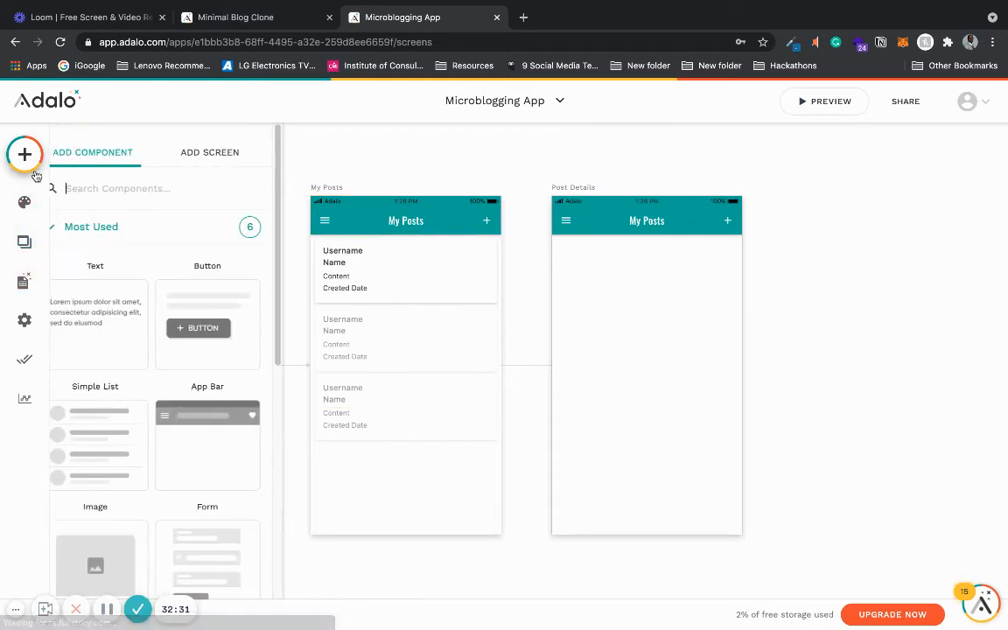
pyautogui.click(457, 155)
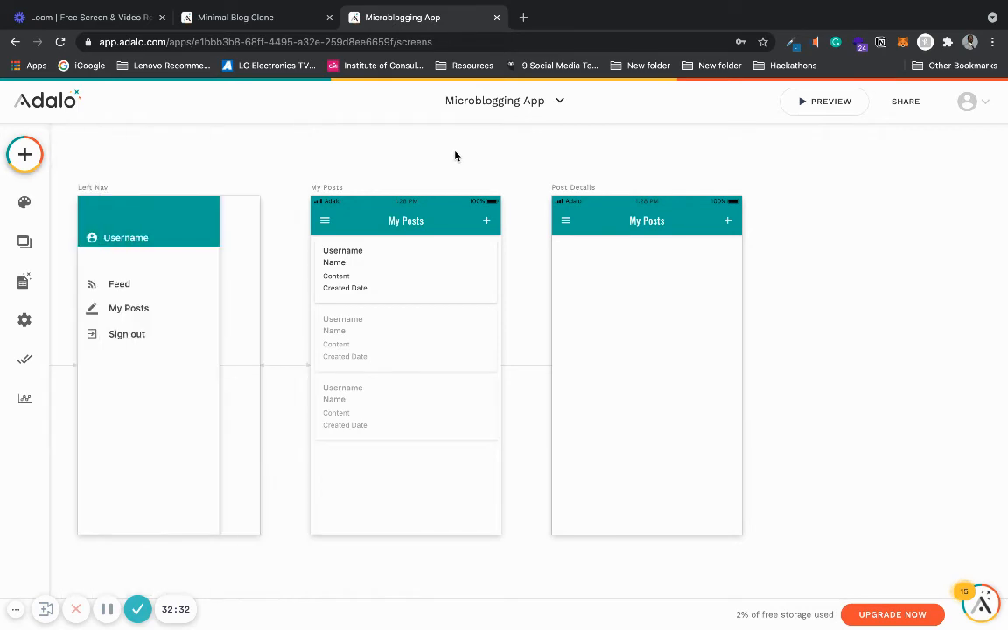
pyautogui.click(680, 229)
pyautogui.click(174, 458)
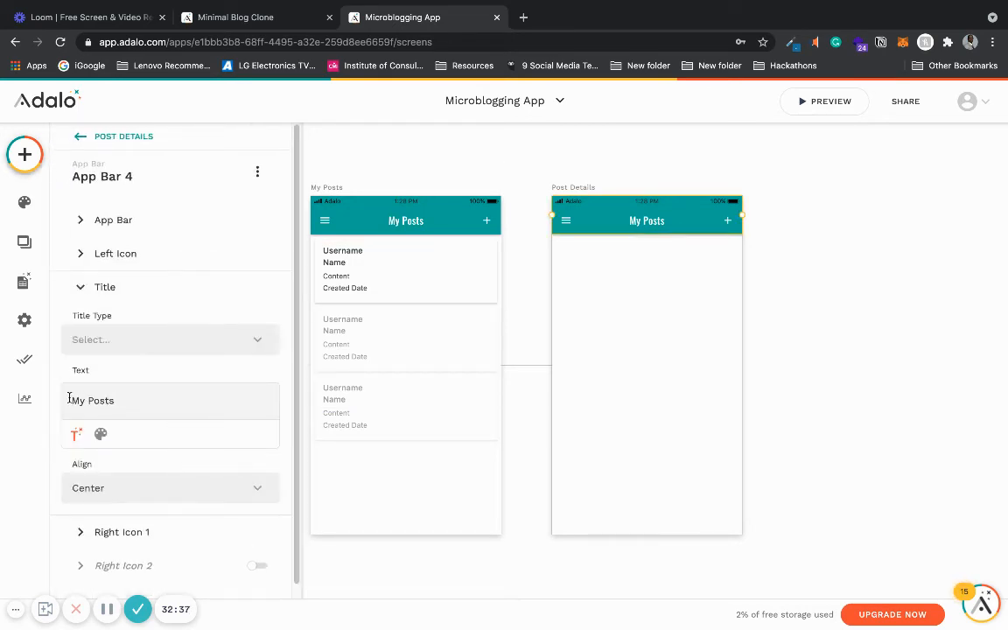
pyautogui.moveTo(75, 398); pyautogui.dragTo(170, 399)
pyautogui.write('Post Details')
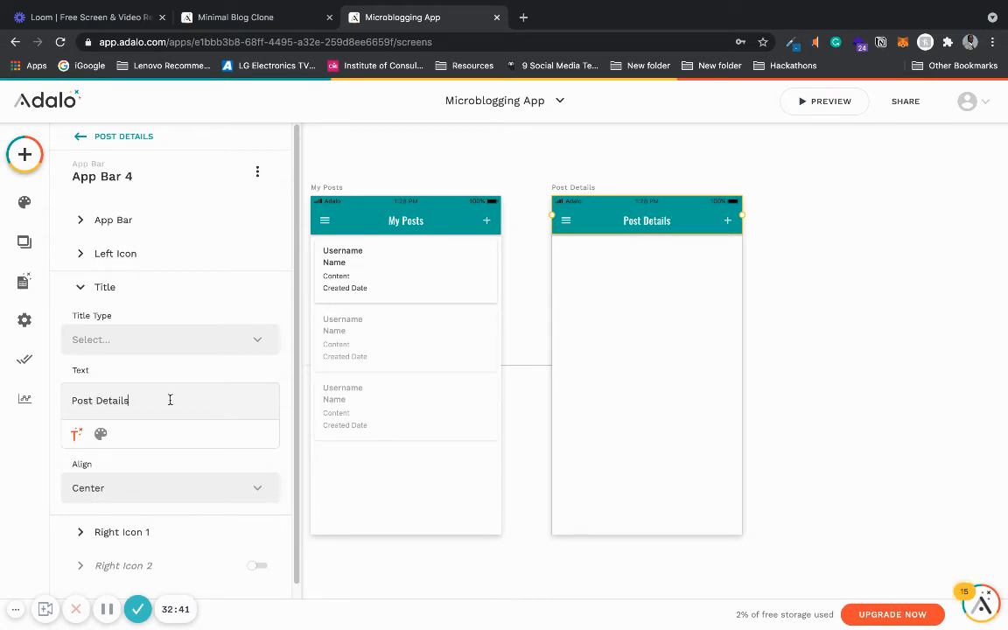
# - Disable the right icon on the Post Details app bar
pyautogui.click(154, 290)
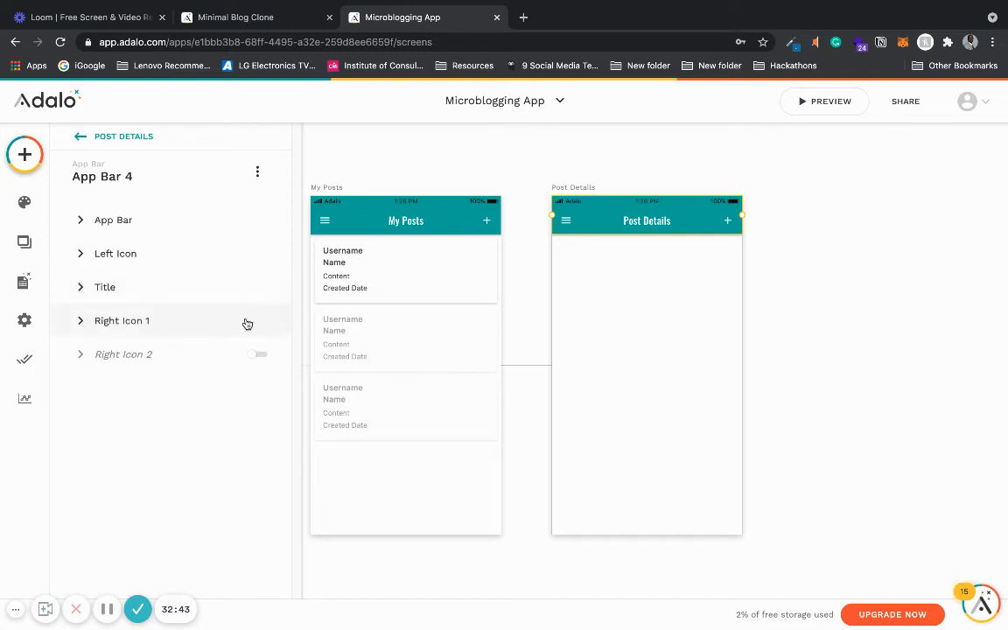
pyautogui.click(263, 324)
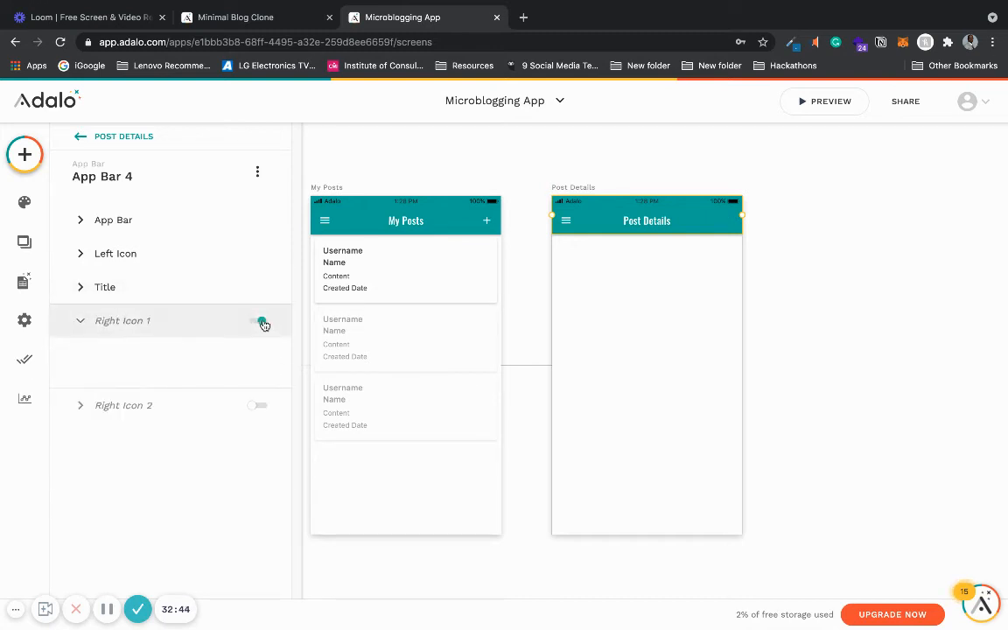
pyautogui.click(218, 322)
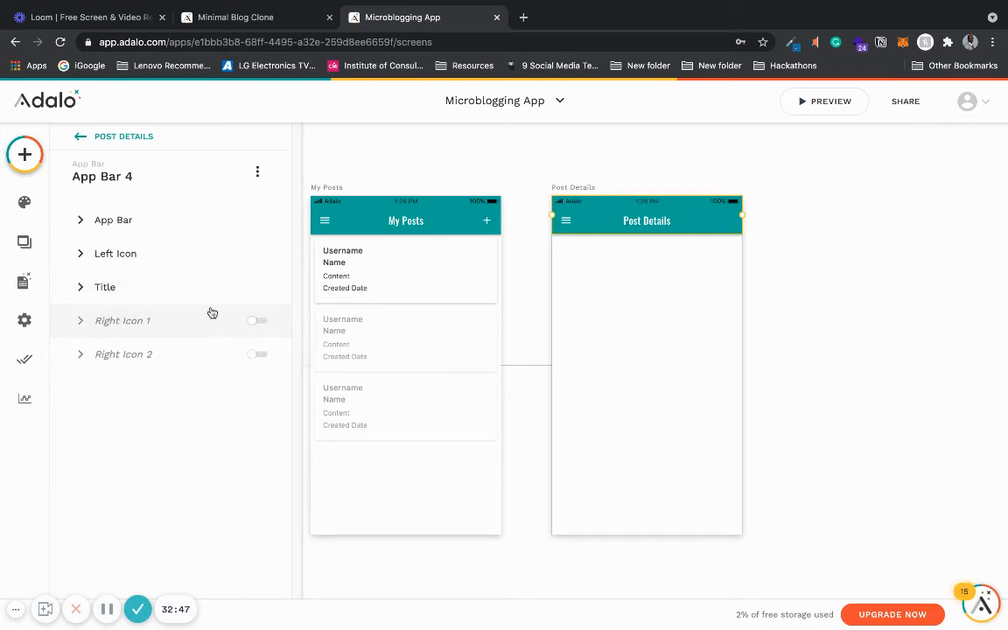
# - Replace the Post Details app bar's left menu icon and its Left Nav link with the arrow_back icon
pyautogui.click(177, 255)
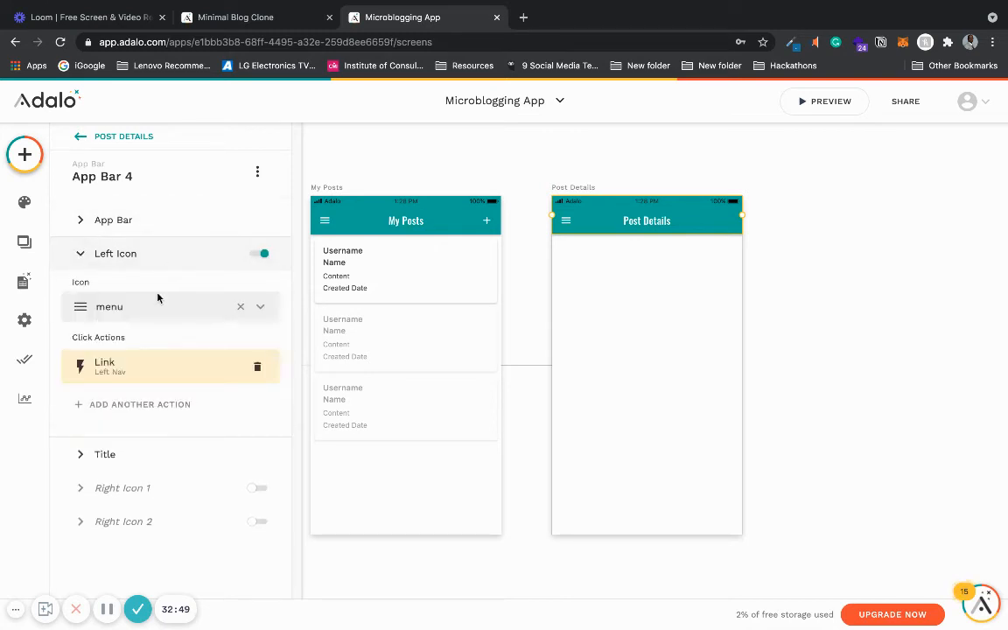
pyautogui.click(257, 365)
pyautogui.click(239, 310)
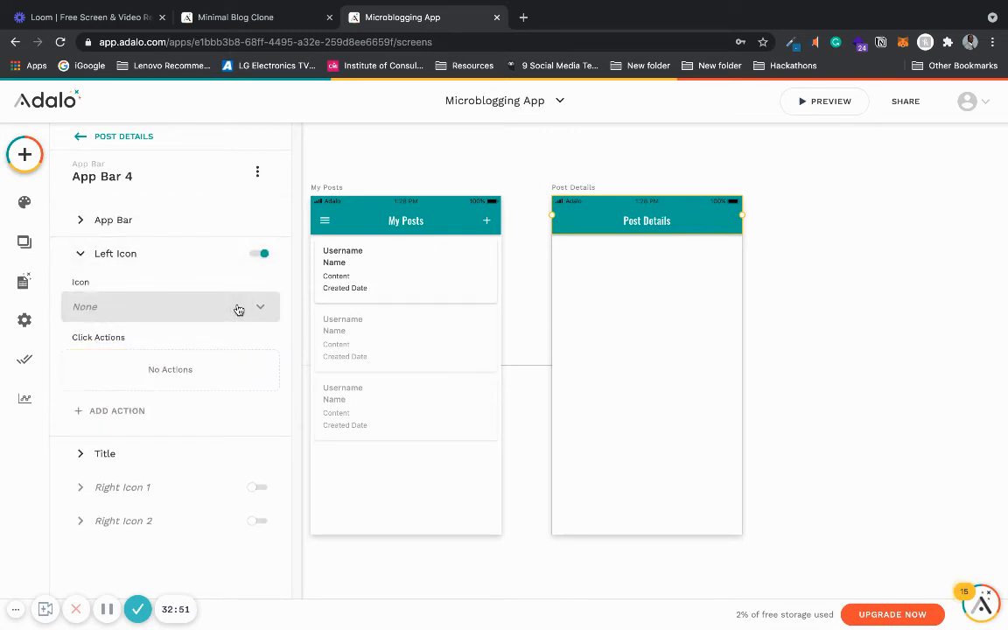
pyautogui.click(166, 309)
pyautogui.write('bac')
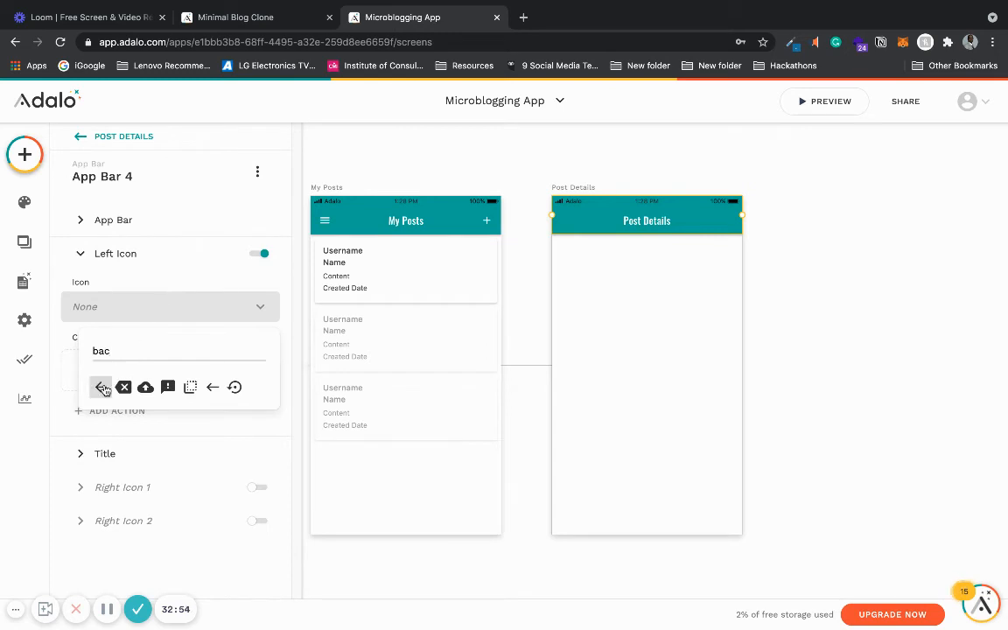
pyautogui.click(100, 387)
# - Give the left arrow icon a Link action that goes Back
pyautogui.click(109, 411)
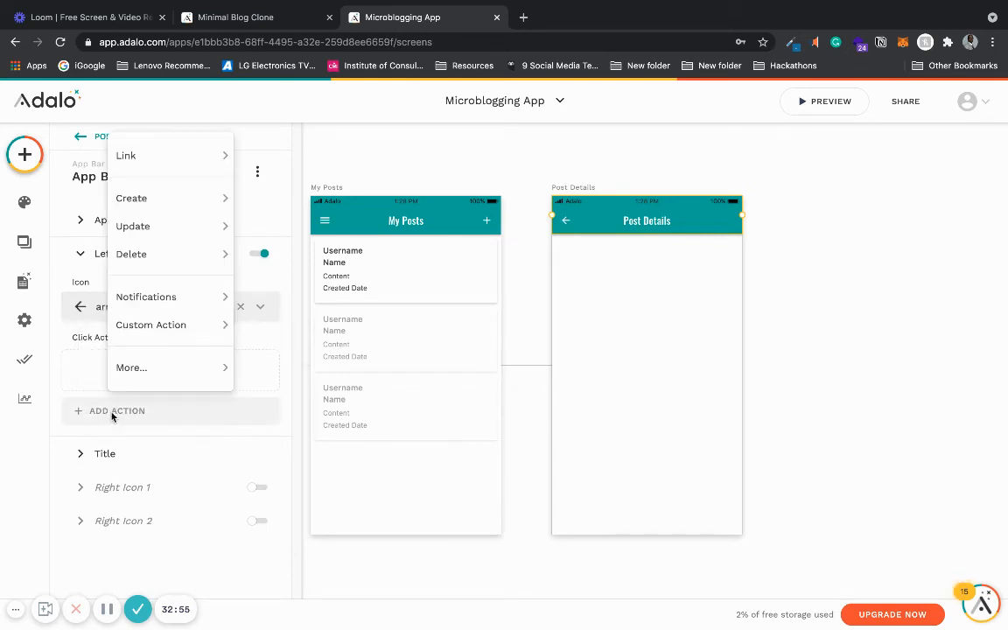
pyautogui.moveTo(193, 158)
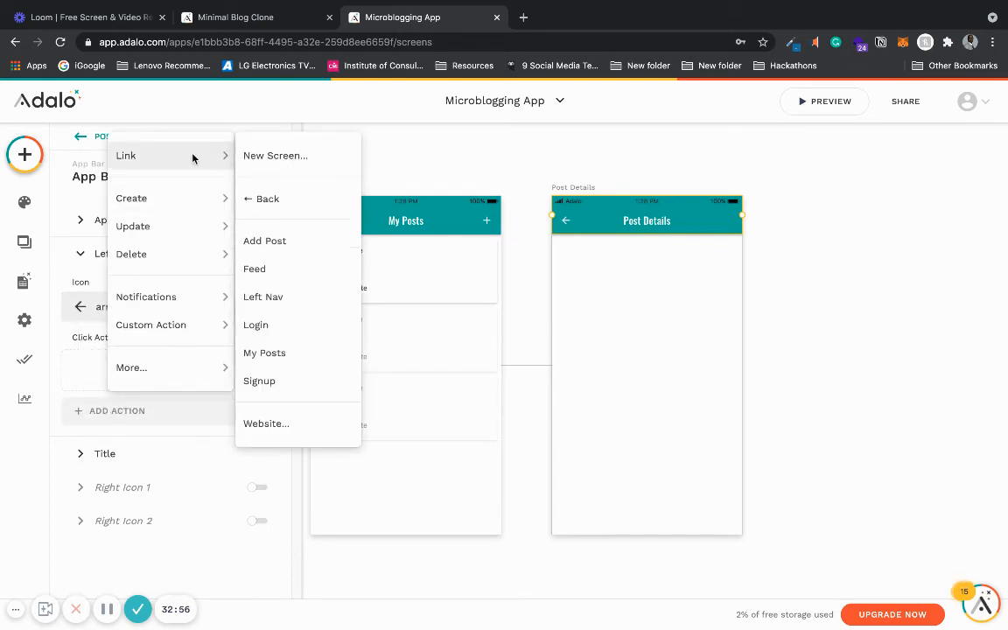
pyautogui.click(278, 199)
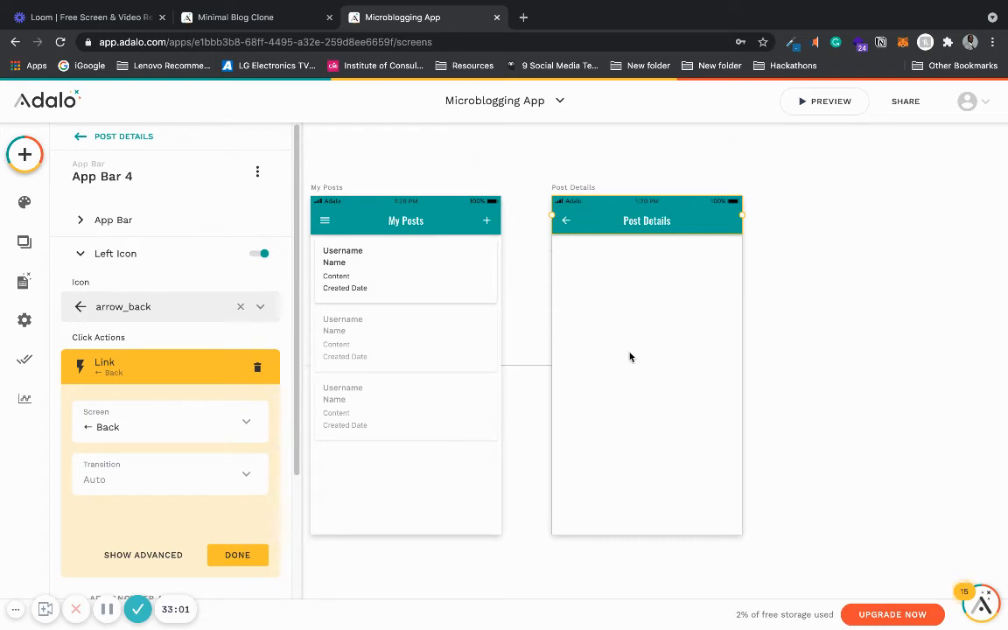
pyautogui.click(222, 555)
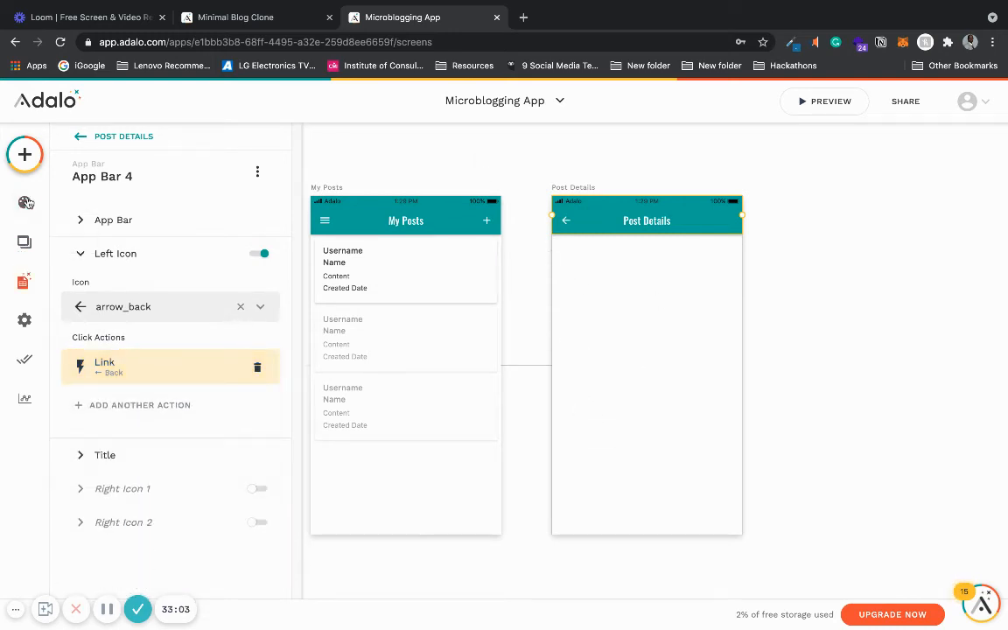
pyautogui.click(24, 156)
pyautogui.moveTo(113, 327); pyautogui.dragTo(582, 255)
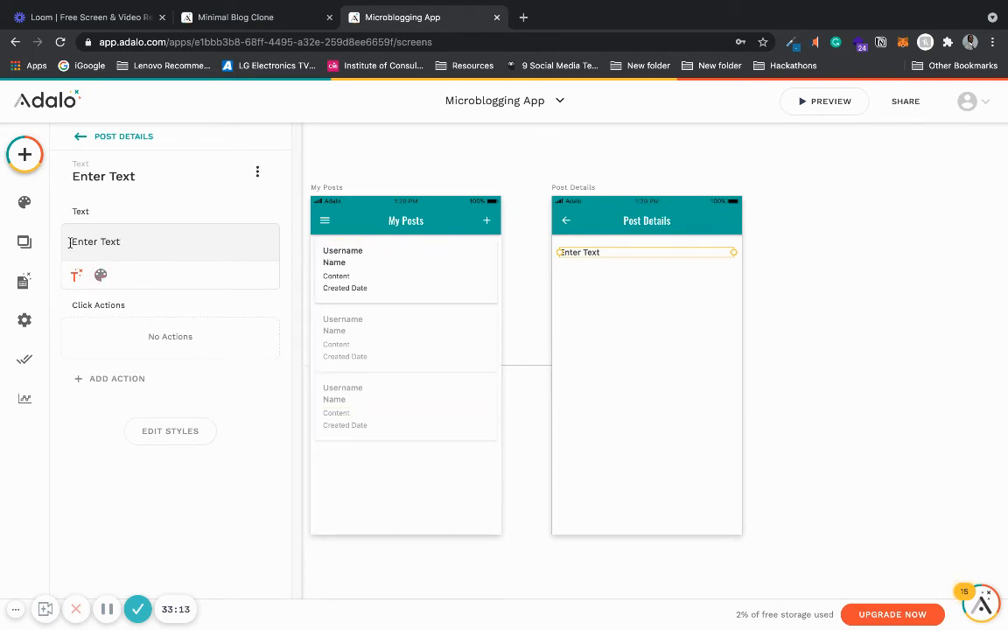
pyautogui.press('BackSpace')
pyautogui.press('BackSpace')
pyautogui.press('BackSpace')
pyautogui.press('BackSpace')
pyautogui.press('BackSpace')
pyautogui.press('BackSpace')
pyautogui.press('BackSpace')
pyautogui.press('BackSpace')
pyautogui.press('BackSpace')
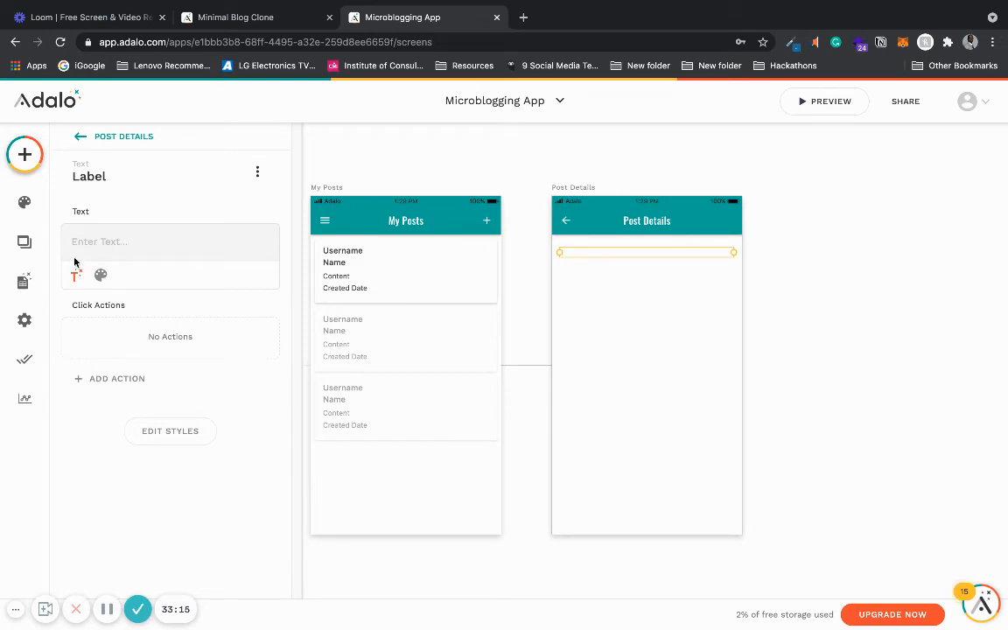
pyautogui.click(100, 274)
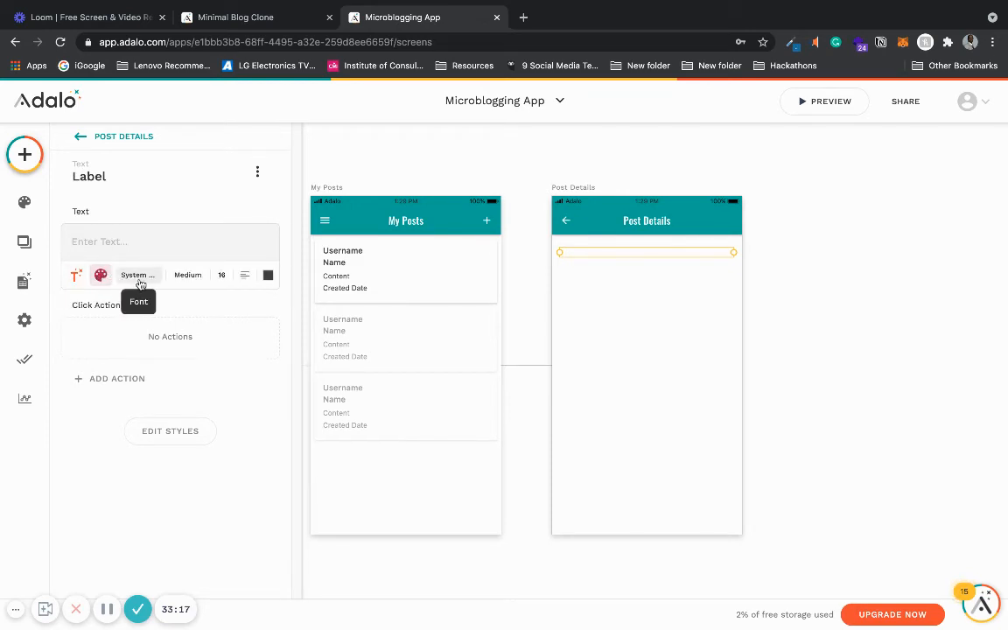
pyautogui.click(70, 275)
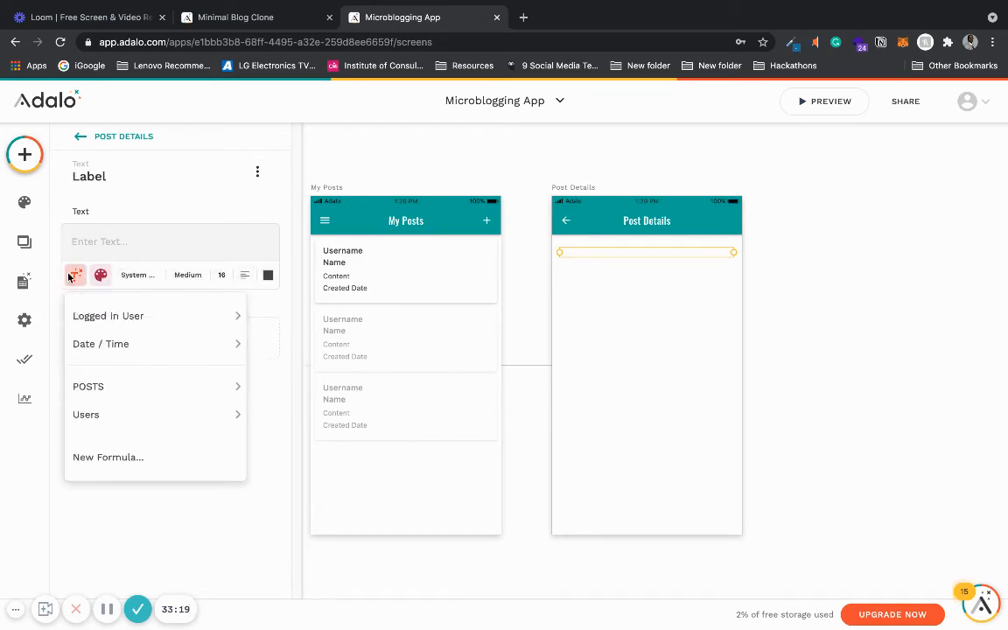
pyautogui.click(450, 169)
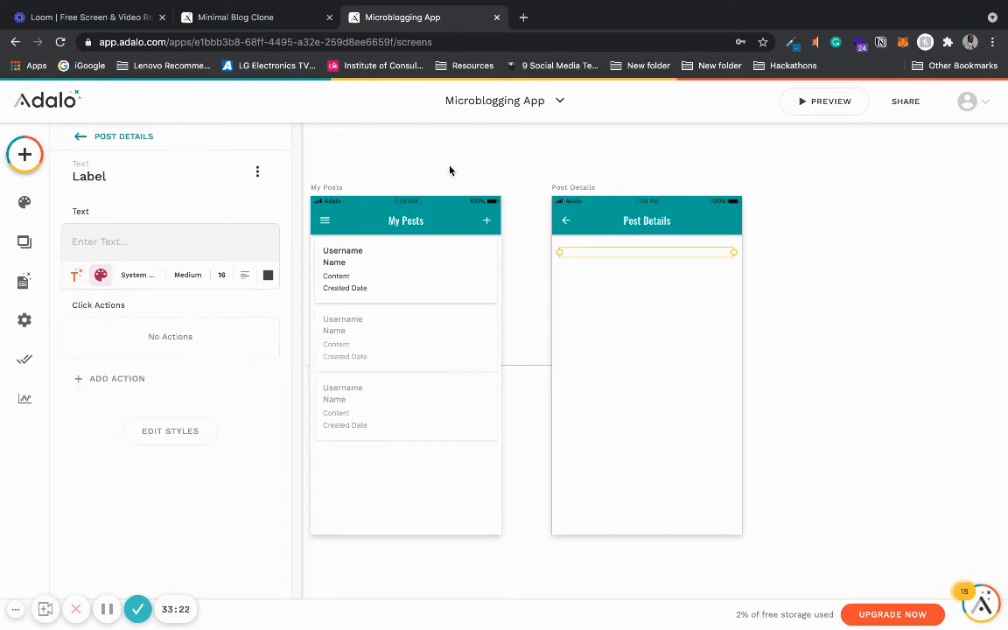
pyautogui.click(815, 279)
pyautogui.click(665, 254)
pyautogui.press('Delete')
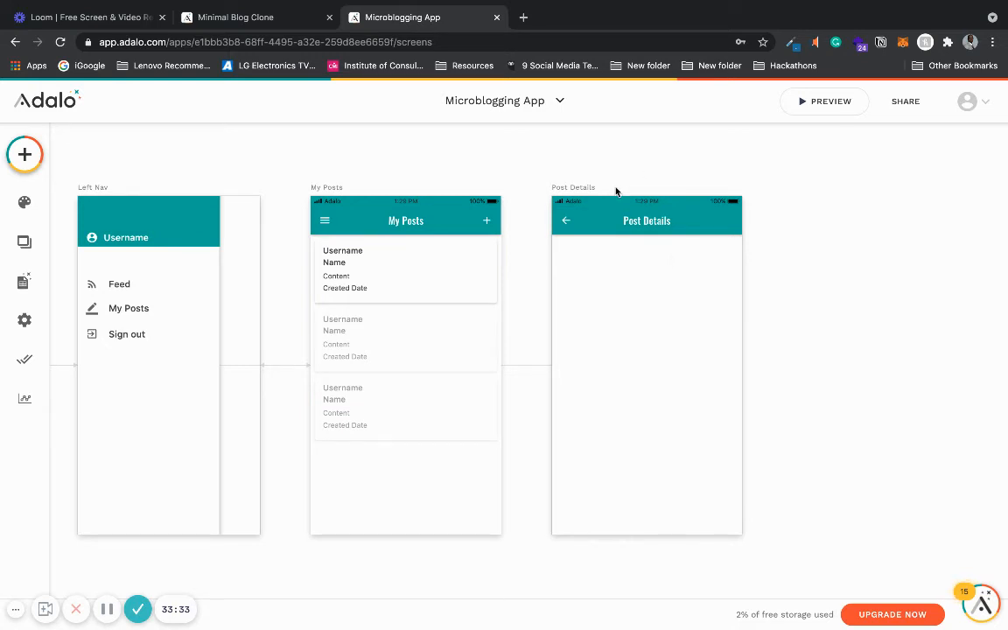
# - Add a Link action to the My Posts list items that opens the Post Details screen
pyautogui.click(413, 271)
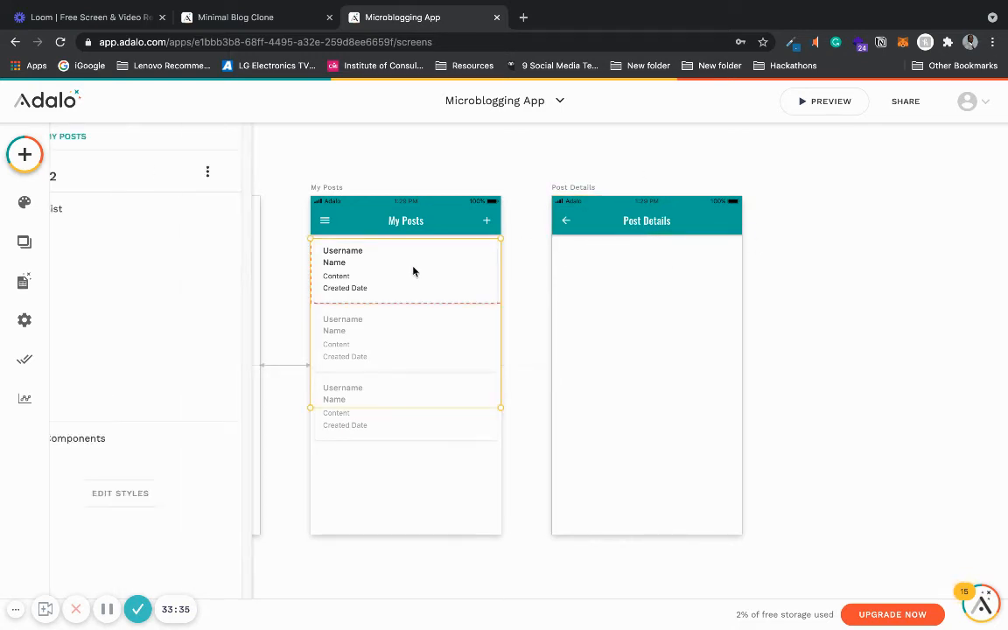
pyautogui.click(165, 213)
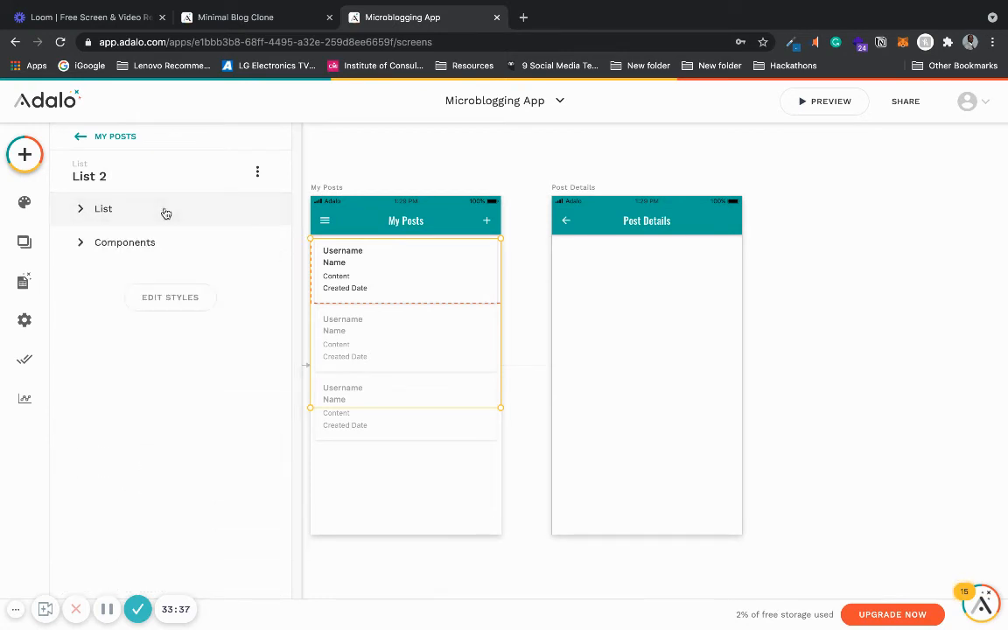
pyautogui.click(166, 213)
pyautogui.scroll(-3, 299, 350)
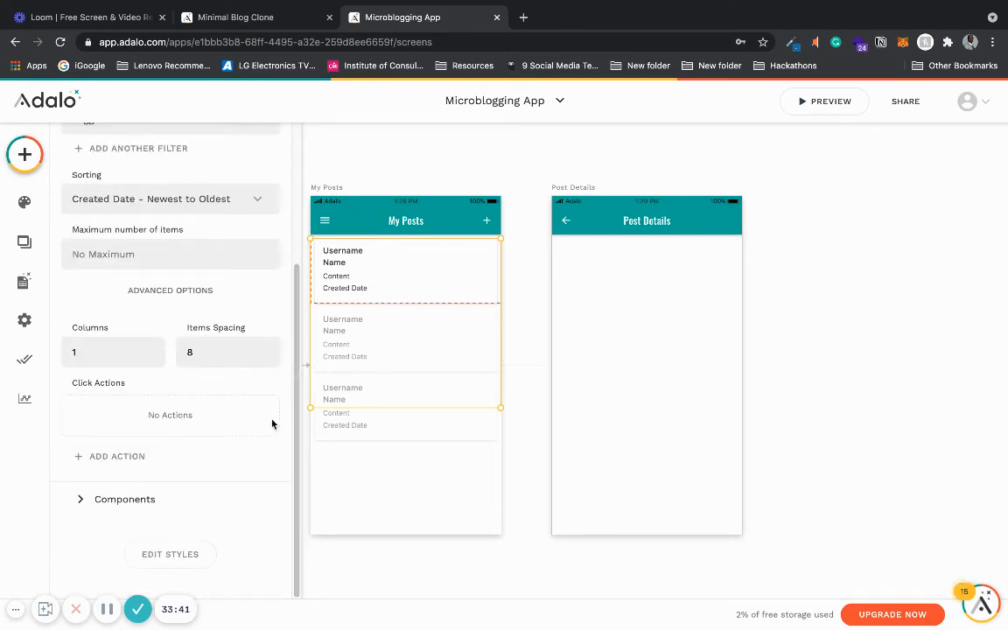
pyautogui.click(237, 456)
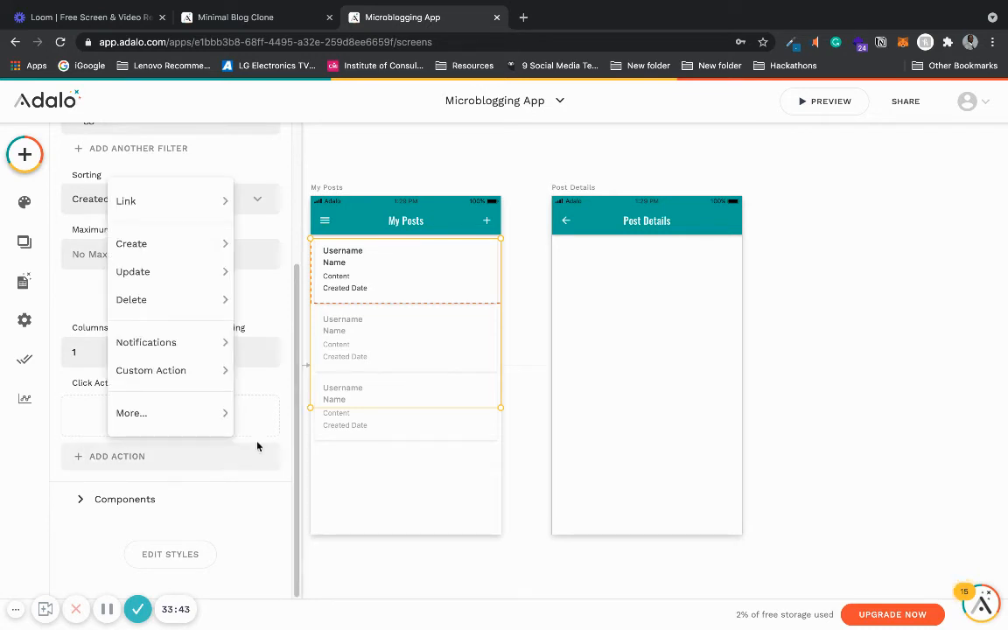
pyautogui.moveTo(175, 213)
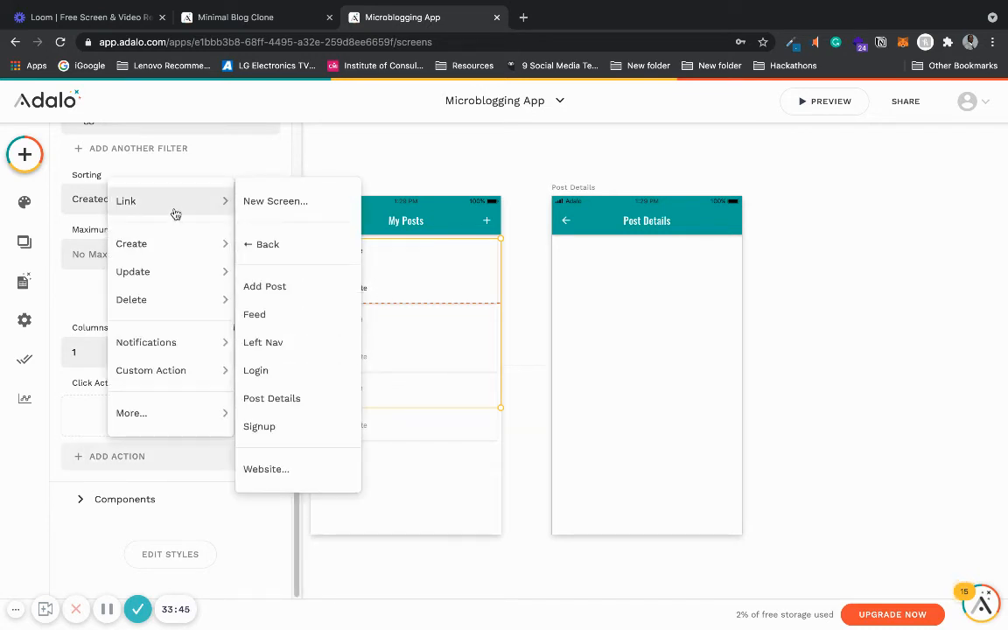
pyautogui.click(315, 410)
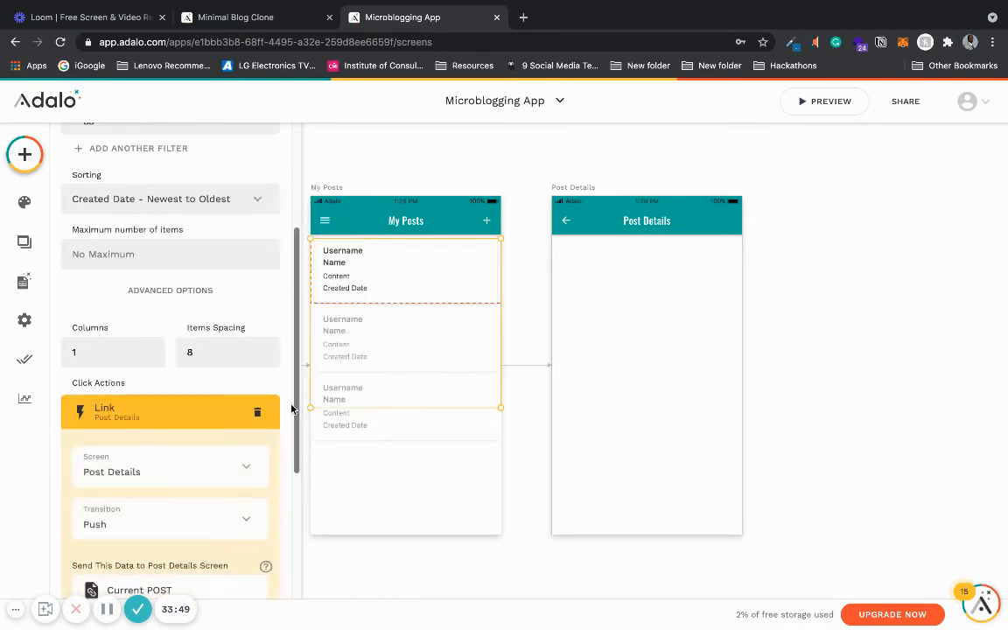
pyautogui.moveTo(292, 412); pyautogui.dragTo(292, 499)
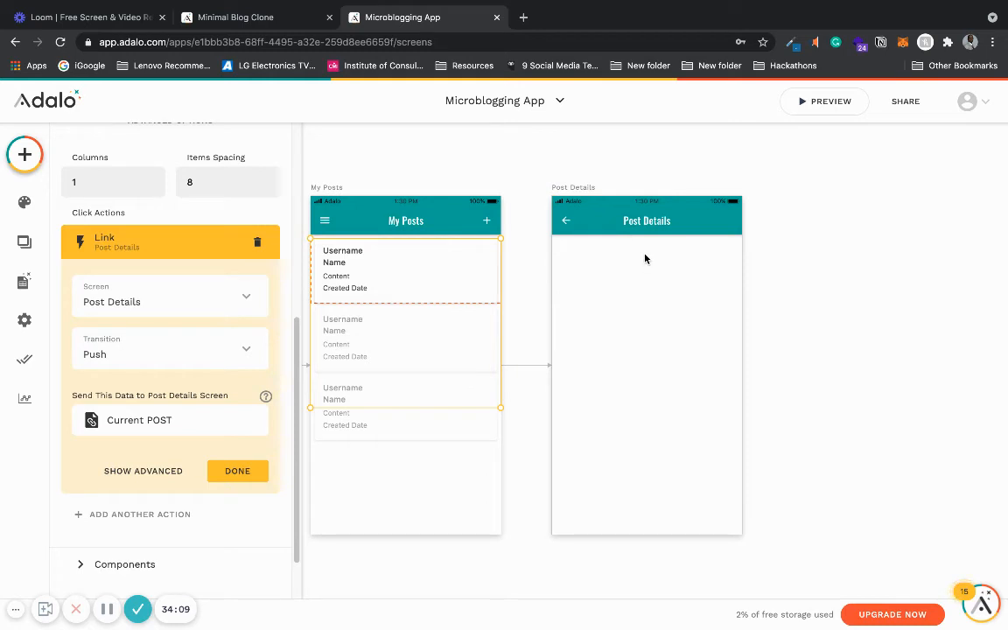
pyautogui.click(237, 471)
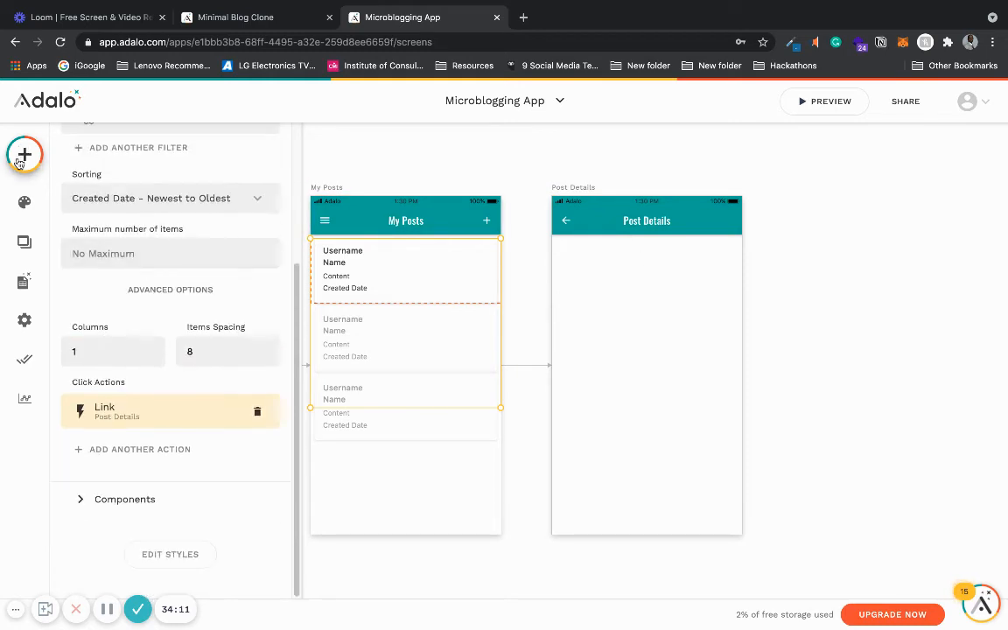
# - Add a text element to Post Details showing the current post's Name
pyautogui.click(20, 163)
pyautogui.moveTo(91, 291); pyautogui.dragTo(585, 253)
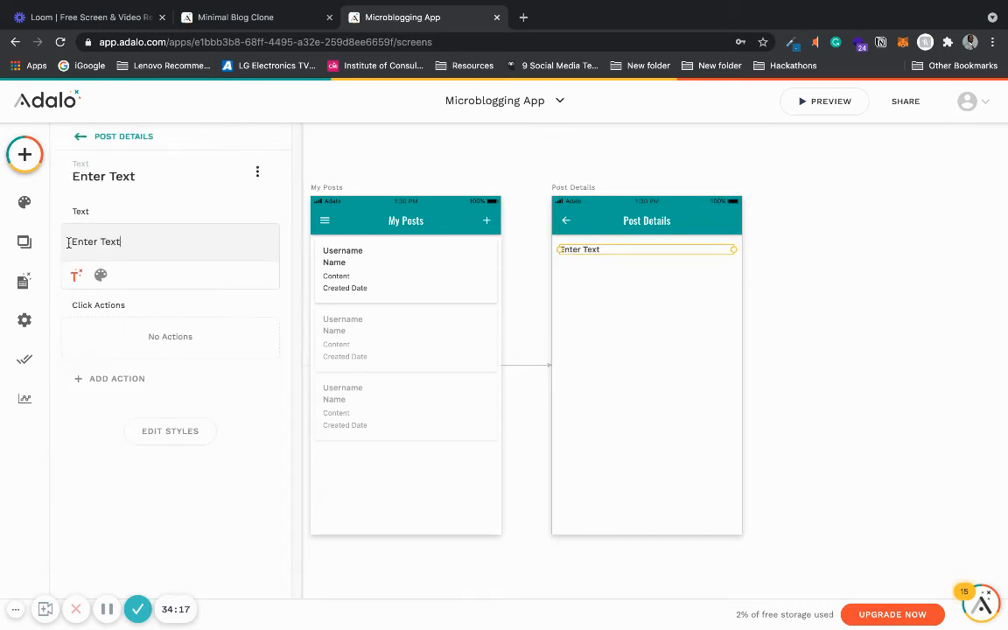
pyautogui.click(170, 244)
pyautogui.press('BackSpace')
pyautogui.press('BackSpace')
pyautogui.press('BackSpace')
pyautogui.press('BackSpace')
pyautogui.press('BackSpace')
pyautogui.press('BackSpace')
pyautogui.press('BackSpace')
pyautogui.press('BackSpace')
pyautogui.press('BackSpace')
pyautogui.press('BackSpace')
pyautogui.click(74, 277)
pyautogui.moveTo(116, 310)
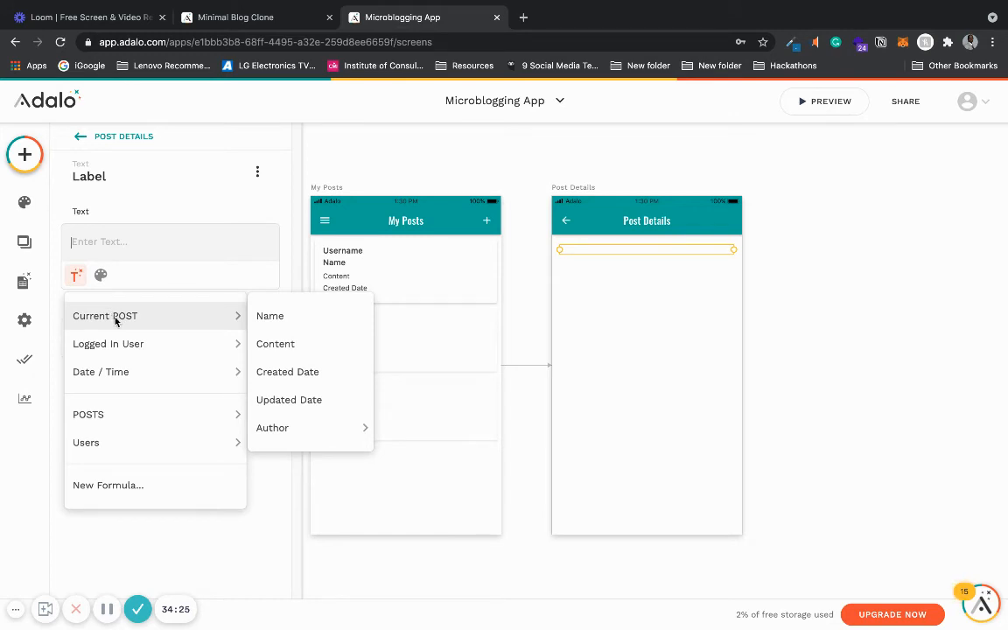
pyautogui.click(302, 317)
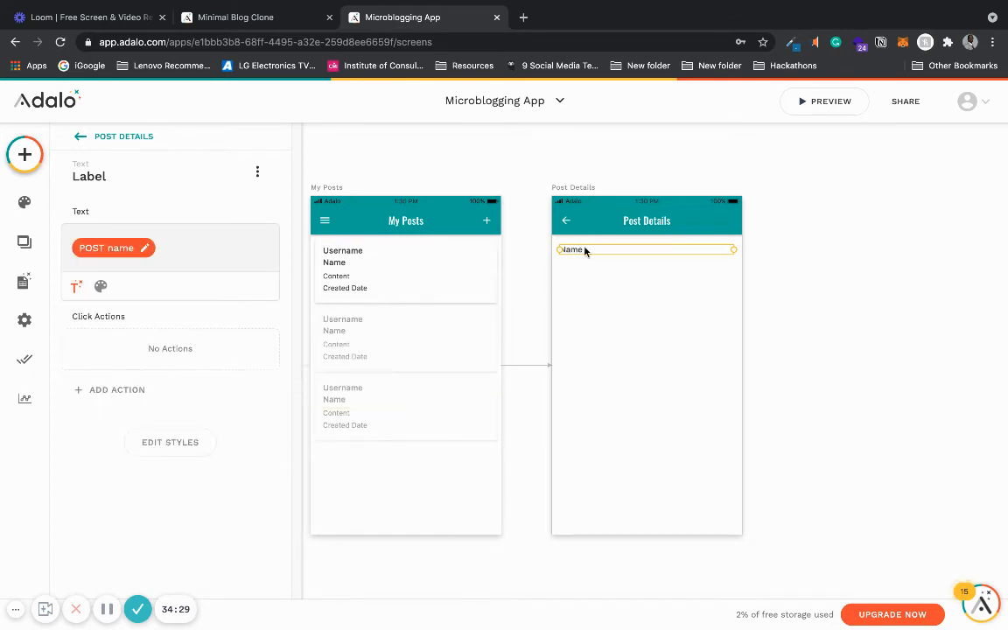
# - Duplicate the Name text below it and change its content to the current post's Content
pyautogui.moveTo(584, 251); pyautogui.dragTo(585, 270)
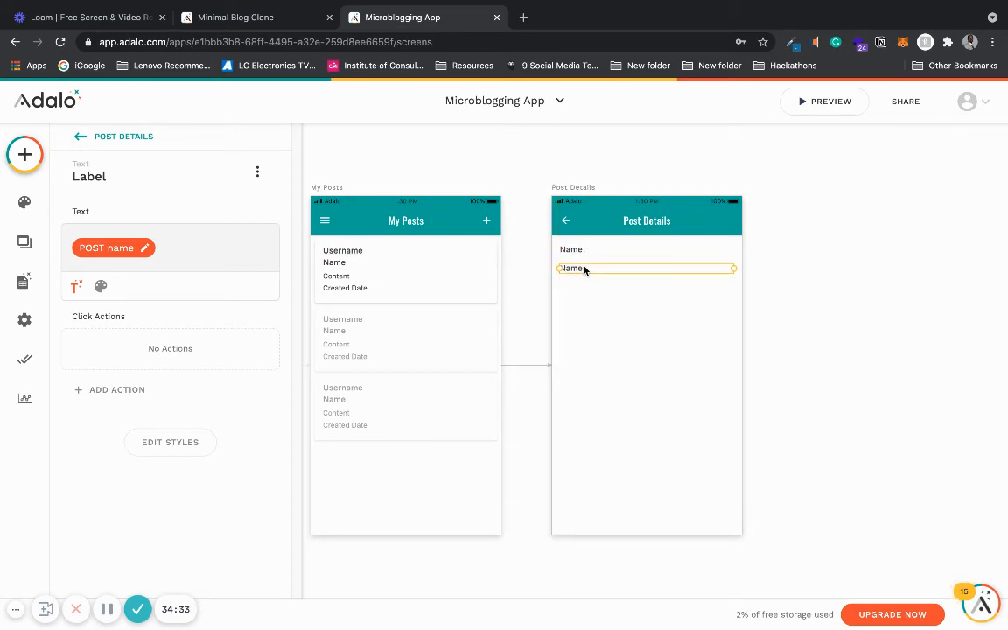
pyautogui.click(107, 248)
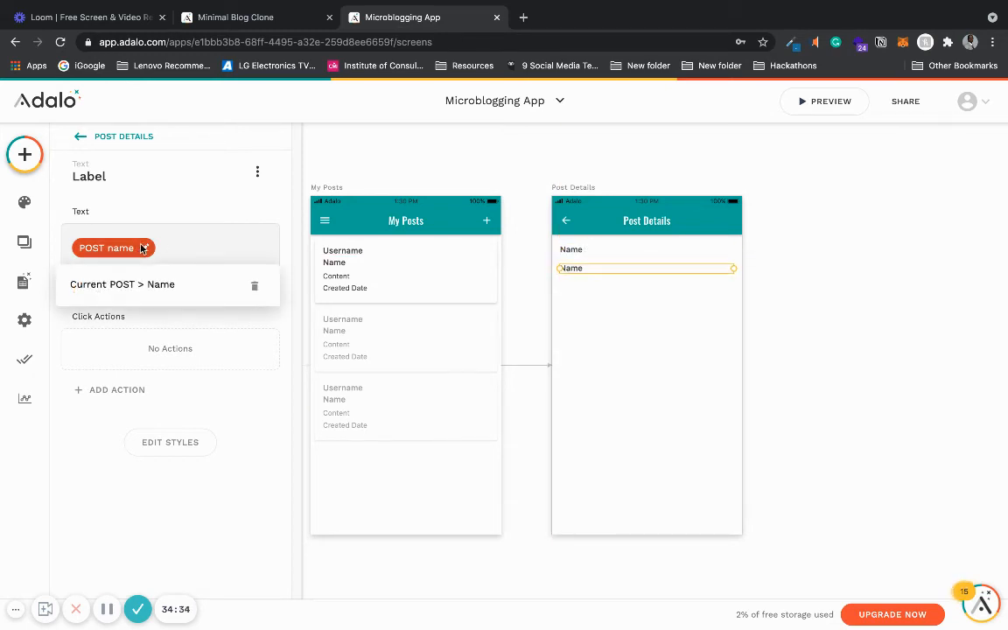
pyautogui.click(253, 286)
pyautogui.click(77, 274)
pyautogui.moveTo(123, 312)
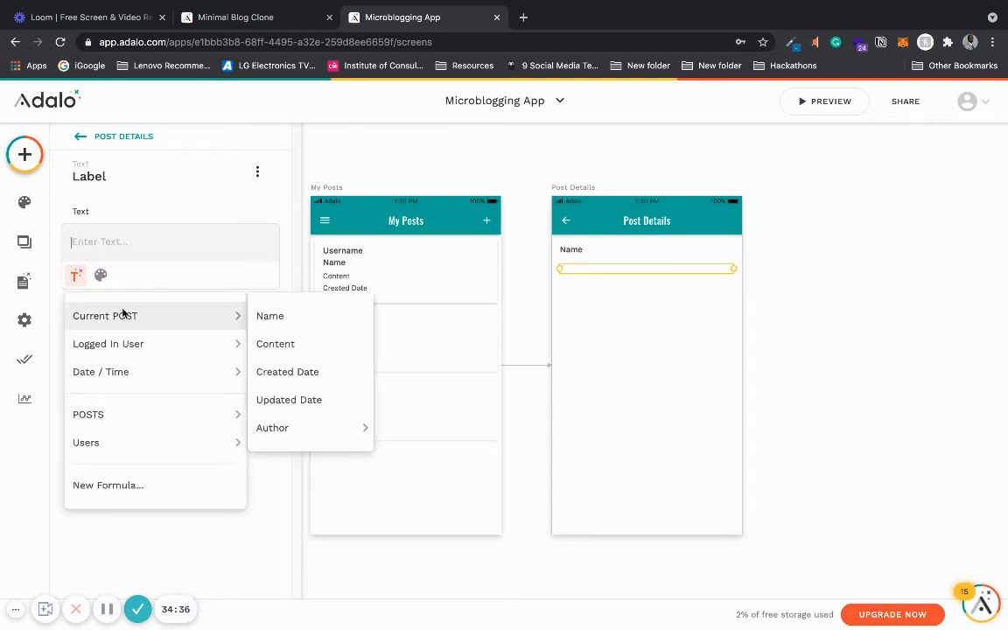
pyautogui.click(308, 343)
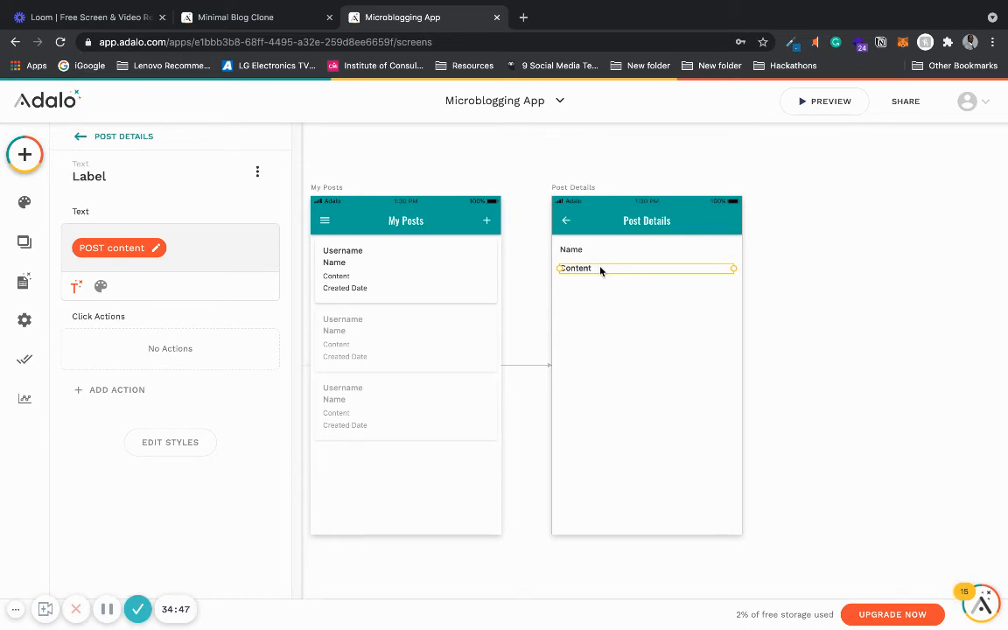
# - Duplicate the Content text below it and change its content to the current post's Created Date
pyautogui.moveTo(600, 268); pyautogui.dragTo(602, 293)
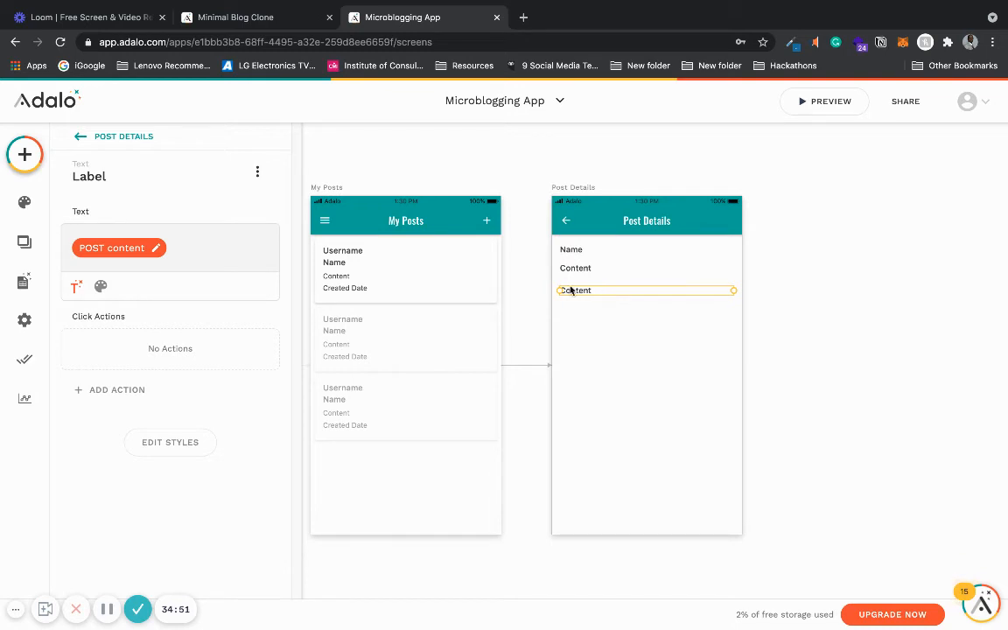
pyautogui.click(149, 248)
pyautogui.click(254, 285)
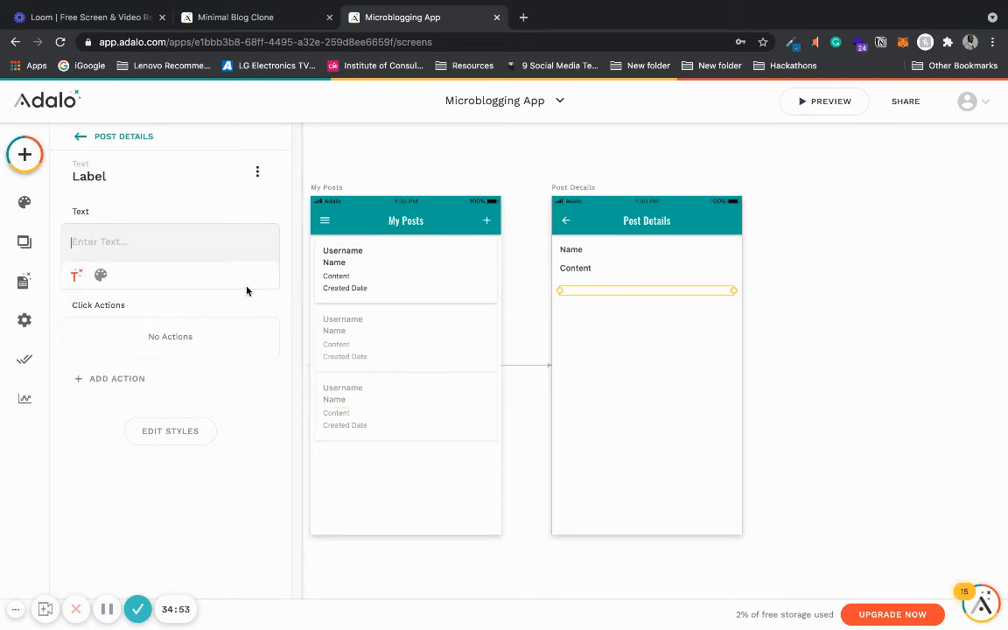
pyautogui.click(76, 275)
pyautogui.moveTo(123, 316)
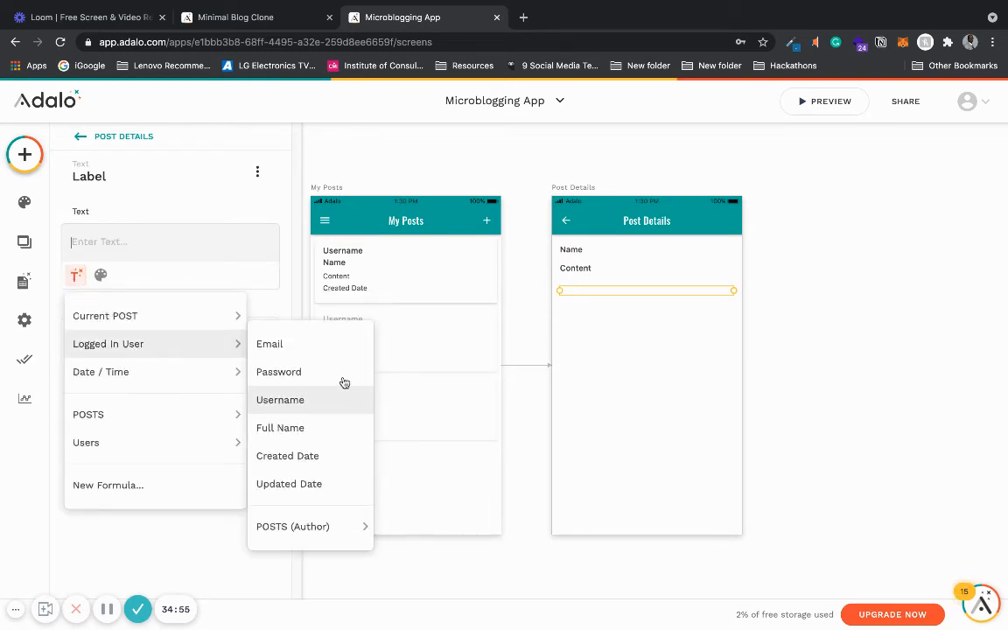
pyautogui.click(315, 371)
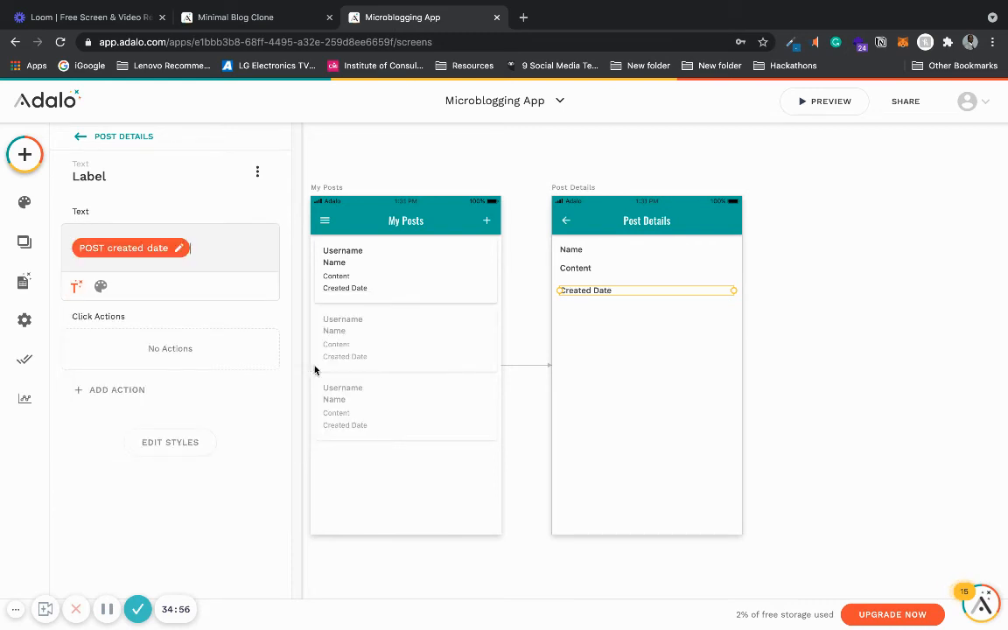
# - Nudge the Created Date text up slightly, then group the Name, Content and Created Date texts on Post Details
pyautogui.click(795, 328)
pyautogui.moveTo(603, 290); pyautogui.dragTo(604, 287)
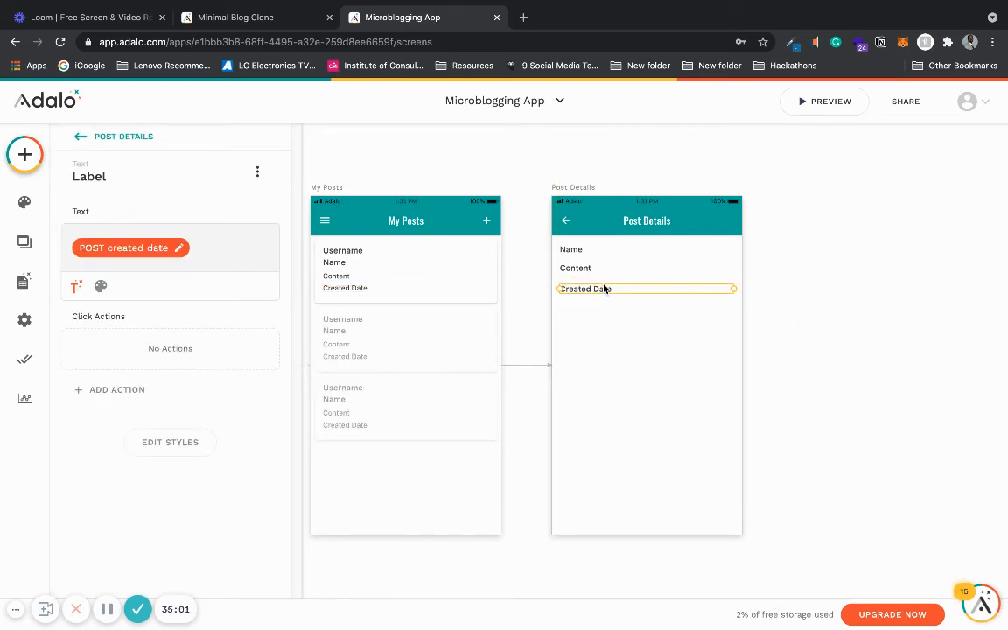
pyautogui.keyDown('shift'); pyautogui.click(587, 269); pyautogui.keyUp('shift')
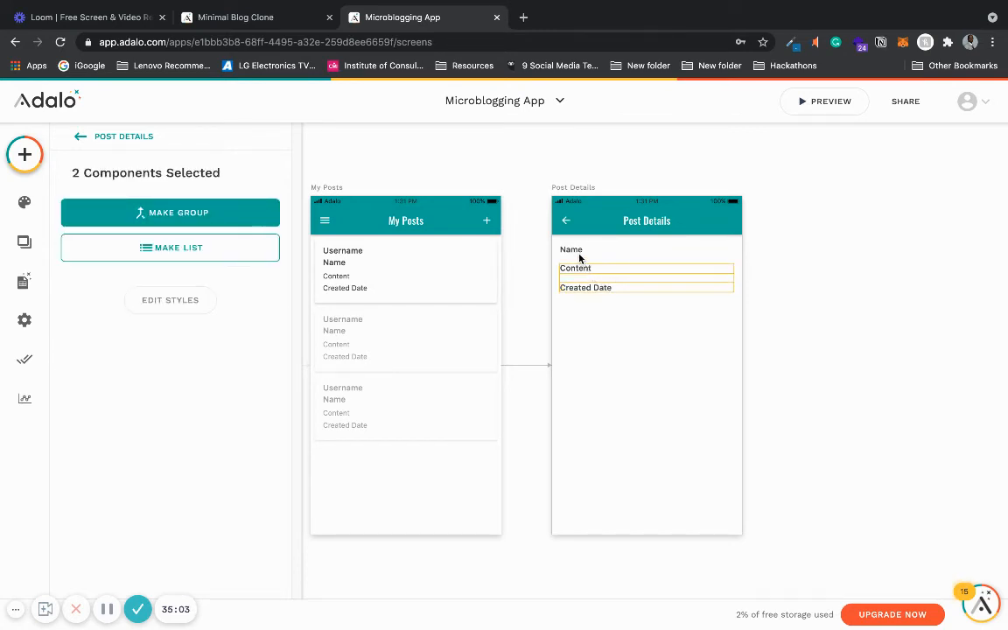
pyautogui.keyDown('shift'); pyautogui.click(579, 255); pyautogui.keyUp('shift')
pyautogui.click(191, 211)
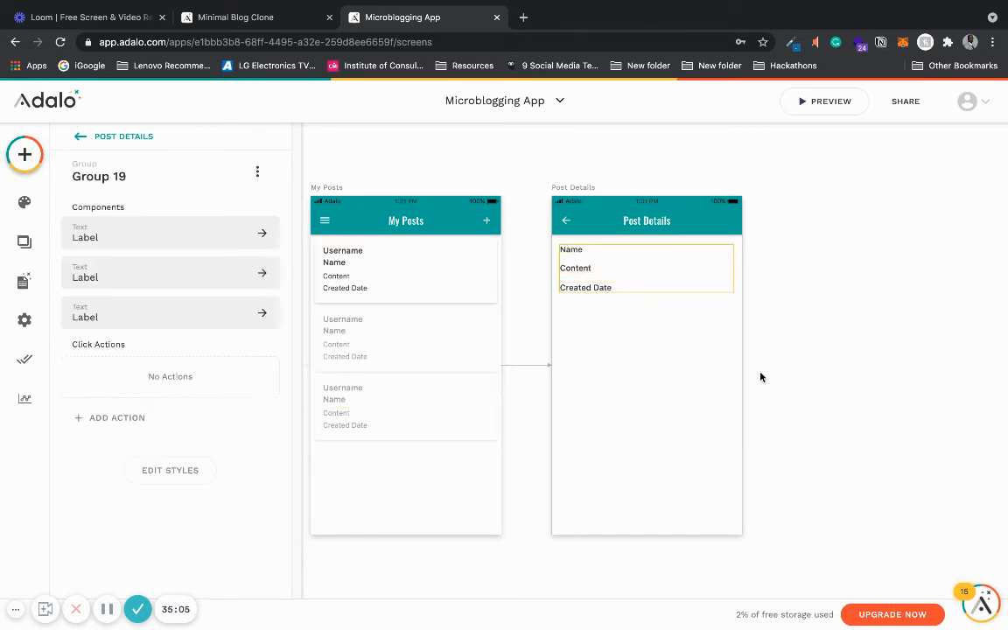
pyautogui.click(833, 342)
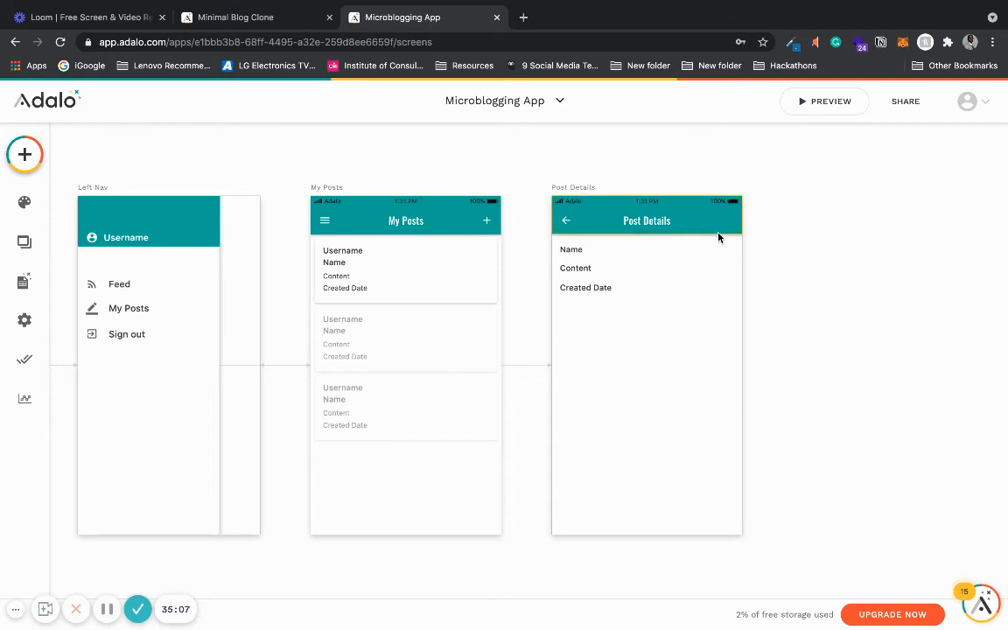
# - Preview the app, opening each post from My Posts to check its Post Details screen, then close the preview
pyautogui.click(806, 98)
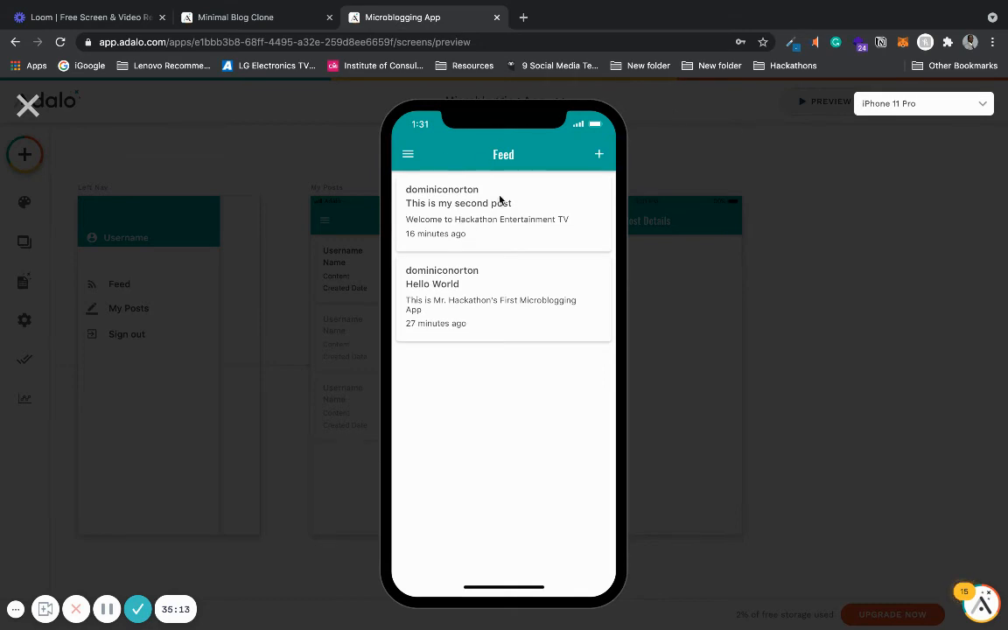
pyautogui.click(407, 154)
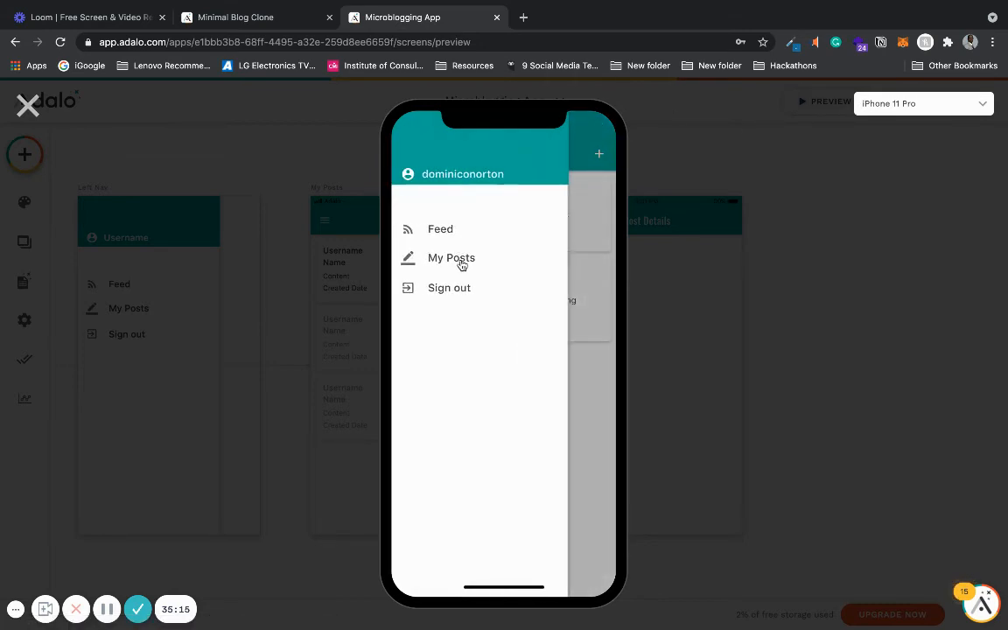
pyautogui.click(459, 260)
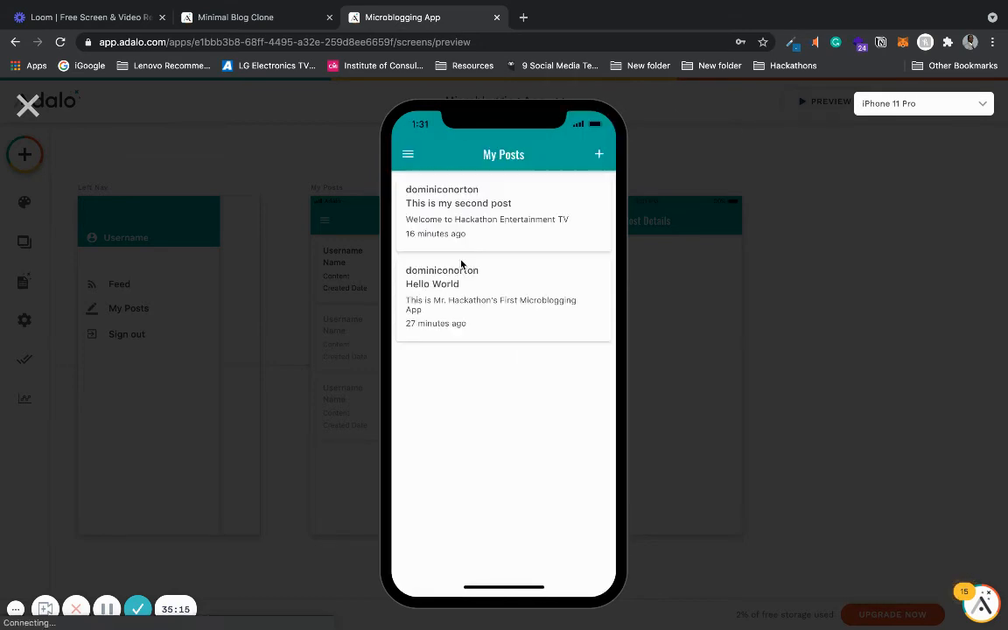
pyautogui.click(500, 218)
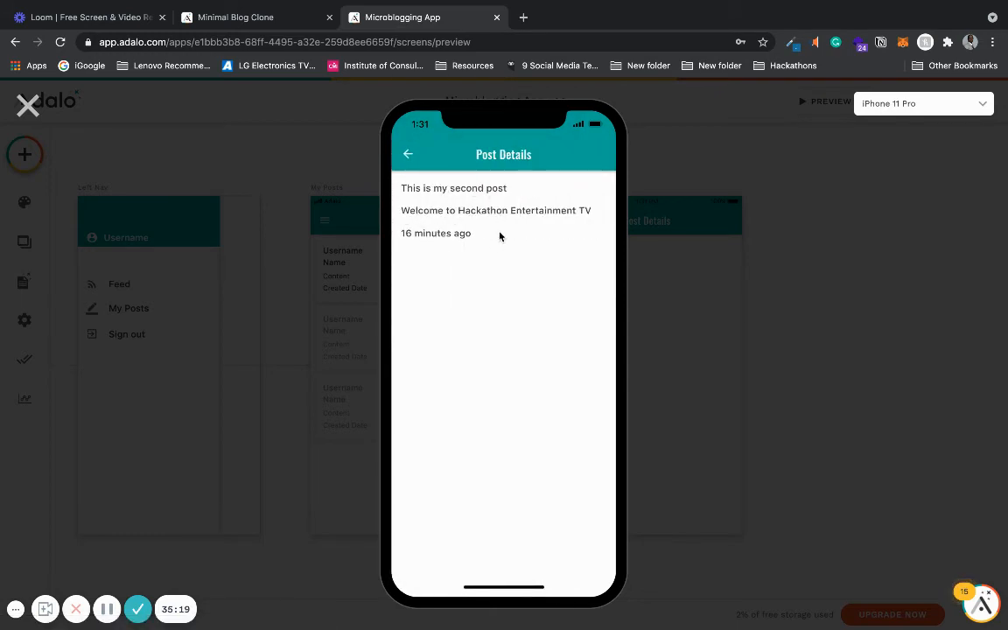
pyautogui.click(404, 157)
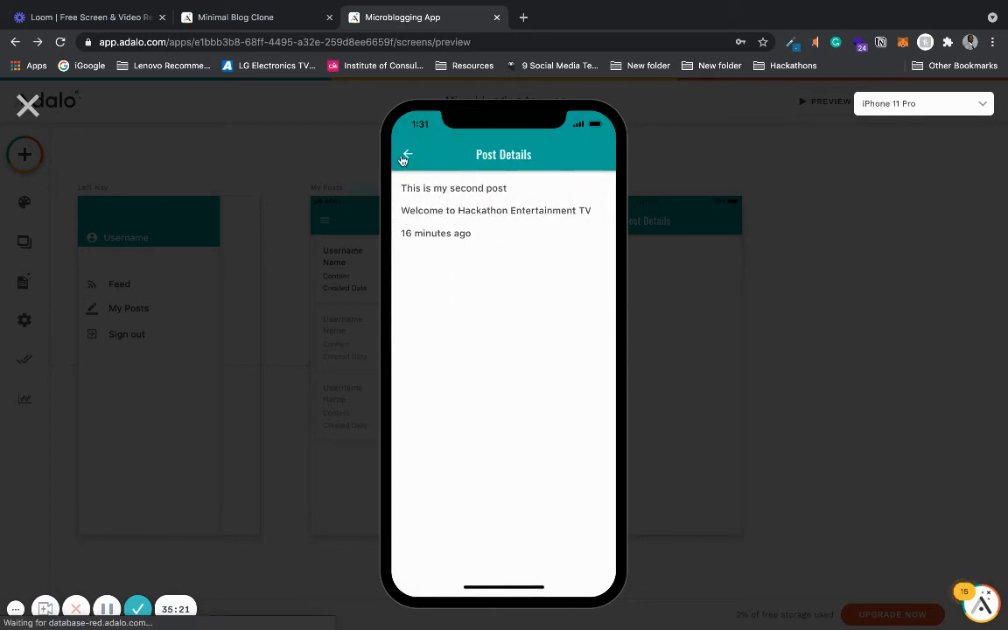
pyautogui.click(443, 294)
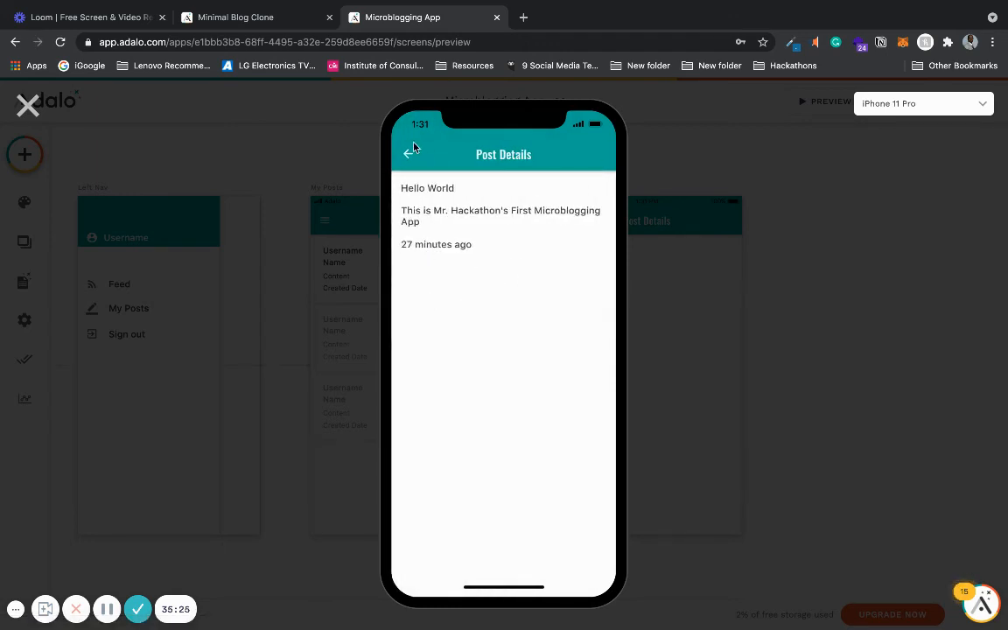
pyautogui.click(407, 152)
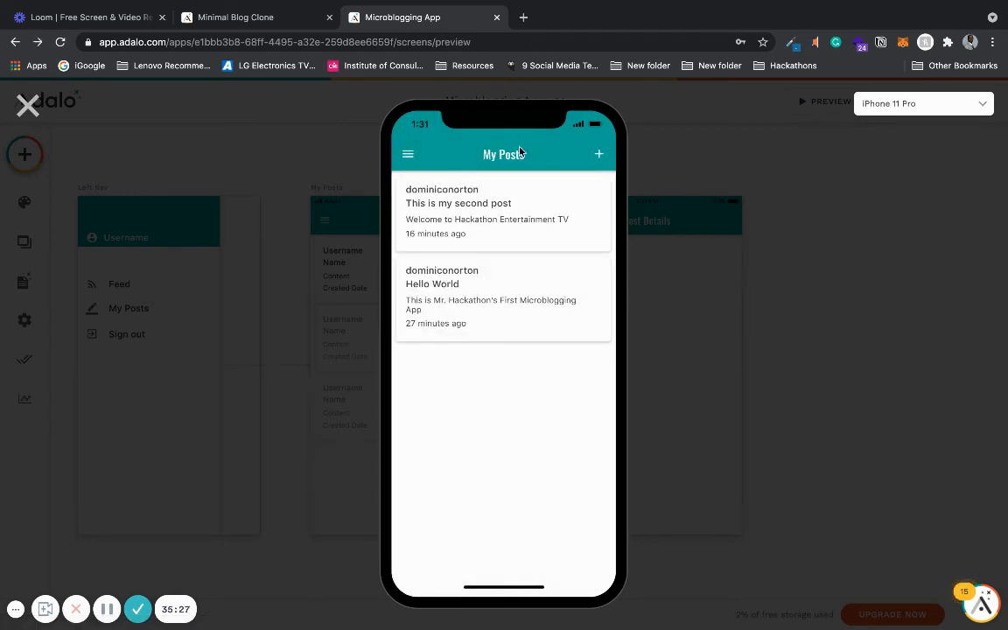
pyautogui.click(28, 105)
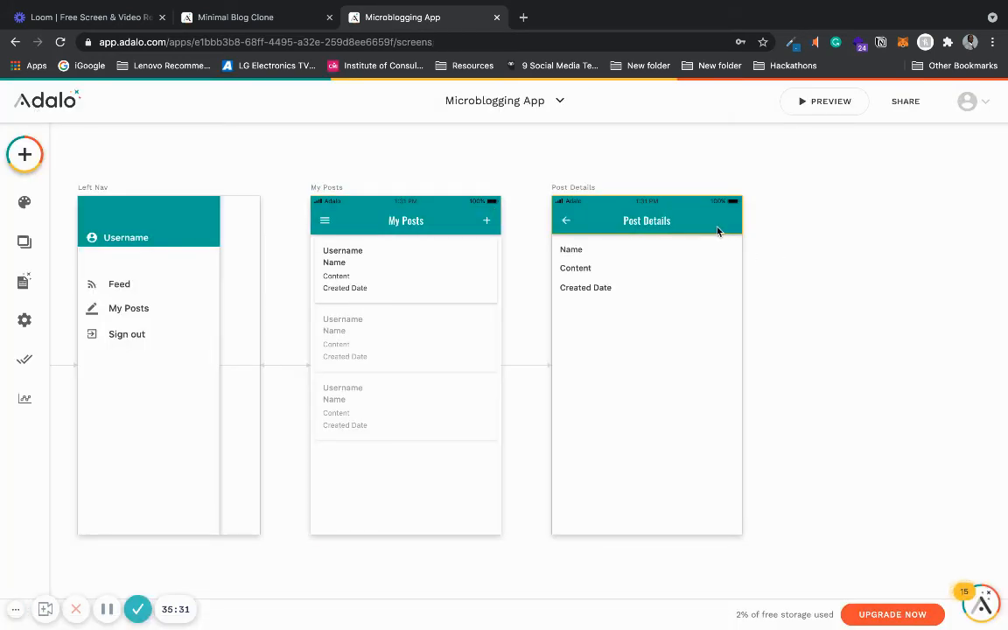
# - Add a Link action to the Feed list items that opens the Post Details screen
pyautogui.scroll(-5, 717, 231)
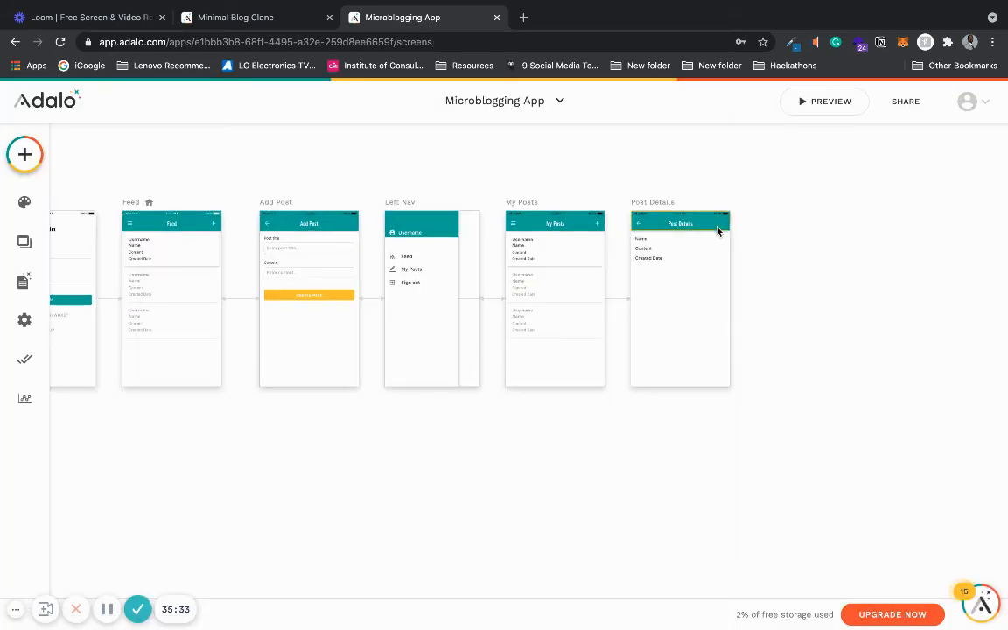
pyautogui.scroll(3, 938, 271)
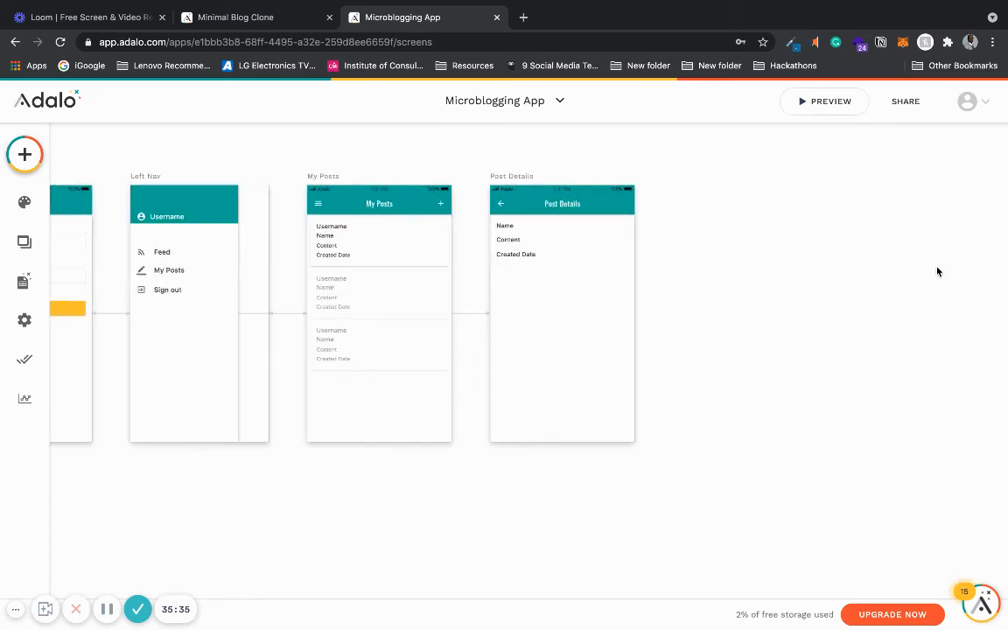
pyautogui.scroll(2, 582, 187)
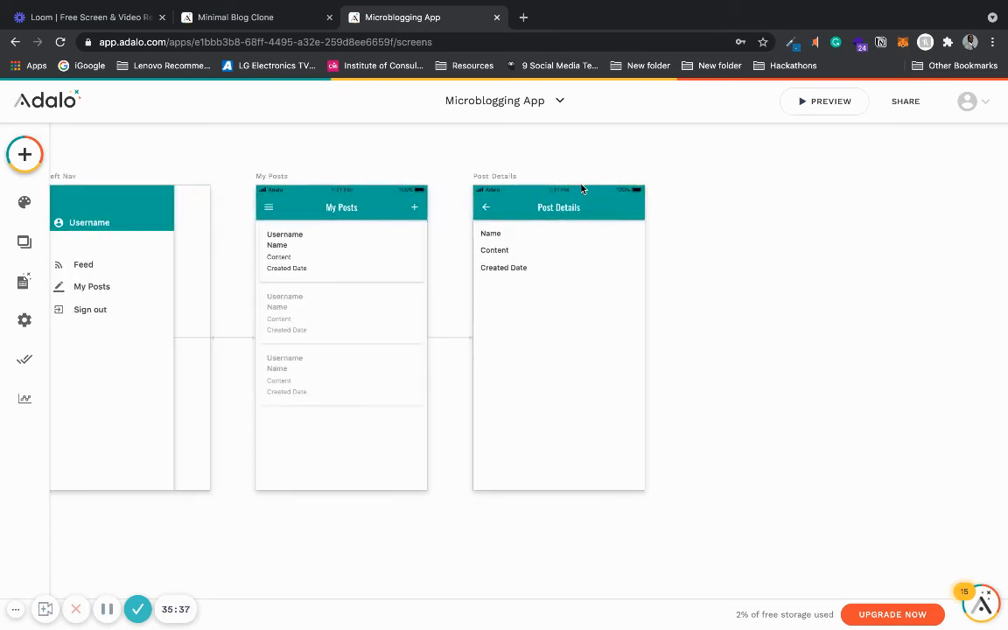
pyautogui.scroll(-2, 575, 207)
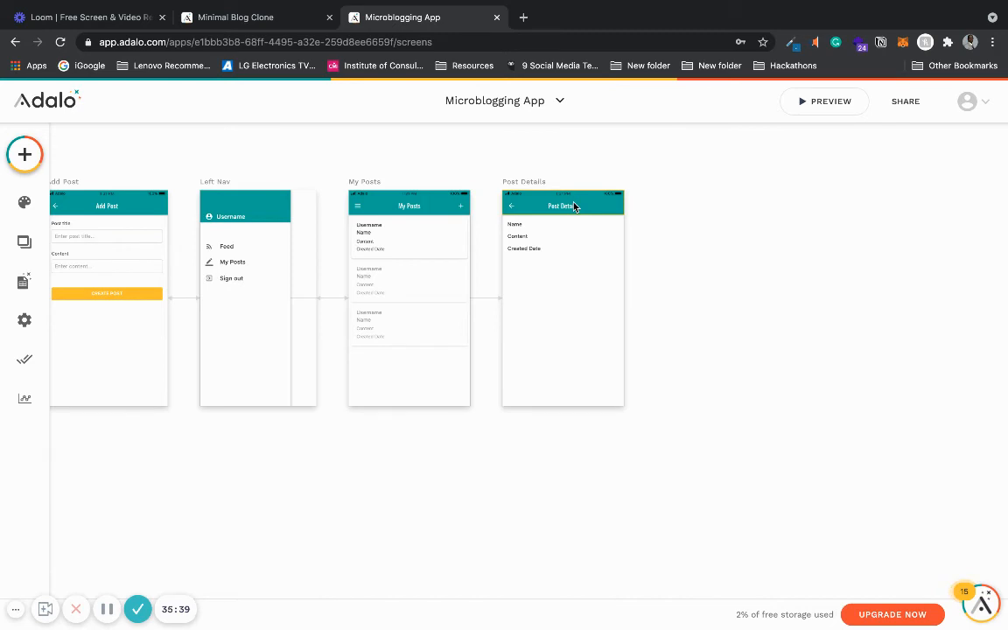
pyautogui.scroll(-3, 575, 207)
pyautogui.scroll(5, 287, 193)
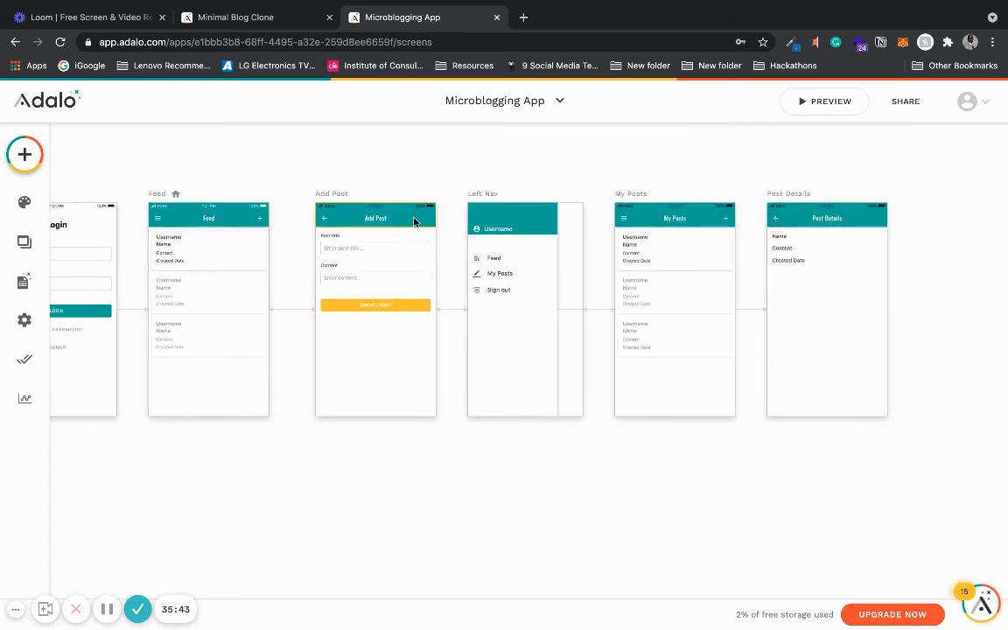
pyautogui.click(221, 261)
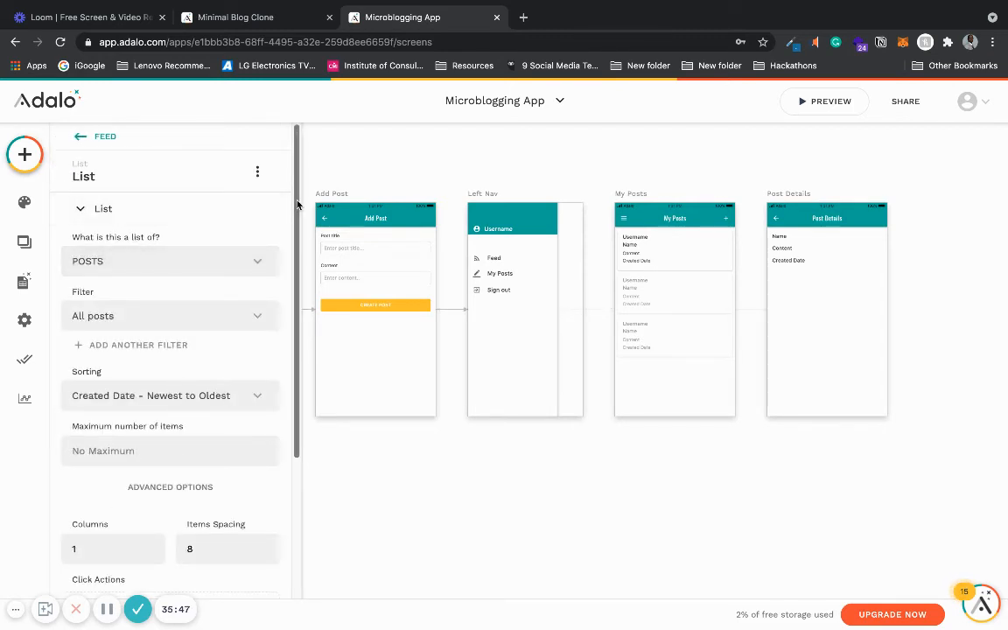
pyautogui.scroll(-3, 227, 263)
pyautogui.click(192, 454)
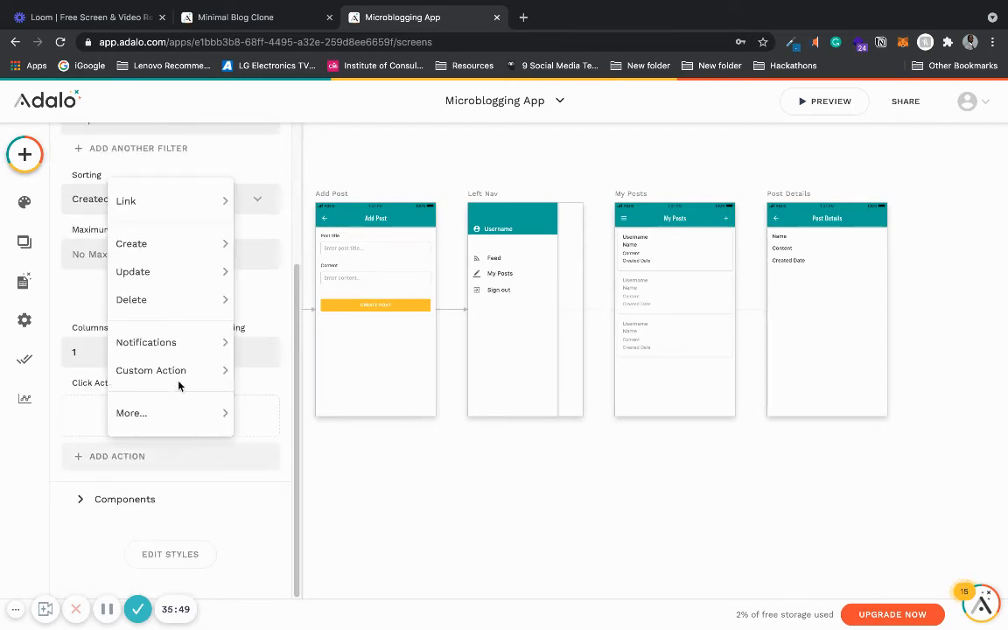
pyautogui.moveTo(187, 200)
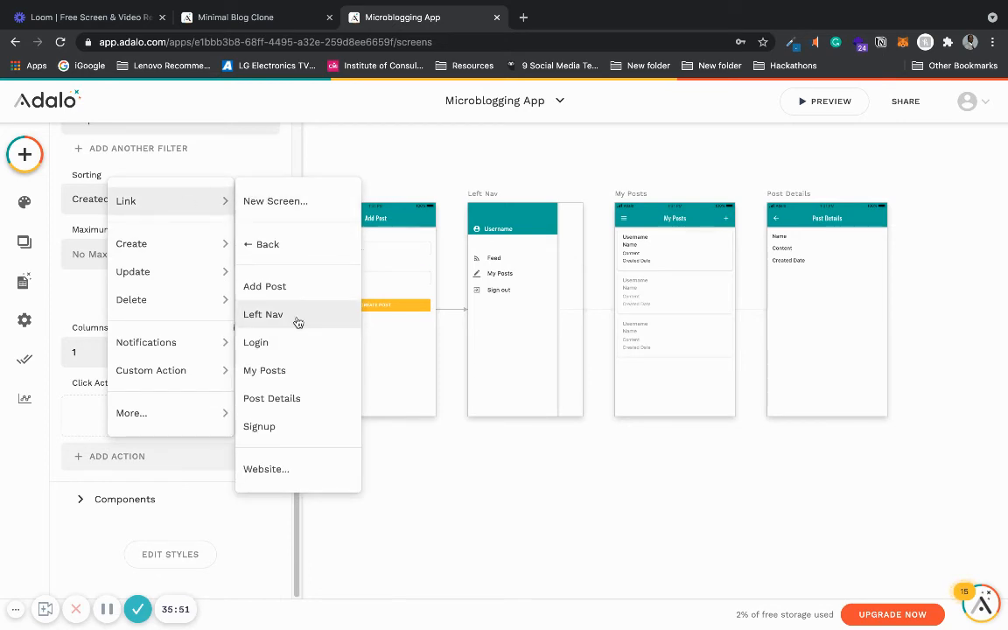
pyautogui.click(296, 407)
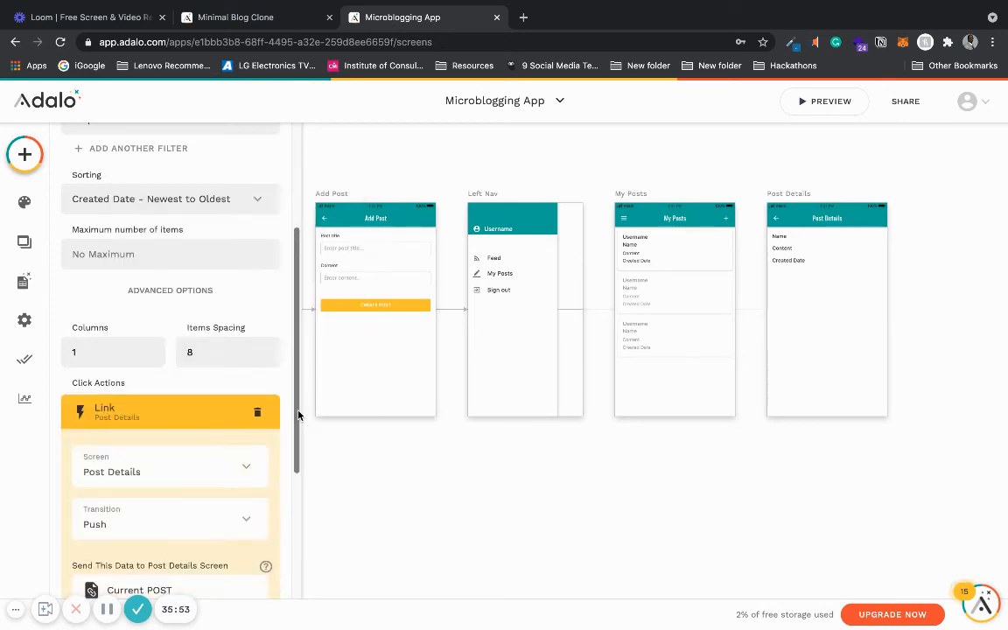
pyautogui.scroll(-3, 179, 258)
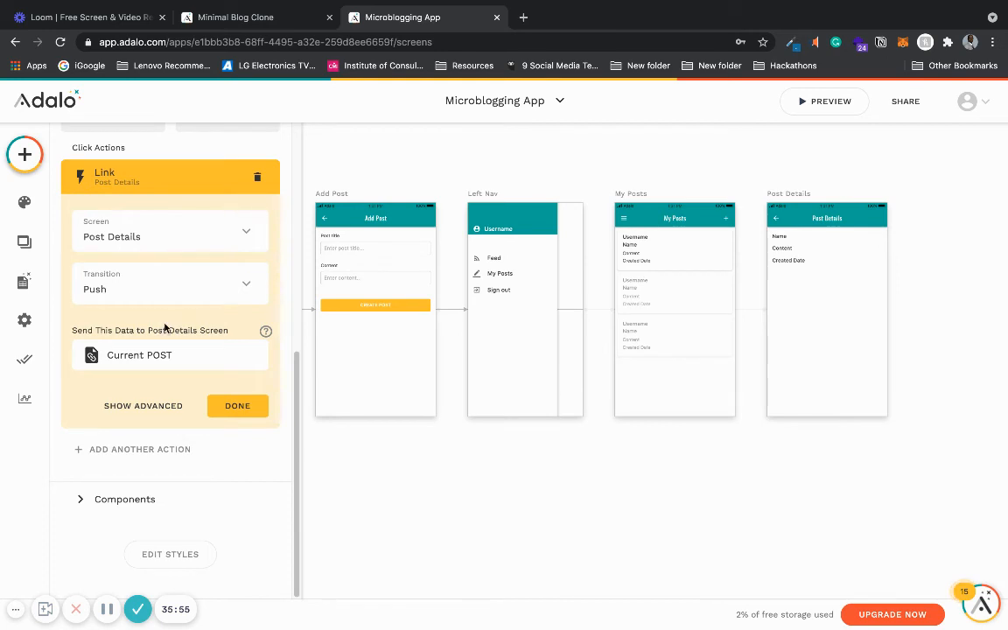
pyautogui.click(238, 407)
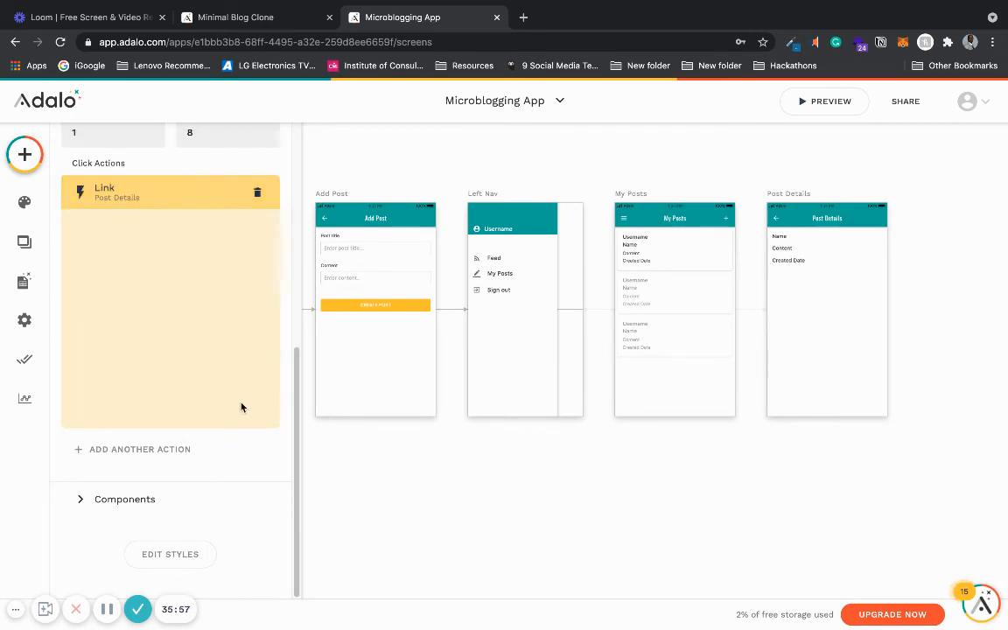
pyautogui.click(424, 446)
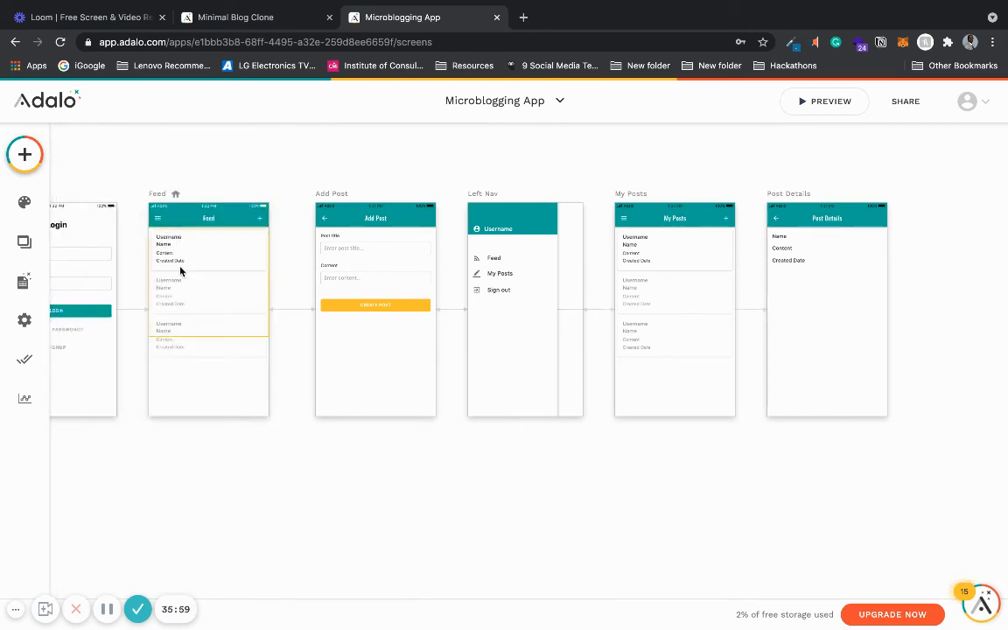
# - Enable Right Icon 1 on the Post Details app bar
pyautogui.click(673, 267)
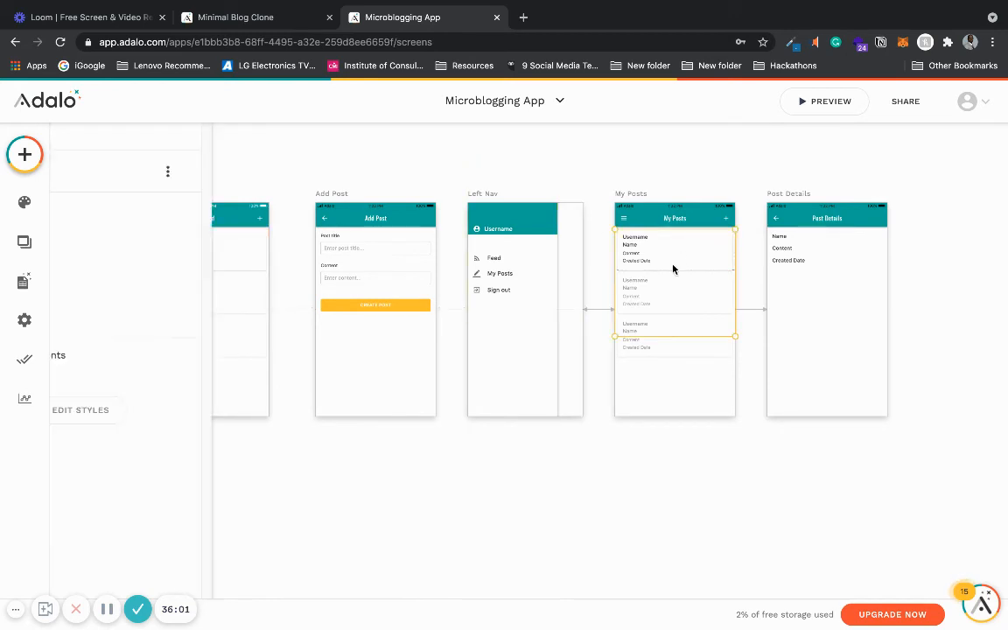
pyautogui.click(538, 490)
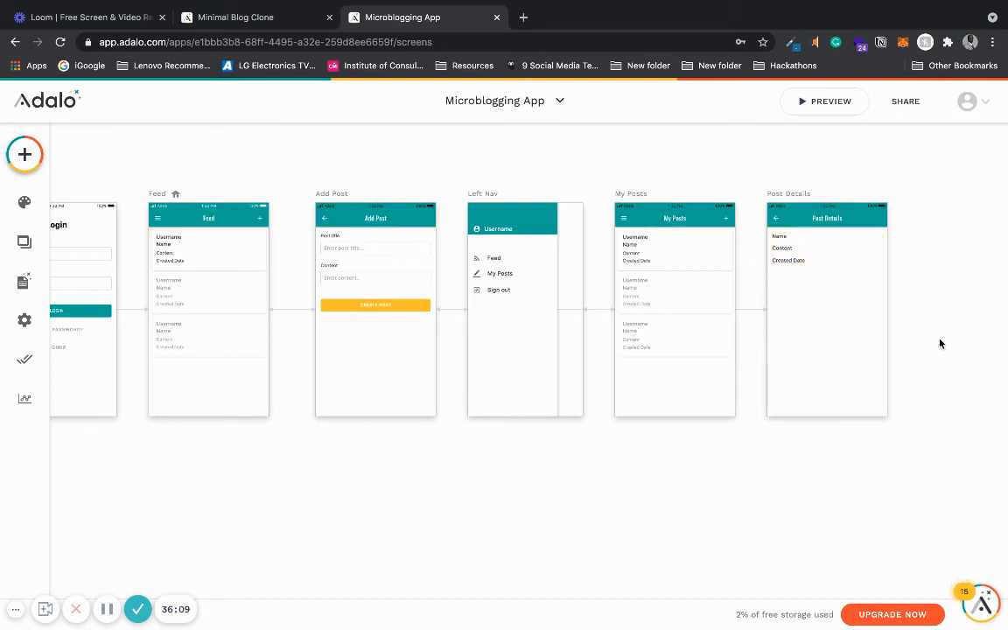
pyautogui.scroll(-2, 941, 342)
pyautogui.scroll(3, 944, 341)
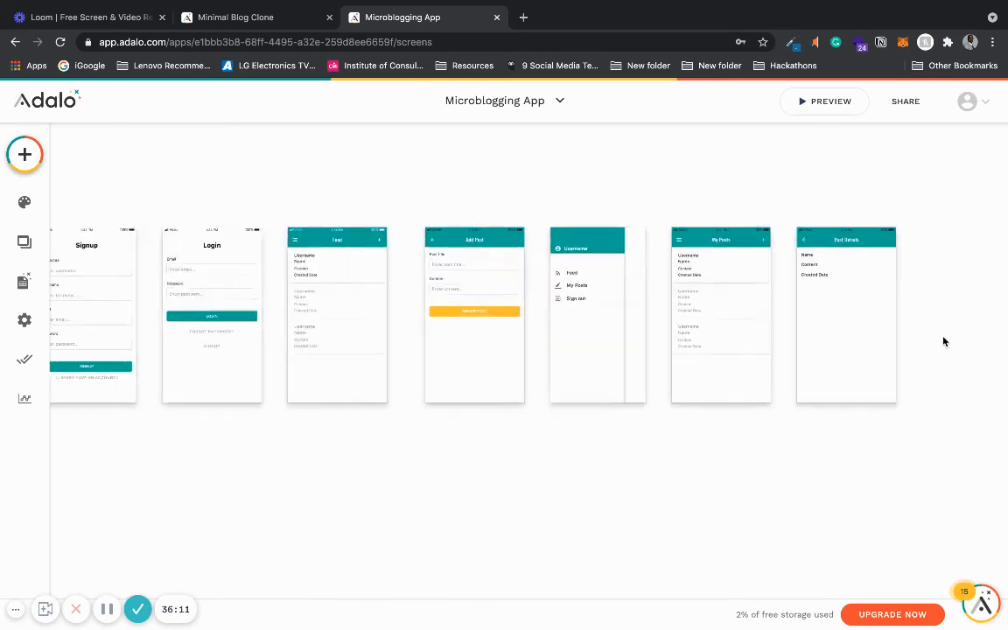
pyautogui.scroll(-4, 943, 341)
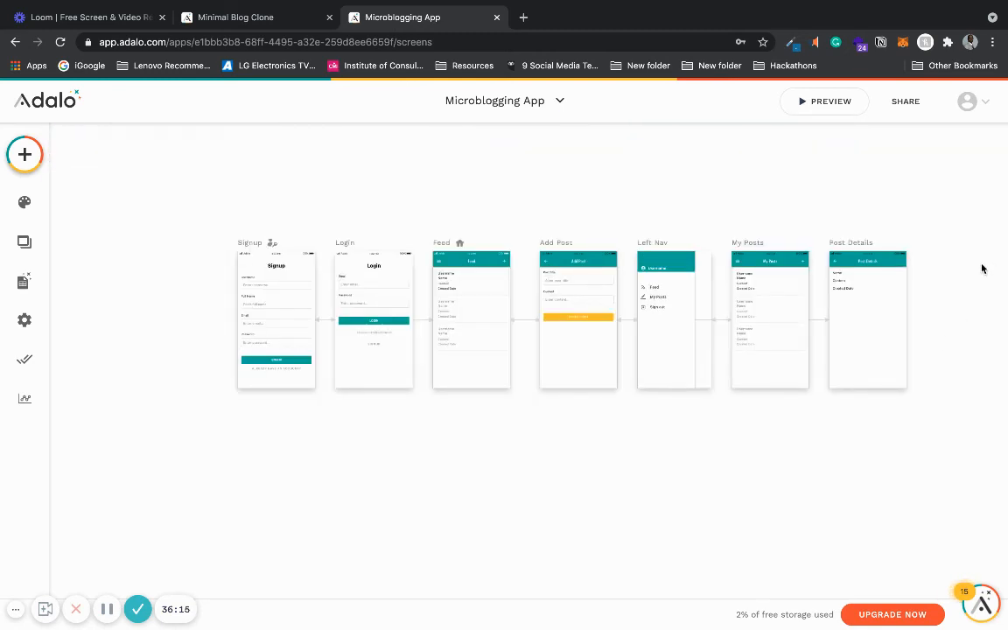
pyautogui.scroll(2, 982, 267)
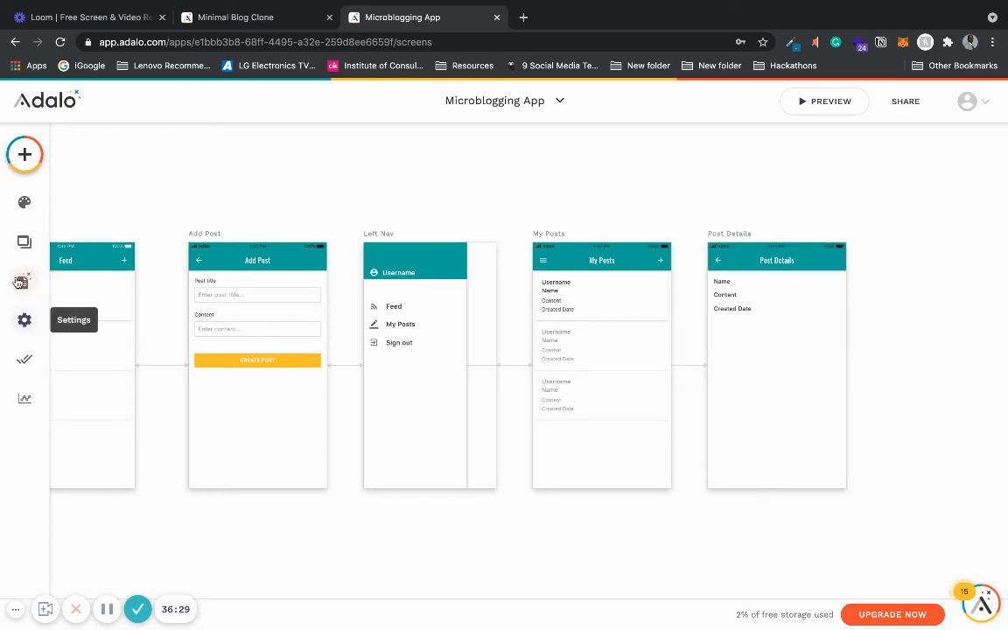
pyautogui.click(828, 266)
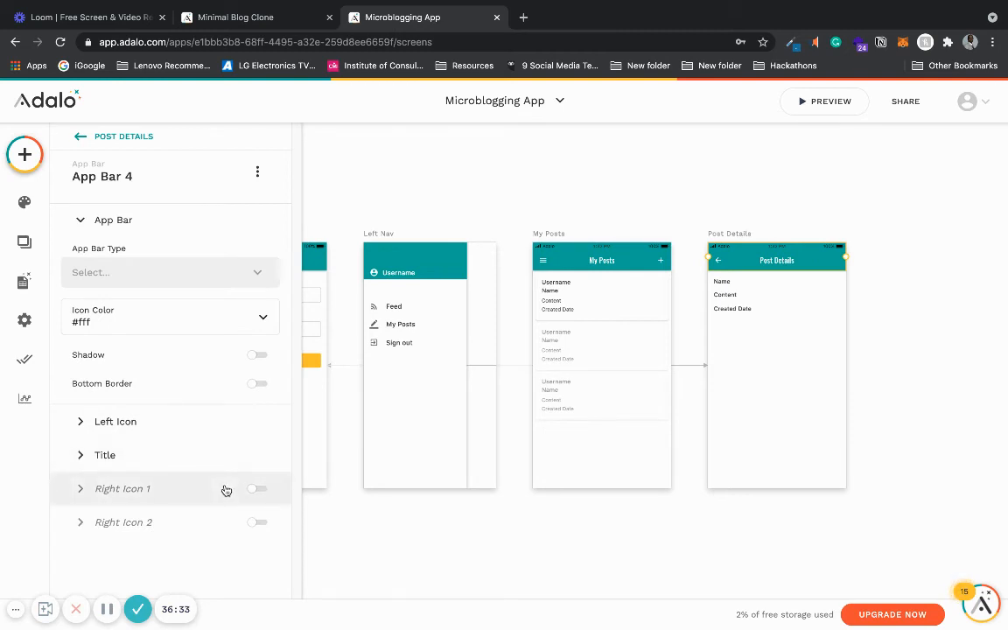
pyautogui.click(225, 486)
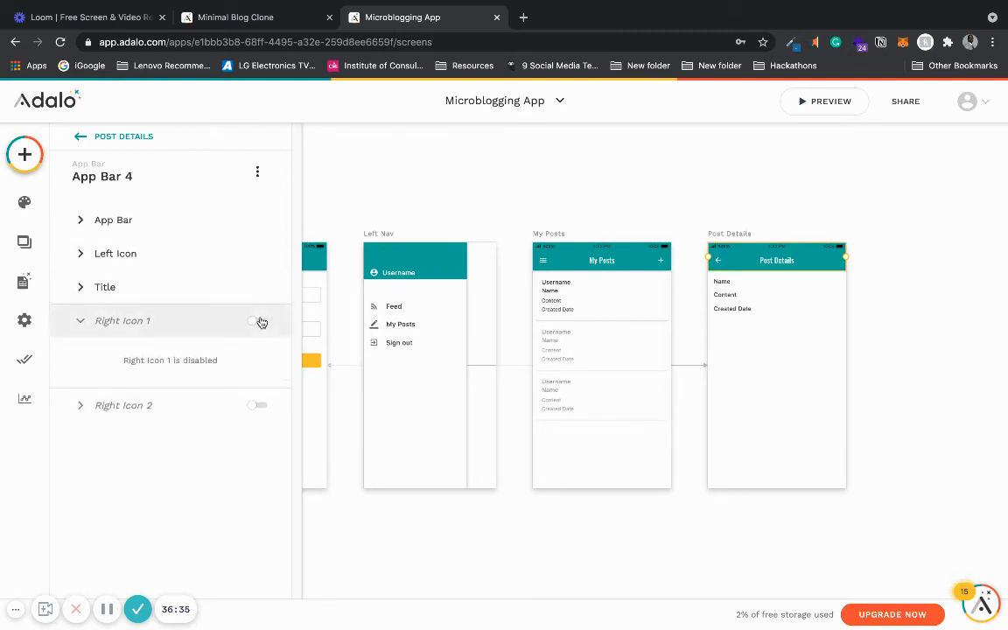
pyautogui.click(259, 321)
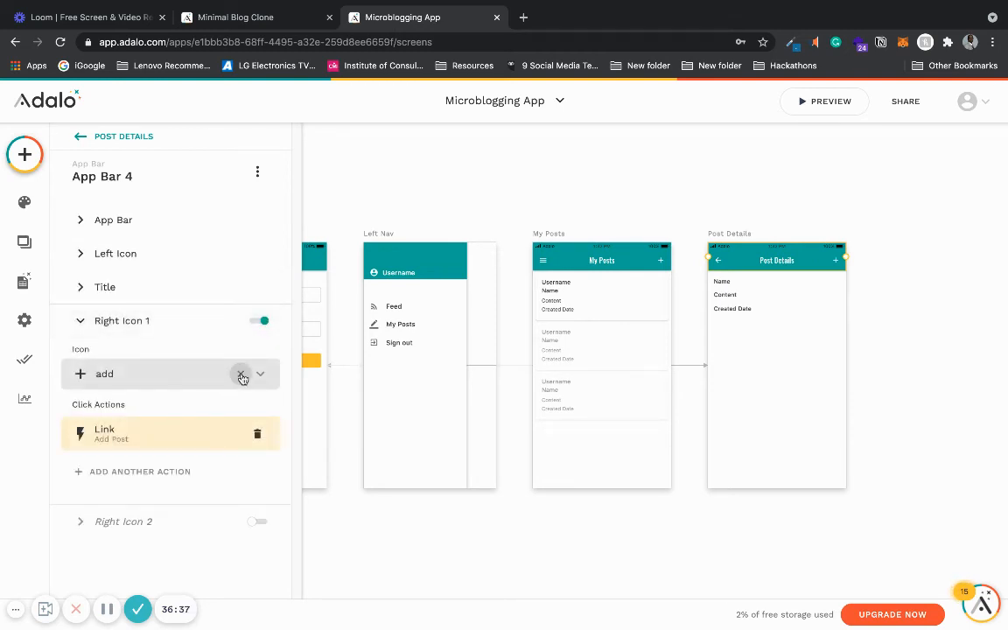
# - Set the Post Details app bar's Right Icon 1 to the delete (trash) icon
pyautogui.click(241, 375)
pyautogui.click(196, 378)
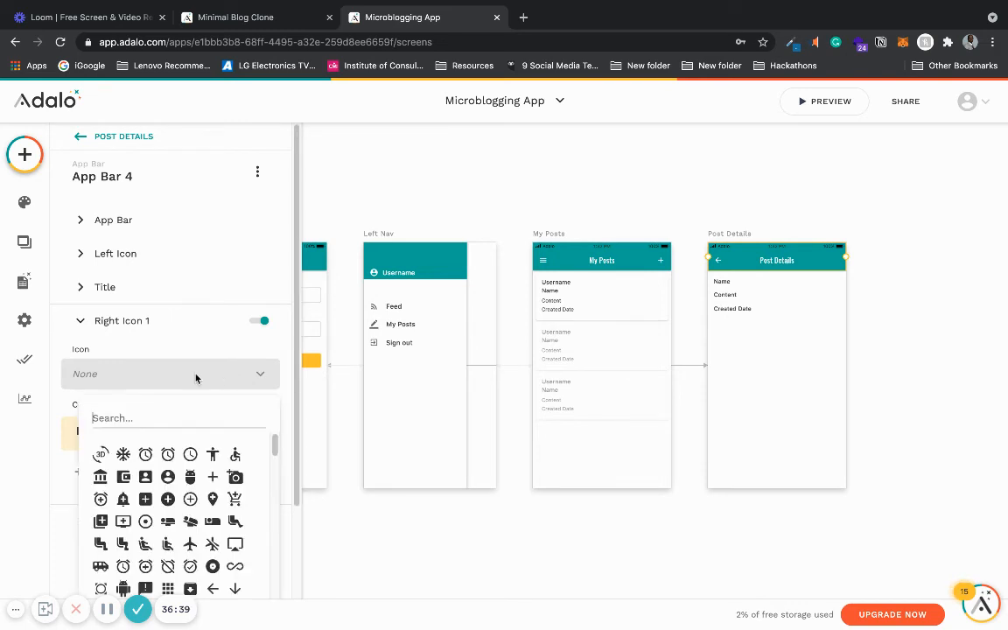
pyautogui.write('tras')
pyautogui.press('BackSpace')
pyautogui.press('BackSpace')
pyautogui.press('BackSpace')
pyautogui.press('BackSpace')
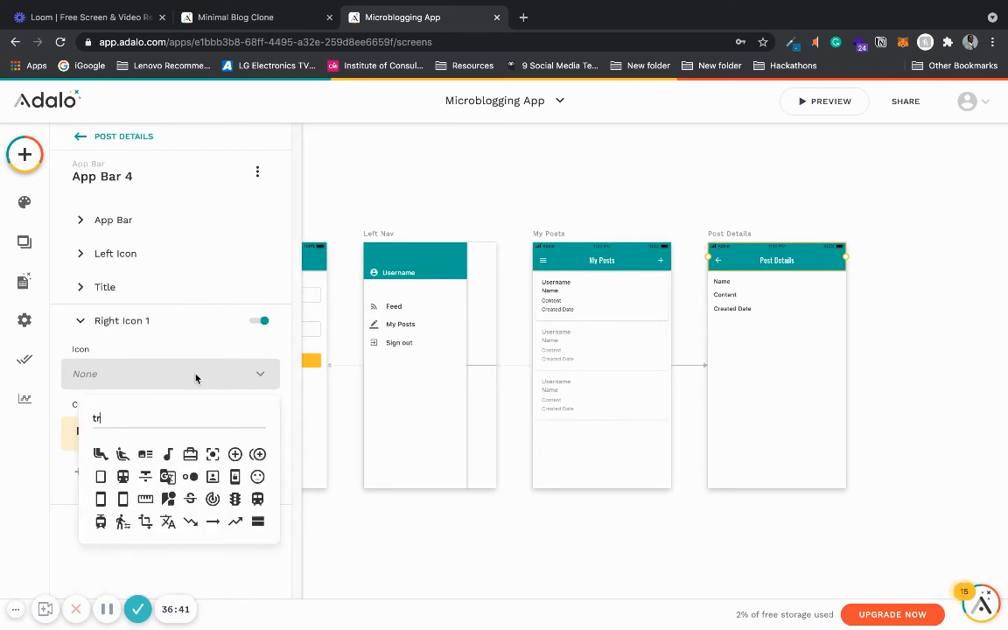
pyautogui.write('bin')
pyautogui.press('BackSpace')
pyautogui.press('BackSpace')
pyautogui.press('BackSpace')
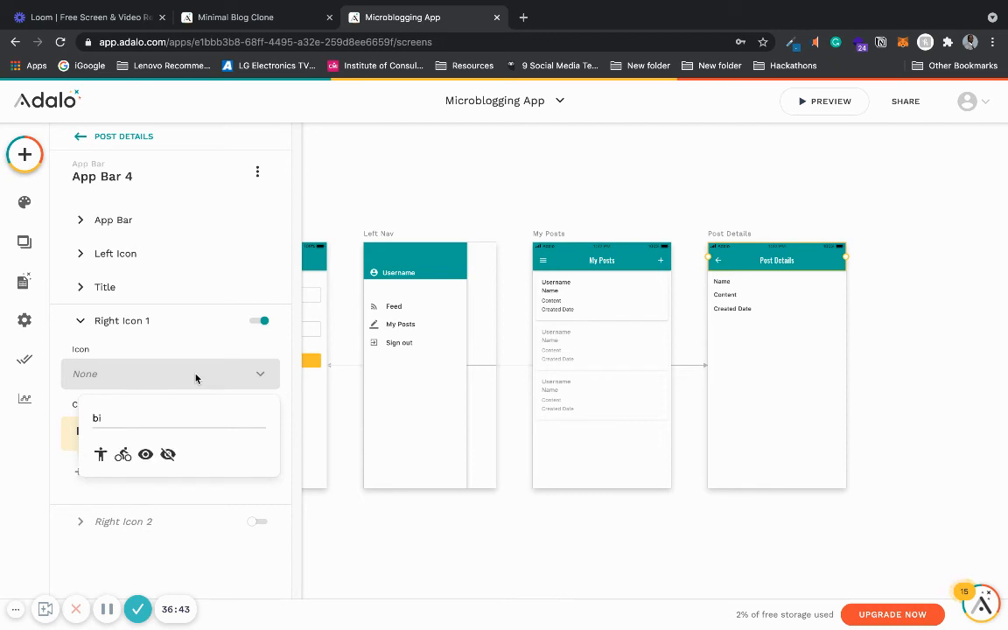
pyautogui.write('de')
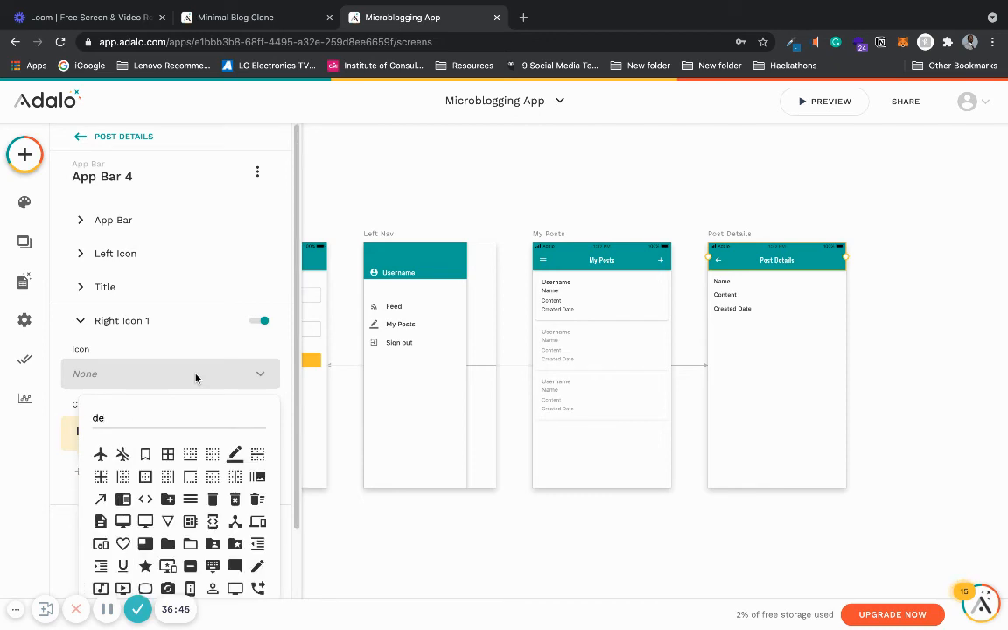
pyautogui.write('l')
pyautogui.click(99, 454)
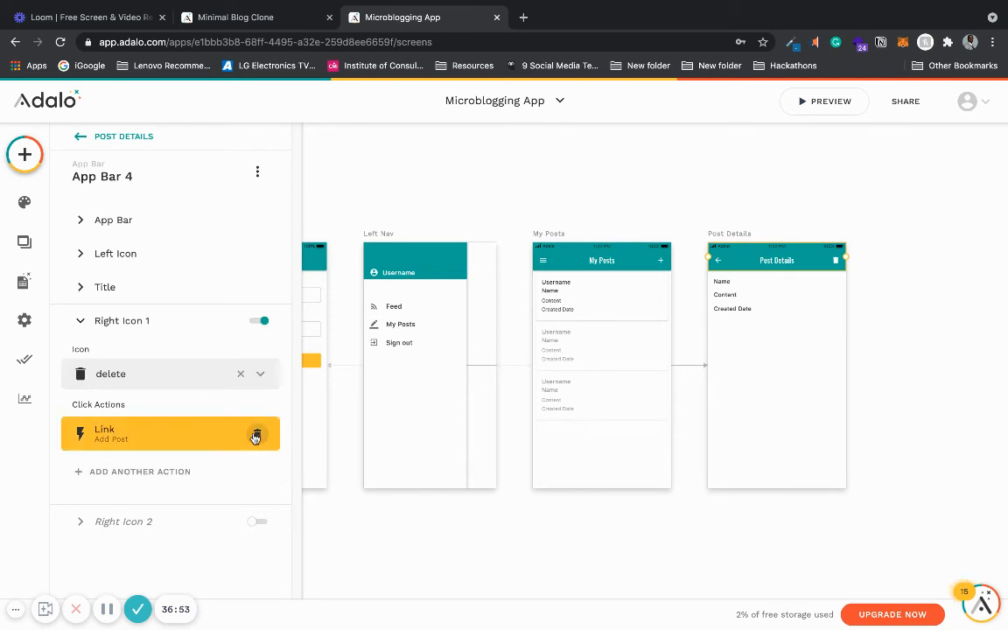
# - Replace Right Icon 1's Add Post link action with a Delete action for the Current POST record
pyautogui.click(255, 436)
pyautogui.click(182, 478)
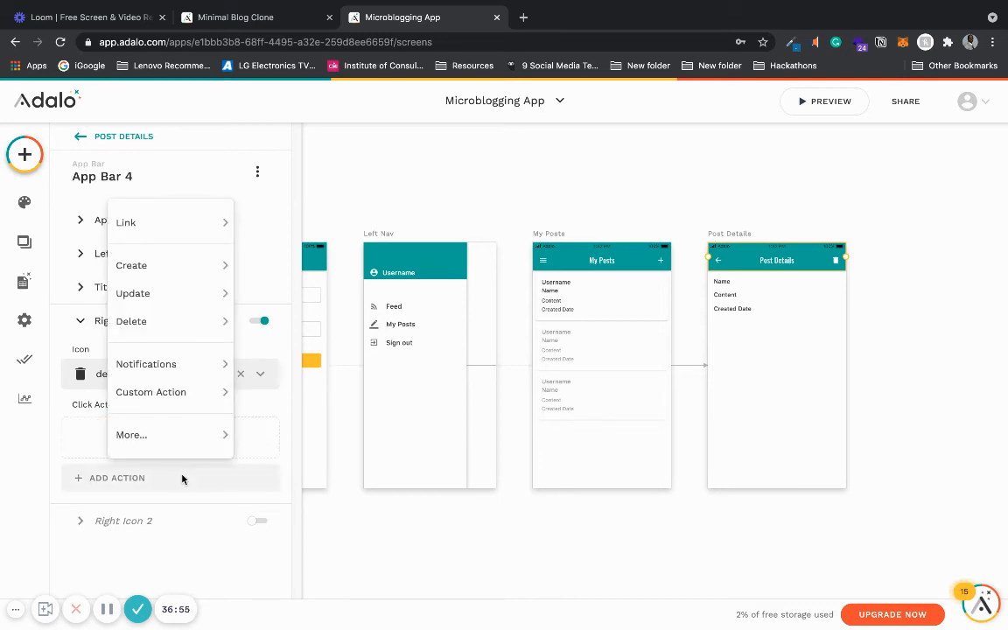
pyautogui.moveTo(209, 324)
pyautogui.click(272, 325)
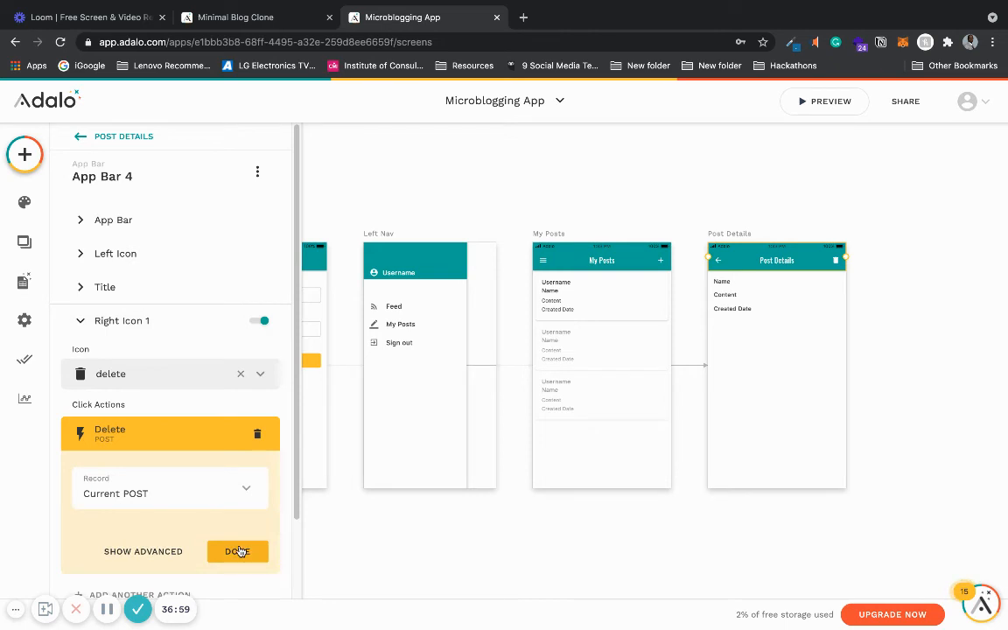
pyautogui.click(237, 552)
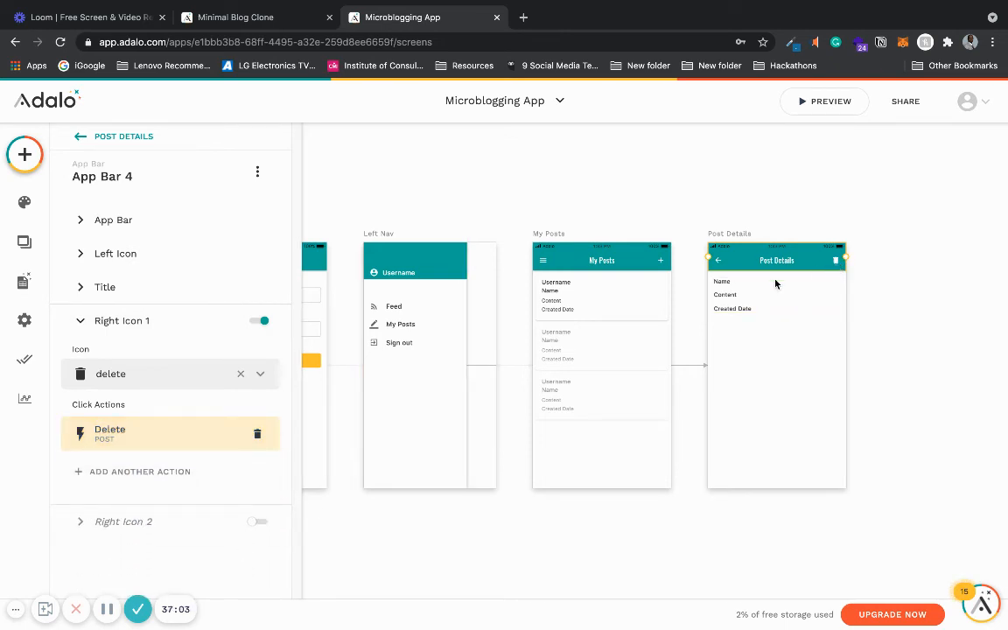
# - Add a second click action to Right Icon 1 that links Back to the previous screen
pyautogui.scroll(-3, 563, 458)
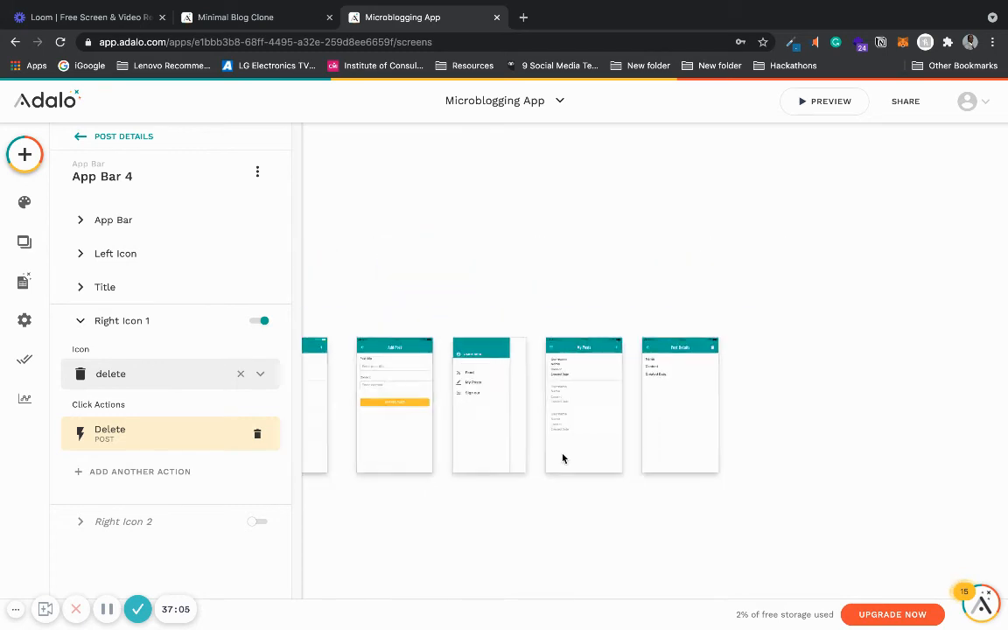
pyautogui.scroll(3, 787, 492)
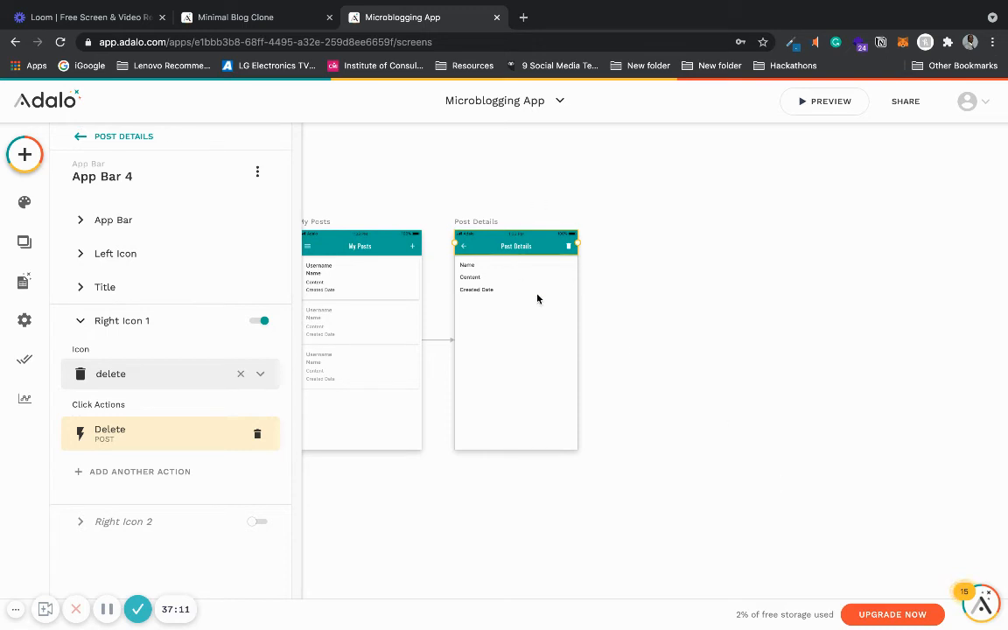
pyautogui.click(148, 322)
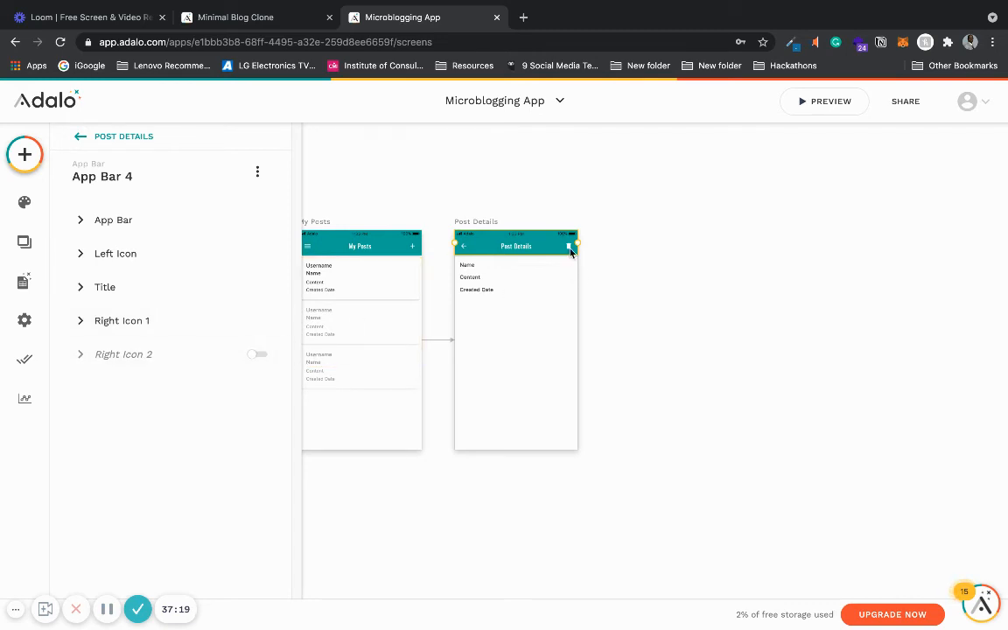
pyautogui.click(209, 327)
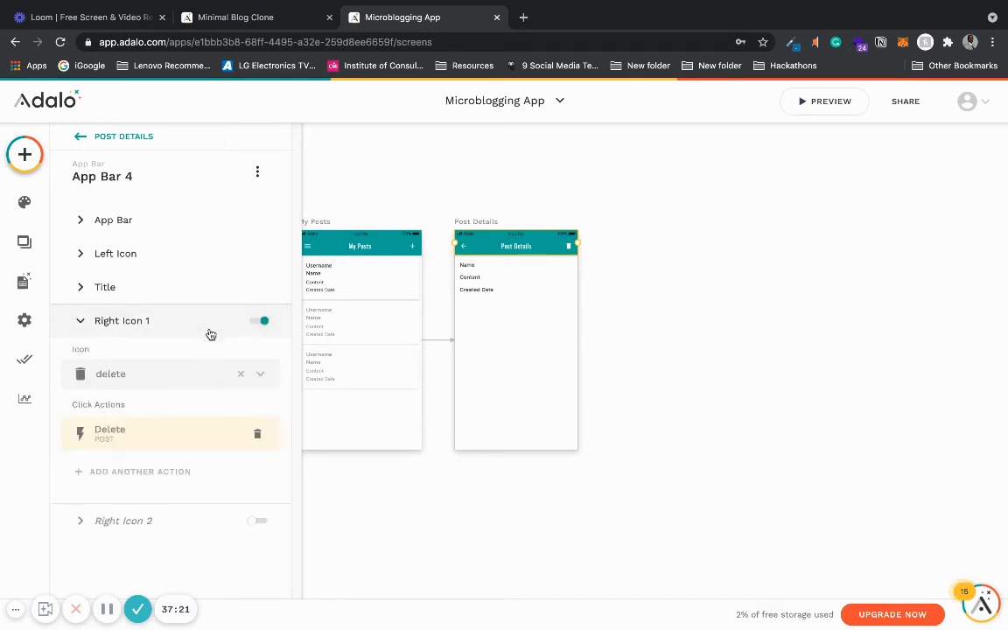
pyautogui.click(191, 473)
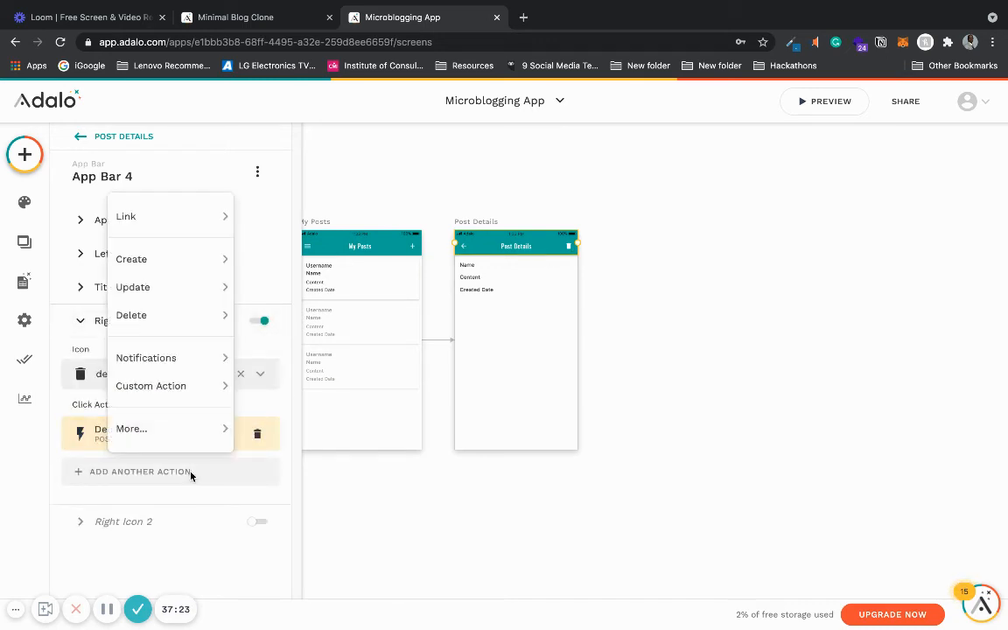
pyautogui.moveTo(175, 210)
pyautogui.click(272, 260)
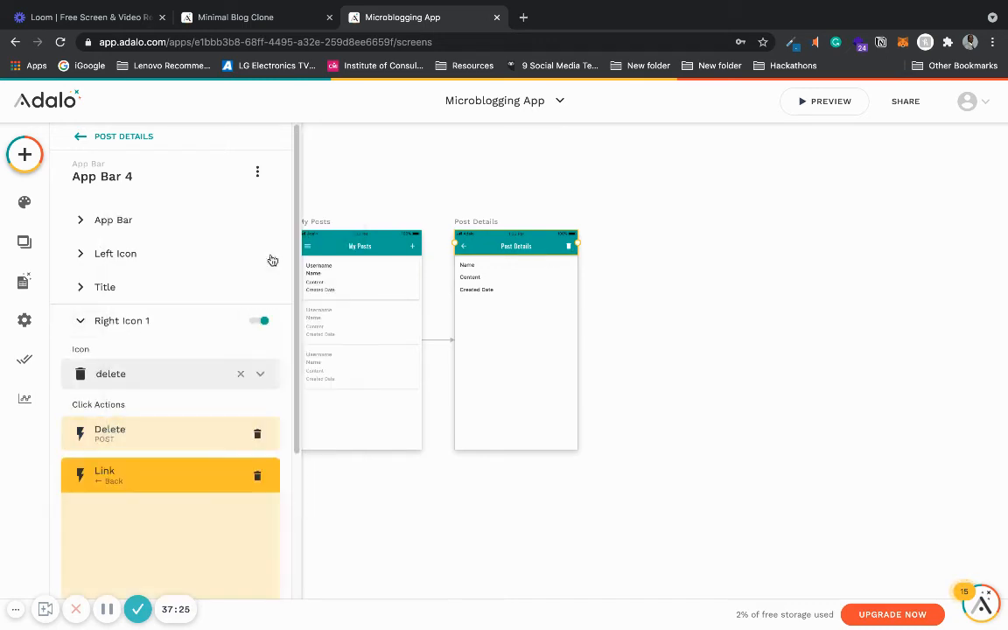
pyautogui.scroll(-3, 263, 508)
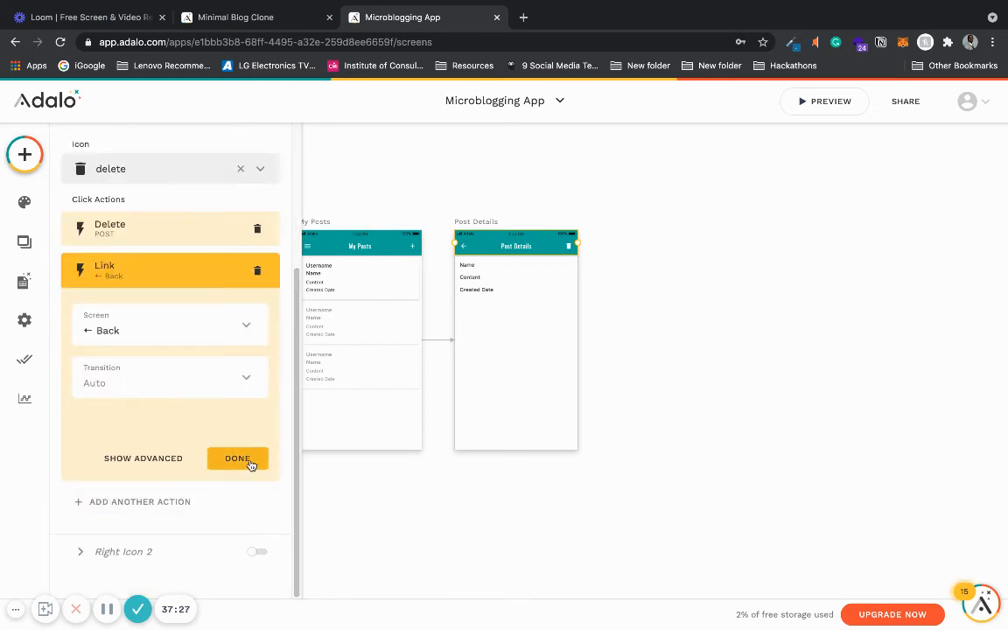
pyautogui.click(249, 460)
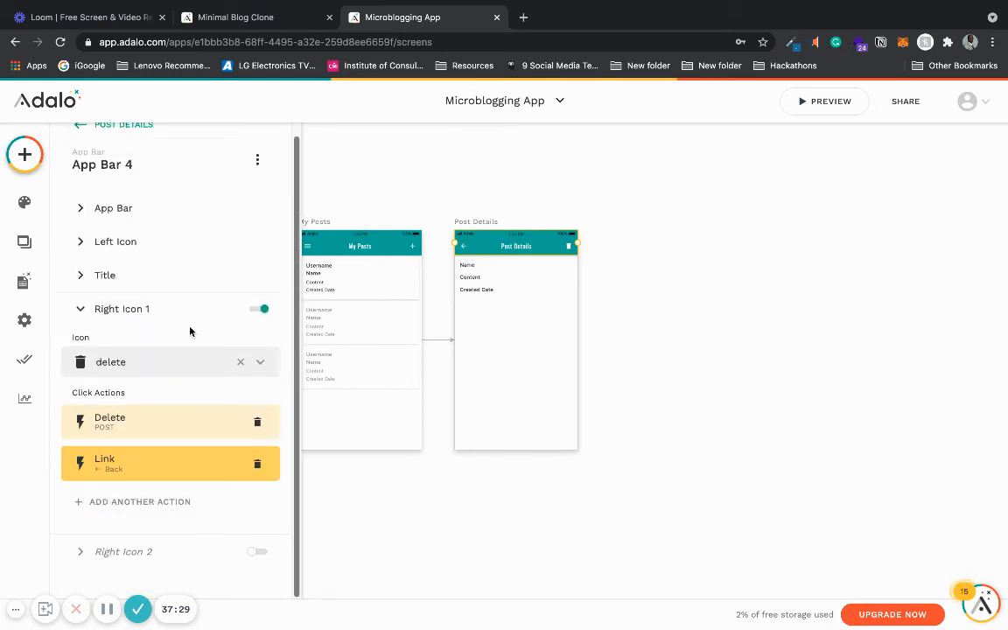
# - Enable Right Icon 2 on the Post Details app bar and set its icon to edit
pyautogui.click(165, 318)
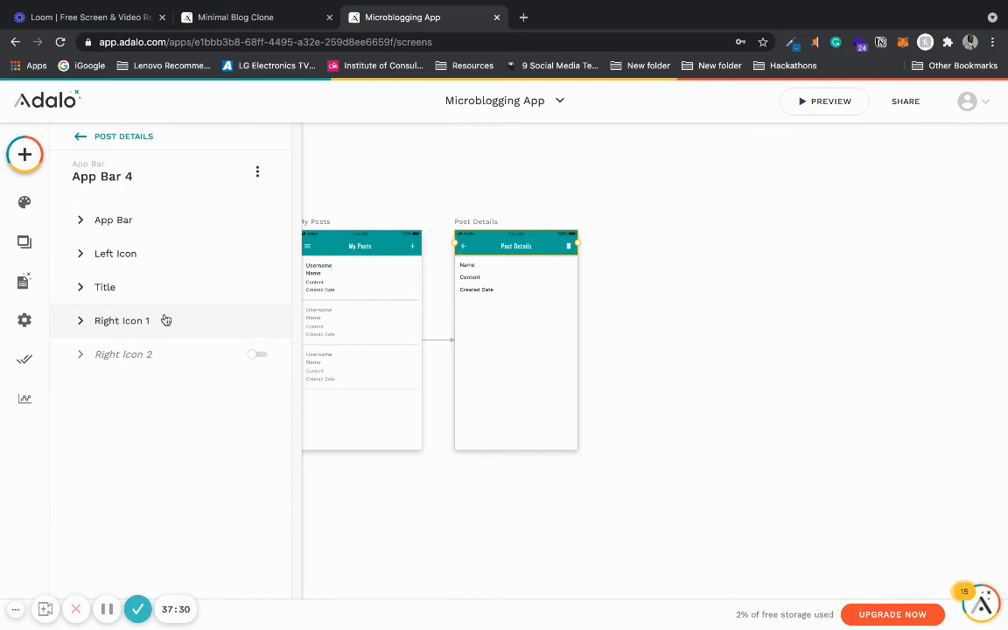
pyautogui.click(259, 357)
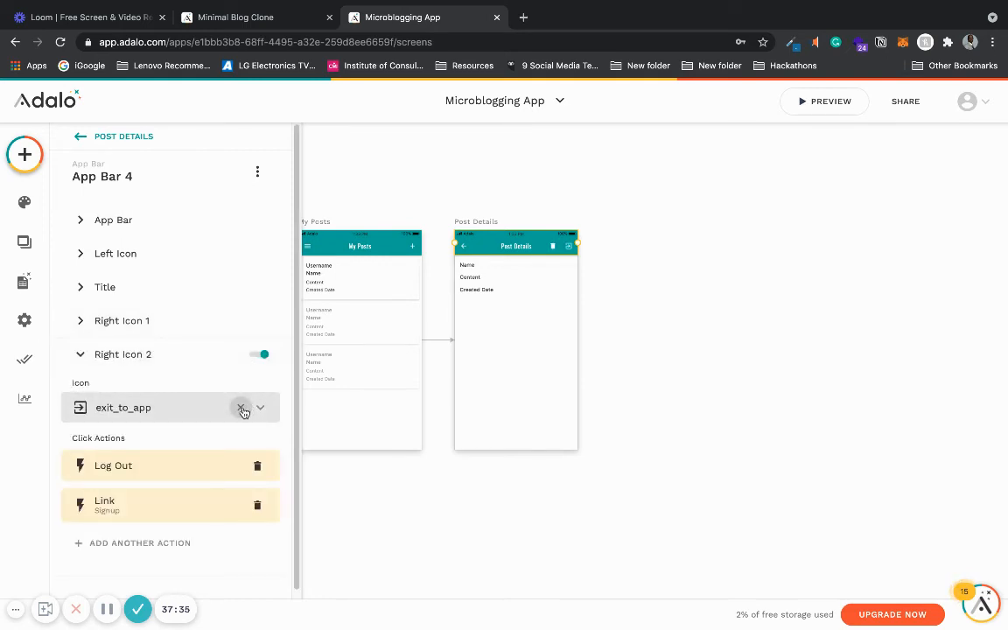
pyautogui.click(242, 408)
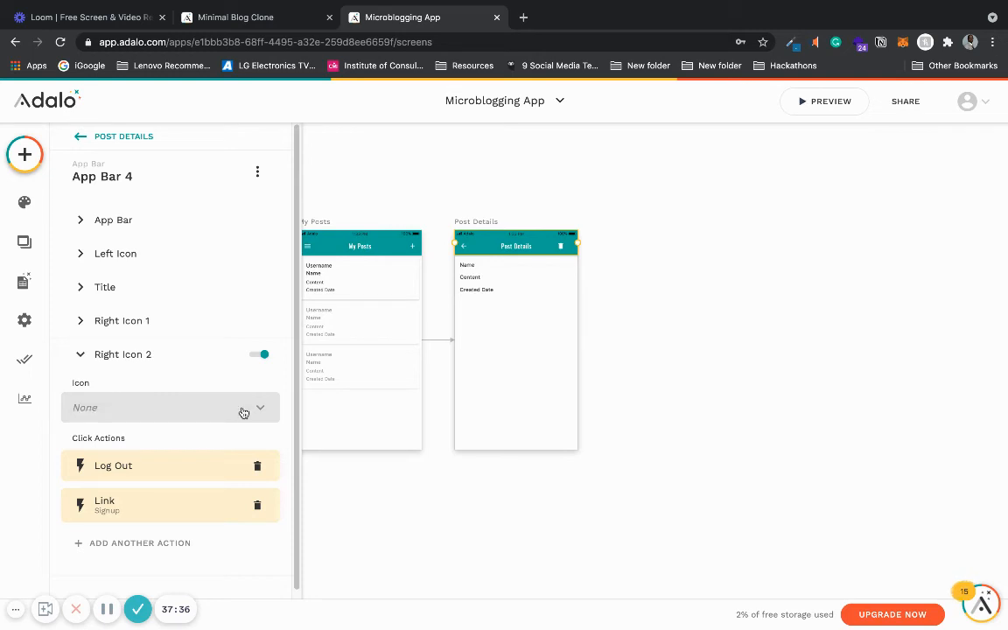
pyautogui.click(189, 411)
pyautogui.write('edit')
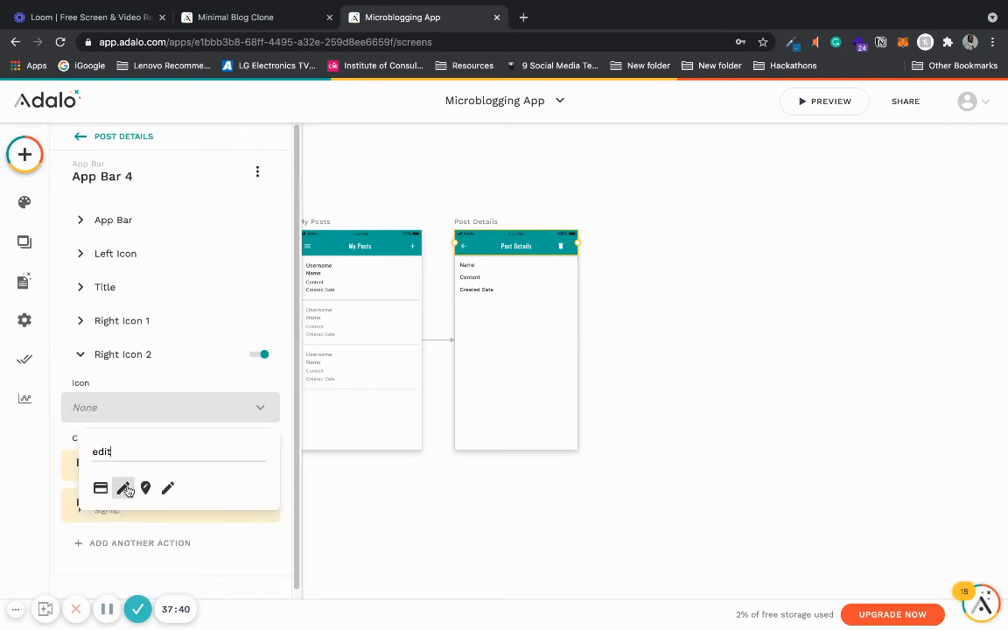
pyautogui.click(123, 488)
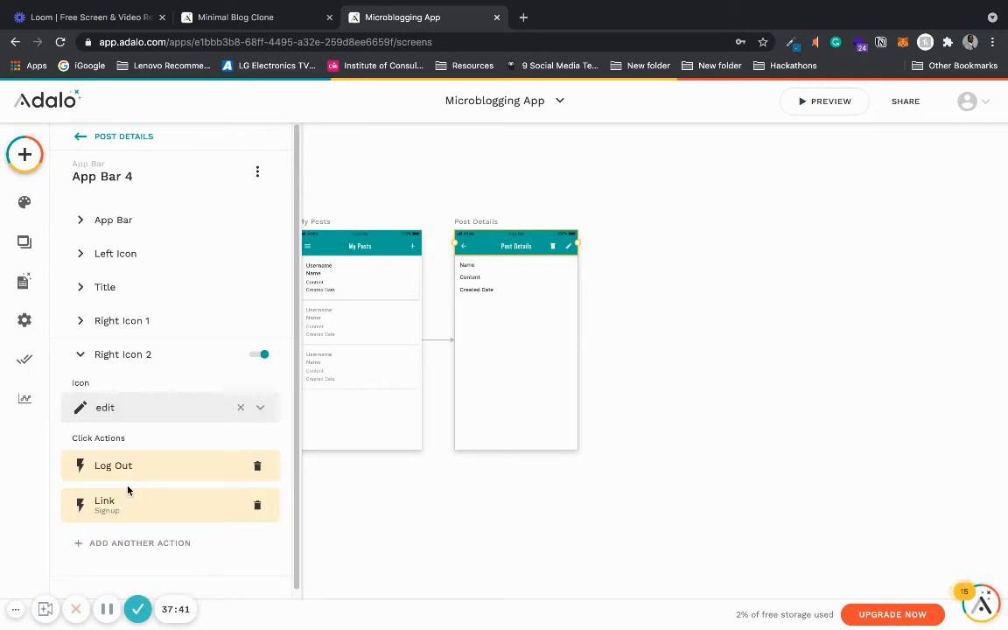
# - Remove the Log Out and Signup link click actions from Right Icon 2
pyautogui.click(260, 466)
pyautogui.click(260, 466)
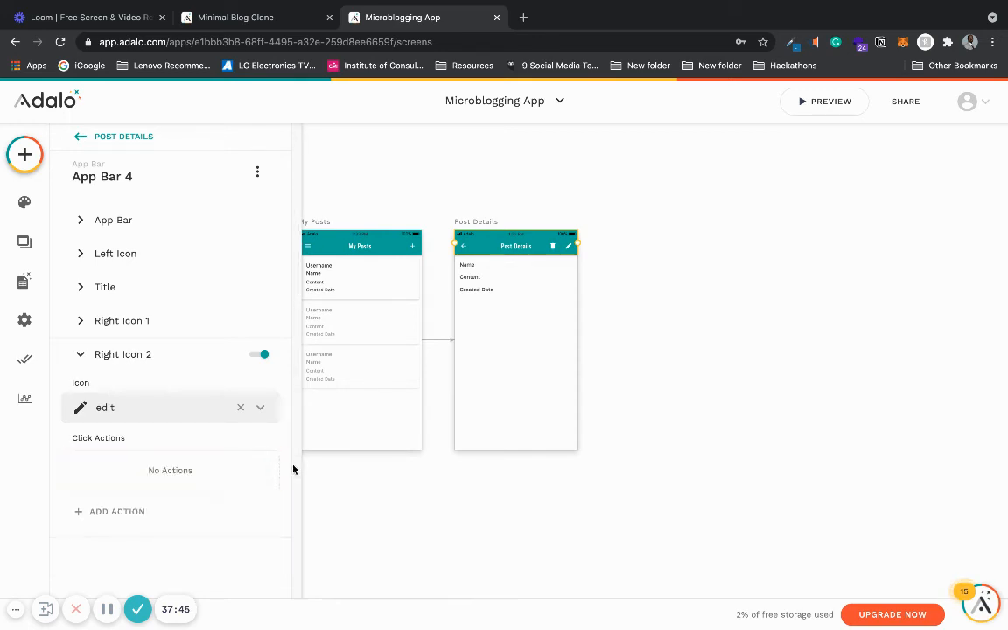
pyautogui.click(499, 496)
pyautogui.scroll(-3, 500, 497)
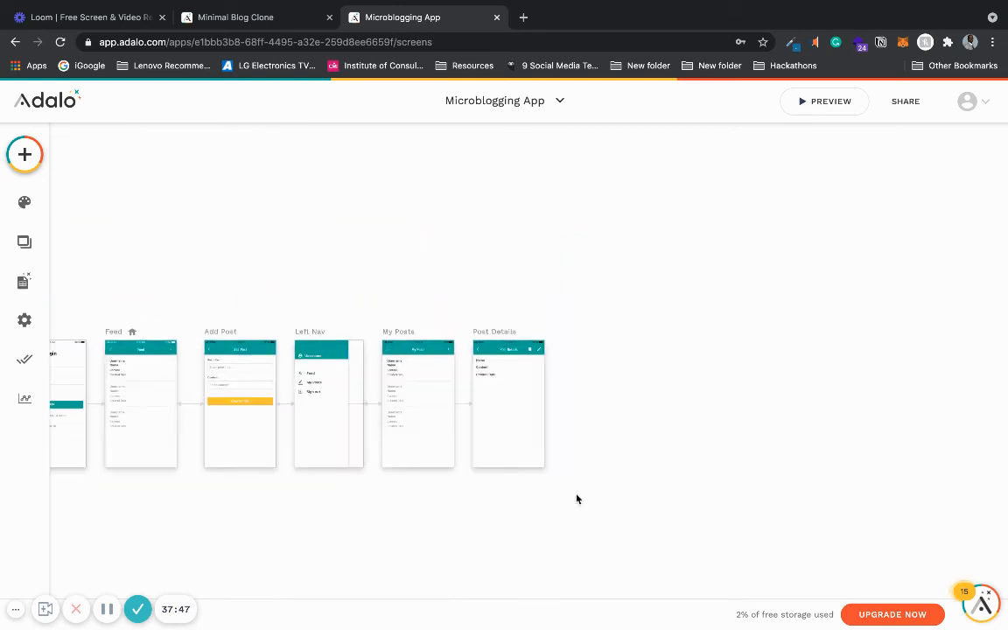
pyautogui.scroll(3, 683, 490)
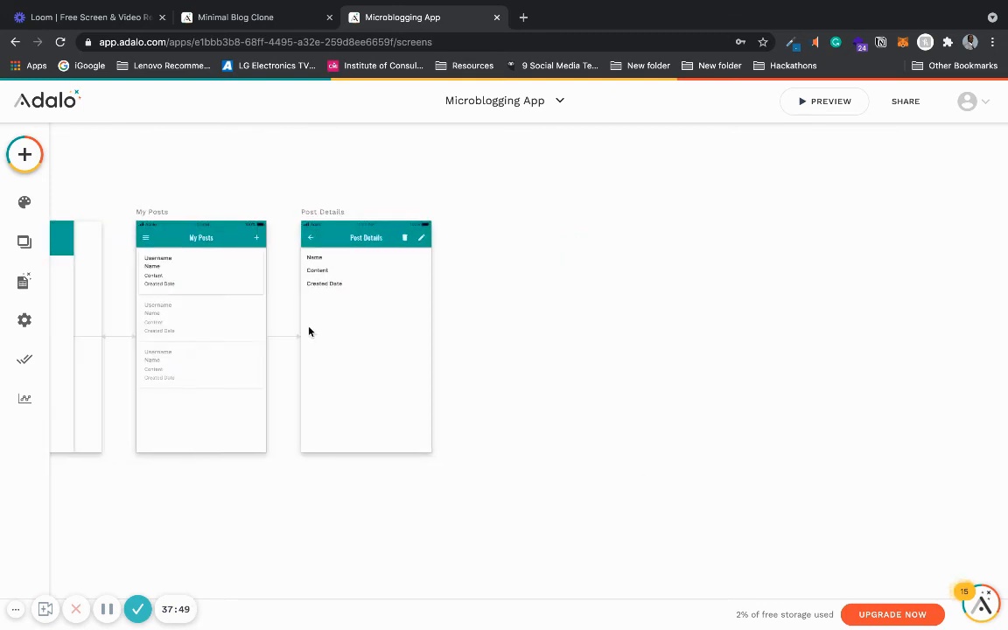
# - Add a new blank screen named Edit Post
pyautogui.click(25, 154)
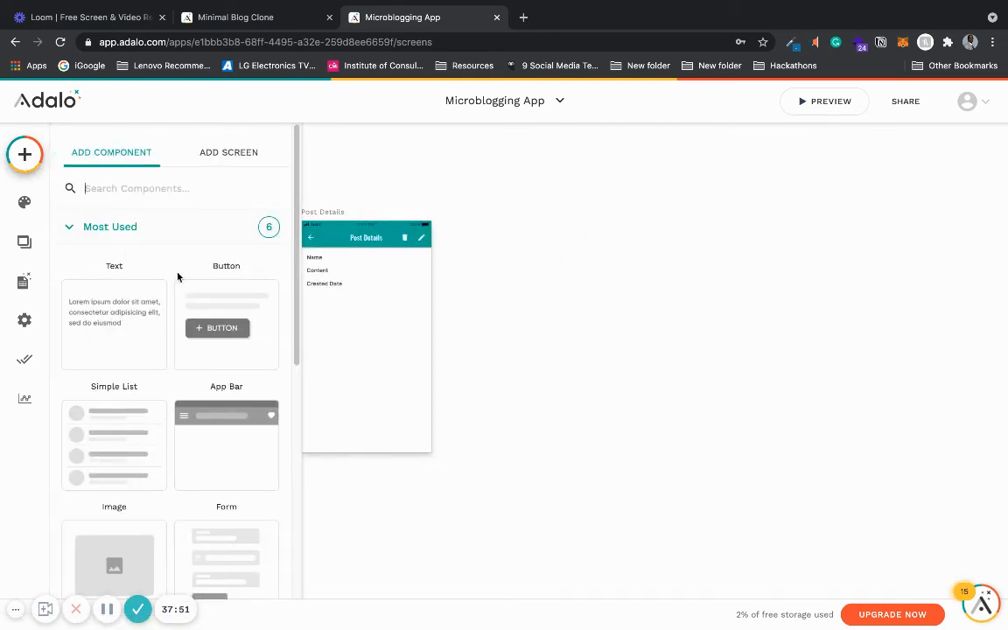
pyautogui.moveTo(289, 175)
pyautogui.mouseDown()
pyautogui.moveTo(290, 265)
pyautogui.moveTo(282, 170)
pyautogui.mouseUp()
pyautogui.click(255, 153)
pyautogui.click(136, 359)
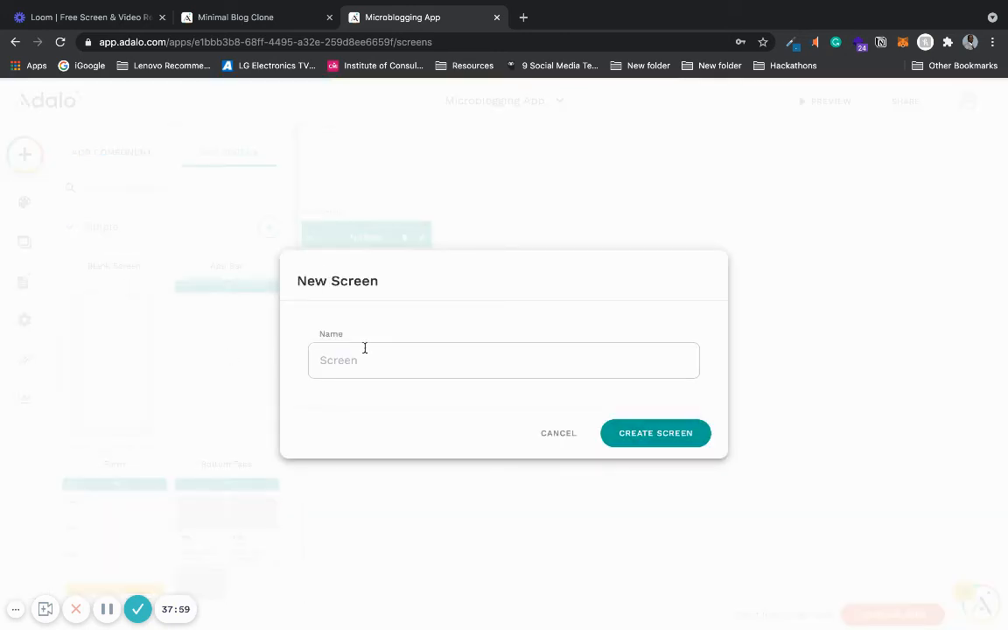
pyautogui.write('Edit Post')
pyautogui.click(643, 436)
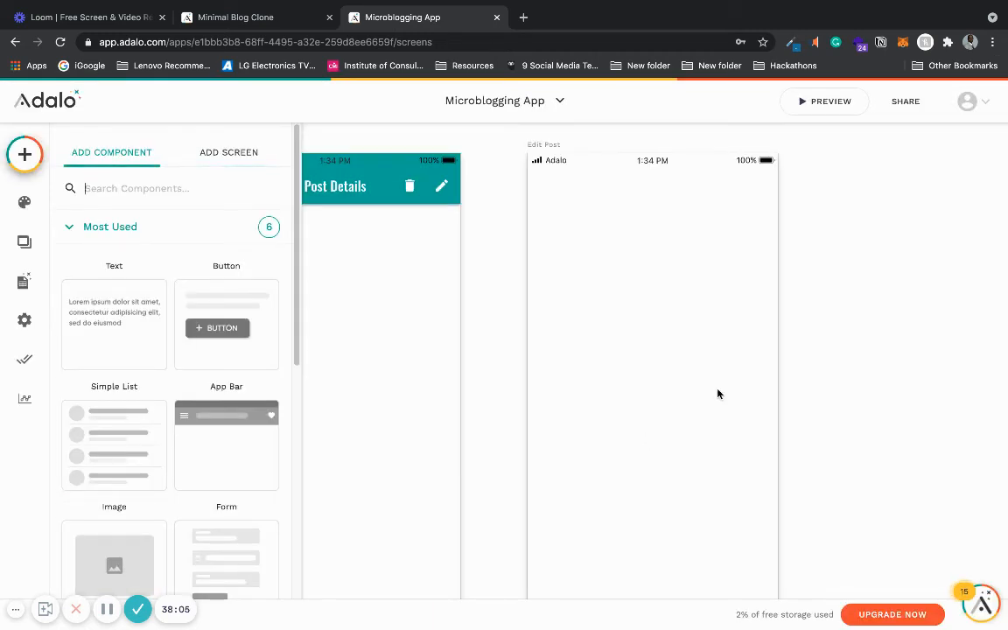
# - Paste the Post Details app bar onto the Edit Post screen
pyautogui.scroll(-5, 717, 395)
pyautogui.scroll(5, 639, 389)
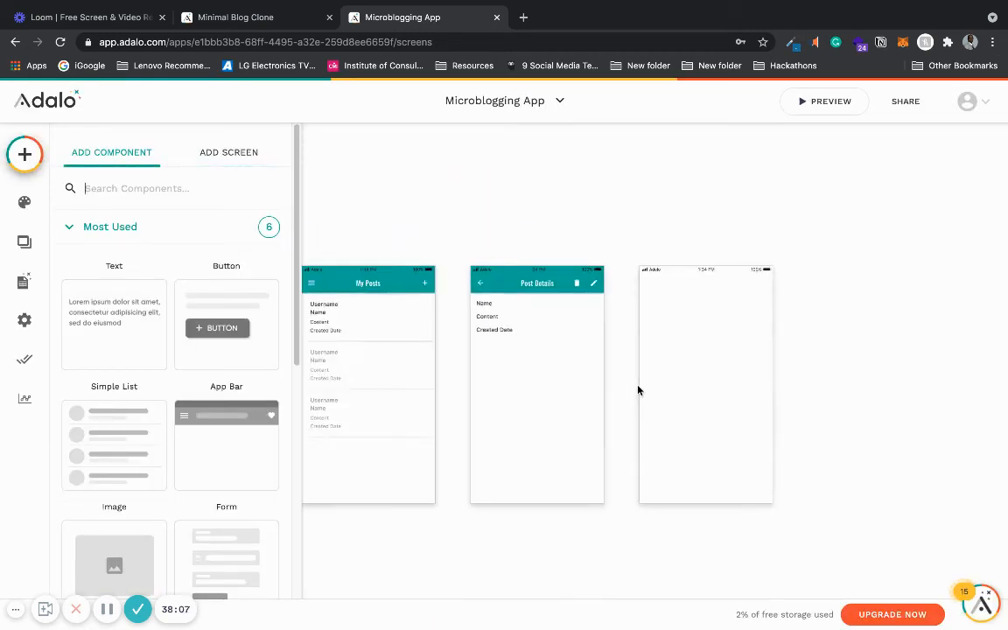
pyautogui.click(532, 232)
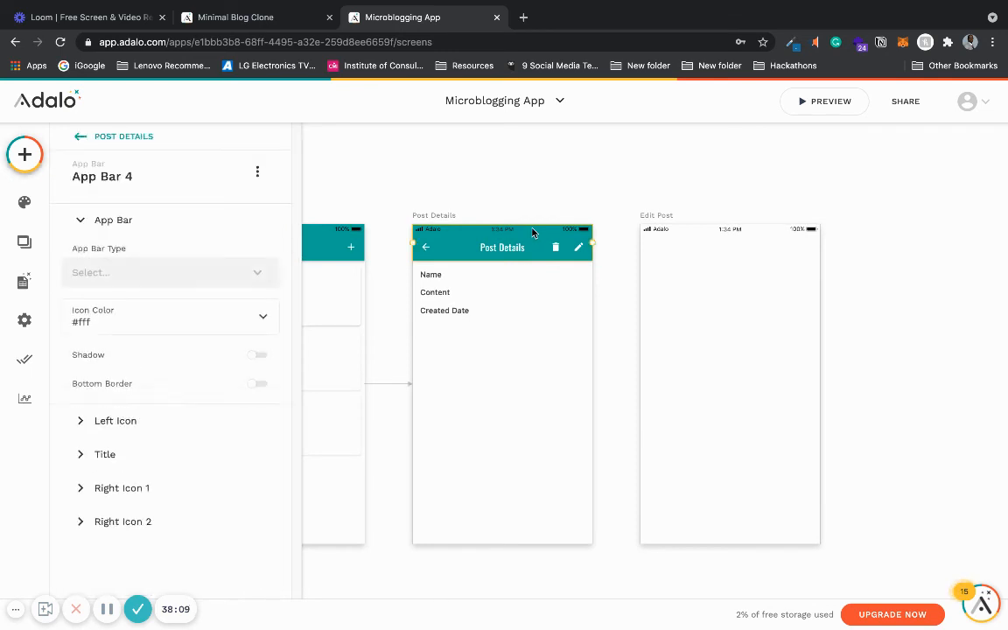
pyautogui.click(649, 221)
pyautogui.hotkey('ctrl', 'v')
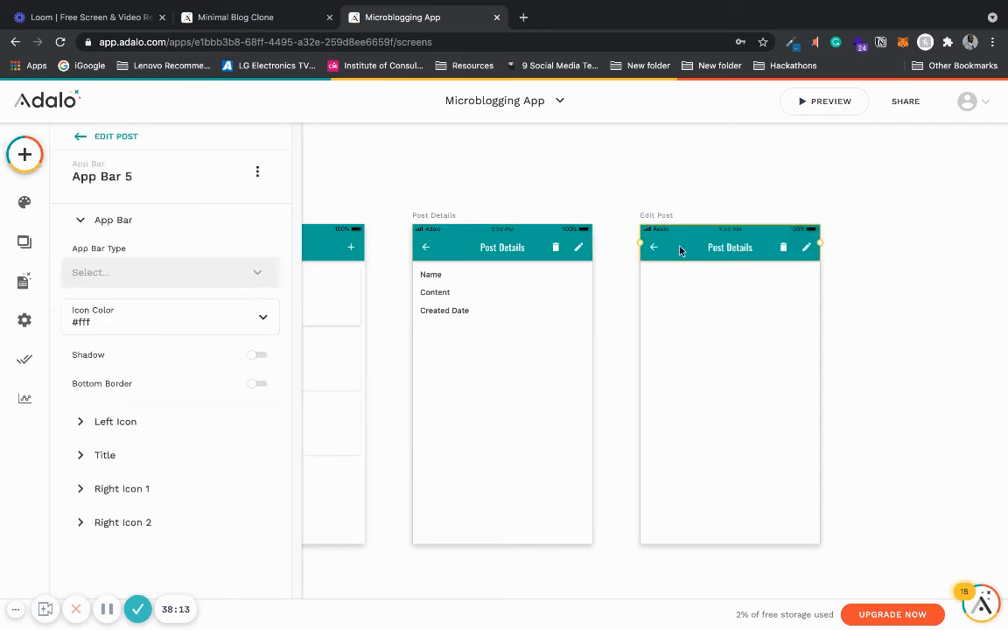
# - Change the Edit Post app bar's title text to Edit Post
pyautogui.click(150, 452)
pyautogui.click(134, 399)
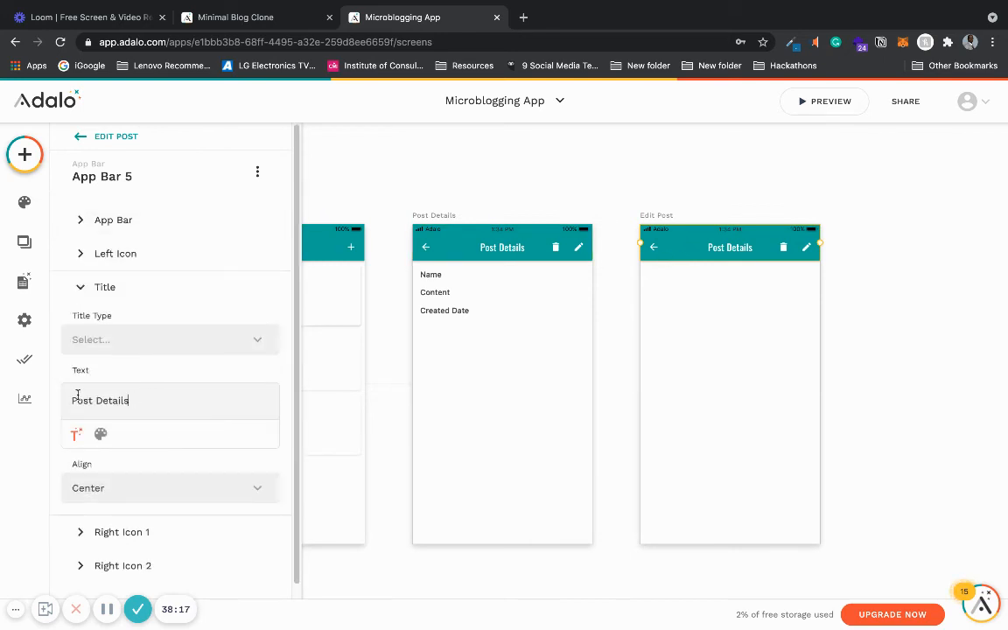
pyautogui.hotkey('ctrl', 'a')
pyautogui.write('Edi')
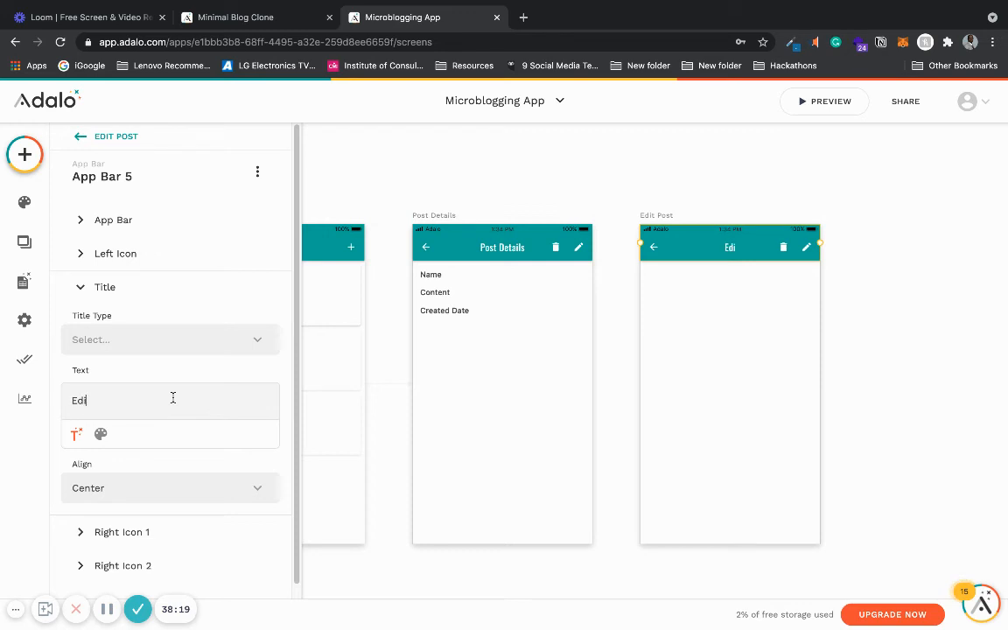
pyautogui.write('t Post')
pyautogui.click(212, 285)
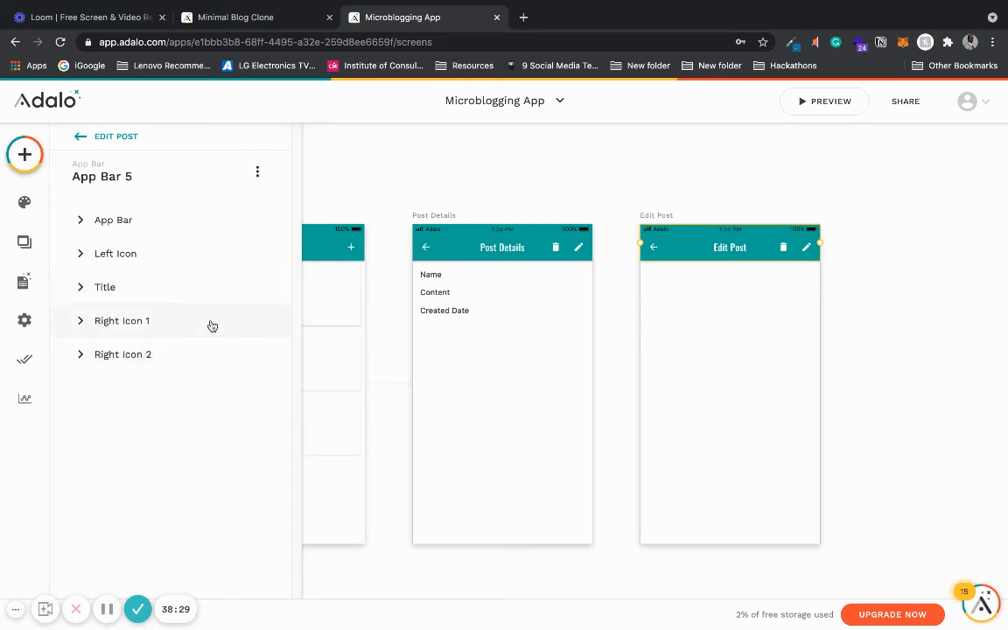
# - Disable Right Icon 1 and Right Icon 2 on the Edit Post app bar
pyautogui.click(212, 325)
pyautogui.click(258, 321)
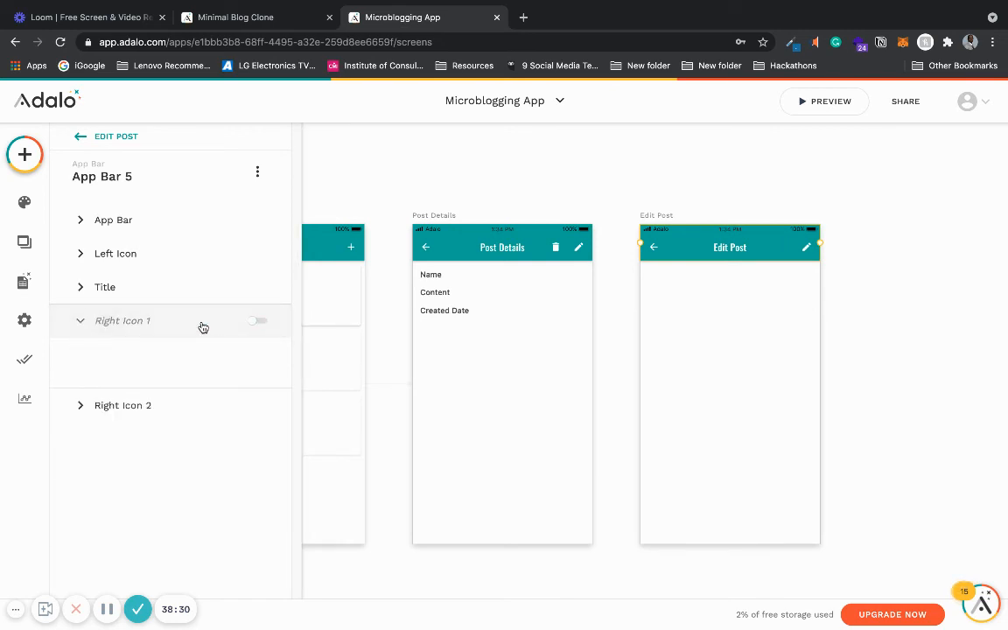
pyautogui.click(218, 405)
pyautogui.click(258, 354)
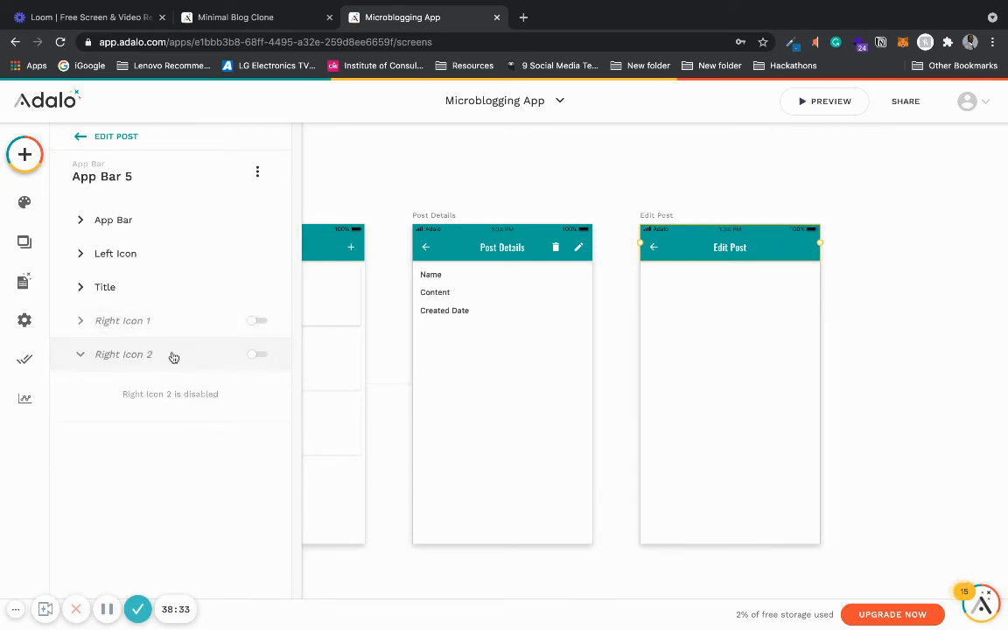
# - Add a Form component to the Edit Post screen
pyautogui.click(173, 355)
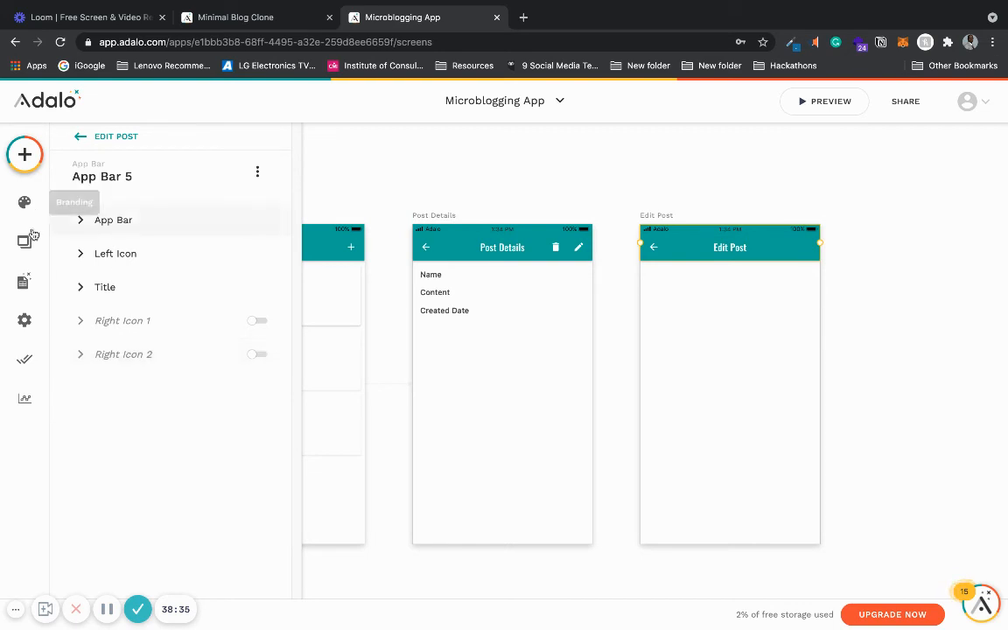
pyautogui.click(24, 155)
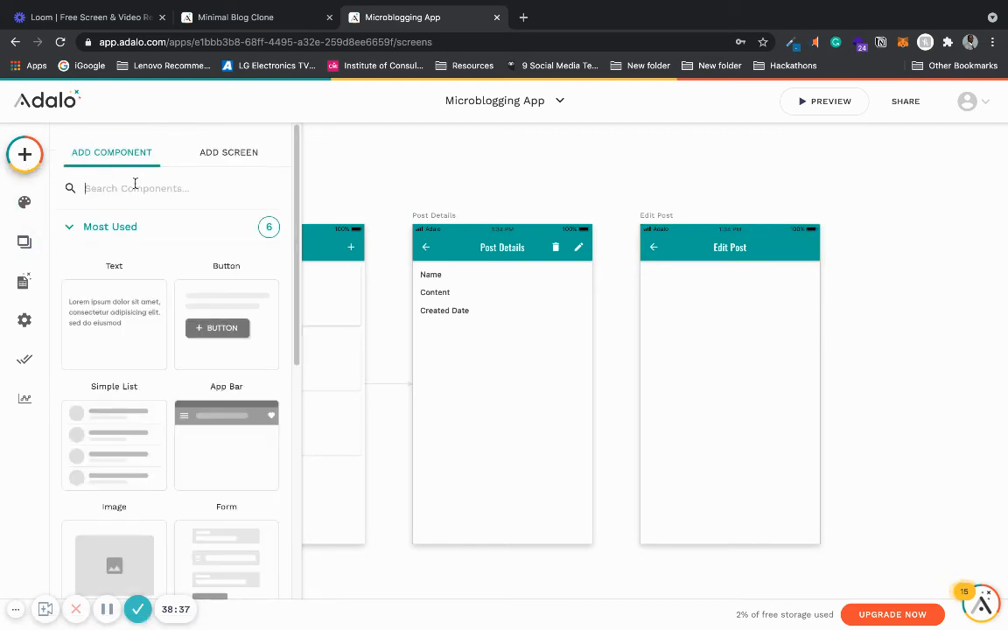
pyautogui.write('form')
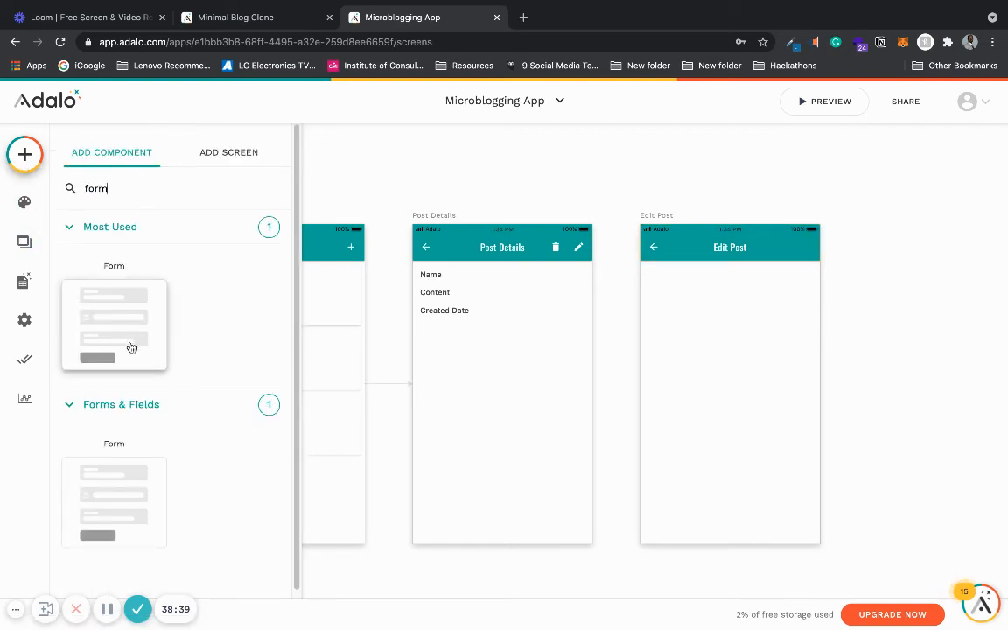
pyautogui.moveTo(130, 347); pyautogui.dragTo(727, 358)
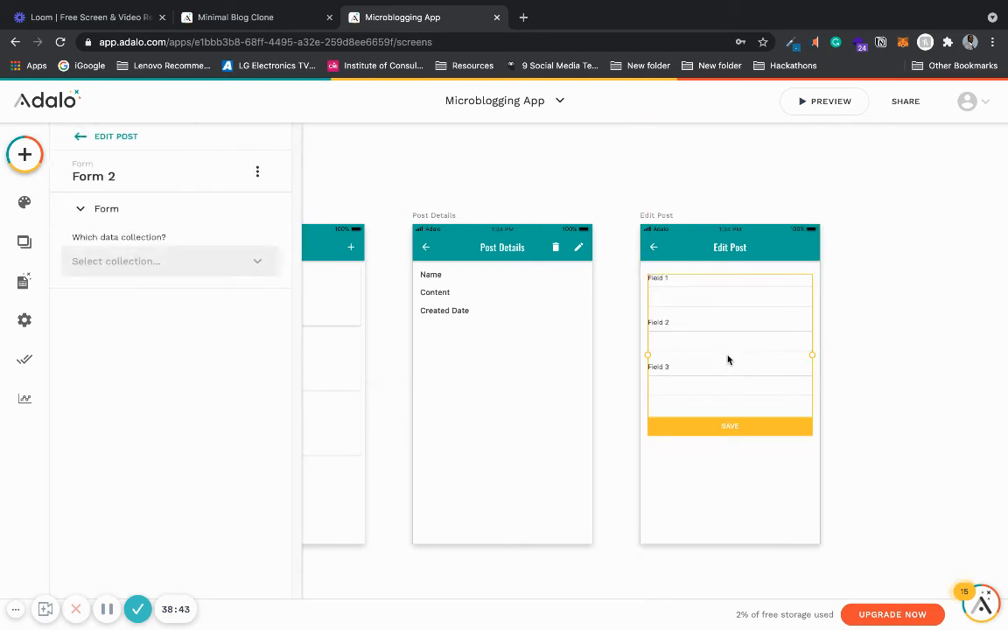
# - Give the Post Details edit icon a link action to the Edit Post screen, sending the Current POST
pyautogui.click(523, 231)
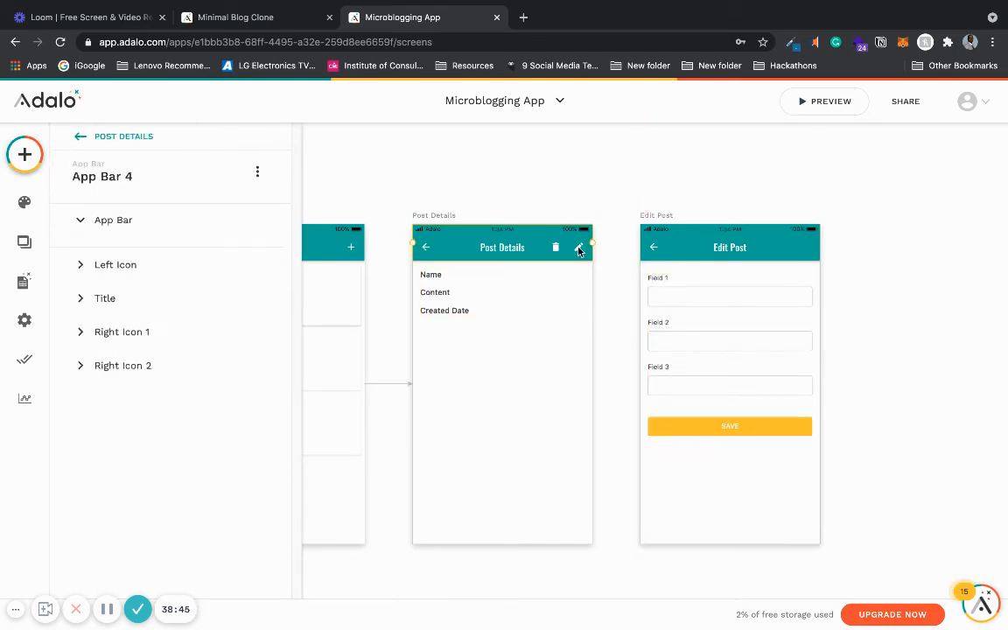
pyautogui.click(161, 522)
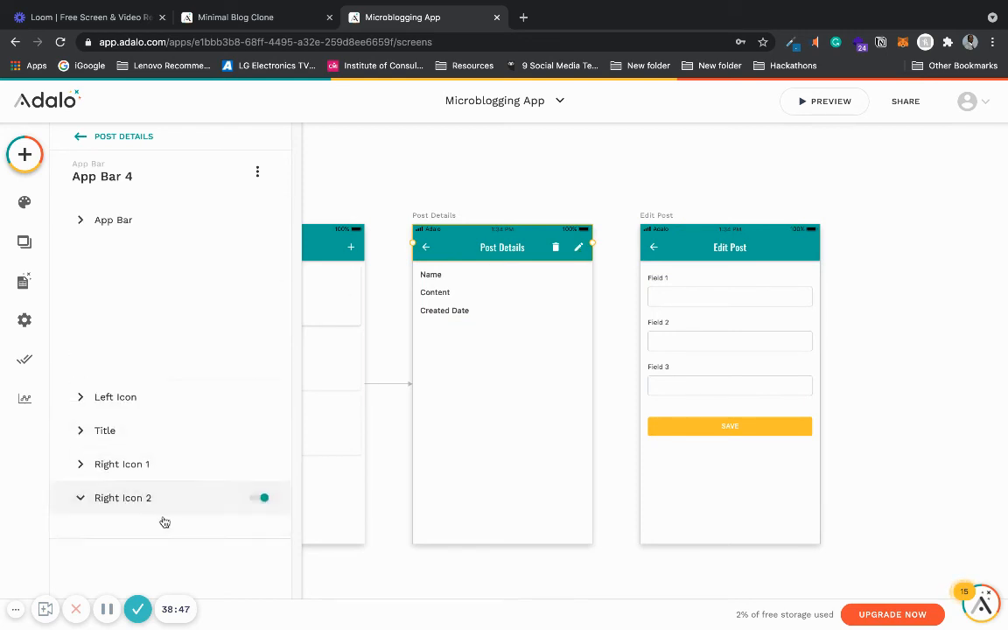
pyautogui.click(180, 512)
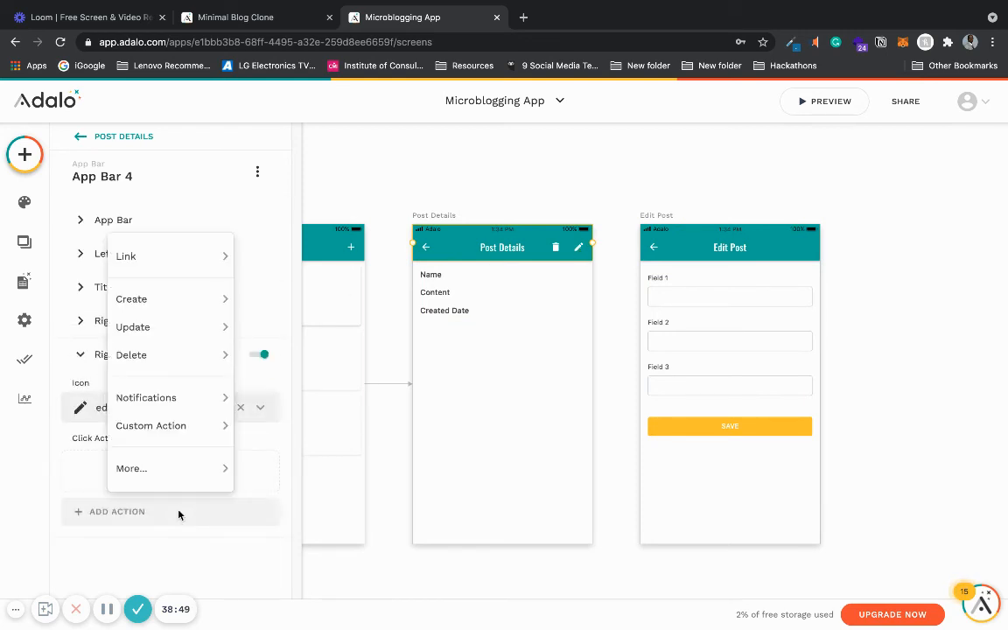
pyautogui.moveTo(213, 234)
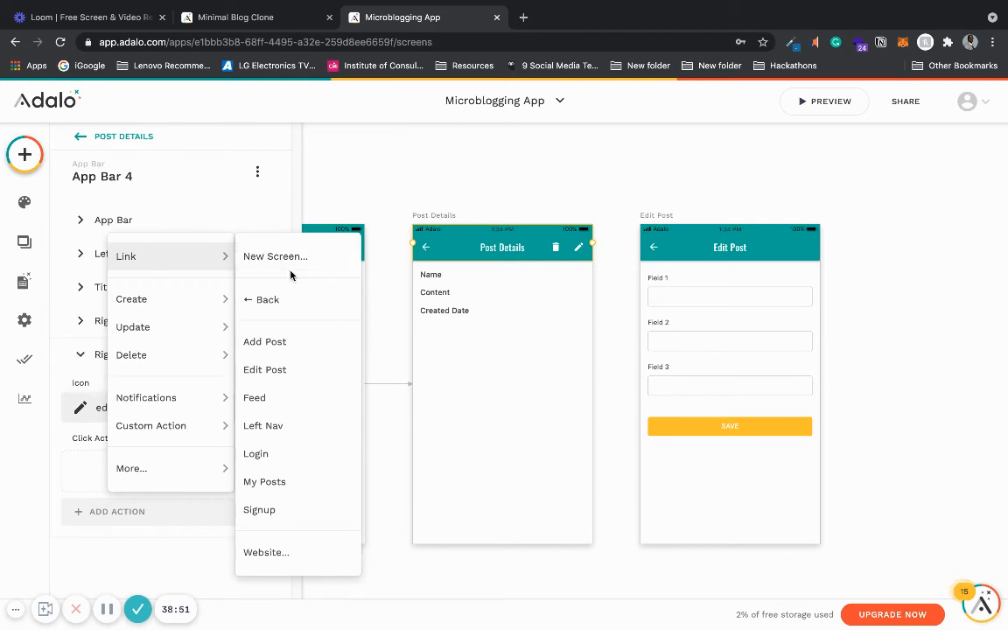
pyautogui.click(289, 370)
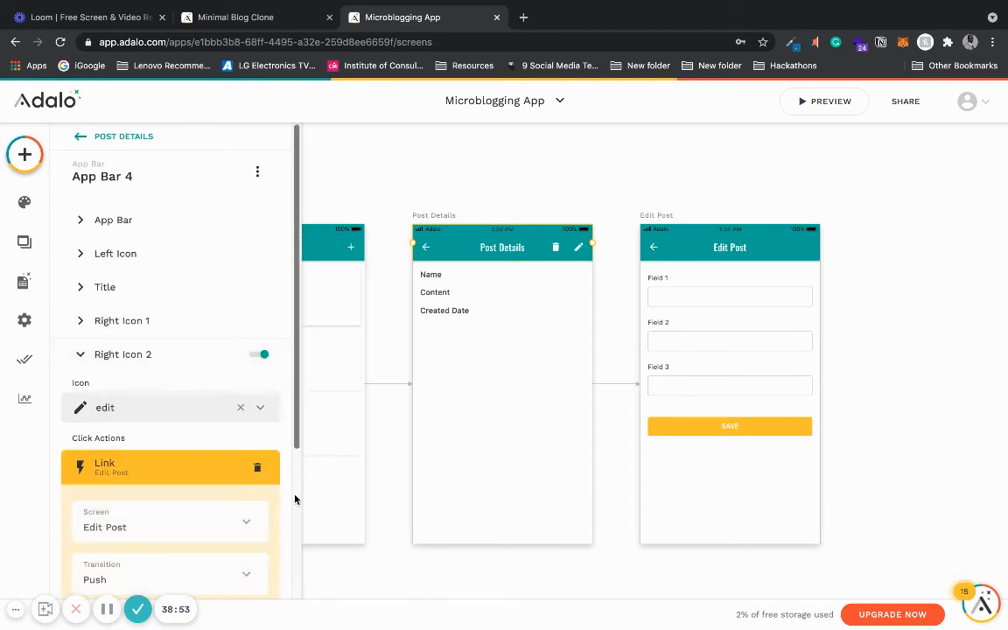
pyautogui.scroll(-3, 297, 505)
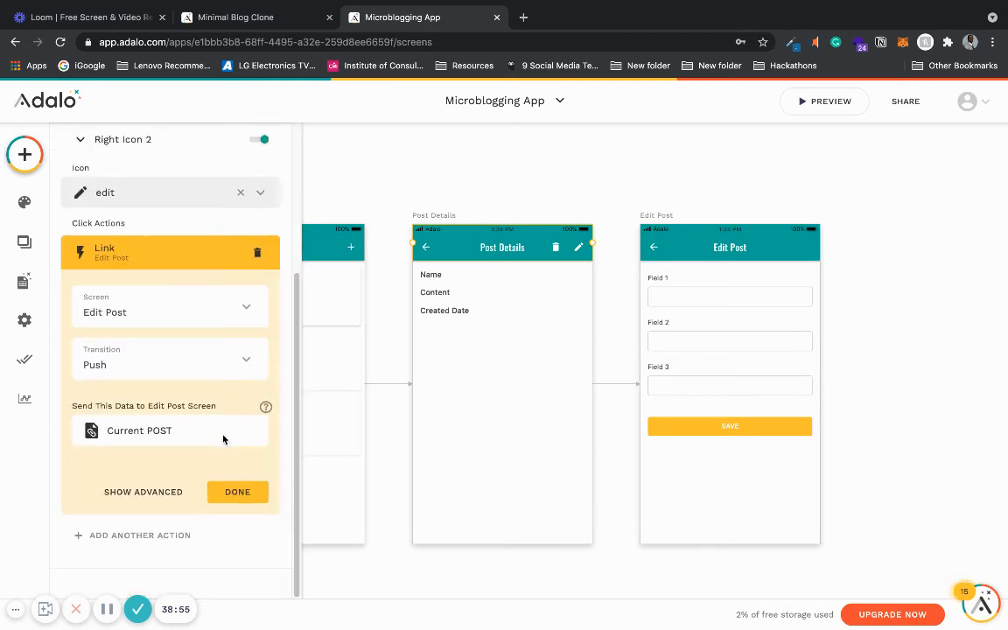
pyautogui.click(237, 492)
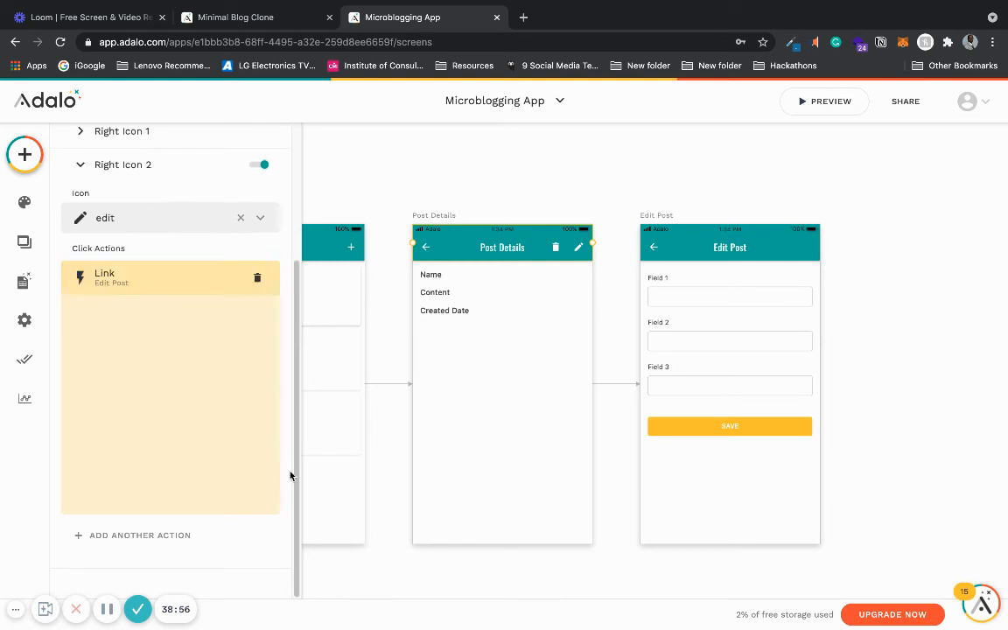
# - Set the Edit Post form's collection to POSTS and its action to Update Current POST
pyautogui.click(716, 344)
pyautogui.click(254, 261)
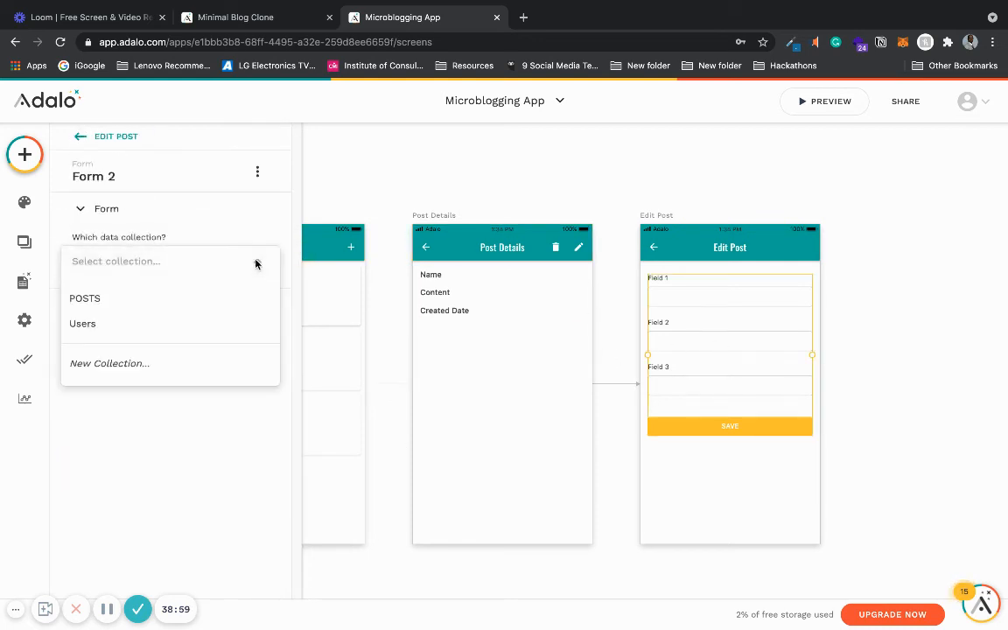
pyautogui.click(215, 296)
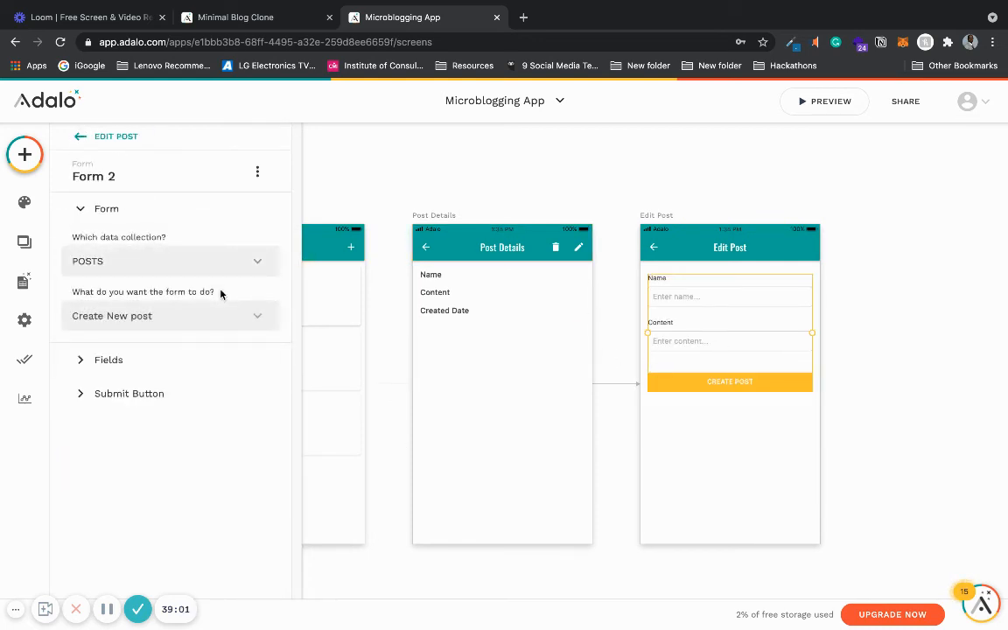
pyautogui.click(149, 320)
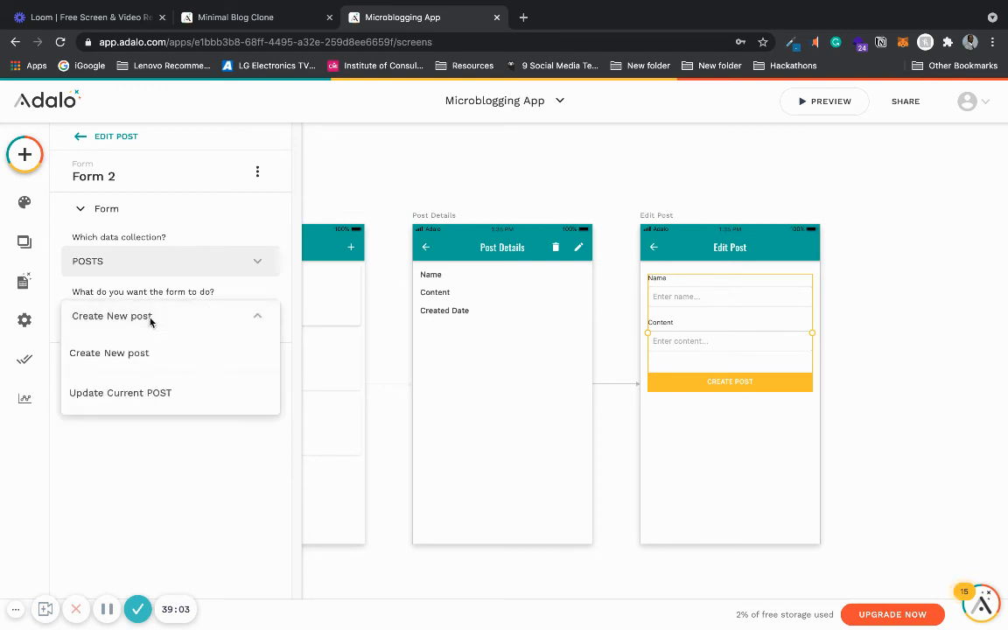
pyautogui.click(125, 394)
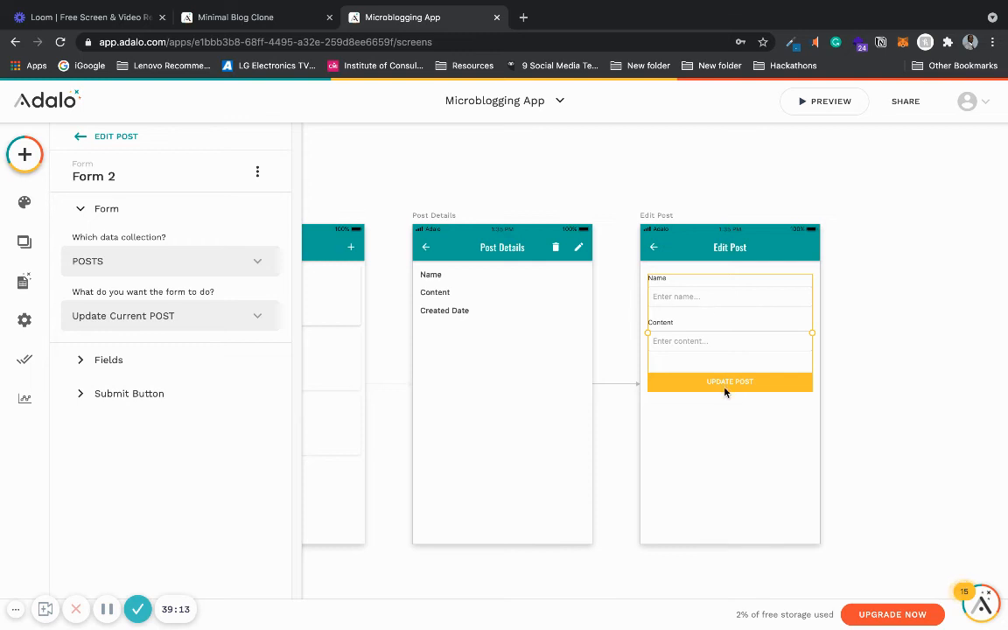
# - Change the form's submit button text to EDIT POST
pyautogui.click(133, 395)
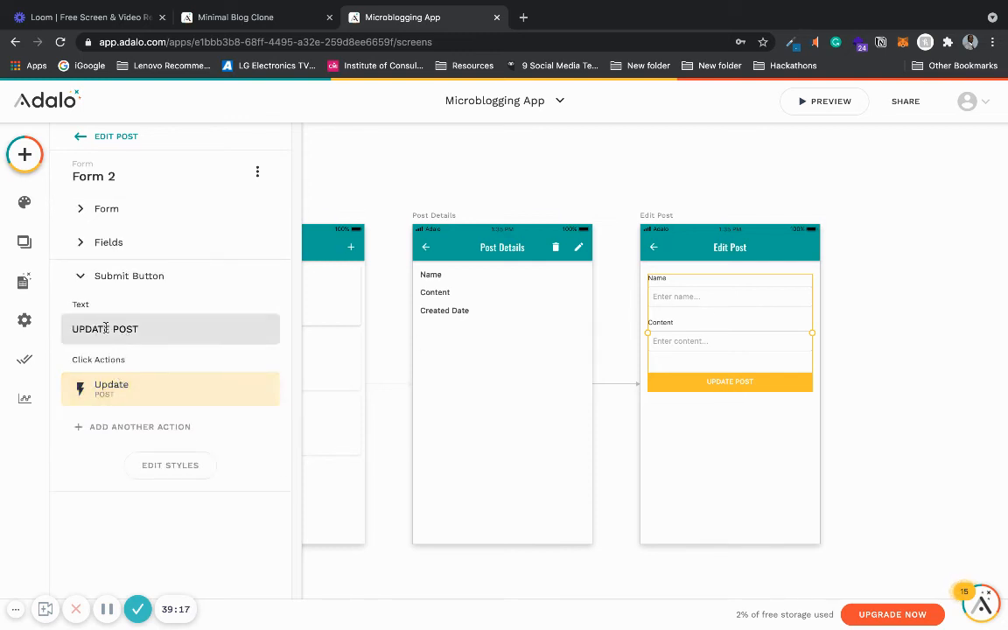
pyautogui.moveTo(108, 329); pyautogui.dragTo(73, 329)
pyautogui.press('BackSpace')
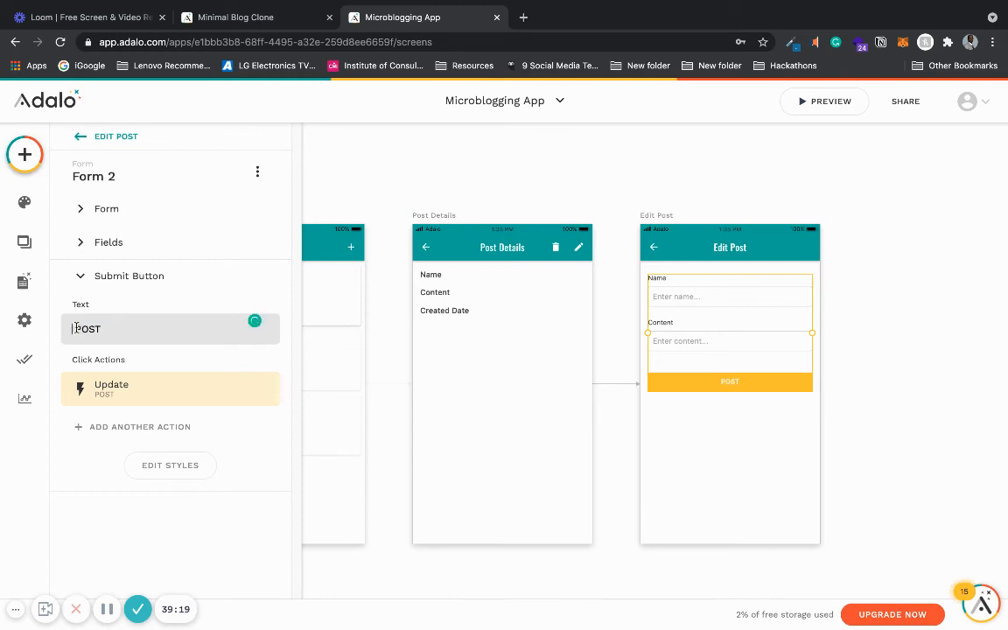
pyautogui.write('EDIT')
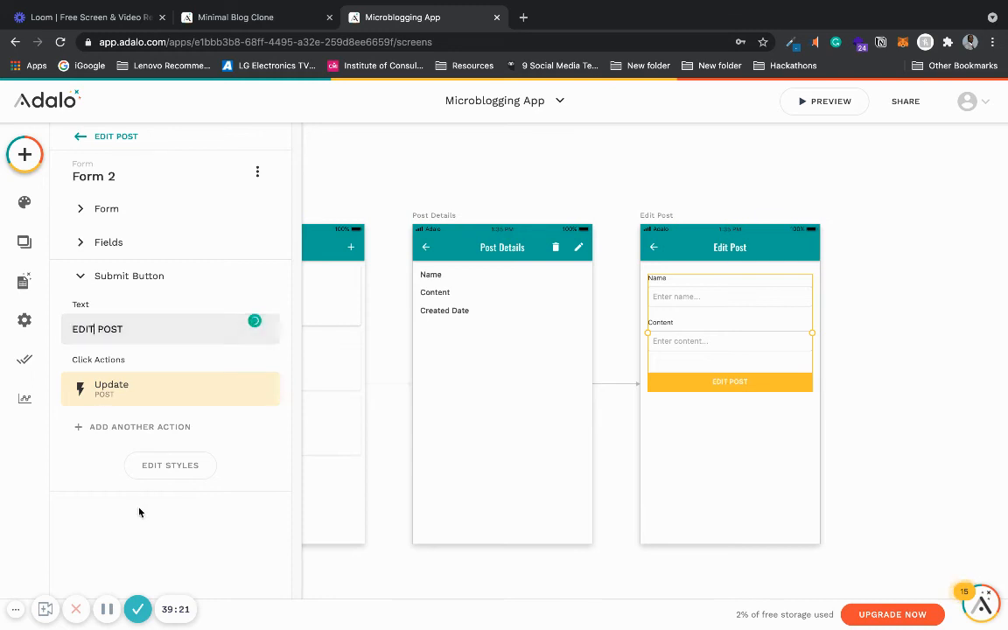
# - Open the form's Name field settings and relabel the field Title
pyautogui.click(168, 282)
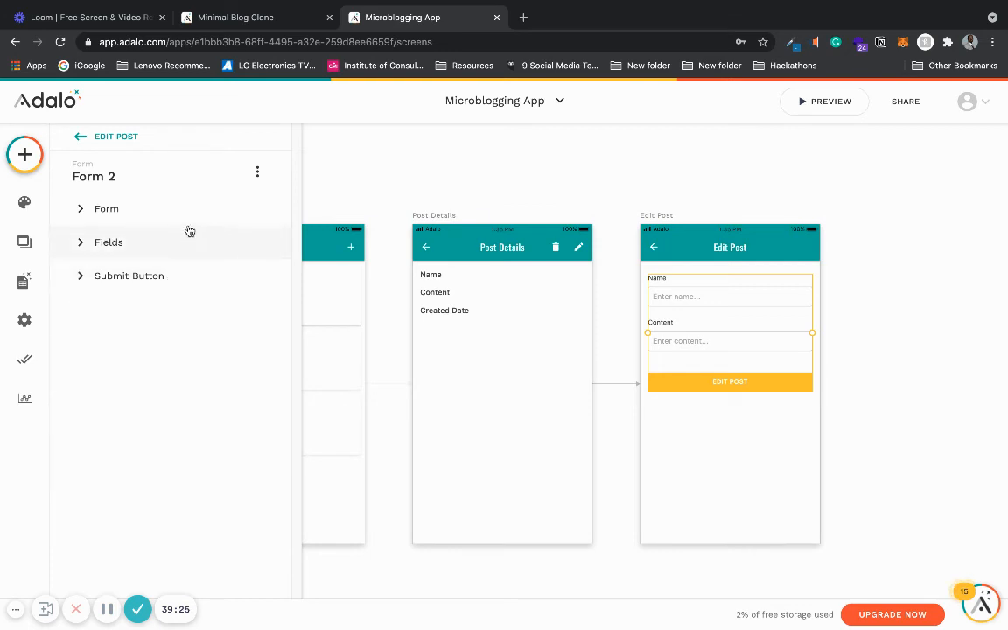
pyautogui.click(181, 244)
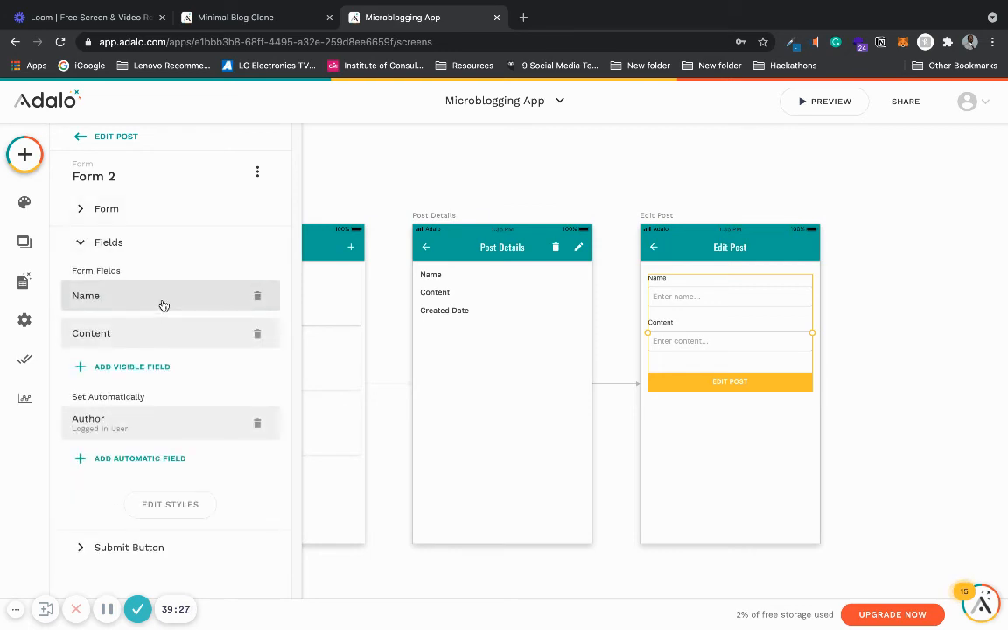
pyautogui.click(163, 305)
pyautogui.moveTo(129, 349); pyautogui.dragTo(81, 348)
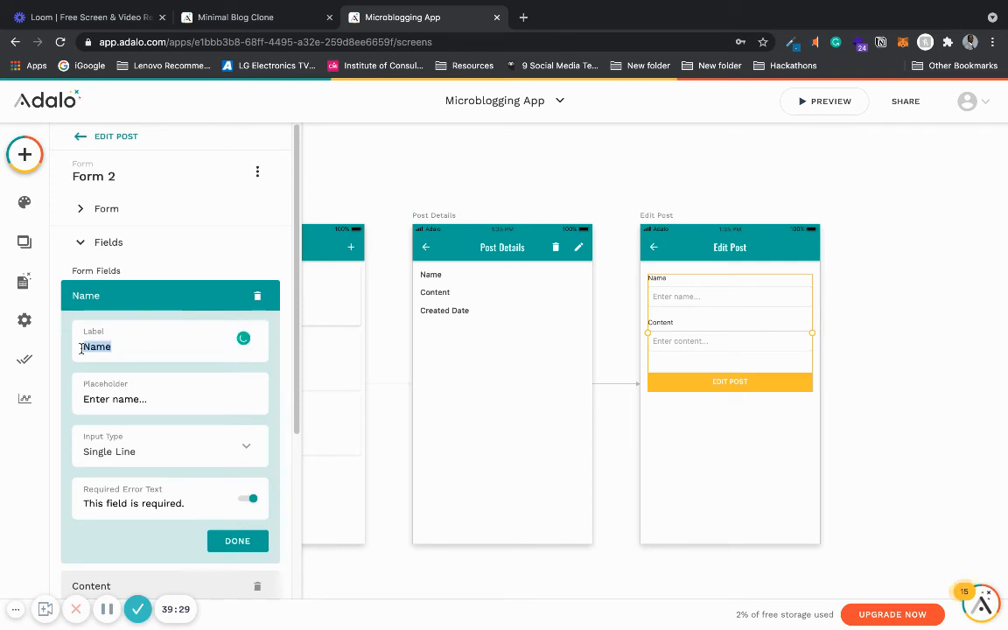
pyautogui.write('T')
pyautogui.press('BackSpace')
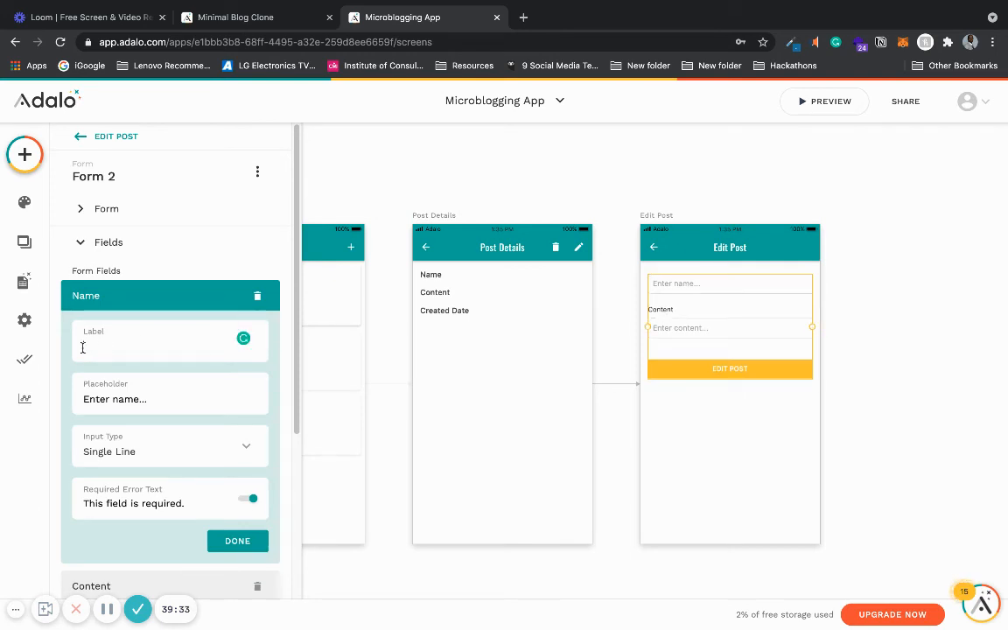
pyautogui.write('Title')
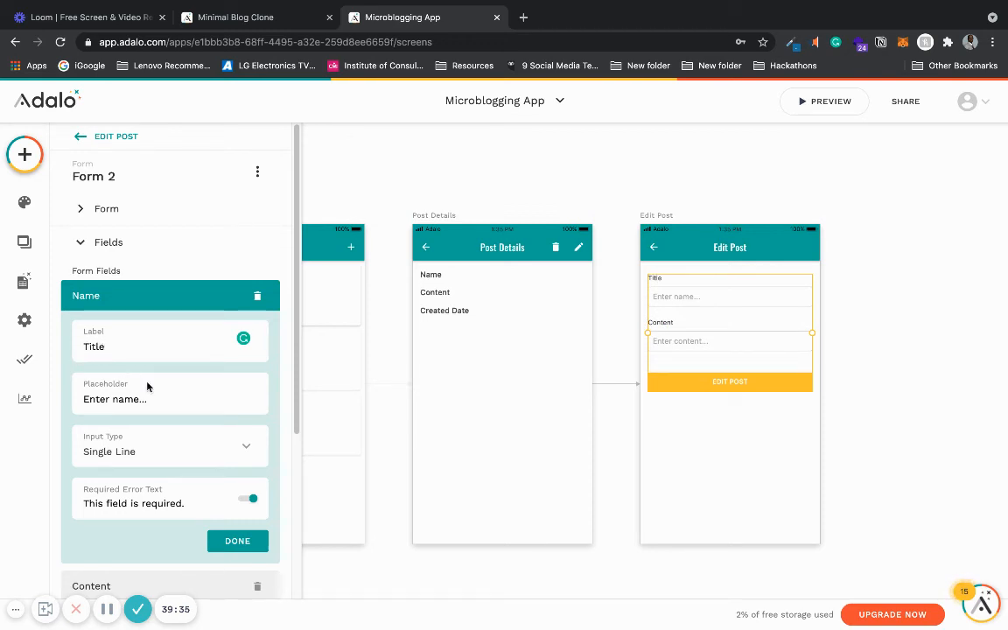
# - Set the Name field's placeholder to Enter post title... and its label to Post title
pyautogui.doubleClick(136, 398)
pyautogui.write('post title')
pyautogui.press('Delete')
pyautogui.write('P')
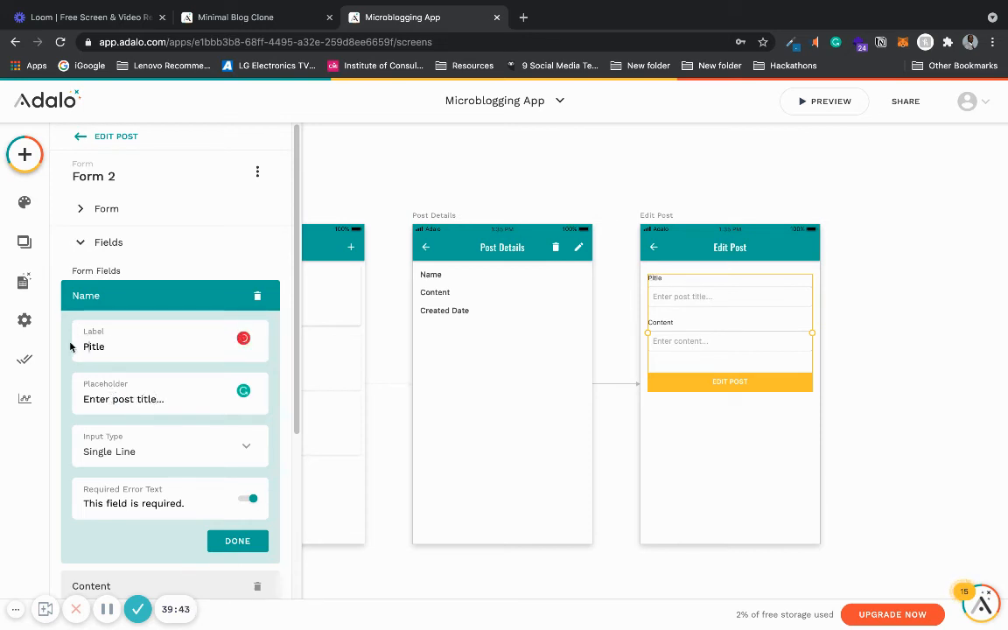
pyautogui.write('ost t')
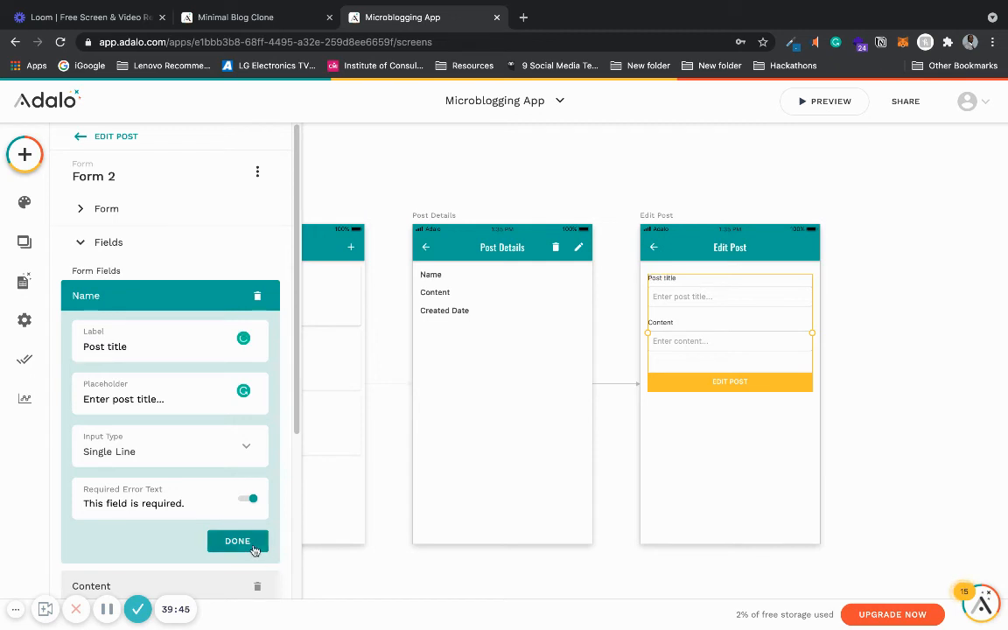
pyautogui.click(253, 549)
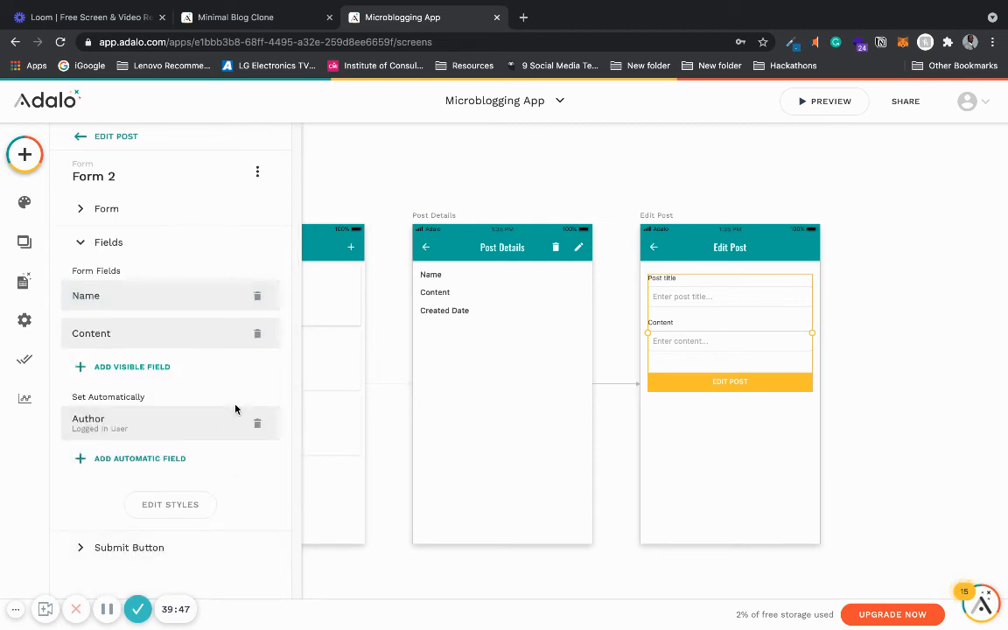
pyautogui.click(131, 296)
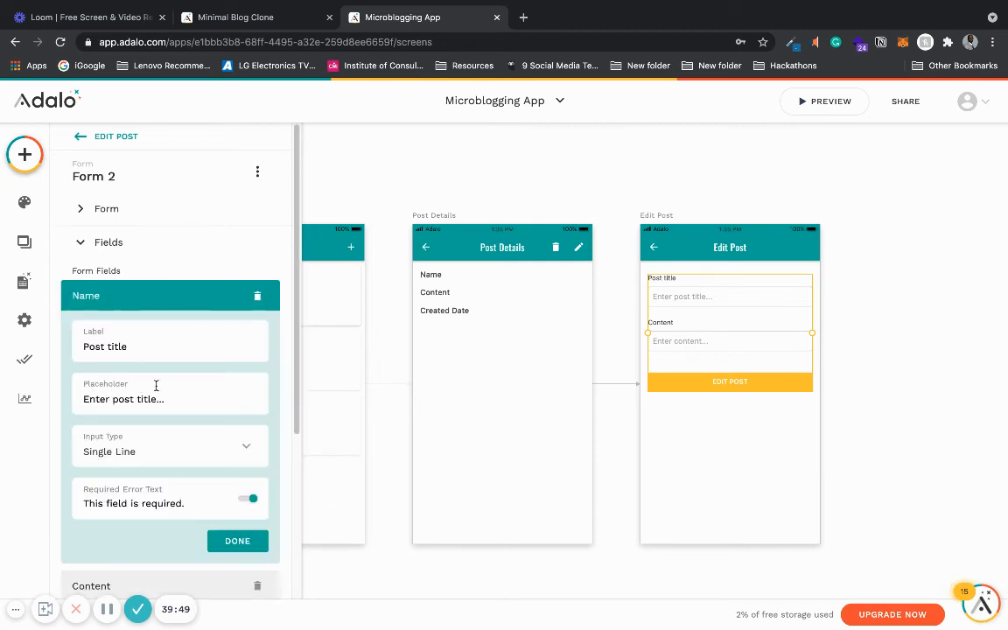
pyautogui.click(170, 400)
pyautogui.click(248, 542)
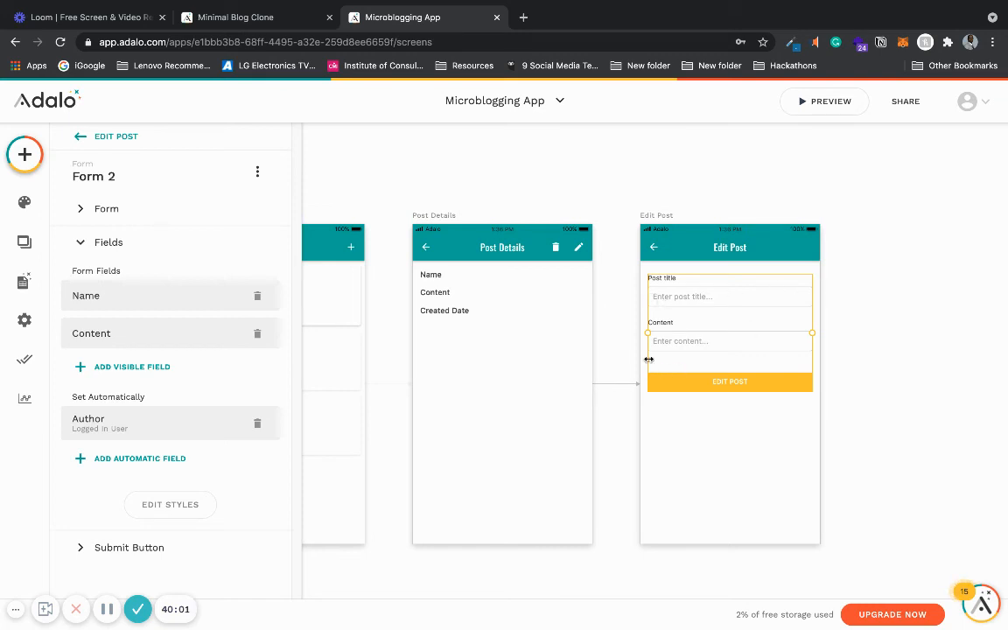
# - Review the Edit Post back icon's link action and the form's submit button action
pyautogui.click(650, 251)
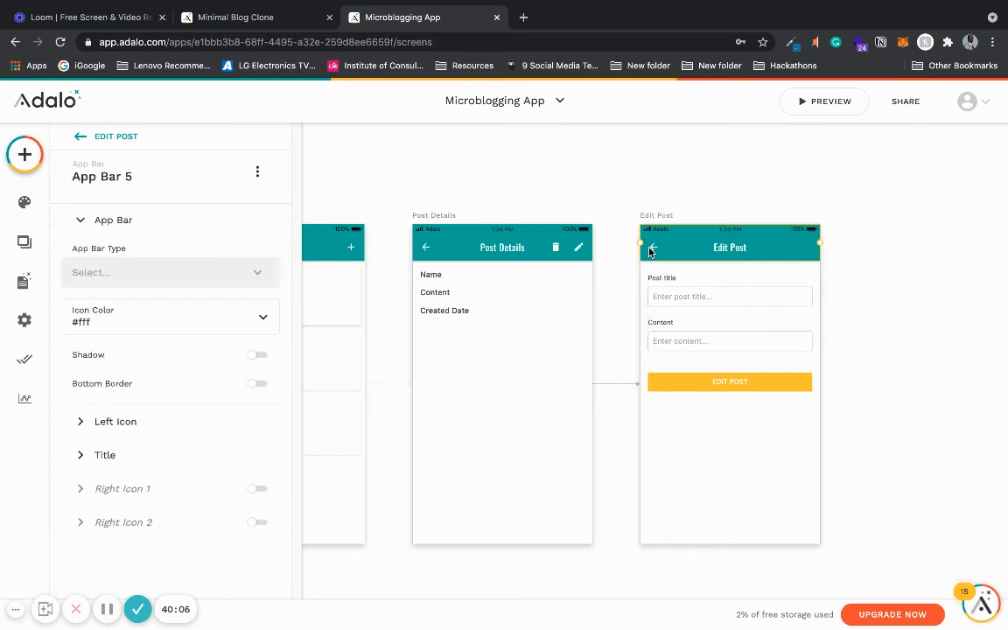
pyautogui.click(148, 429)
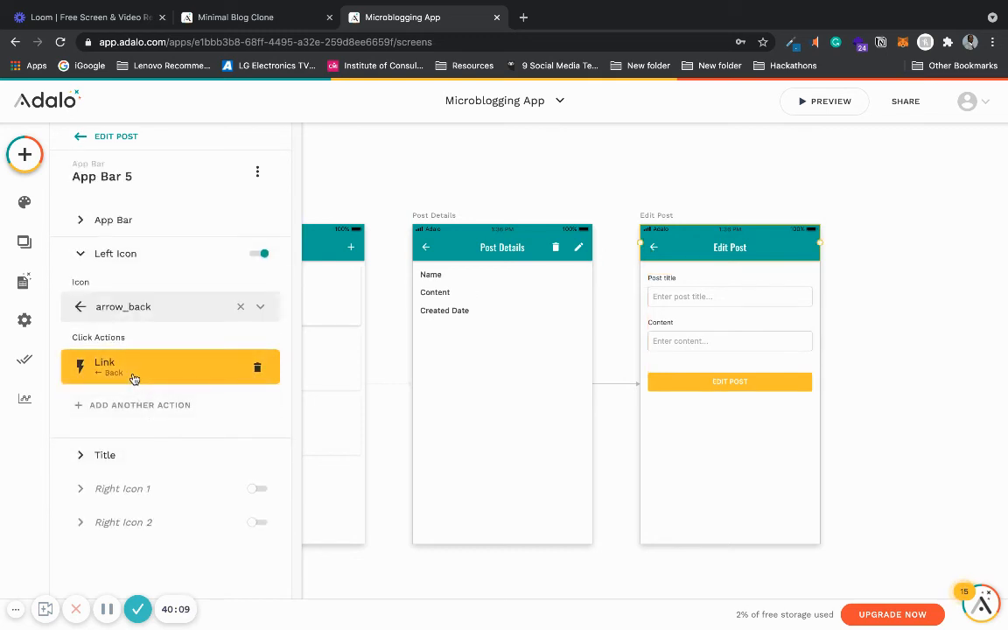
pyautogui.click(733, 383)
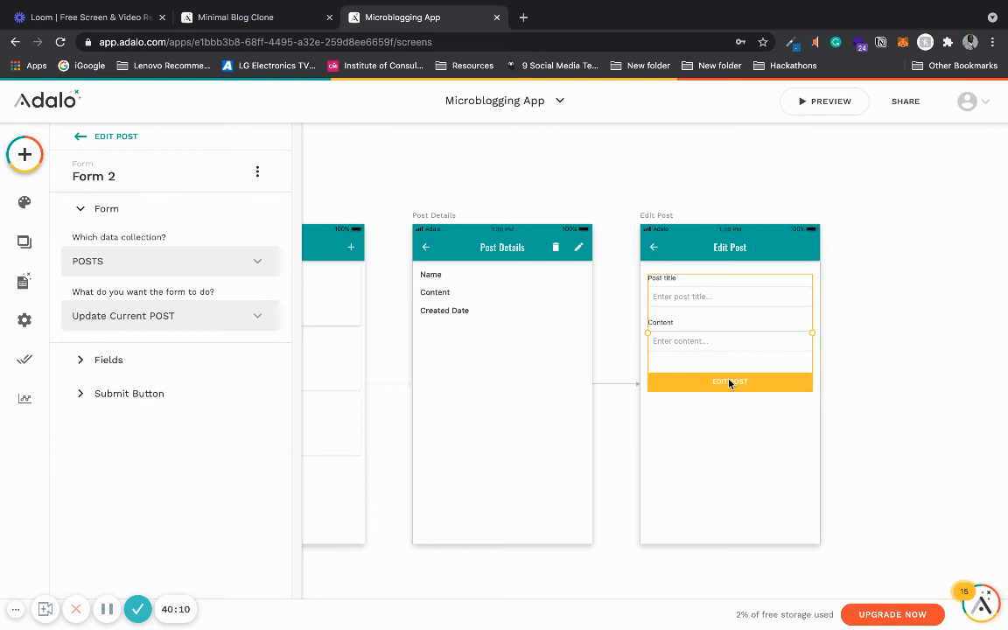
pyautogui.click(135, 398)
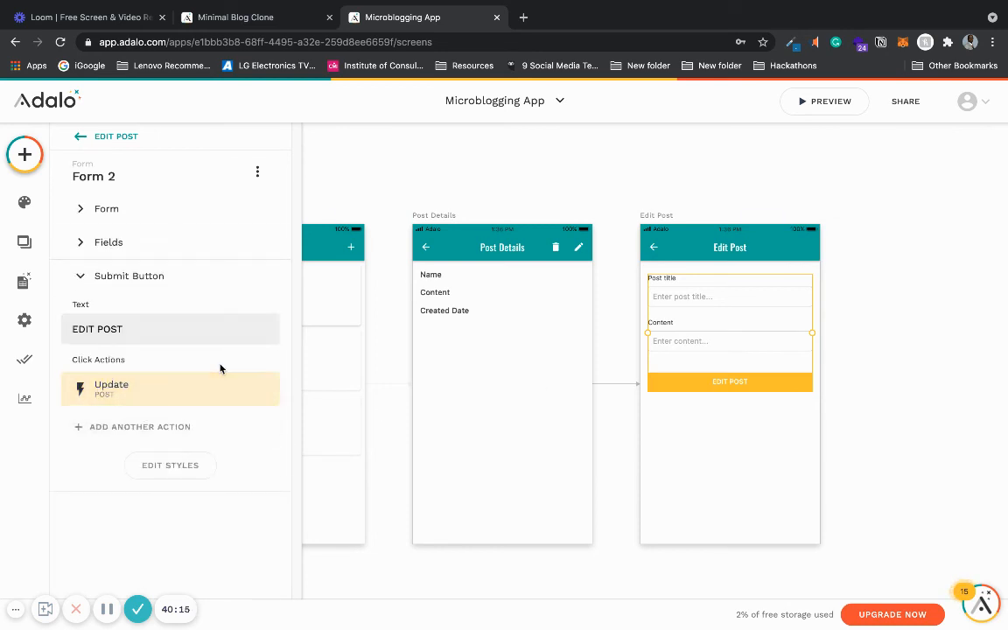
pyautogui.click(889, 271)
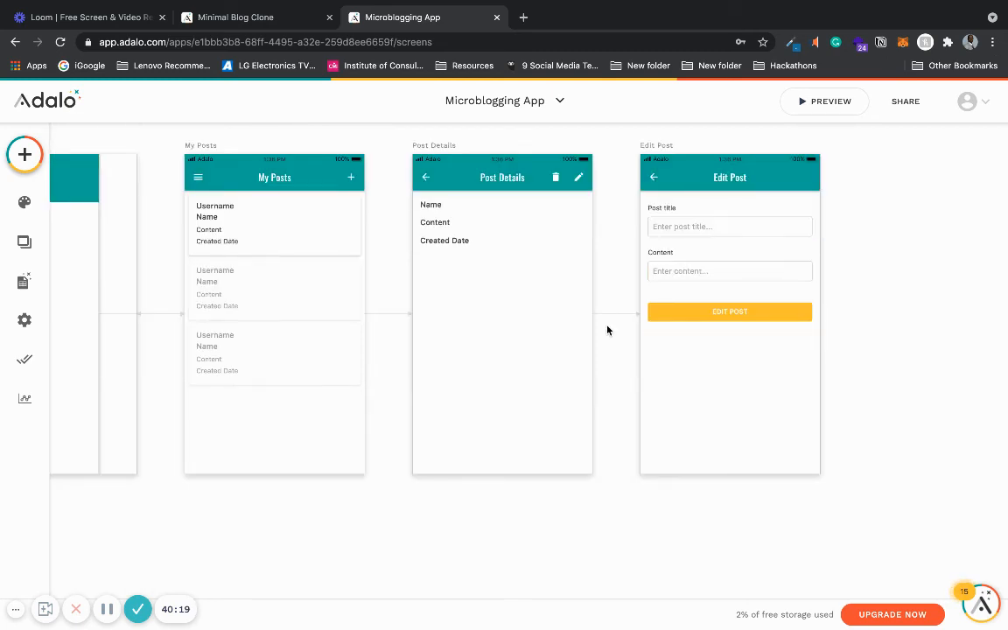
pyautogui.hscroll(-6, 607, 330)
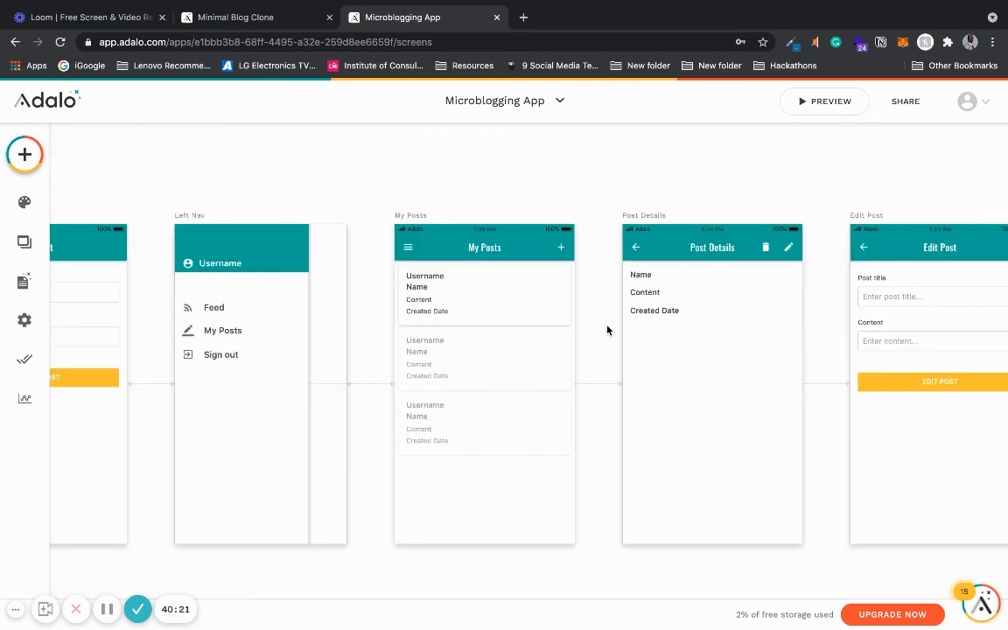
# - Preview the app, open the post titled This is my second post, and delete it from Post Details
pyautogui.hscroll(5, 607, 330)
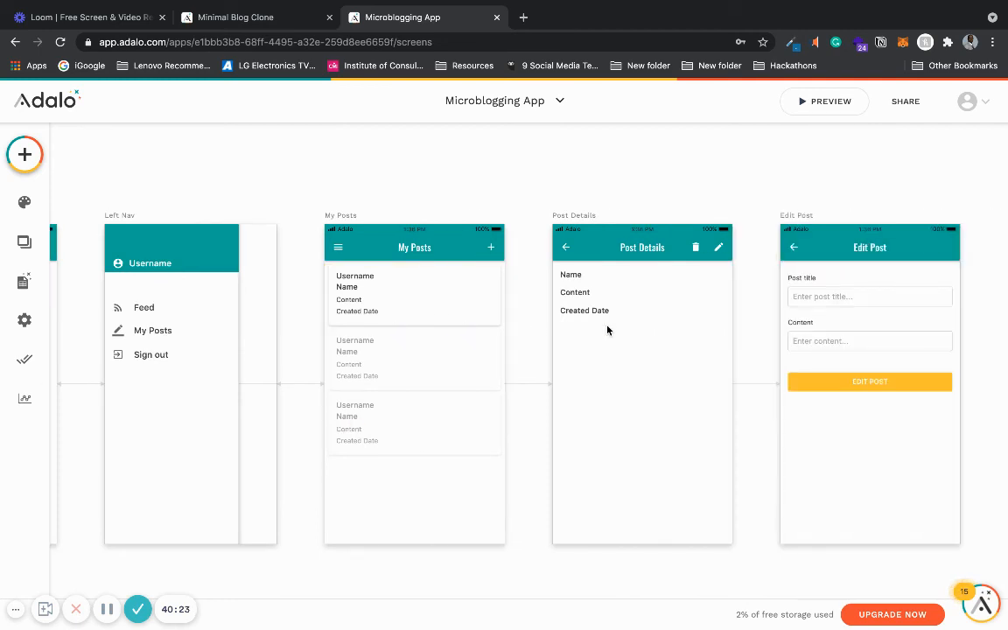
pyautogui.hscroll(3, 607, 330)
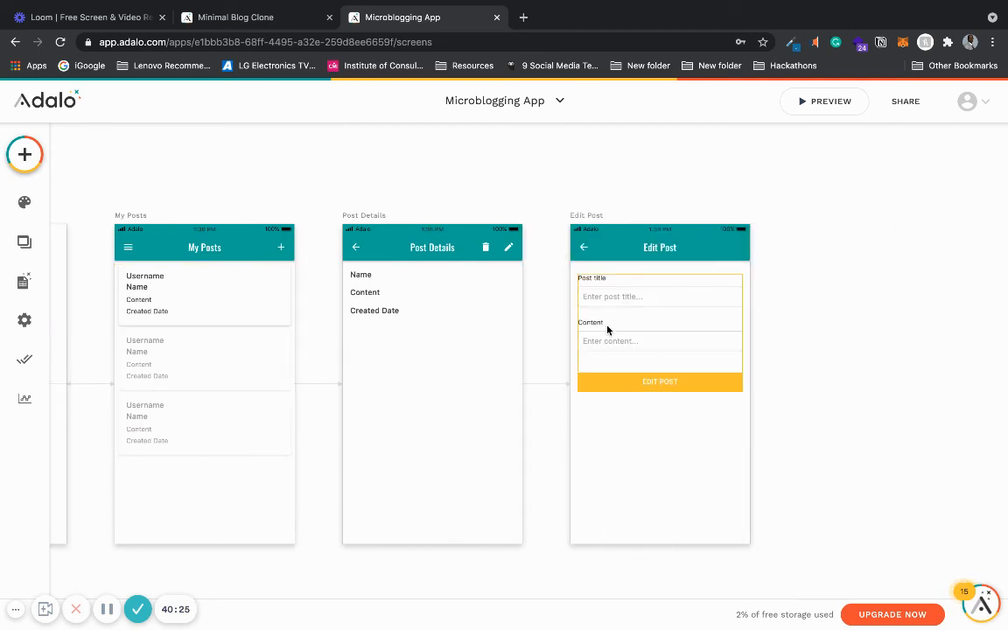
pyautogui.hscroll(-6, 607, 329)
pyautogui.hscroll(3, 607, 330)
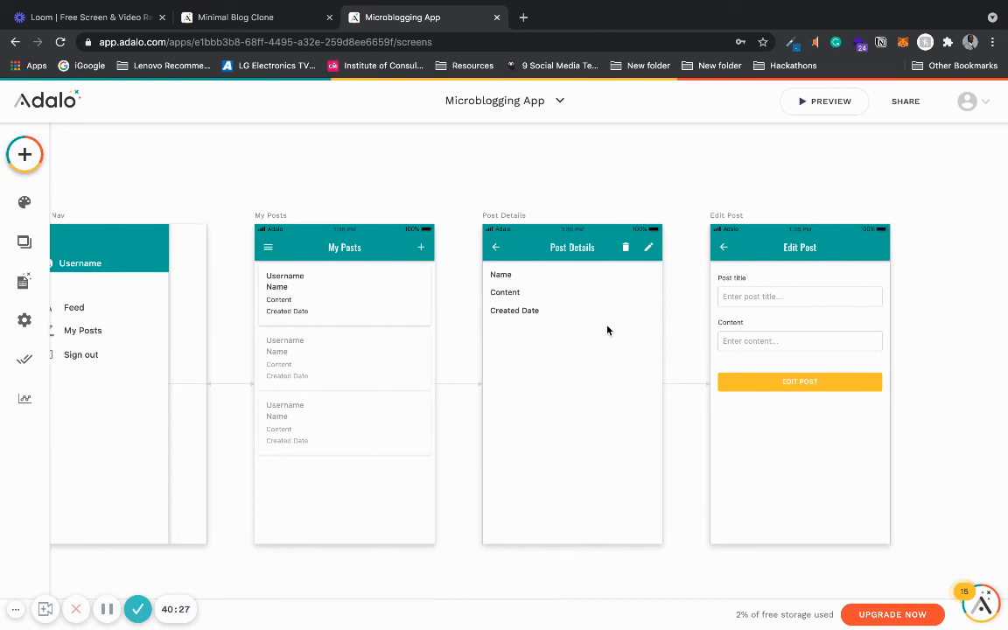
pyautogui.click(803, 103)
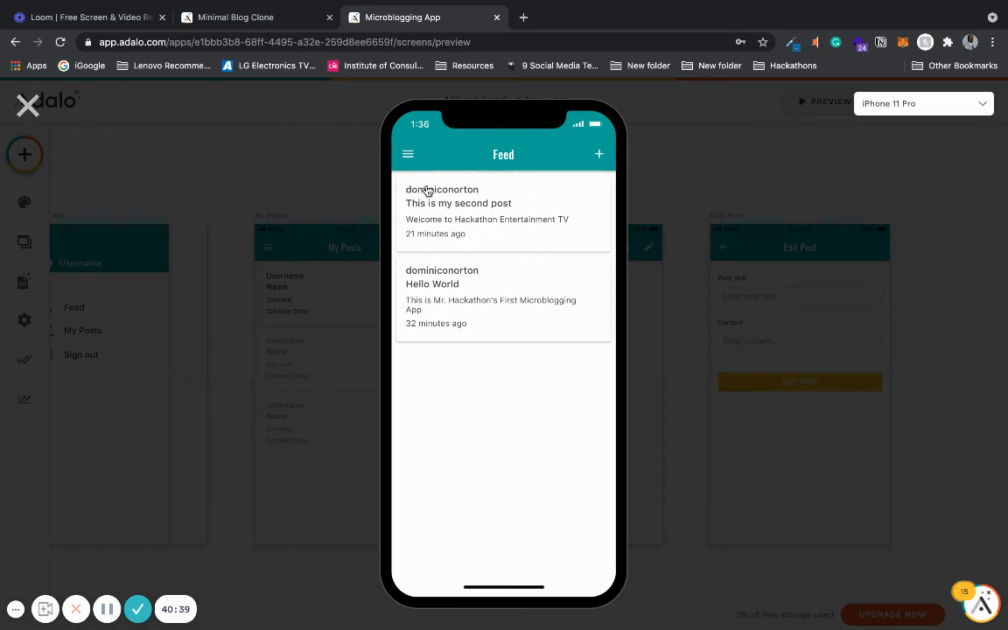
pyautogui.click(531, 221)
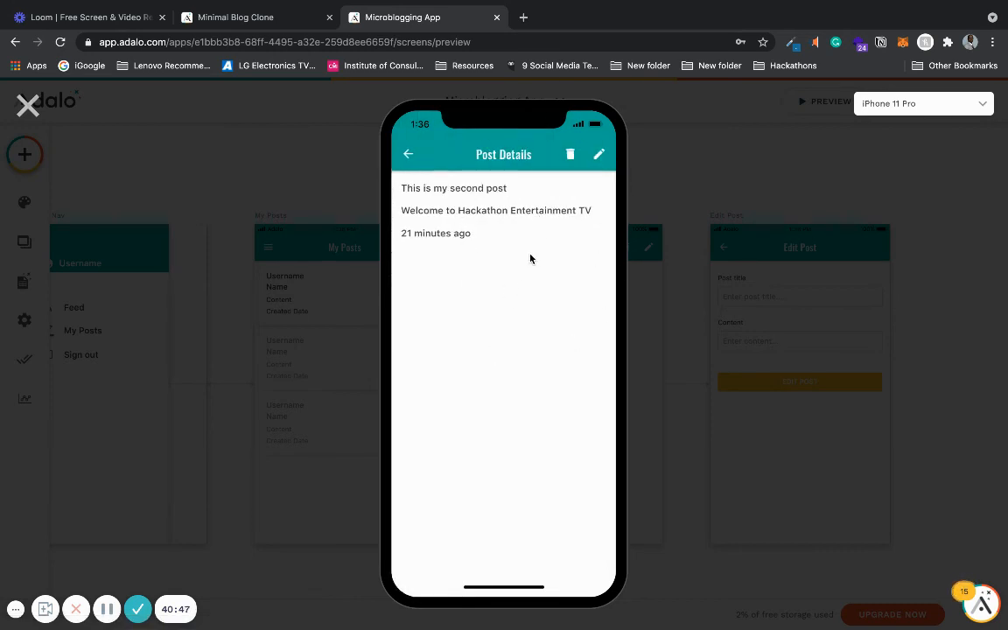
pyautogui.click(407, 155)
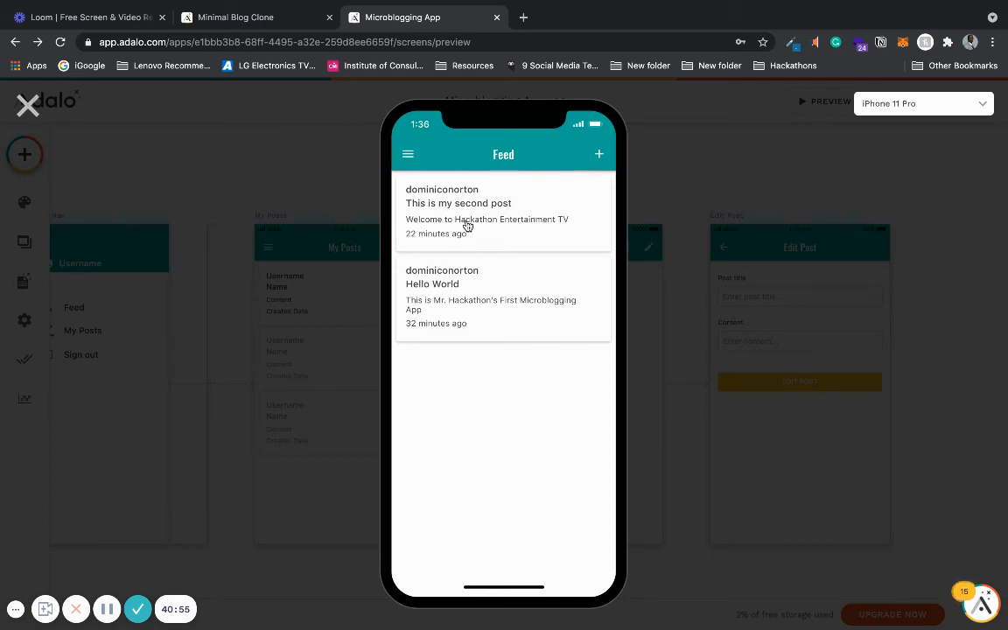
pyautogui.click(467, 226)
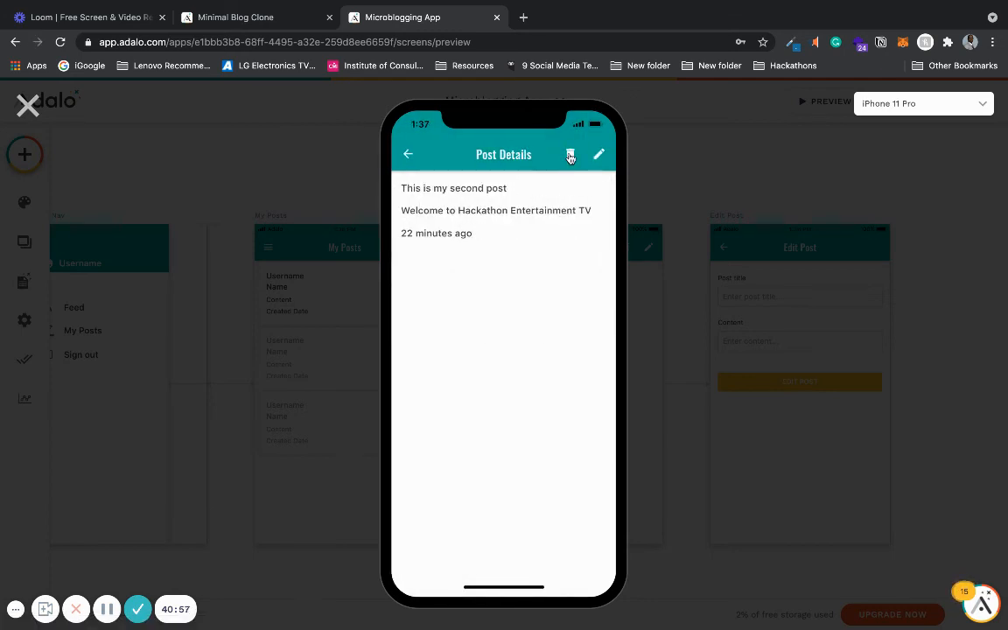
pyautogui.click(570, 156)
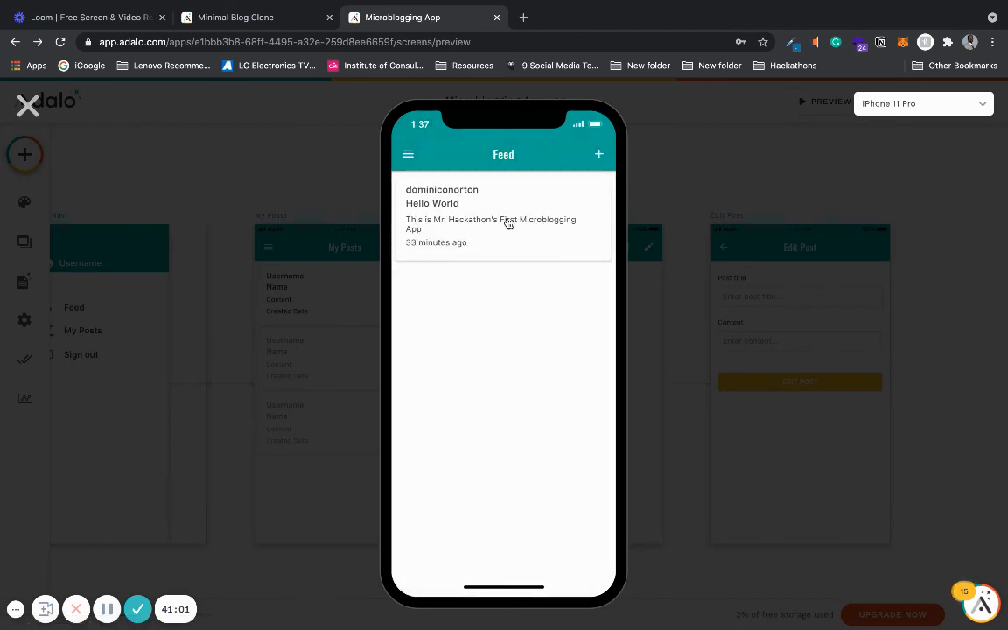
# - In preview, edit the Hello World post's title to Hello YouTube, submit the form, then close the preview
pyautogui.click(509, 220)
pyautogui.click(598, 155)
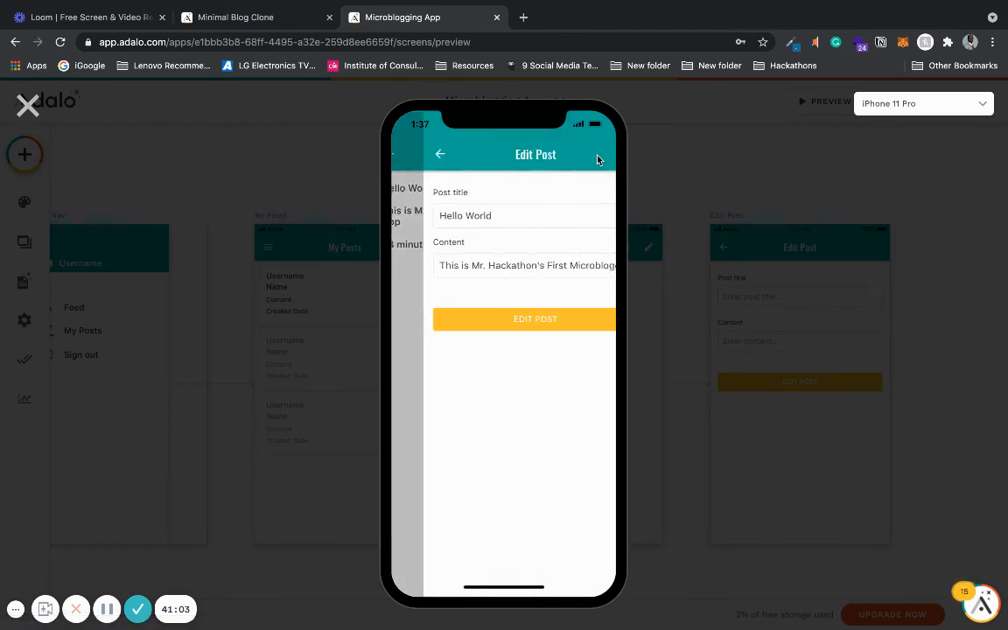
pyautogui.click(499, 215)
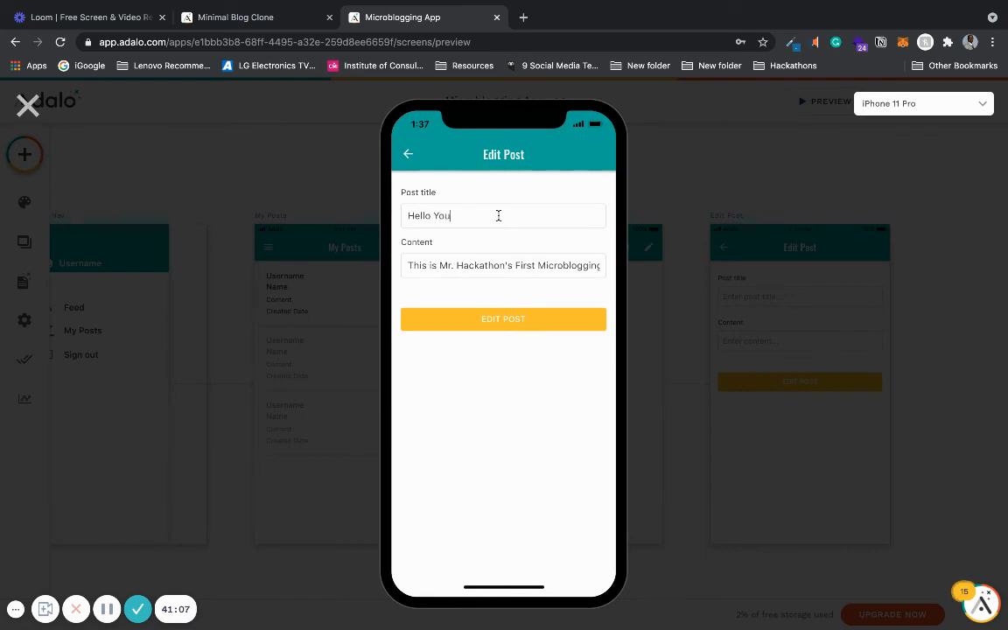
pyautogui.click(508, 319)
pyautogui.click(407, 155)
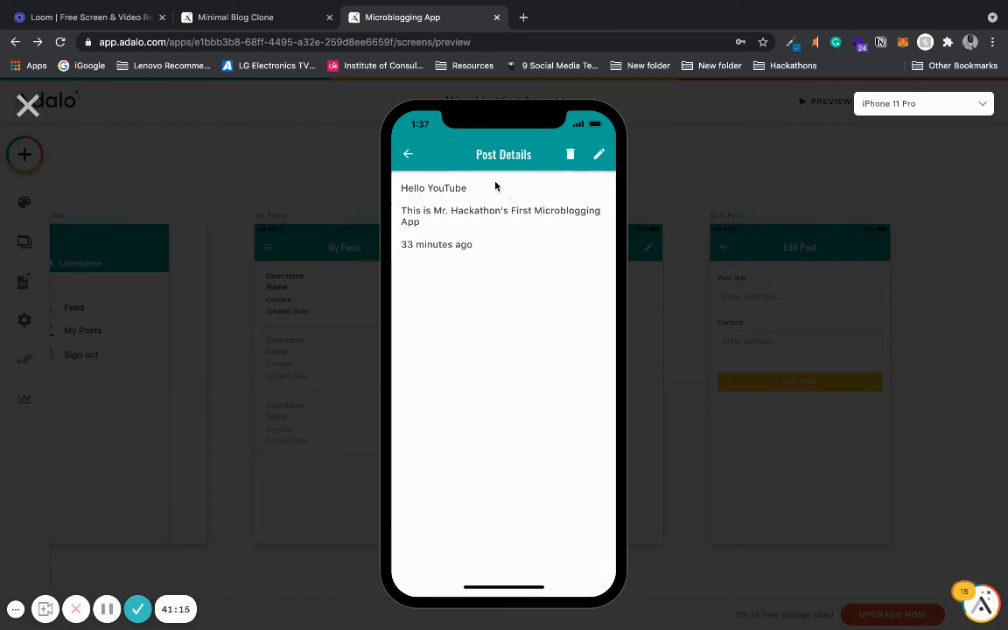
pyautogui.click(28, 105)
# - Add a second action to the Edit Post form's submit button that links back to the previous screen
pyautogui.click(773, 388)
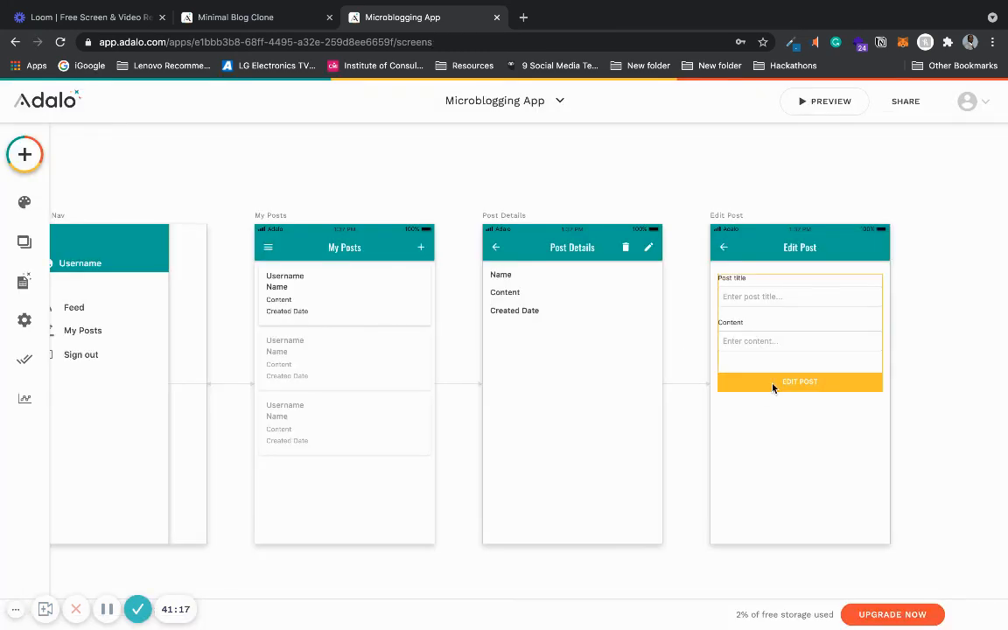
pyautogui.click(194, 389)
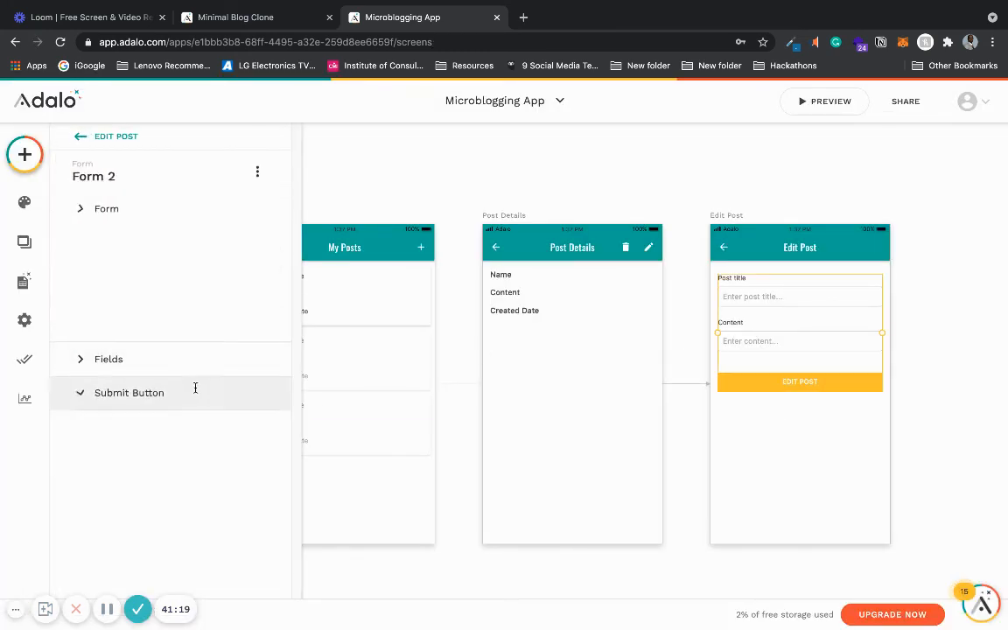
pyautogui.click(144, 427)
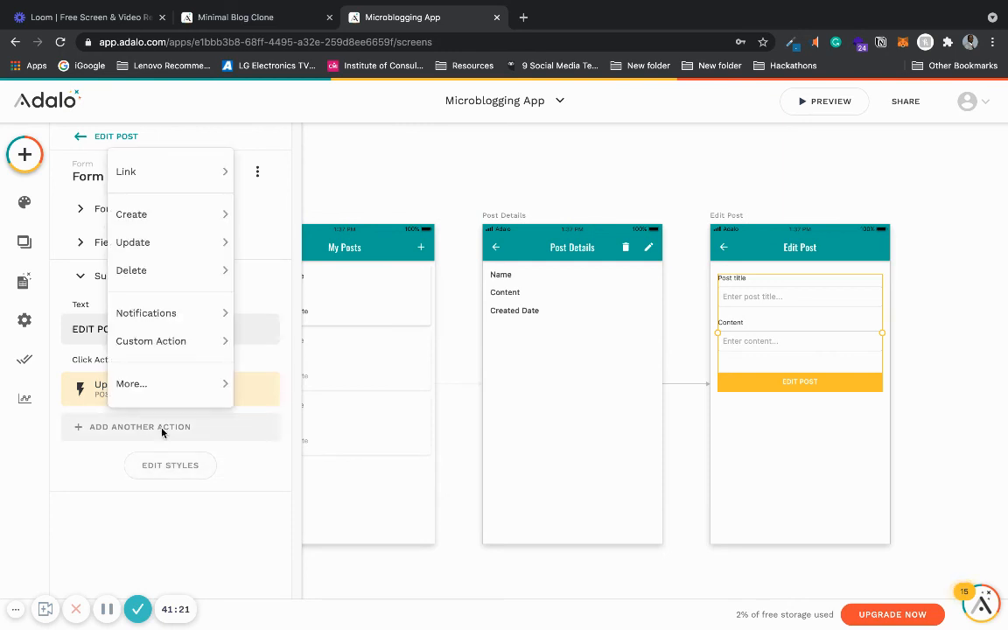
pyautogui.moveTo(207, 166)
pyautogui.click(292, 216)
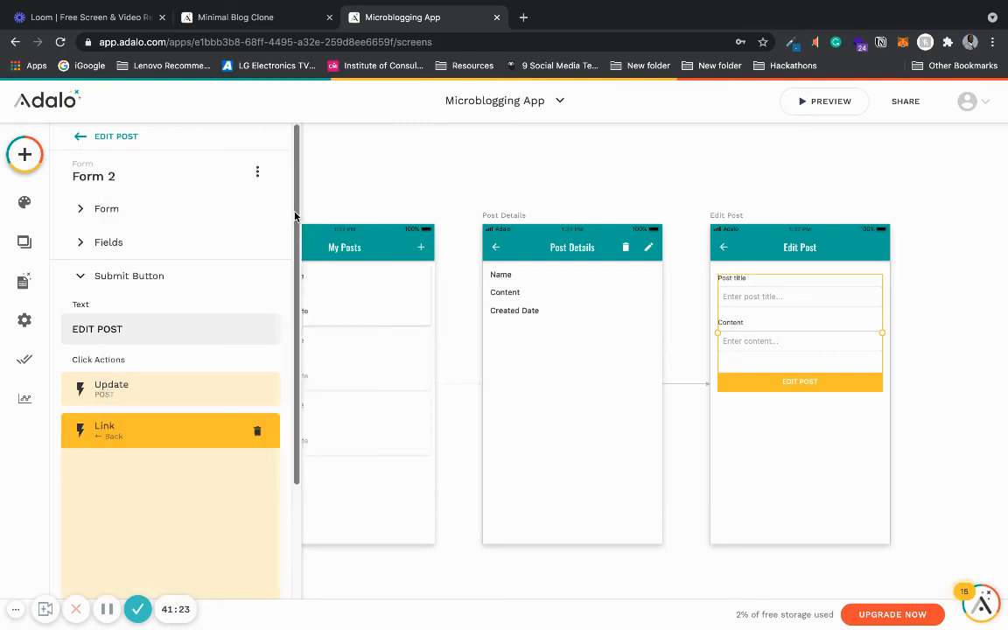
pyautogui.scroll(-3, 289, 501)
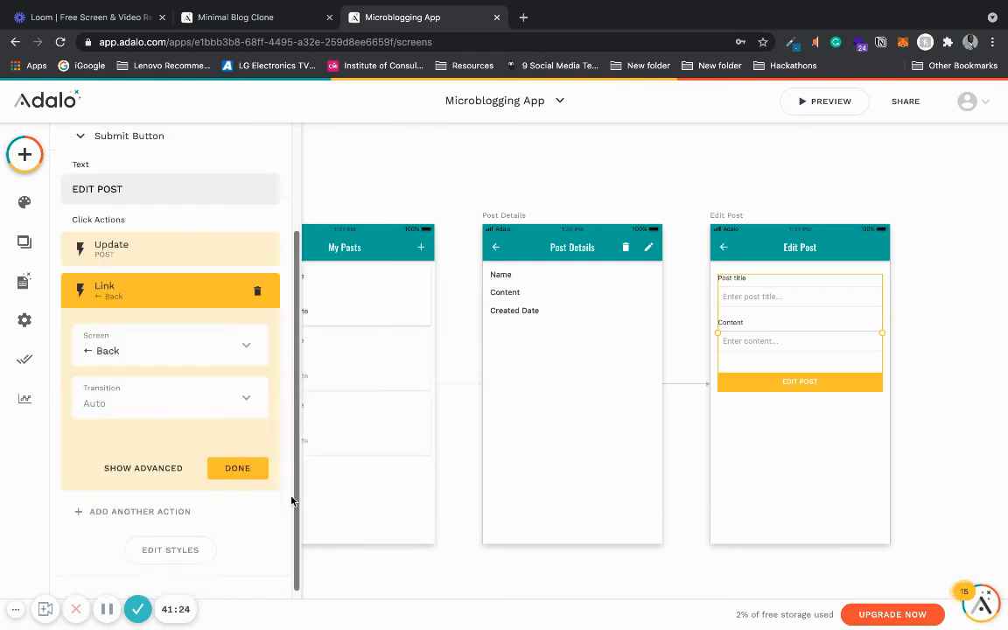
pyautogui.click(249, 466)
# - On the Post Details app bar's delete icon, set its Delete action to happen only Sometimes
pyautogui.click(560, 169)
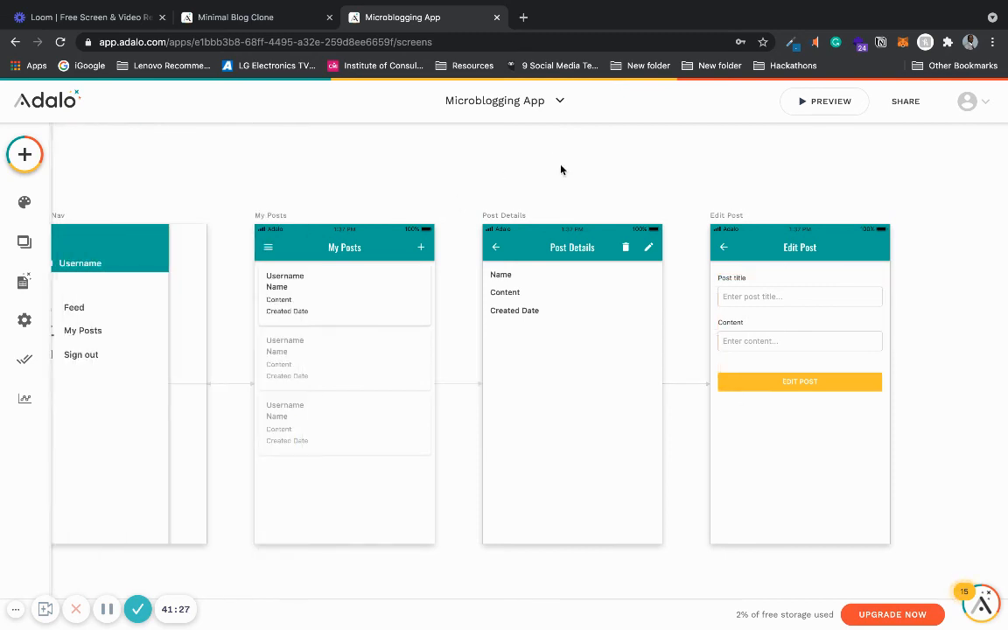
pyautogui.click(629, 251)
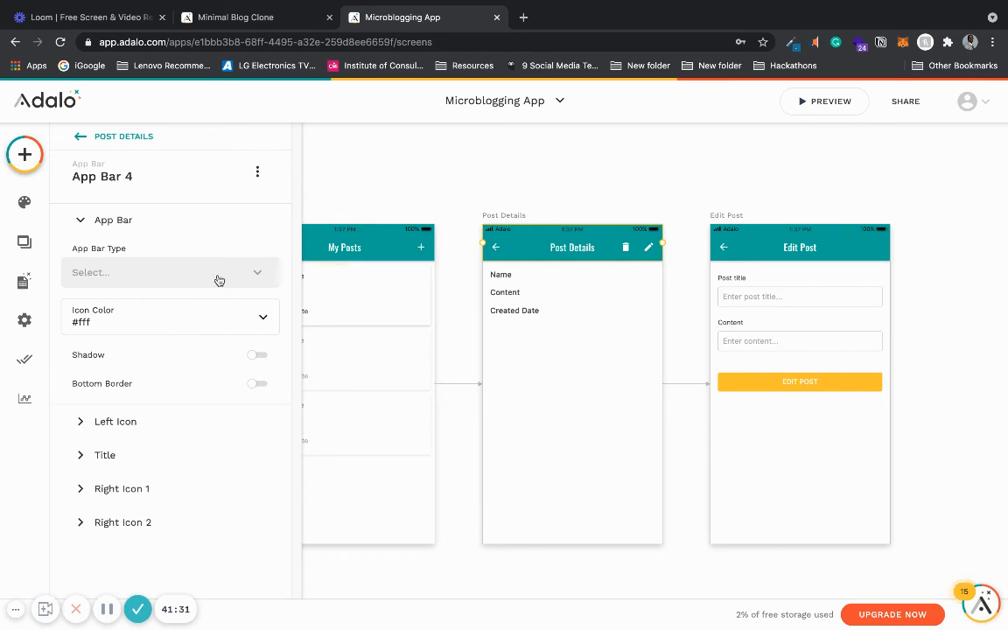
pyautogui.click(167, 493)
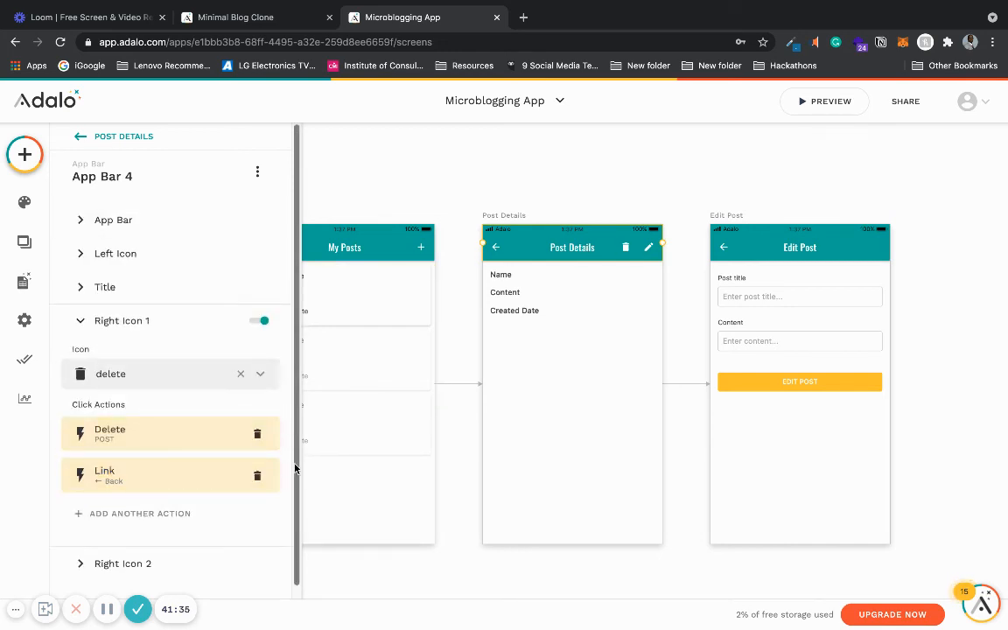
pyautogui.scroll(-1, 295, 484)
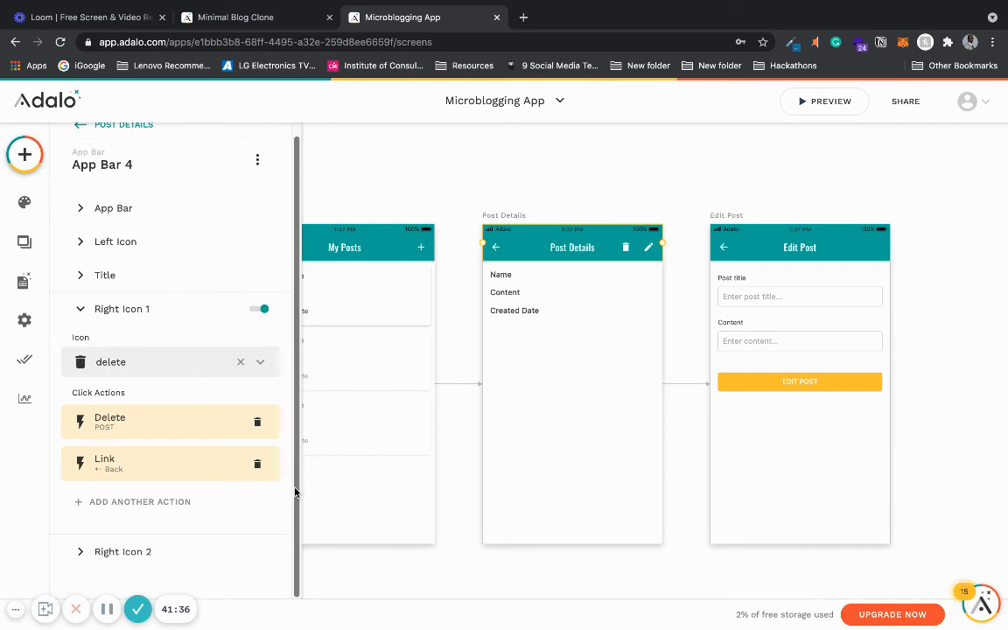
pyautogui.scroll(1, 293, 481)
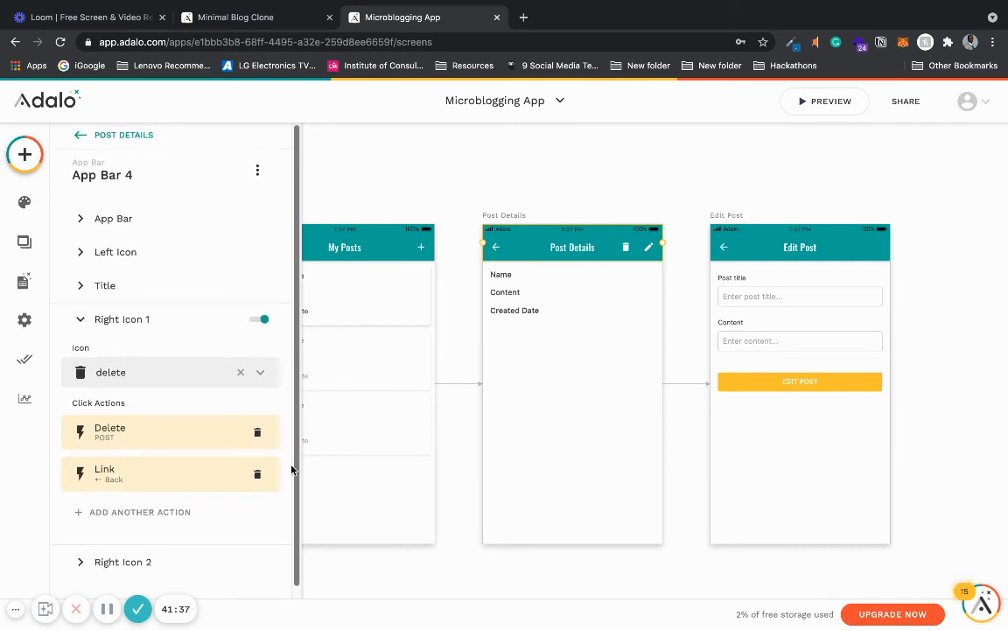
pyautogui.click(123, 433)
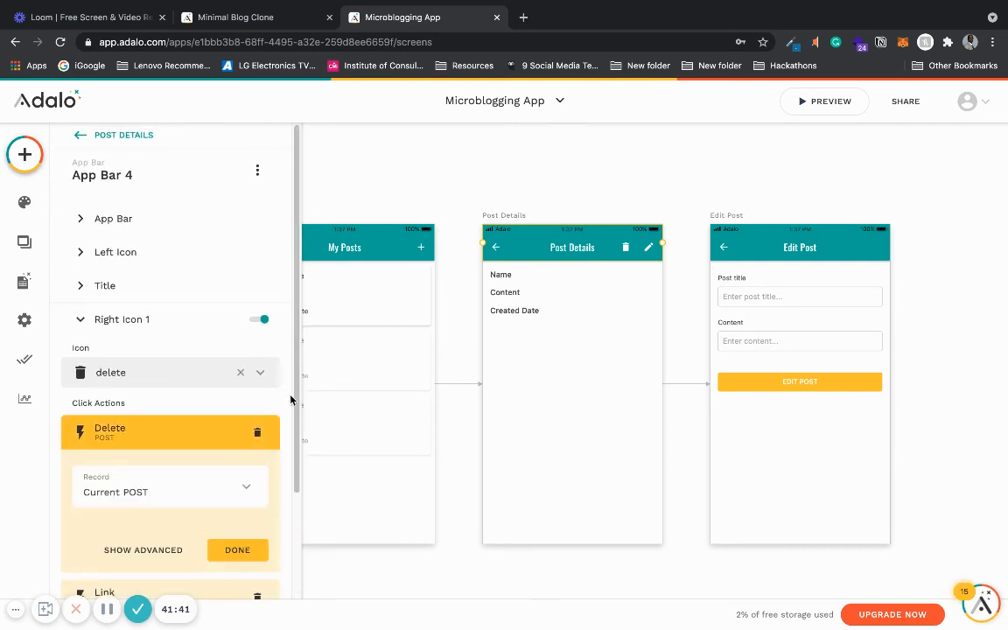
pyautogui.scroll(-3, 290, 400)
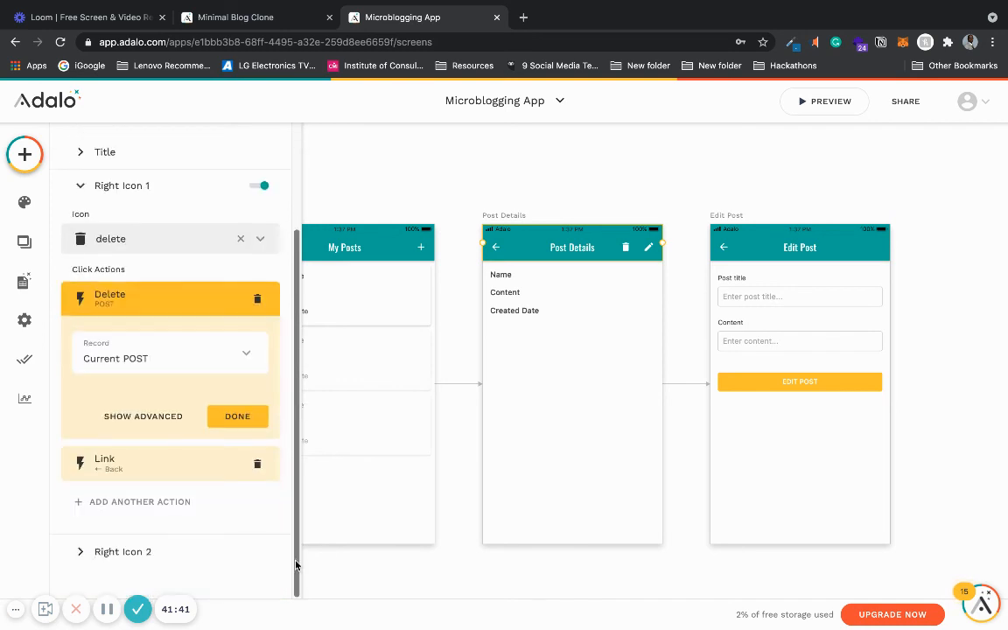
pyautogui.click(145, 416)
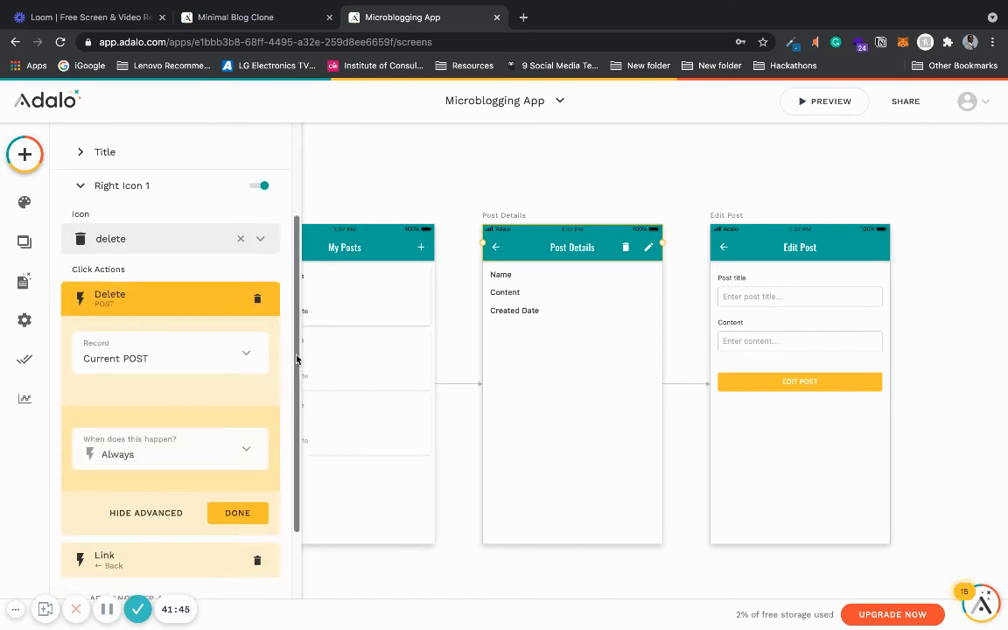
pyautogui.scroll(-2, 293, 385)
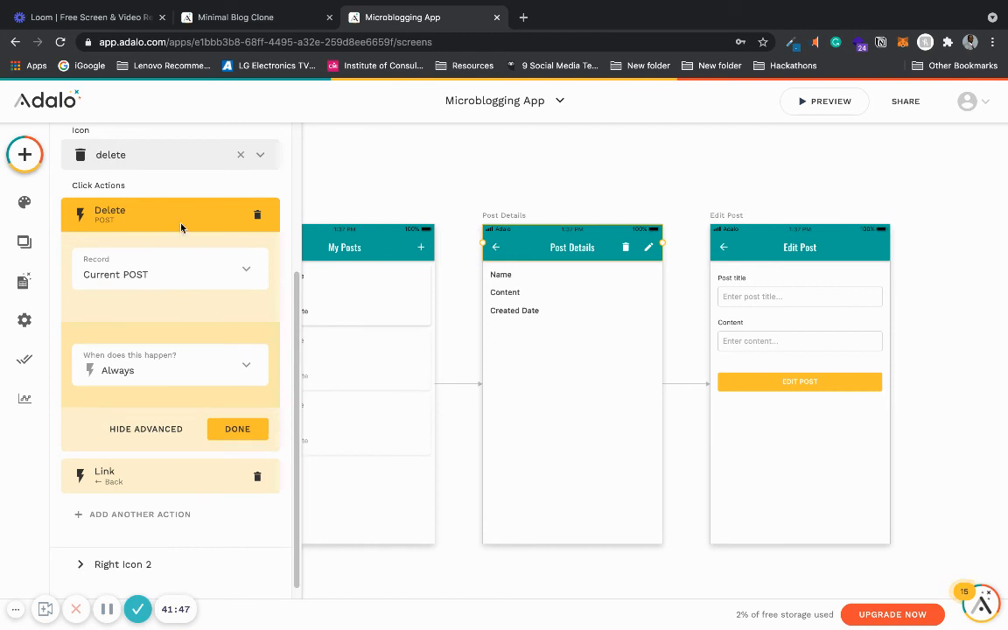
pyautogui.click(193, 372)
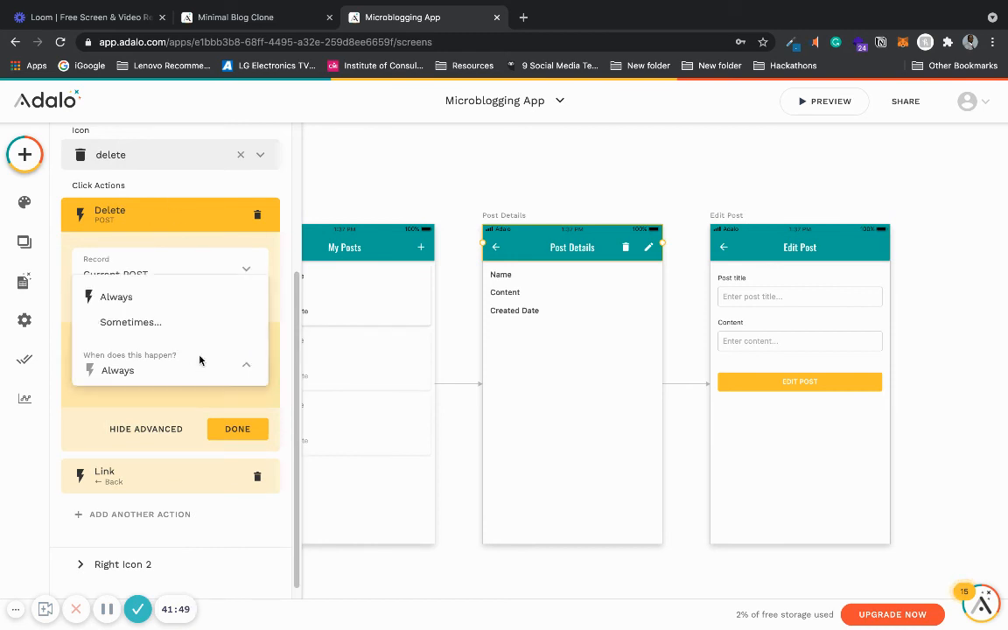
pyautogui.click(189, 325)
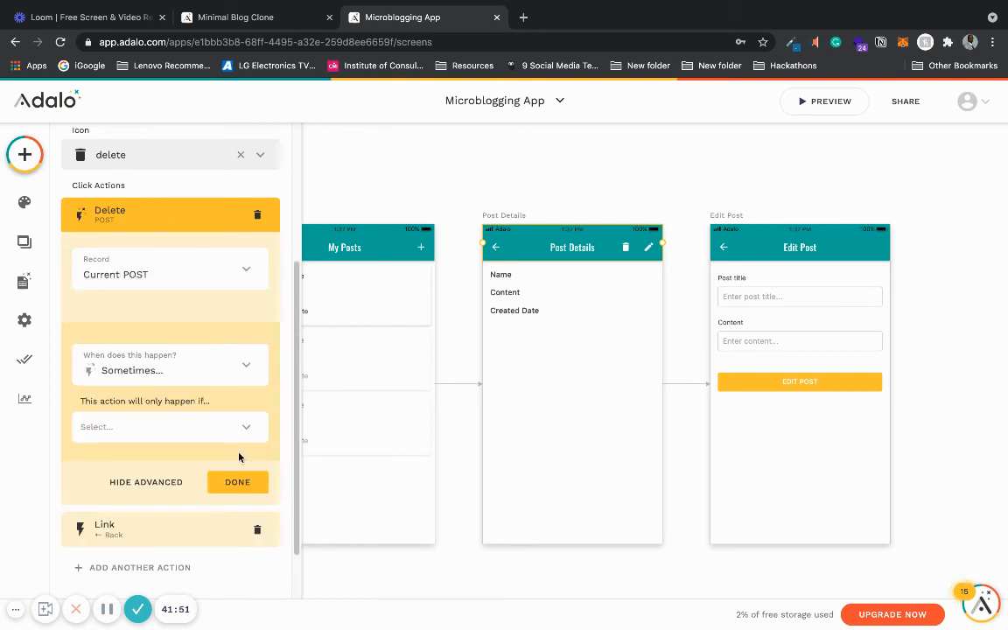
# - Set the Delete action's condition to Logged In User is equal to Current POST
pyautogui.click(187, 431)
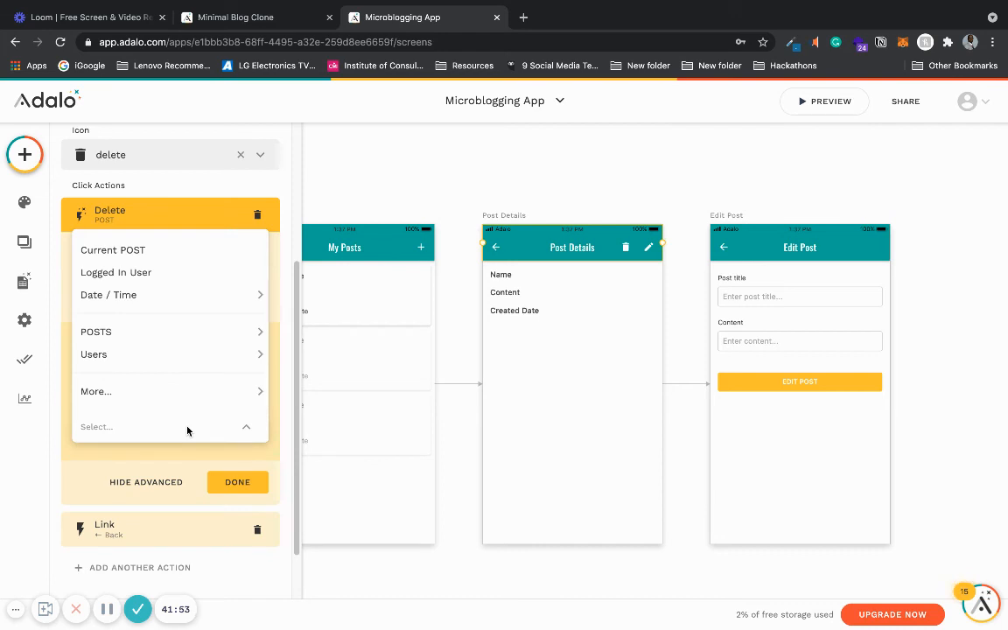
pyautogui.click(203, 256)
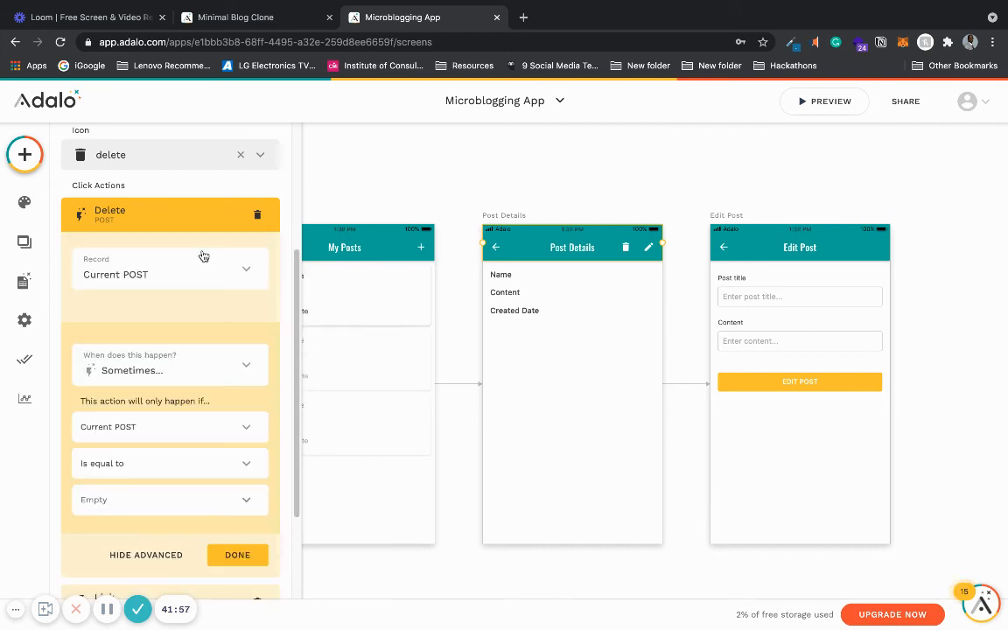
pyautogui.click(230, 474)
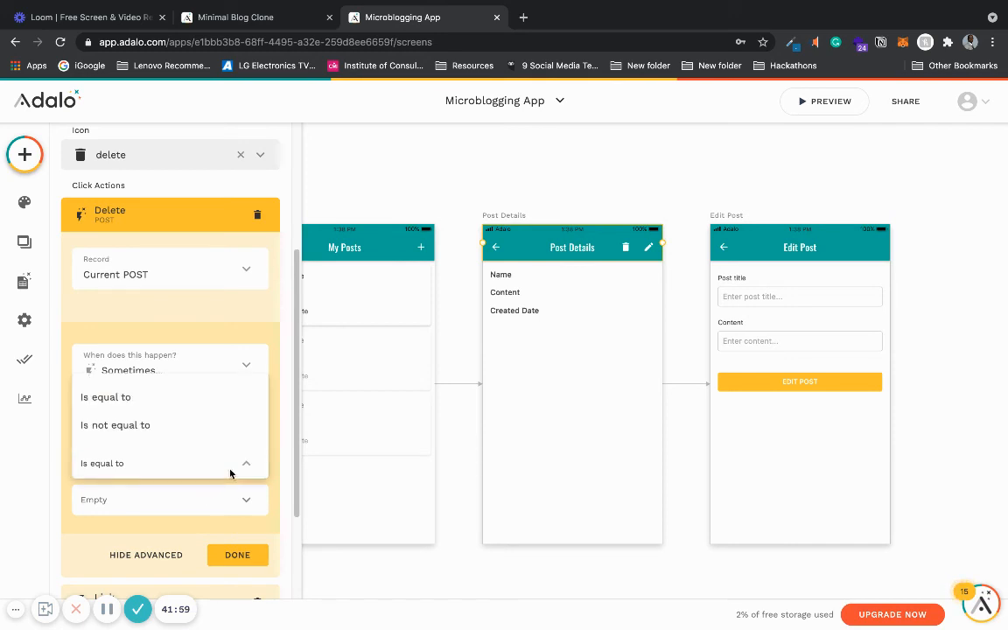
pyautogui.click(241, 468)
pyautogui.click(218, 426)
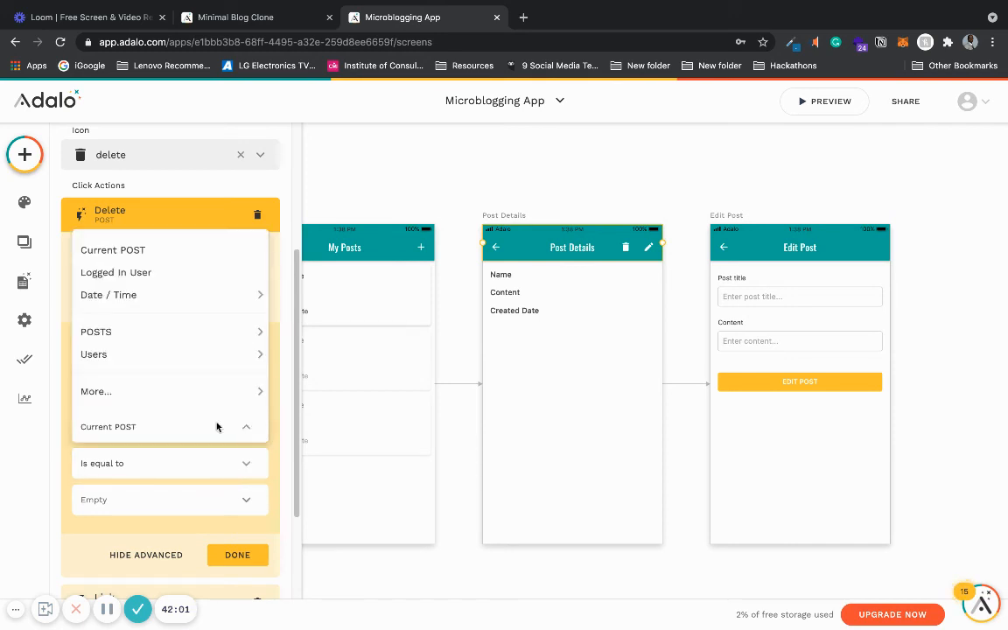
pyautogui.click(210, 280)
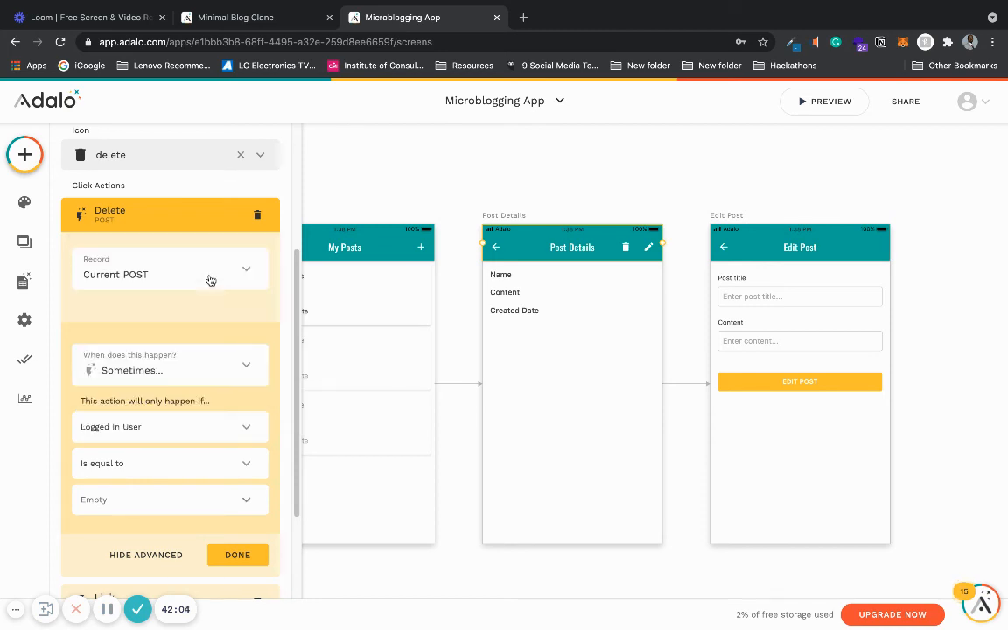
pyautogui.click(171, 473)
pyautogui.click(173, 473)
pyautogui.click(247, 503)
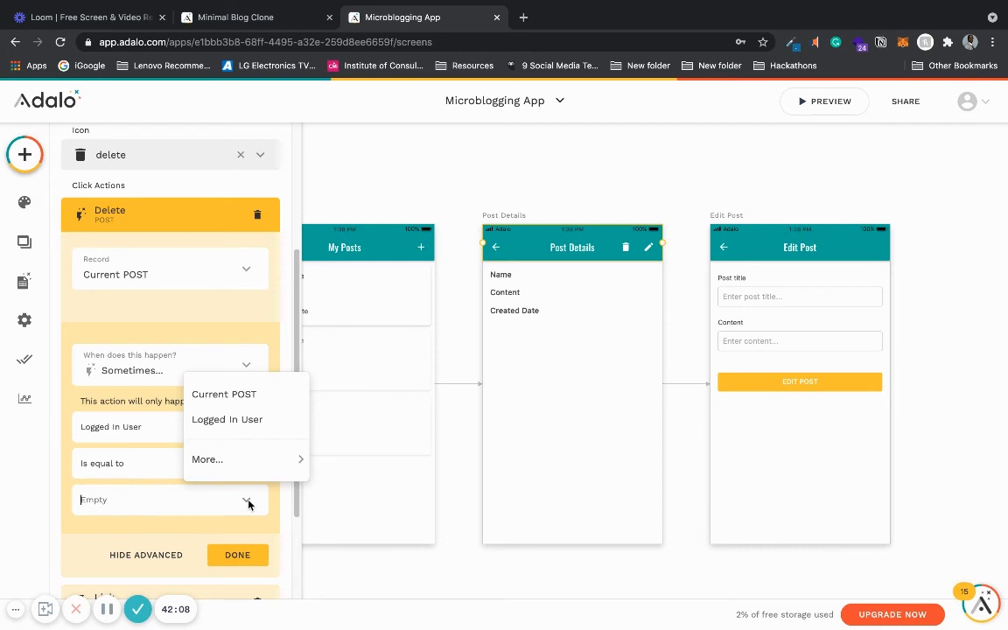
pyautogui.click(245, 395)
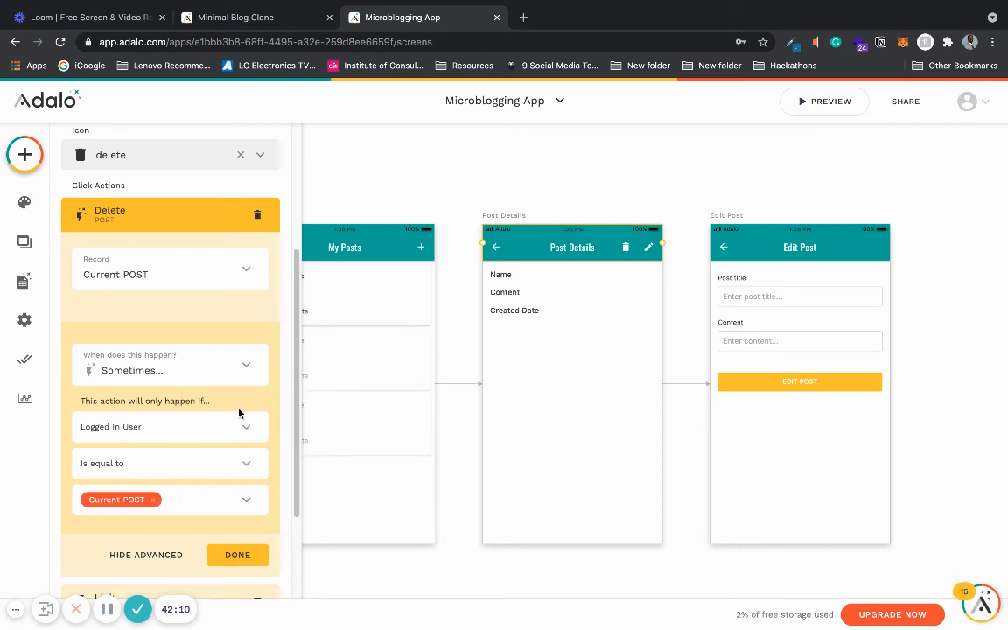
# - Change the Delete action's condition to Current POST's Author is equal to Logged In User and close the action
pyautogui.click(249, 501)
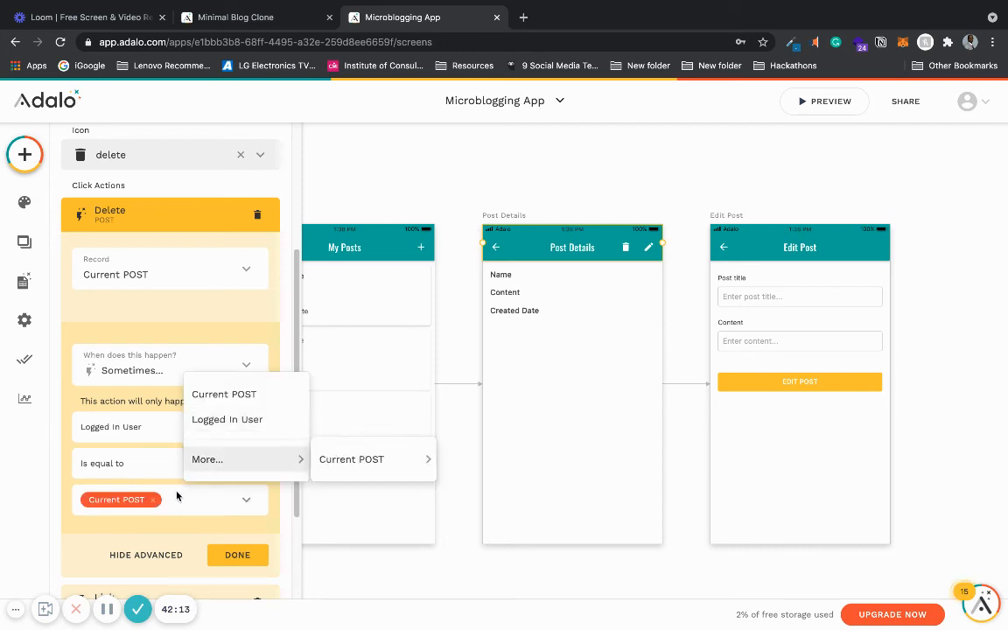
pyautogui.click(153, 502)
pyautogui.click(152, 503)
pyautogui.click(247, 427)
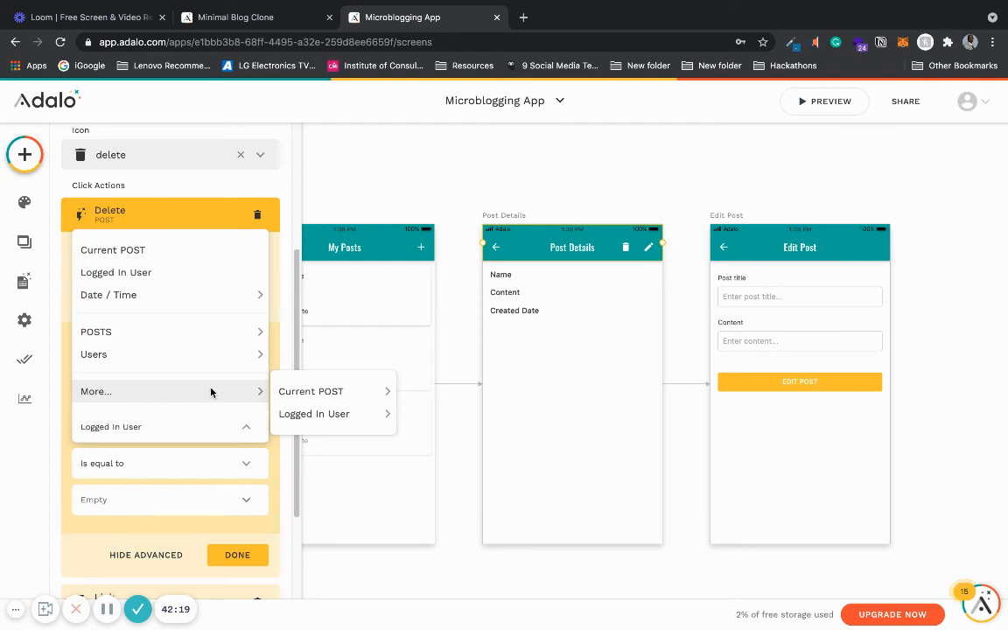
pyautogui.moveTo(281, 390)
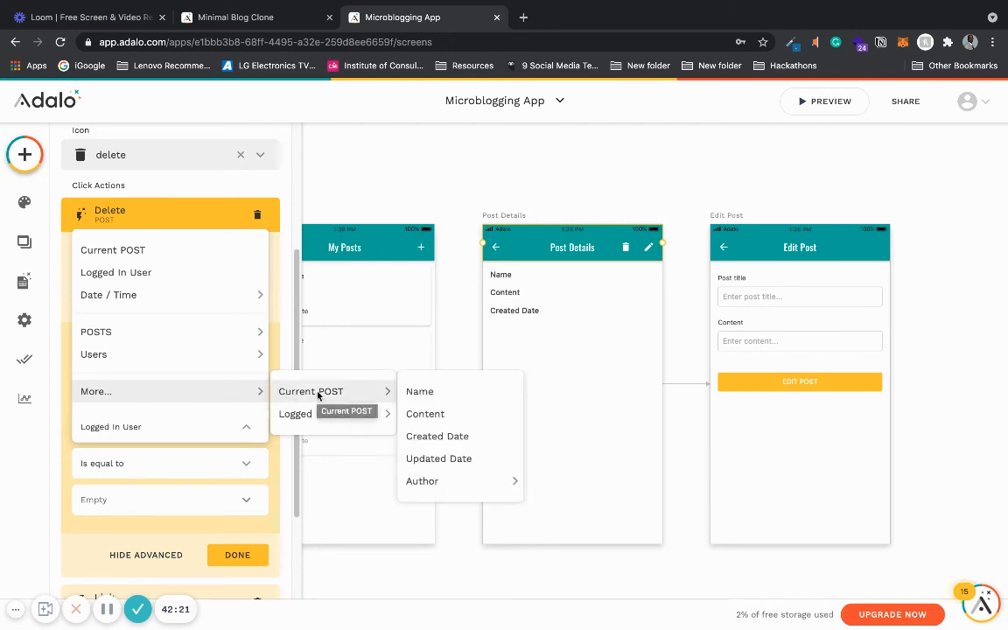
pyautogui.moveTo(290, 413)
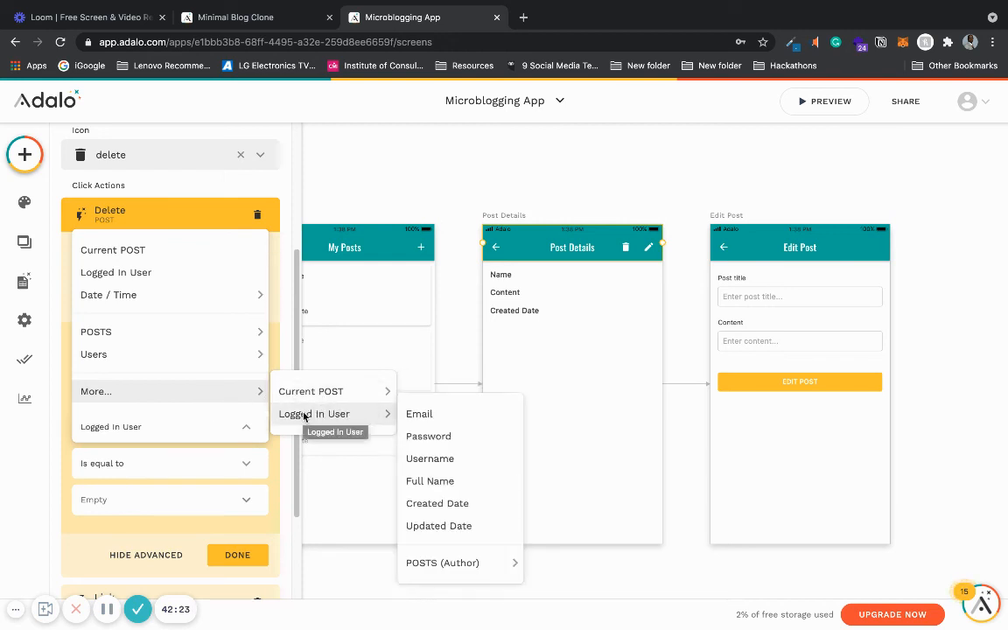
pyautogui.moveTo(431, 483)
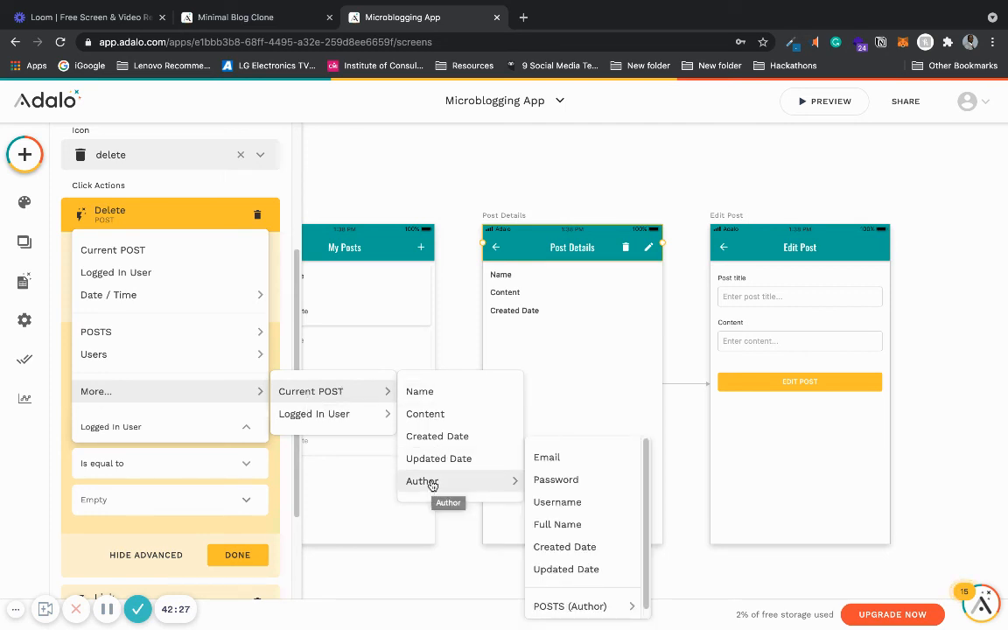
pyautogui.click(429, 482)
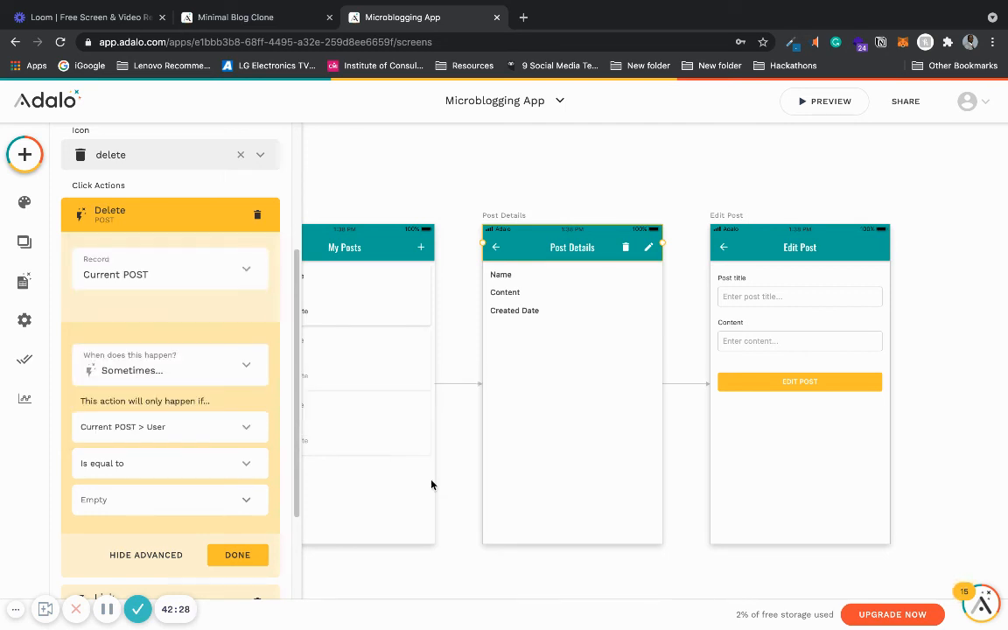
pyautogui.click(247, 506)
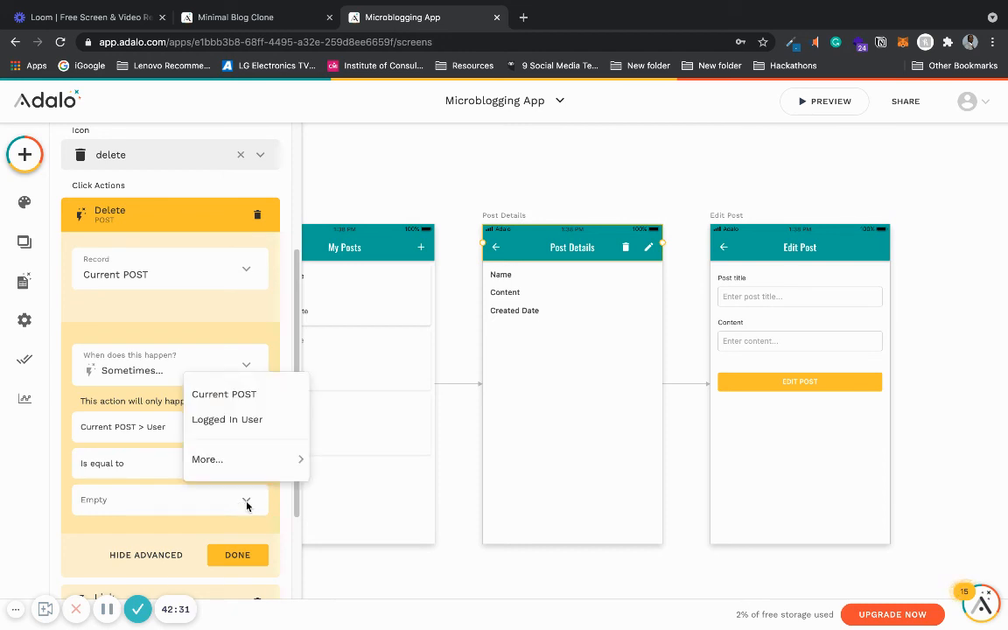
pyautogui.click(259, 423)
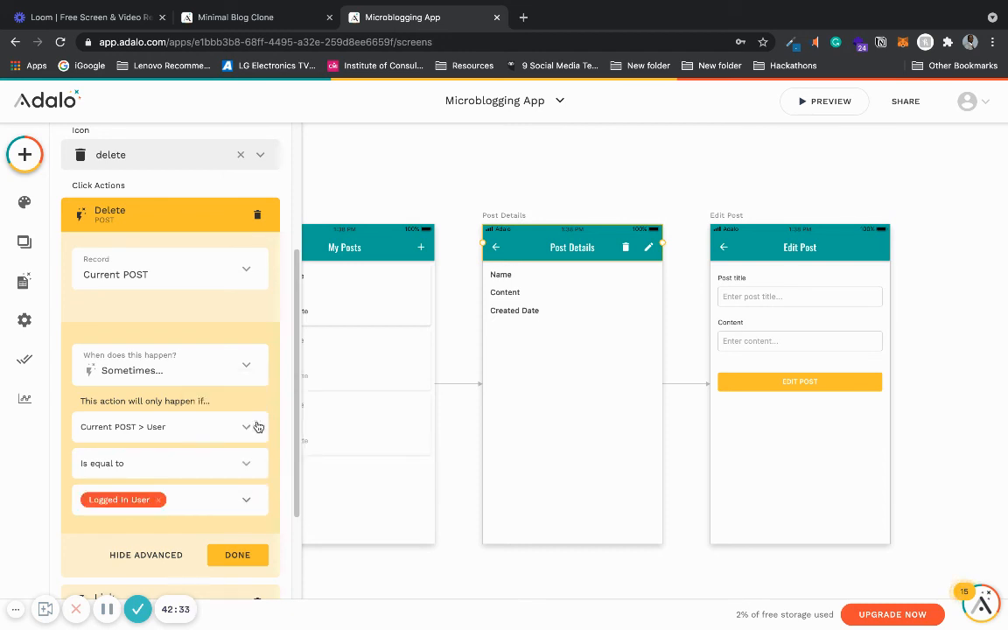
pyautogui.click(238, 557)
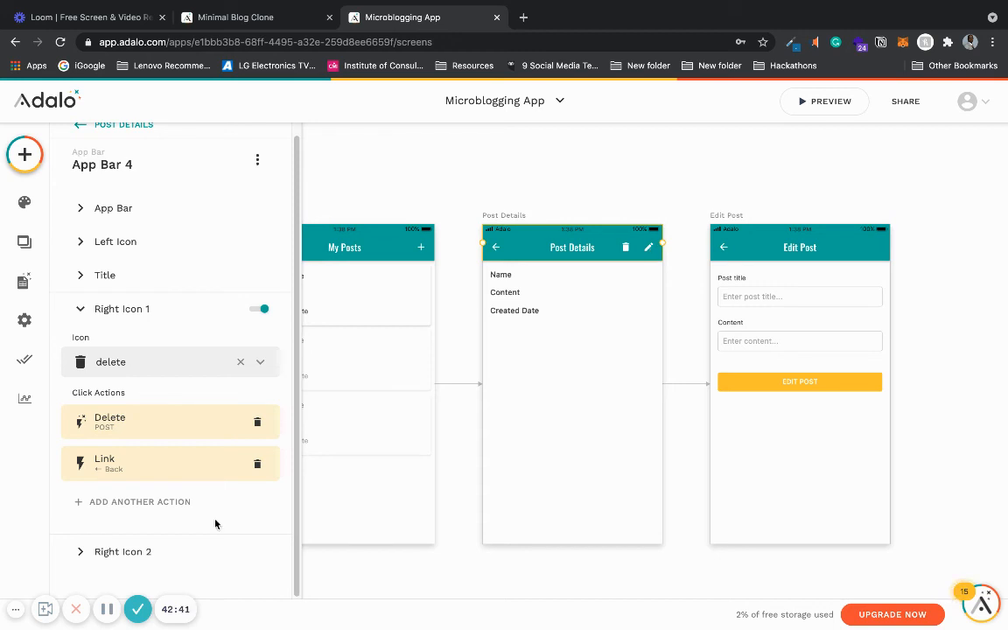
# - Open the edit icon's Link action to Edit Post and set it to happen only Sometimes
pyautogui.click(175, 550)
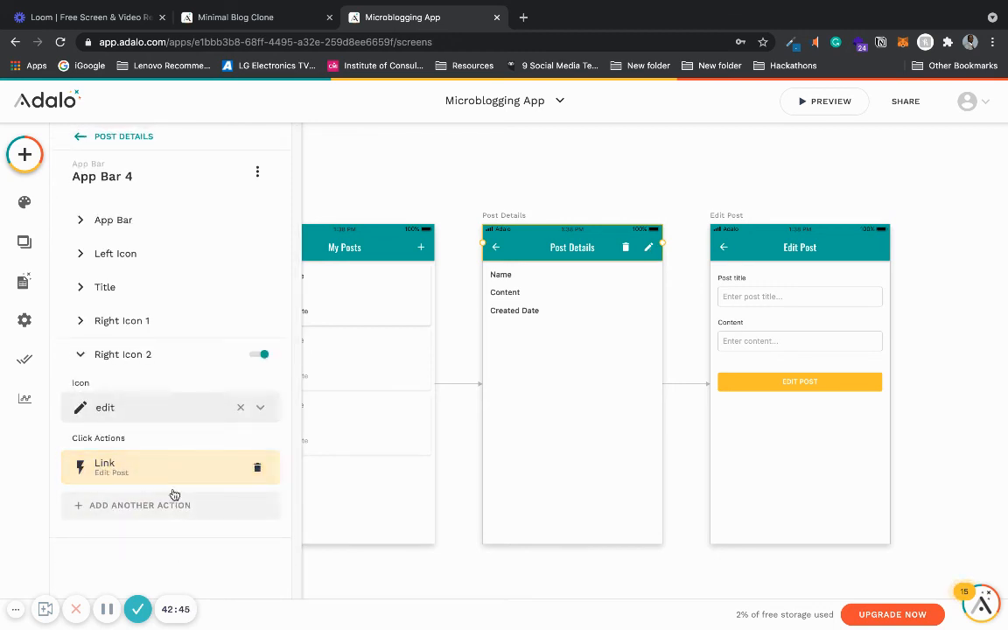
pyautogui.click(167, 472)
pyautogui.scroll(-1, 273, 451)
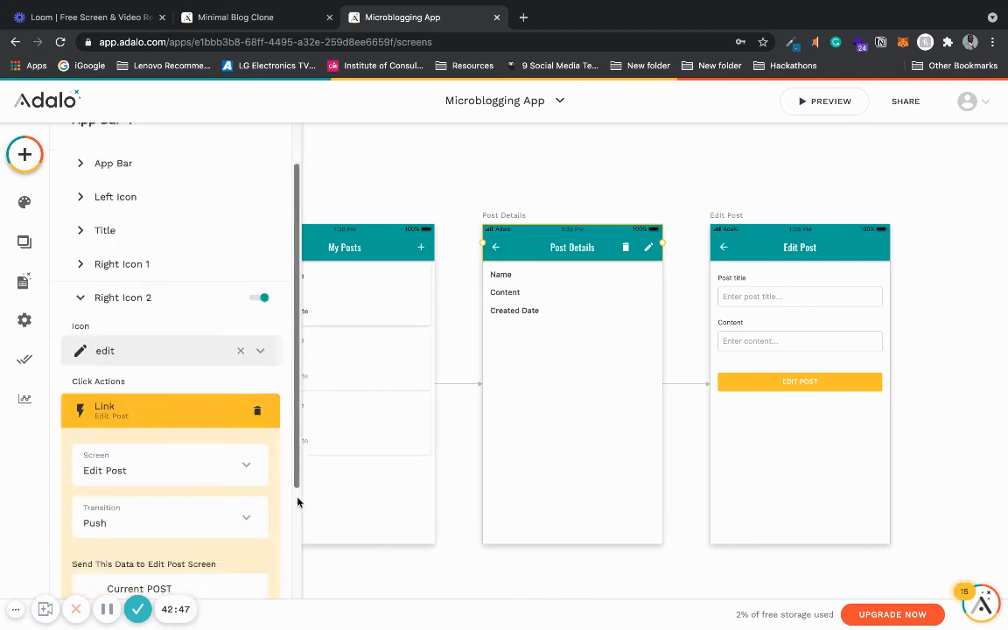
pyautogui.scroll(-3, 297, 502)
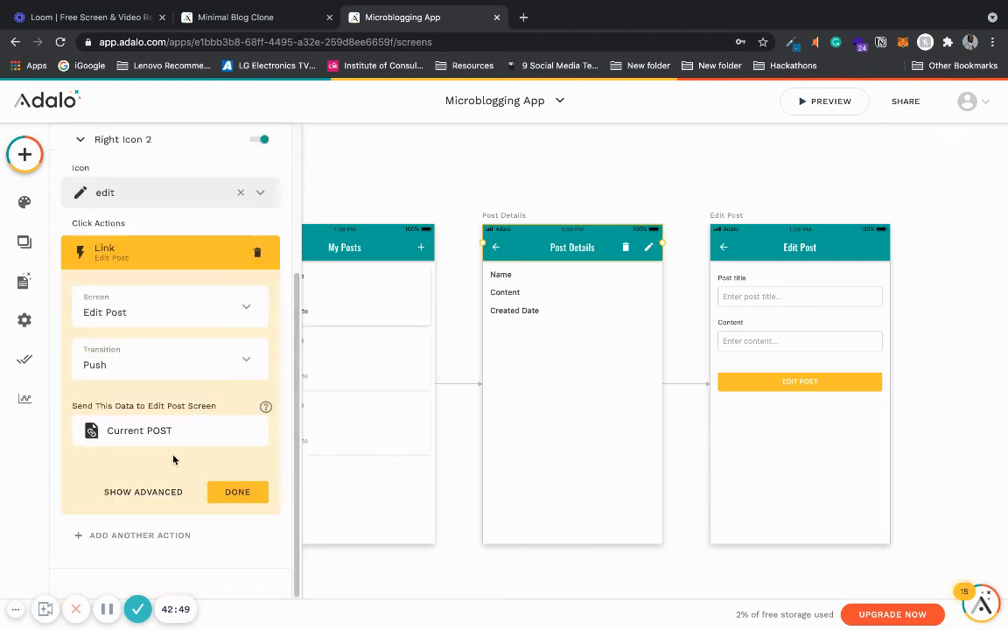
pyautogui.click(143, 492)
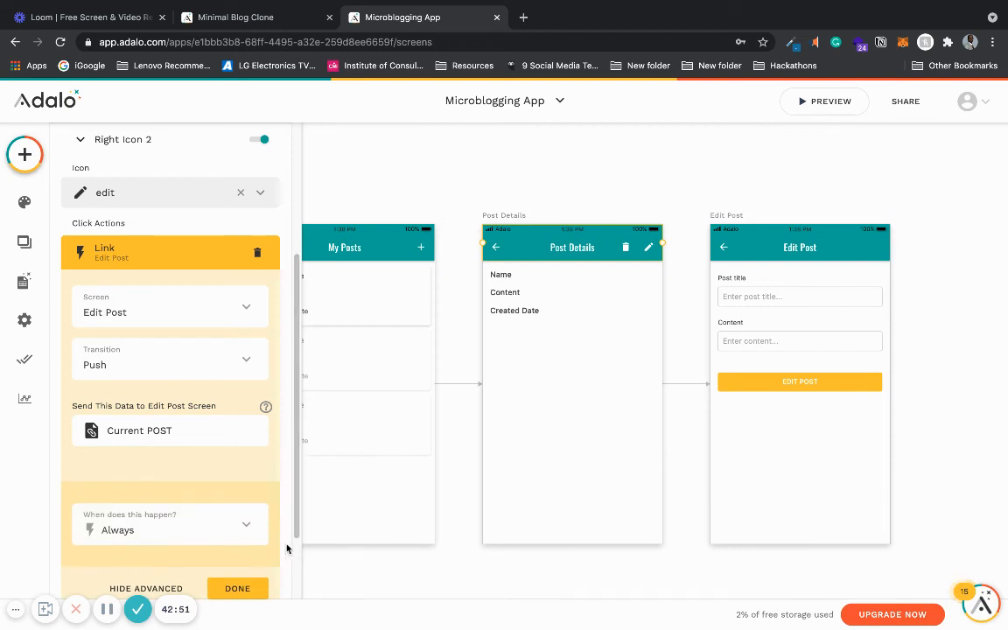
pyautogui.scroll(-2, 260, 494)
pyautogui.click(167, 443)
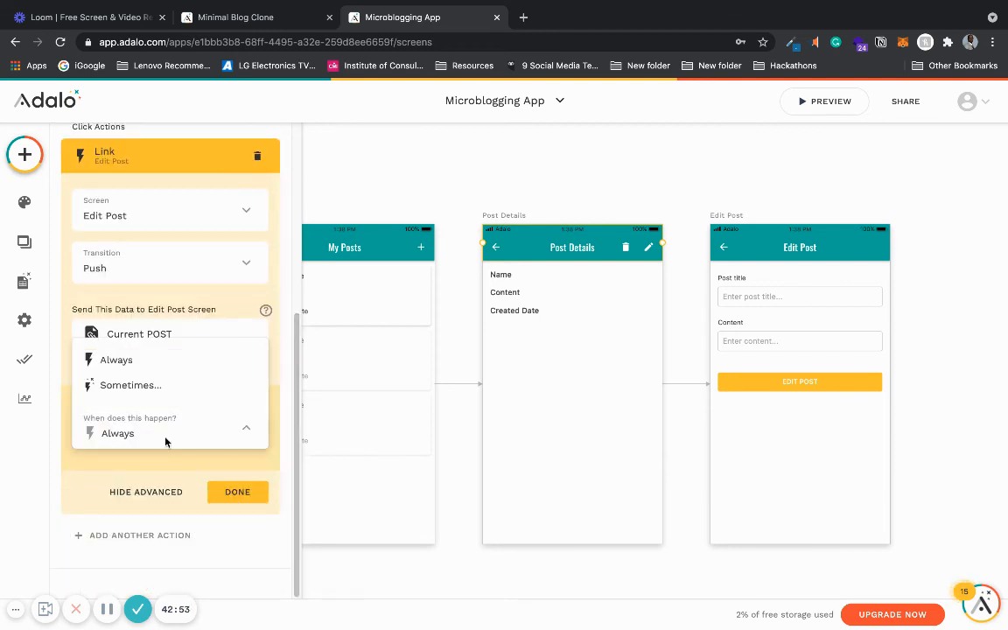
pyautogui.click(161, 386)
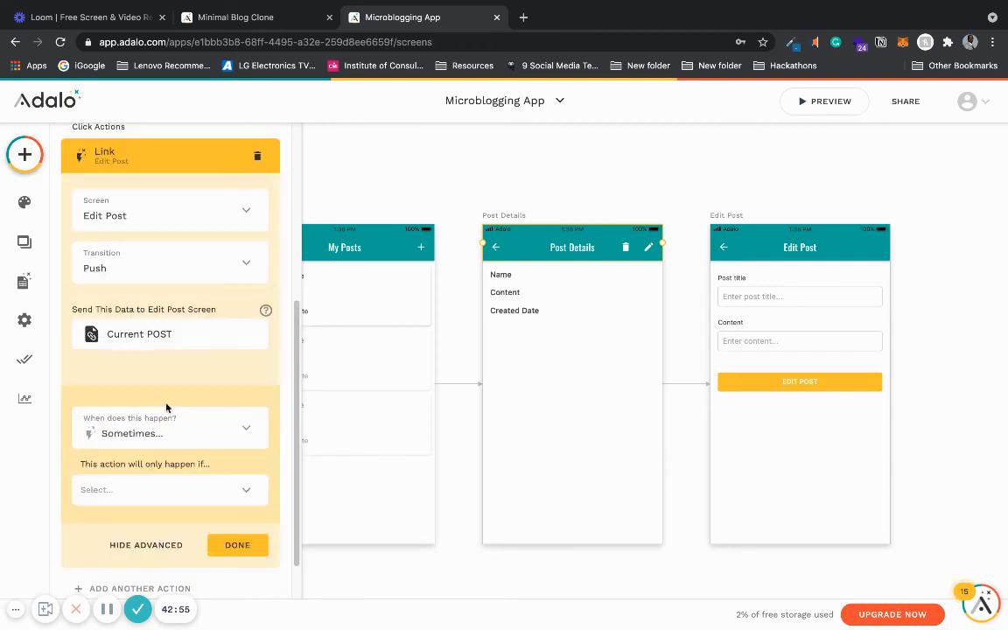
# - Set the Link action's condition to Current POST's Author is equal to Logged In User and close the action
pyautogui.click(180, 496)
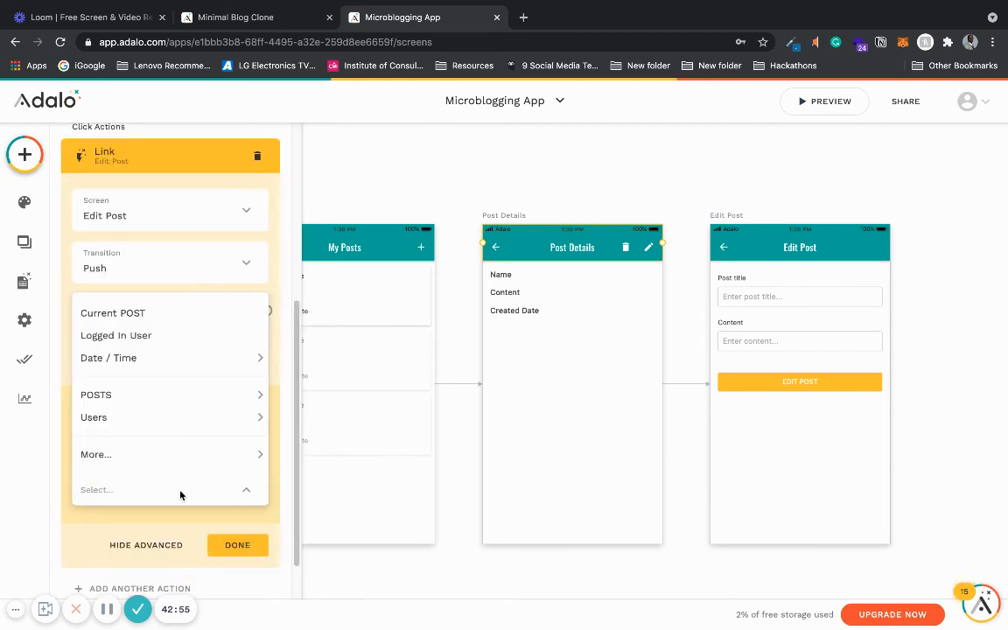
pyautogui.click(187, 314)
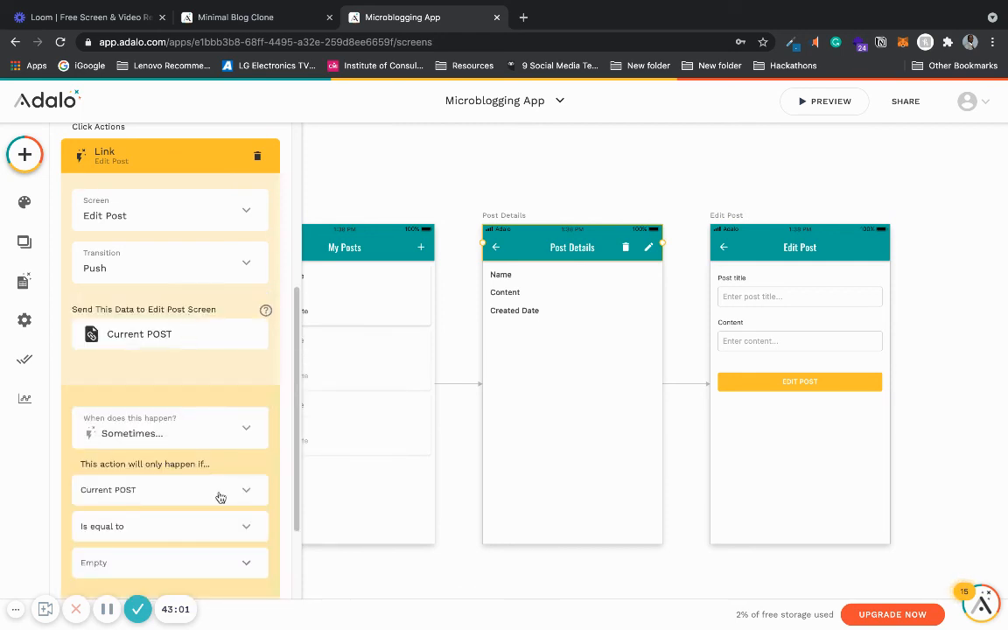
pyautogui.click(248, 525)
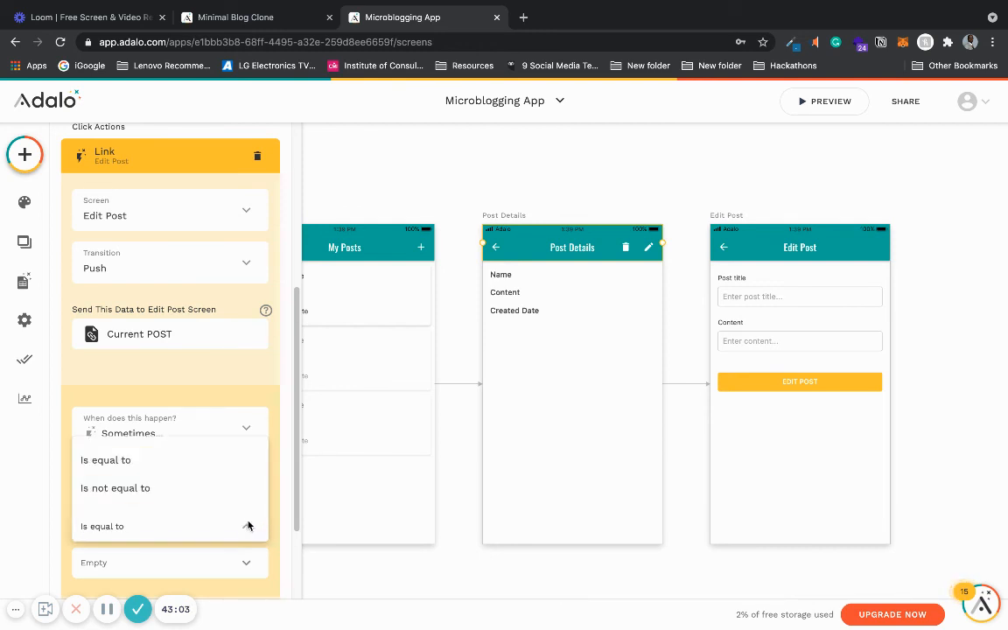
pyautogui.click(248, 525)
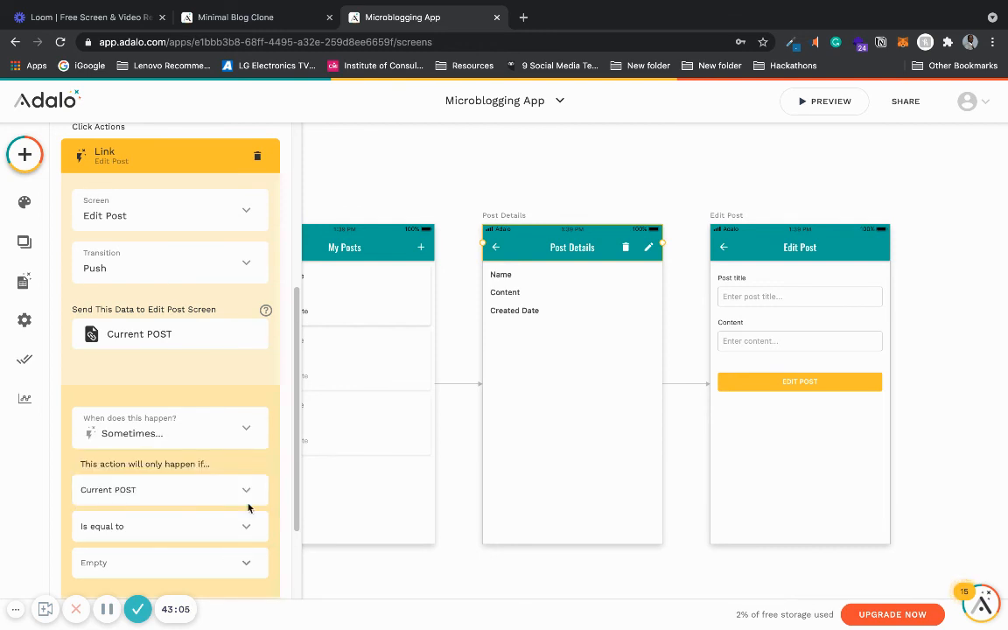
pyautogui.click(249, 490)
pyautogui.moveTo(196, 452)
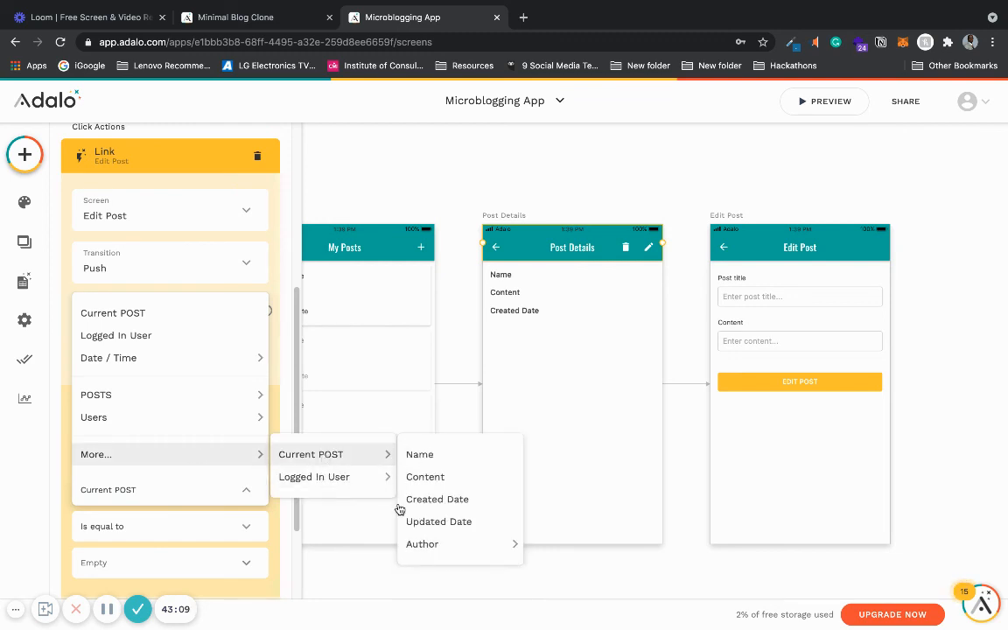
pyautogui.moveTo(333, 454)
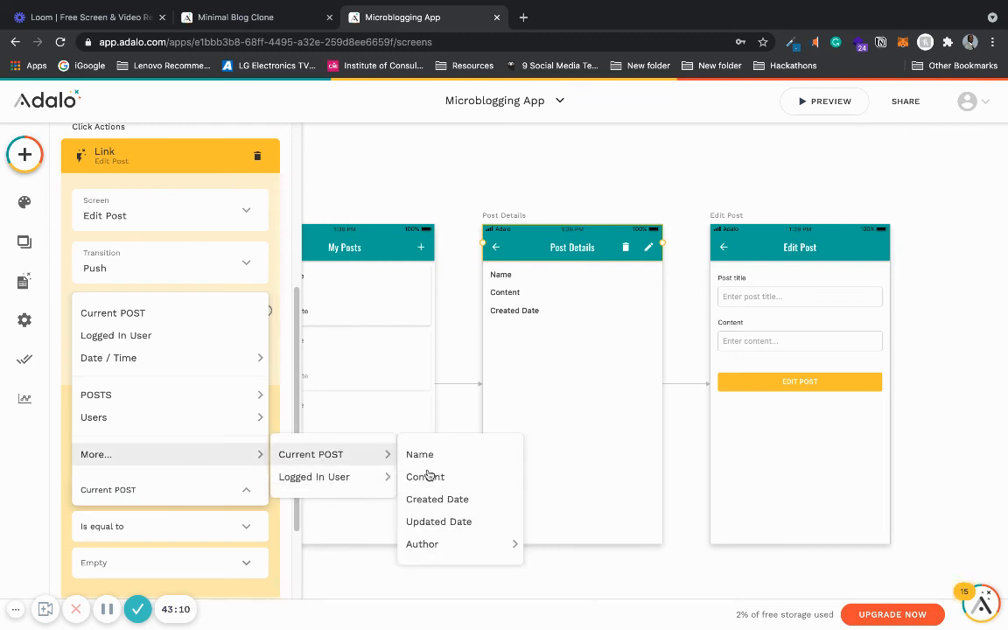
pyautogui.click(432, 543)
pyautogui.click(253, 563)
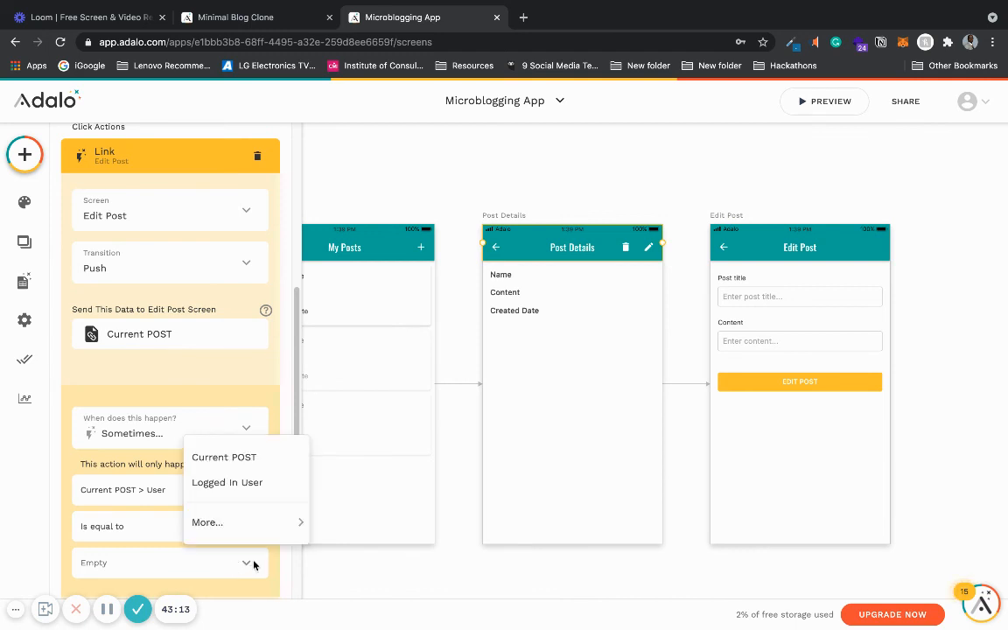
pyautogui.click(245, 487)
pyautogui.scroll(-2, 264, 511)
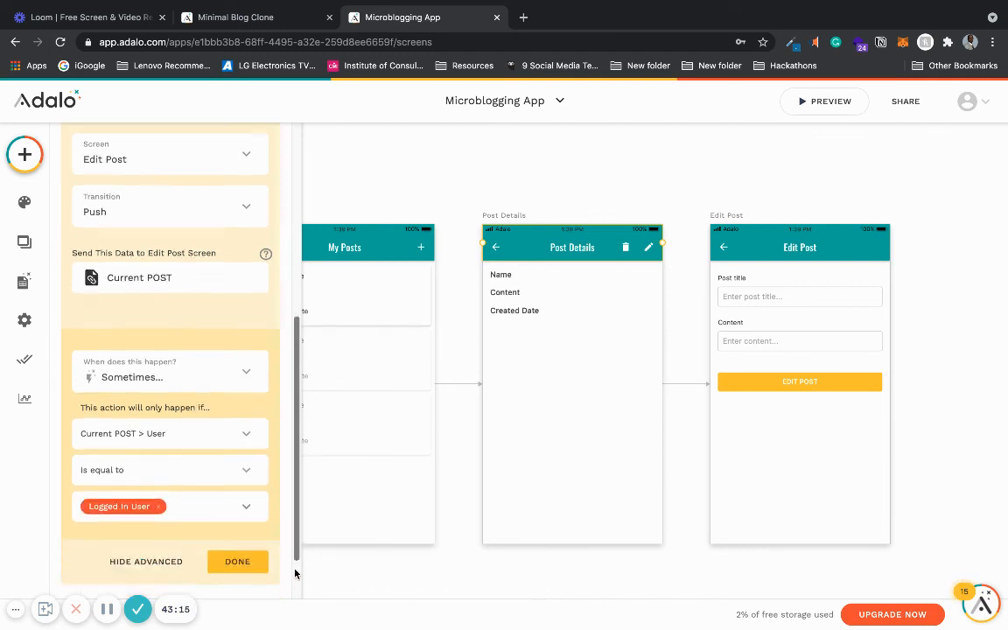
pyautogui.click(226, 491)
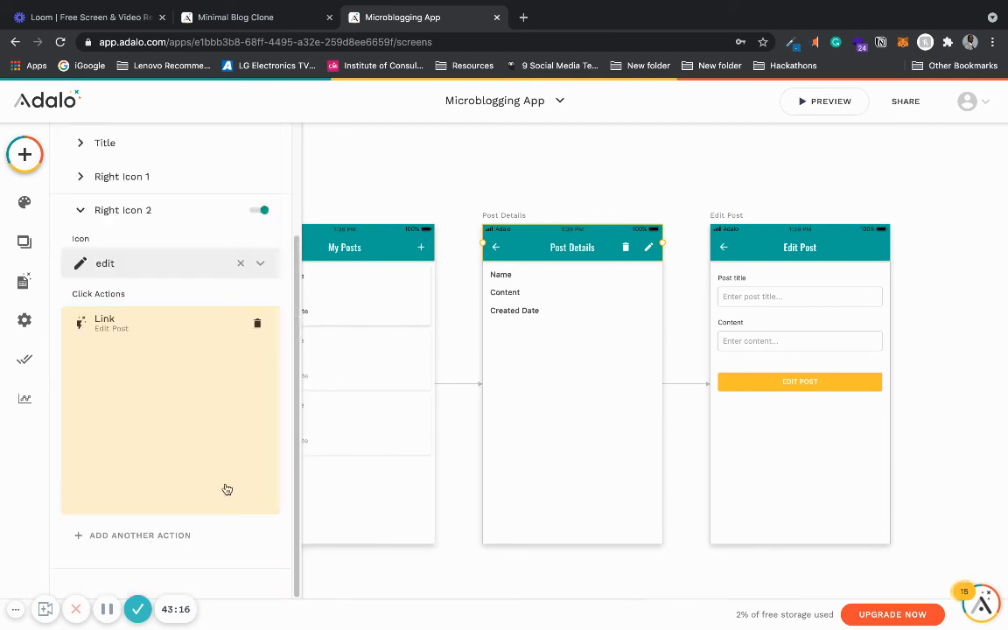
# - Deselect the app bar and review the Microblogging App's screens across the canvas
pyautogui.click(505, 178)
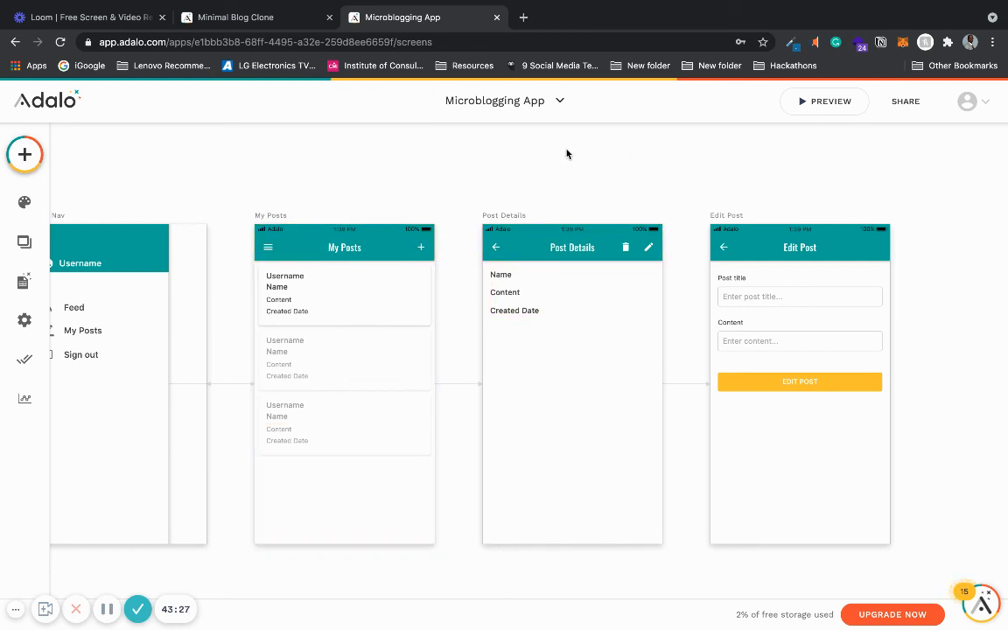
pyautogui.hscroll(1, 566, 154)
pyautogui.hscroll(-3, 566, 154)
pyautogui.hscroll(-1, 566, 154)
pyautogui.hscroll(-5, 566, 154)
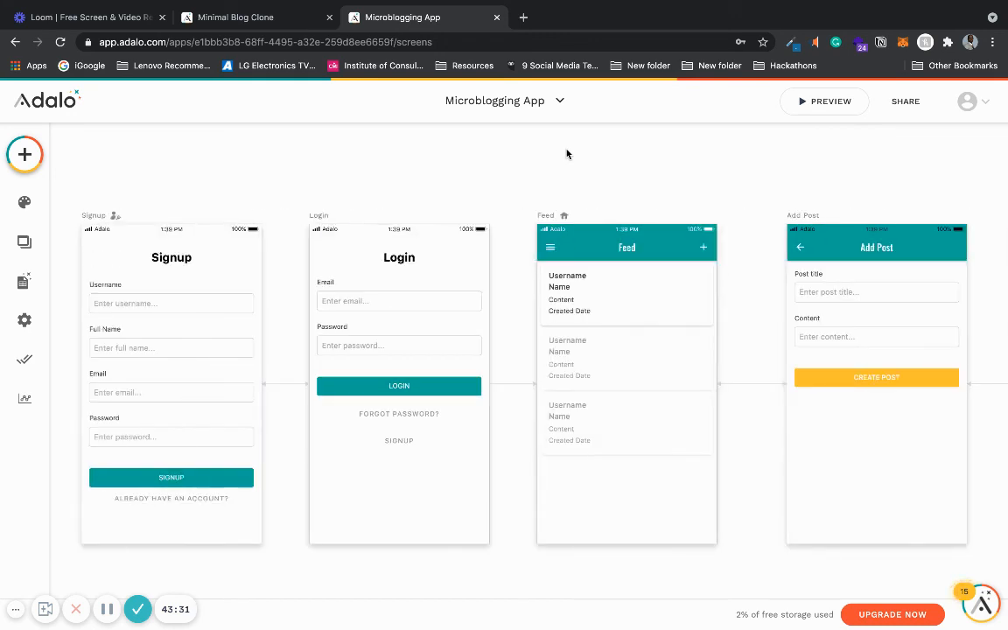
pyautogui.scroll(-1, 566, 154)
pyautogui.hscroll(2, 566, 154)
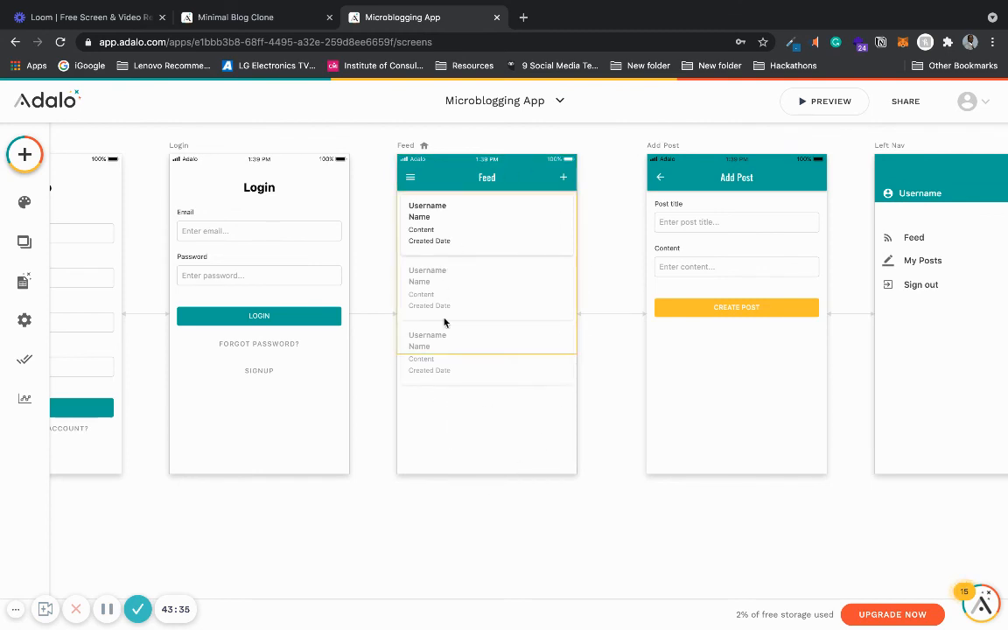
pyautogui.hscroll(2, 507, 364)
pyautogui.hscroll(2, 507, 364)
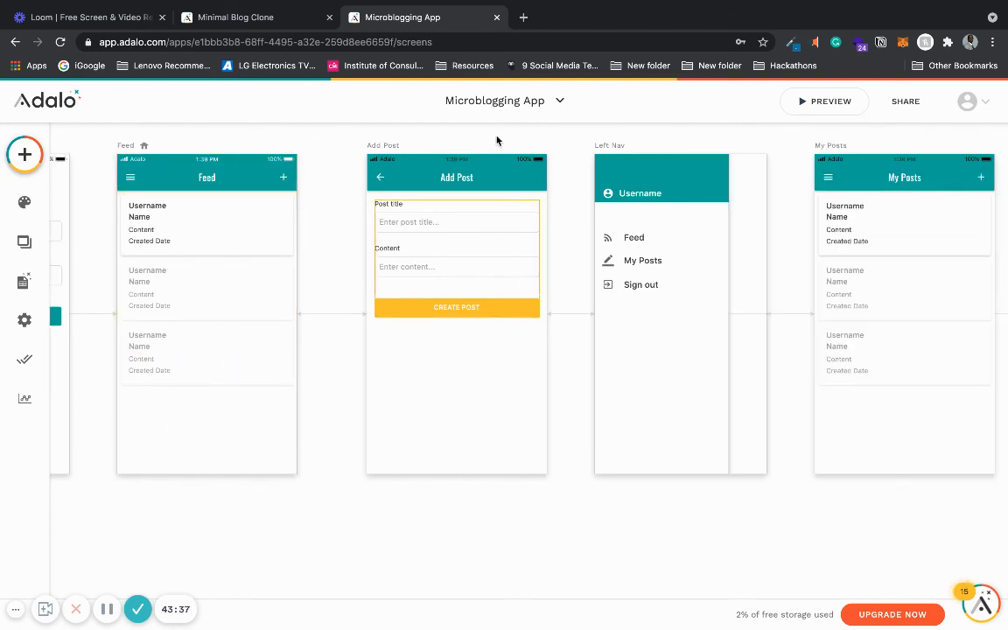
pyautogui.hscroll(1, 521, 407)
pyautogui.hscroll(4, 522, 407)
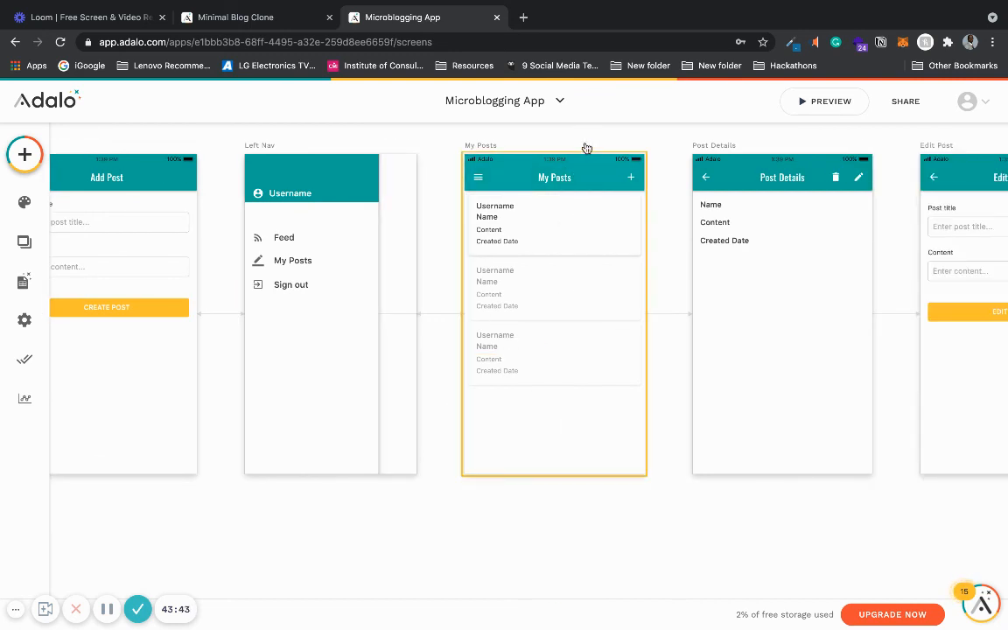
pyautogui.hscroll(2, 585, 149)
pyautogui.hscroll(3, 586, 148)
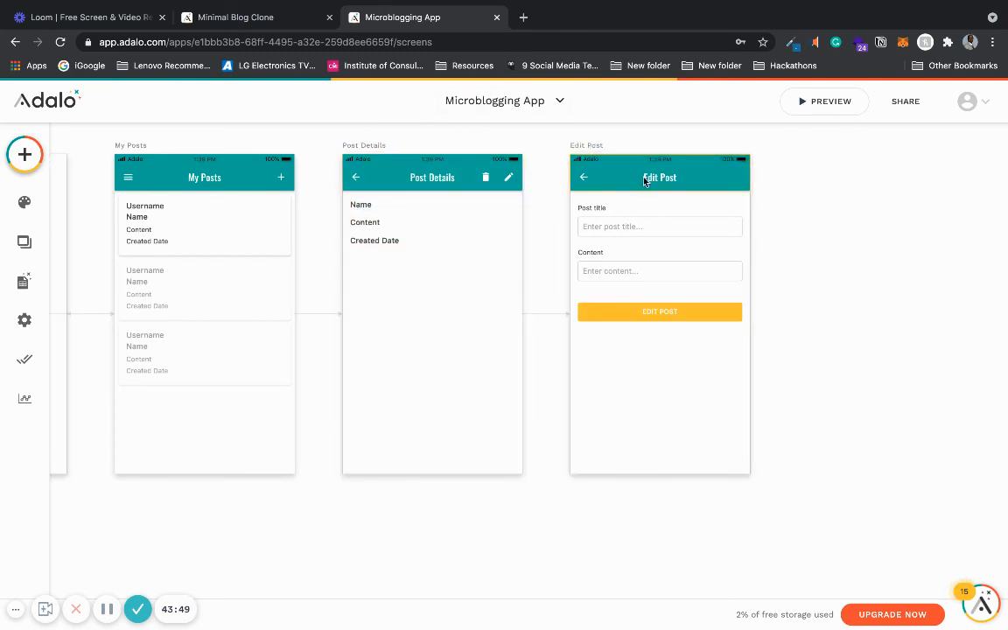
pyautogui.hscroll(-10, 679, 313)
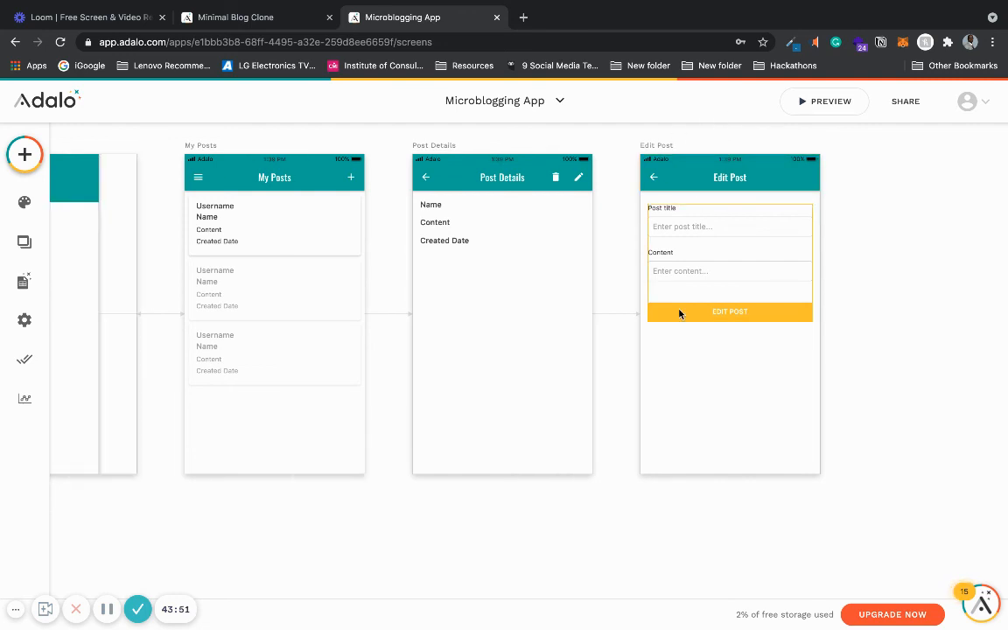
pyautogui.scroll(2, 679, 313)
pyautogui.scroll(-2, 679, 313)
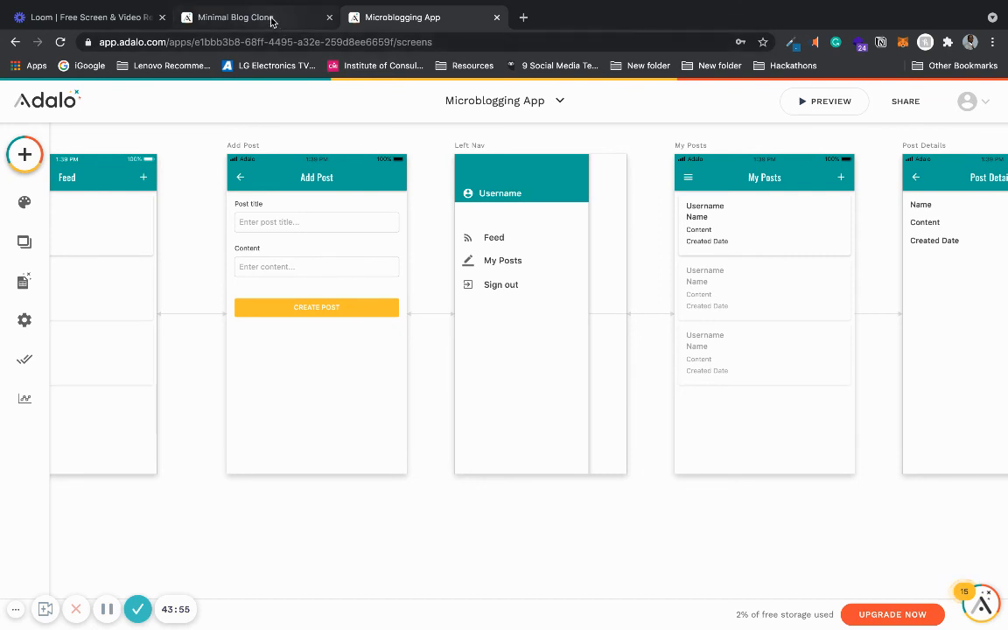
# - Switch to the Minimal Blog Clone app and select its Profile Page screen to inspect its components
pyautogui.click(271, 19)
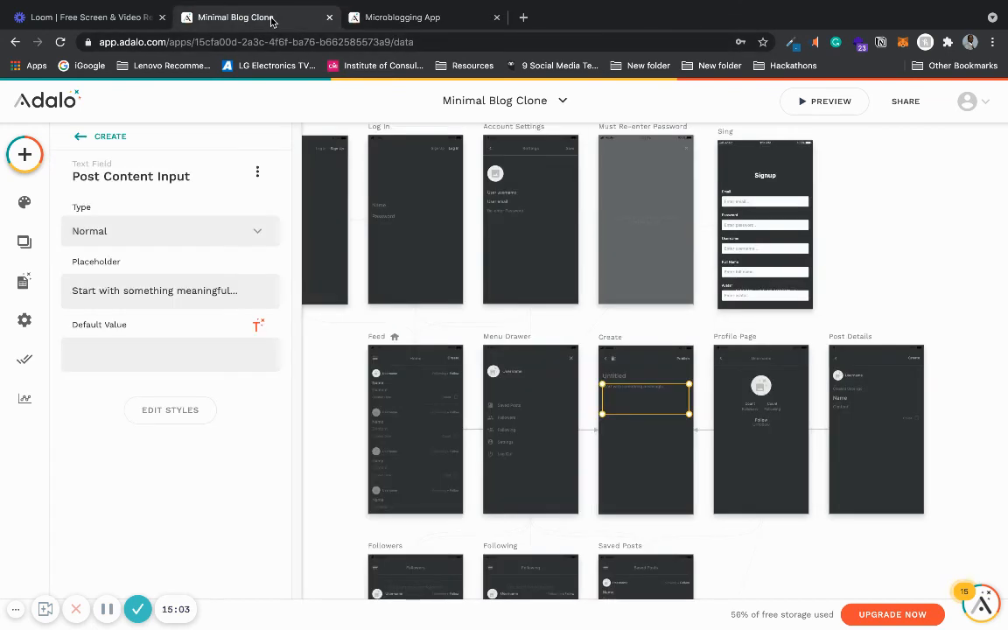
pyautogui.click(905, 288)
pyautogui.scroll(-2, 904, 288)
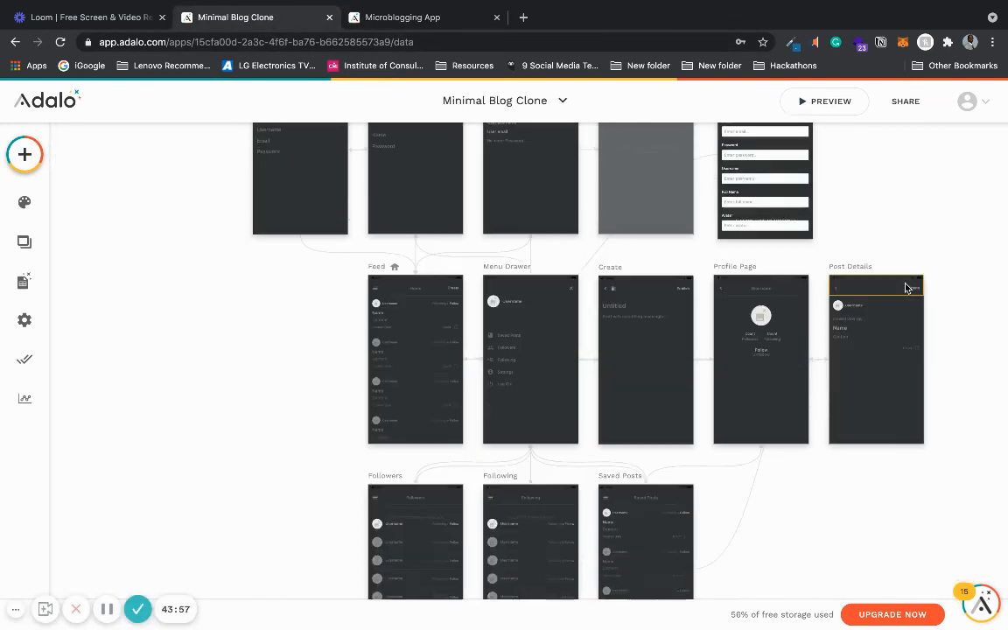
pyautogui.scroll(-4, 907, 288)
pyautogui.scroll(2, 907, 286)
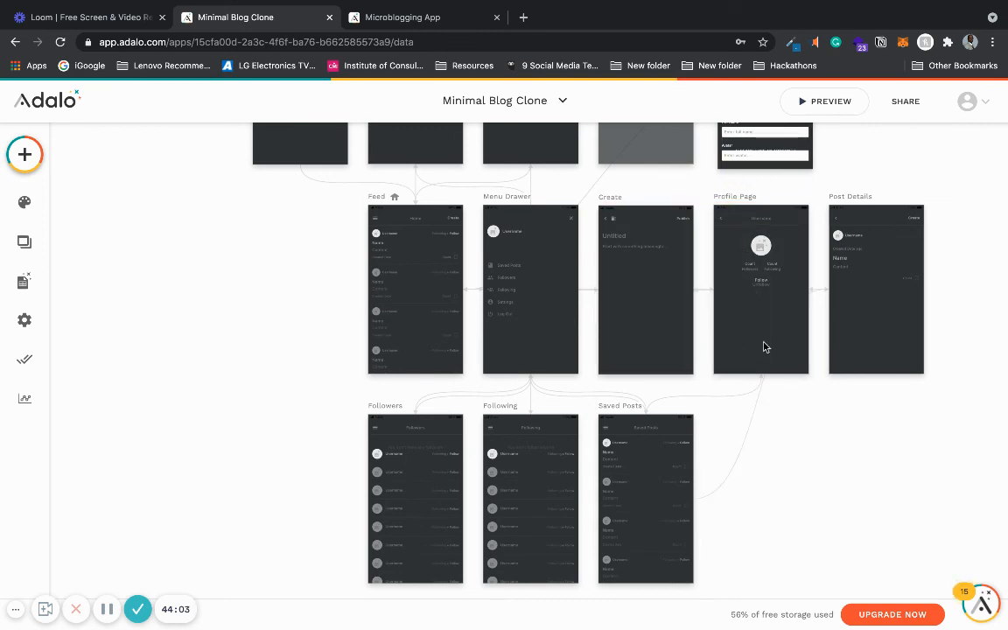
pyautogui.click(749, 201)
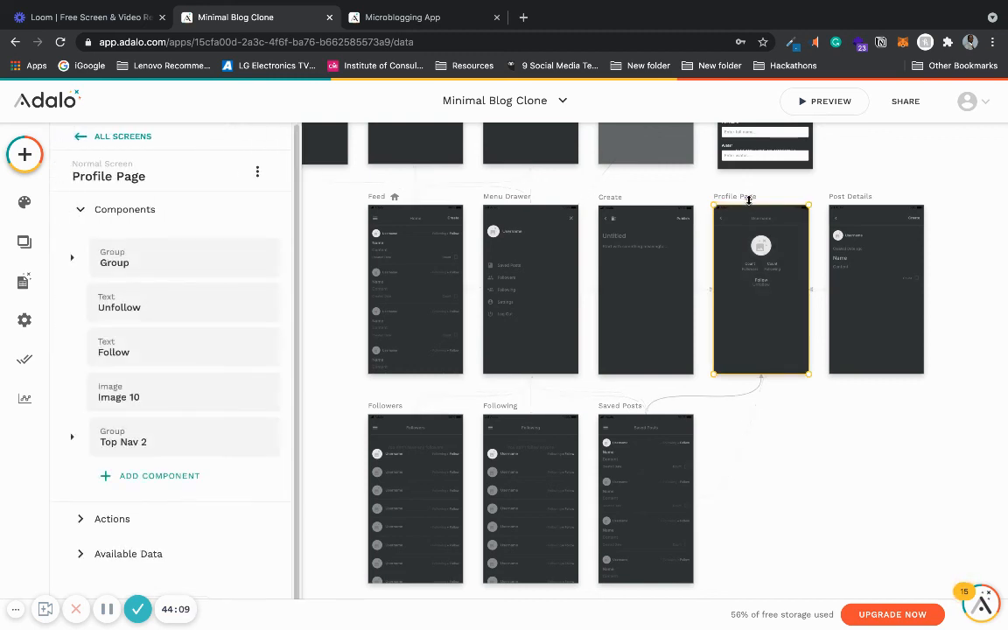
# - Inspect the Minimal Blog Clone's Saved Posts, Followers, Profile Page and Following screens one after another
pyautogui.click(613, 413)
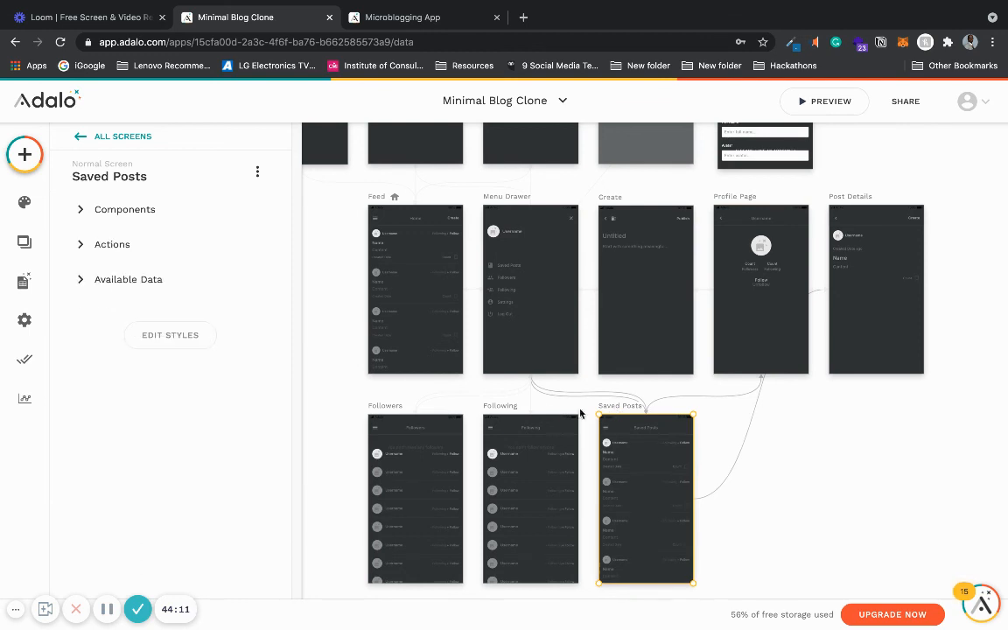
pyautogui.click(507, 418)
pyautogui.click(383, 413)
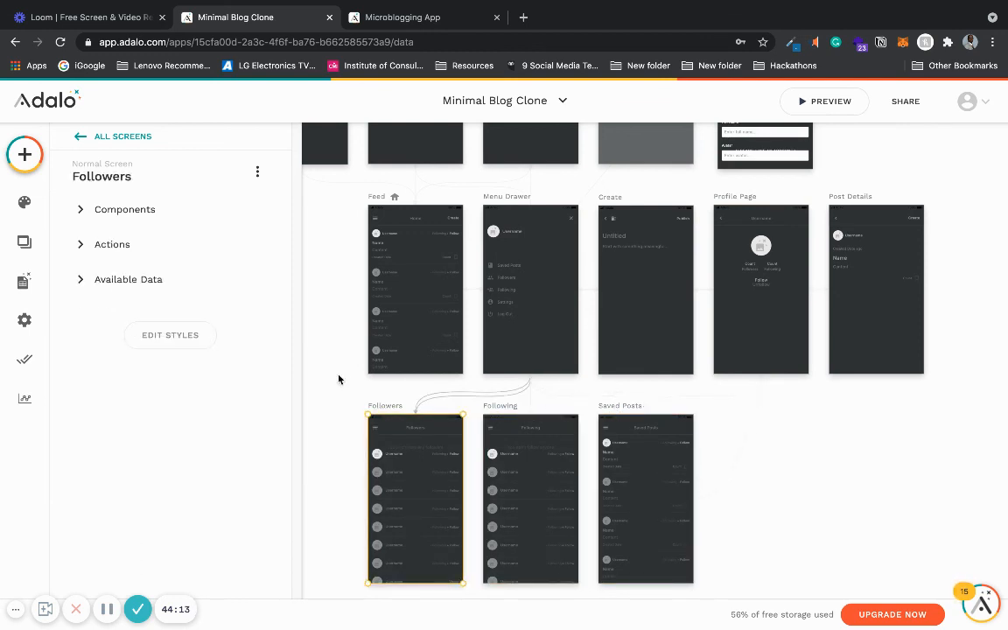
pyautogui.click(340, 376)
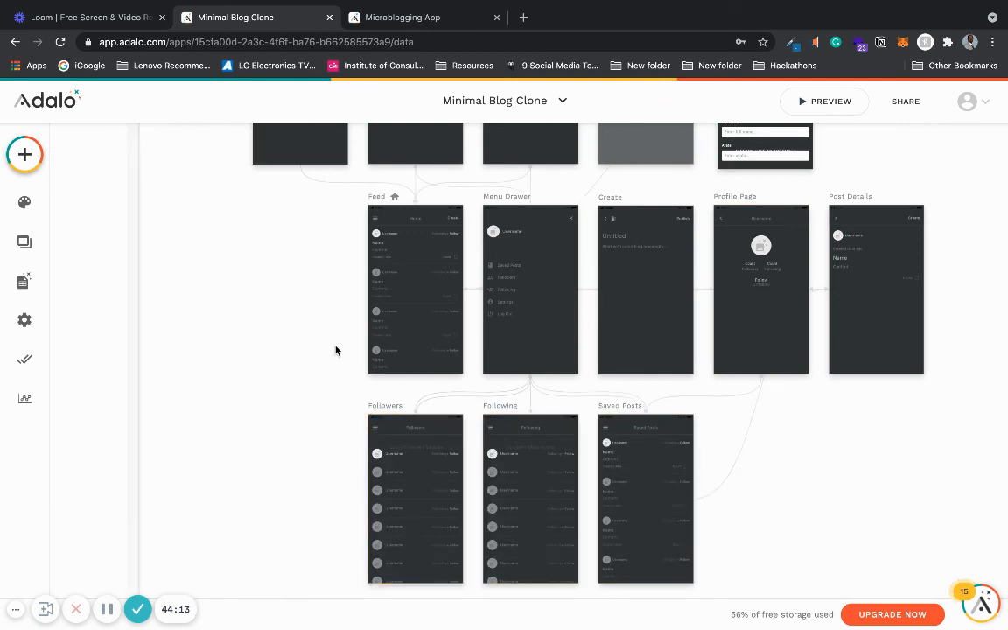
pyautogui.click(735, 202)
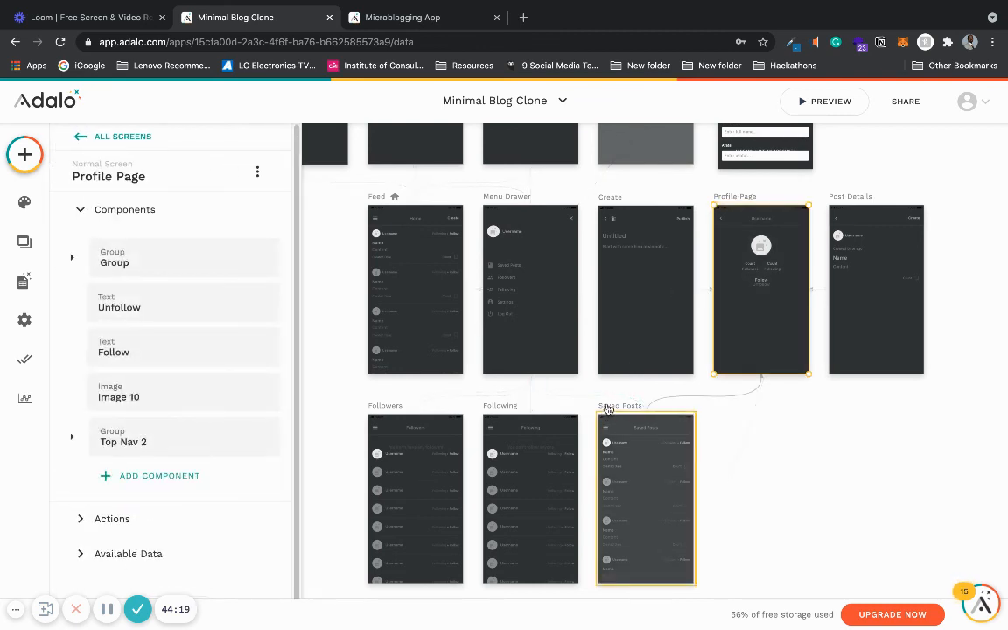
pyautogui.click(608, 408)
pyautogui.click(487, 409)
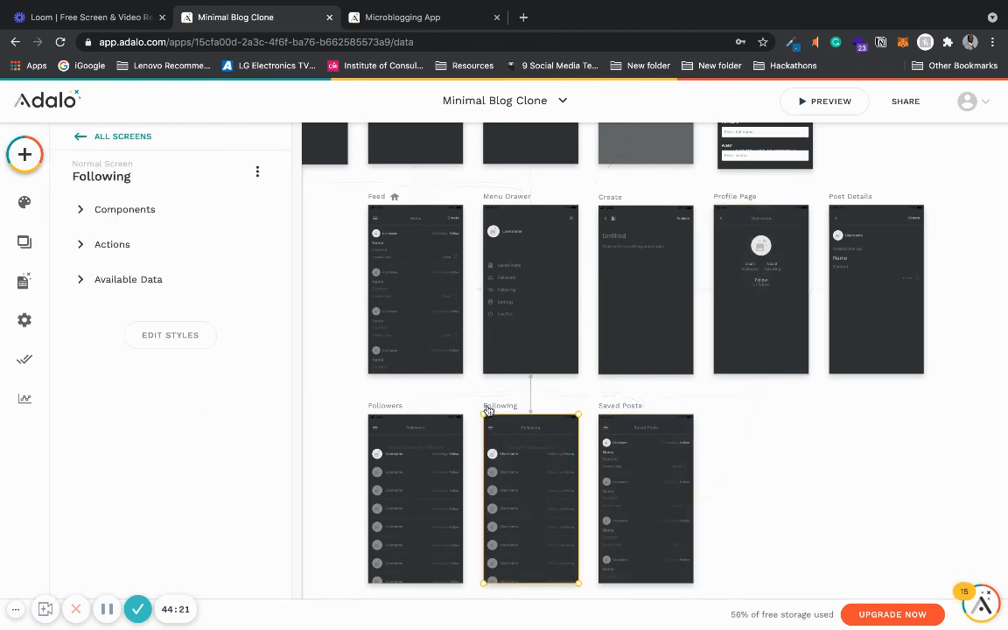
pyautogui.click(385, 407)
pyautogui.click(316, 337)
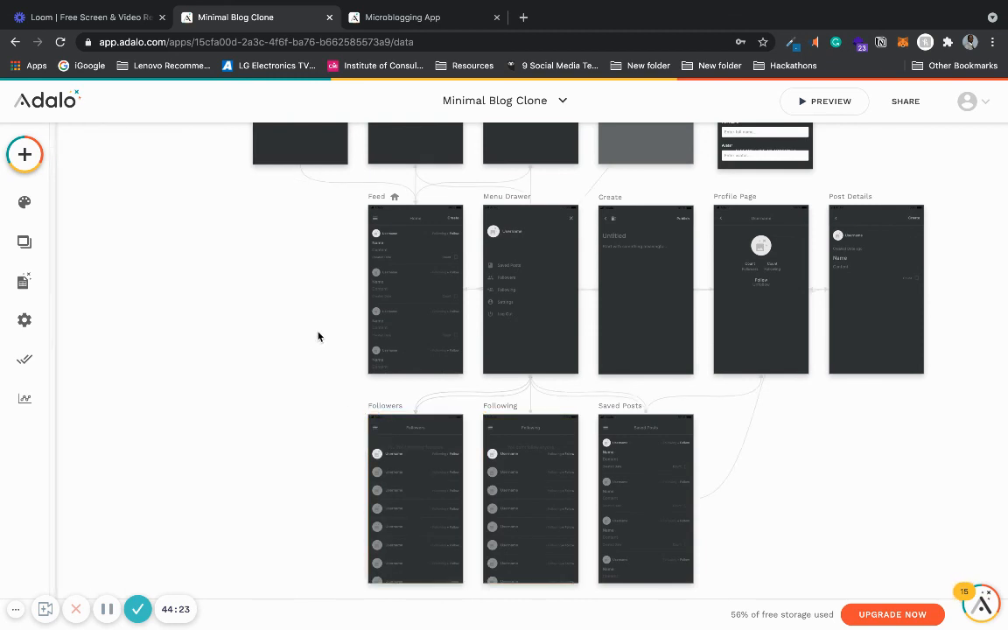
# - Switch back to the Microblogging App and open its live preview
pyautogui.click(445, 19)
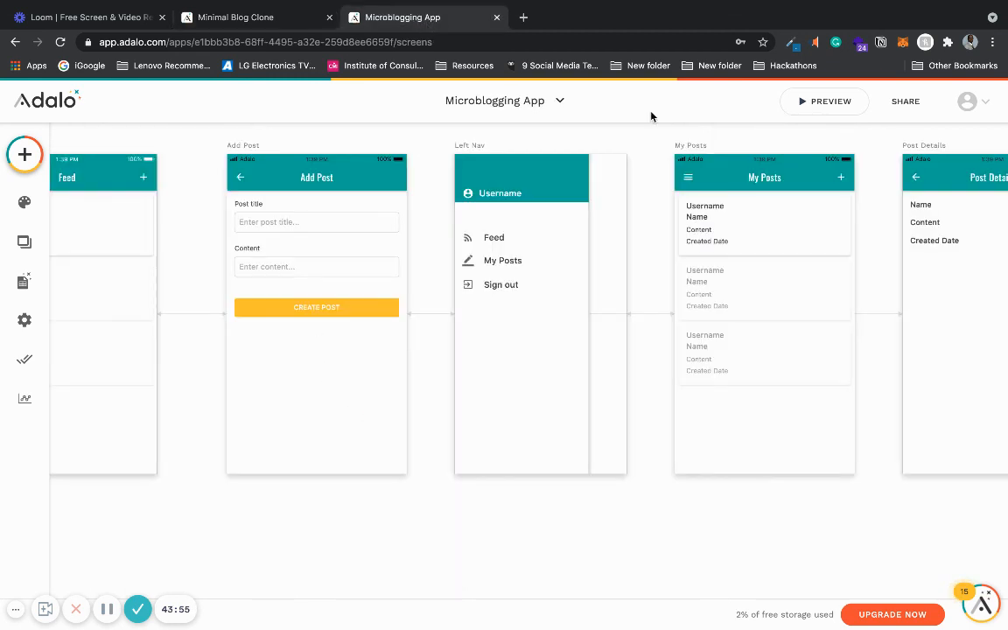
pyautogui.click(822, 103)
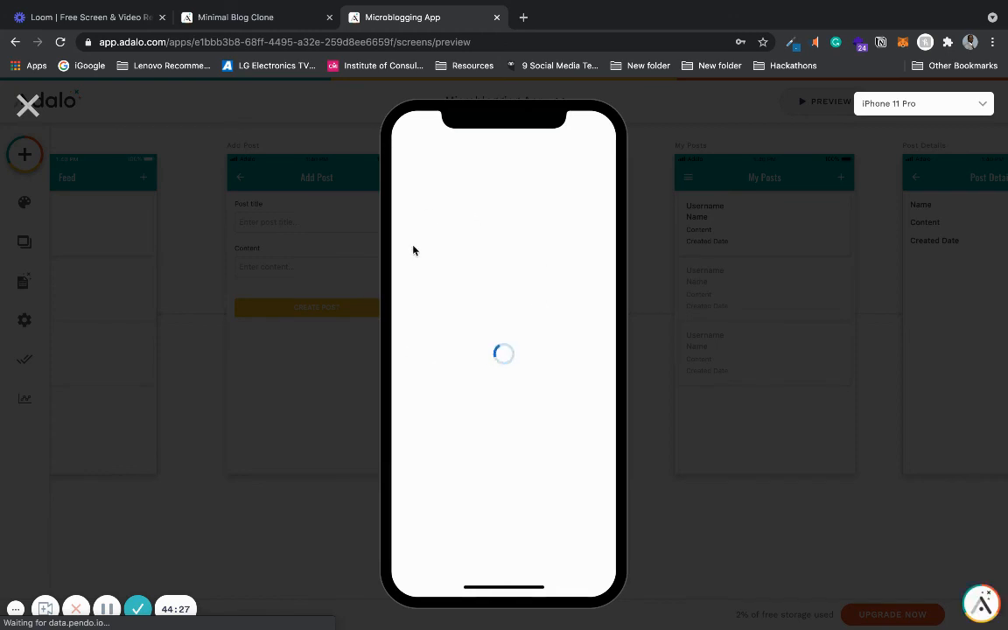
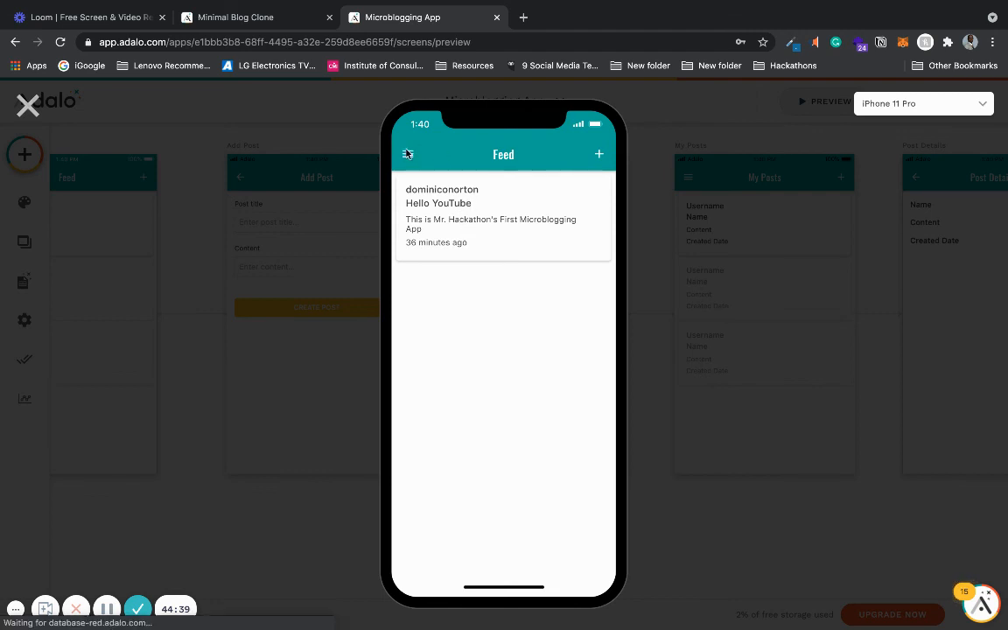
# - Open the existing post's details from the feed in the live preview
pyautogui.click(406, 153)
pyautogui.click(602, 223)
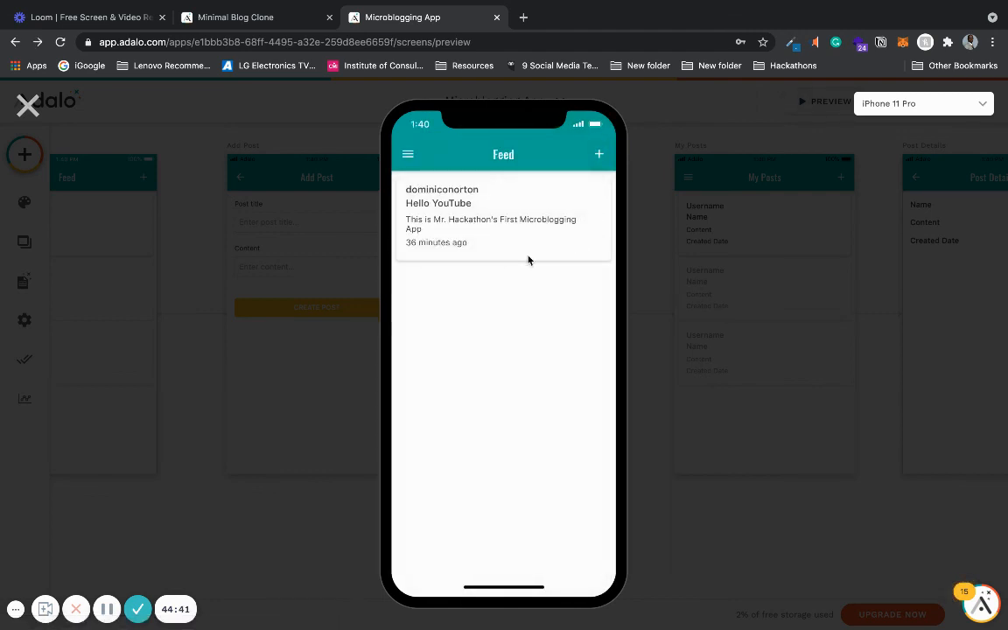
pyautogui.click(472, 221)
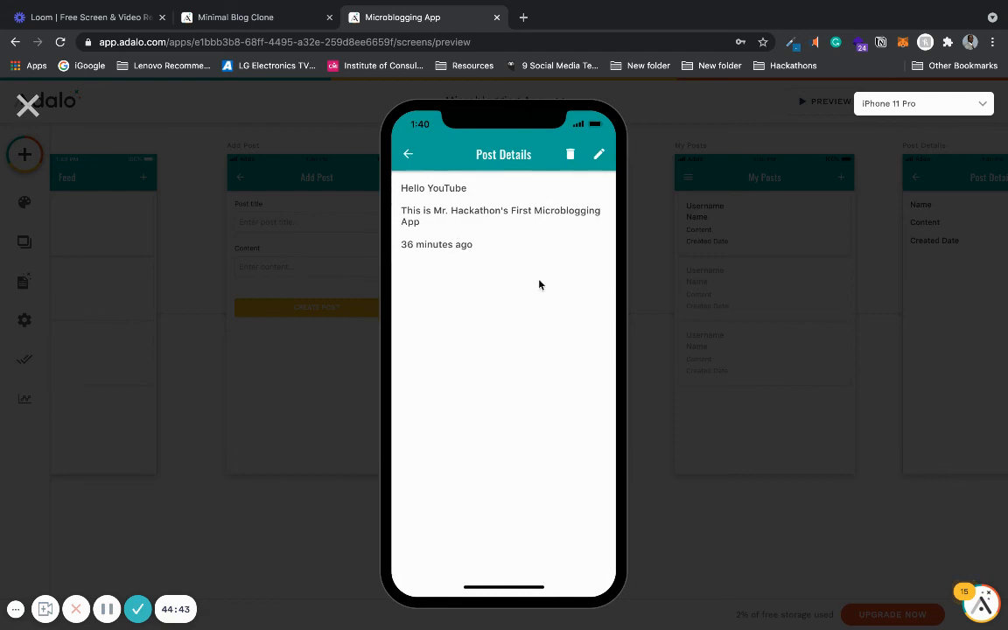
# - Return to the feed and create a post titled 'Hello YouTube' with content 'This is my second post'
pyautogui.click(406, 156)
pyautogui.click(598, 155)
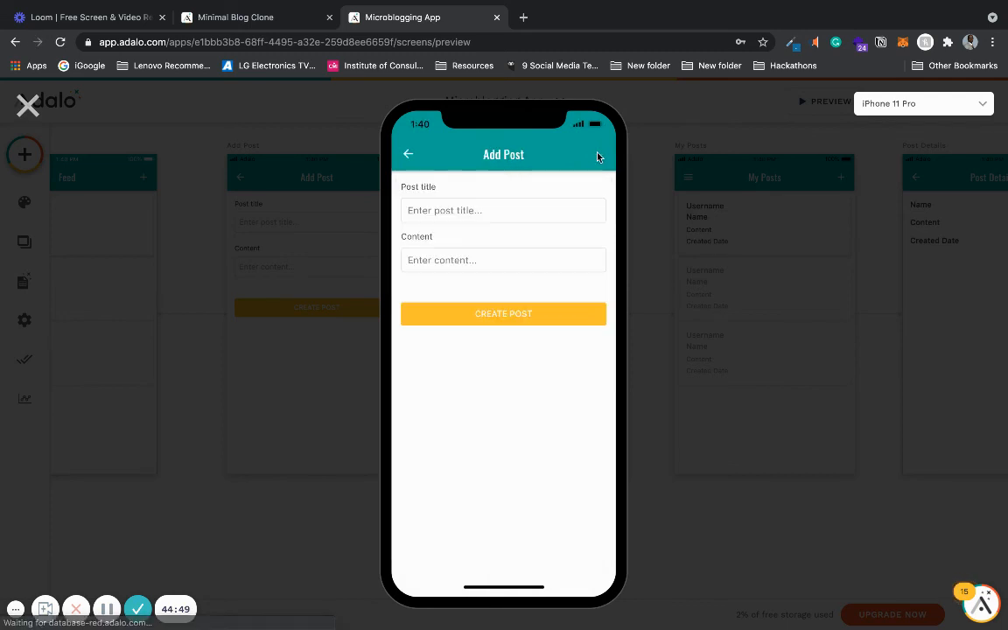
pyautogui.click(511, 218)
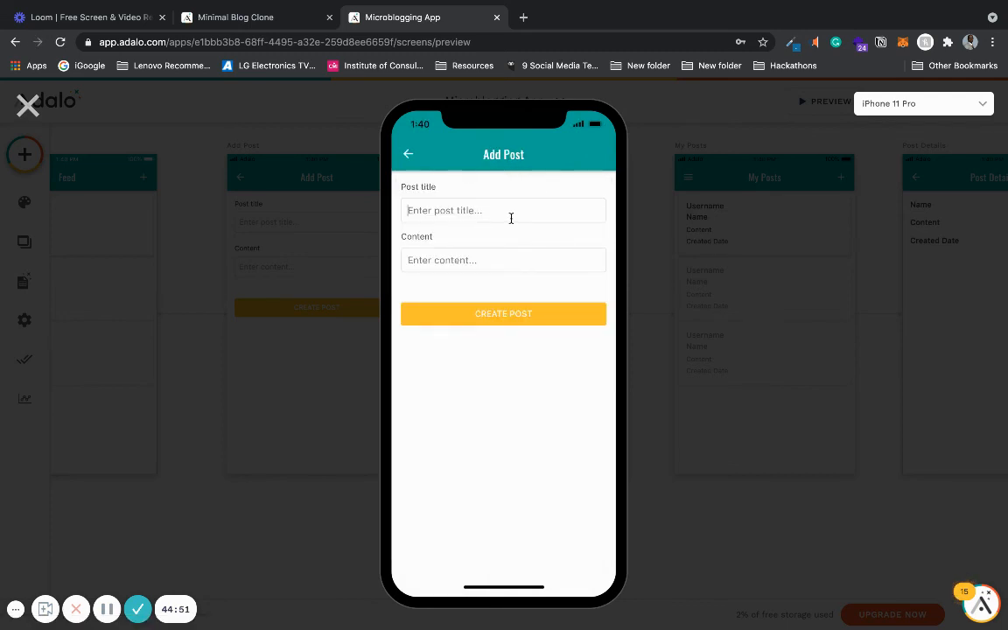
pyautogui.write('H')
pyautogui.write('Th')
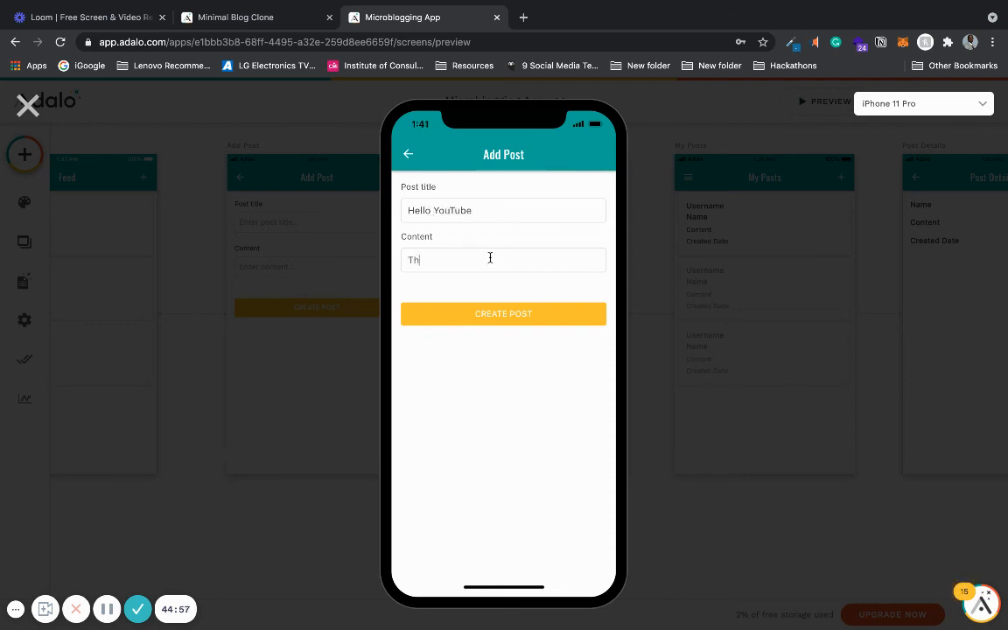
pyautogui.write('is is my second post')
pyautogui.click(464, 316)
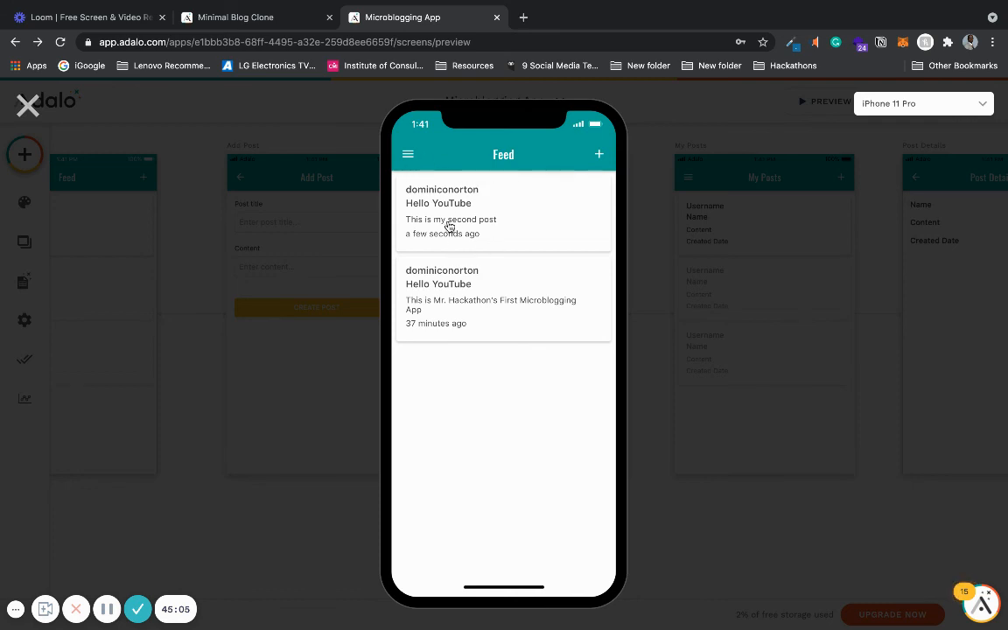
# - Open the new post and edit its content to 'This is my second post, it's amazing!'
pyautogui.click(503, 231)
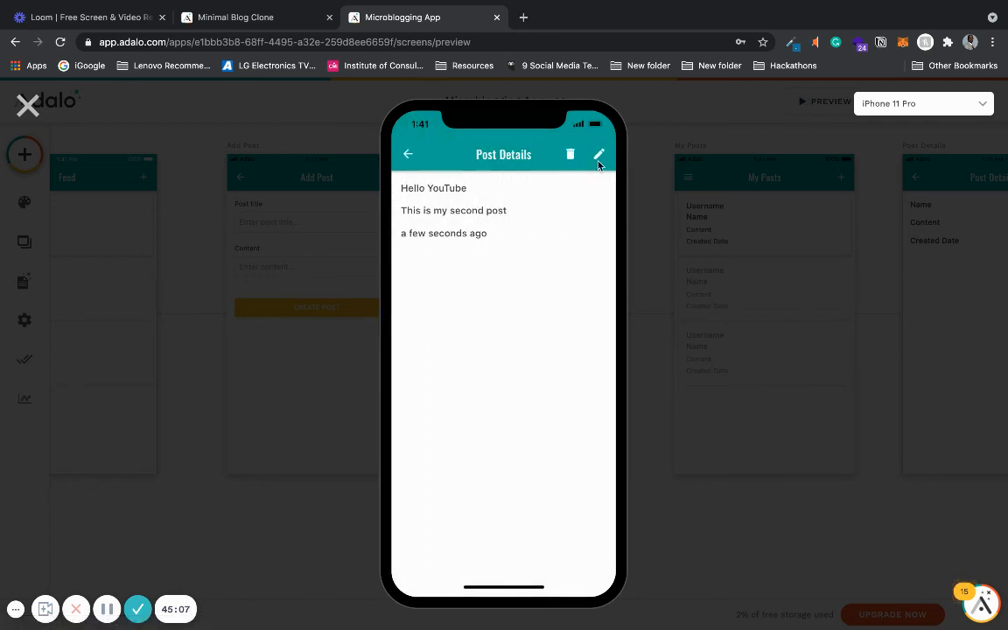
pyautogui.click(599, 157)
pyautogui.click(508, 215)
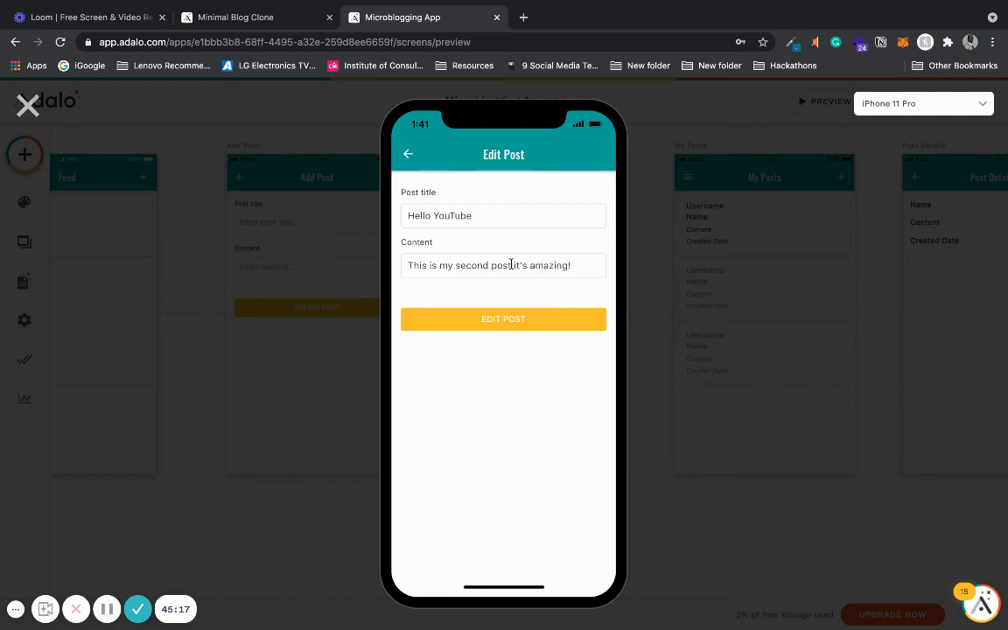
pyautogui.click(506, 320)
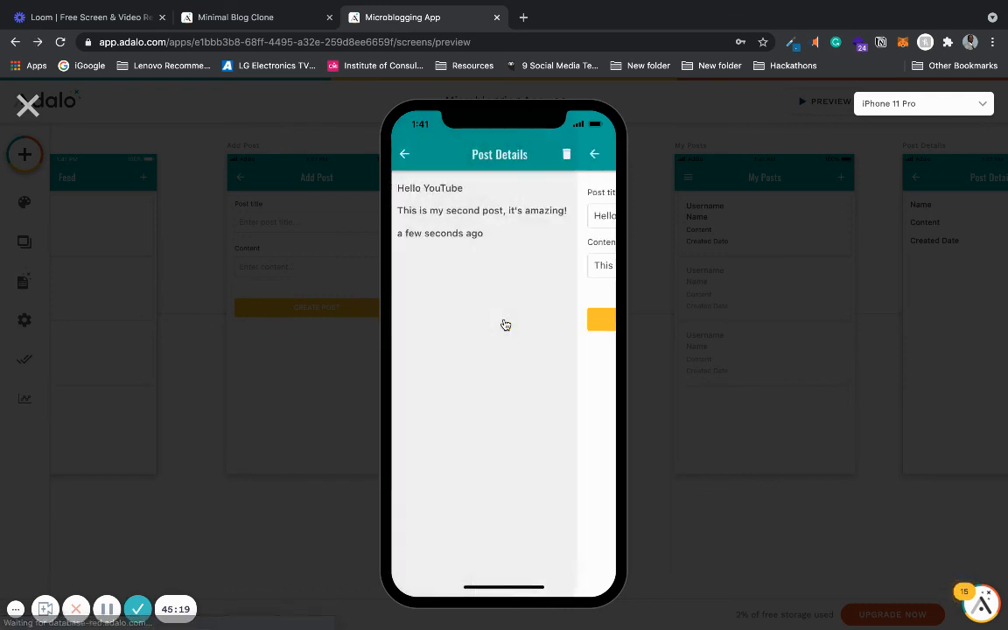
# - Return to the feed and open My Posts from the navigation menu
pyautogui.click(407, 154)
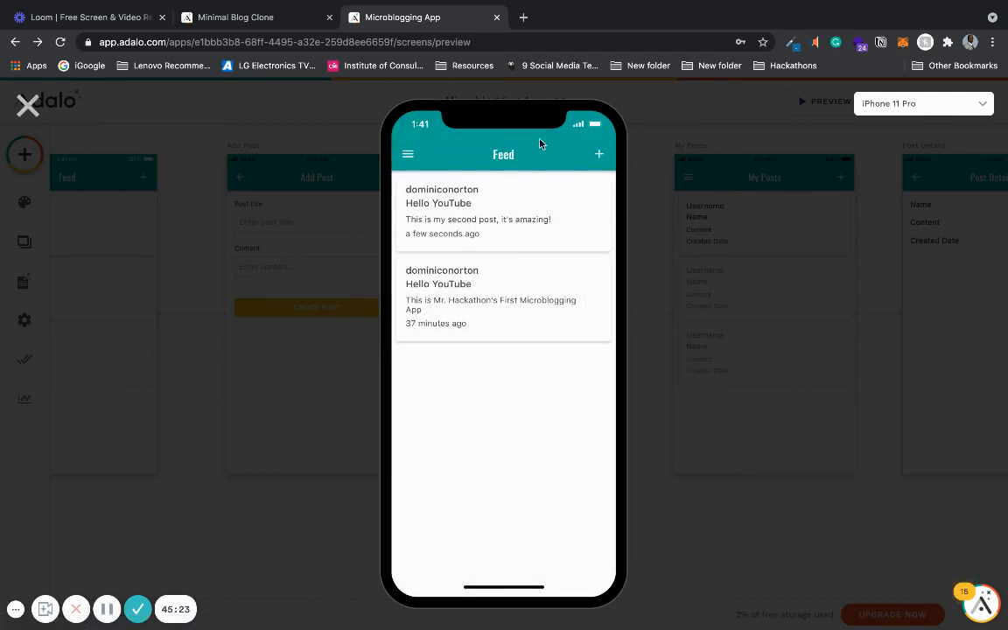
pyautogui.click(408, 154)
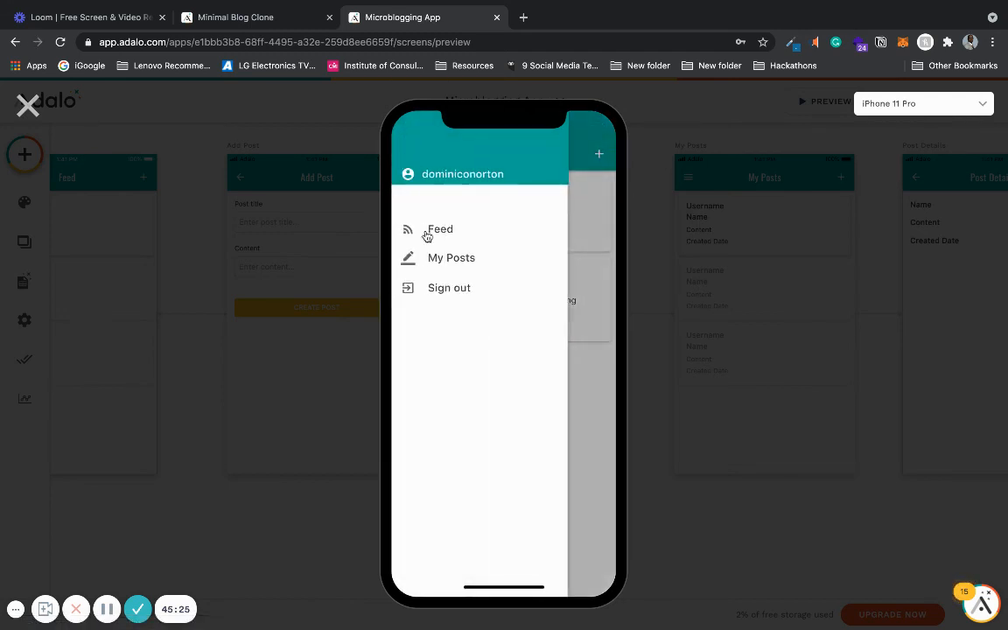
pyautogui.click(441, 260)
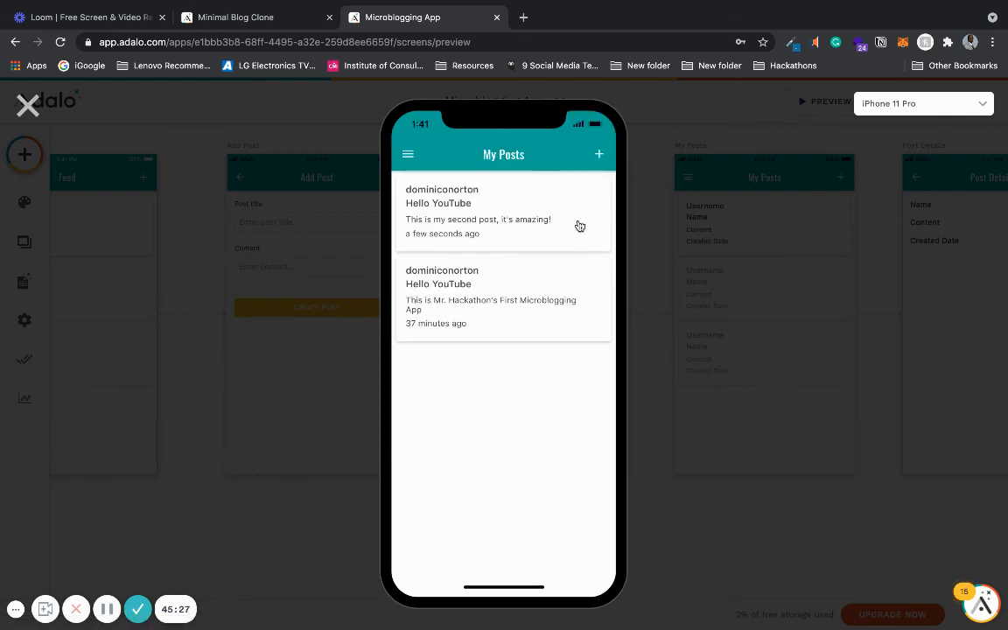
# - Try signing out from the navigation menu, then close the preview
pyautogui.click(408, 155)
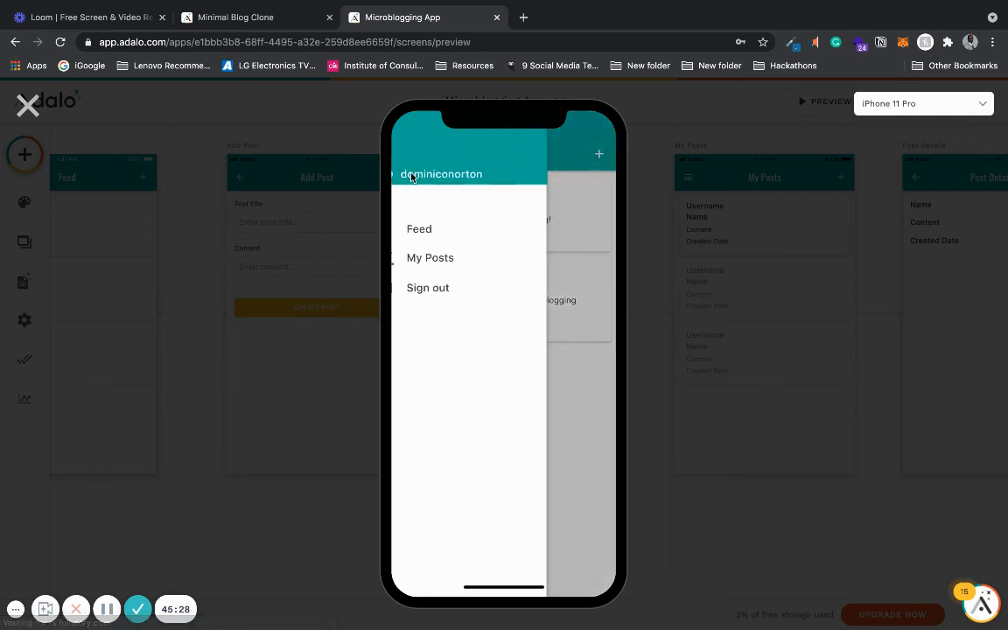
pyautogui.click(449, 290)
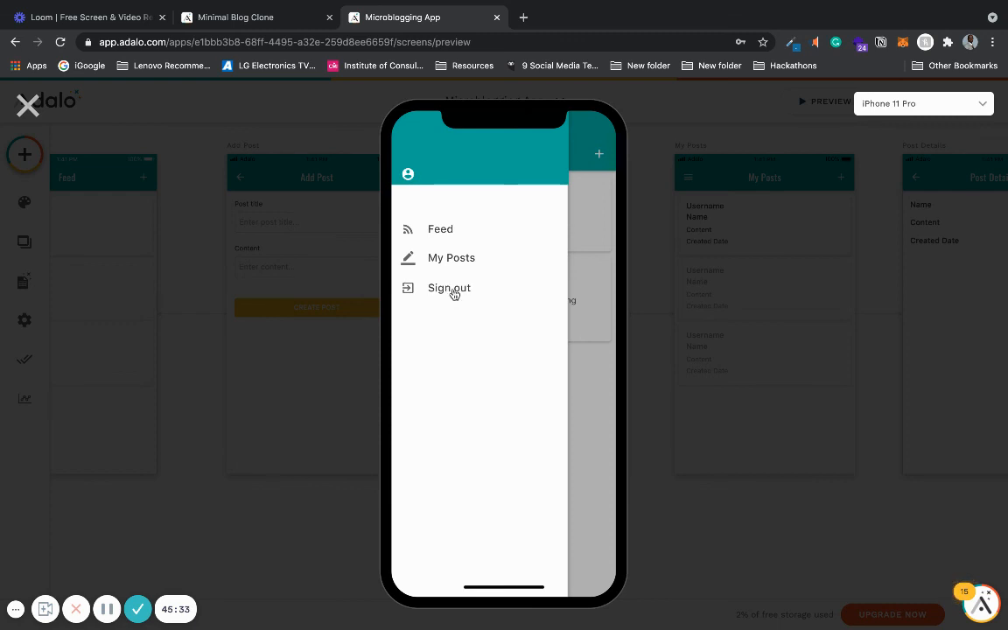
pyautogui.click(28, 106)
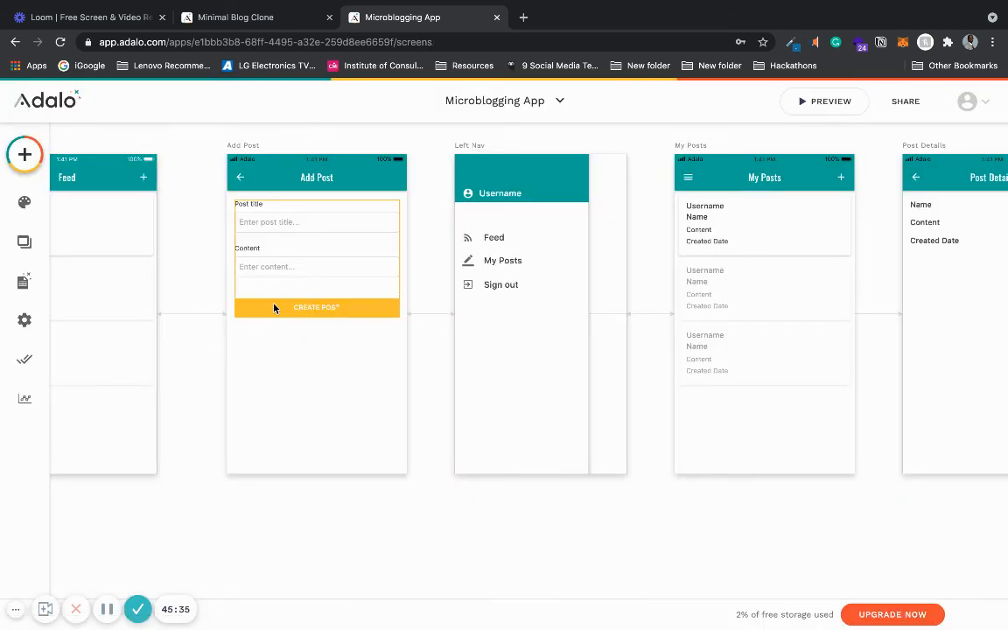
# - Add a Link action to the Signup screen on the Left Nav's Sign out group
pyautogui.click(498, 289)
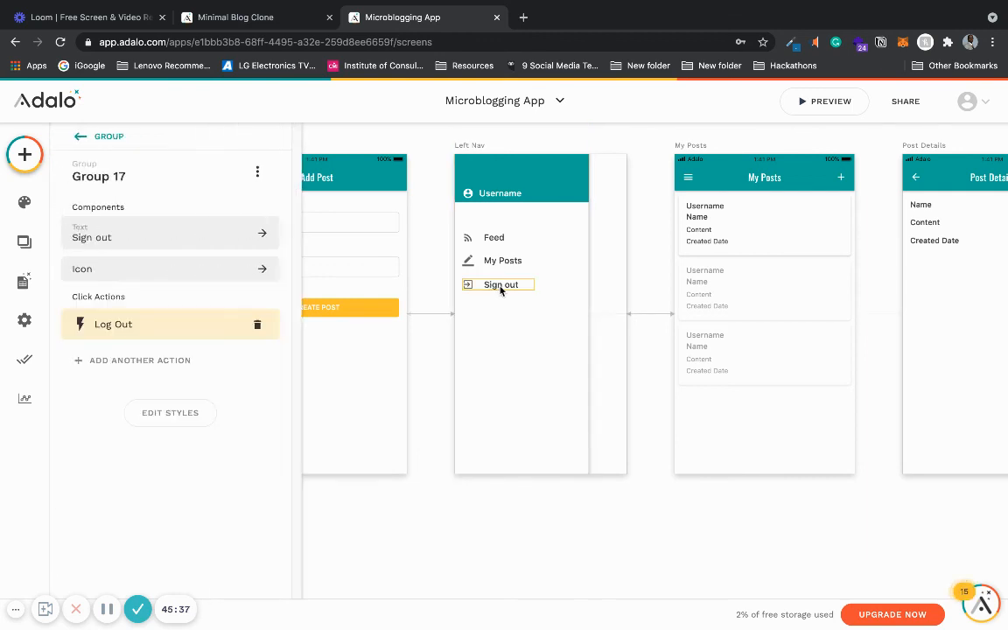
pyautogui.click(128, 359)
pyautogui.moveTo(184, 117)
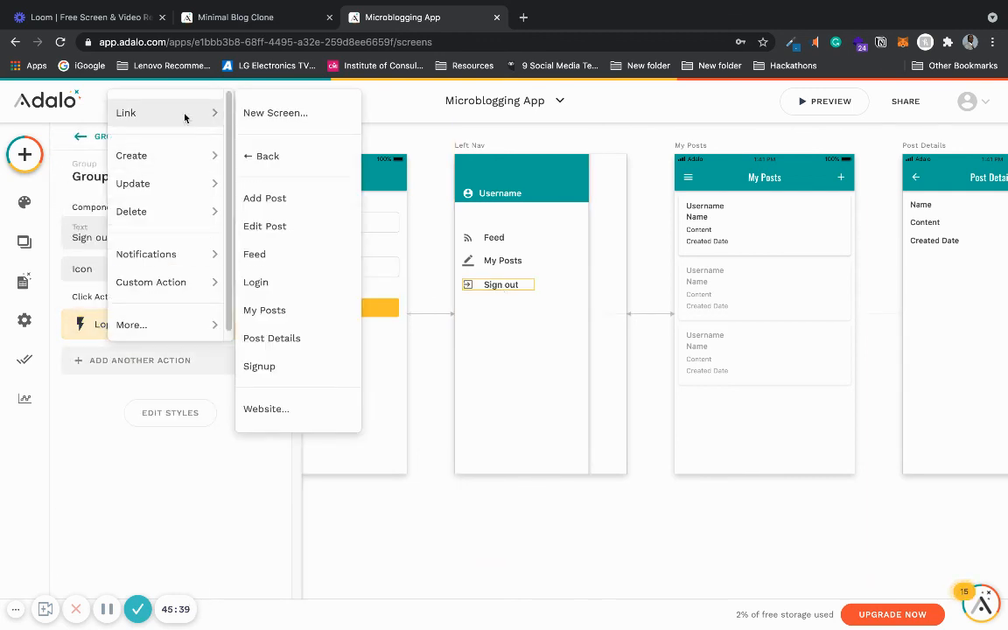
pyautogui.click(289, 372)
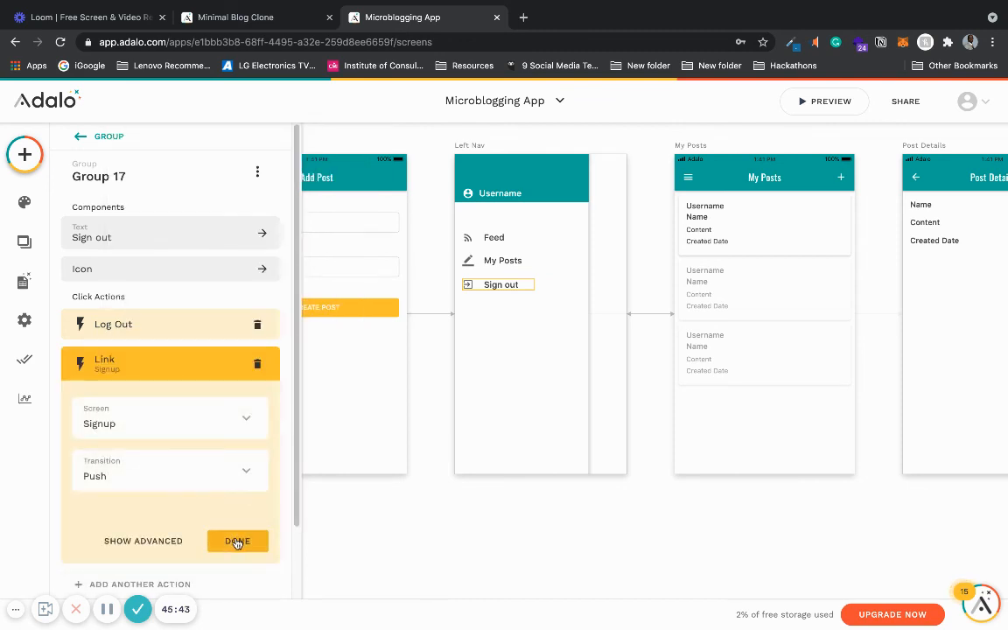
pyautogui.click(250, 481)
pyautogui.click(224, 199)
pyautogui.click(237, 540)
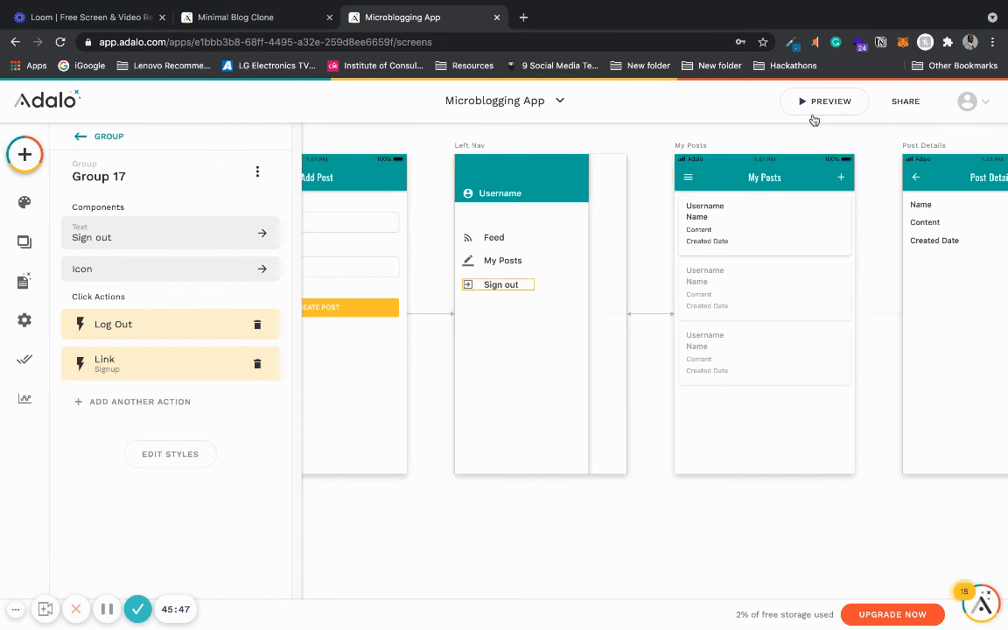
# - Open the preview and fill the signup form with a new username, full name and email address
pyautogui.click(814, 112)
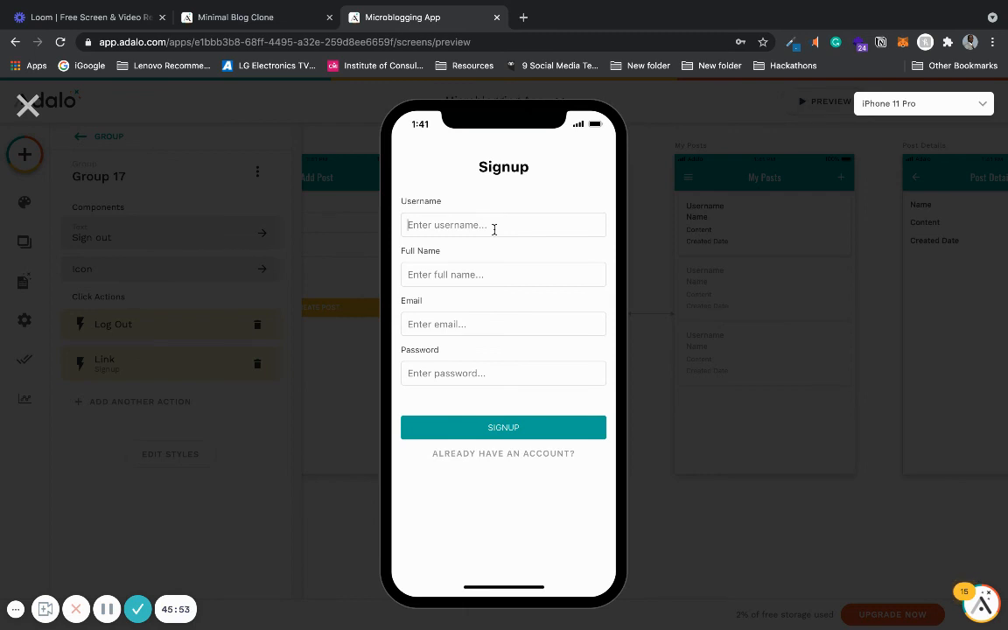
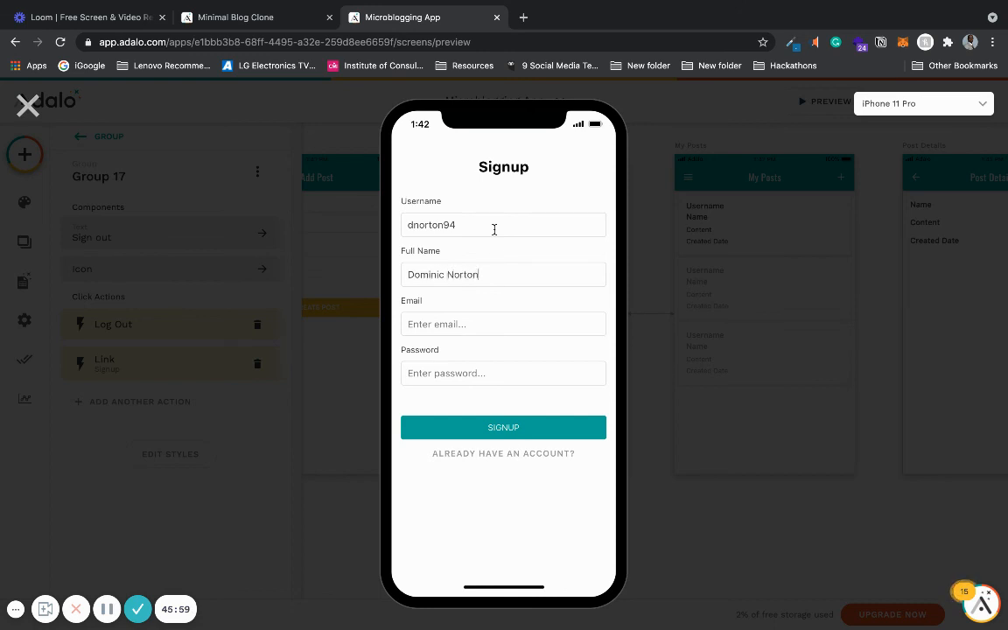
pyautogui.press('Tab')
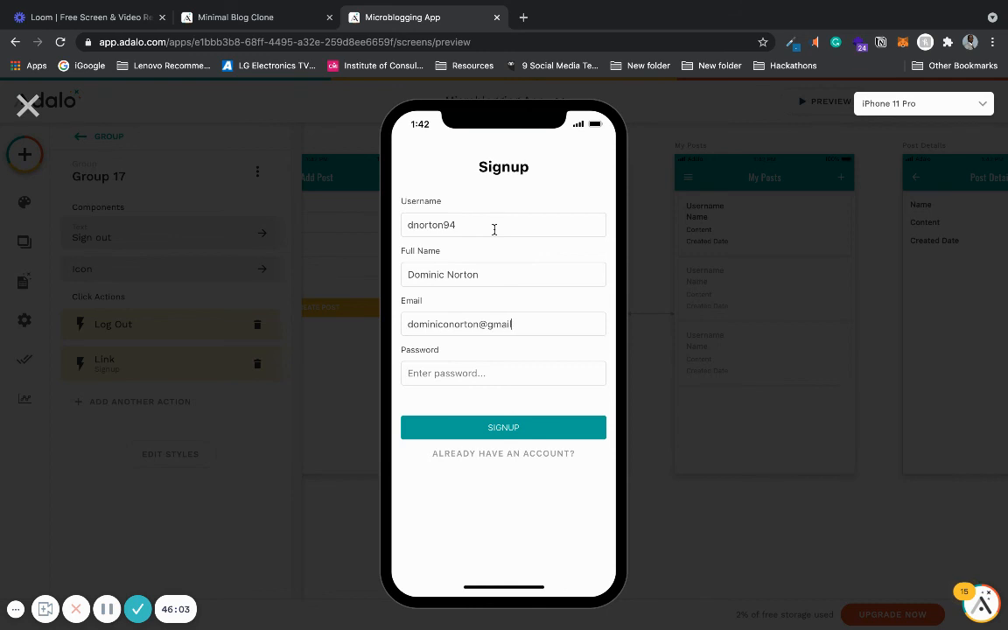
pyautogui.press('Tab')
# - Enter the account password and submit the signup
pyautogui.write('••••••••••')
pyautogui.click(500, 428)
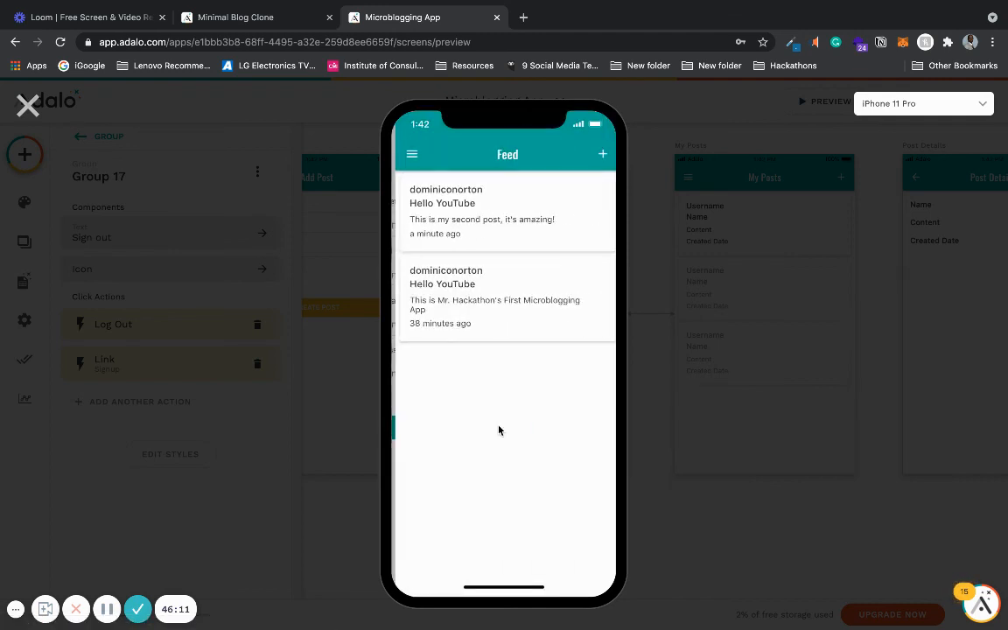
# - Dismiss the browser password alert and check My Posts and the Feed as the new user
pyautogui.click(408, 154)
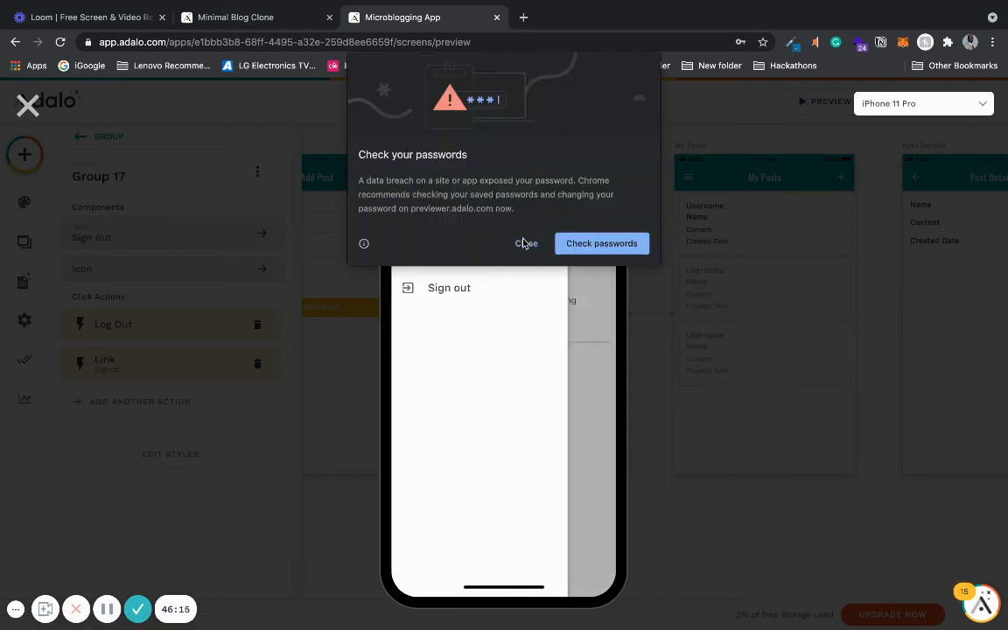
pyautogui.click(525, 244)
pyautogui.click(451, 258)
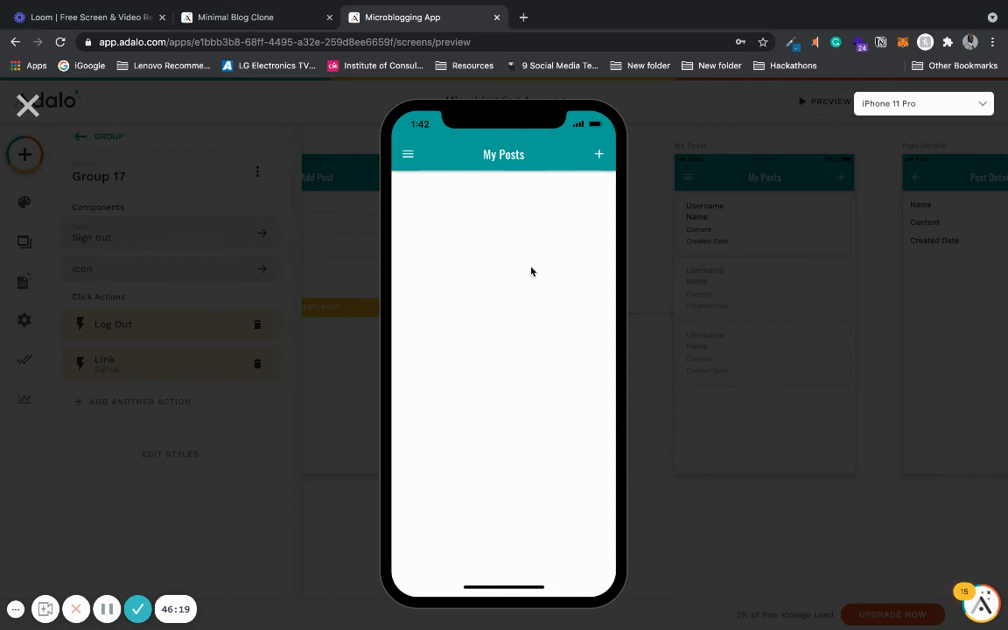
pyautogui.click(407, 155)
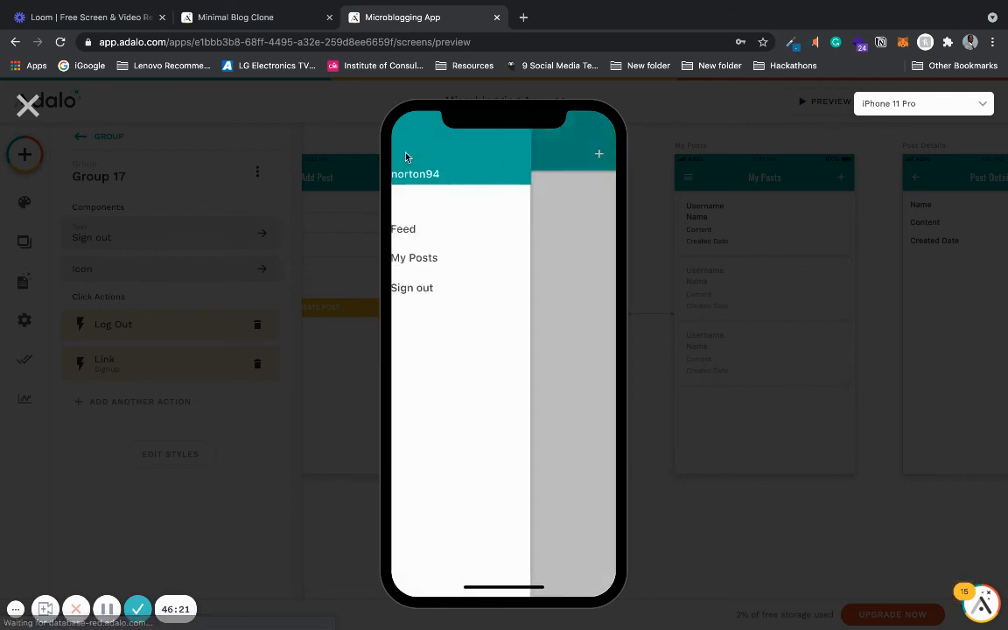
pyautogui.click(440, 232)
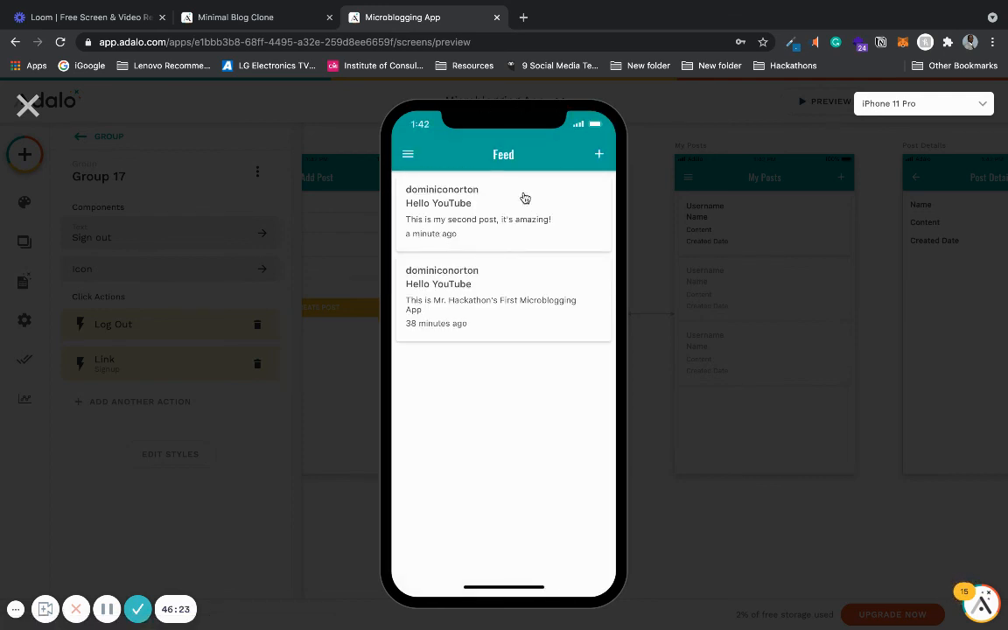
# - Open each of the other author's posts and attempt to delete them
pyautogui.click(500, 224)
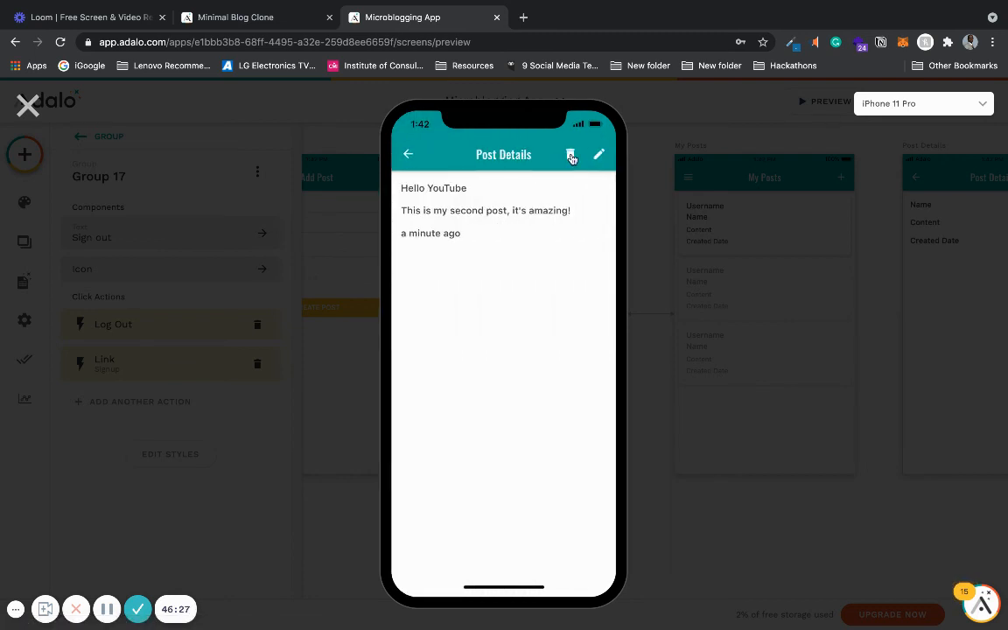
pyautogui.click(571, 156)
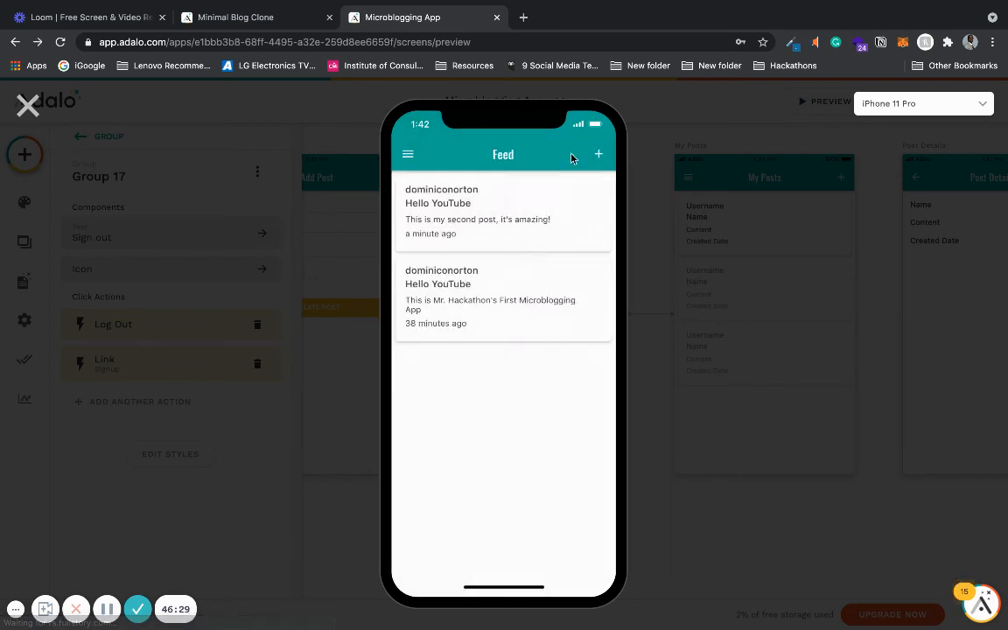
pyautogui.click(490, 308)
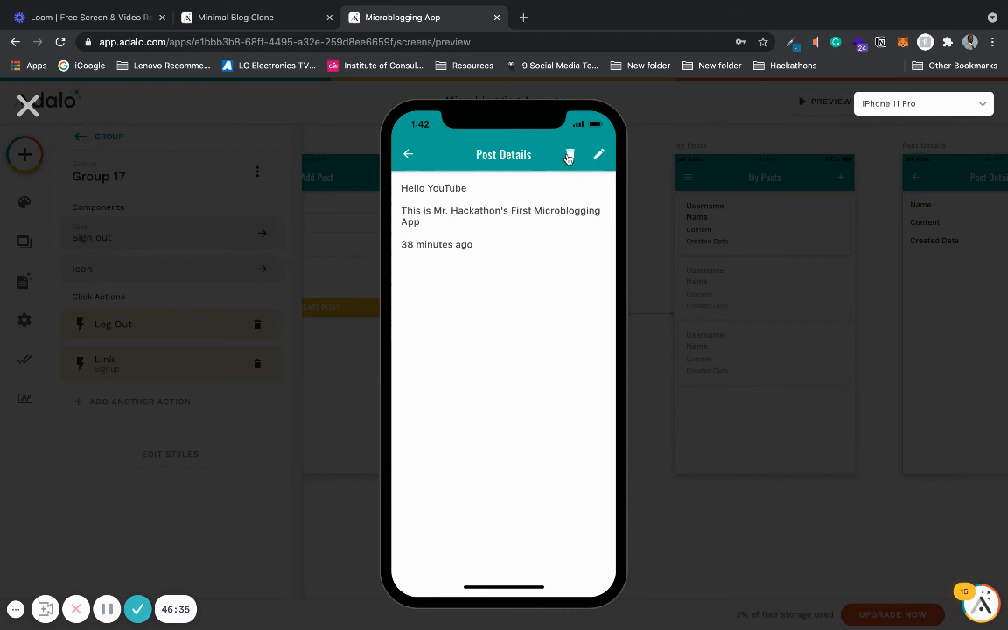
pyautogui.click(569, 155)
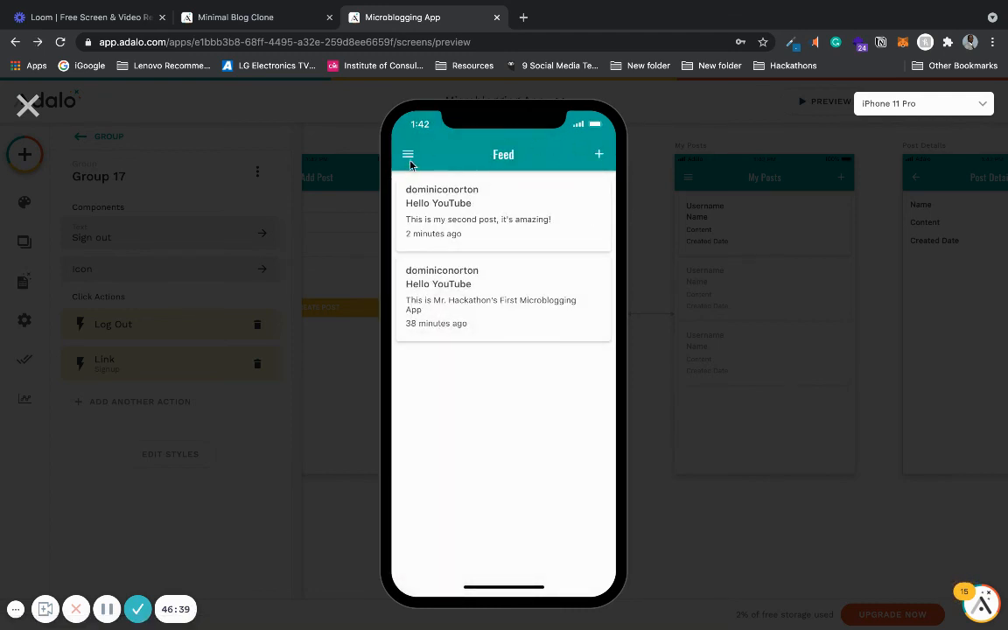
# - Create a post titled 'Adalo is cool' with content 'This is my Microblogging App'
pyautogui.click(598, 155)
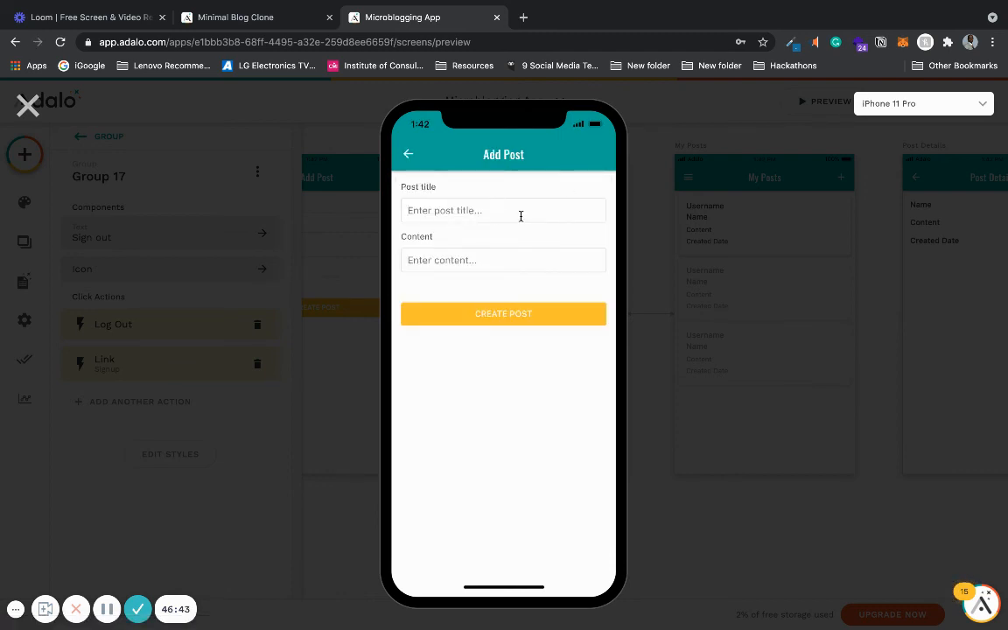
pyautogui.click(521, 216)
pyautogui.write('A')
pyautogui.write('dalo is ')
pyautogui.write('This')
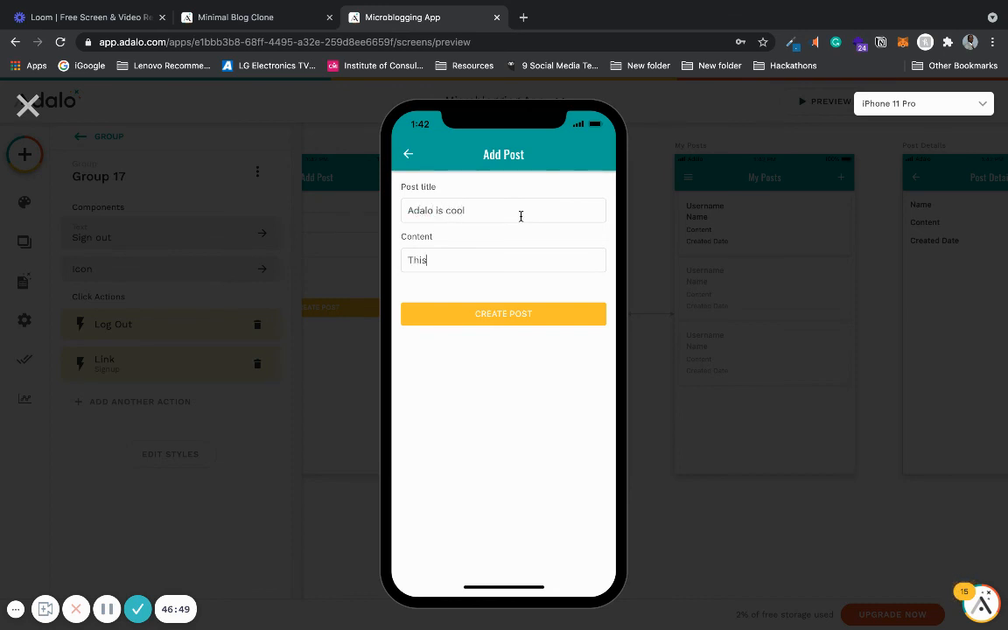
pyautogui.write(' is my')
pyautogui.write('xr')
pyautogui.write('blogging App')
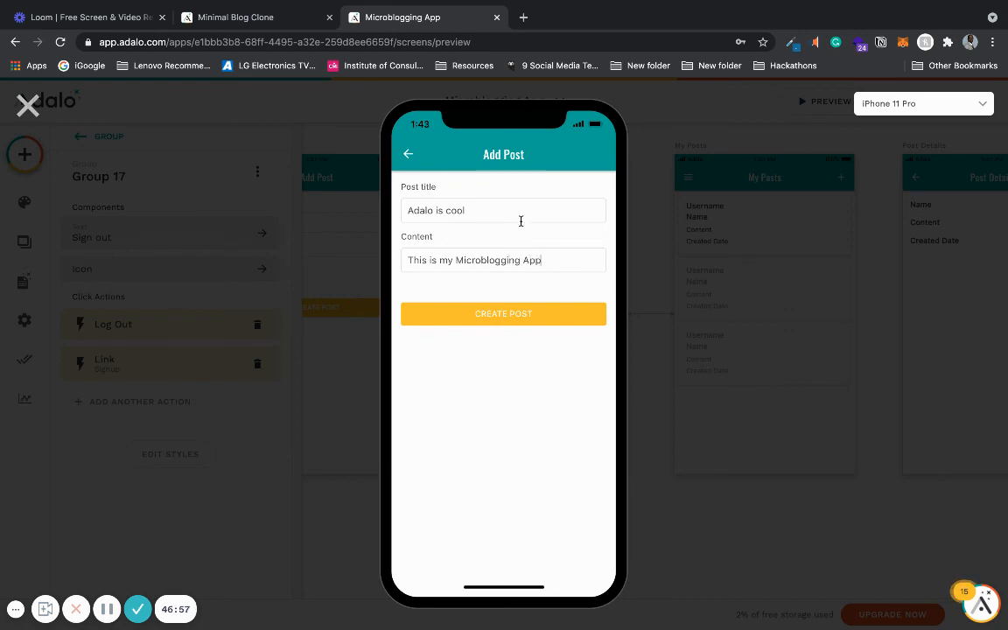
pyautogui.click(516, 320)
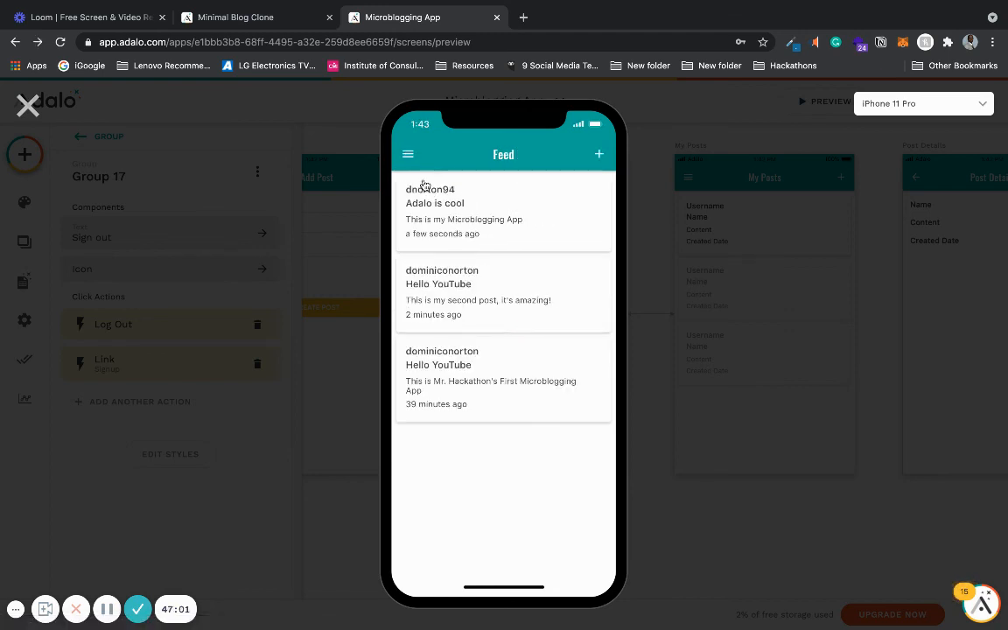
# - Check the new user's My Posts screen, then return to the Feed through the navigation drawer
pyautogui.click(408, 155)
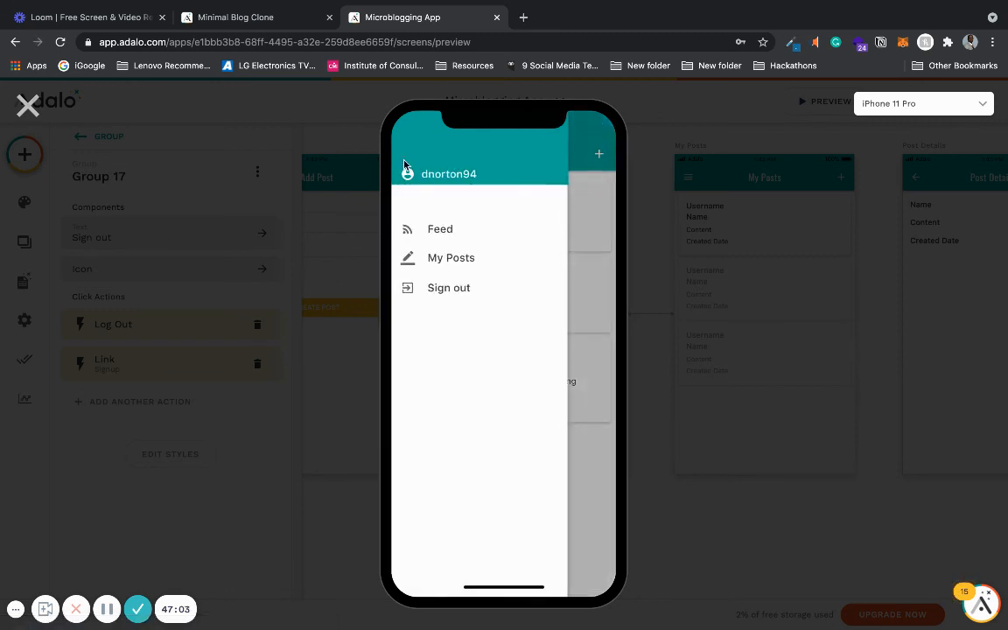
pyautogui.click(448, 260)
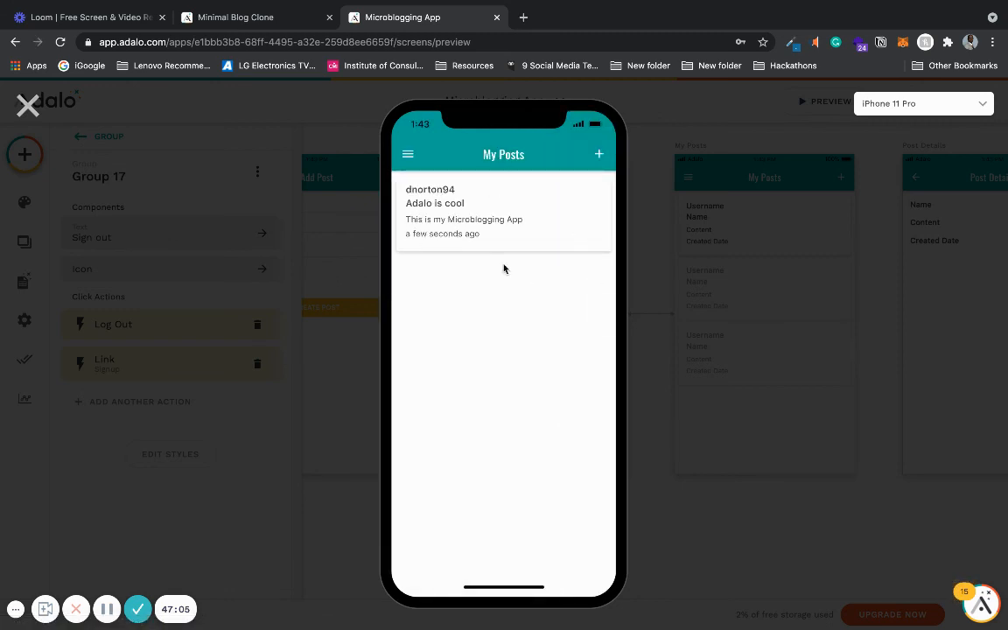
pyautogui.click(408, 153)
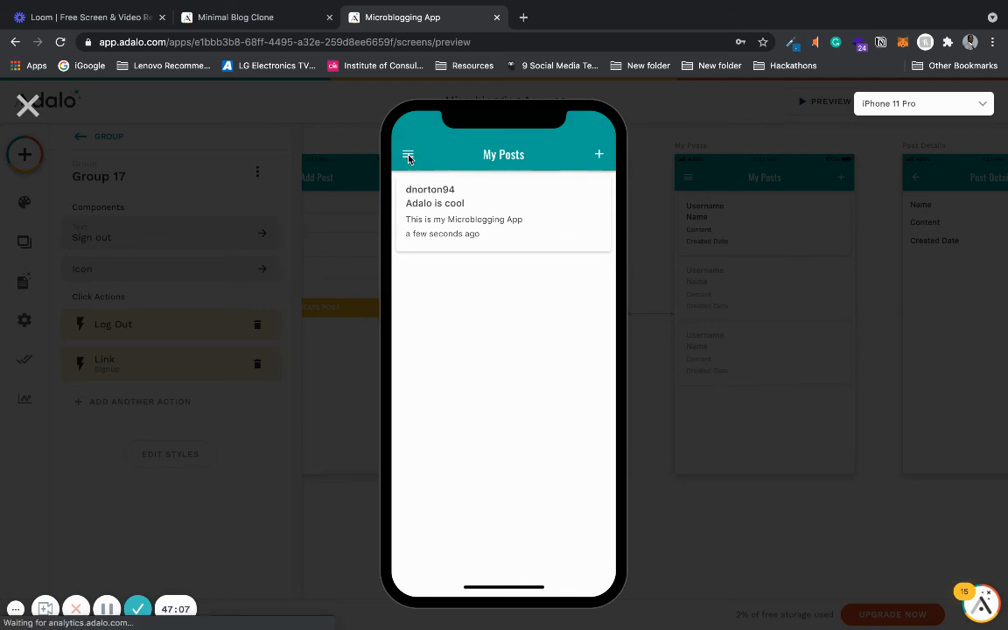
pyautogui.click(578, 230)
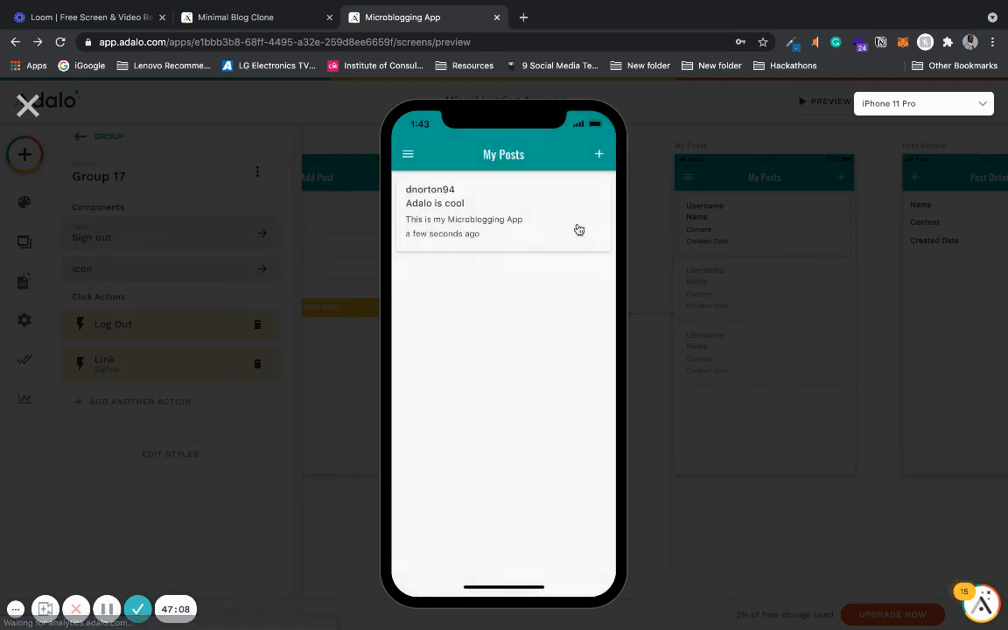
pyautogui.click(410, 161)
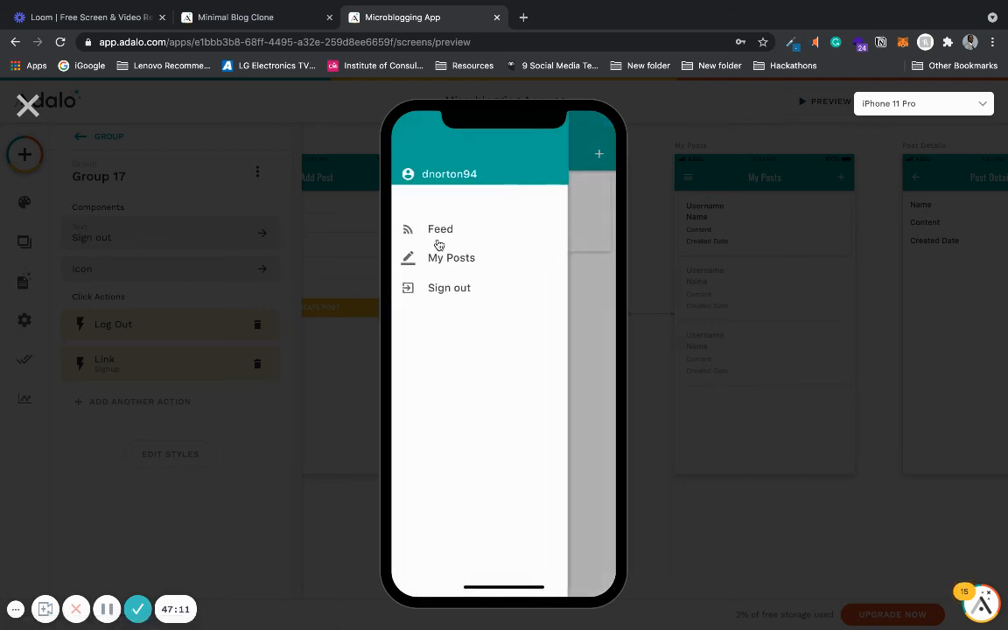
pyautogui.click(437, 231)
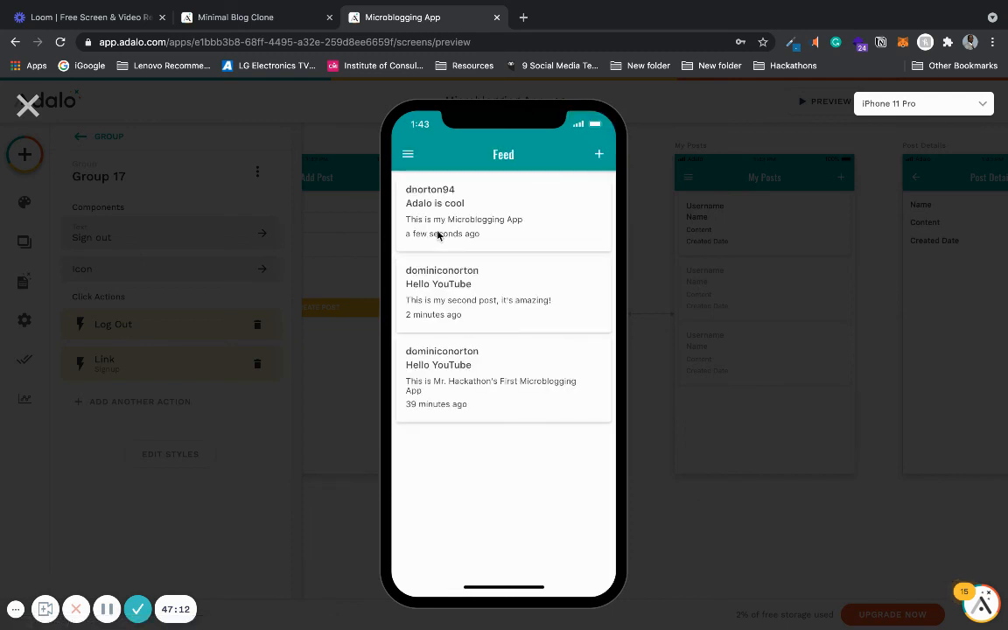
# - Open the 'Adalo is cool' post and delete it as its author
pyautogui.click(483, 209)
pyautogui.click(570, 154)
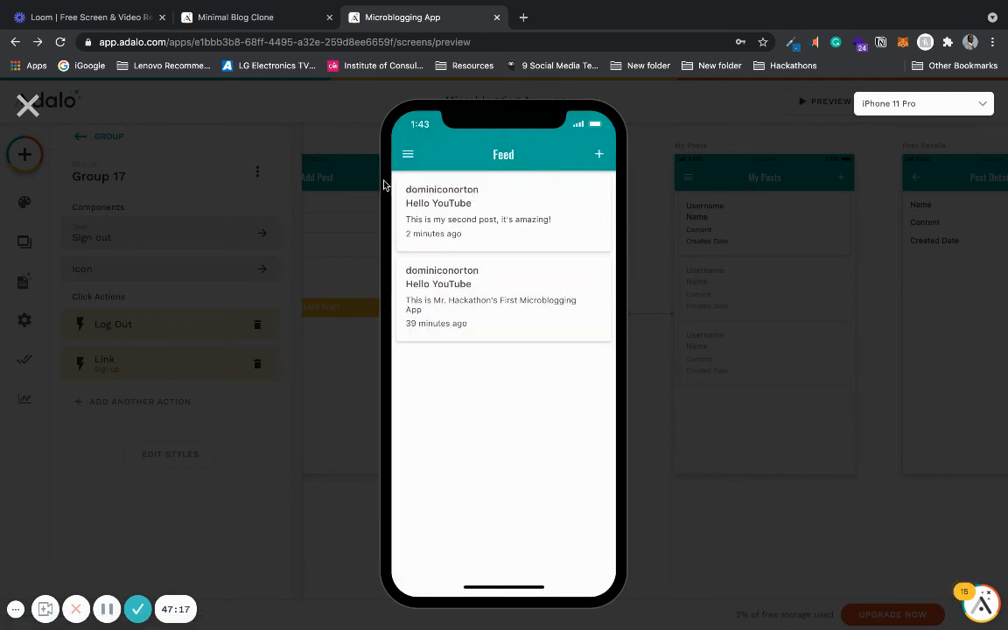
# - Leave the preview, open the shared app previewer in a new tab, and view a post's details there
pyautogui.click(406, 154)
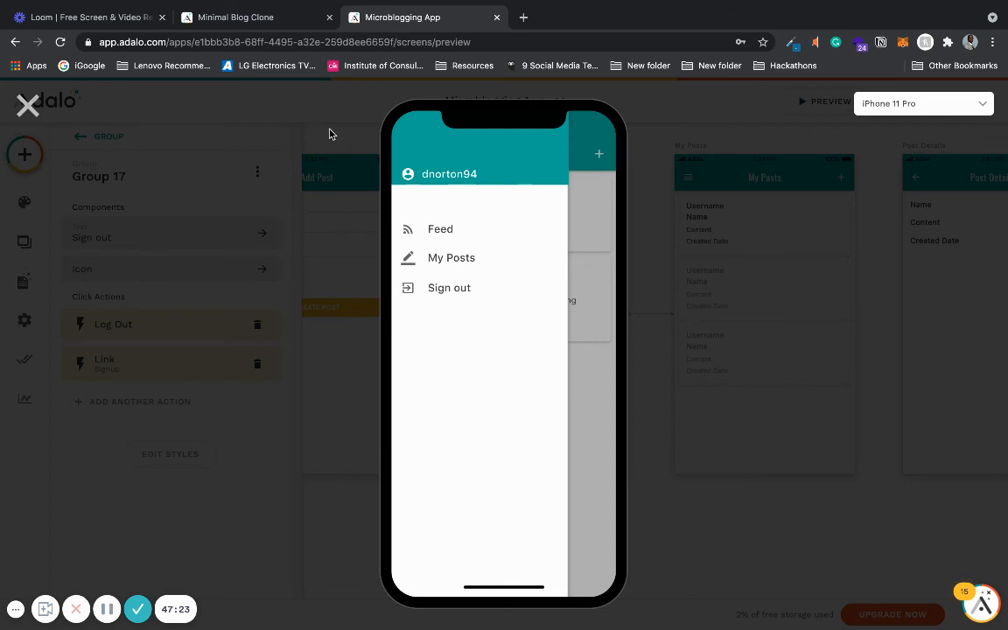
pyautogui.click(28, 105)
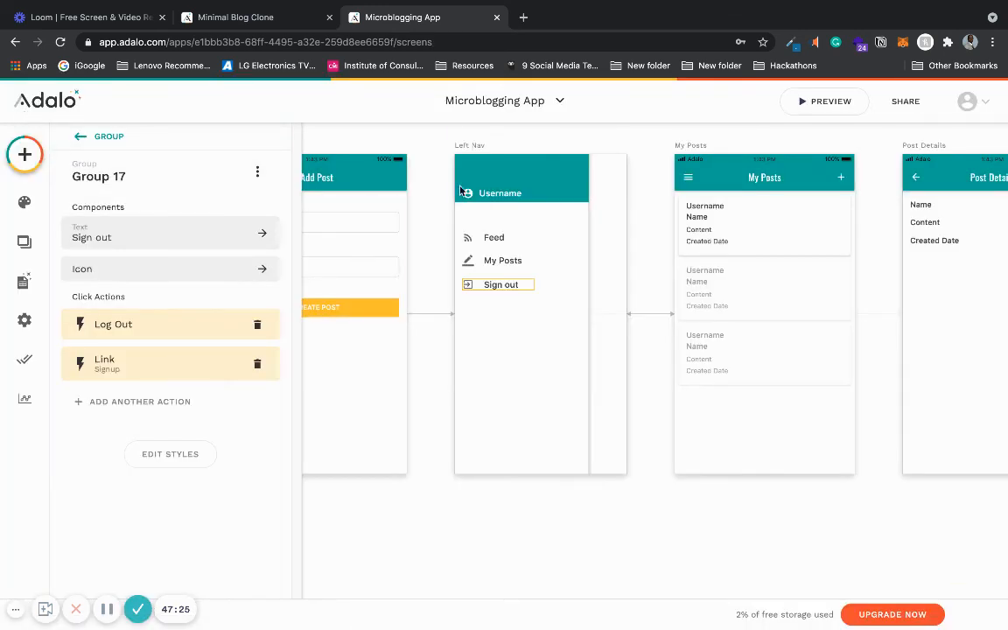
pyautogui.click(421, 186)
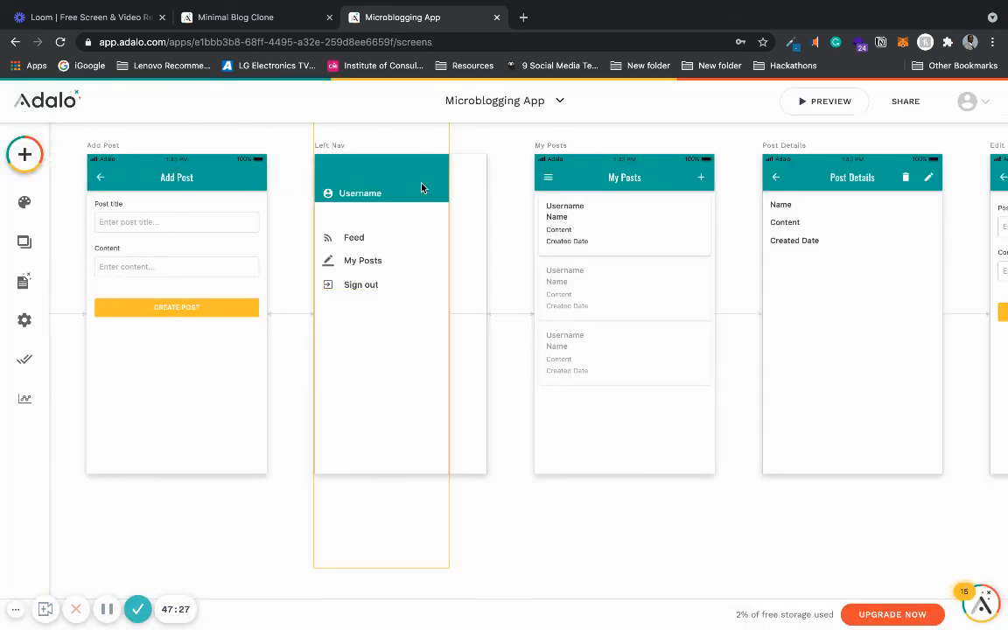
pyautogui.hscroll(10, 421, 187)
pyautogui.scroll(2, 421, 186)
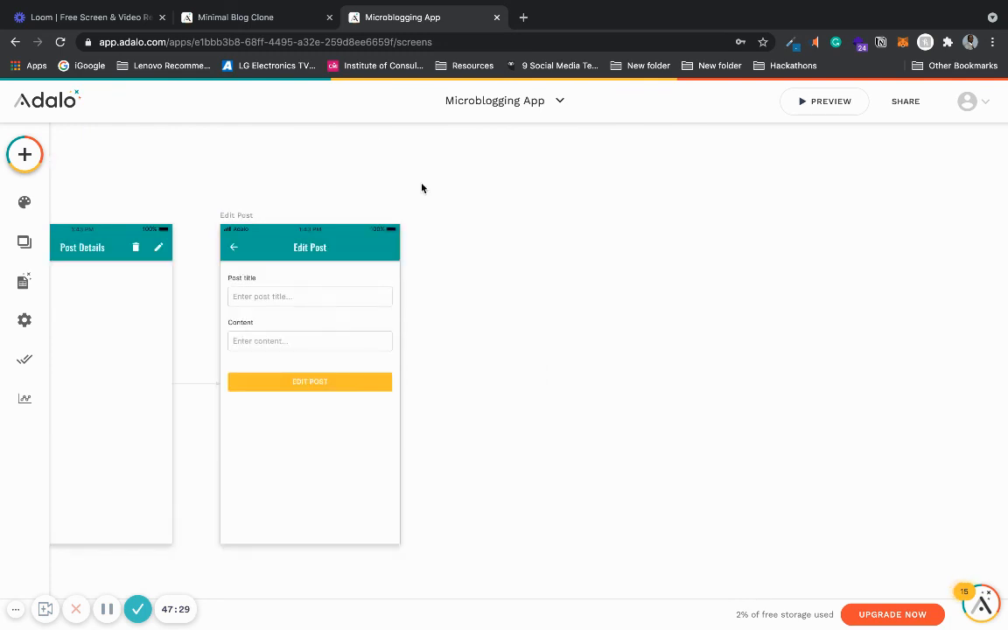
pyautogui.click(905, 102)
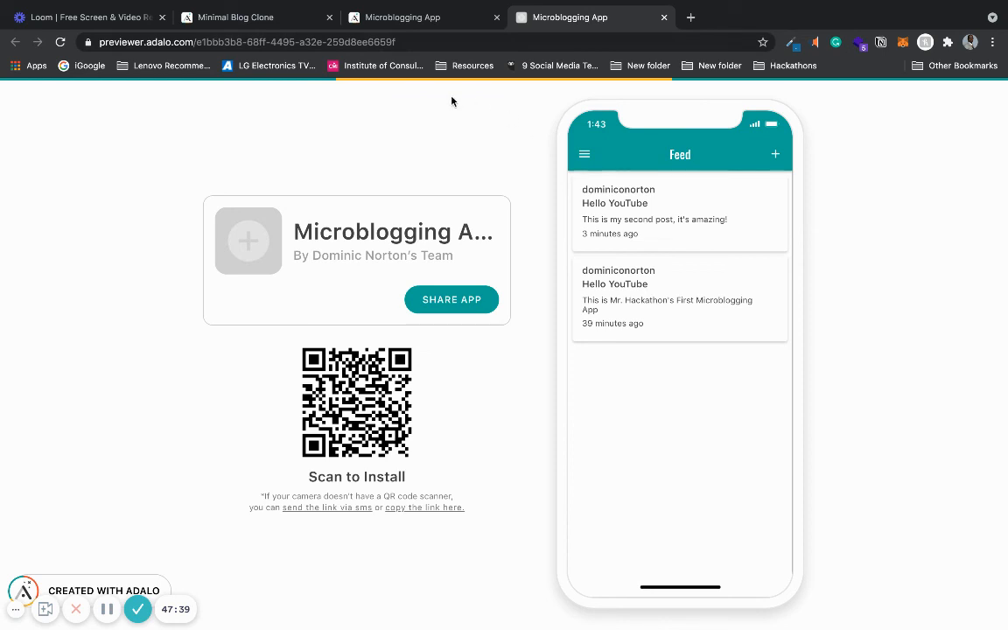
pyautogui.click(677, 225)
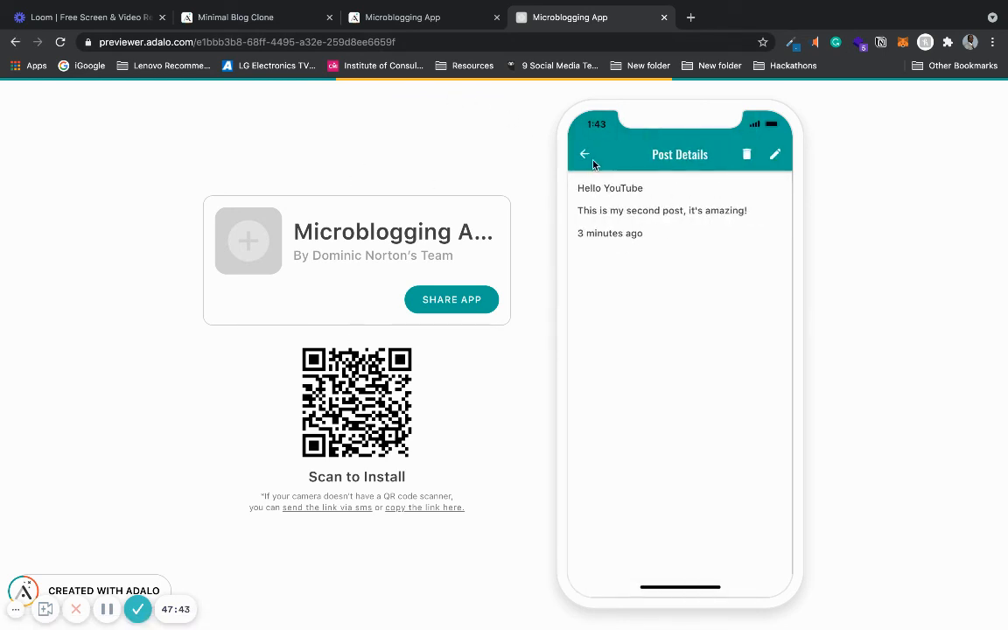
pyautogui.click(584, 154)
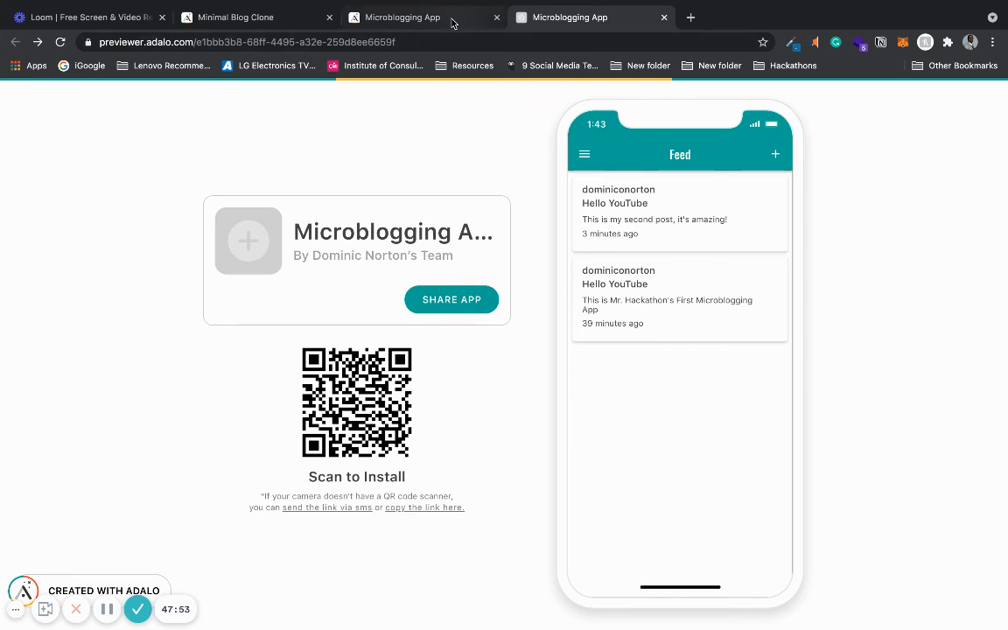
# - Glance at the Minimal Blog Clone project, then return to the Microblogging App editor
pyautogui.click(420, 17)
pyautogui.click(273, 19)
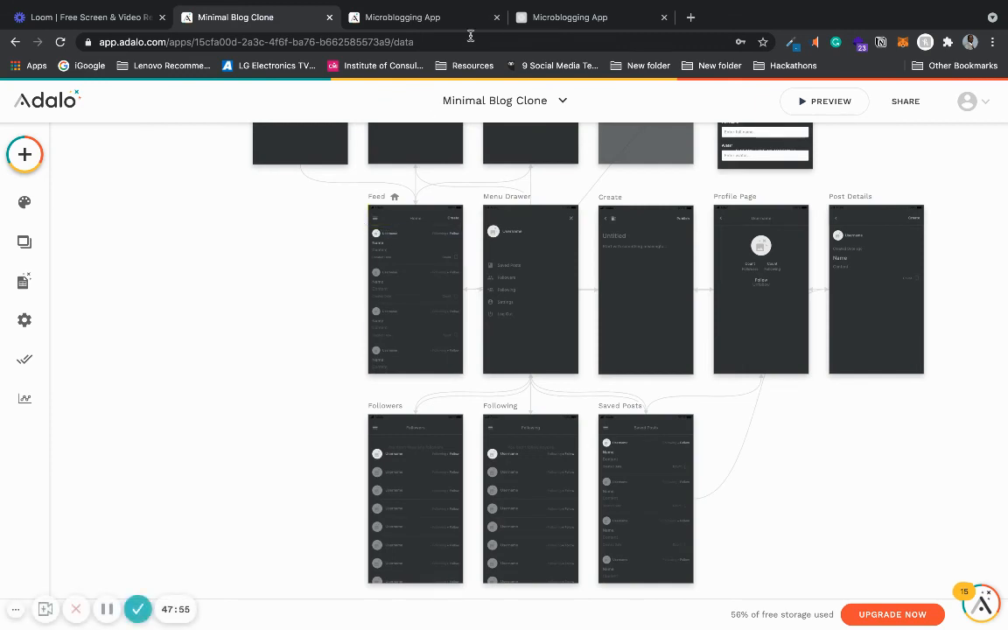
pyautogui.click(438, 20)
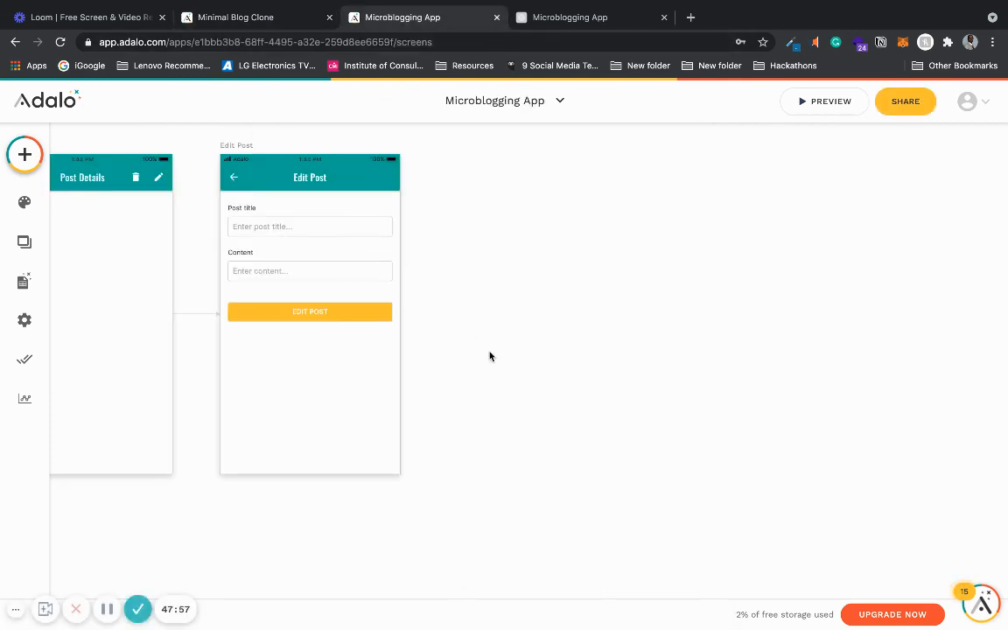